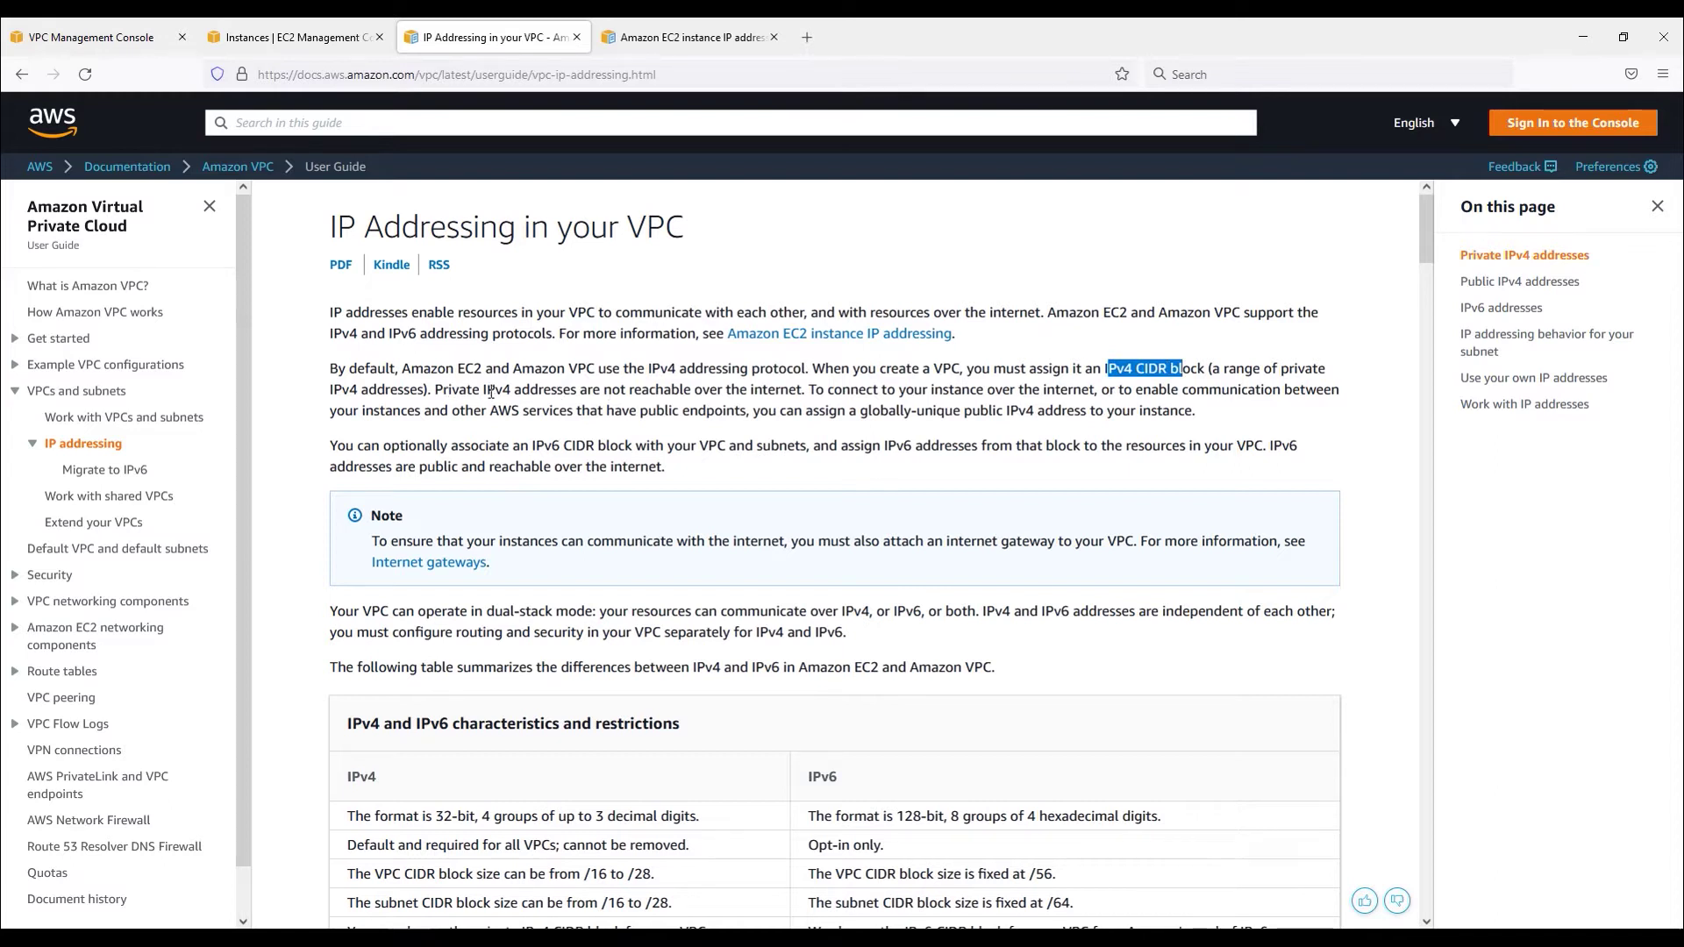
# Read the VPC IP addressing introduction on private IPv4 reachability and optional IPv6 CIDR blocks for VPCs and subnets.
pyautogui.moveTo(436, 389); pyautogui.dragTo(804, 390)
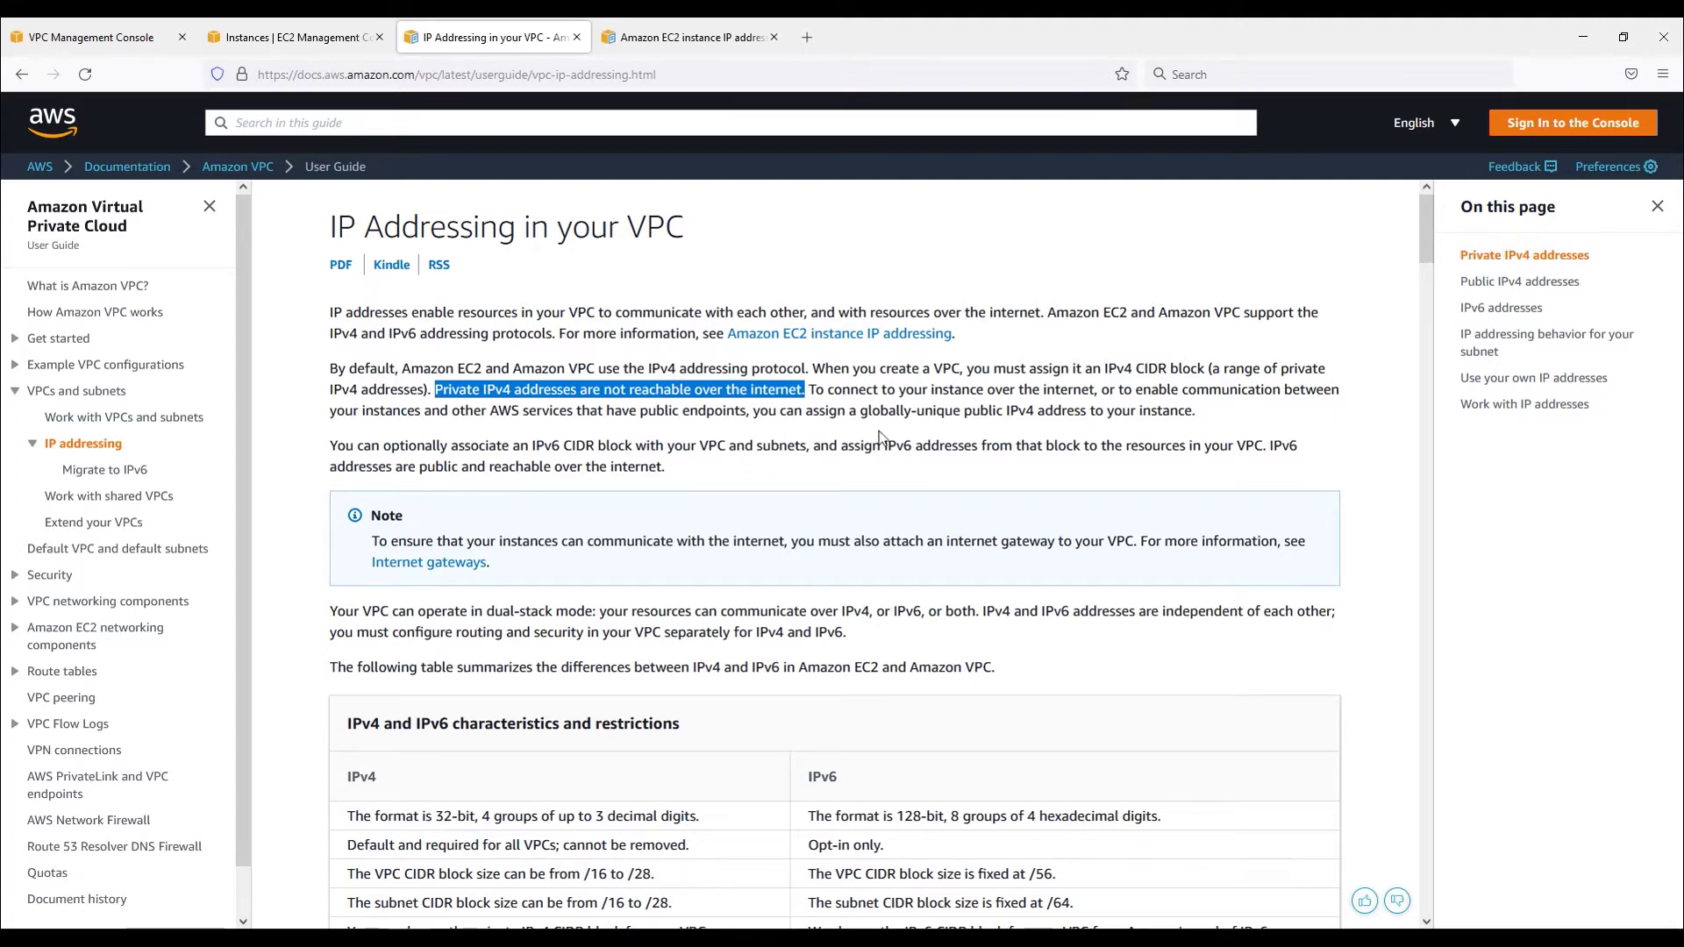
pyautogui.moveTo(331, 445); pyautogui.dragTo(802, 448)
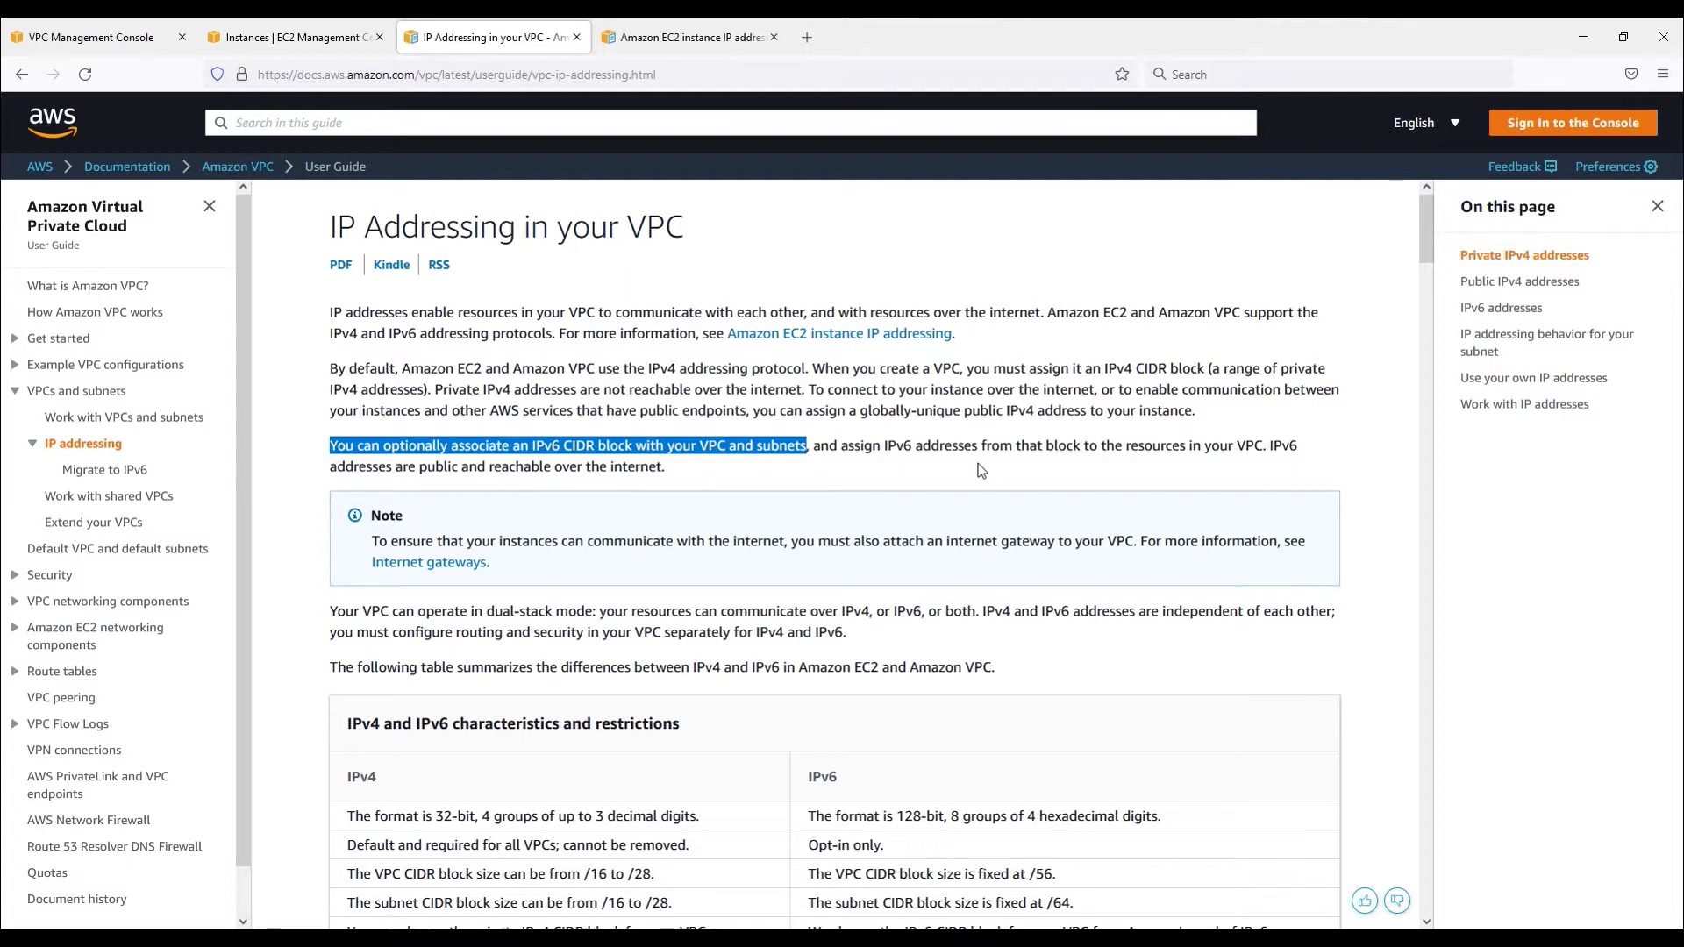
pyautogui.click(1300, 471)
pyautogui.moveTo(1269, 446); pyautogui.dragTo(1318, 479)
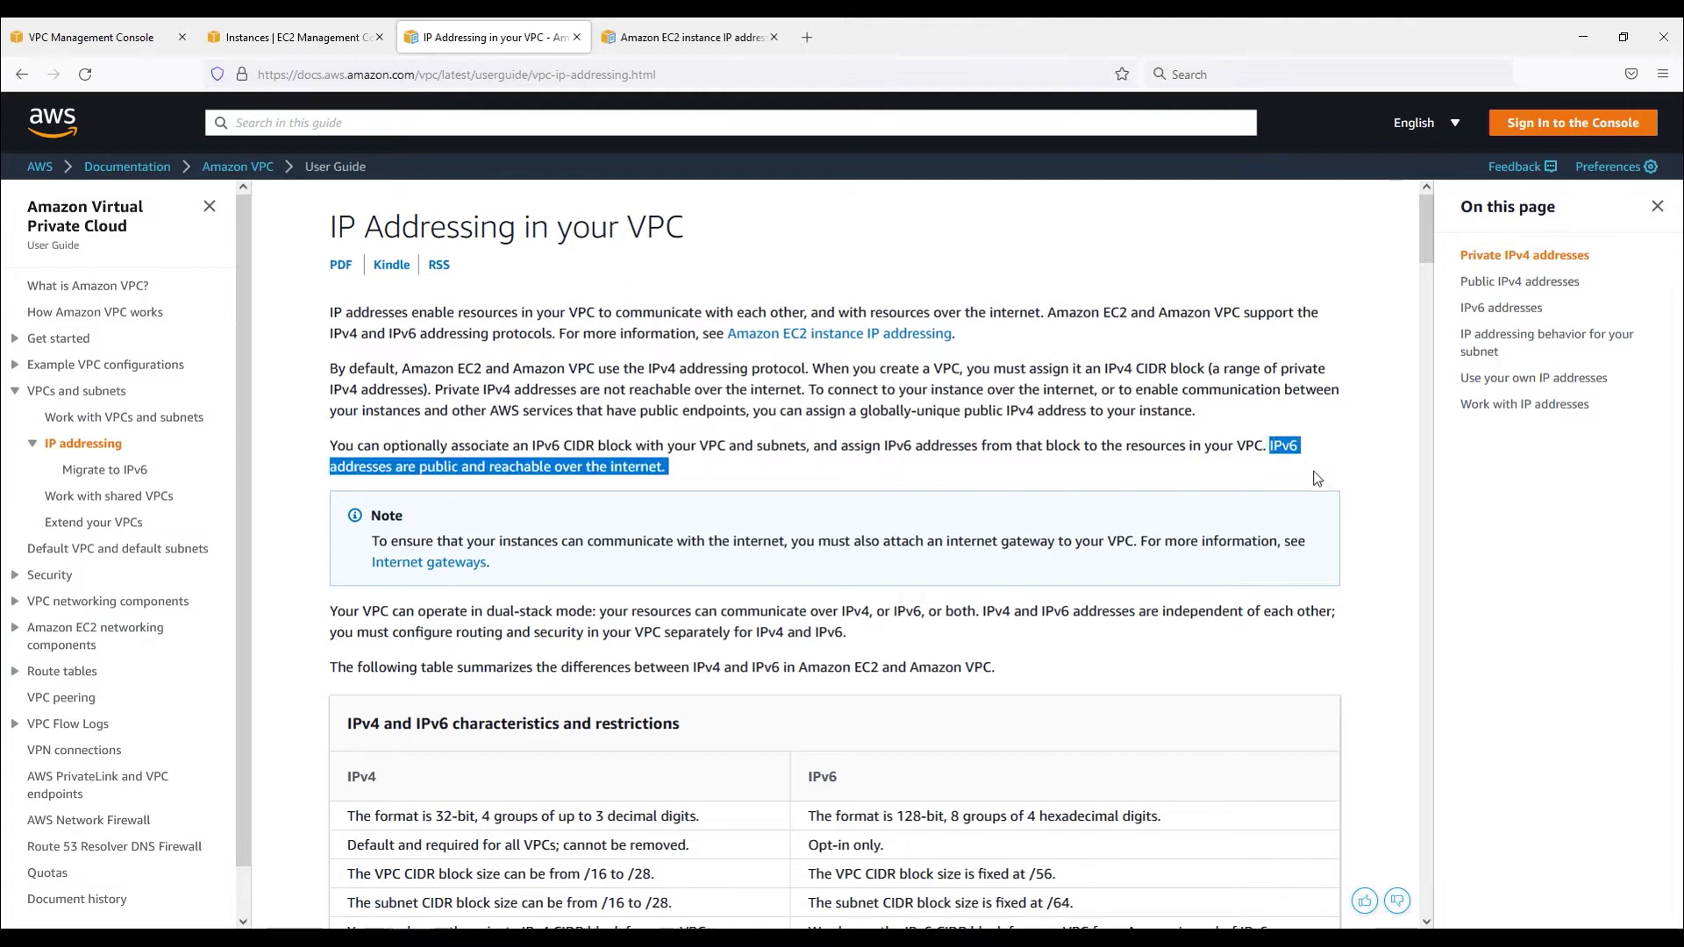
pyautogui.click(792, 473)
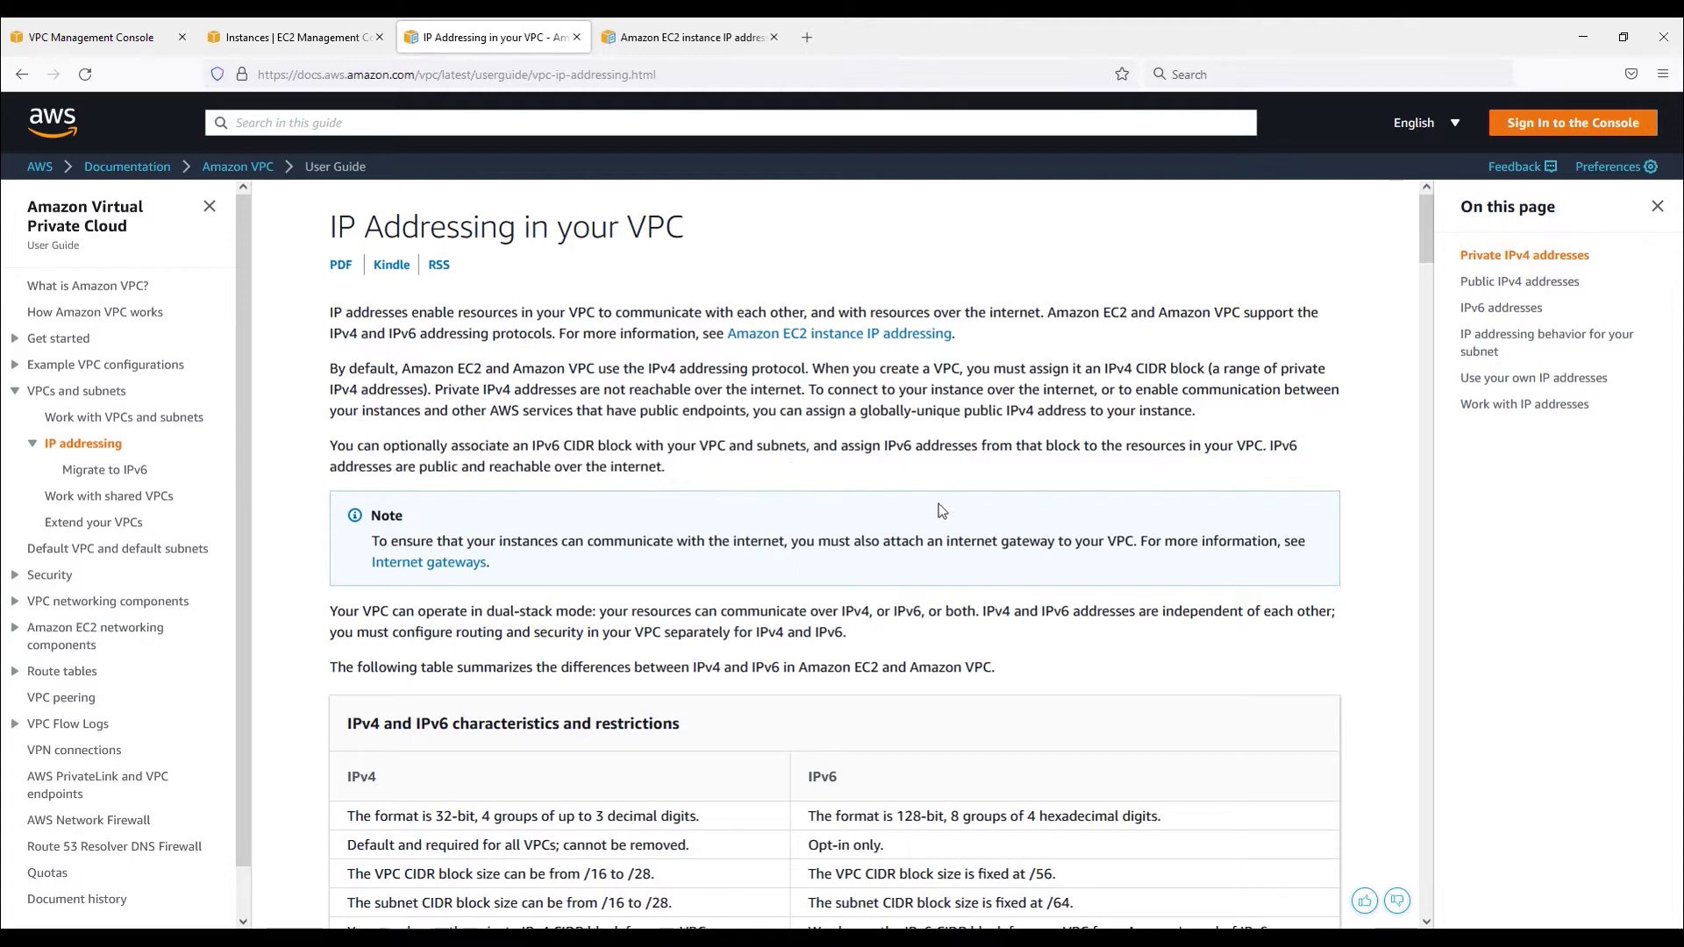
# Compare the IPv4 and IPv6 address formats, VPC CIDR sizes and subnet CIDR sizes in the characteristics and restrictions table.
pyautogui.scroll(-3, 939, 503)
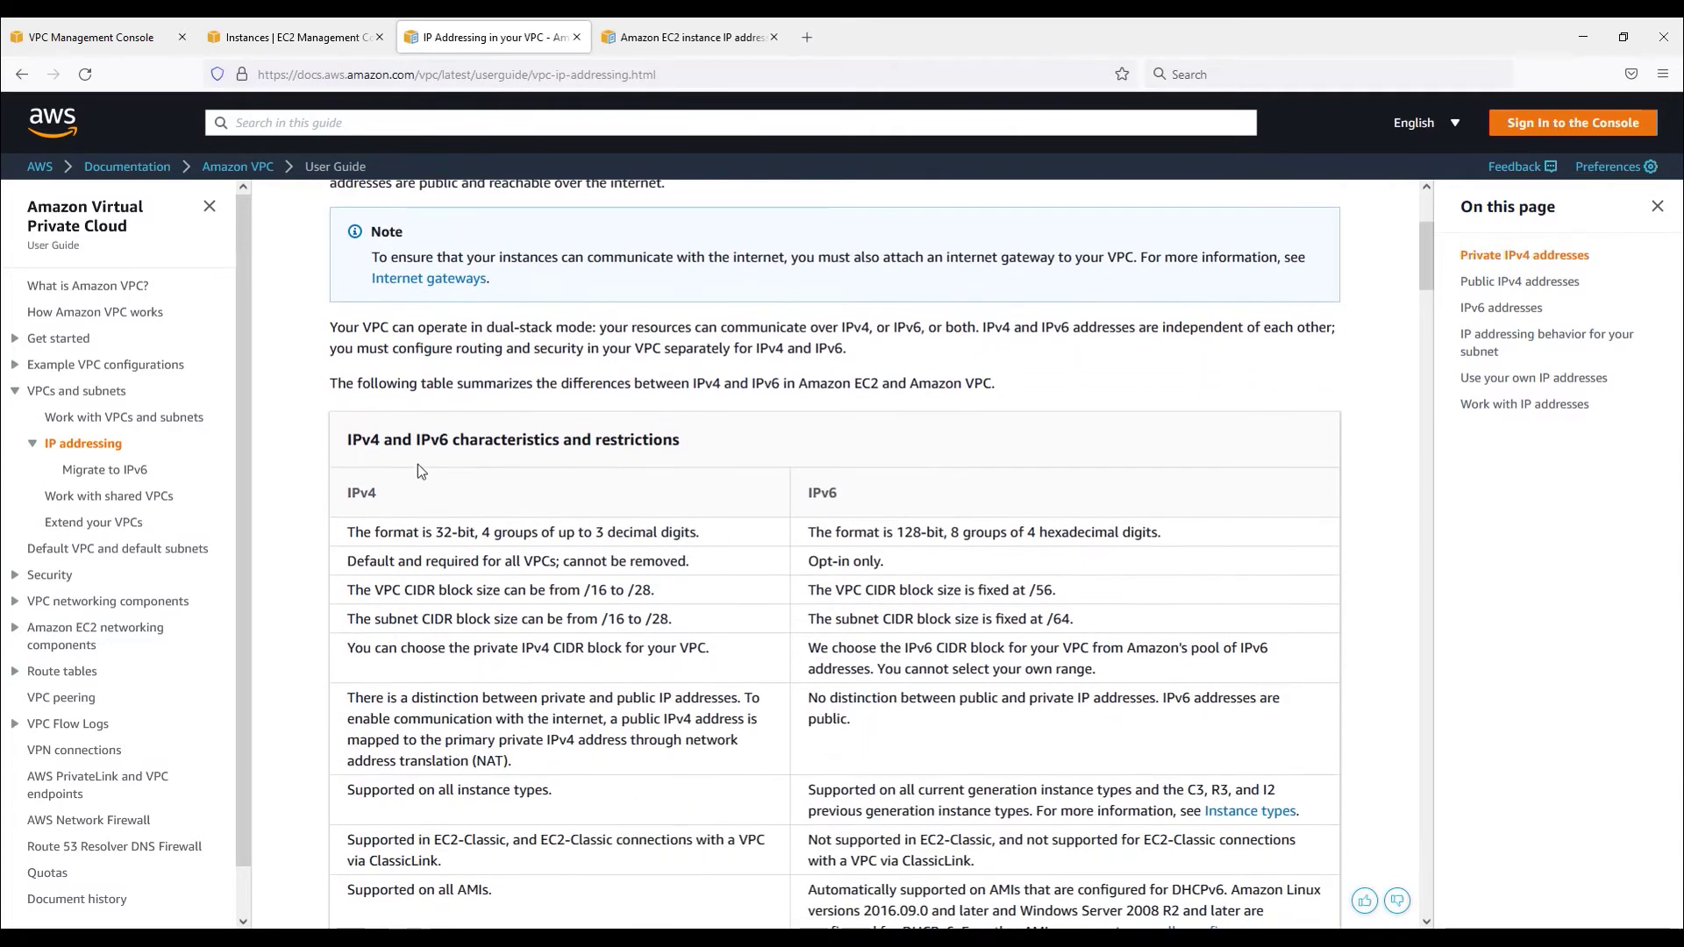
pyautogui.moveTo(345, 537); pyautogui.dragTo(669, 541)
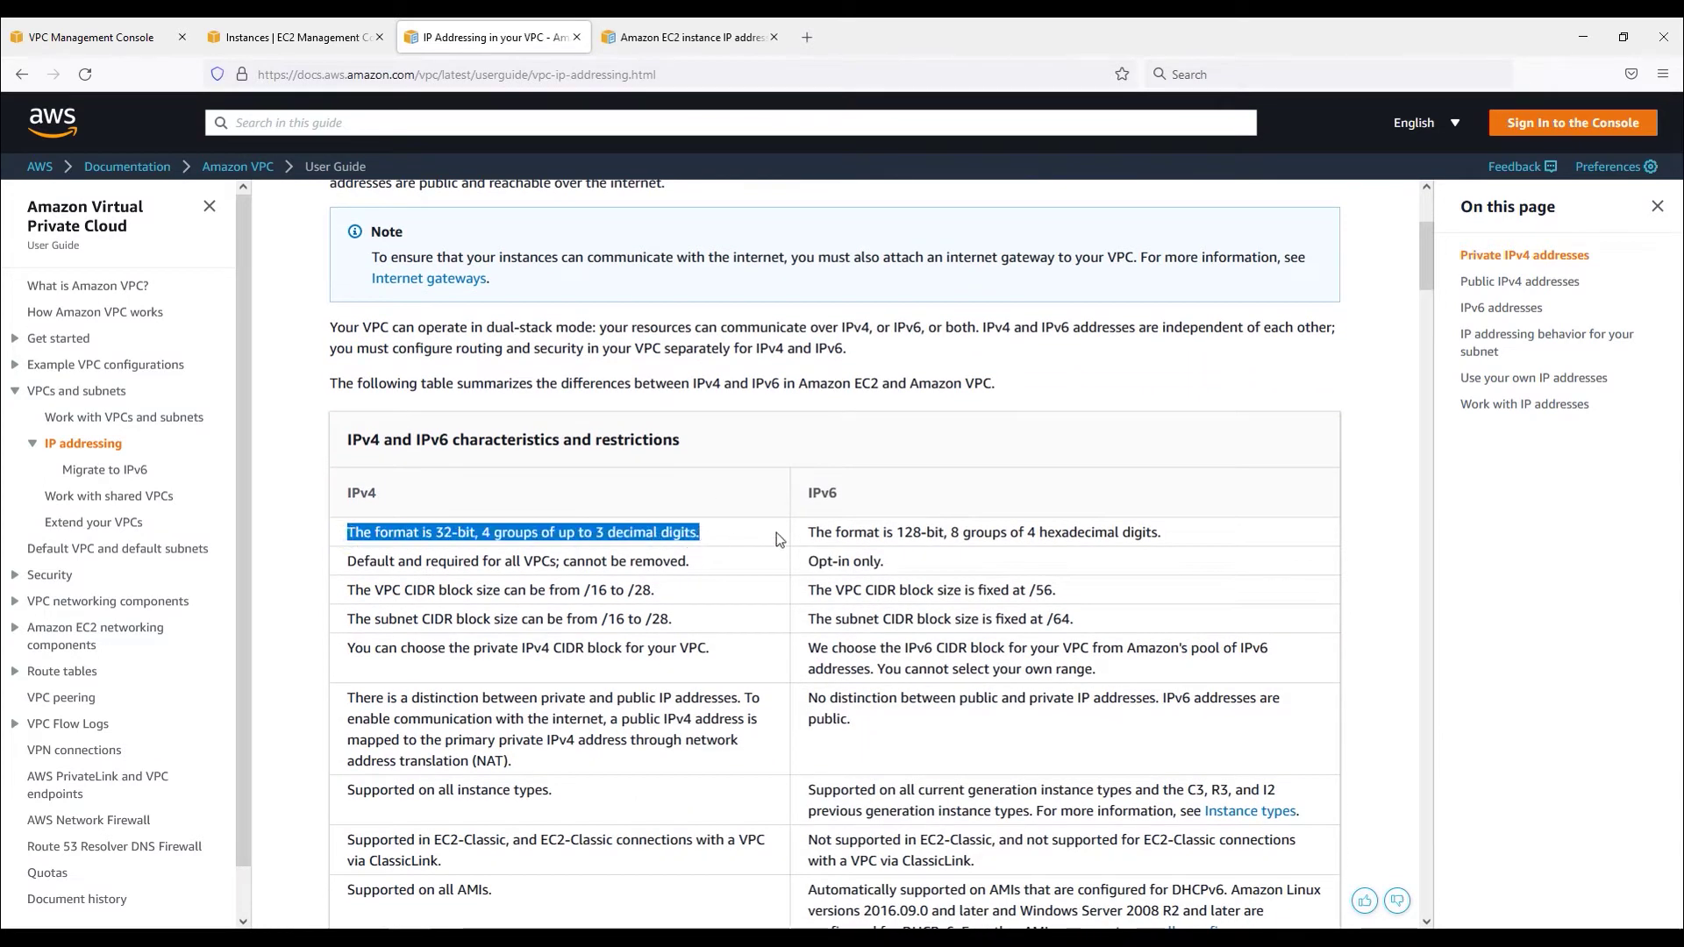
pyautogui.moveTo(805, 532); pyautogui.dragTo(1171, 537)
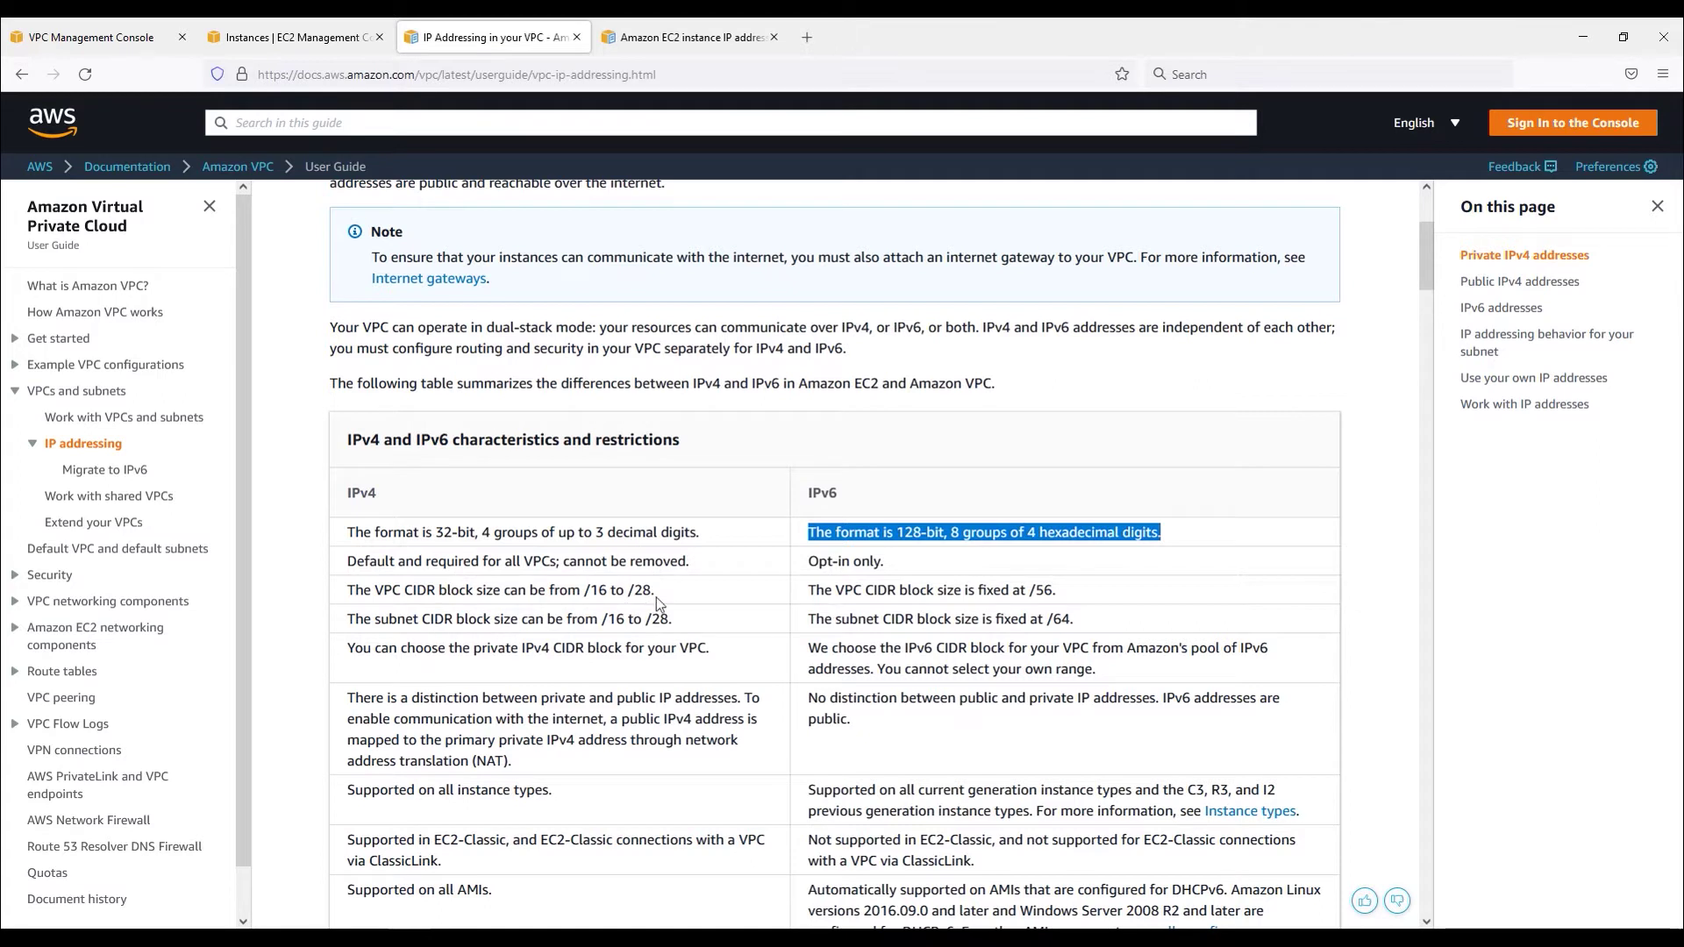
pyautogui.moveTo(584, 590); pyautogui.dragTo(658, 592)
pyautogui.moveTo(1081, 590); pyautogui.dragTo(1025, 592)
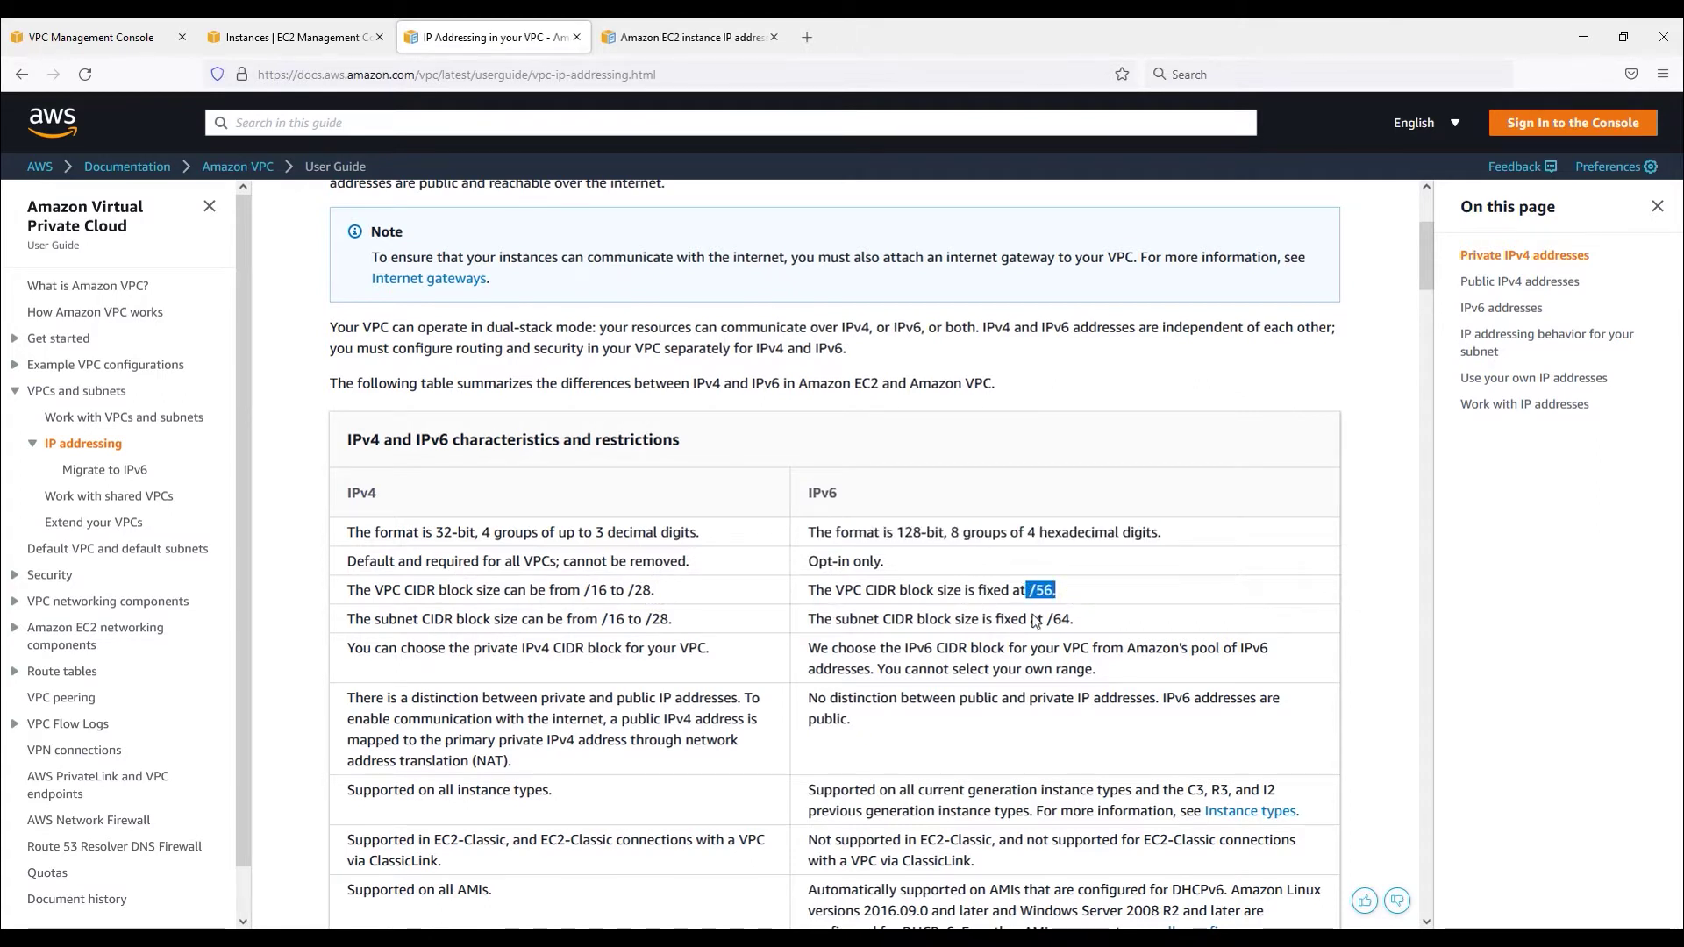
pyautogui.moveTo(674, 620); pyautogui.dragTo(612, 631)
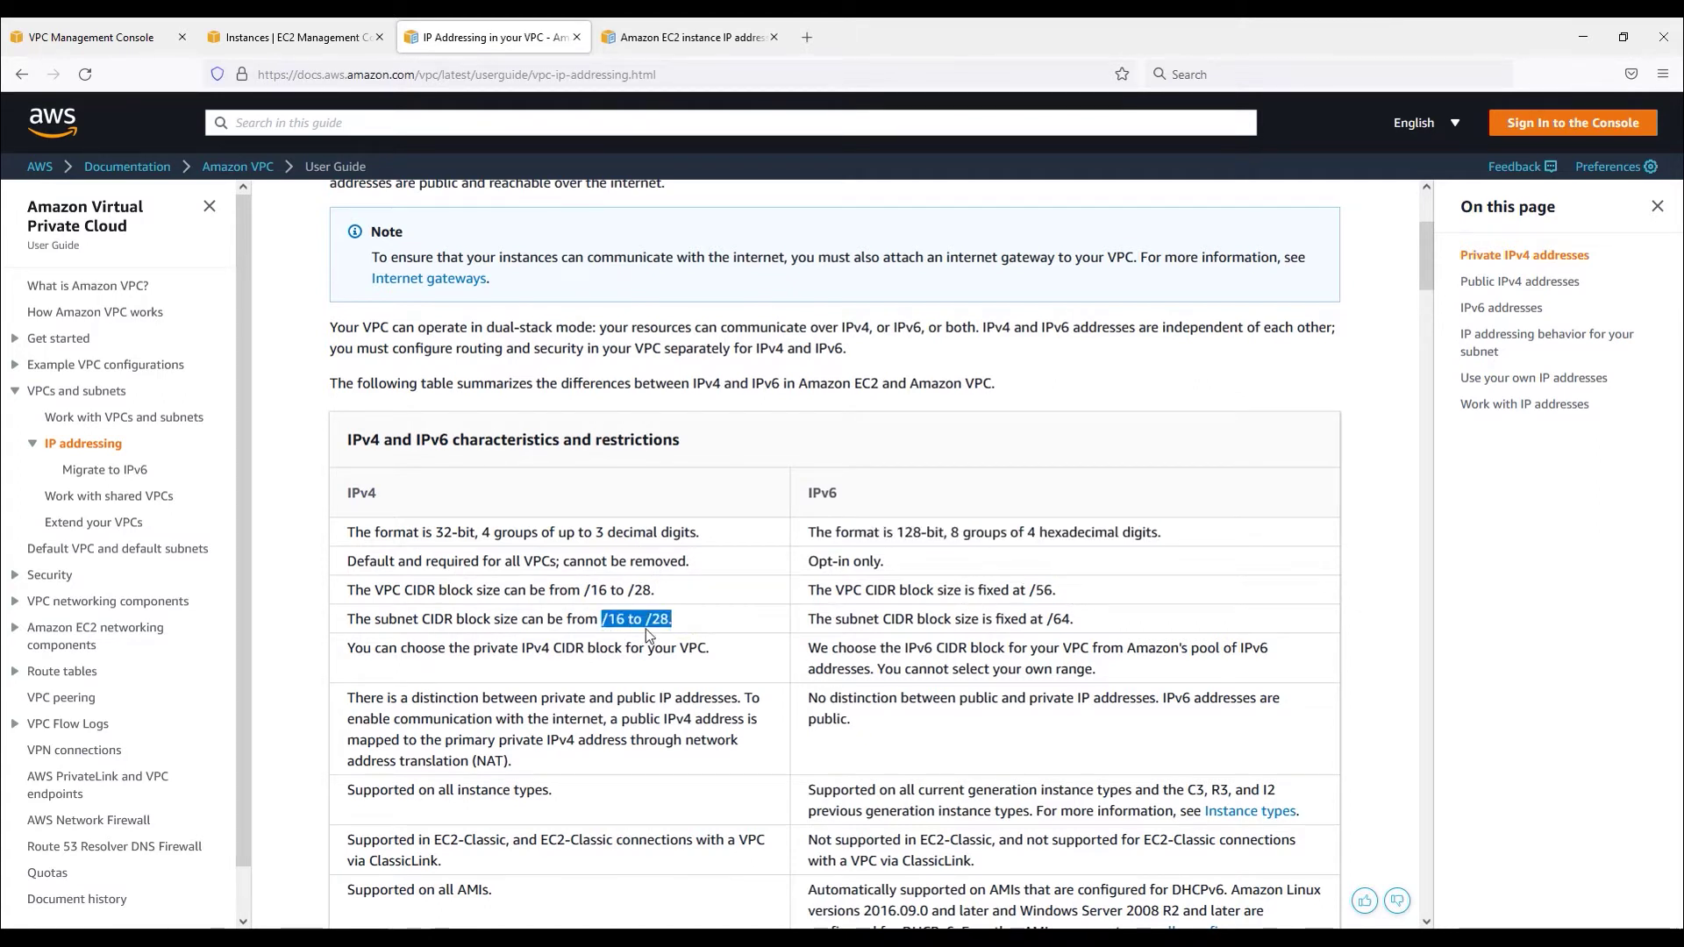
pyautogui.moveTo(1080, 623); pyautogui.dragTo(1043, 622)
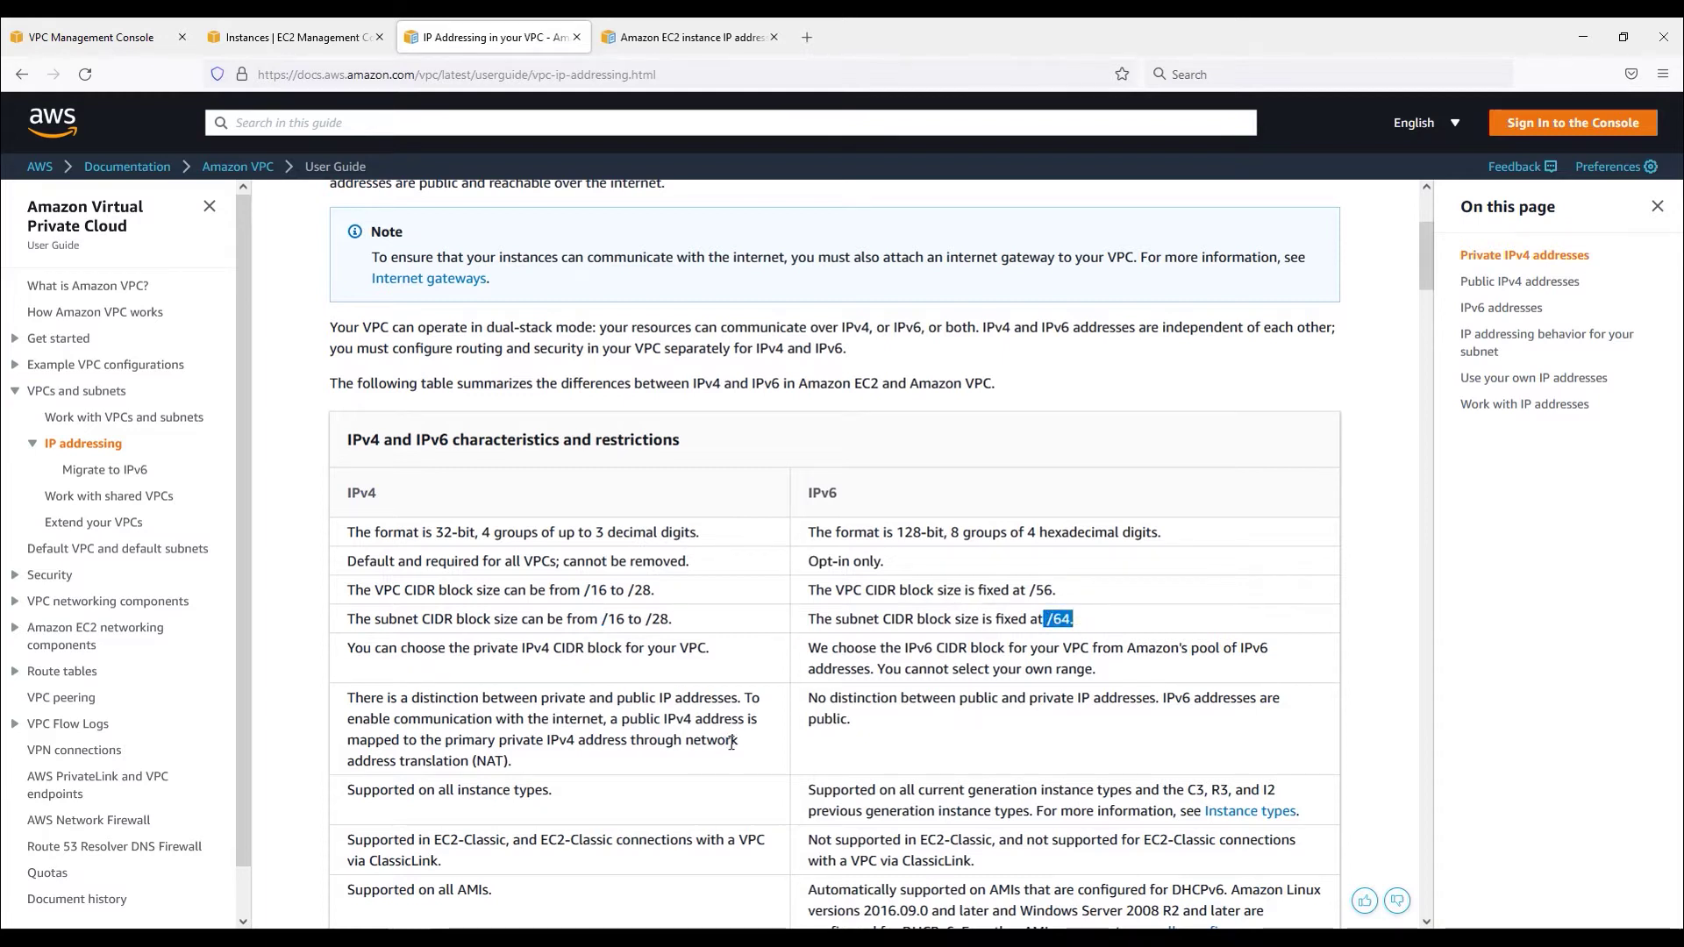
pyautogui.scroll(-3, 728, 744)
pyautogui.scroll(1, 738, 746)
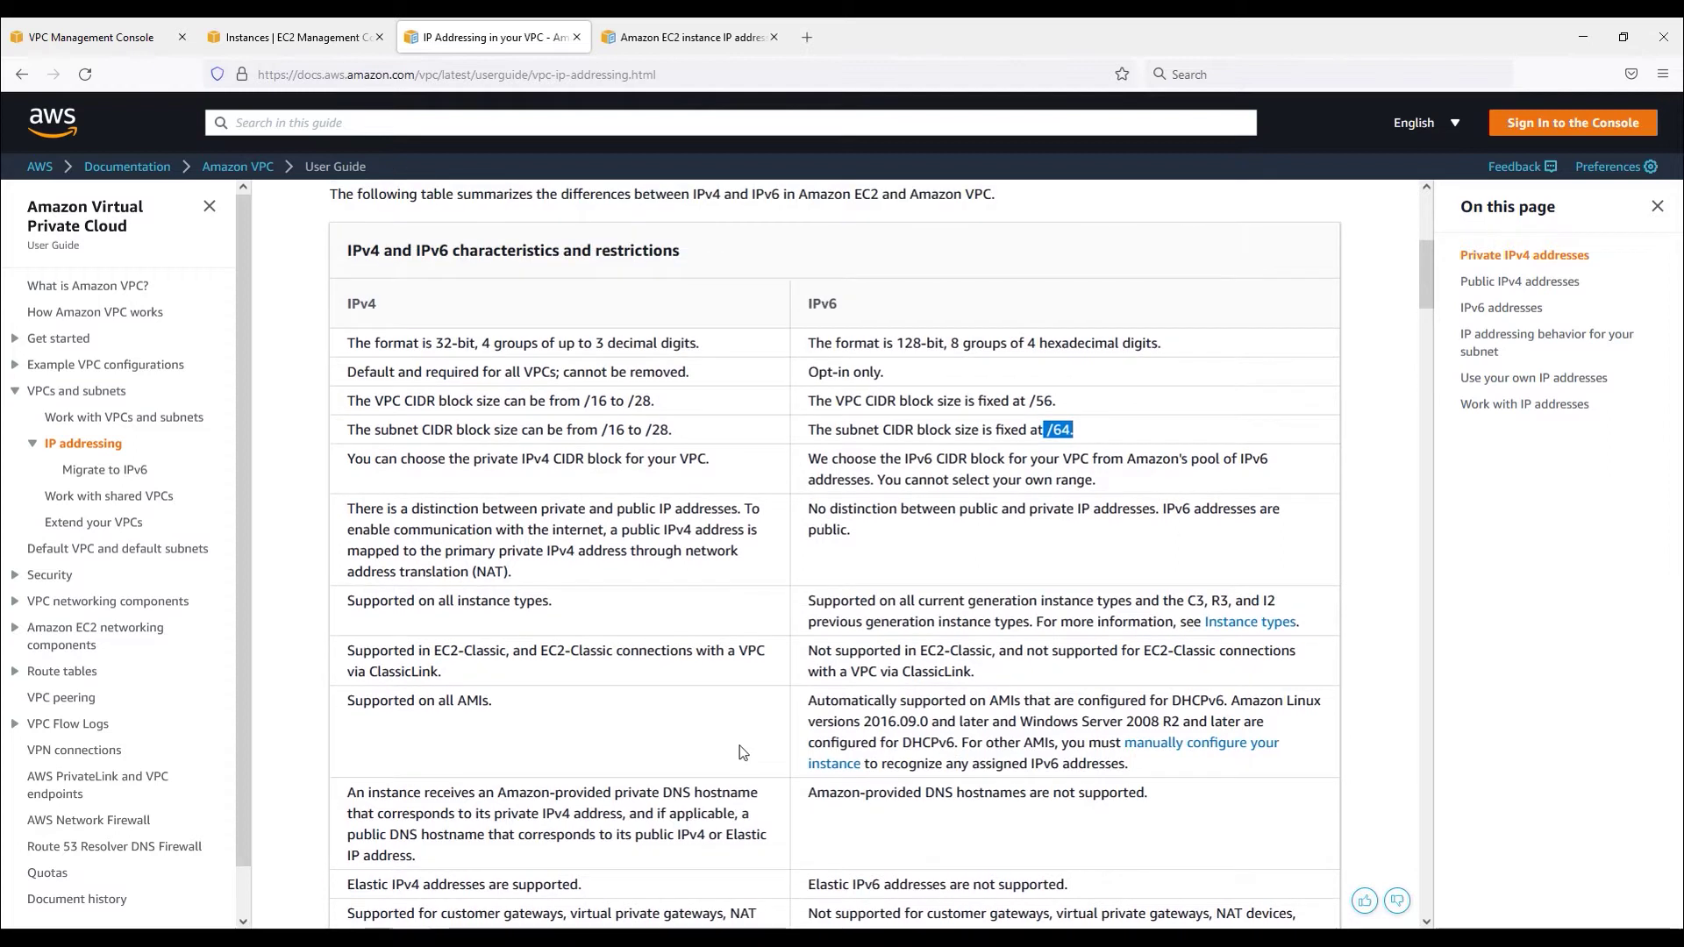
pyautogui.scroll(5, 741, 746)
# Switch to the VPC Management Console, filter resources by MNGT-VPC and open the list of VPCs.
pyautogui.click(77, 35)
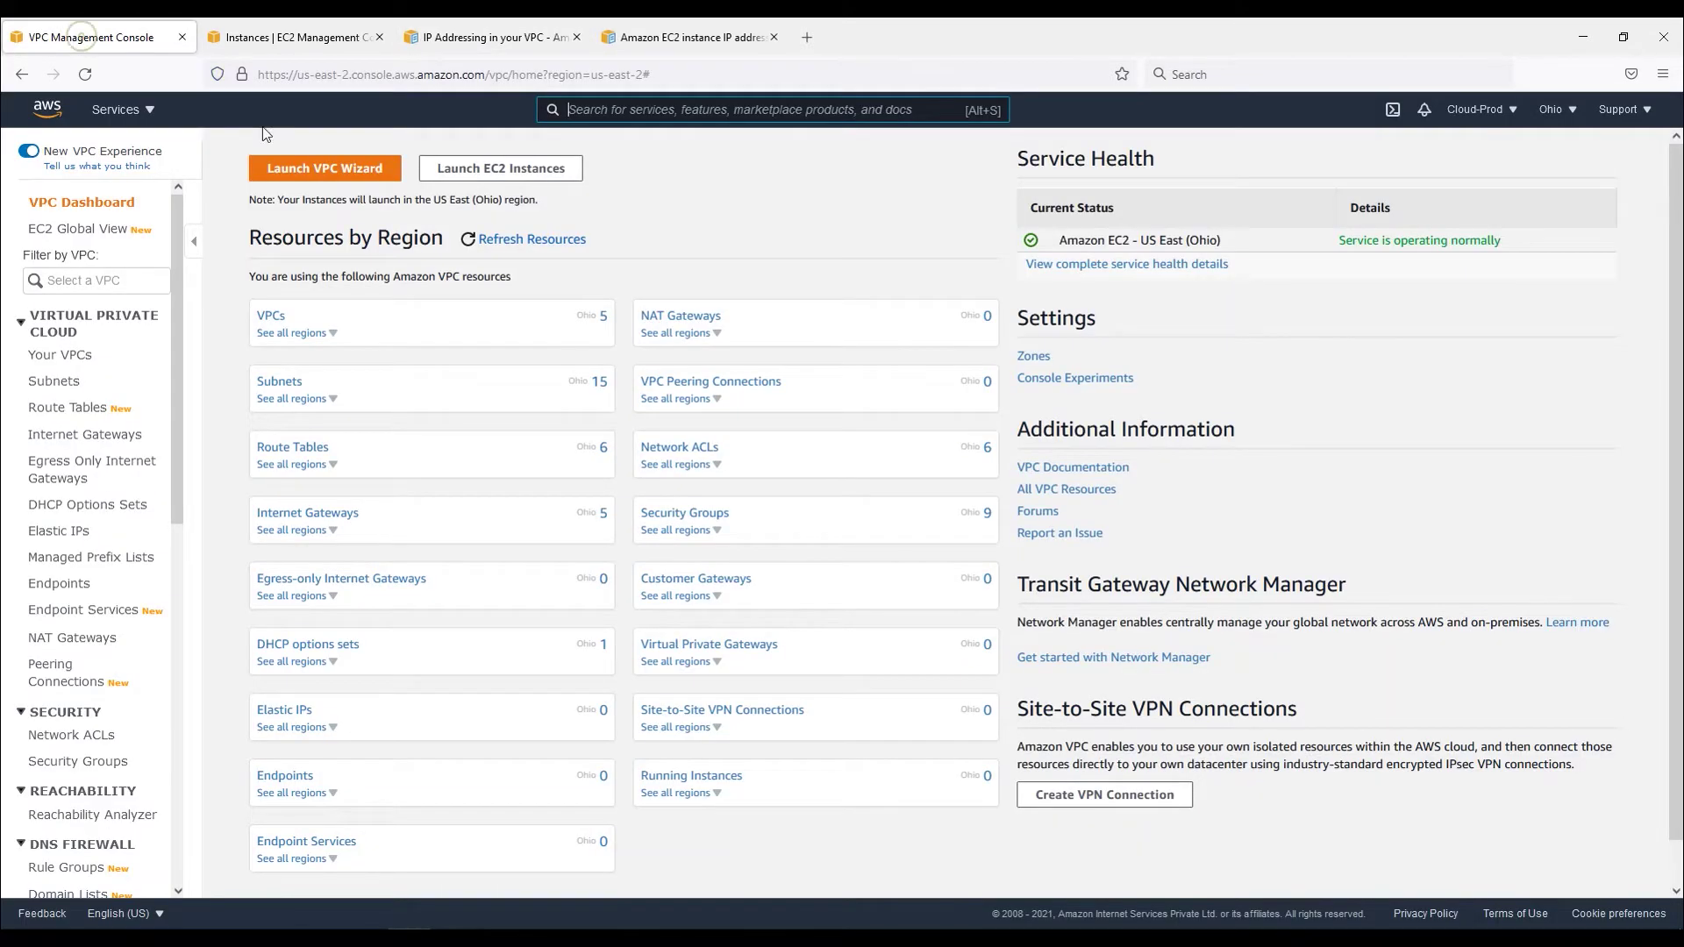
pyautogui.click(119, 282)
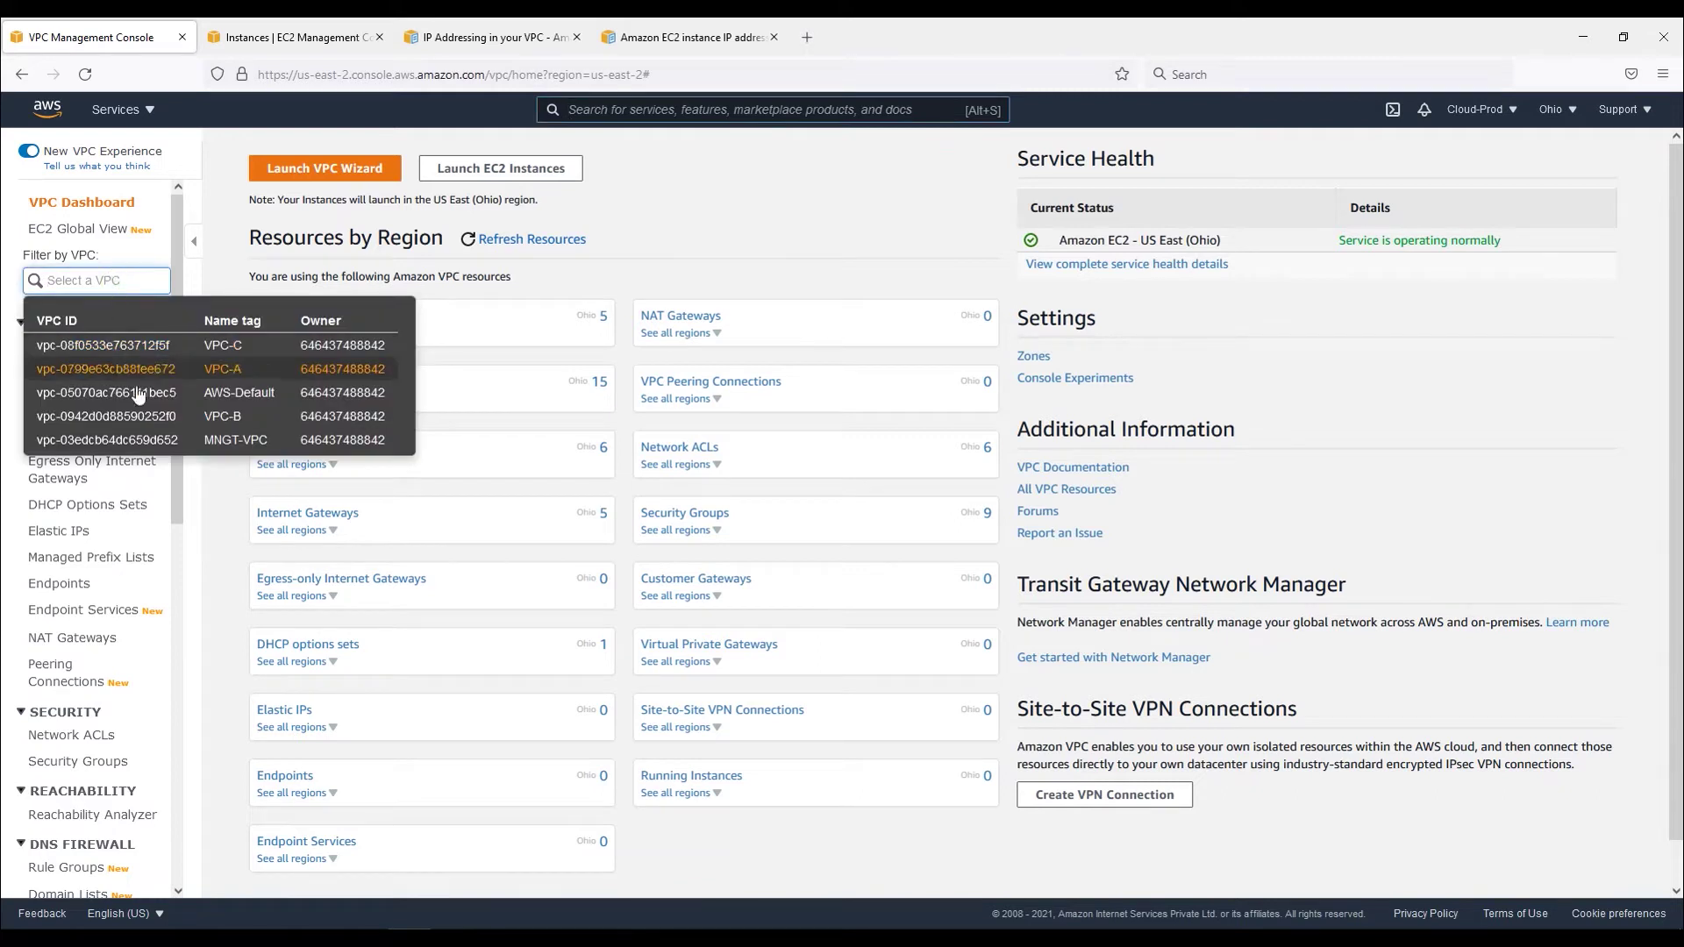
pyautogui.click(250, 441)
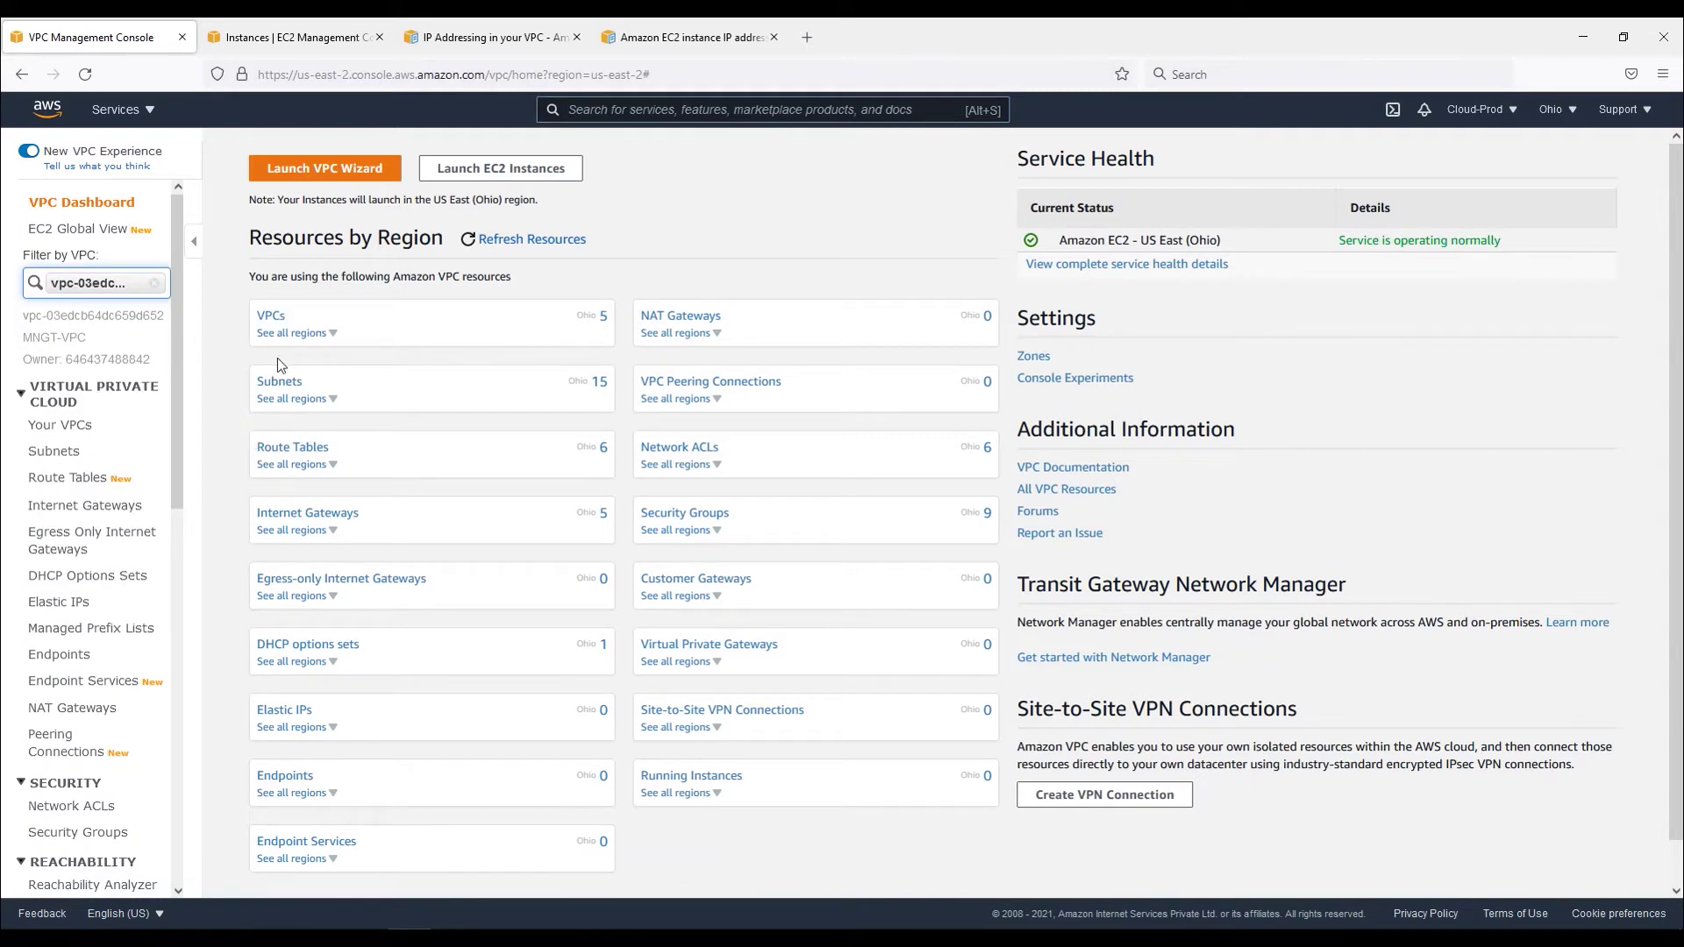
pyautogui.click(270, 316)
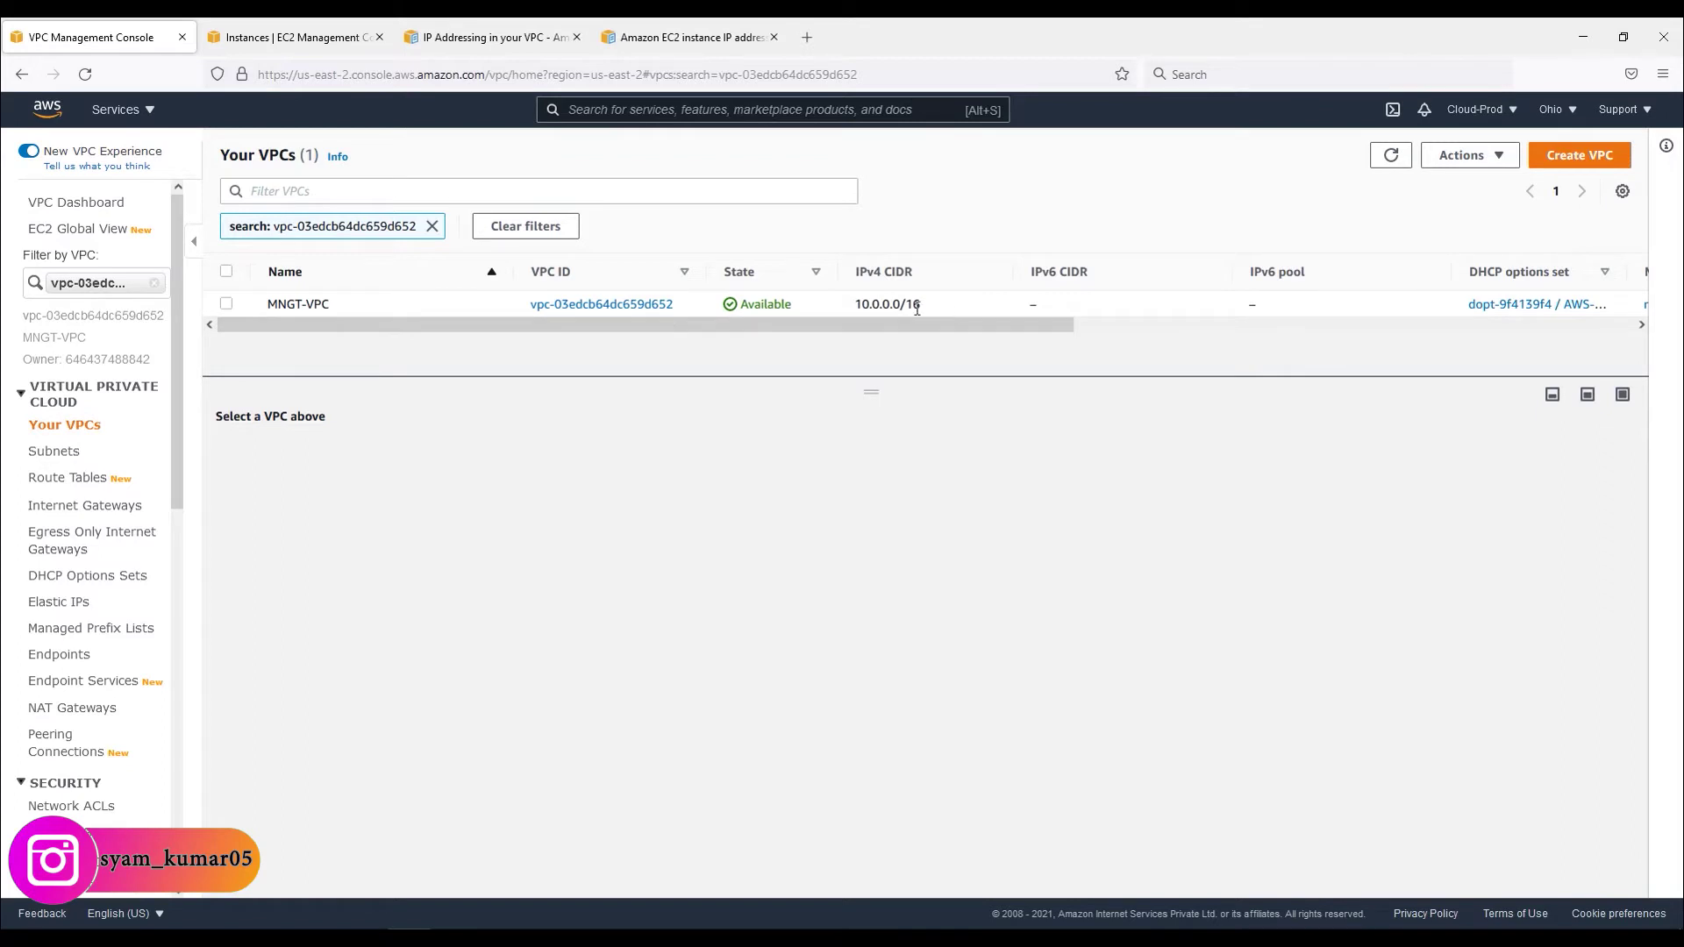
# Select MNGT-VPC and inspect its associated IPv4 and IPv6 CIDRs.
pyautogui.moveTo(920, 305); pyautogui.dragTo(861, 304)
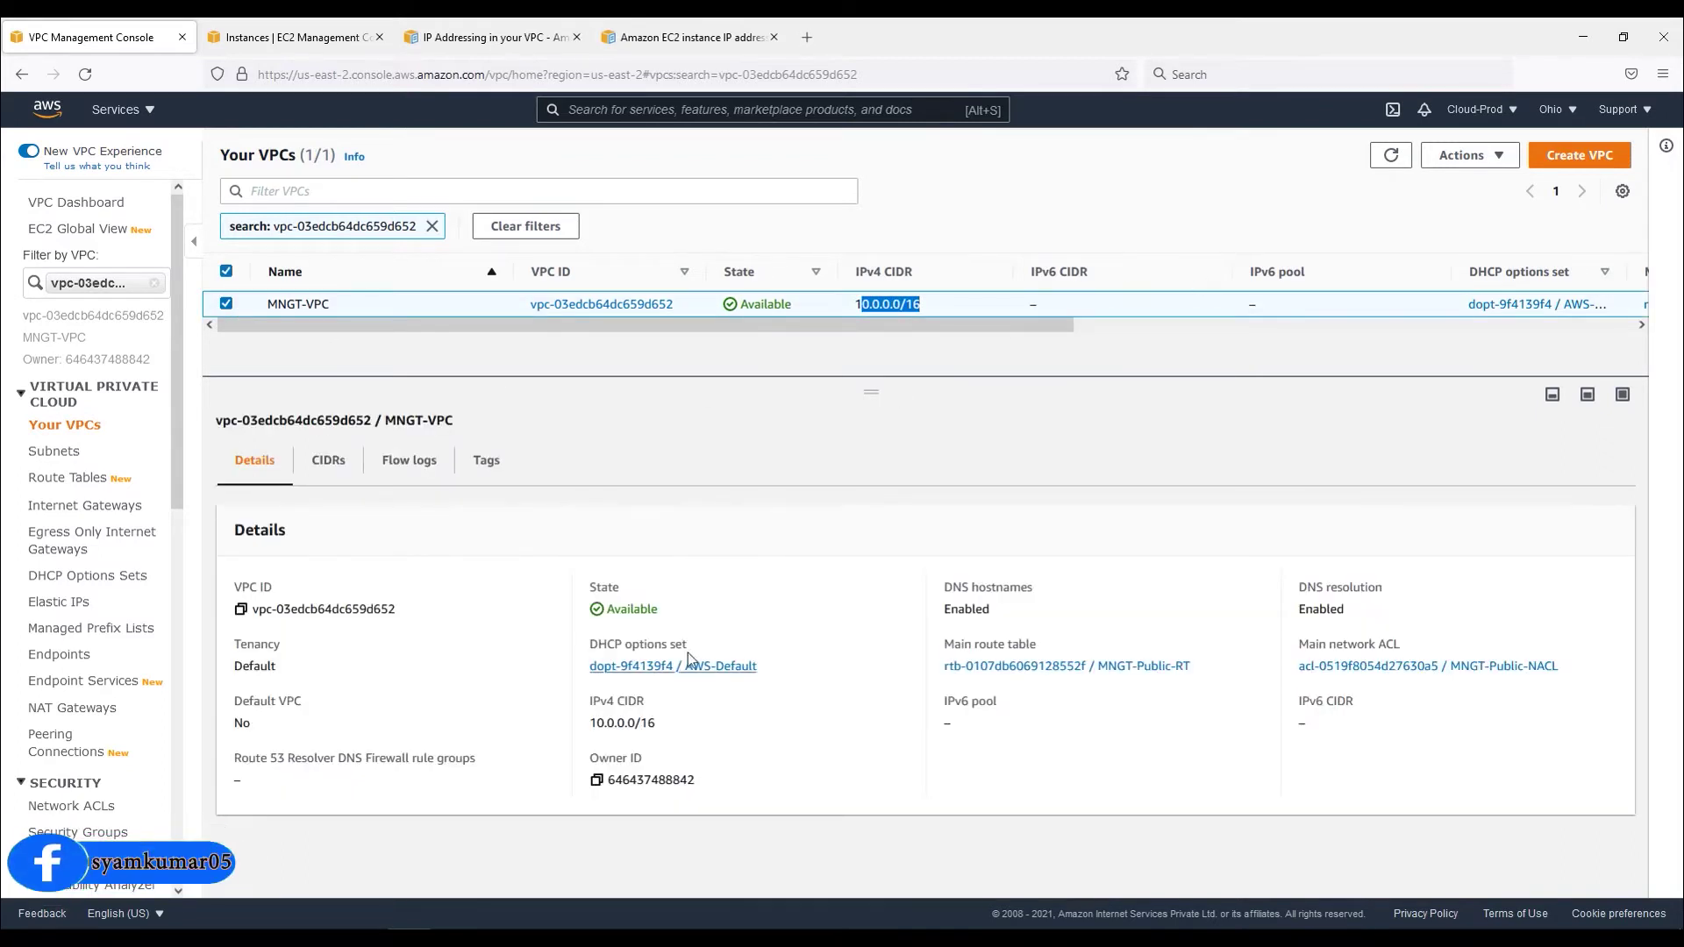
pyautogui.click(328, 461)
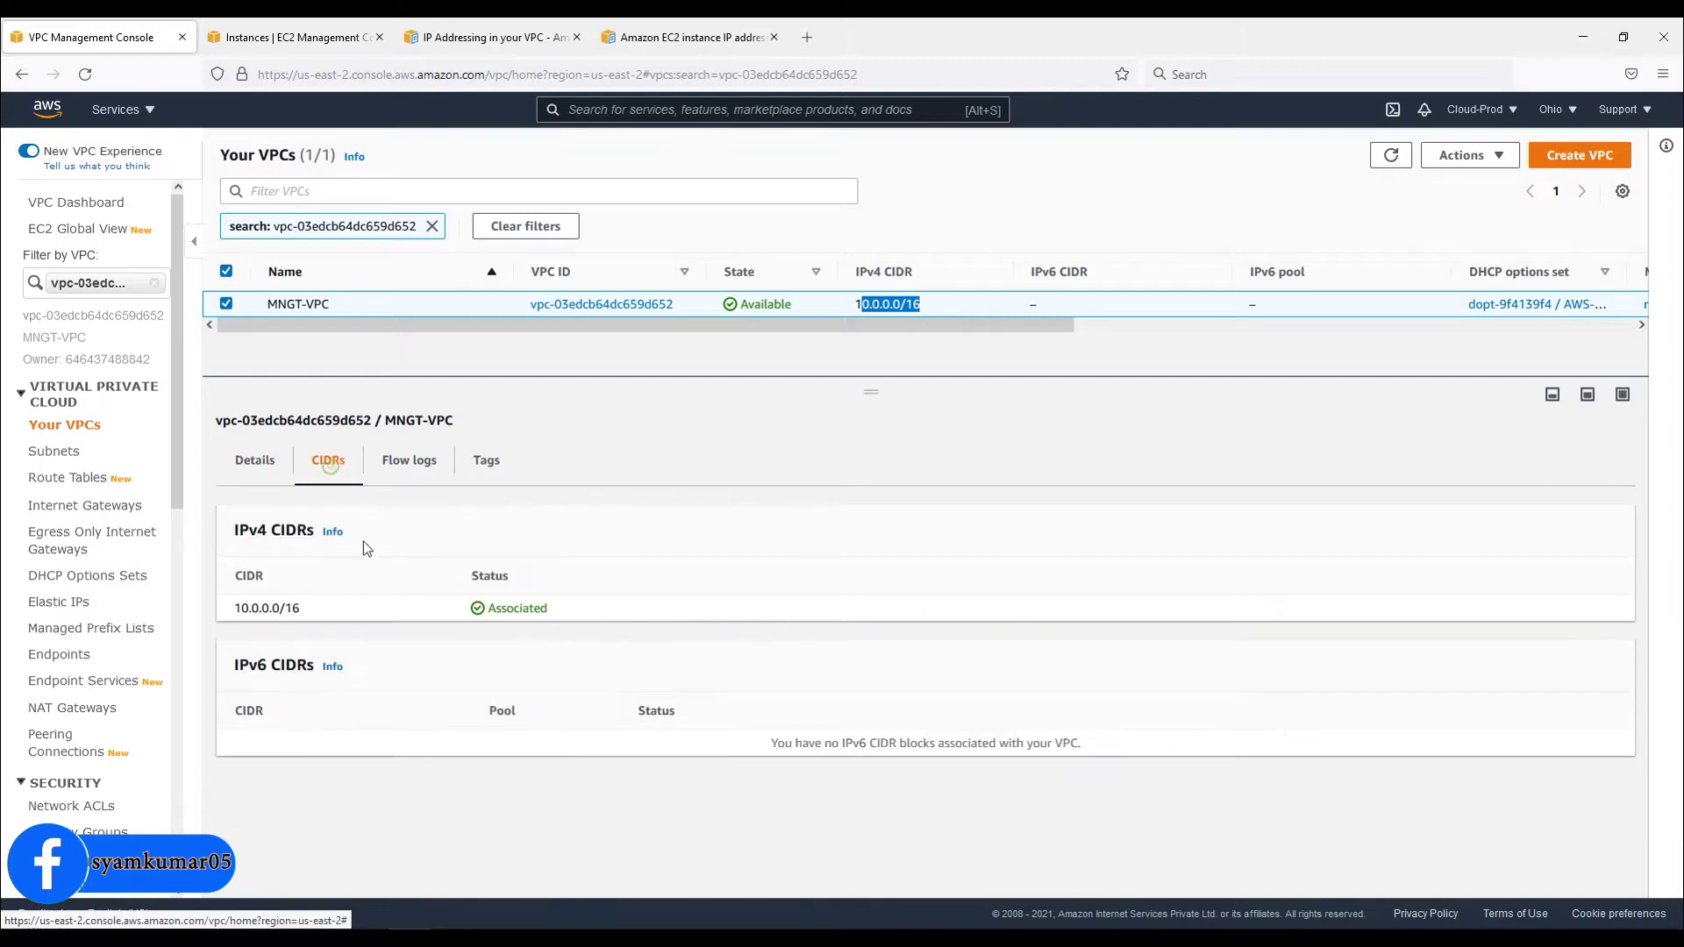
pyautogui.moveTo(233, 667); pyautogui.dragTo(309, 667)
pyautogui.moveTo(236, 610); pyautogui.dragTo(326, 617)
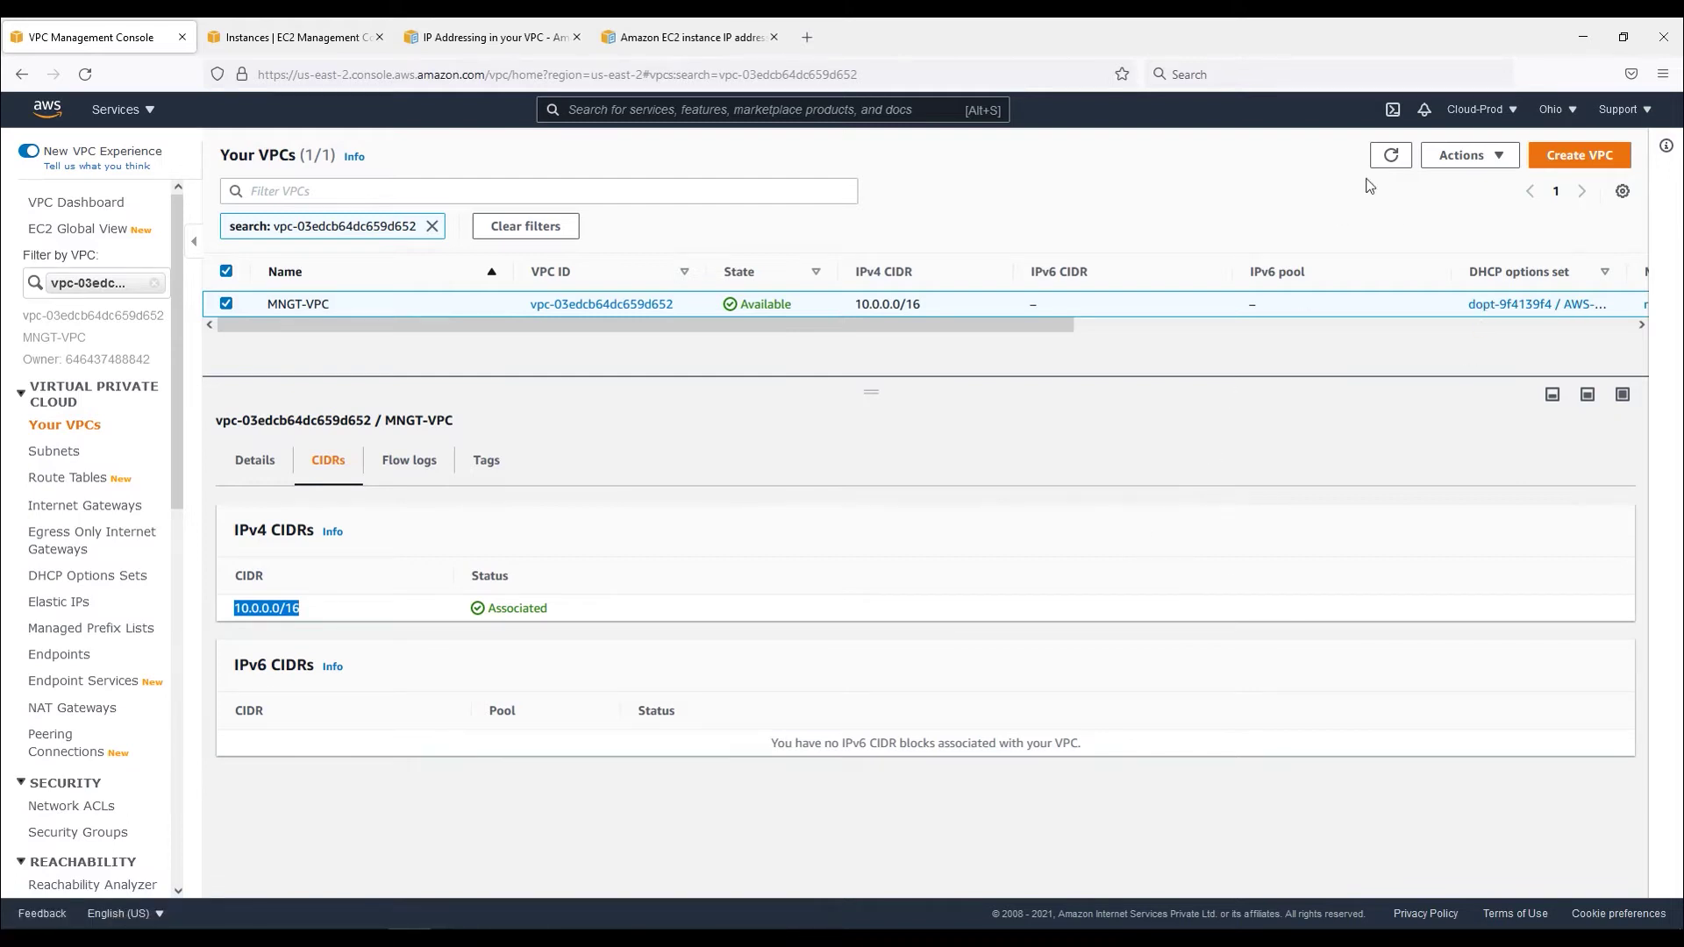
pyautogui.moveTo(1017, 303); pyautogui.dragTo(1309, 316)
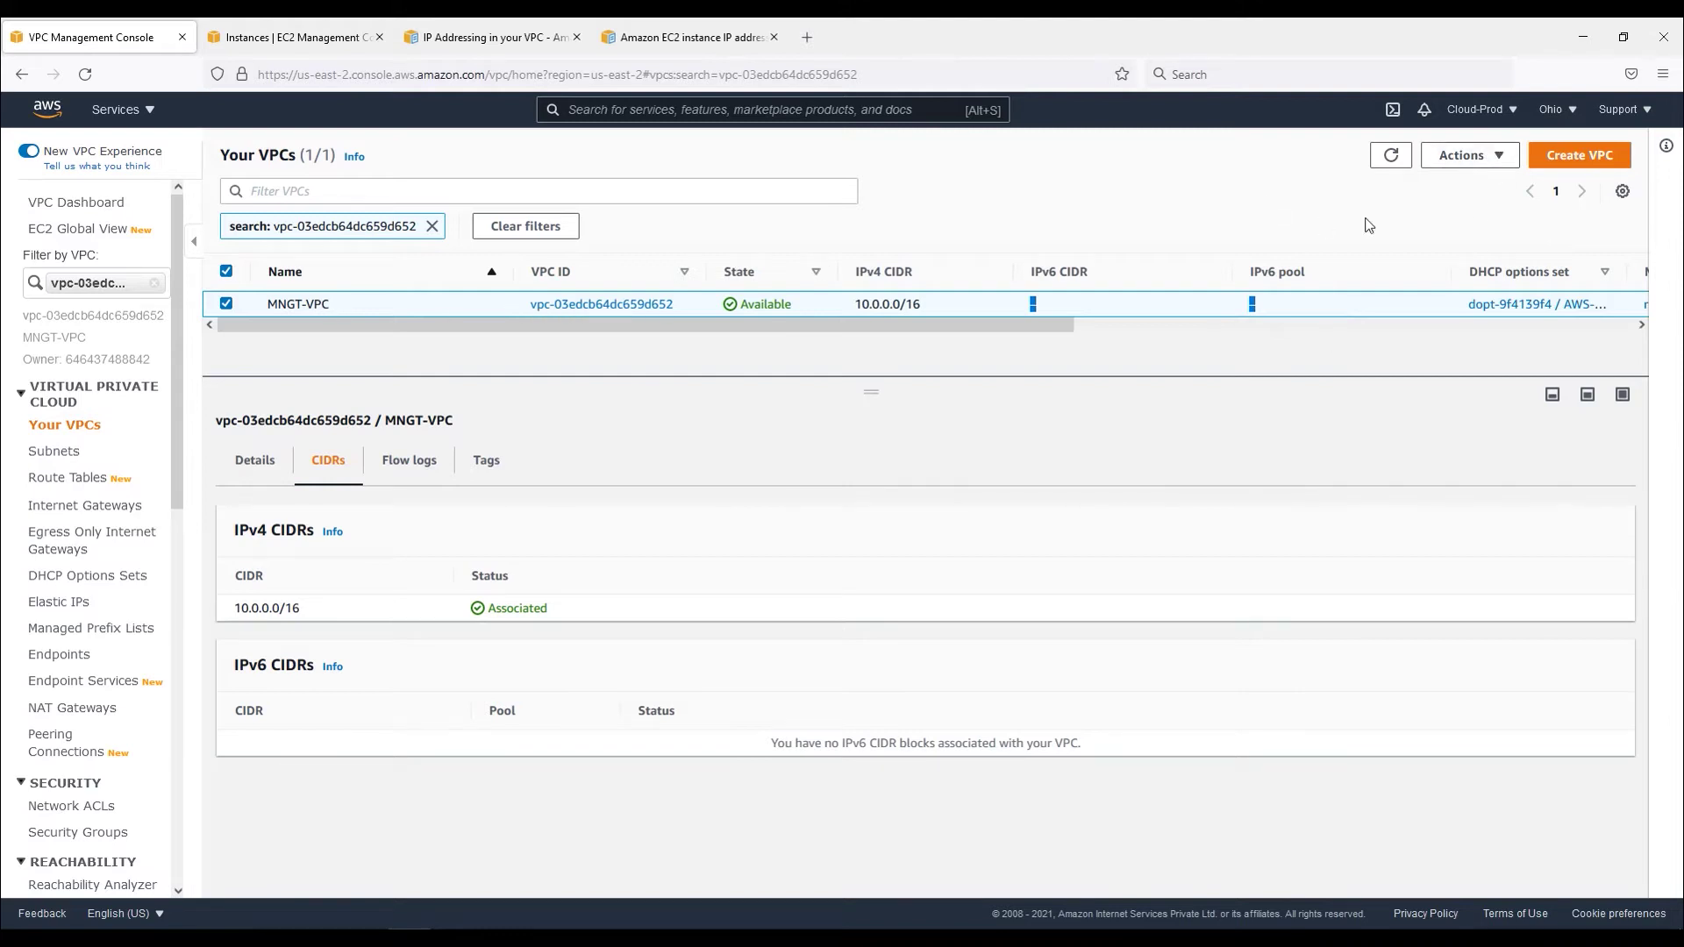
# Open MNGT-VPC's CIDRs for editing and try out a new IPv4 CIDR row, discarding it without saving.
pyautogui.click(1501, 165)
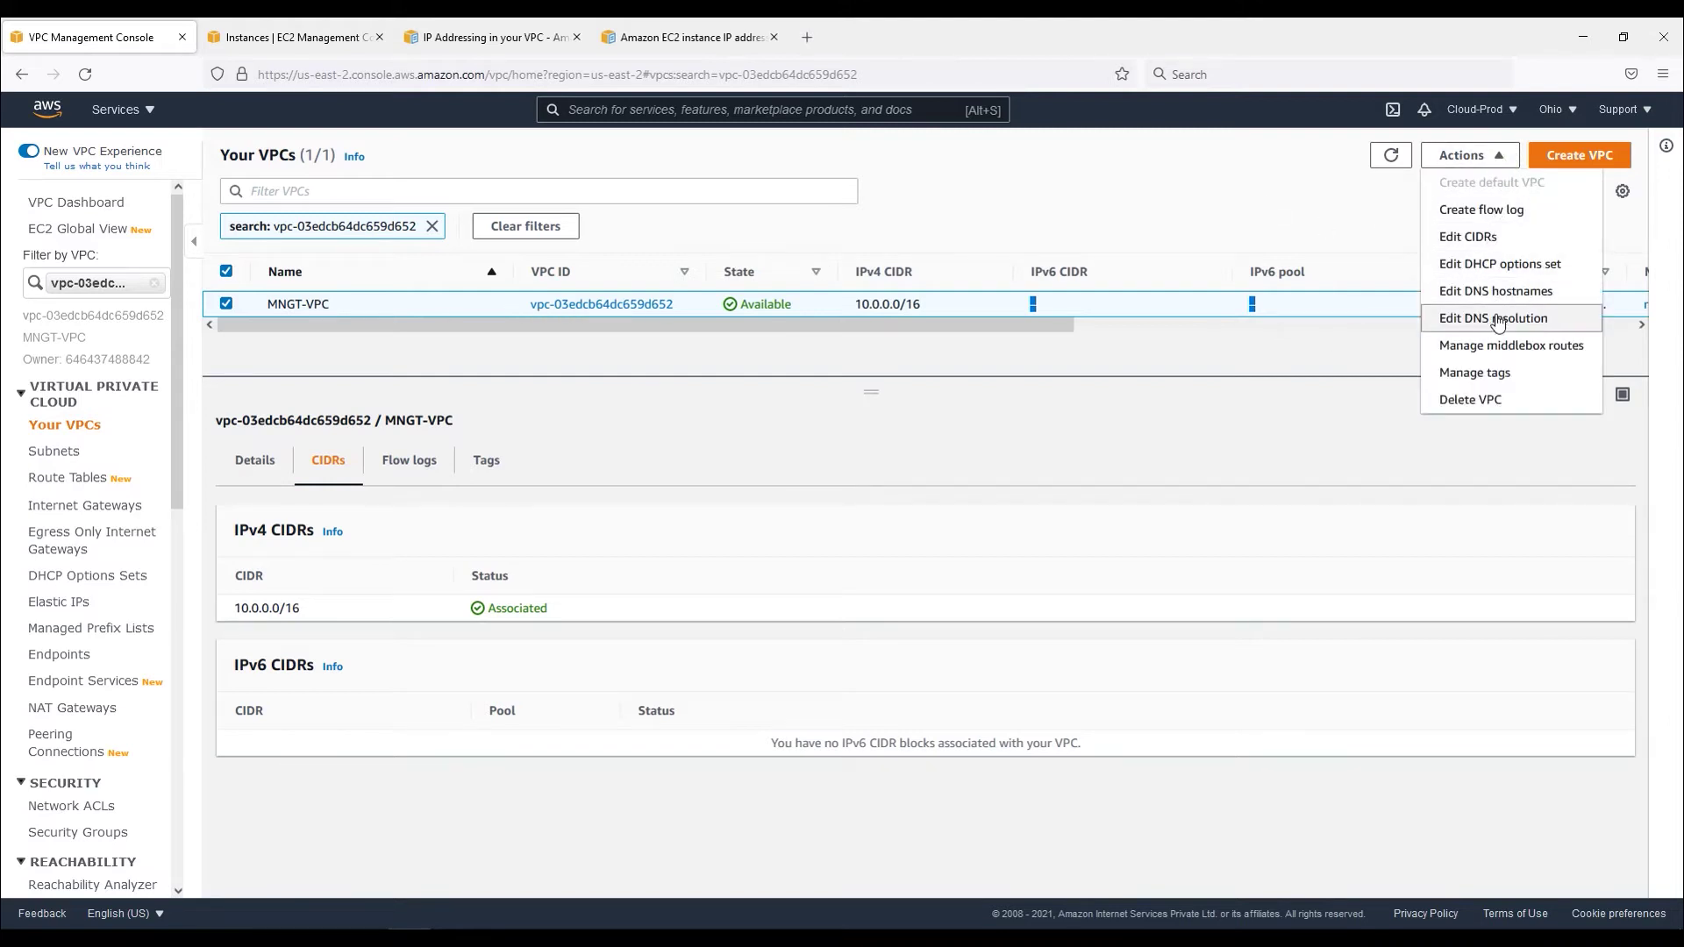
pyautogui.click(1481, 238)
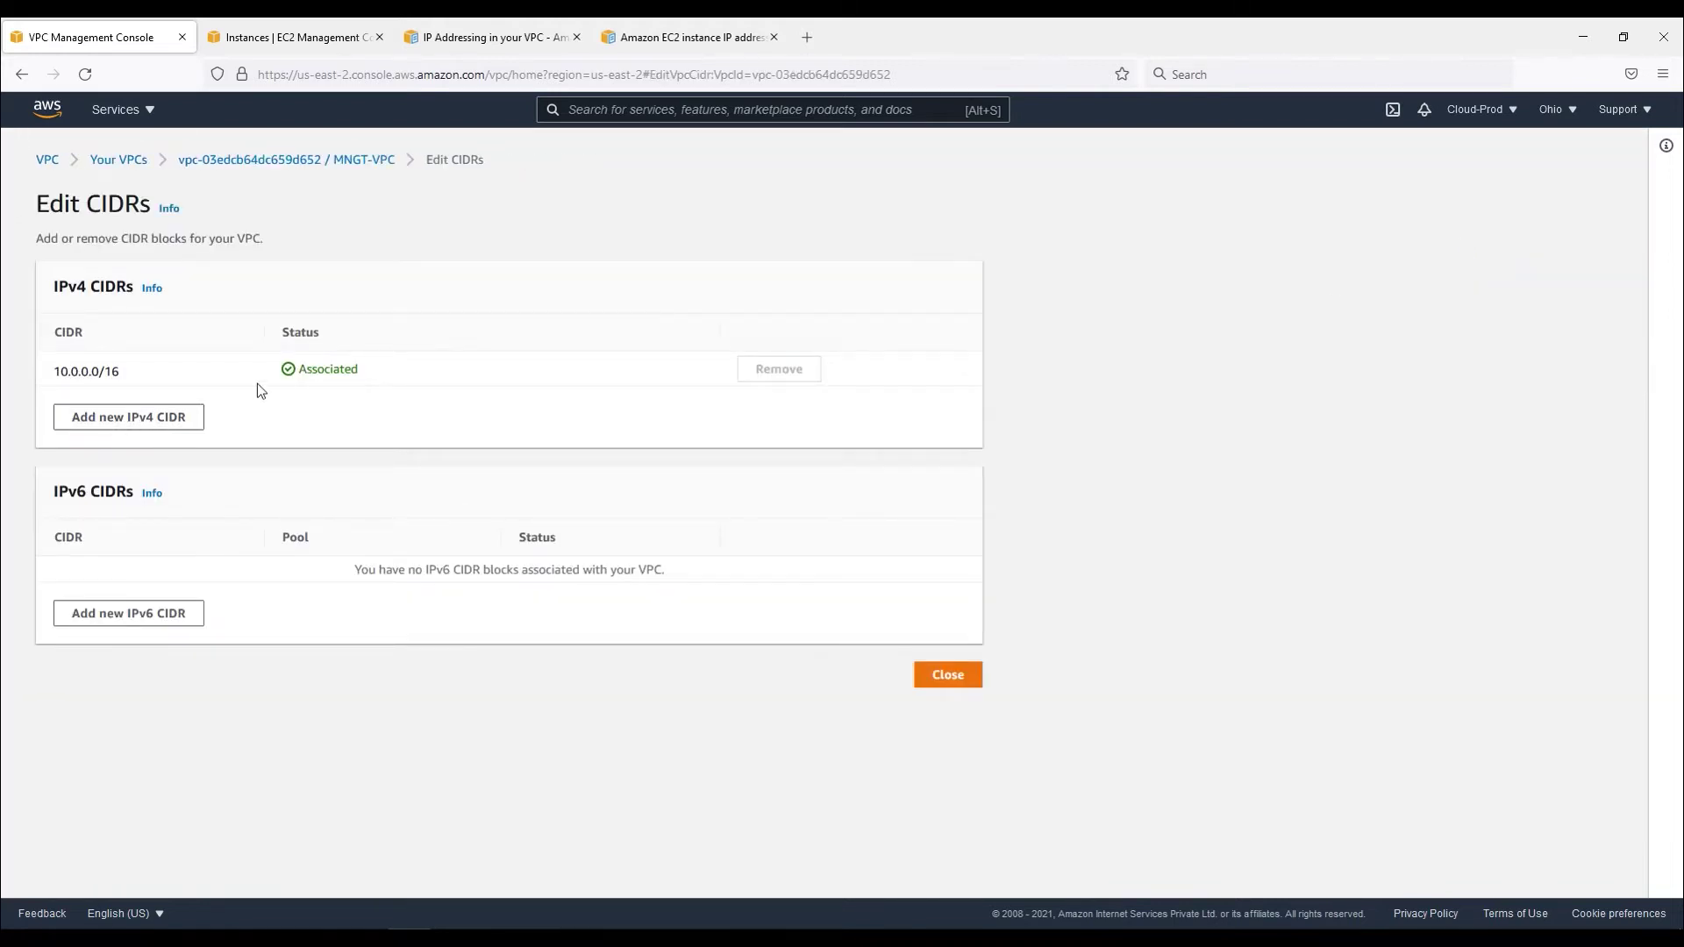
pyautogui.moveTo(50, 372); pyautogui.dragTo(158, 389)
pyautogui.click(128, 419)
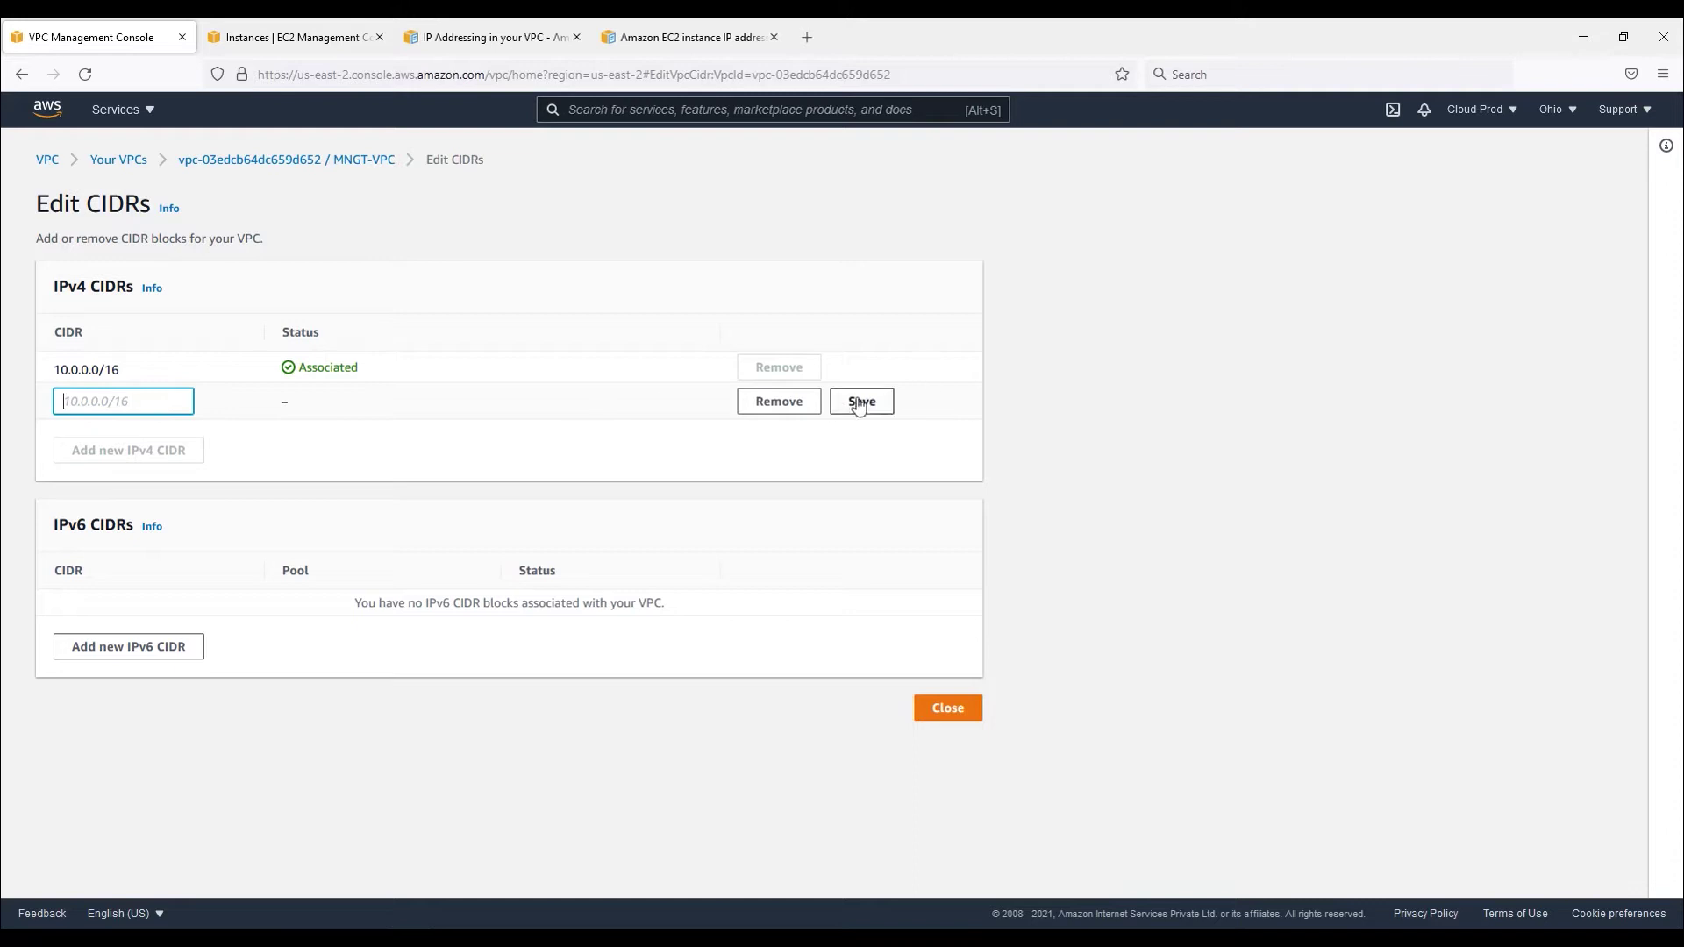
pyautogui.click(774, 405)
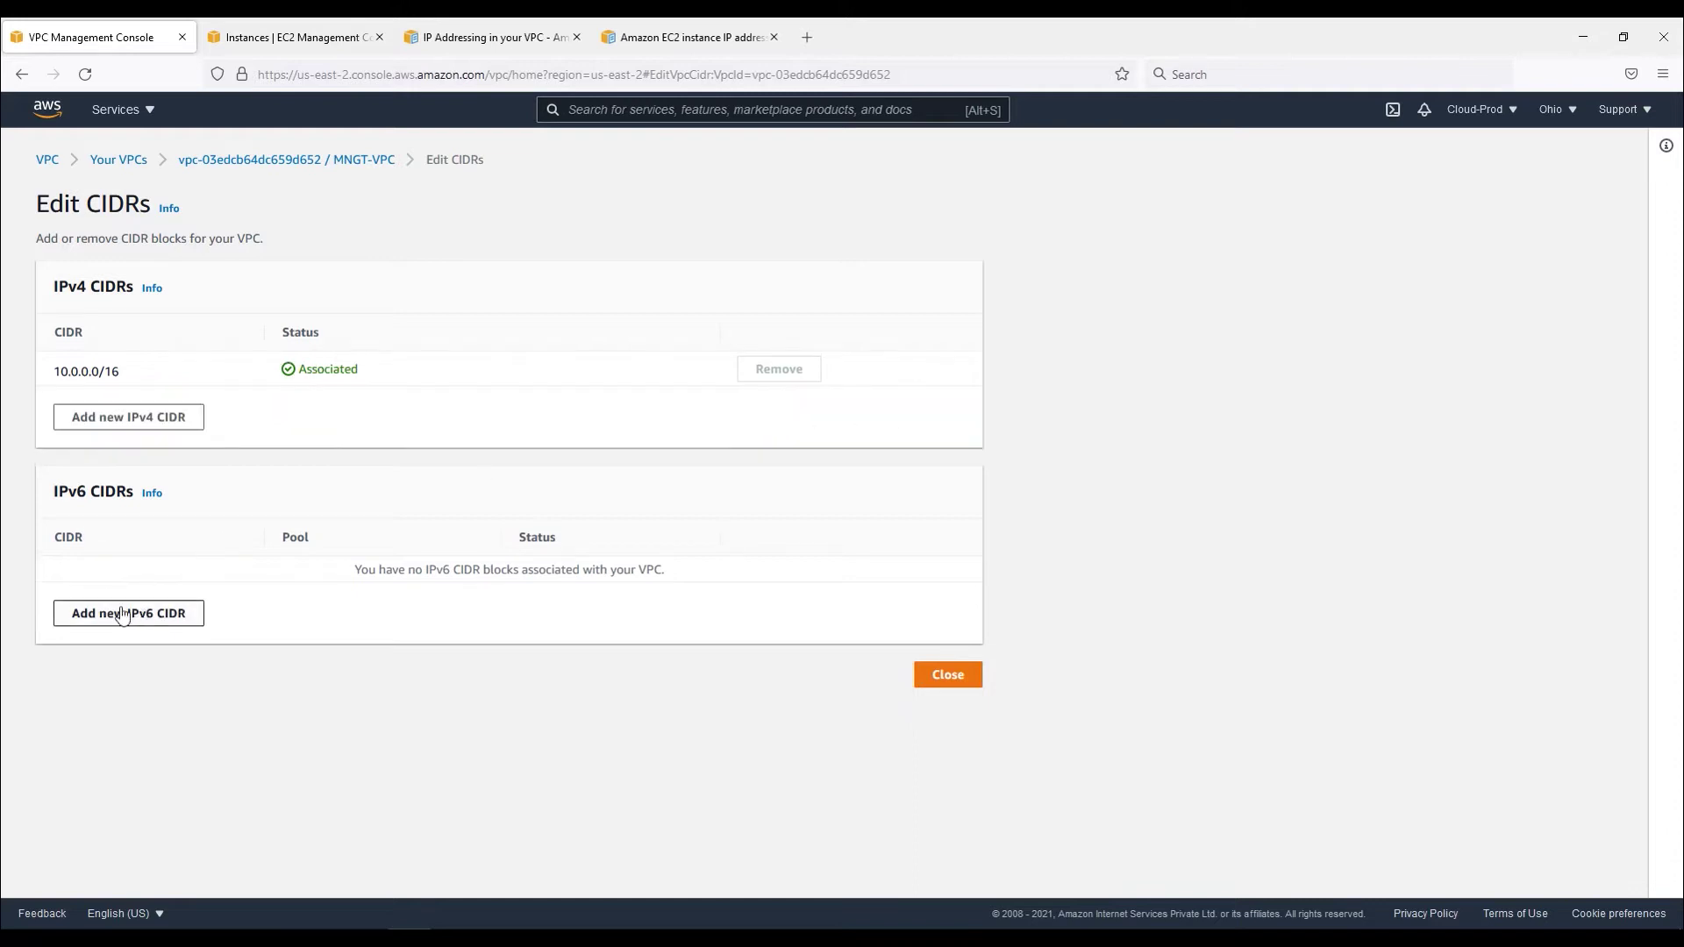
# Add an Amazon-provided IPv6 CIDR block to MNGT-VPC with the network border group us-east-2.
pyautogui.moveTo(50, 492); pyautogui.dragTo(129, 493)
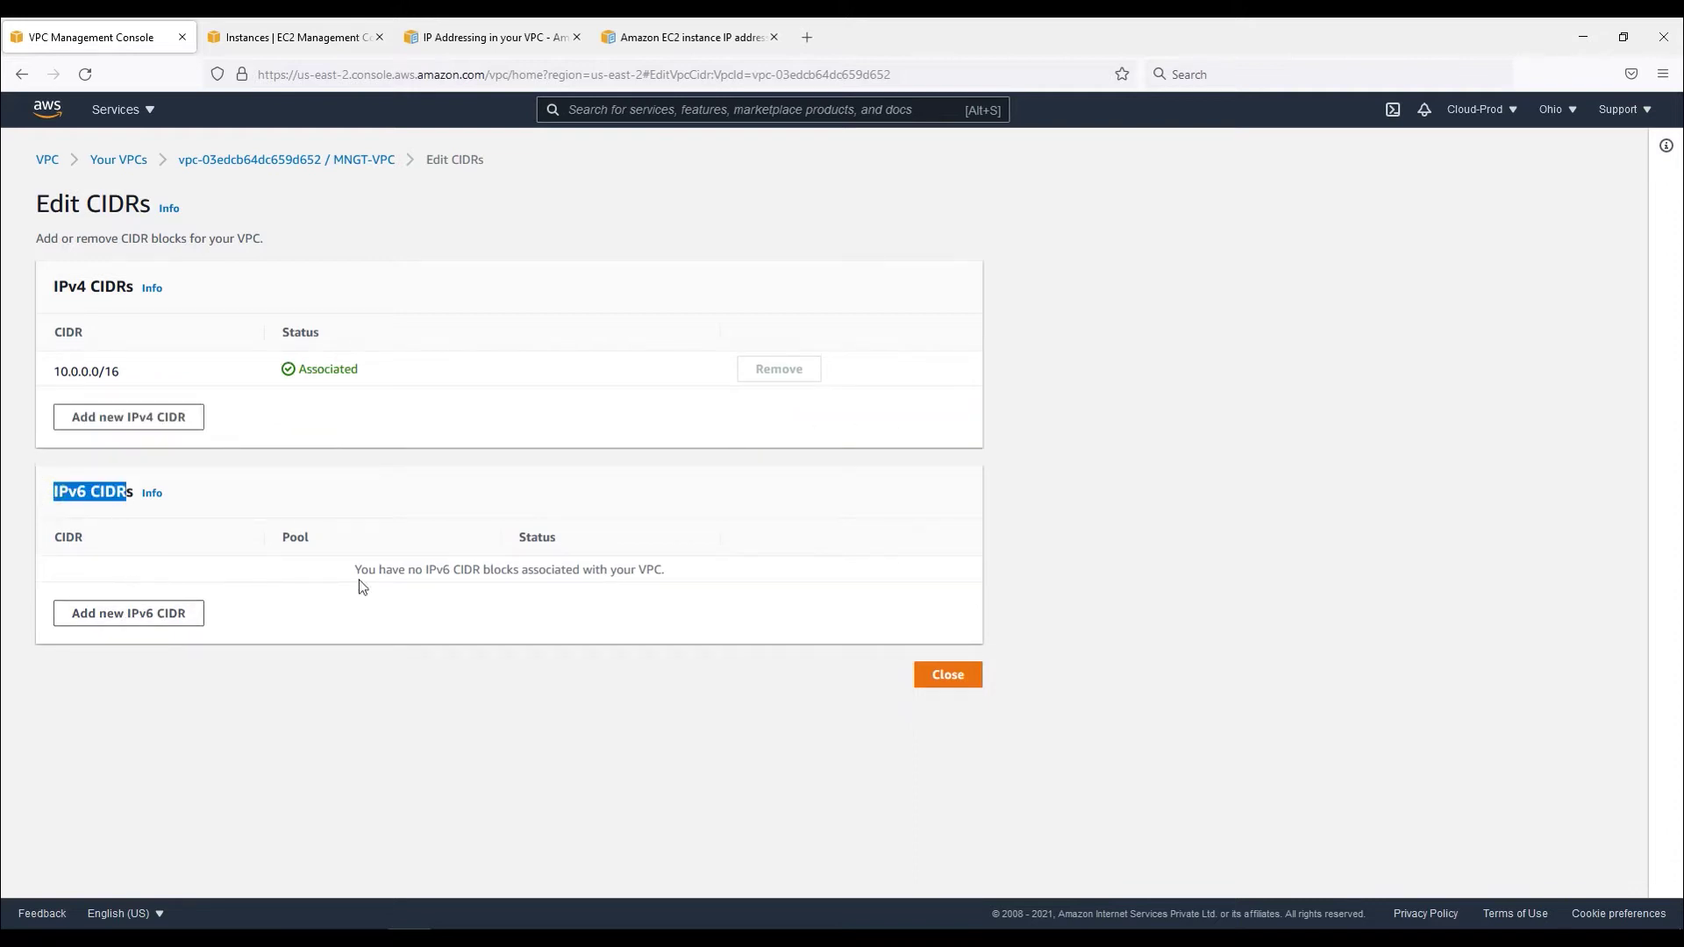
pyautogui.click(144, 622)
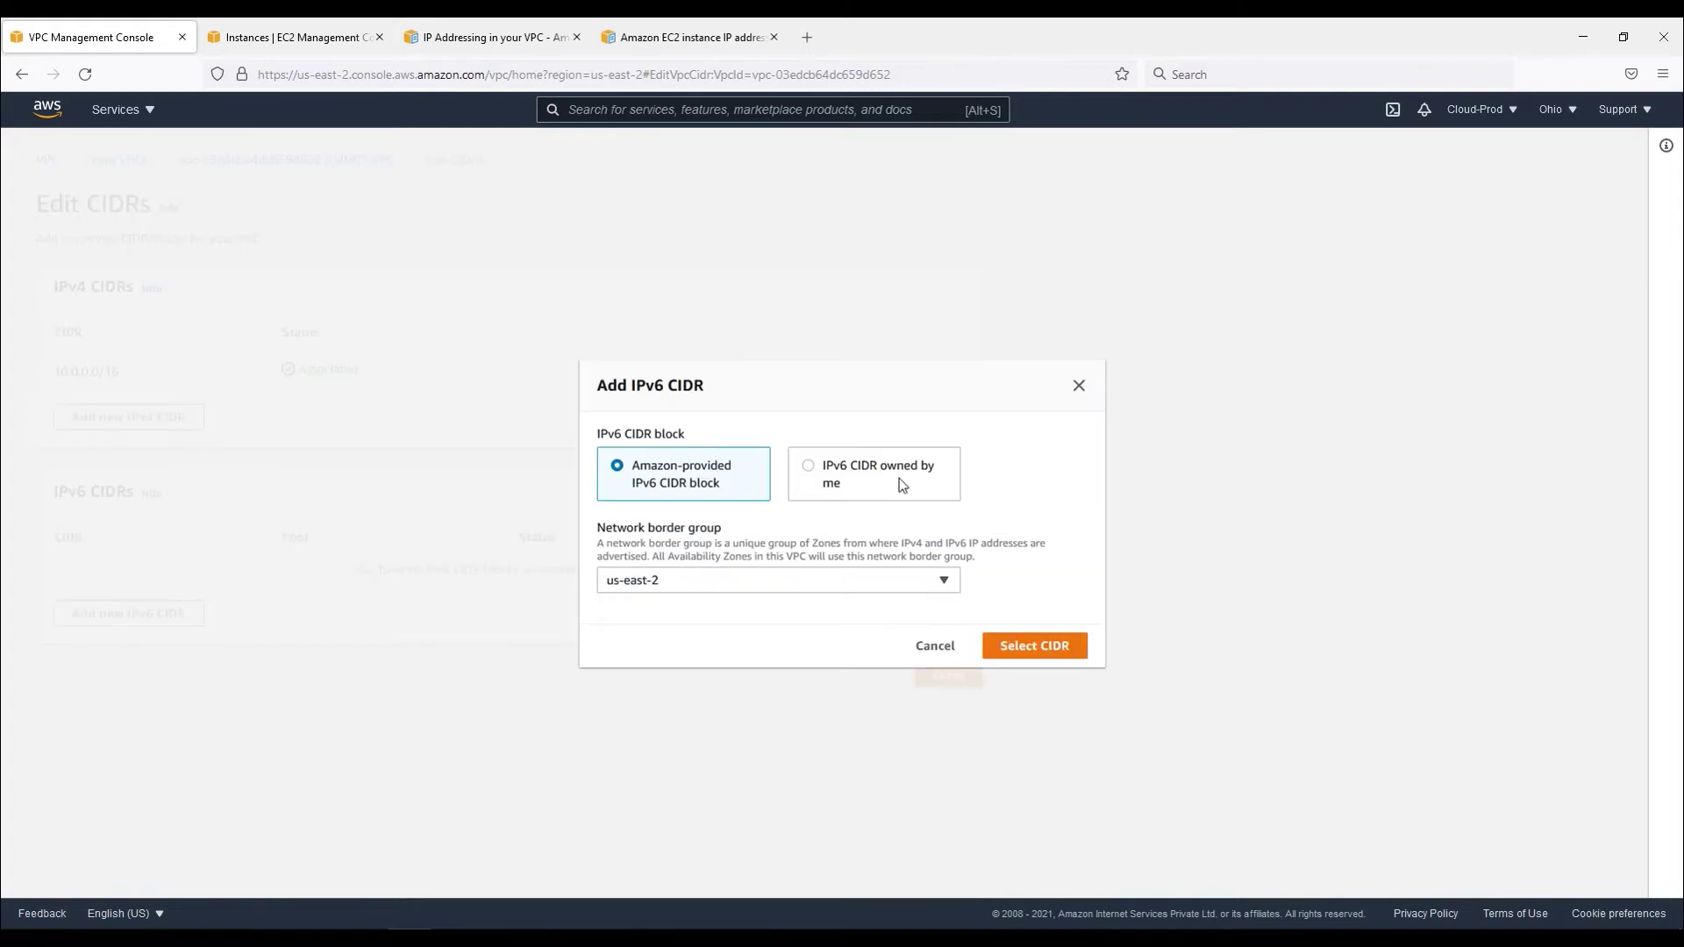
pyautogui.moveTo(886, 465); pyautogui.dragTo(937, 495)
pyautogui.click(693, 478)
pyautogui.click(789, 579)
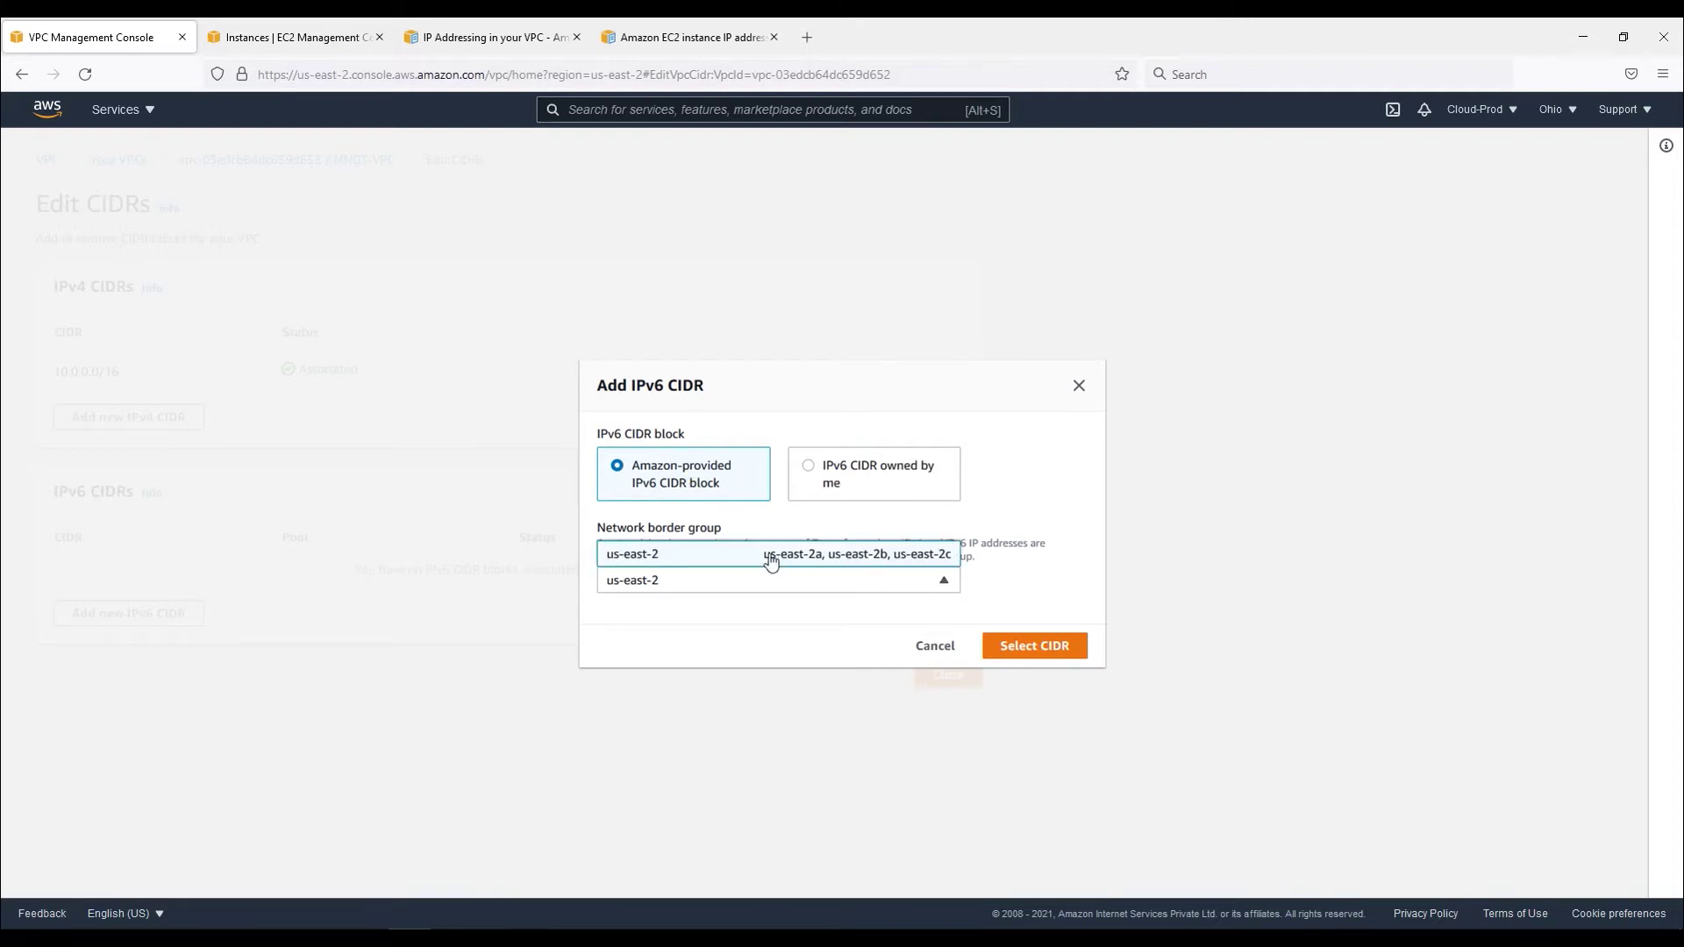
pyautogui.click(679, 561)
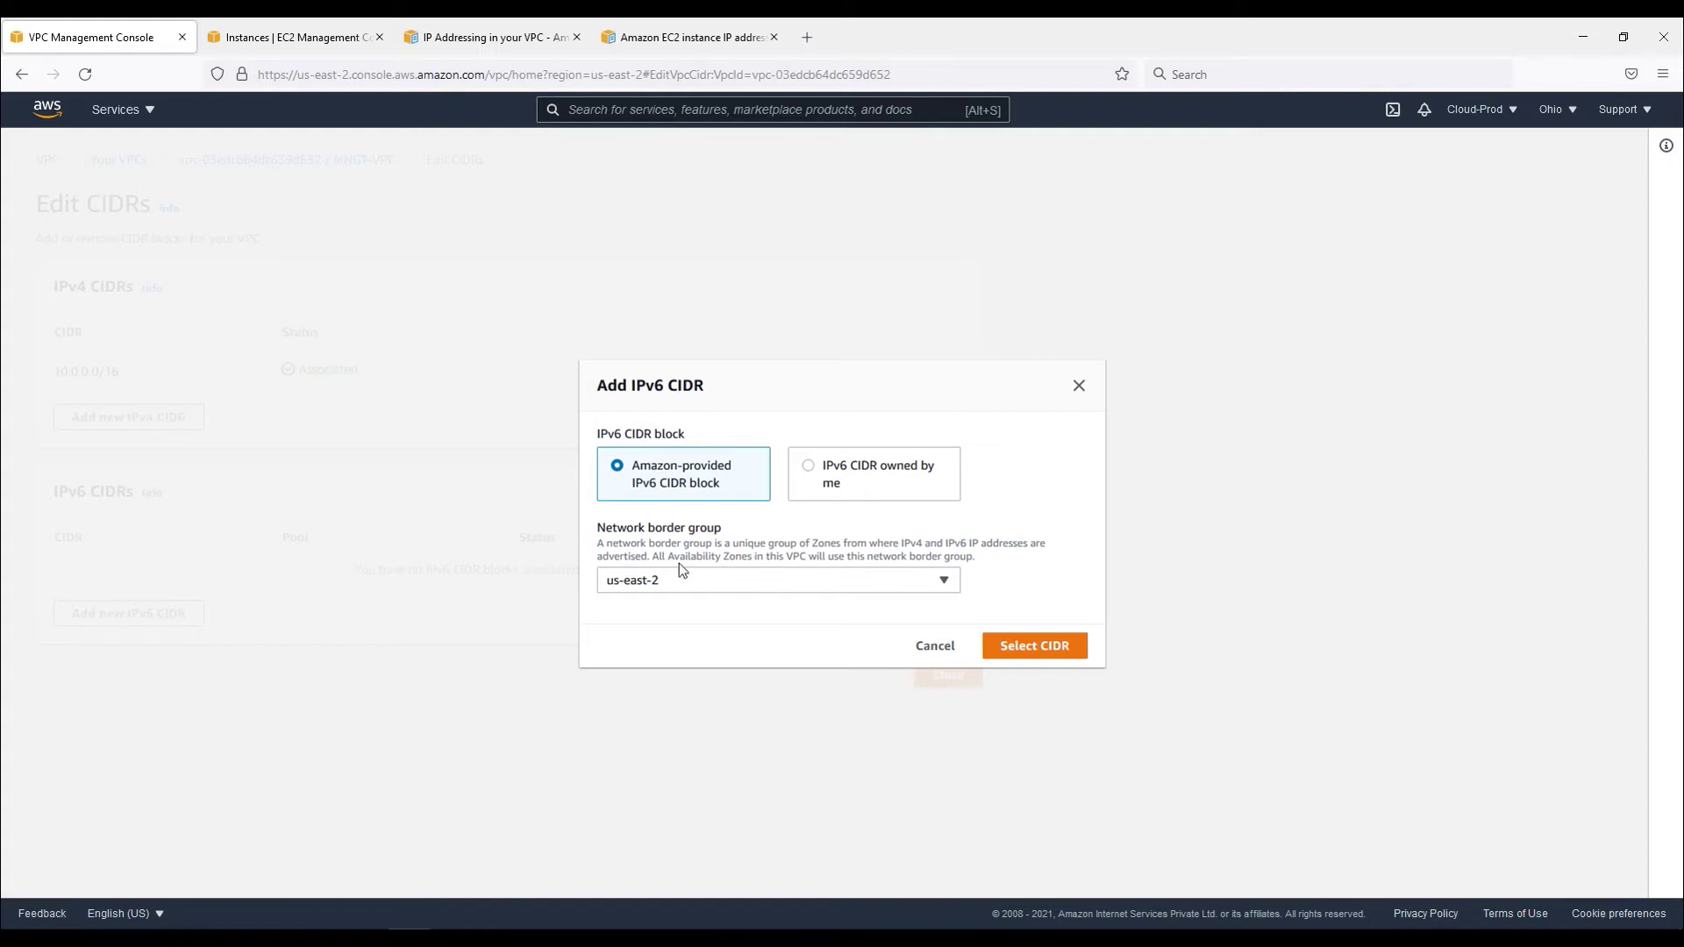
pyautogui.click(1042, 653)
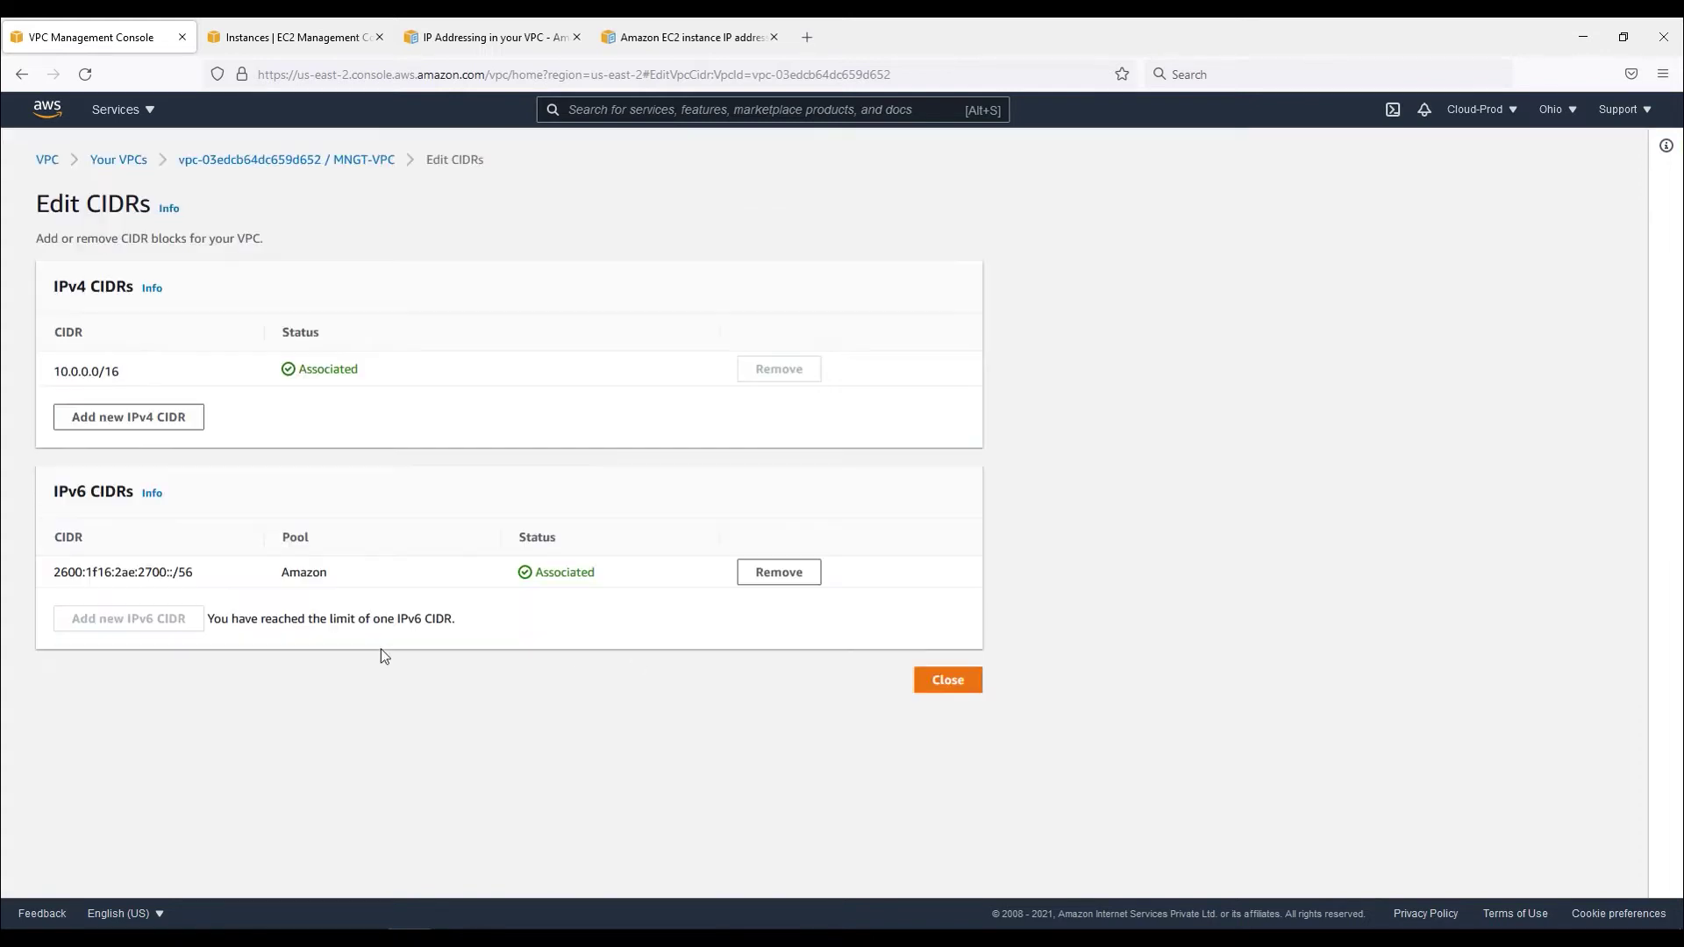
# Examine the new IPv6 CIDR's range, pool, status, prefix length and the limit on IPv6 CIDRs.
pyautogui.moveTo(55, 569); pyautogui.dragTo(321, 574)
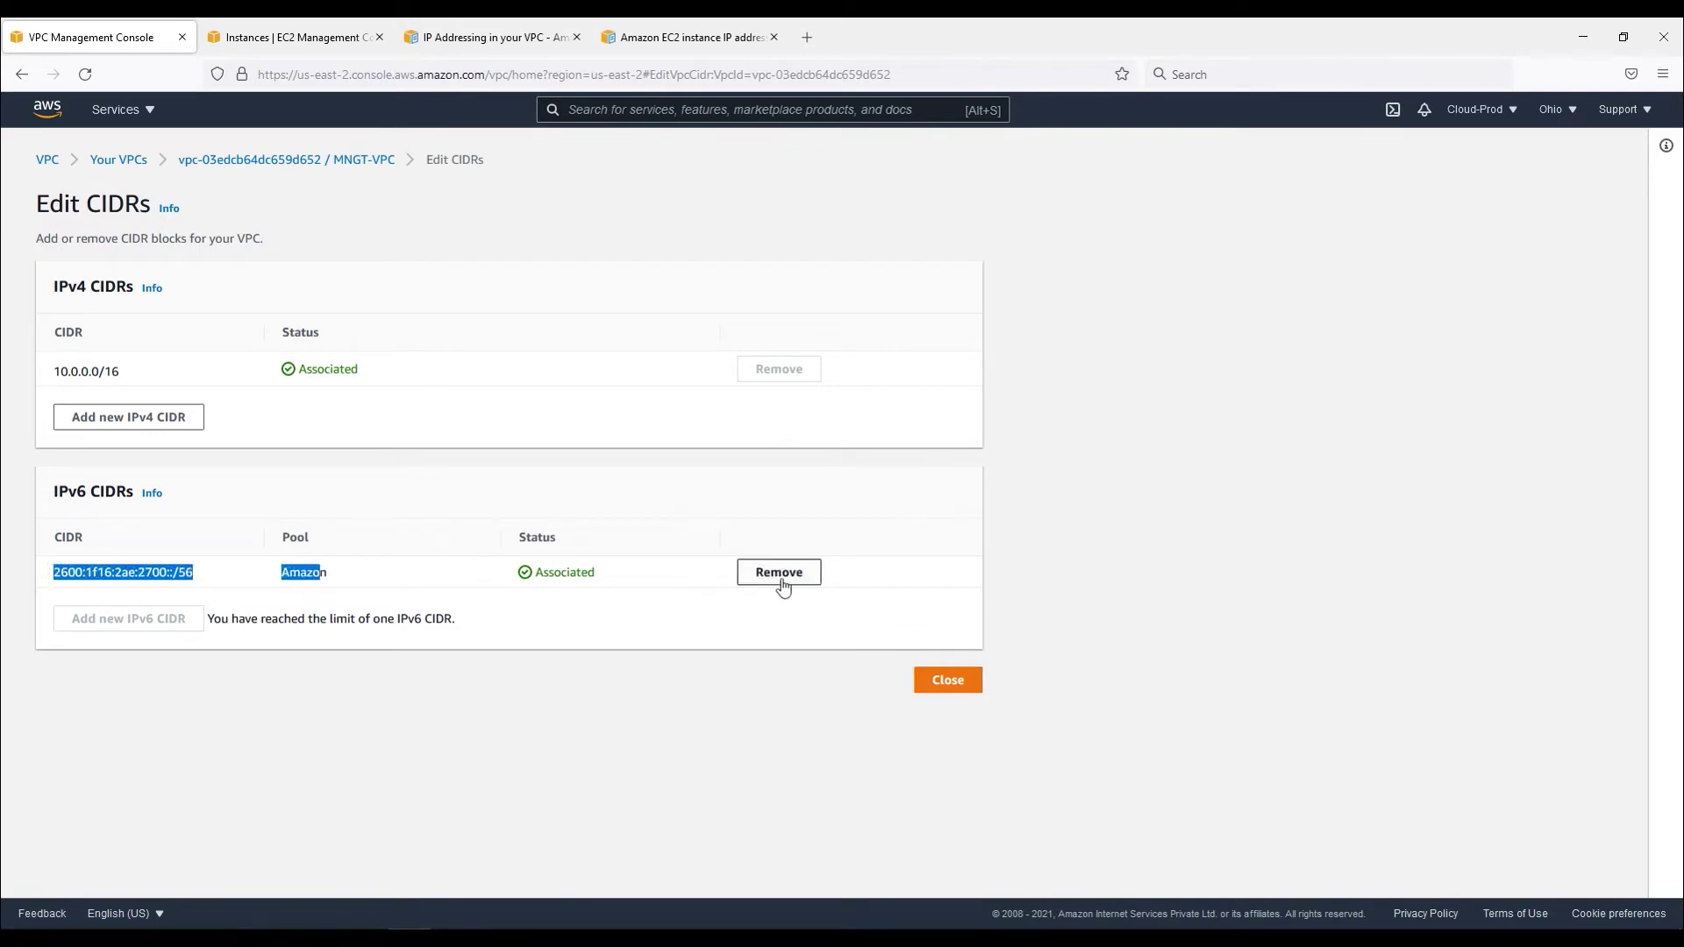
pyautogui.doubleClick(614, 574)
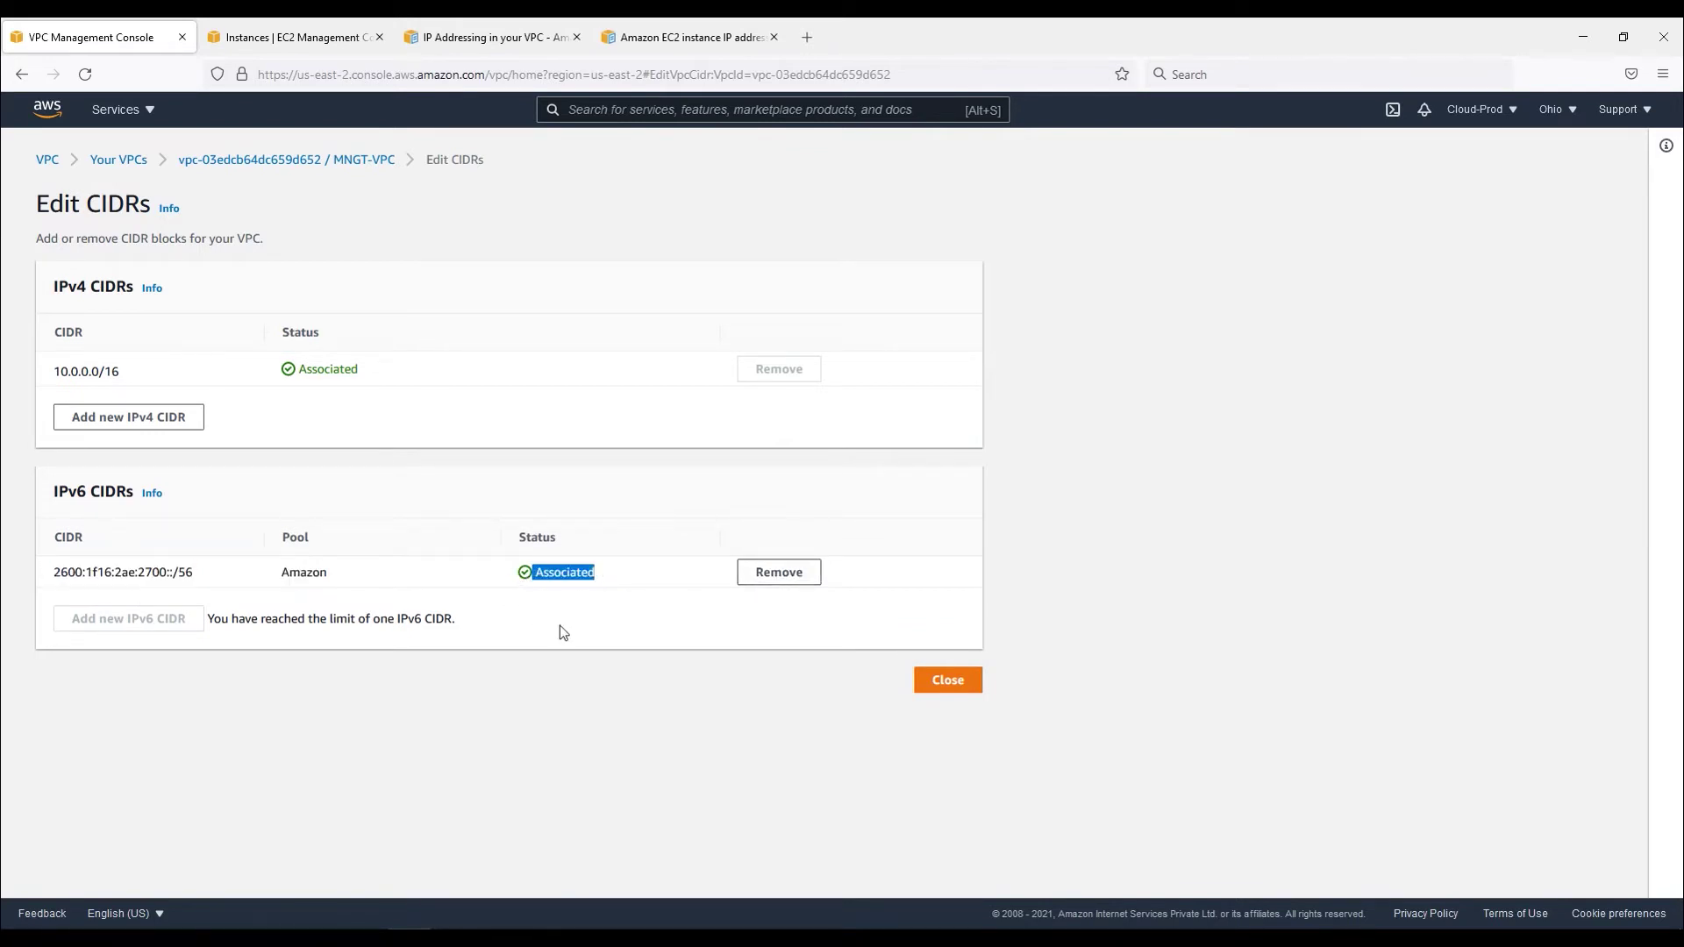
pyautogui.moveTo(309, 578); pyautogui.dragTo(328, 576)
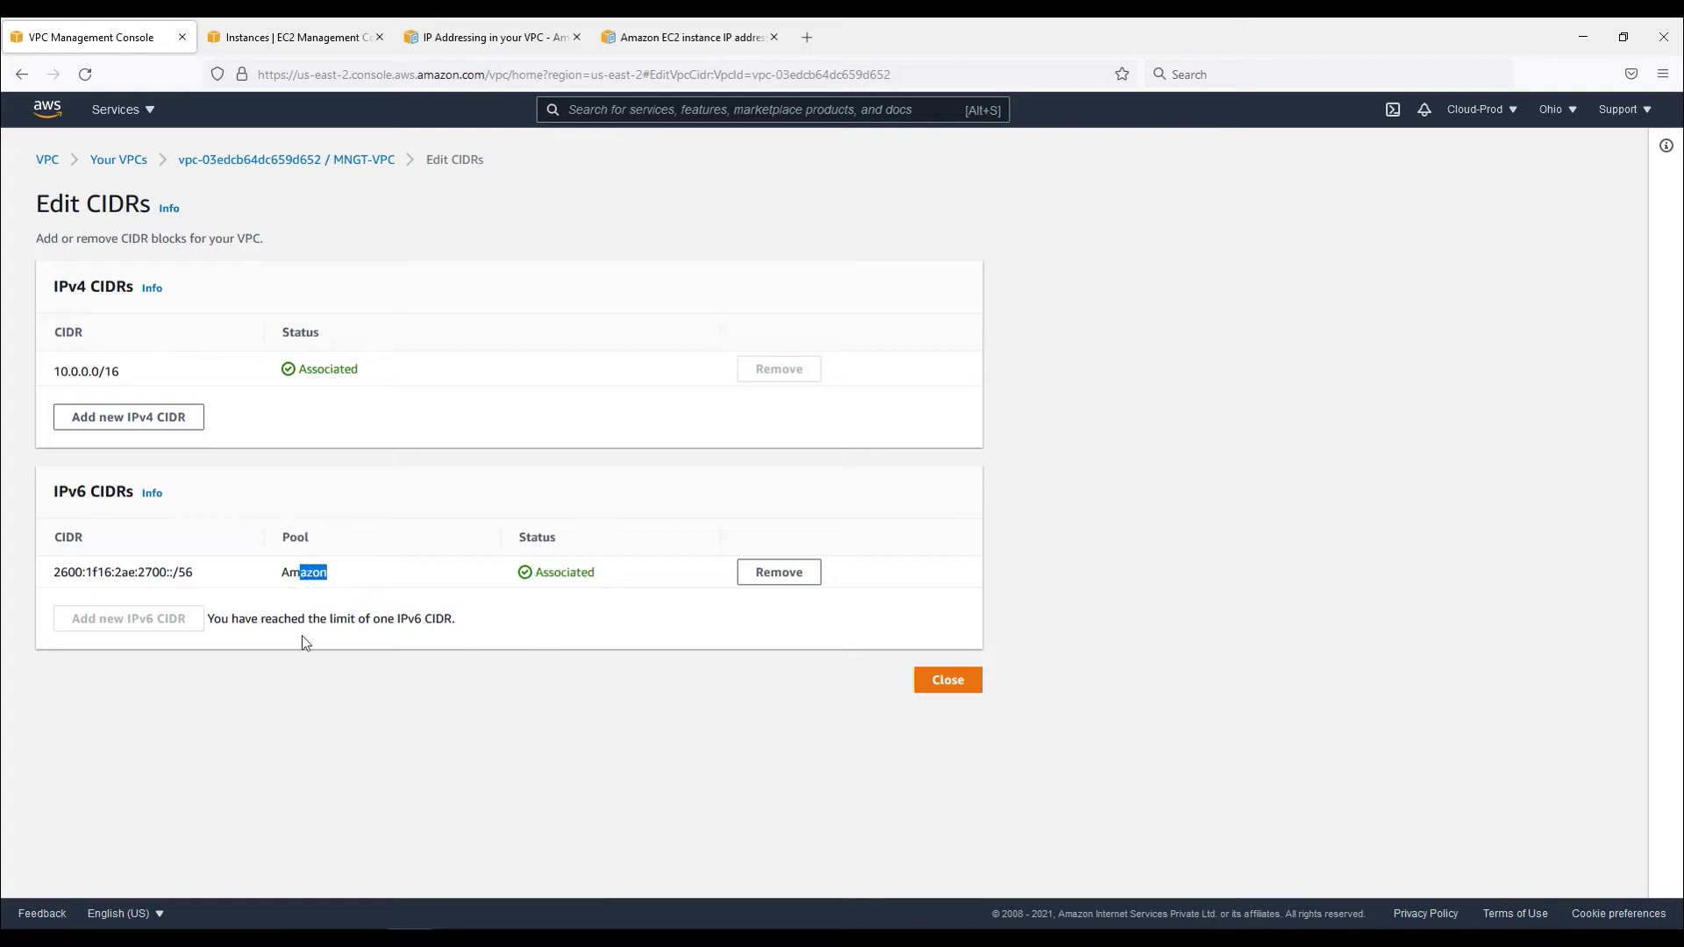
pyautogui.click(74, 620)
pyautogui.moveTo(205, 625); pyautogui.dragTo(467, 630)
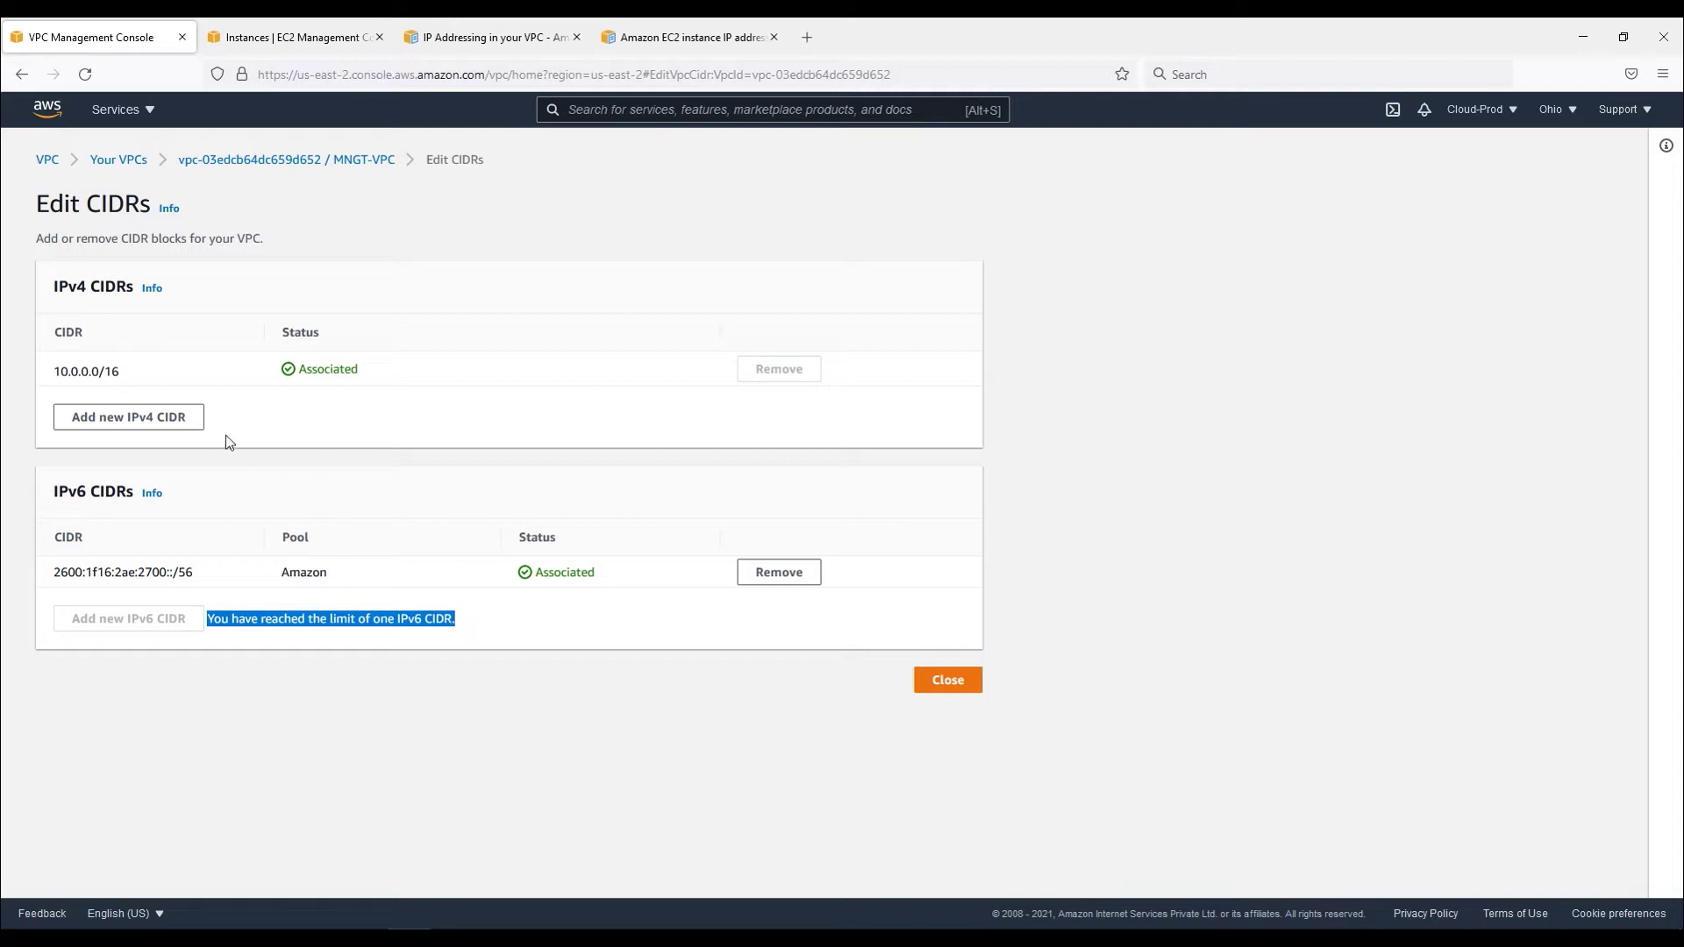
pyautogui.moveTo(195, 572); pyautogui.dragTo(186, 572)
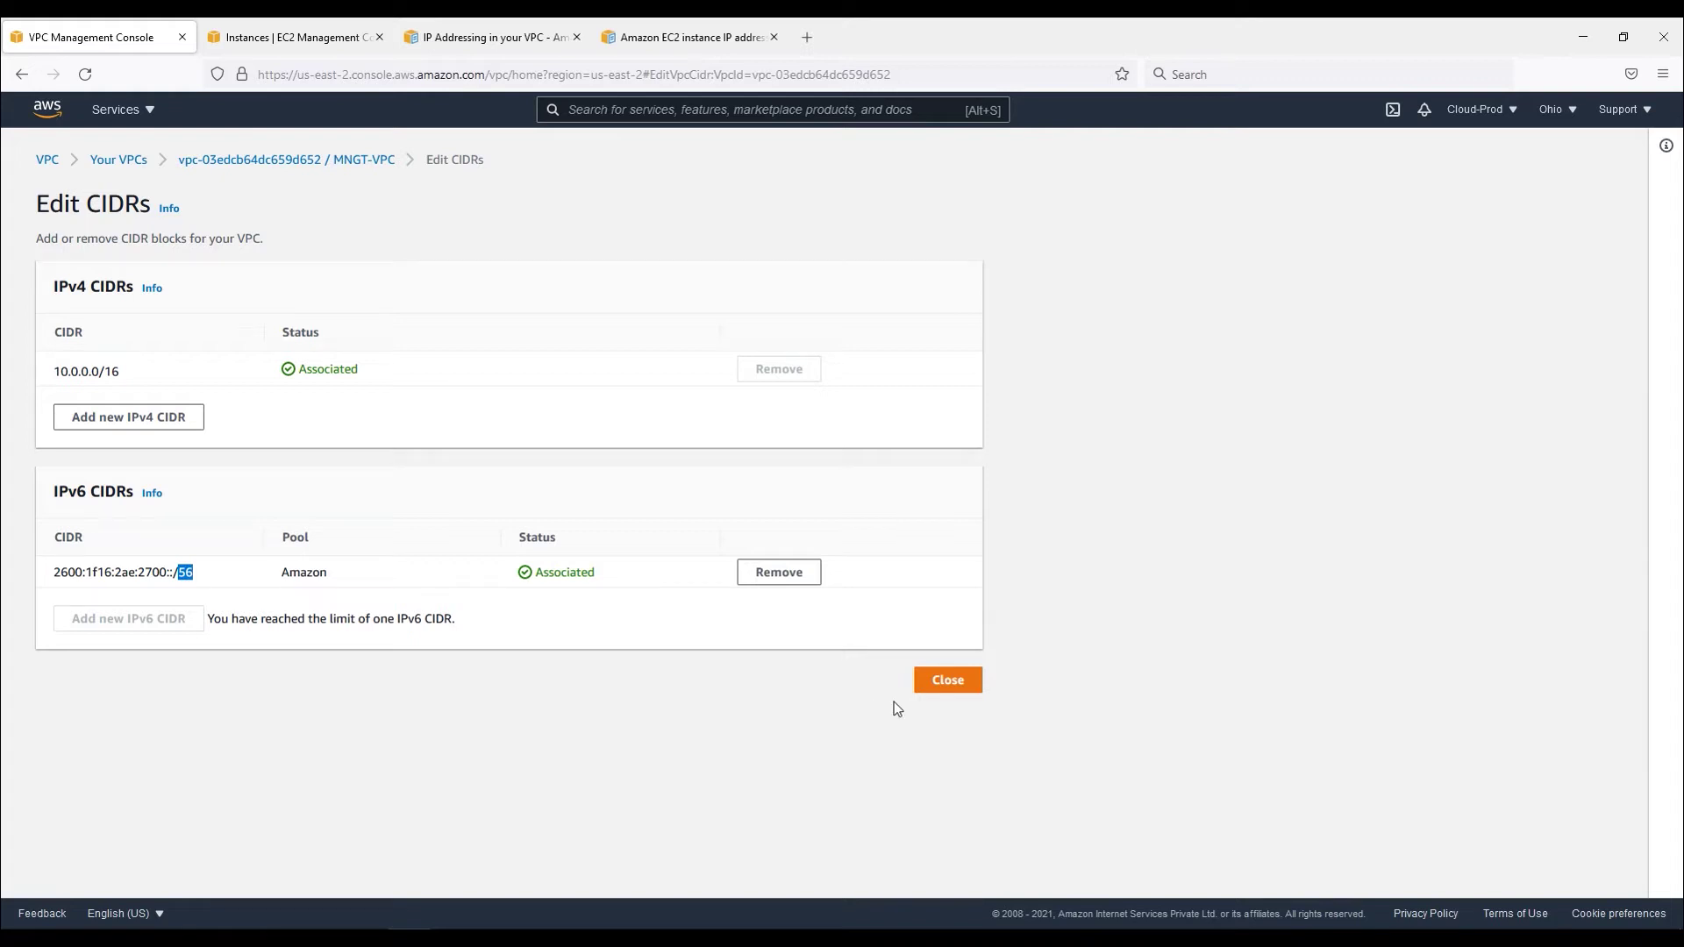
# Close the CIDR editor and show the VPC list filtered to MNGT-VPC.
pyautogui.click(956, 696)
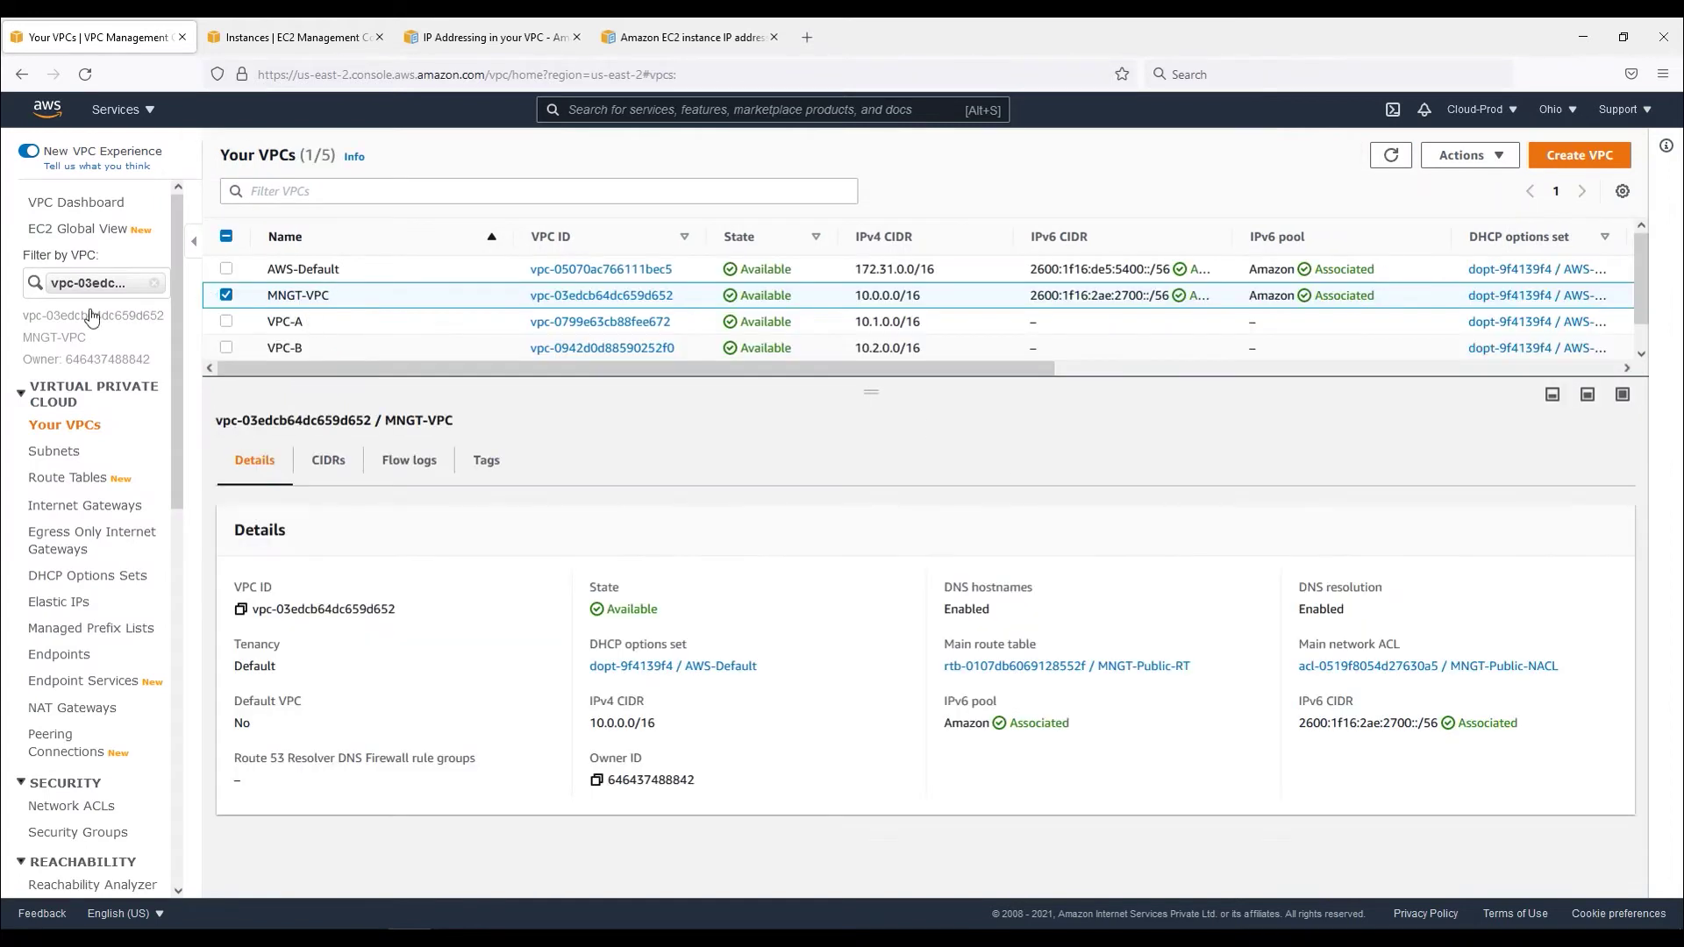
pyautogui.click(54, 450)
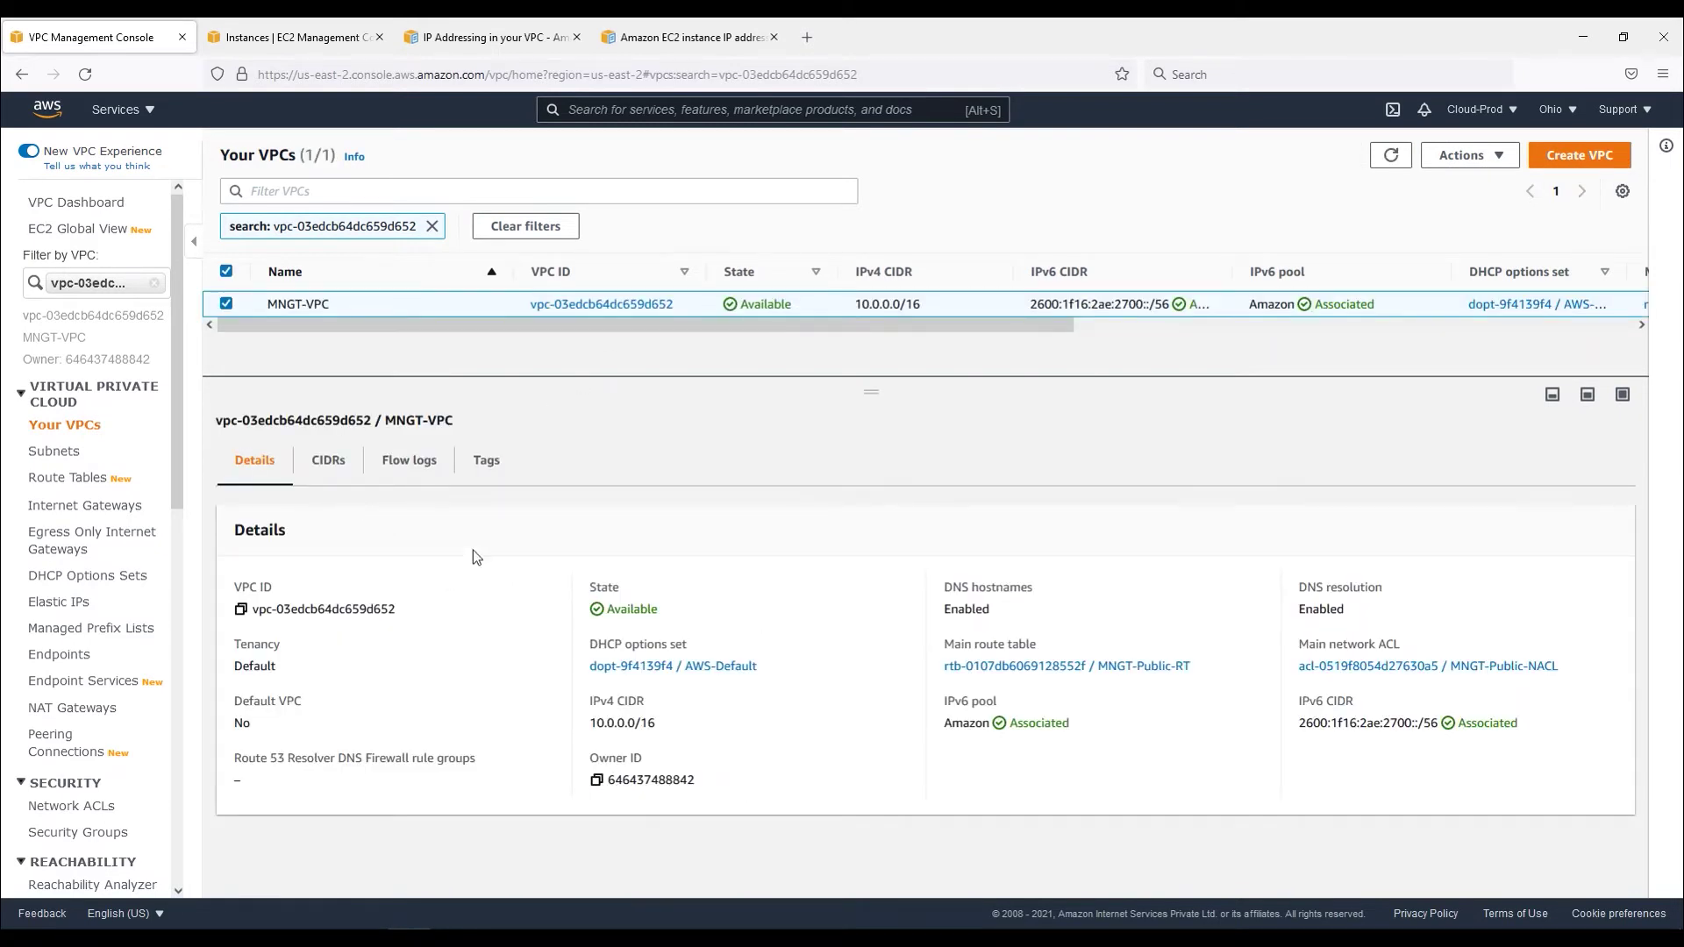
# Examine the IPv4 and IPv6 CIDRs associated with MNGT-VPC.
pyautogui.click(327, 474)
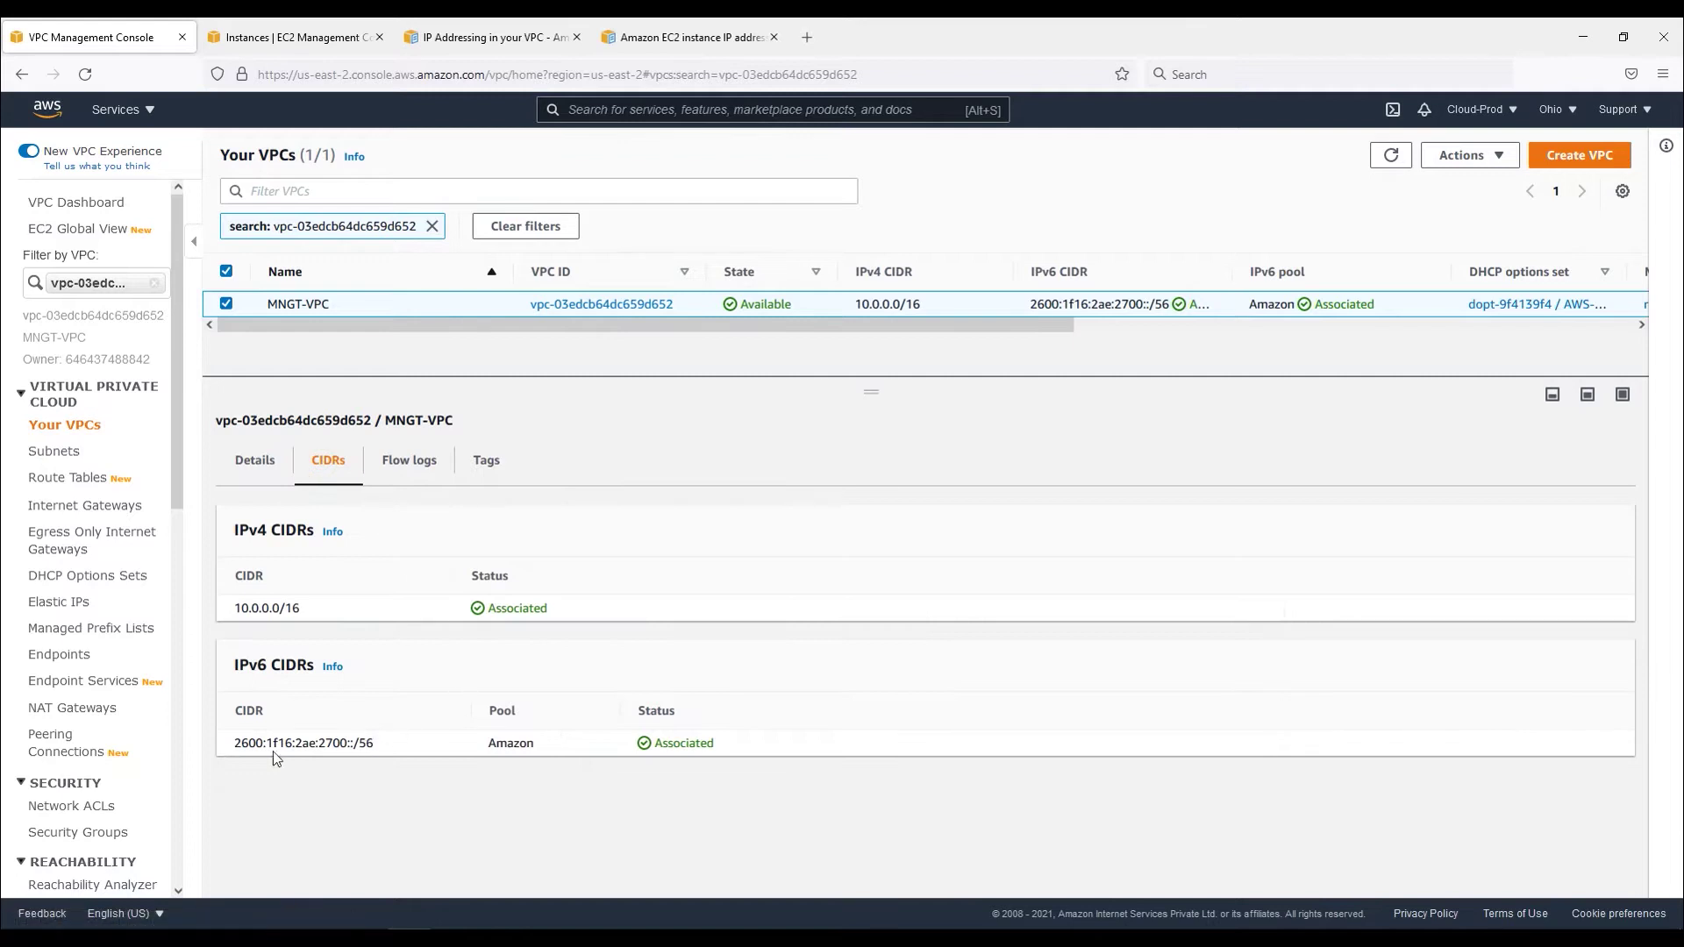
pyautogui.moveTo(232, 744); pyautogui.dragTo(772, 750)
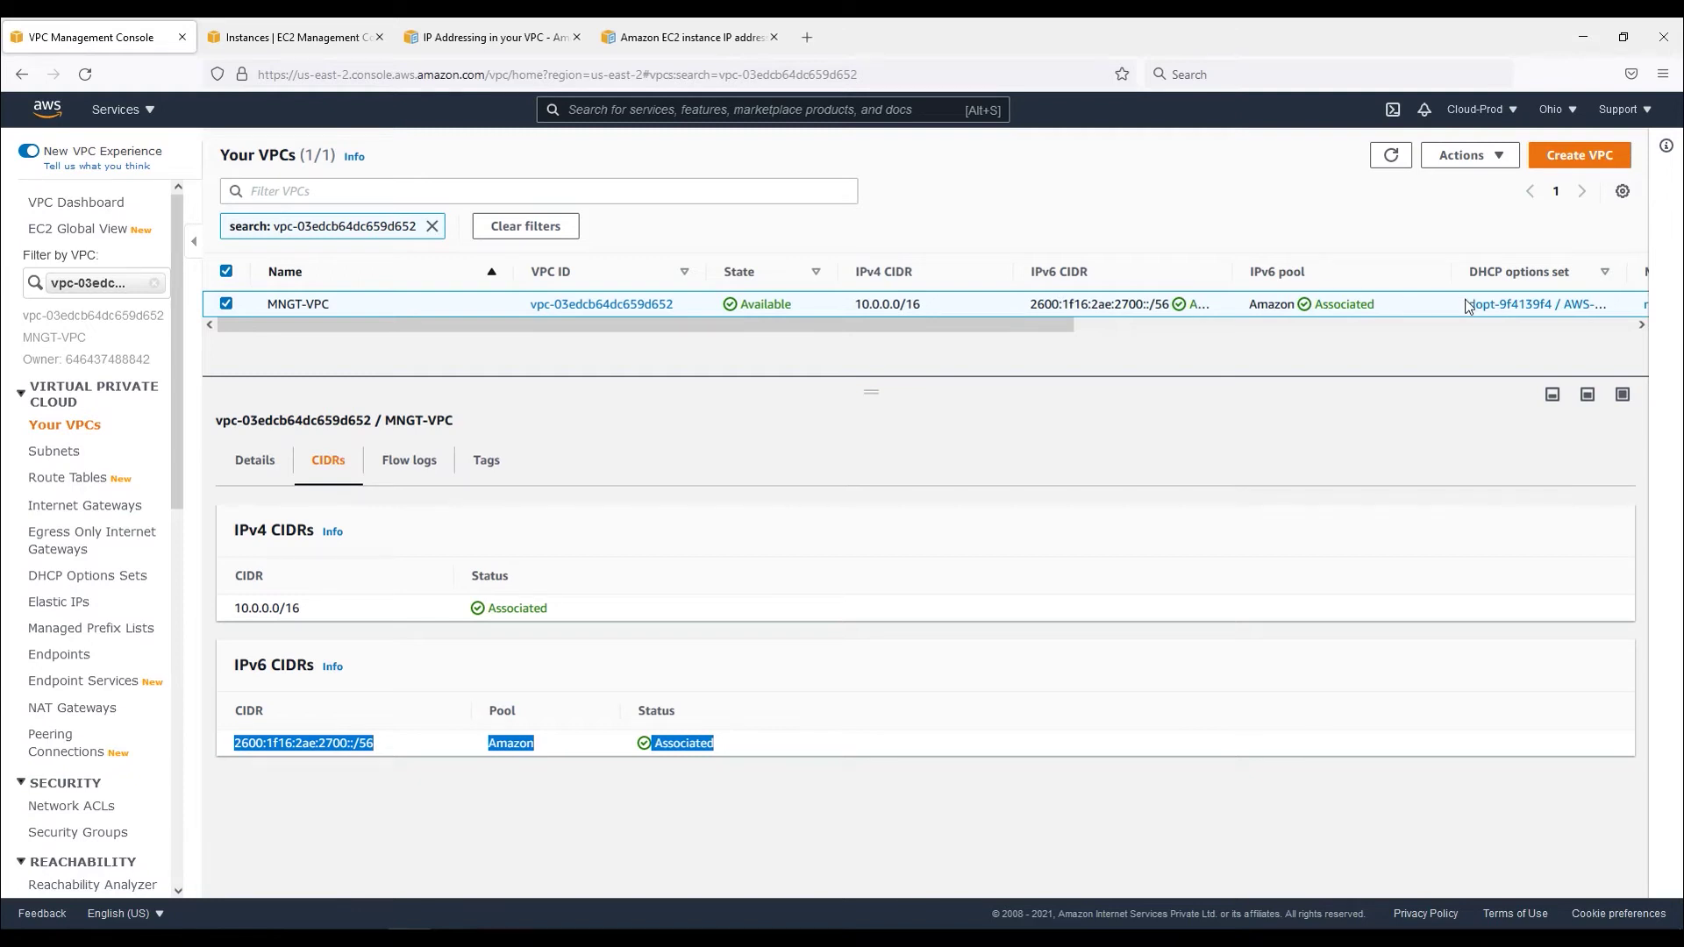
# List MNGT-VPC's subnets sorted by name in descending order, and widen the Name column to show the full names.
pyautogui.click(54, 452)
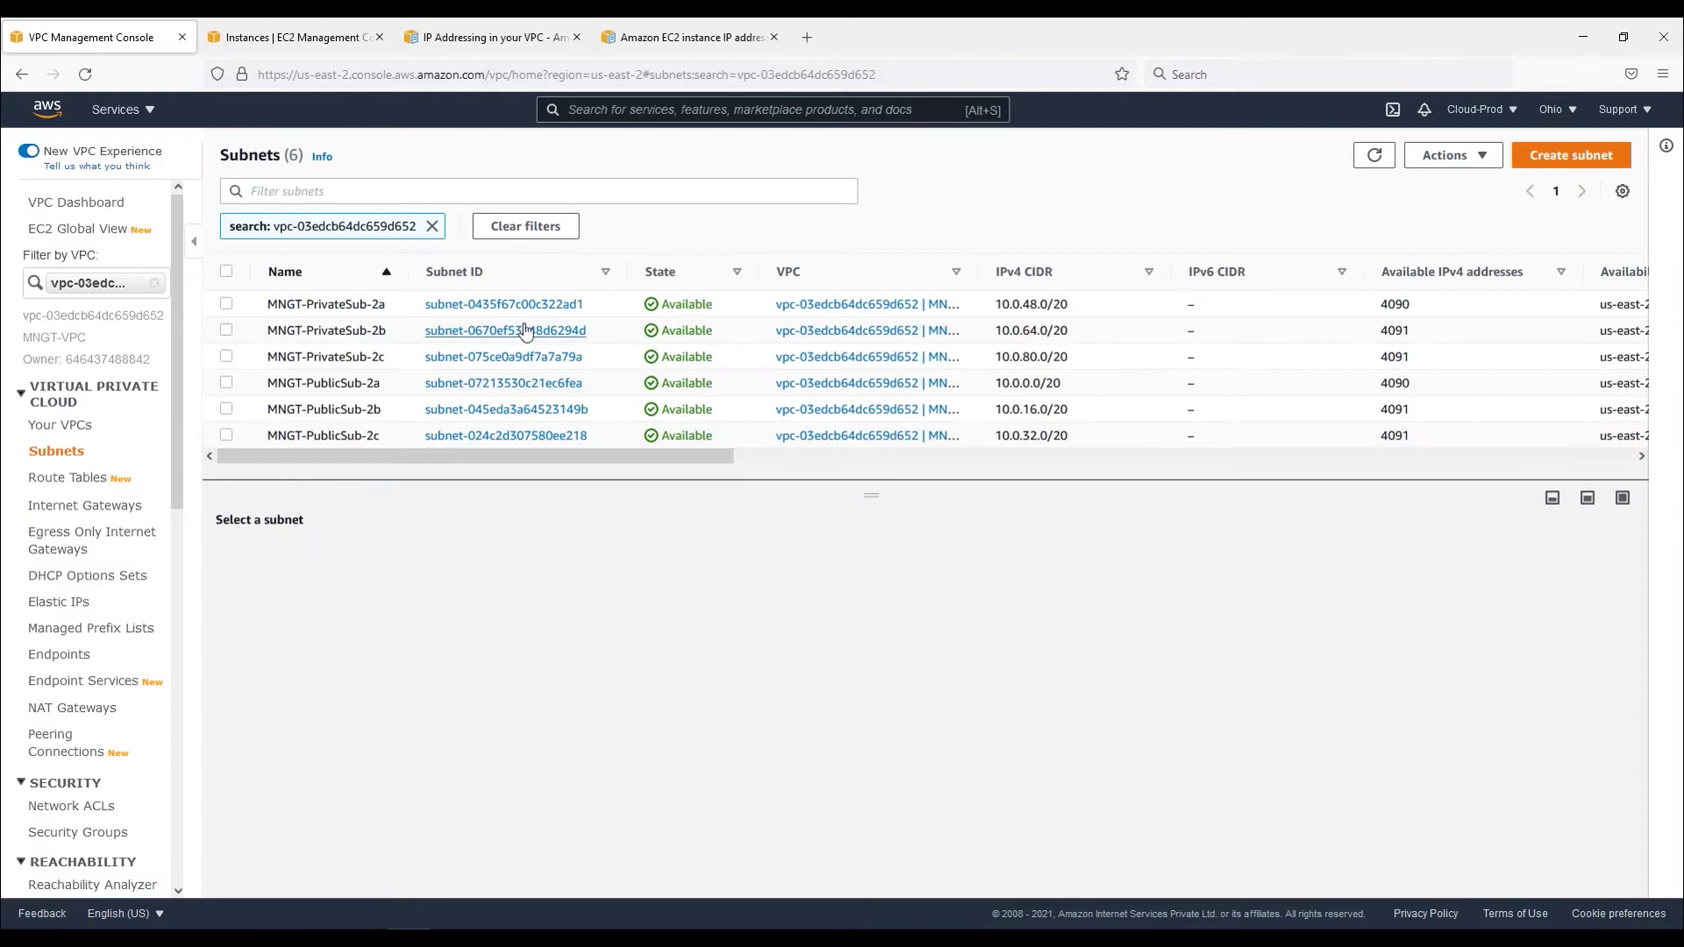
pyautogui.click(369, 283)
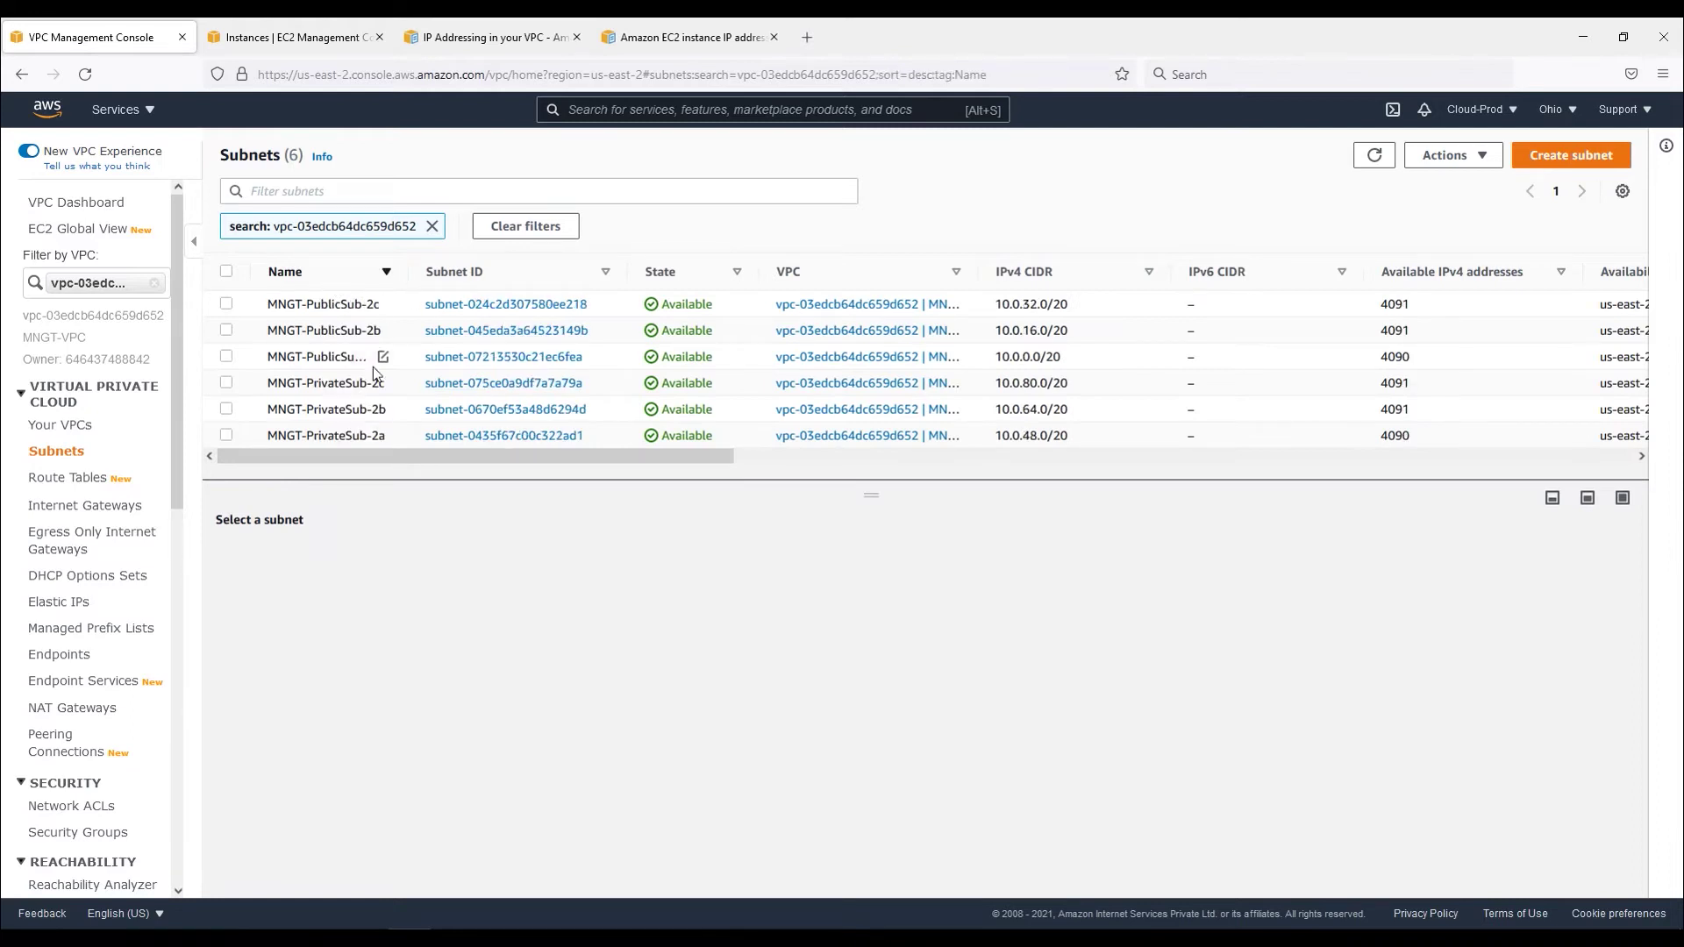
pyautogui.moveTo(412, 271); pyautogui.dragTo(465, 271)
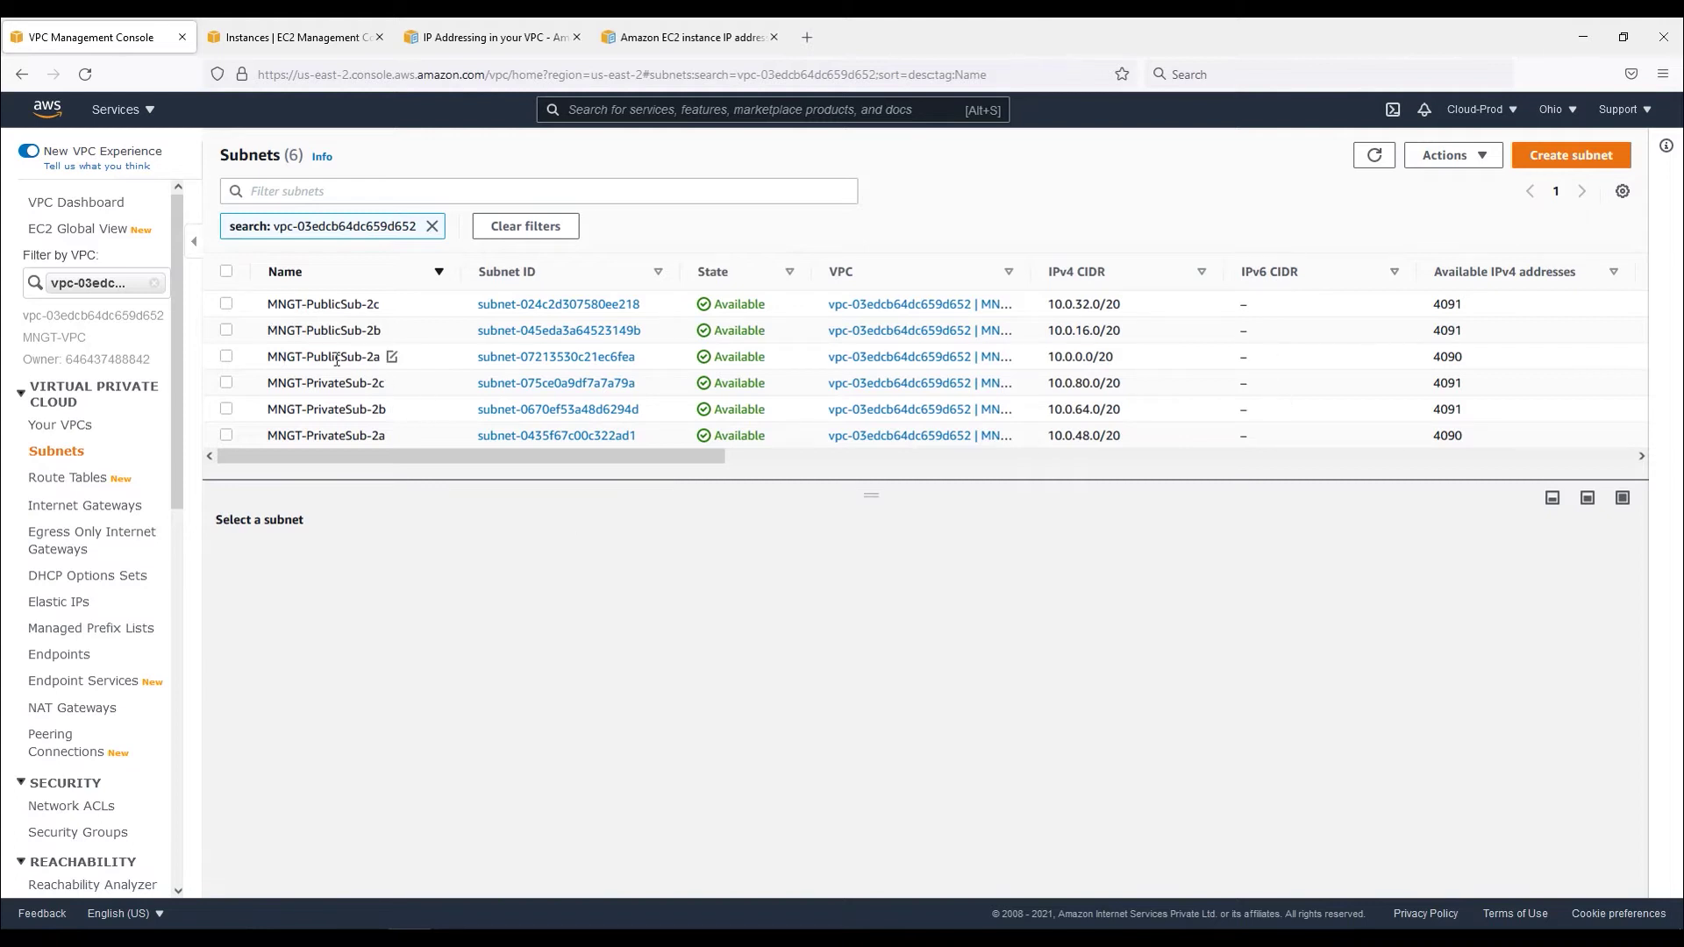
# Add an IPv6 CIDR to the MNGT-PublicSub-2a subnet, keeping 00 as its subnet value, and save it.
pyautogui.click(227, 356)
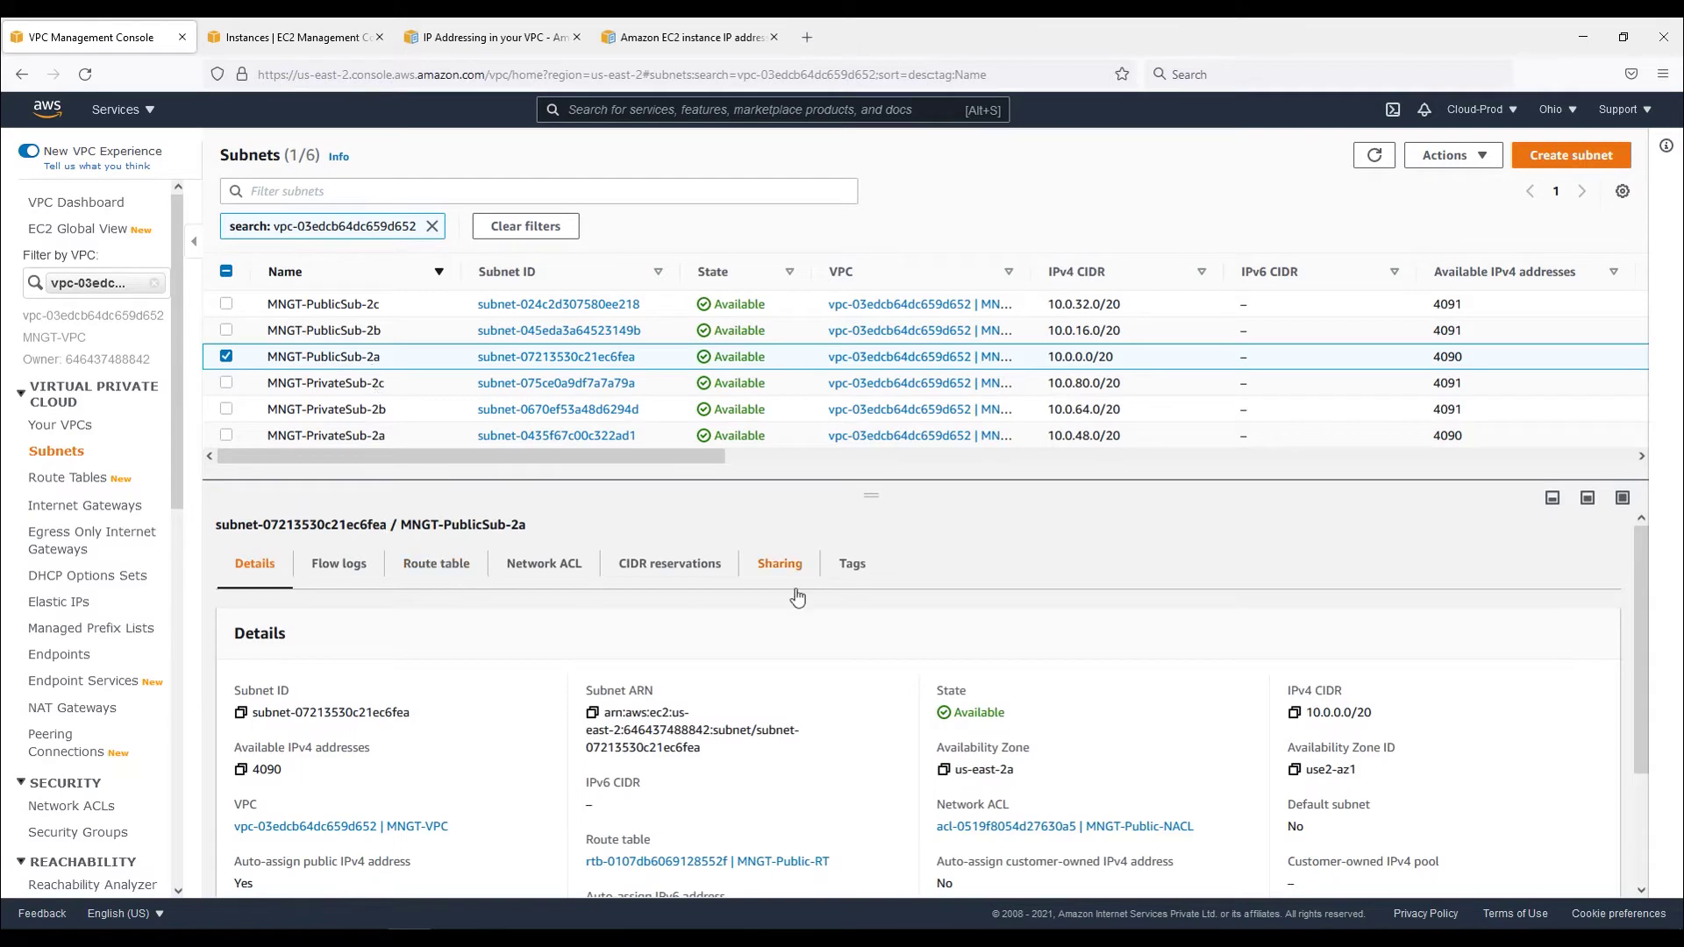
pyautogui.scroll(-2, 770, 694)
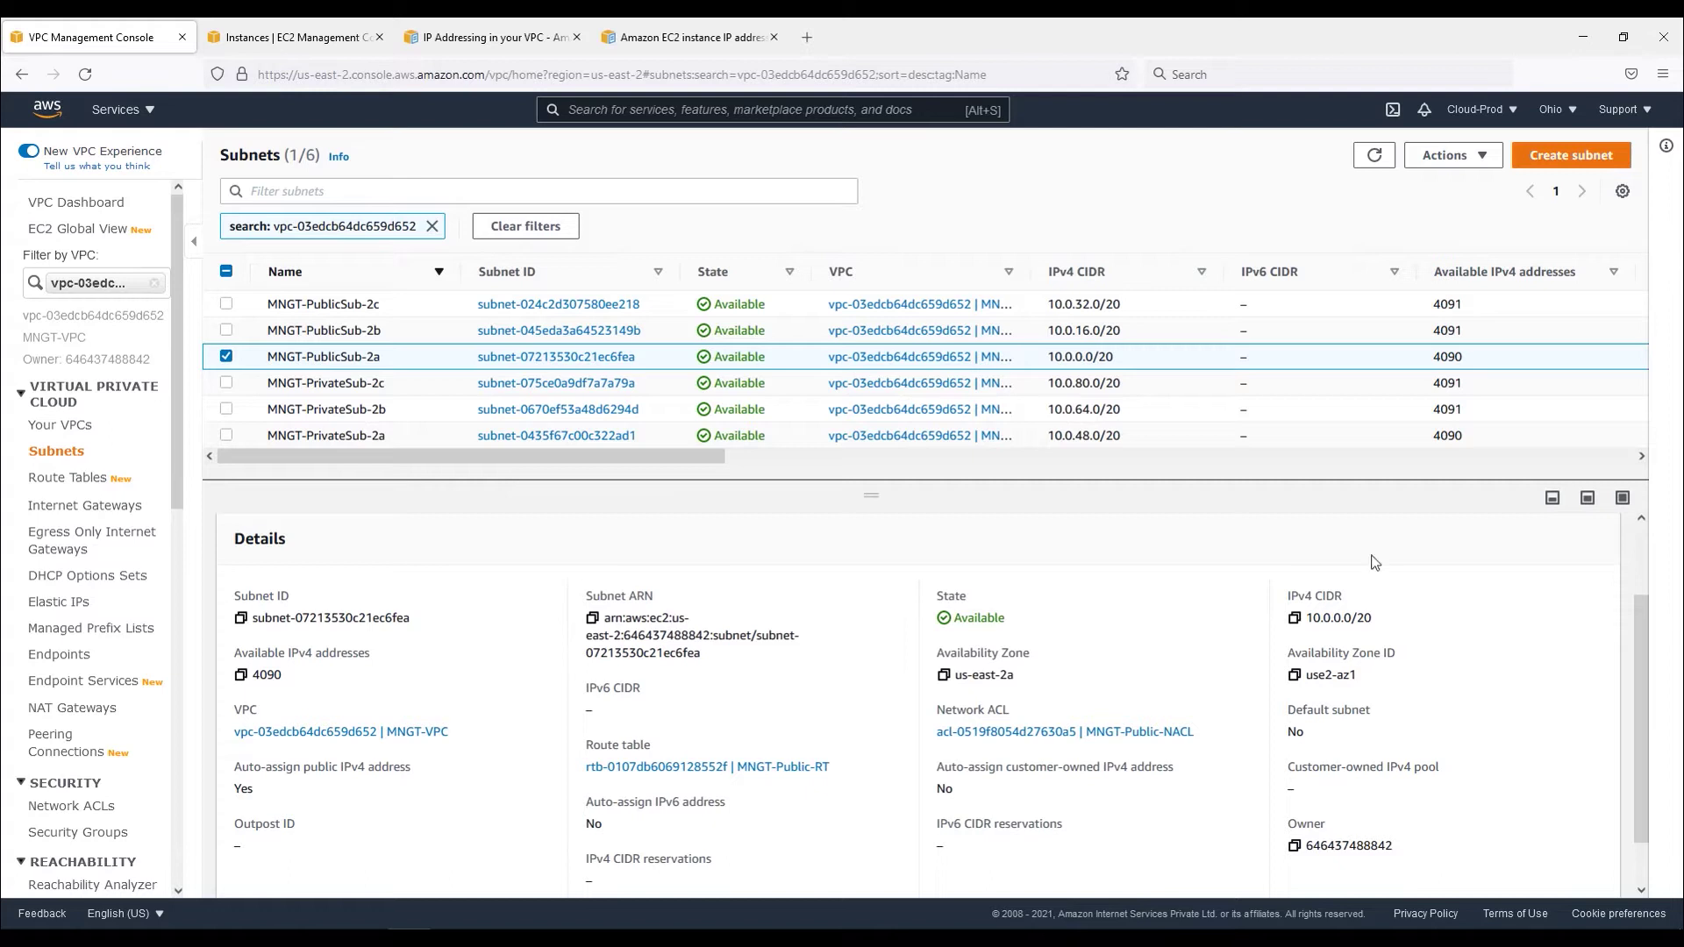
pyautogui.click(1482, 160)
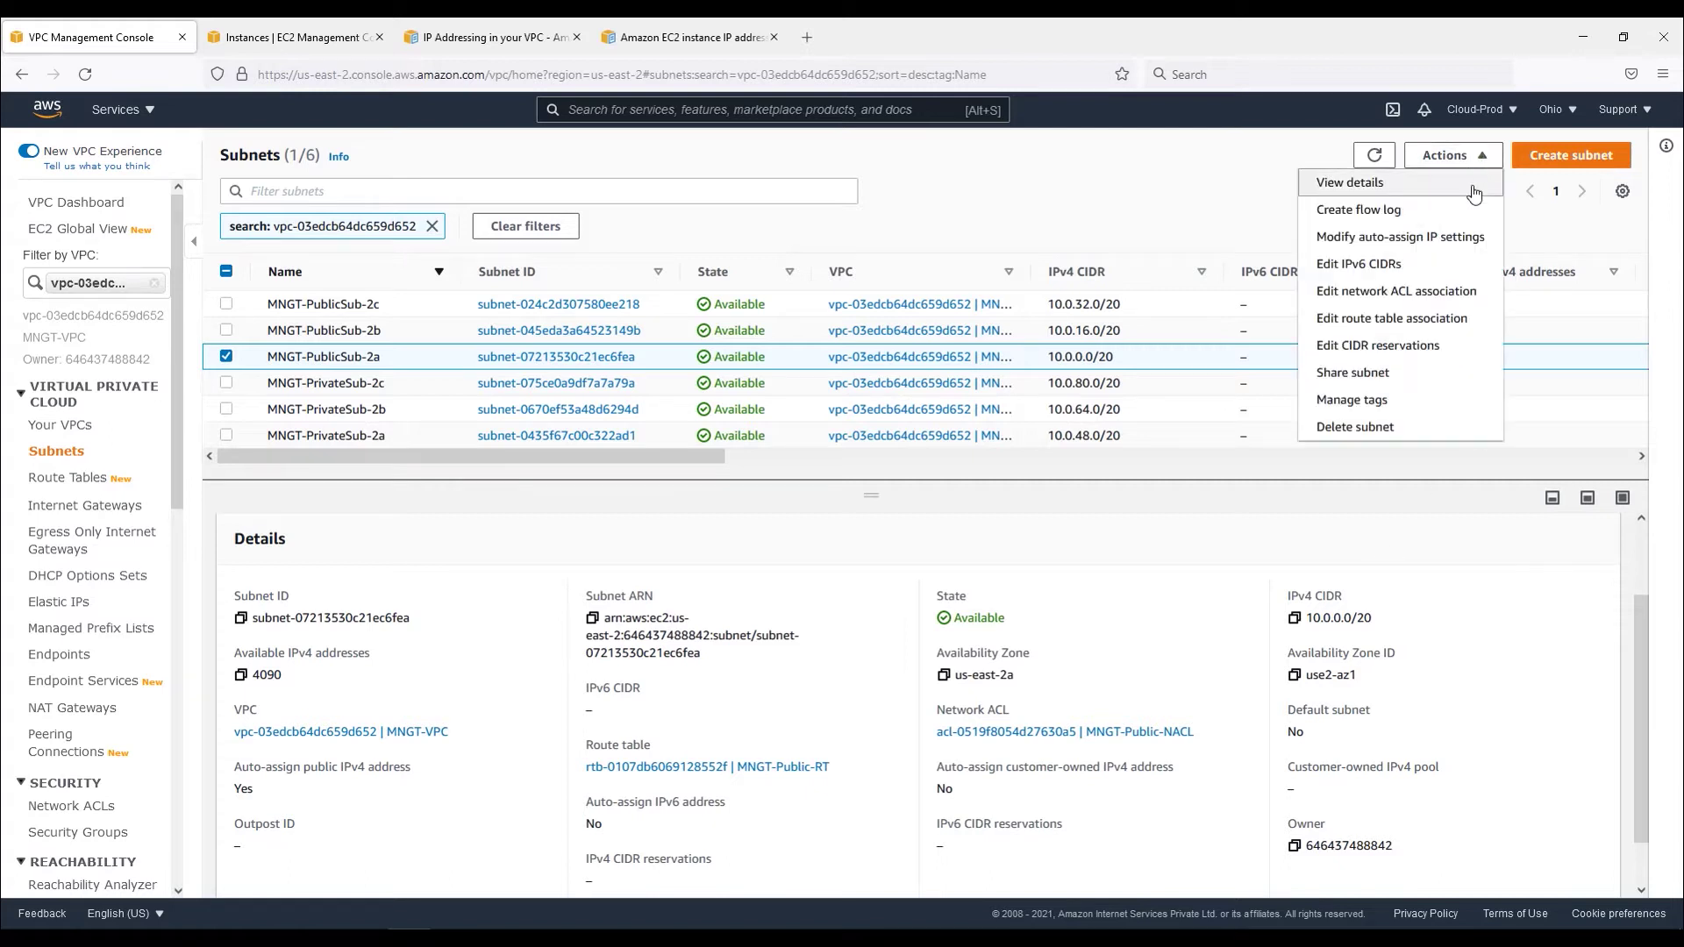
pyautogui.click(1391, 267)
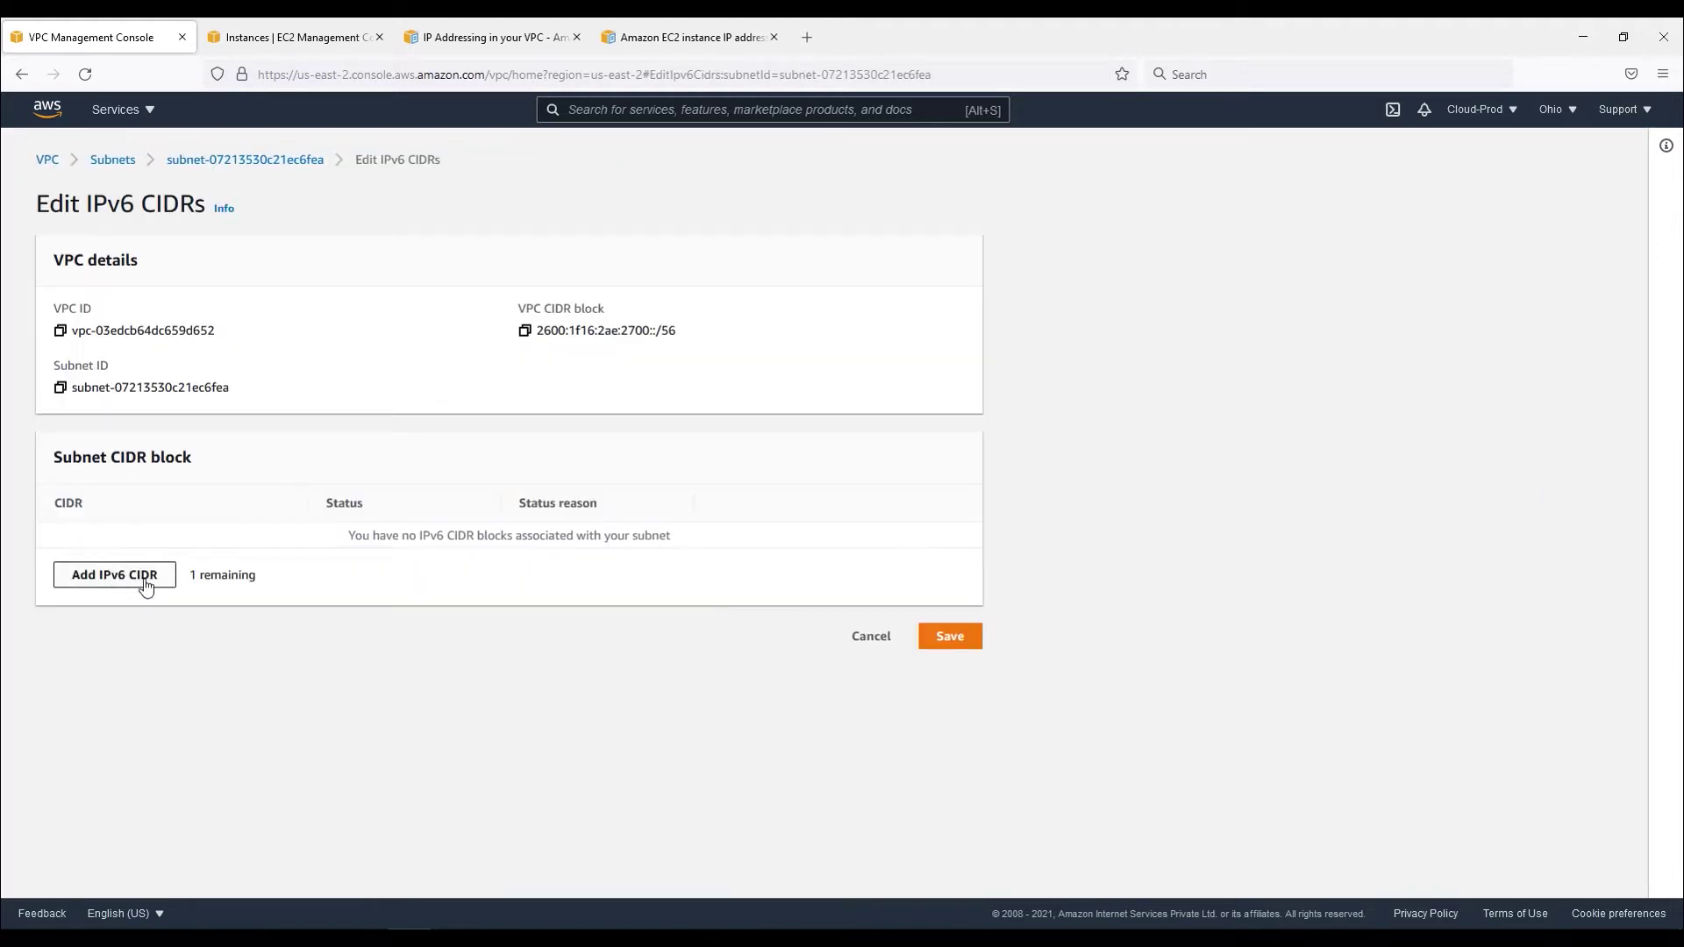
pyautogui.click(146, 584)
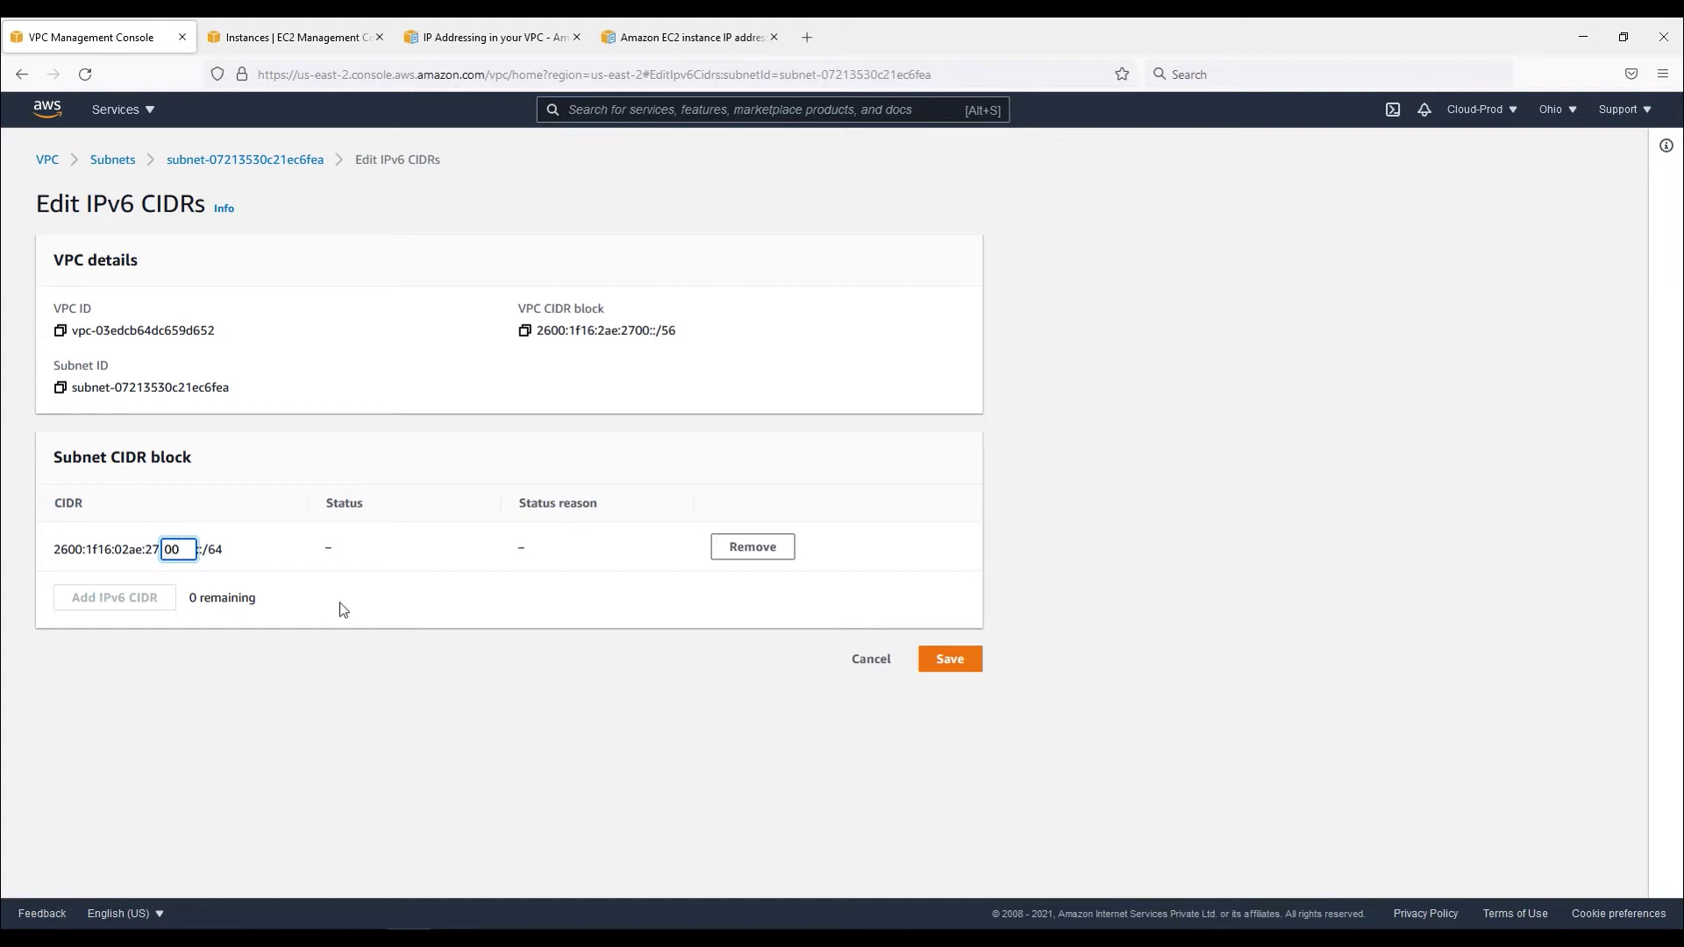
pyautogui.click(972, 669)
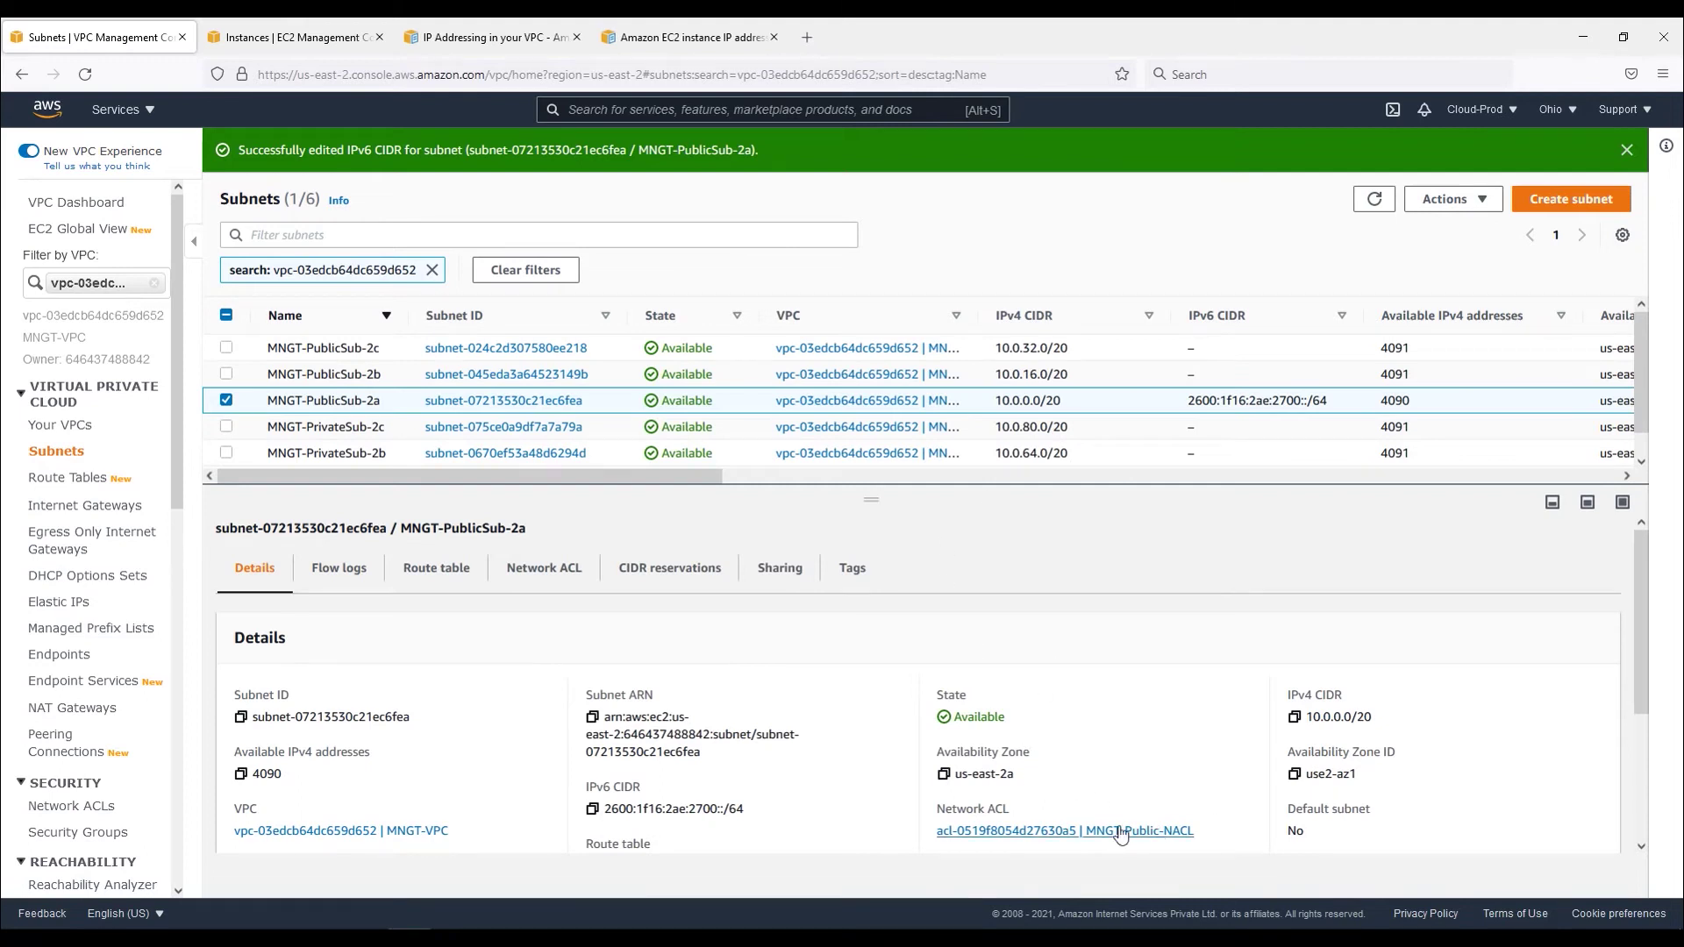
pyautogui.moveTo(1334, 406); pyautogui.dragTo(1290, 401)
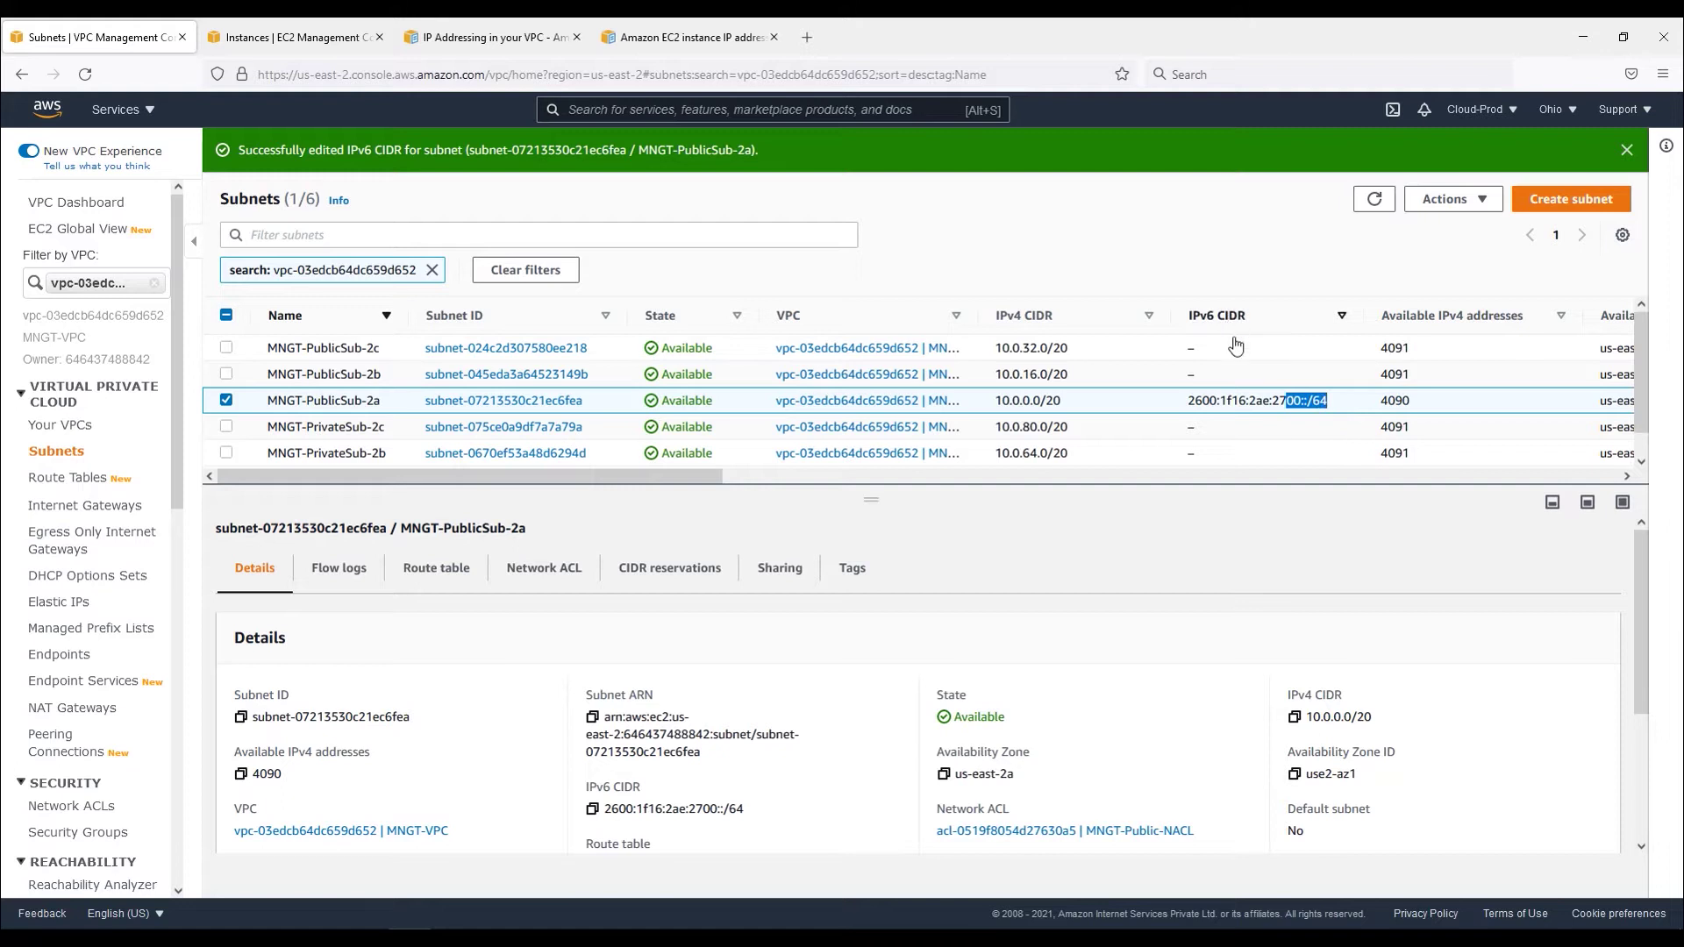
# Enable auto-assignment of IPv6 addresses for MNGT-PublicSub-2a and dismiss the notification.
pyautogui.click(1482, 200)
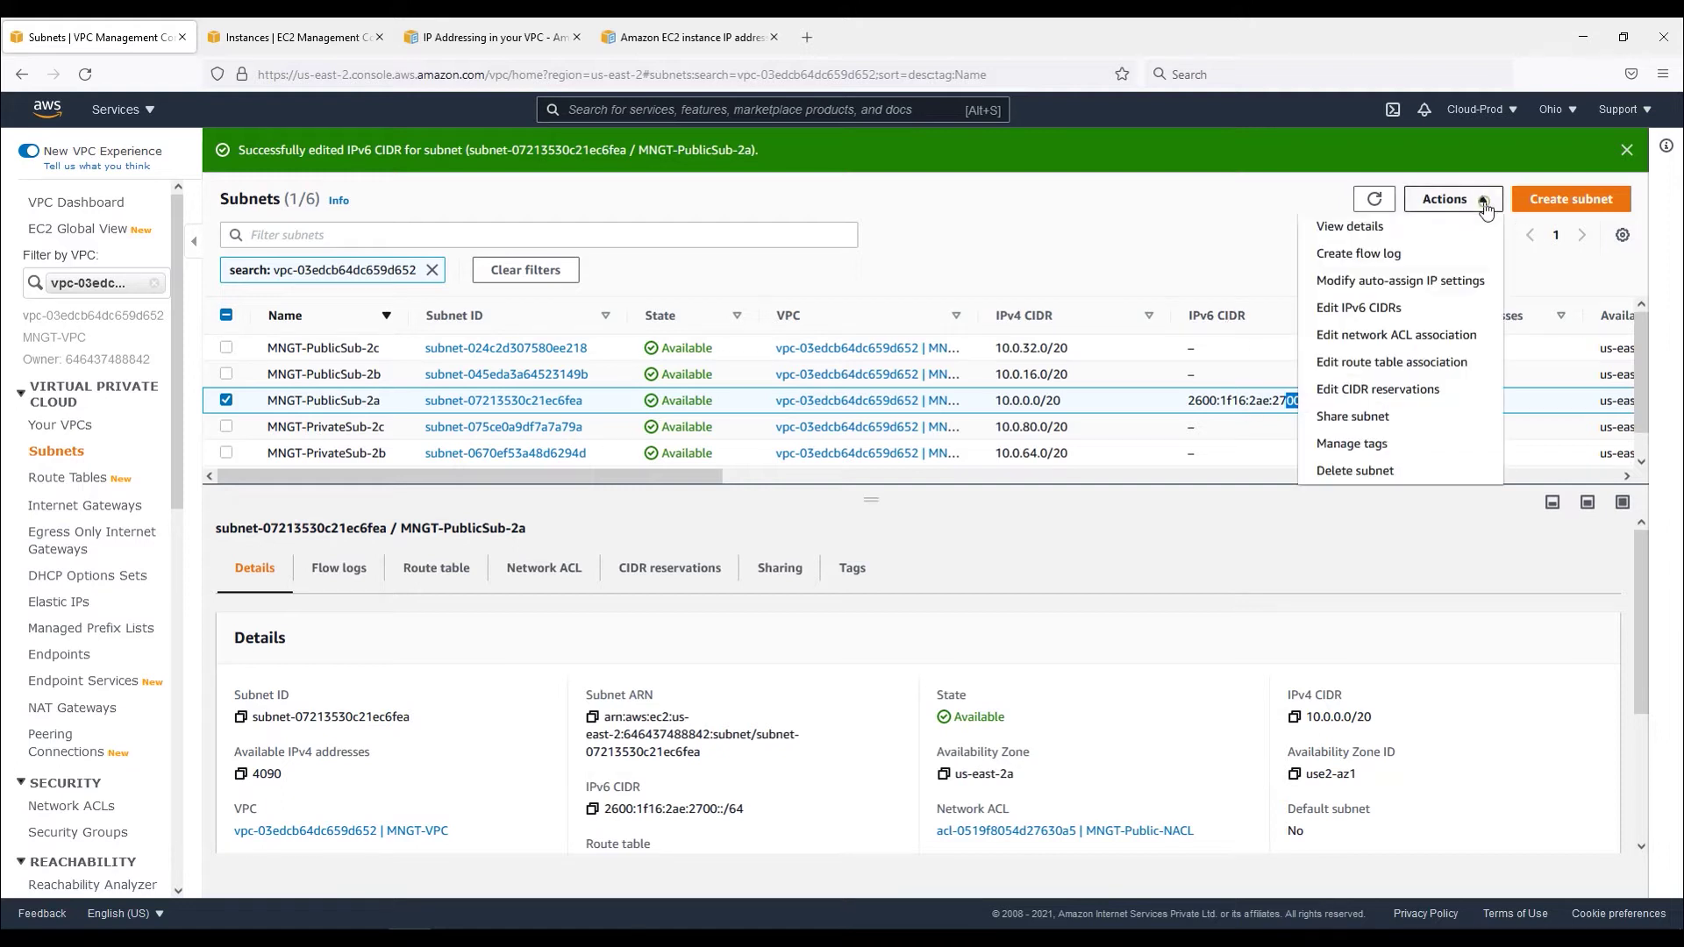
pyautogui.click(1445, 282)
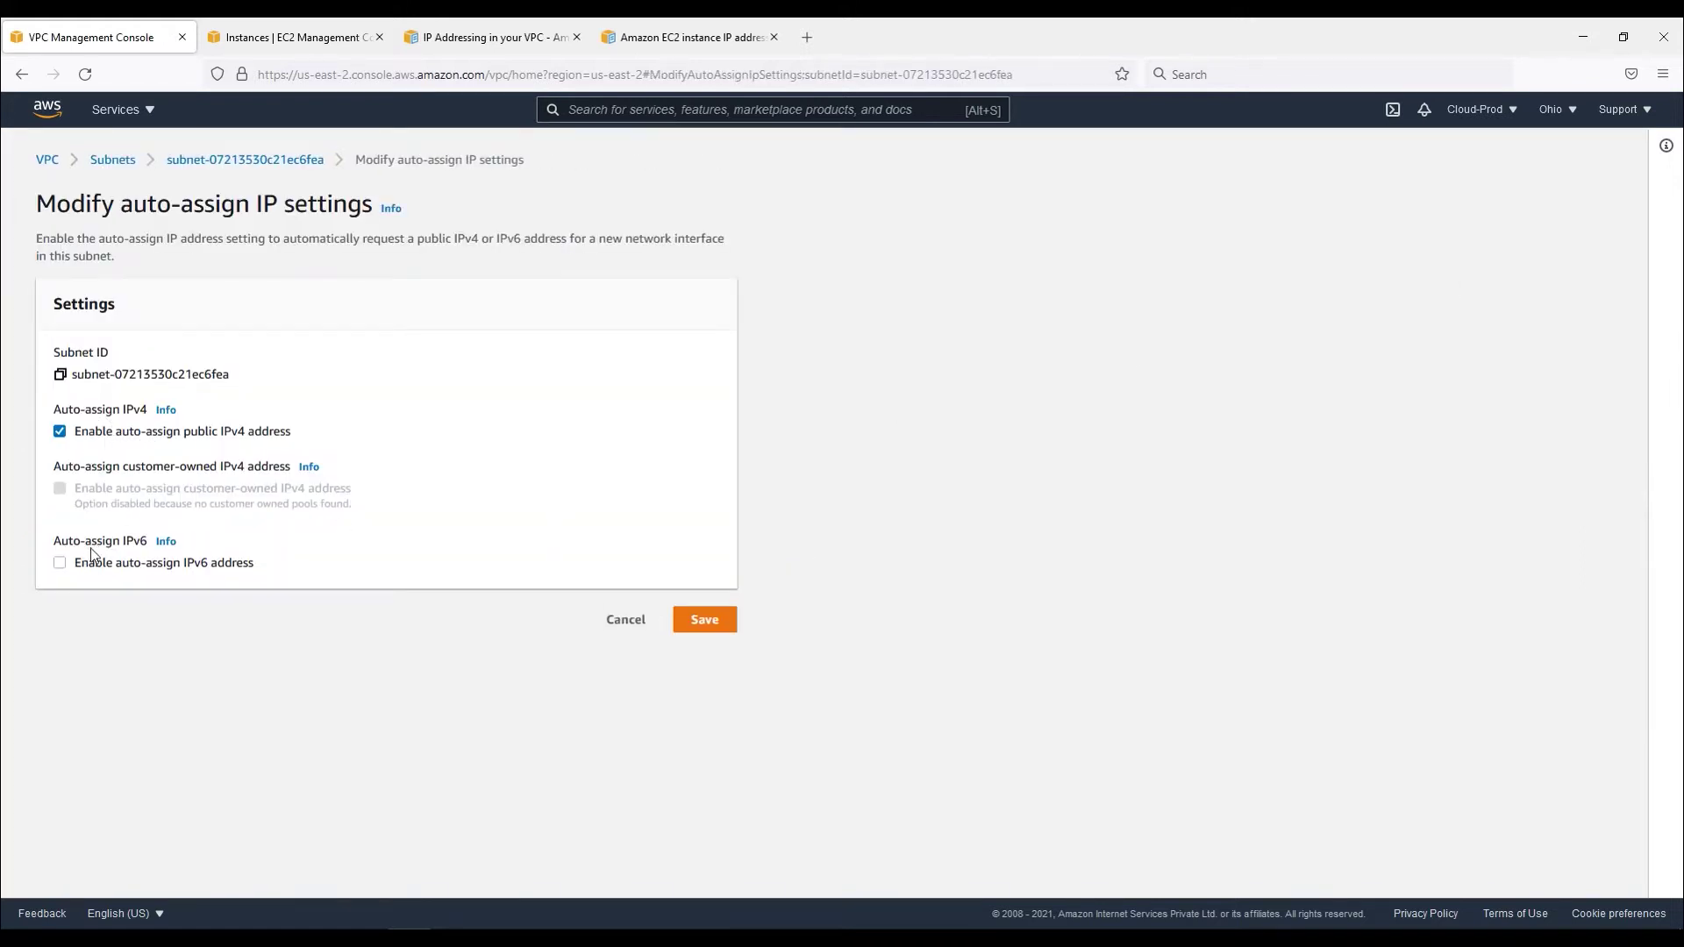
pyautogui.click(61, 565)
pyautogui.click(706, 622)
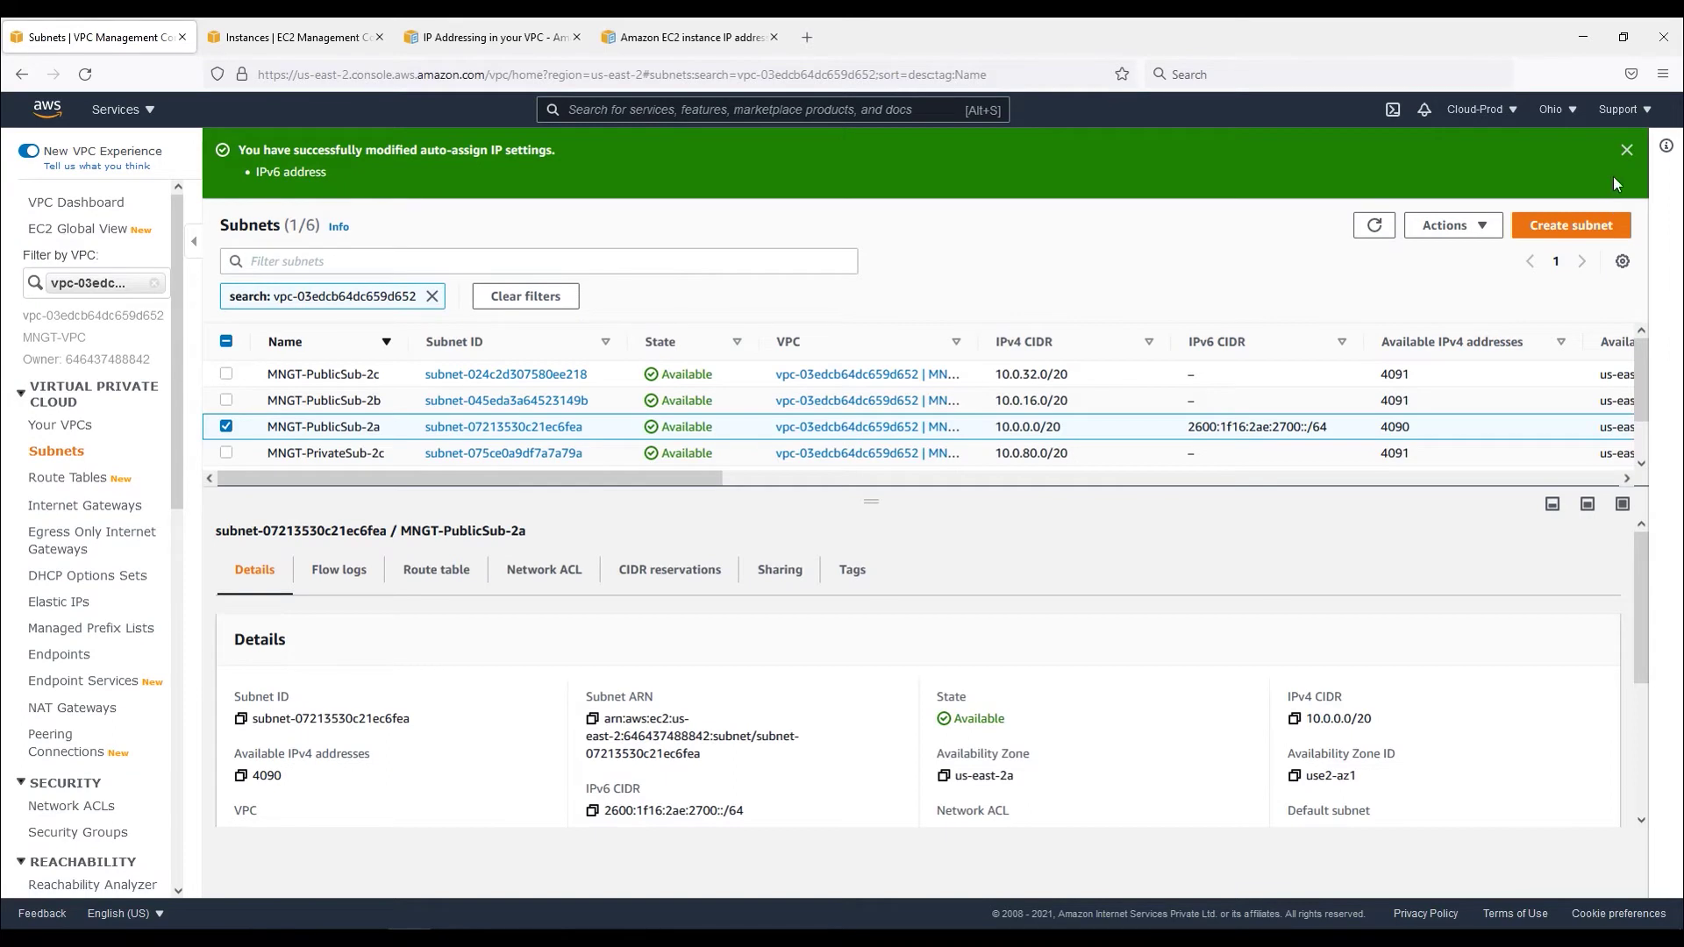
pyautogui.click(1627, 150)
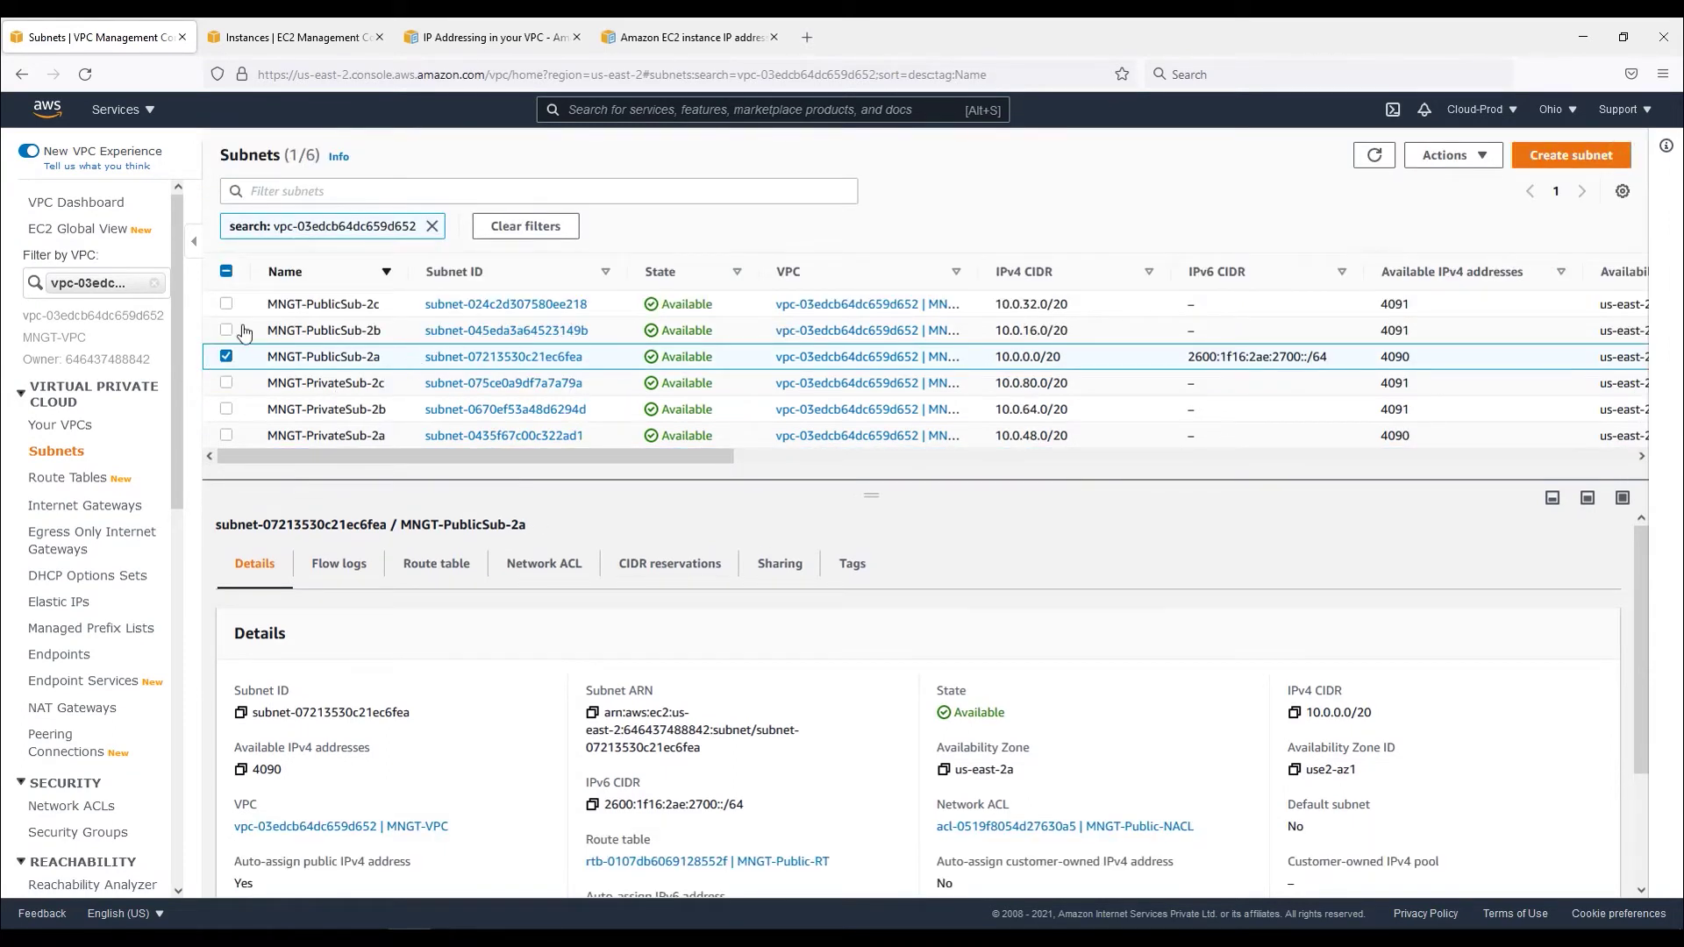
# Switch to the EC2 console and check which subnets the WebServer and DBServer instances belong to in their networking details.
pyautogui.click(298, 326)
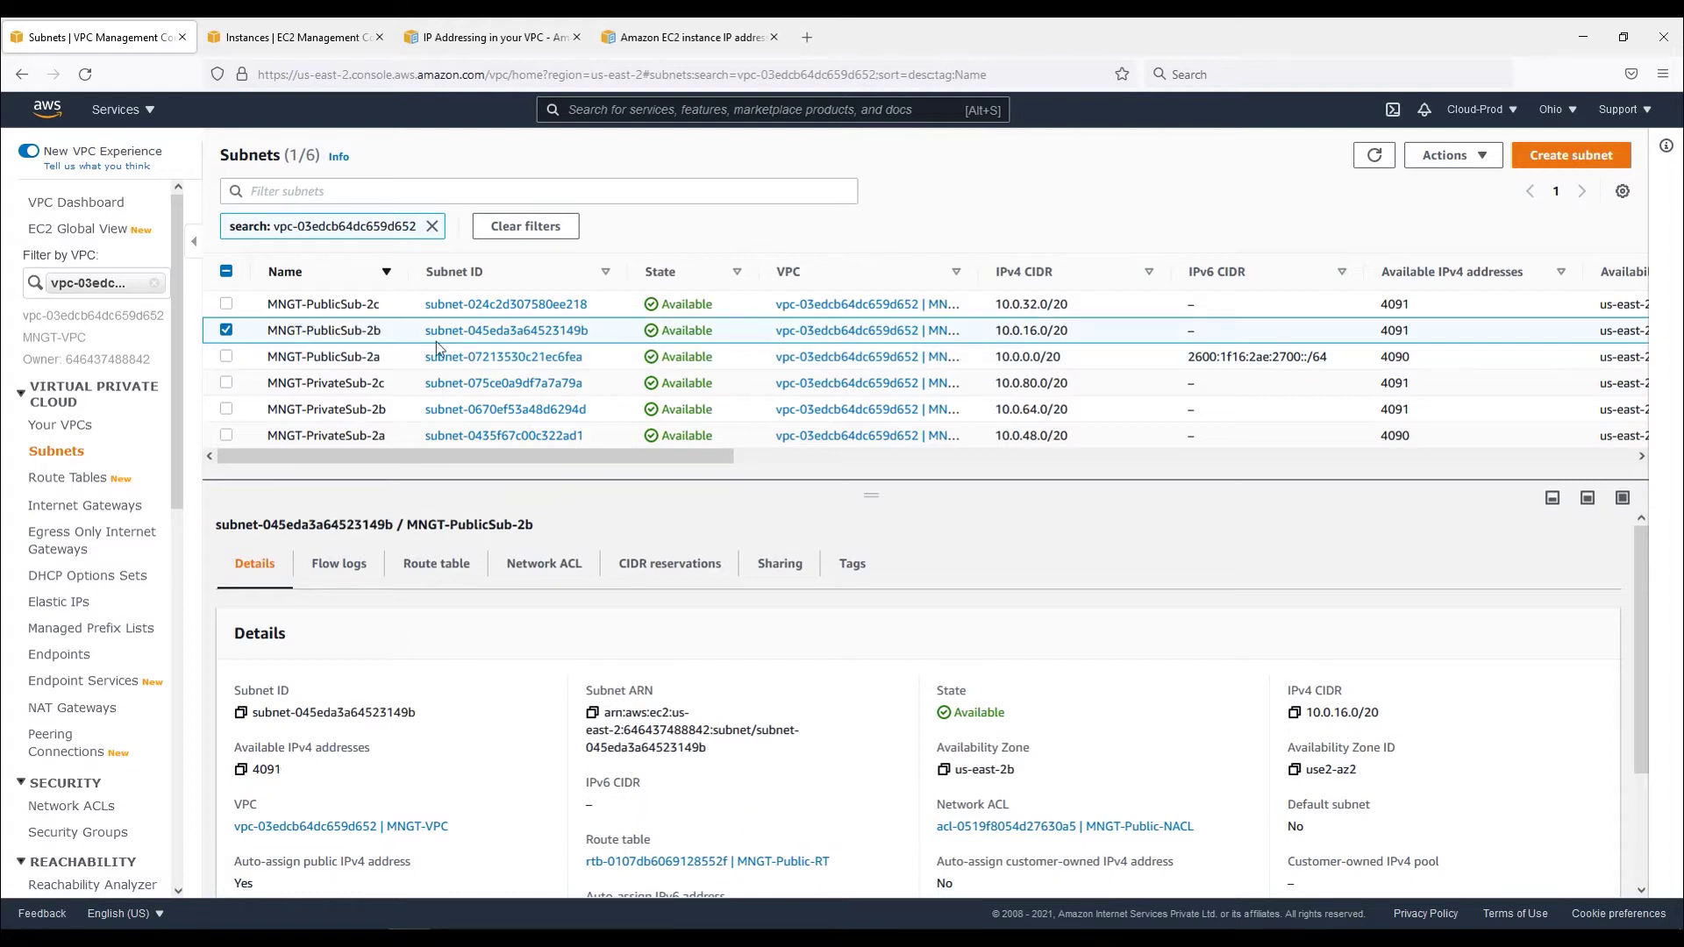
pyautogui.click(348, 359)
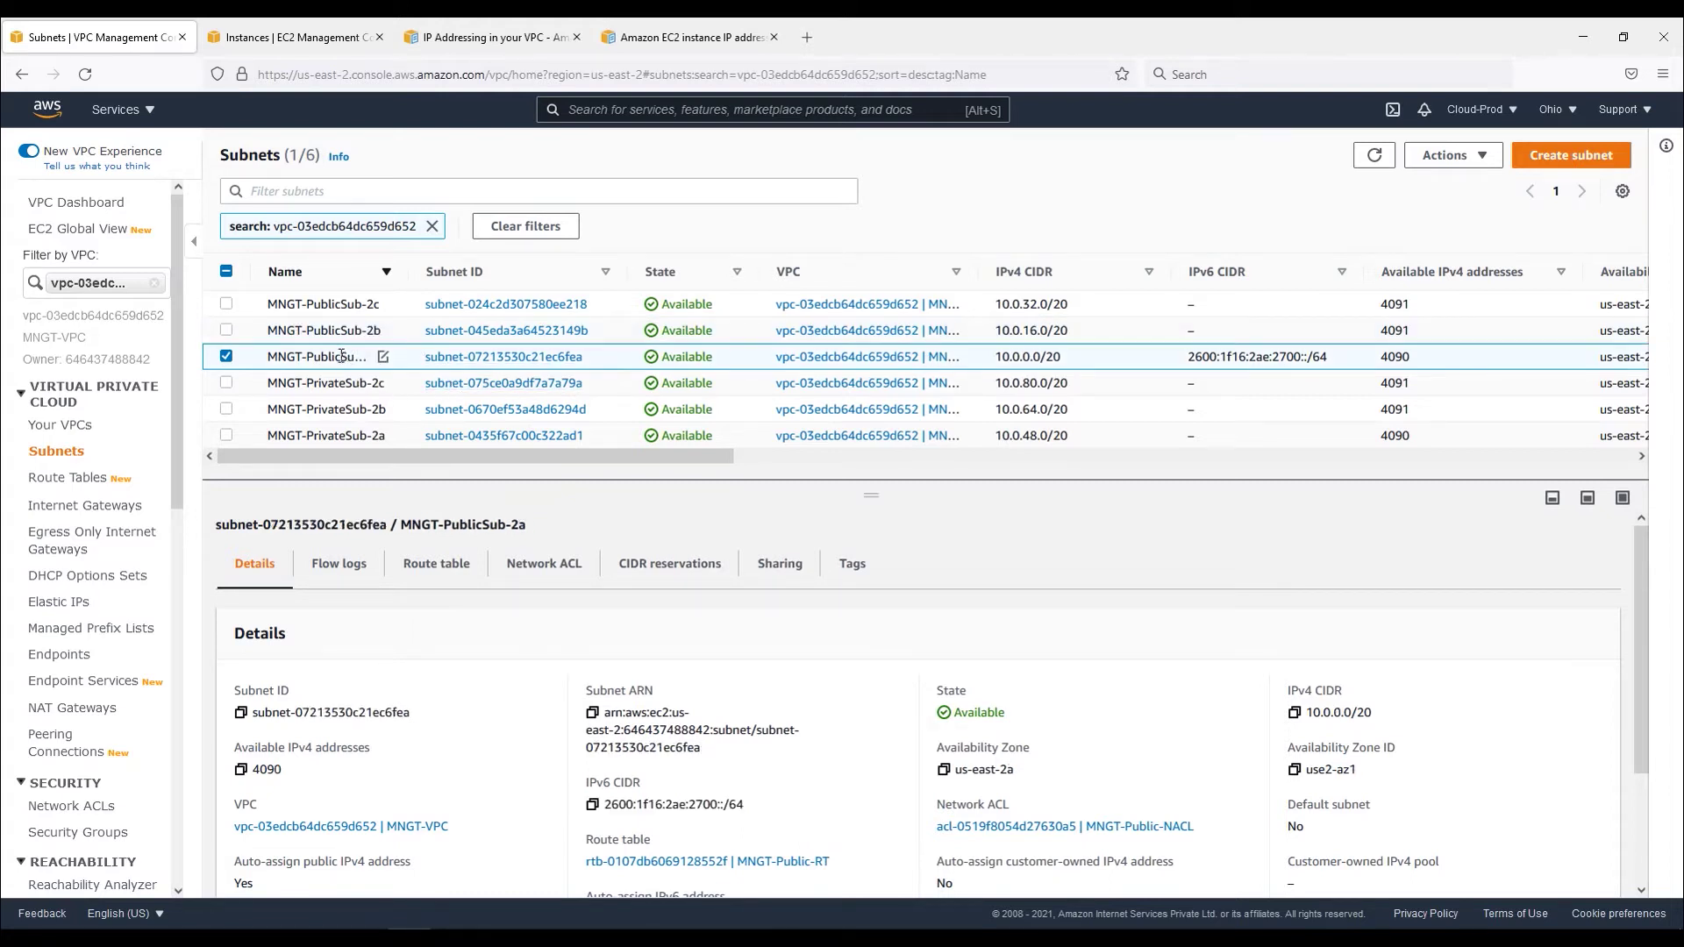
pyautogui.click(296, 38)
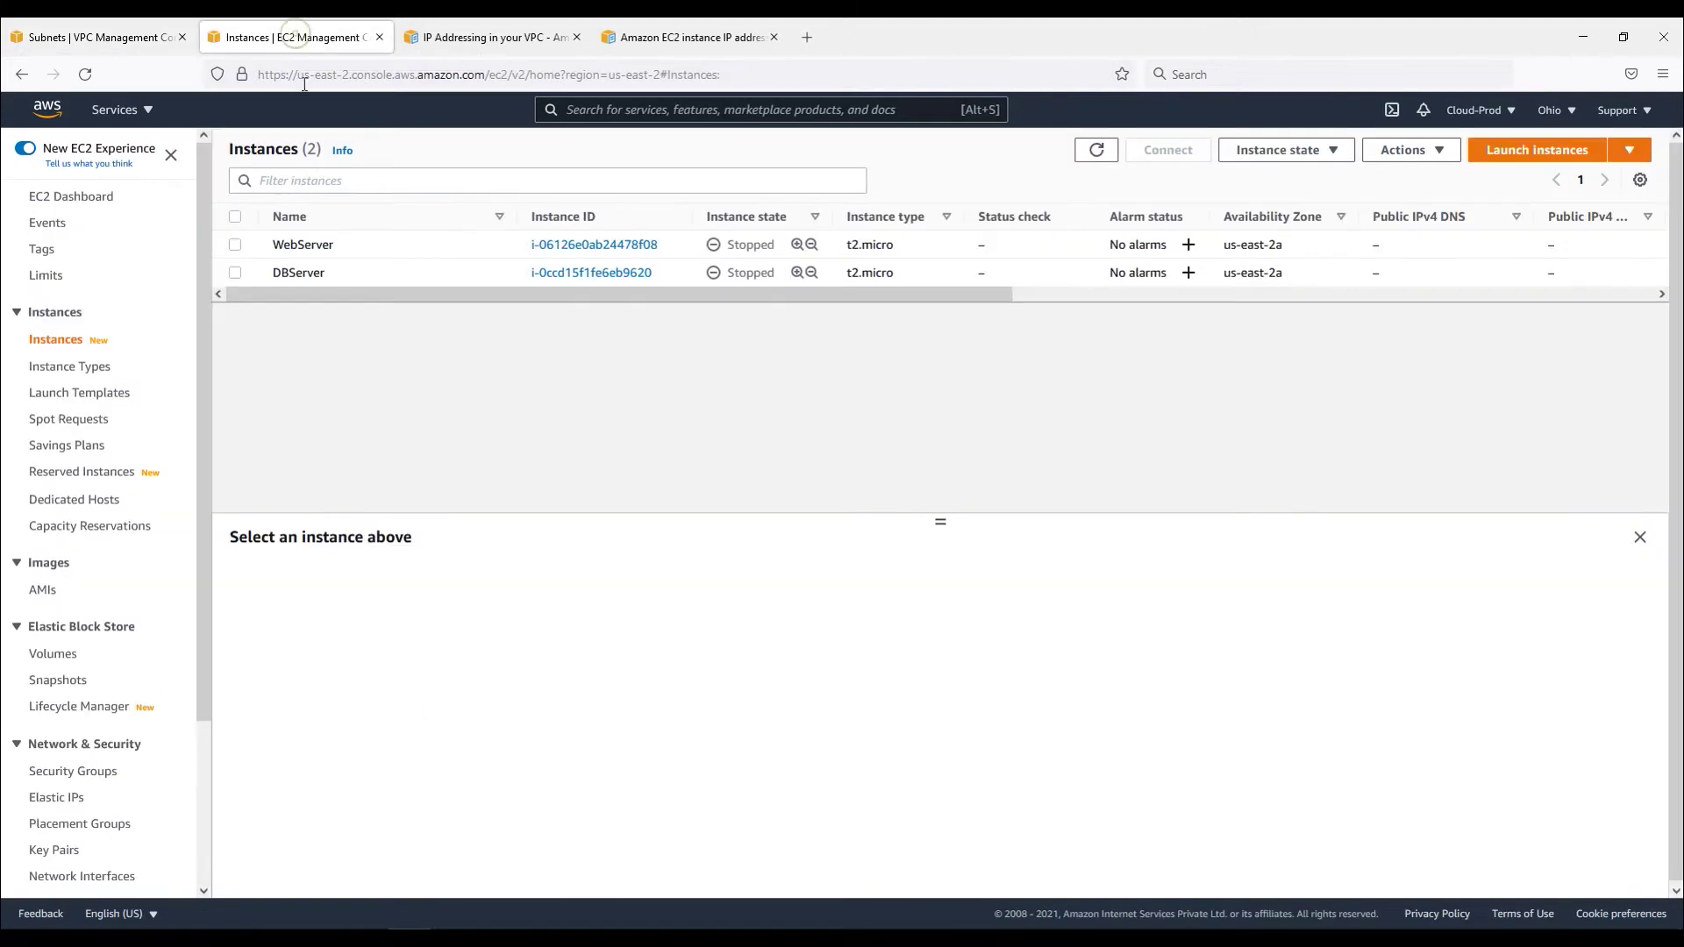
pyautogui.click(307, 250)
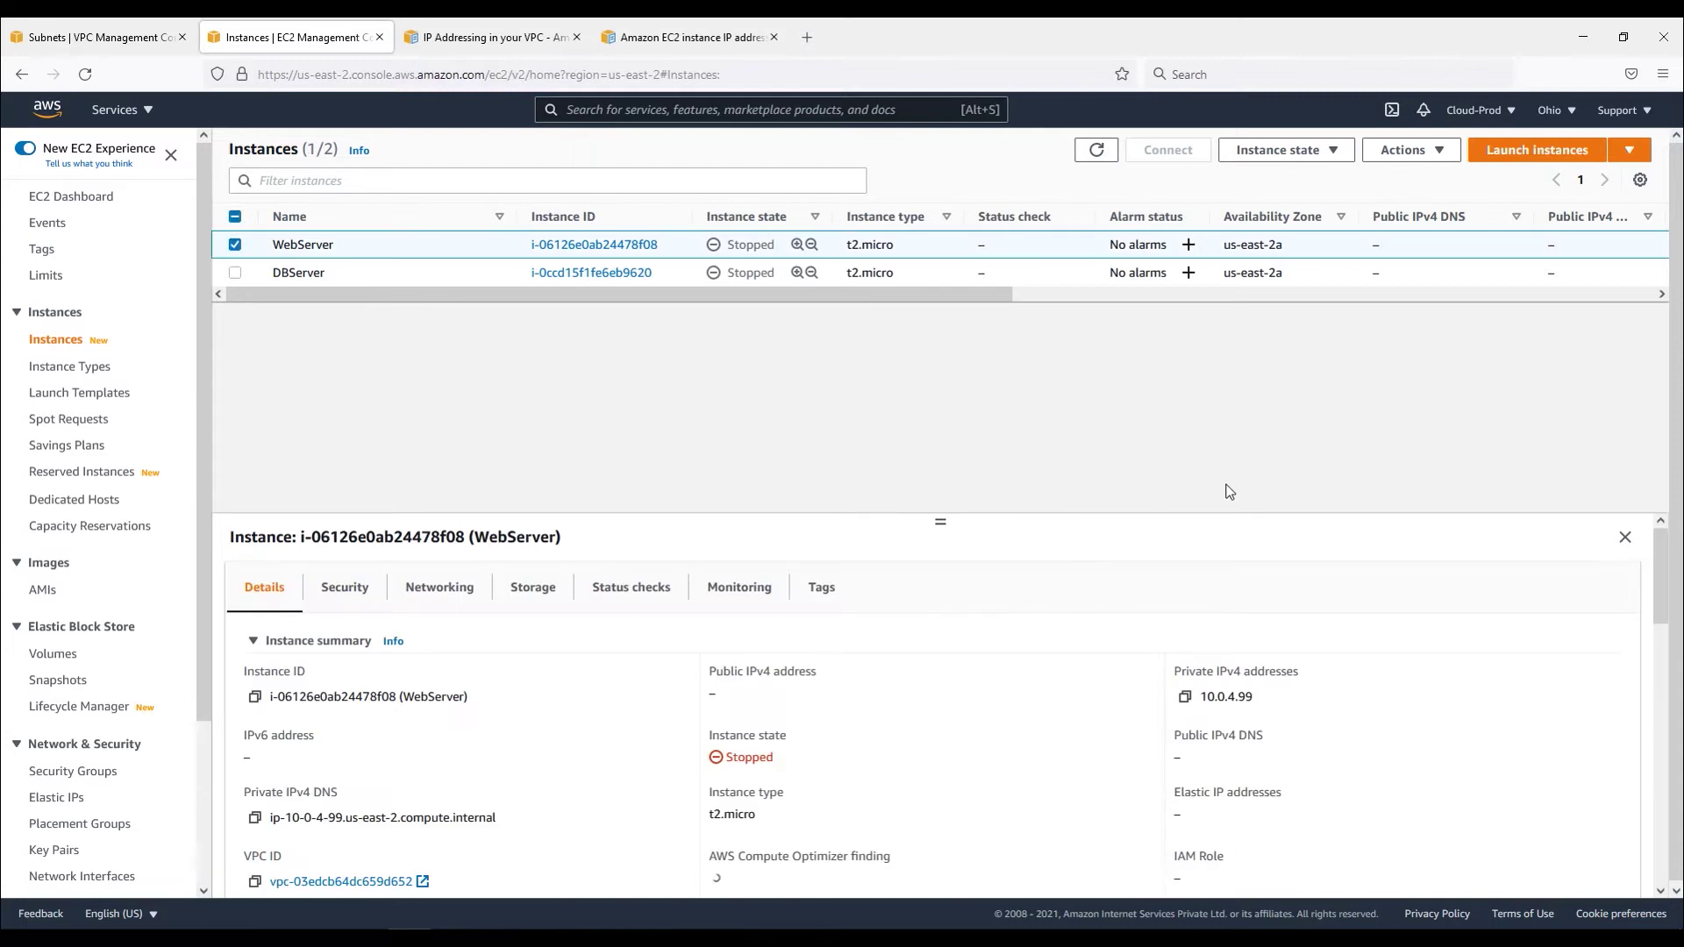
pyautogui.click(439, 590)
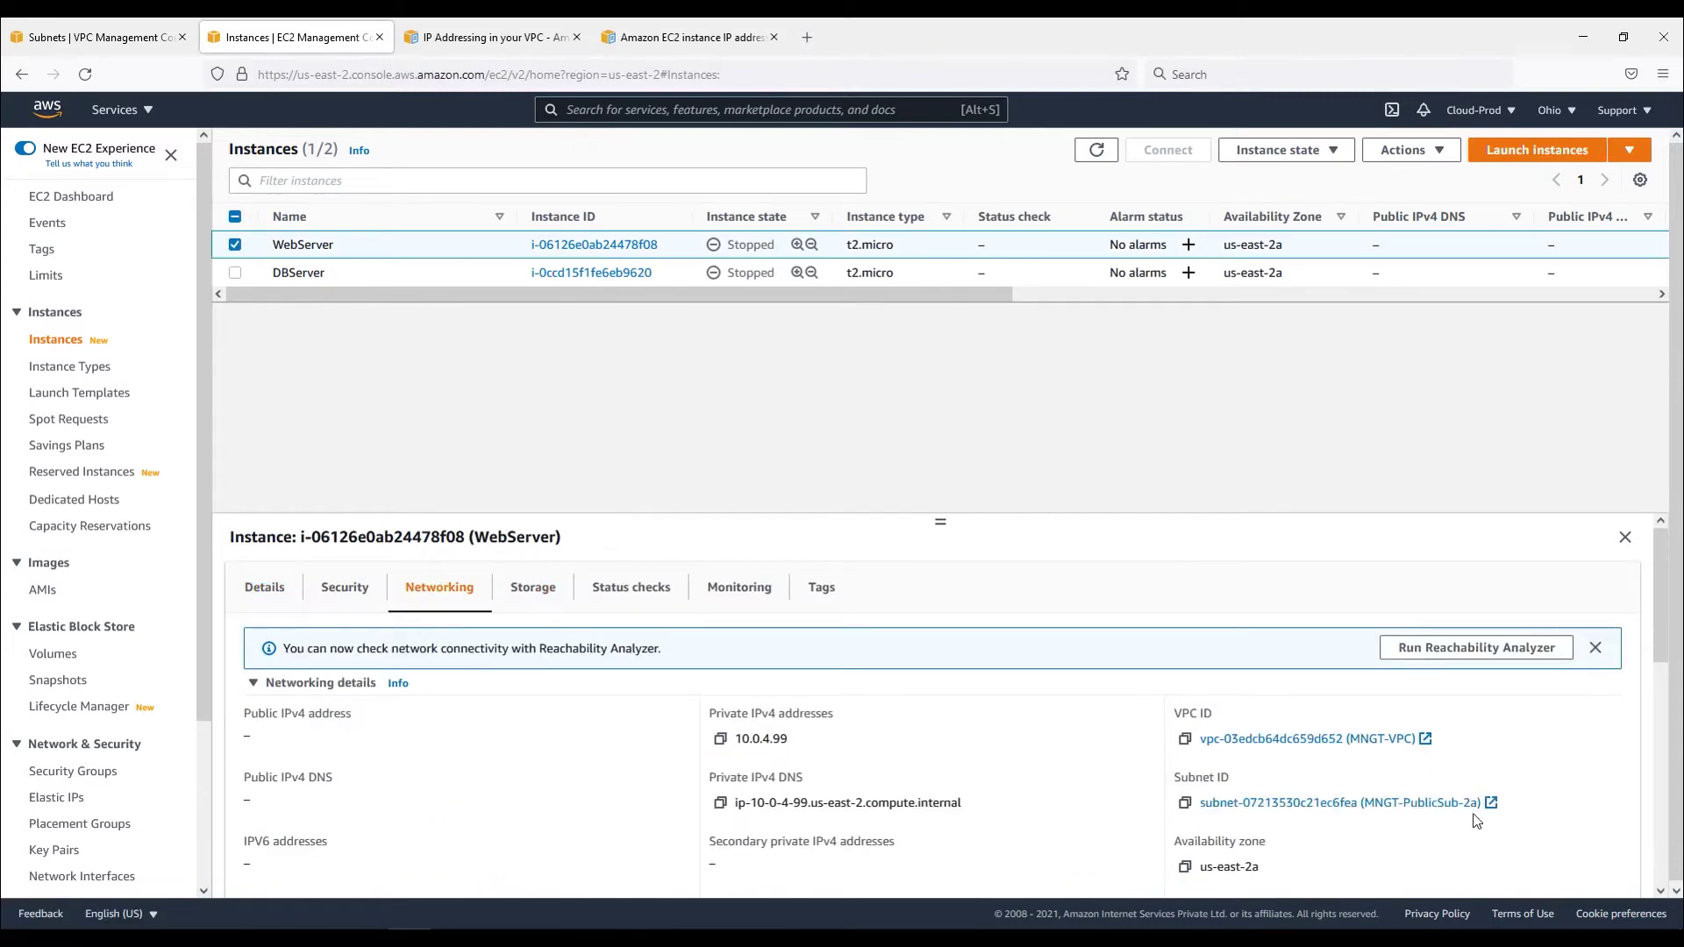
pyautogui.click(406, 280)
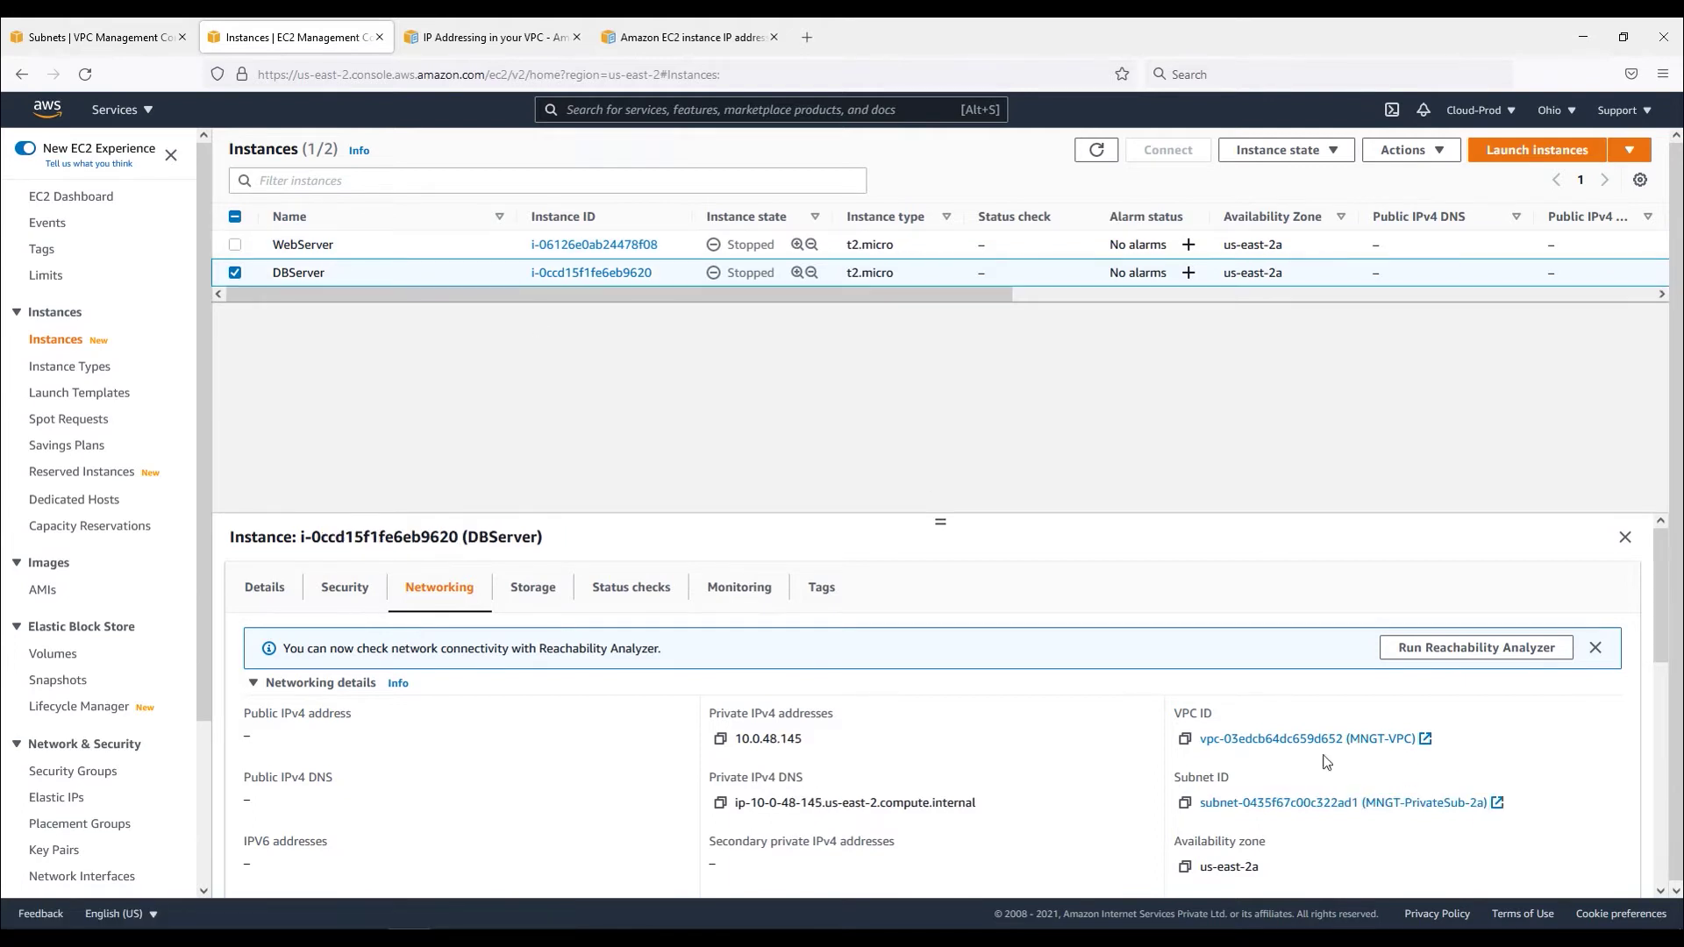
# Return to the VPC console and add an IPv6 CIDR with subnet value 01 to MNGT-PublicSub-2b, saving it.
pyautogui.click(118, 39)
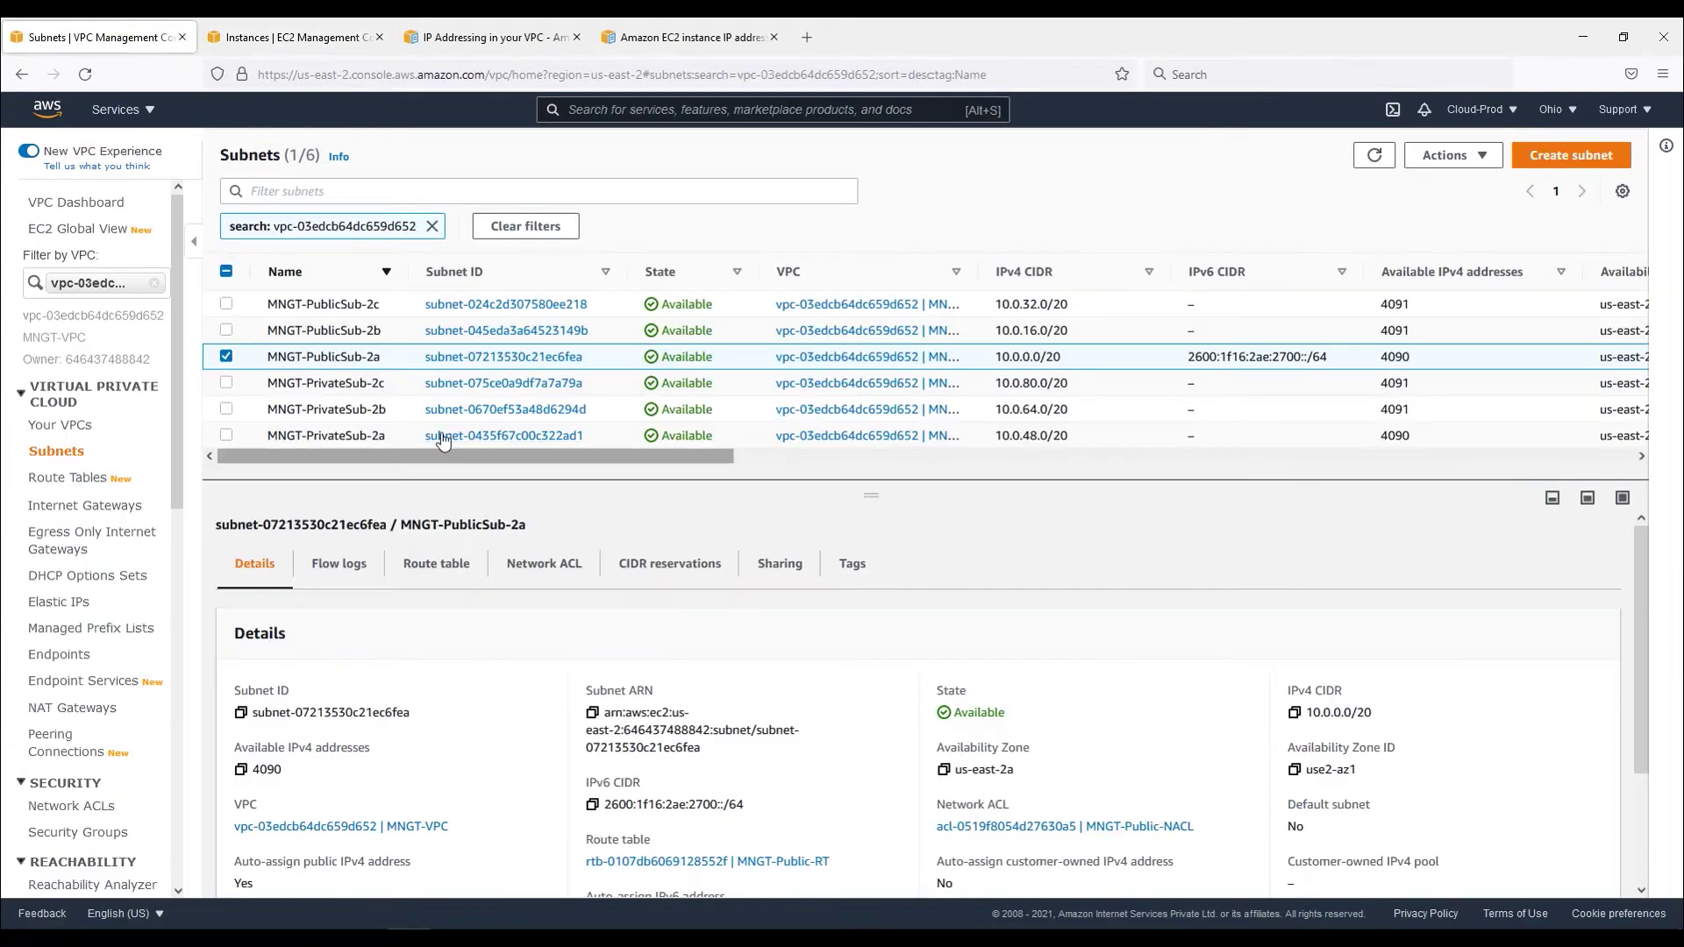
pyautogui.click(323, 332)
pyautogui.click(1447, 159)
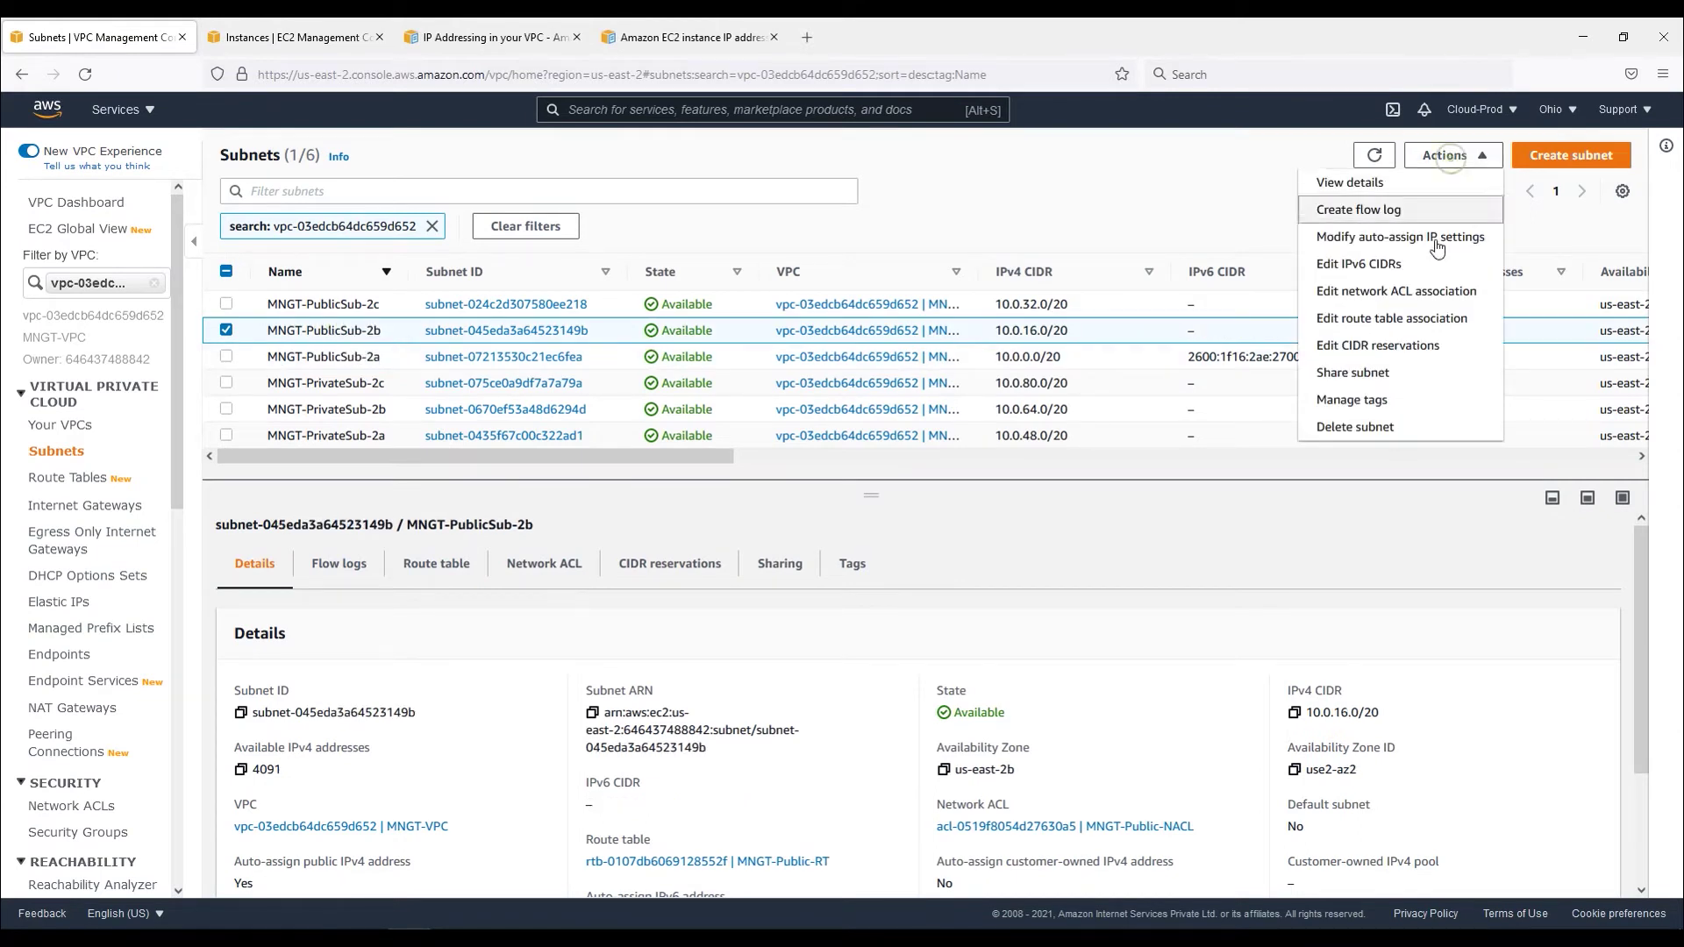
pyautogui.click(1396, 265)
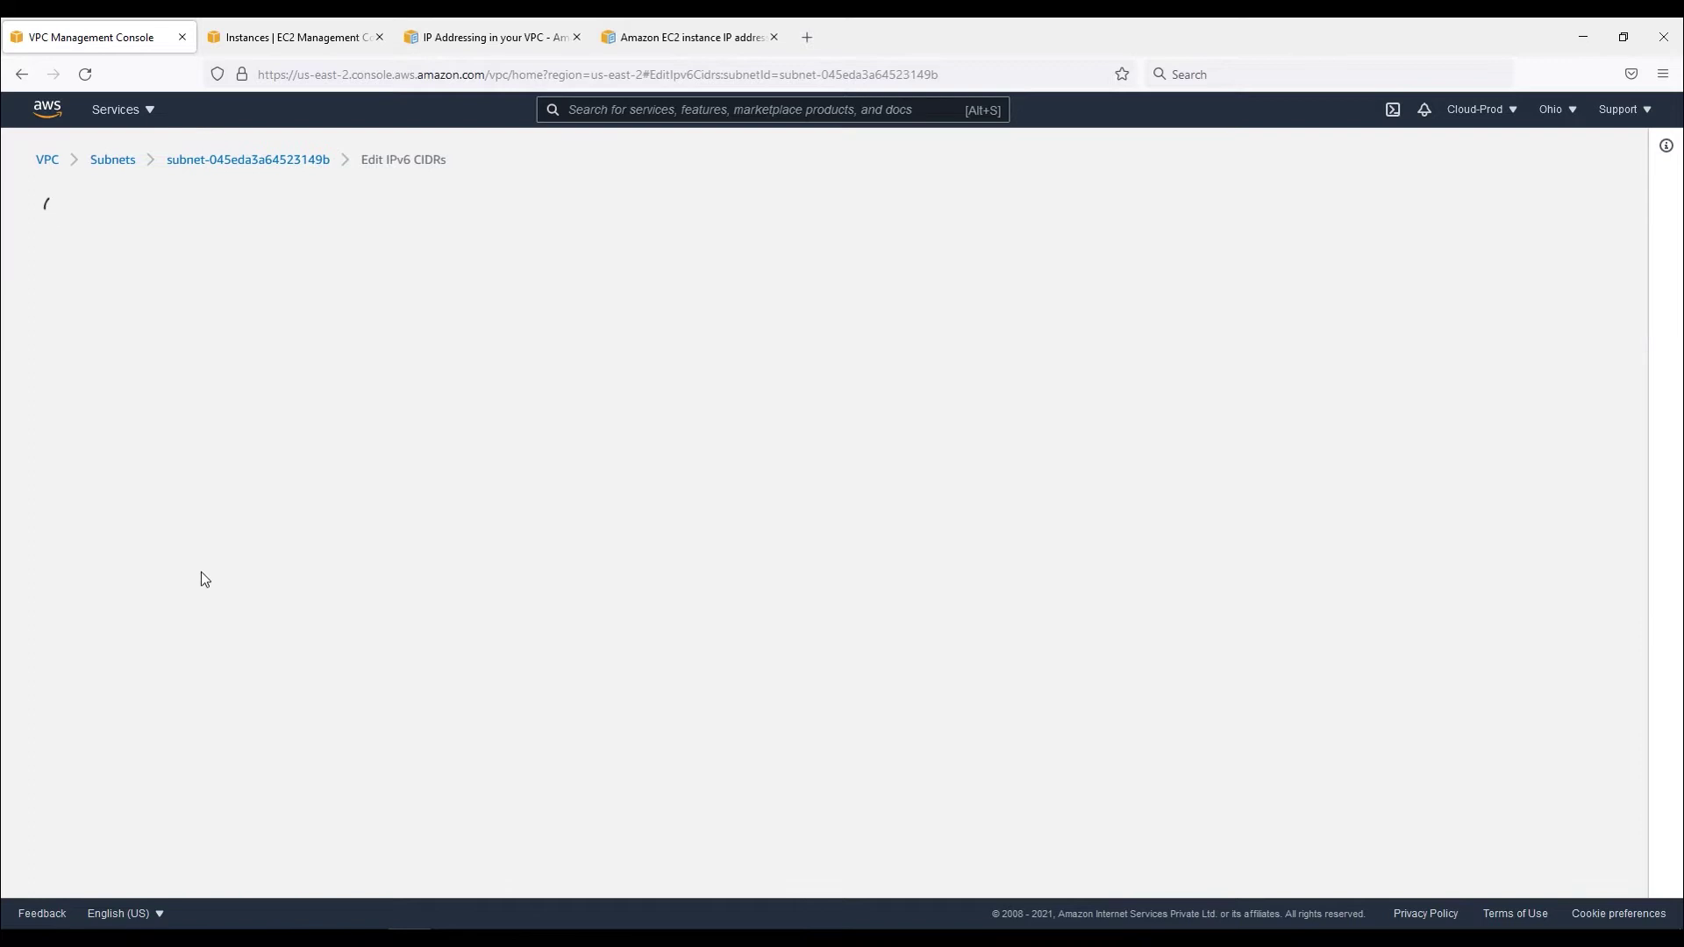
pyautogui.click(119, 582)
pyautogui.click(186, 552)
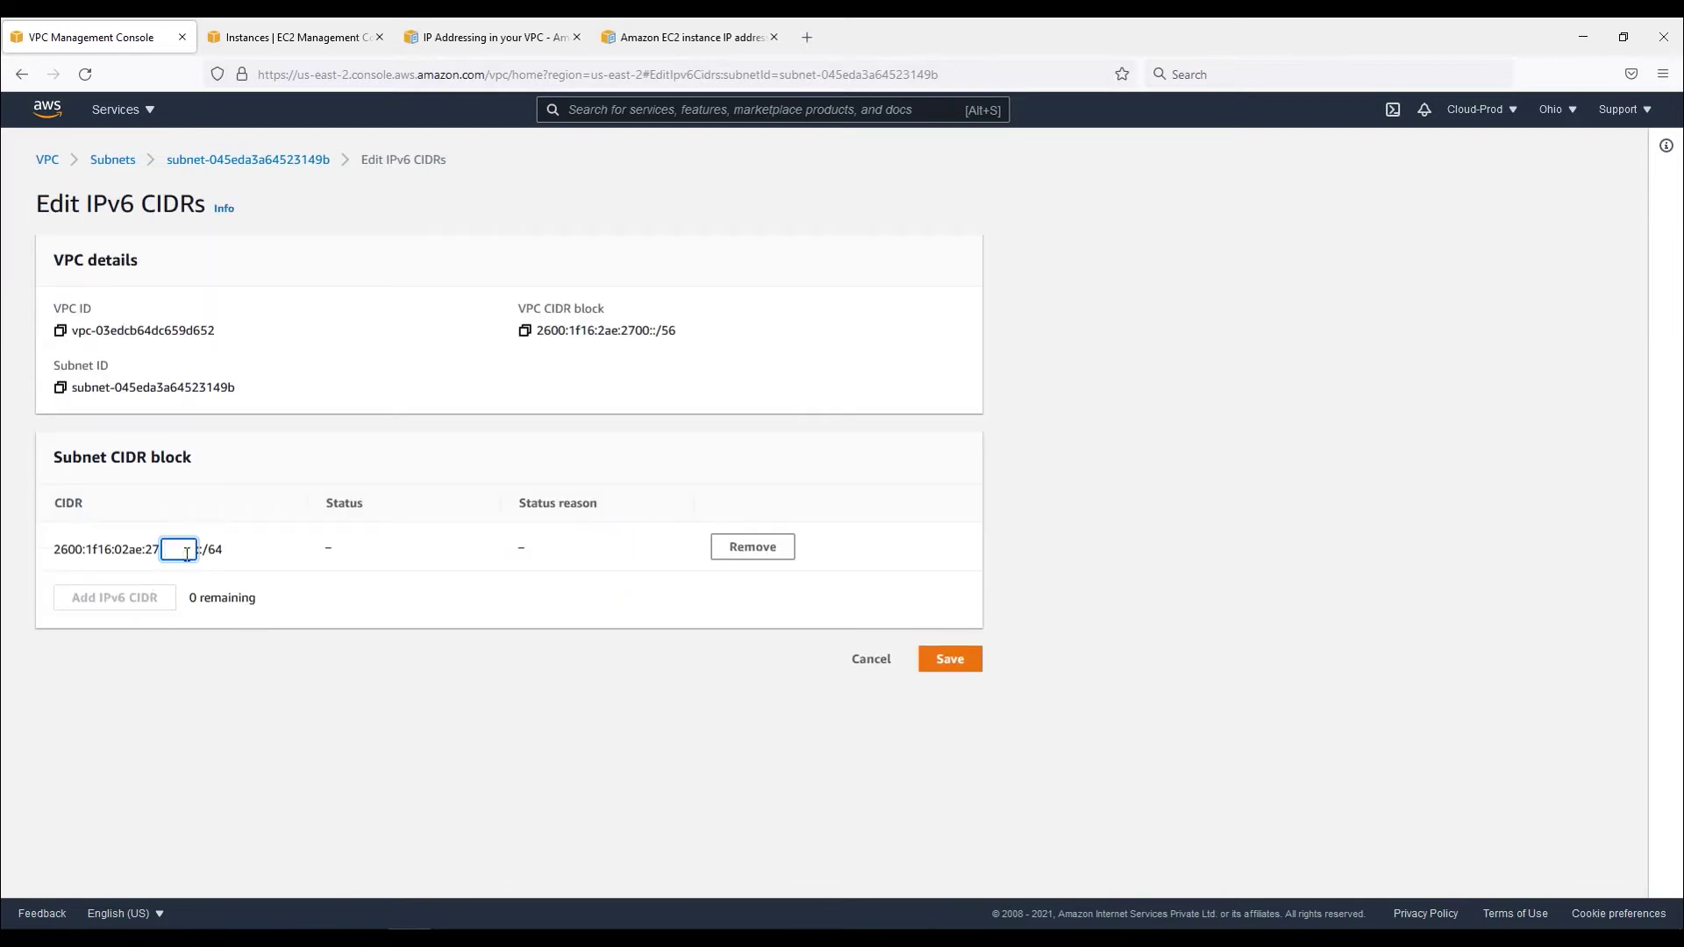
pyautogui.write('01')
pyautogui.click(951, 660)
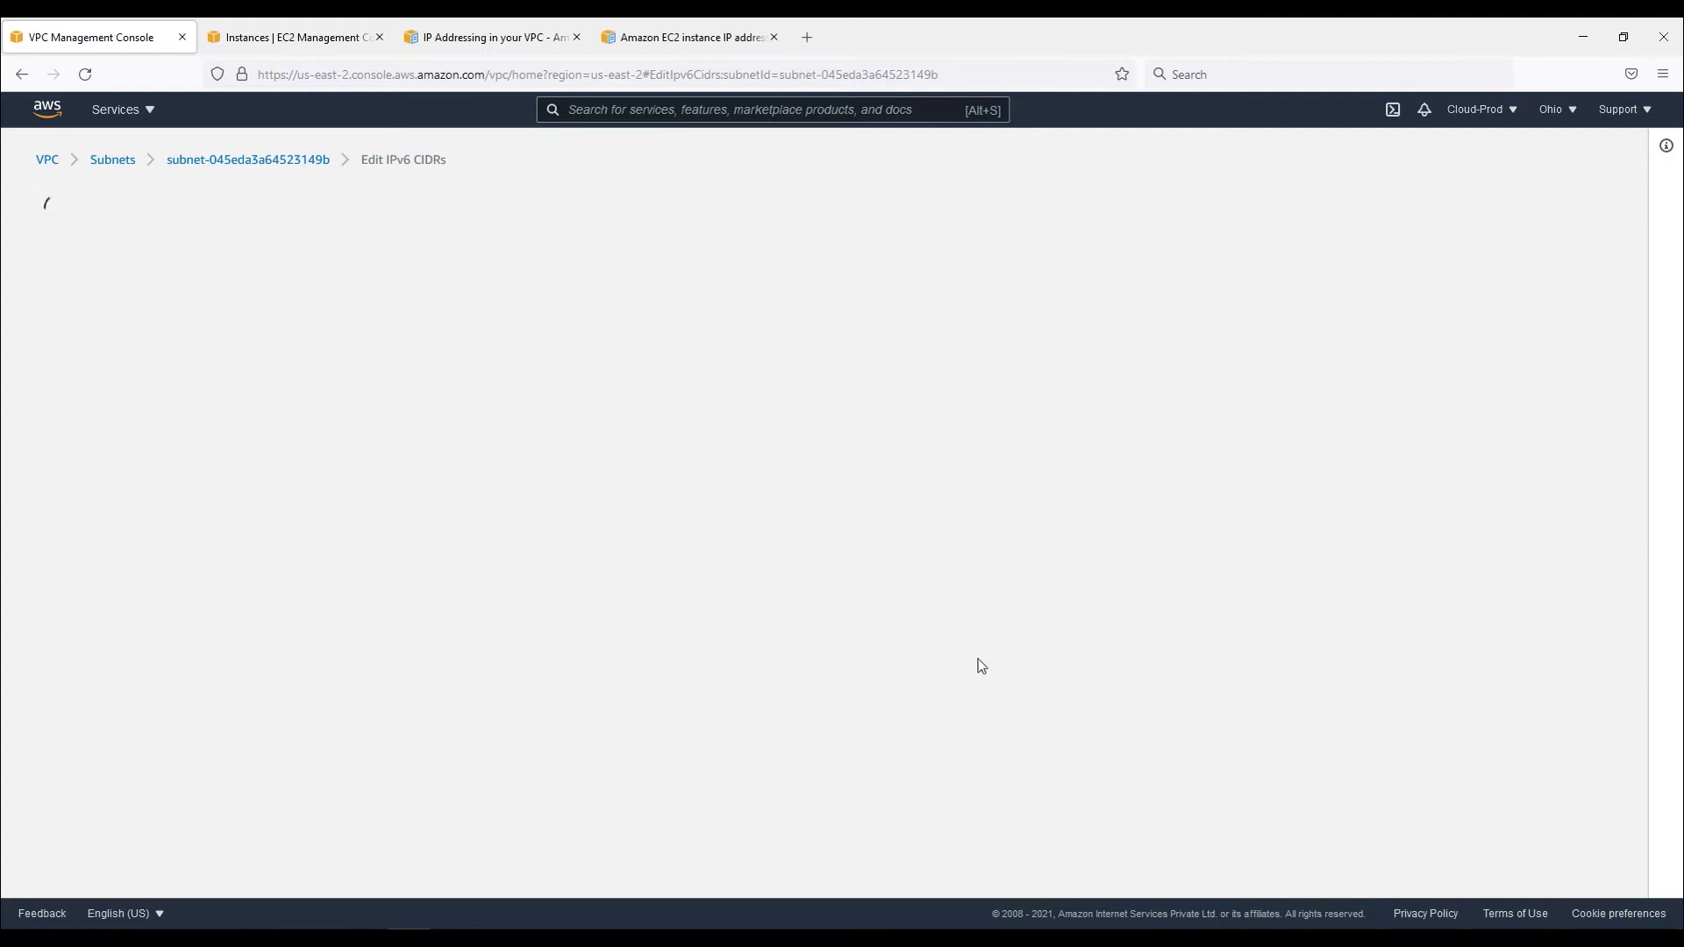
# Enable auto-assignment of IPv6 addresses for MNGT-PublicSub-2b and save the setting.
pyautogui.click(1447, 199)
pyautogui.click(1460, 275)
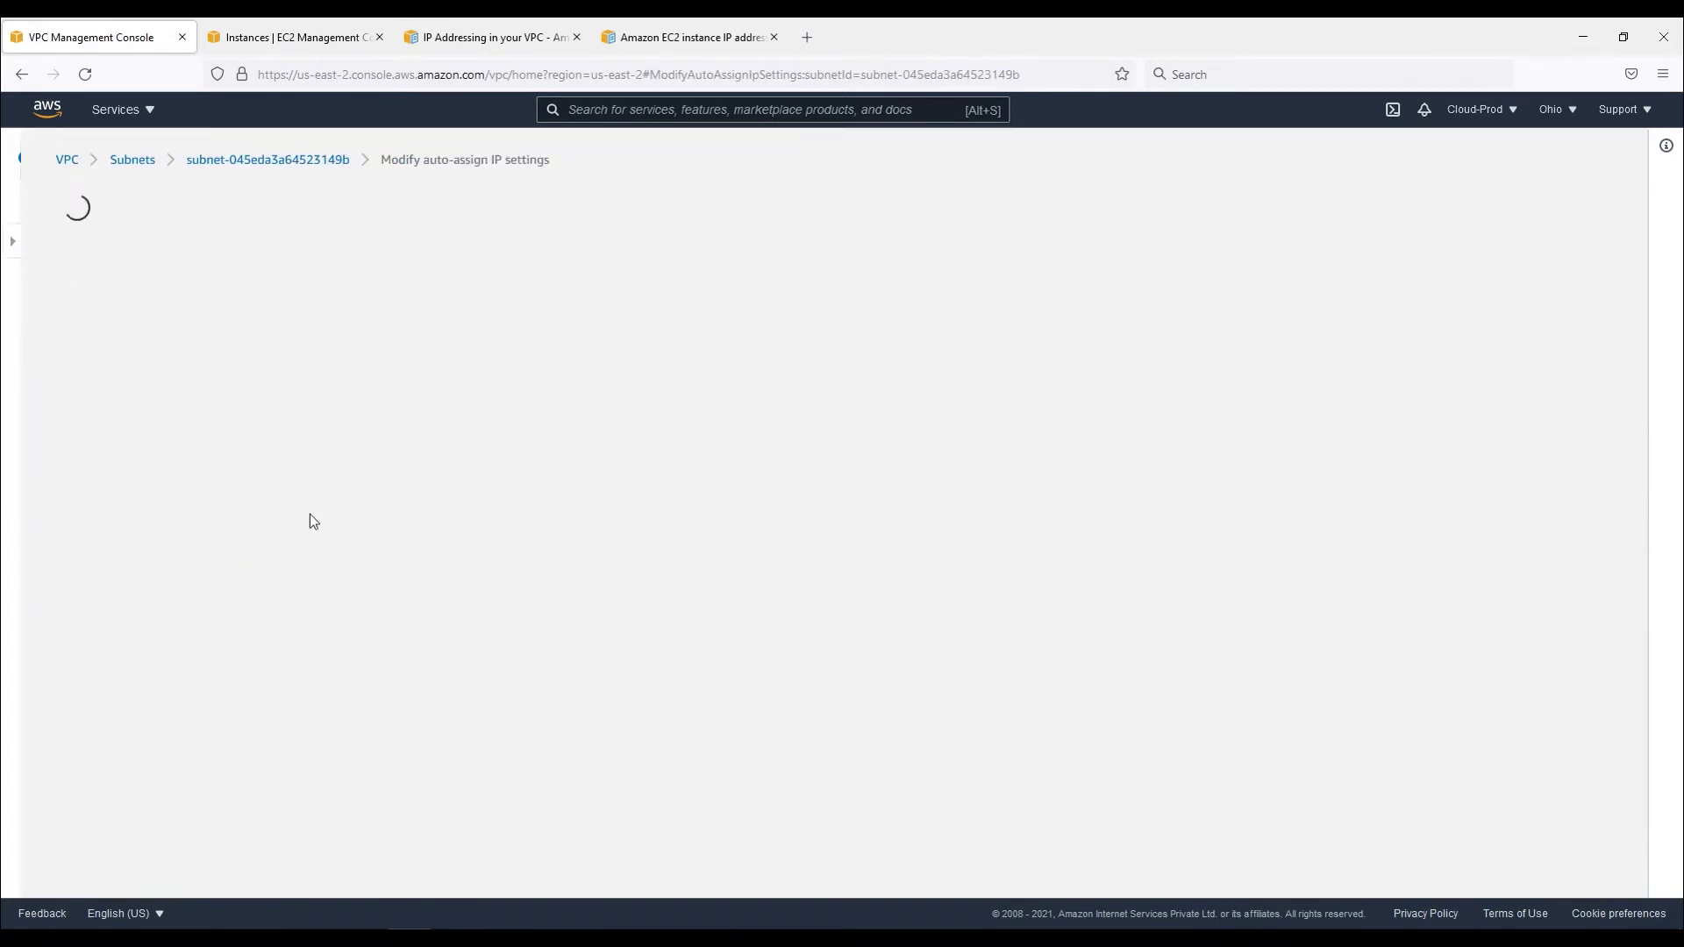
pyautogui.click(115, 566)
pyautogui.click(701, 620)
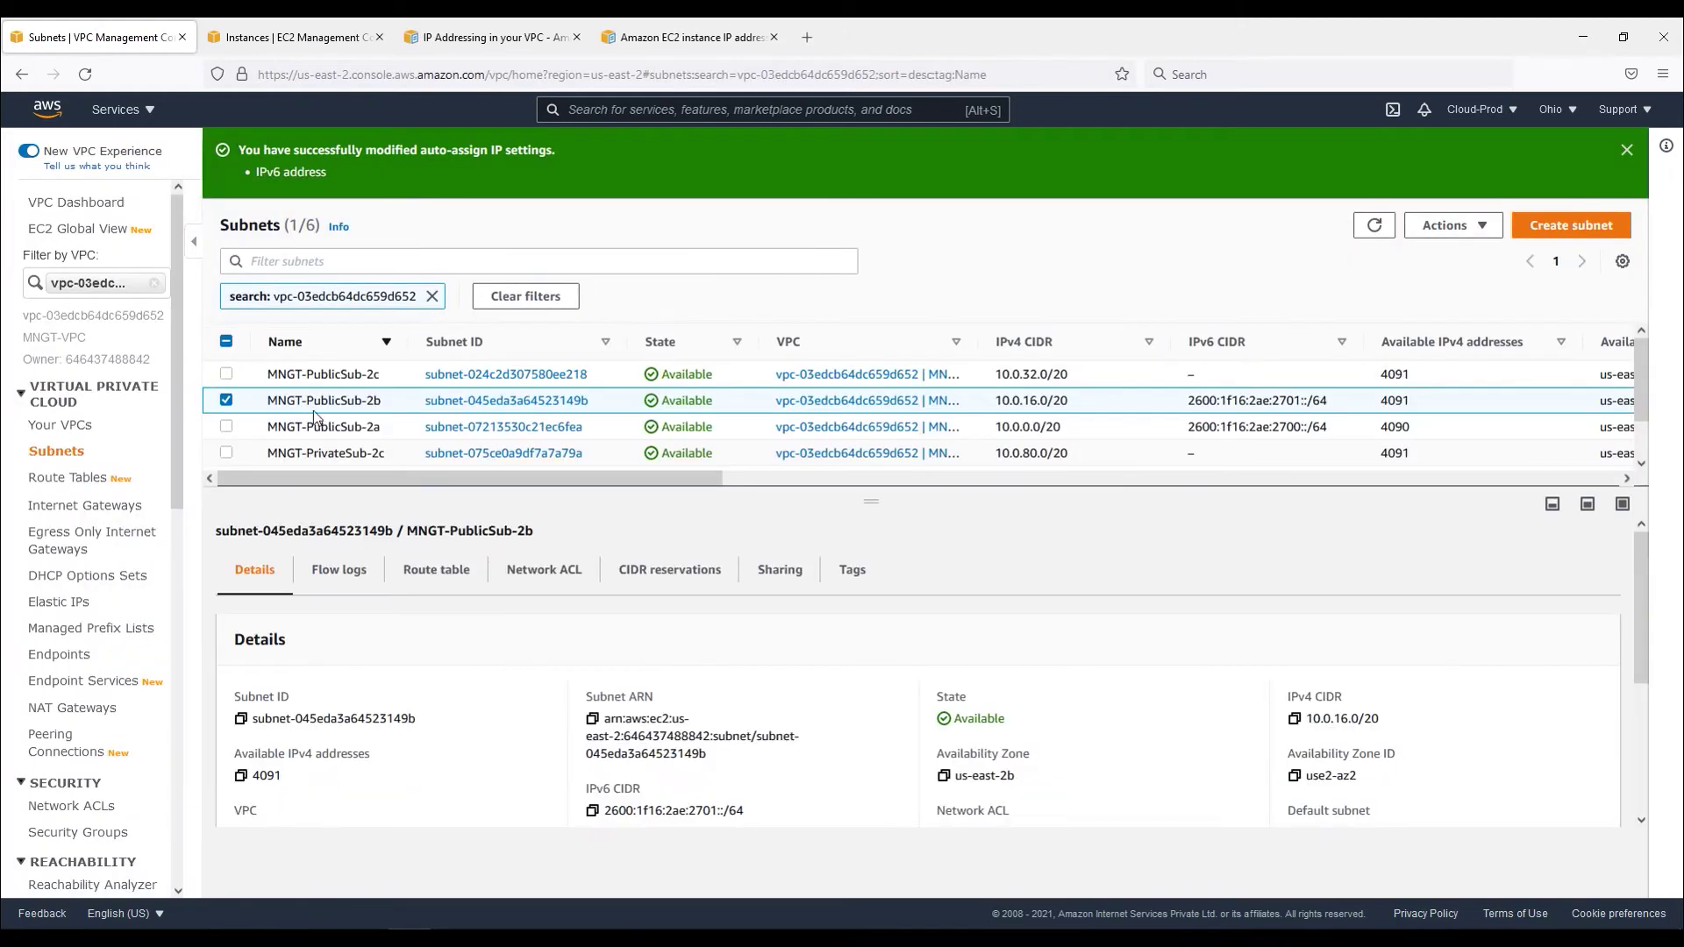
# Add an IPv6 CIDR with subnet value 02 to MNGT-PublicSub-2c and save it.
pyautogui.click(310, 377)
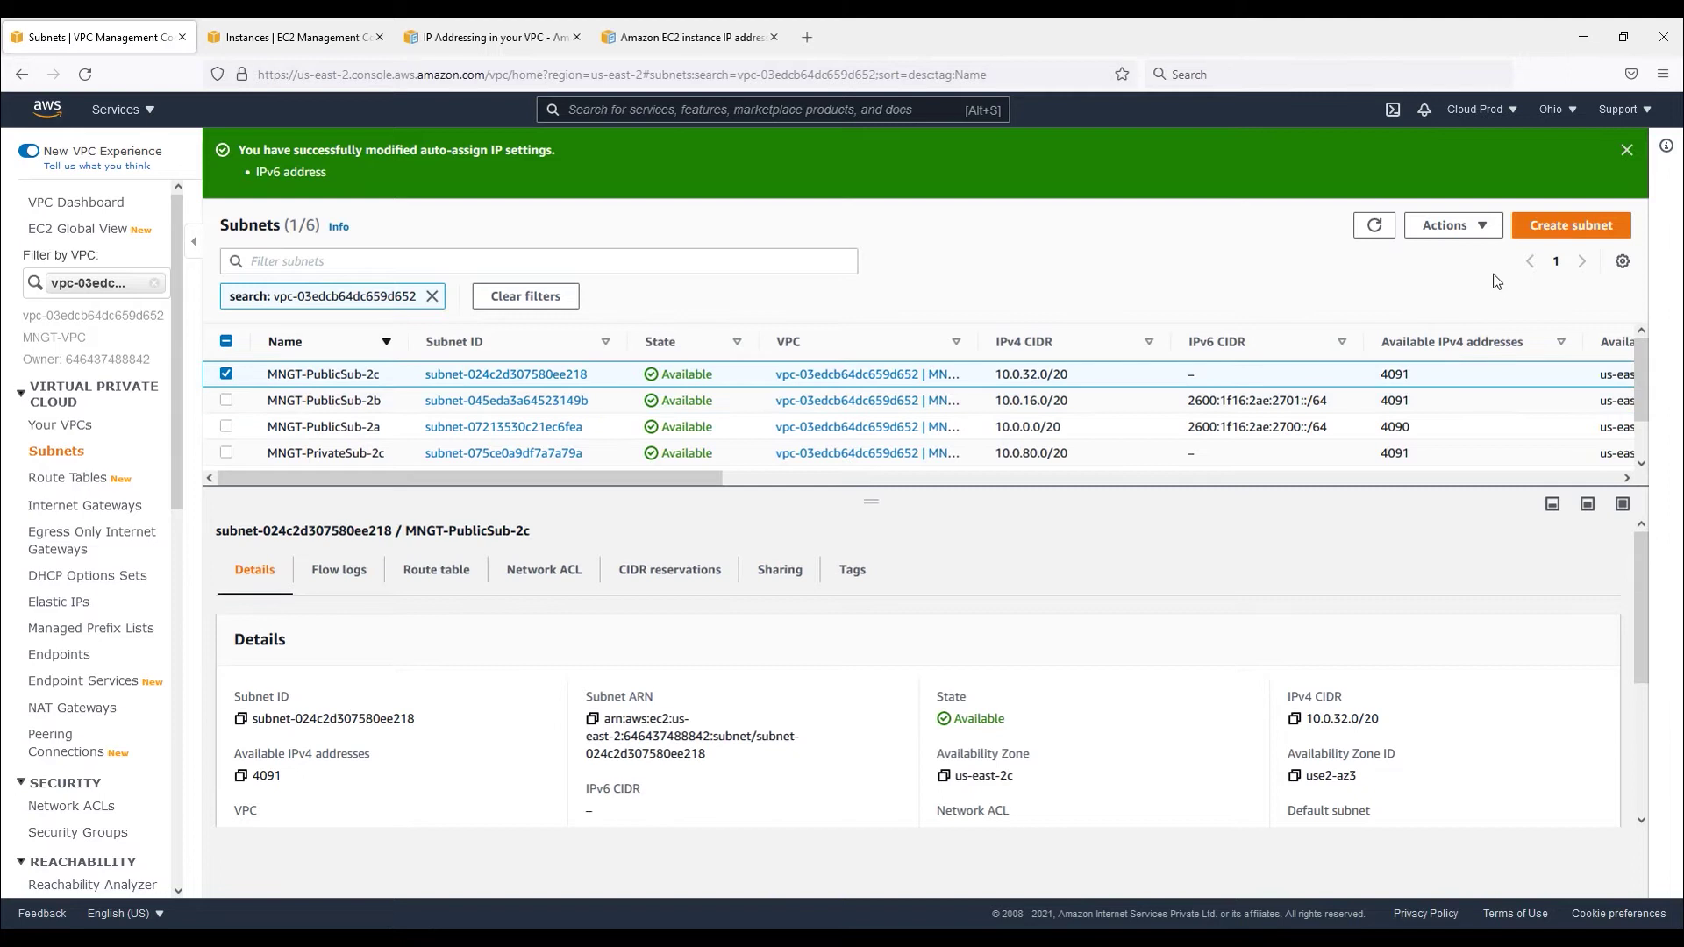
pyautogui.click(1481, 226)
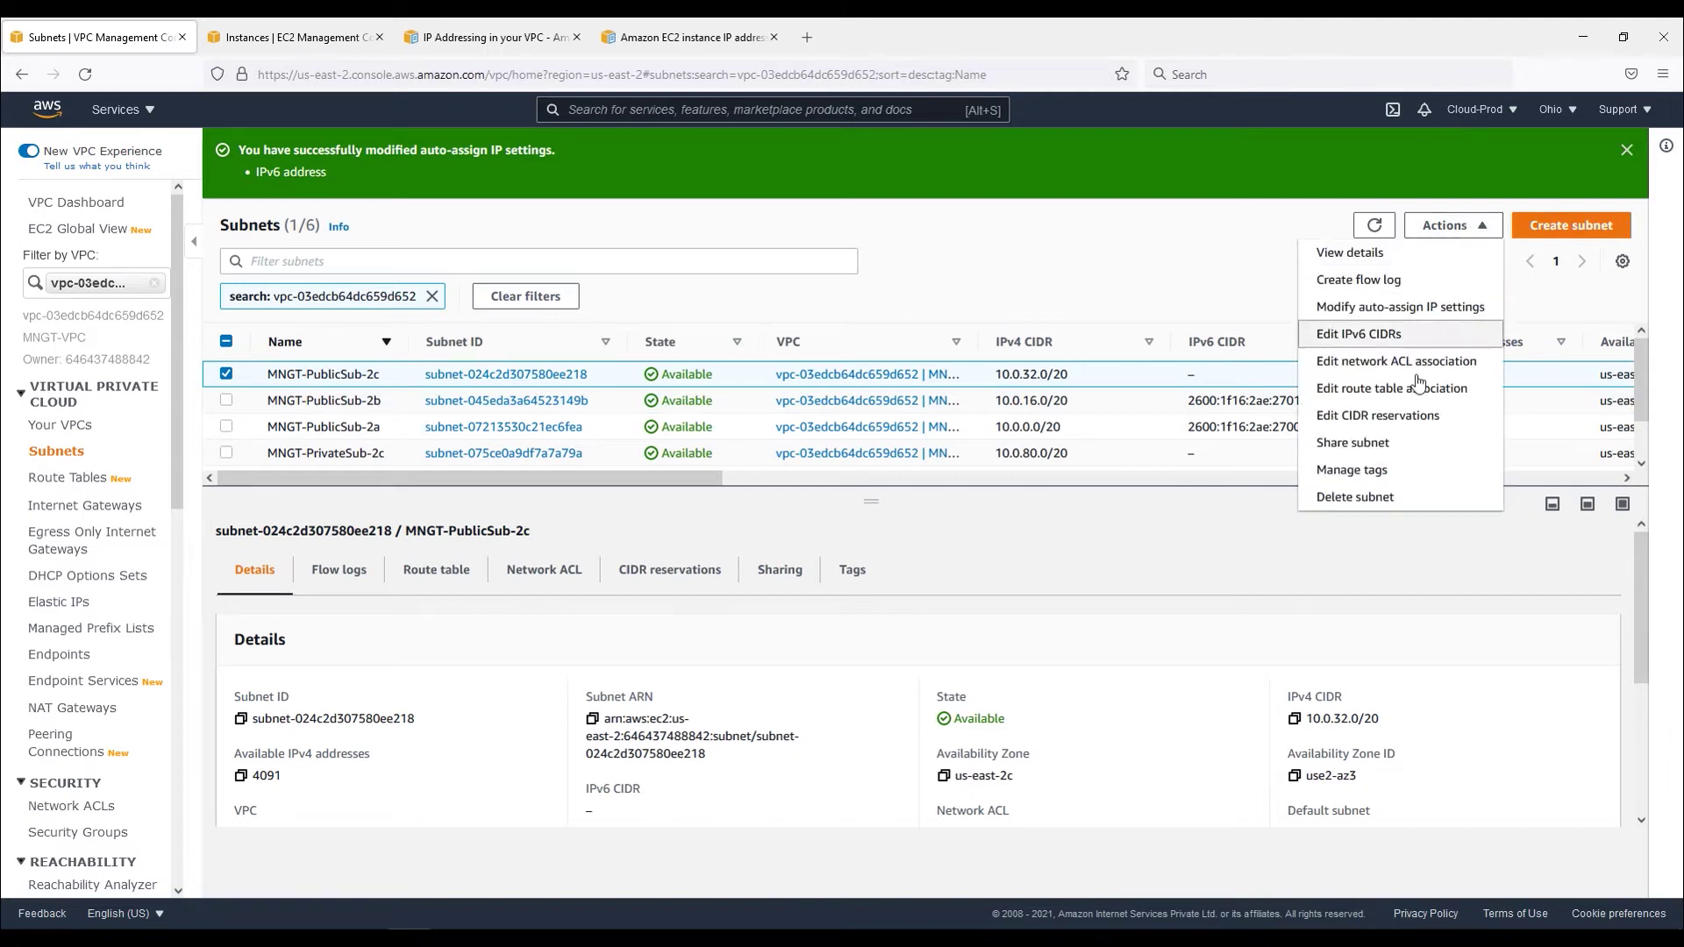
pyautogui.click(1395, 335)
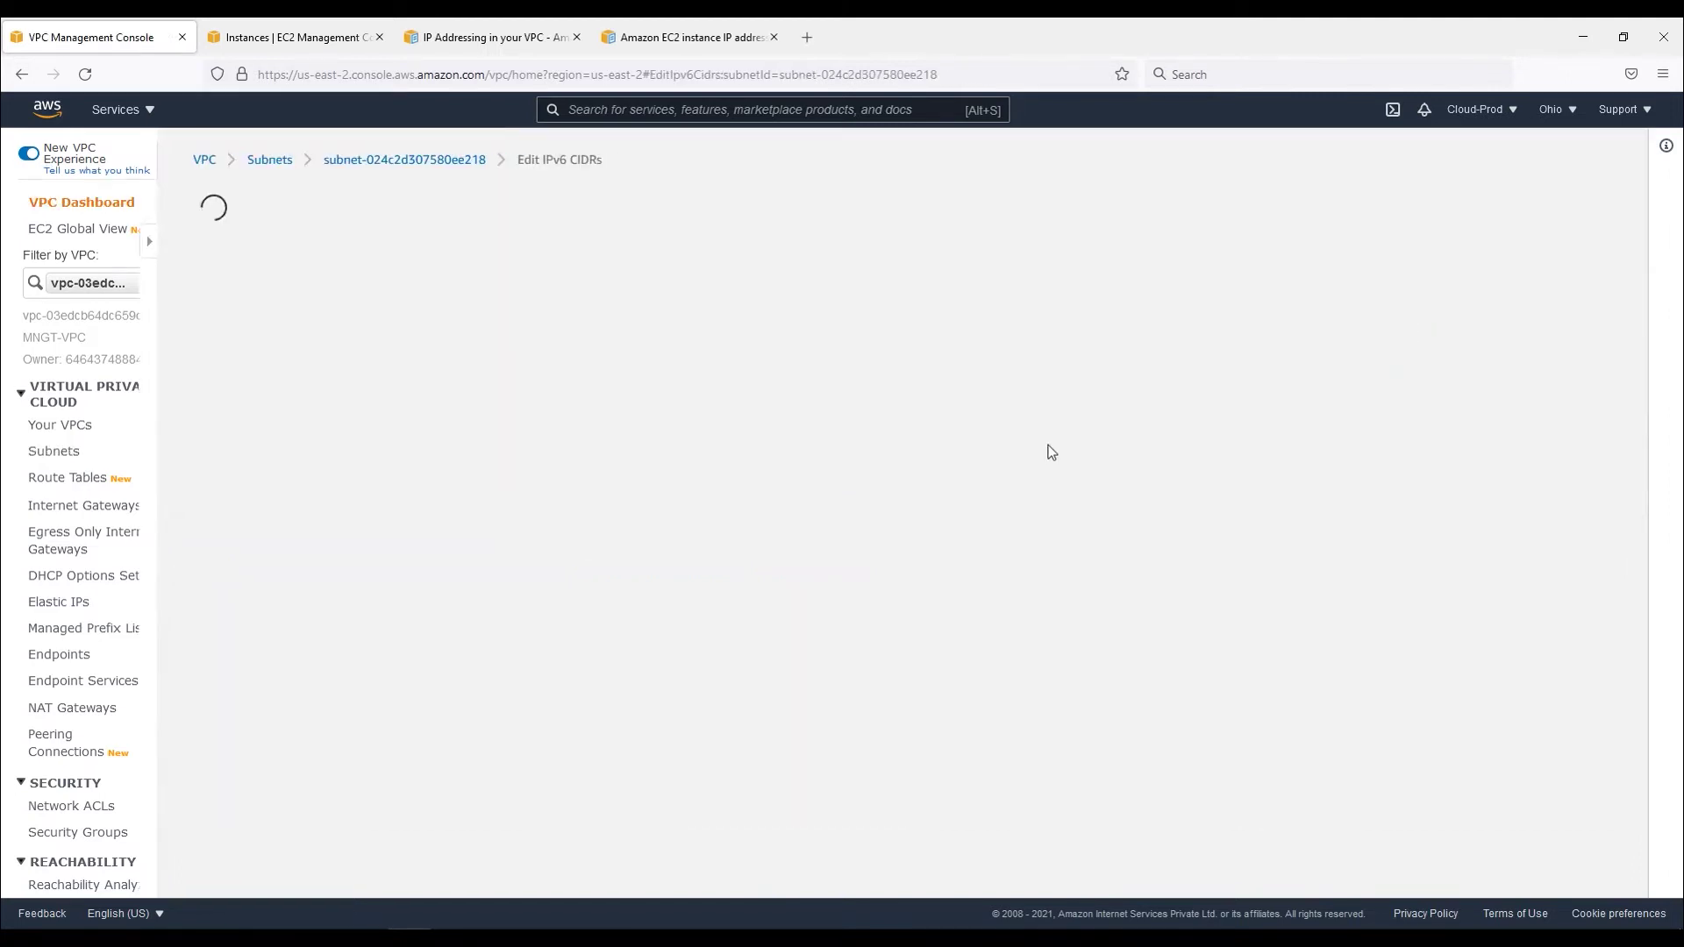
pyautogui.click(73, 579)
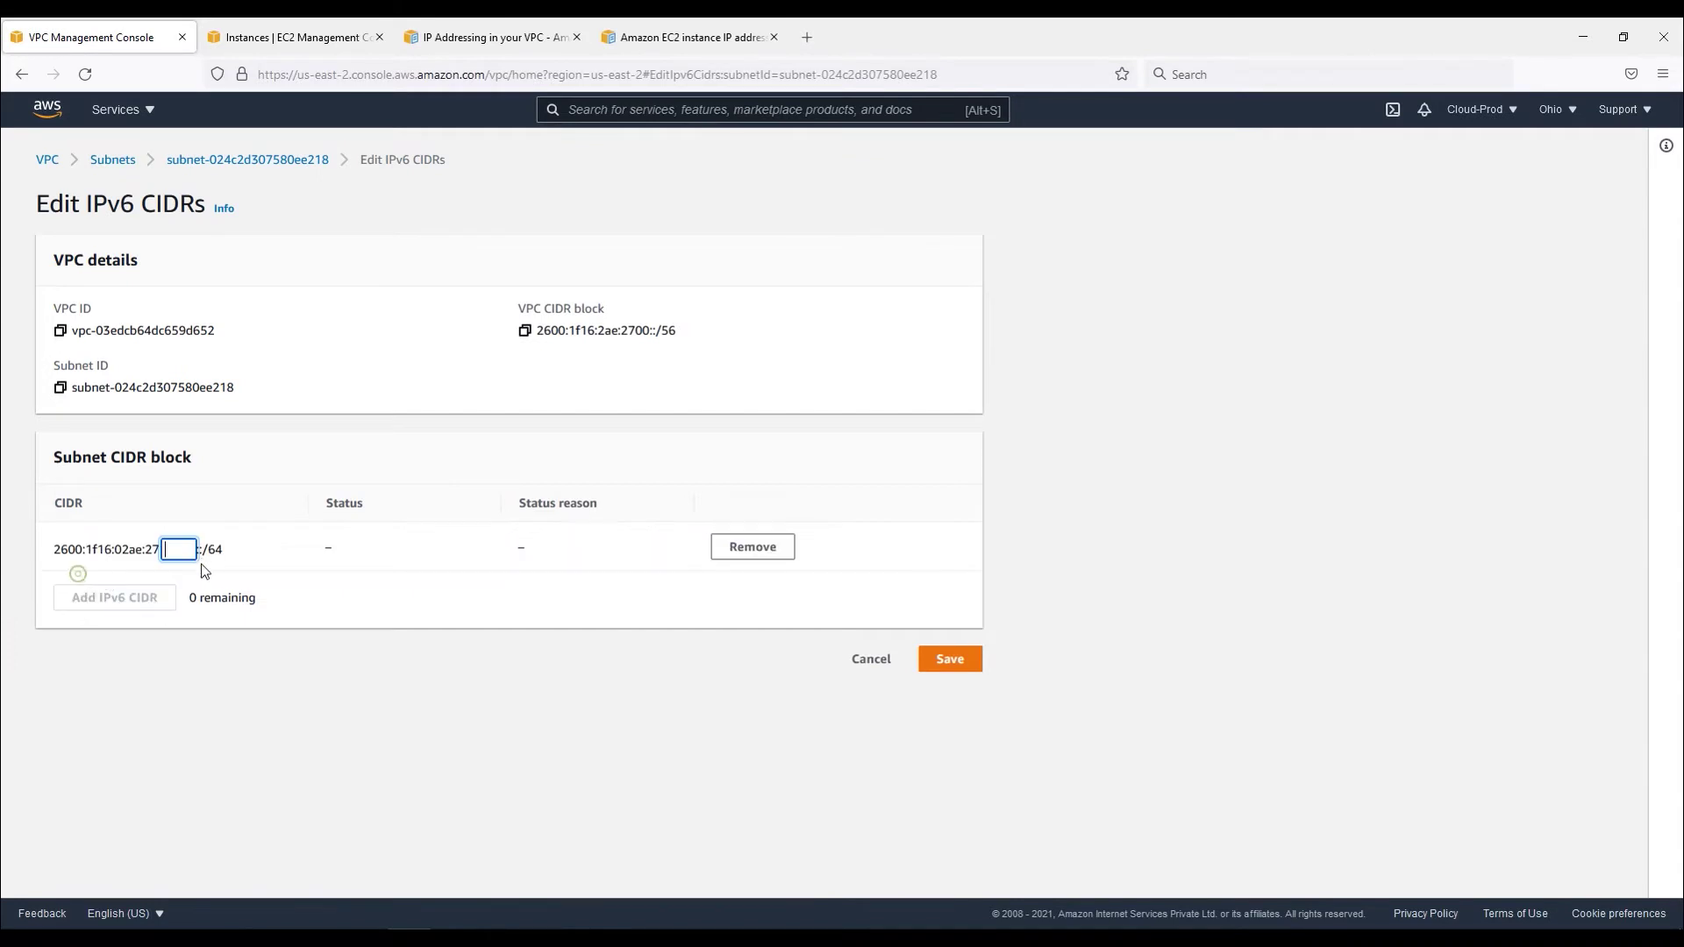
pyautogui.click(188, 549)
pyautogui.press('BackSpace')
pyautogui.click(942, 668)
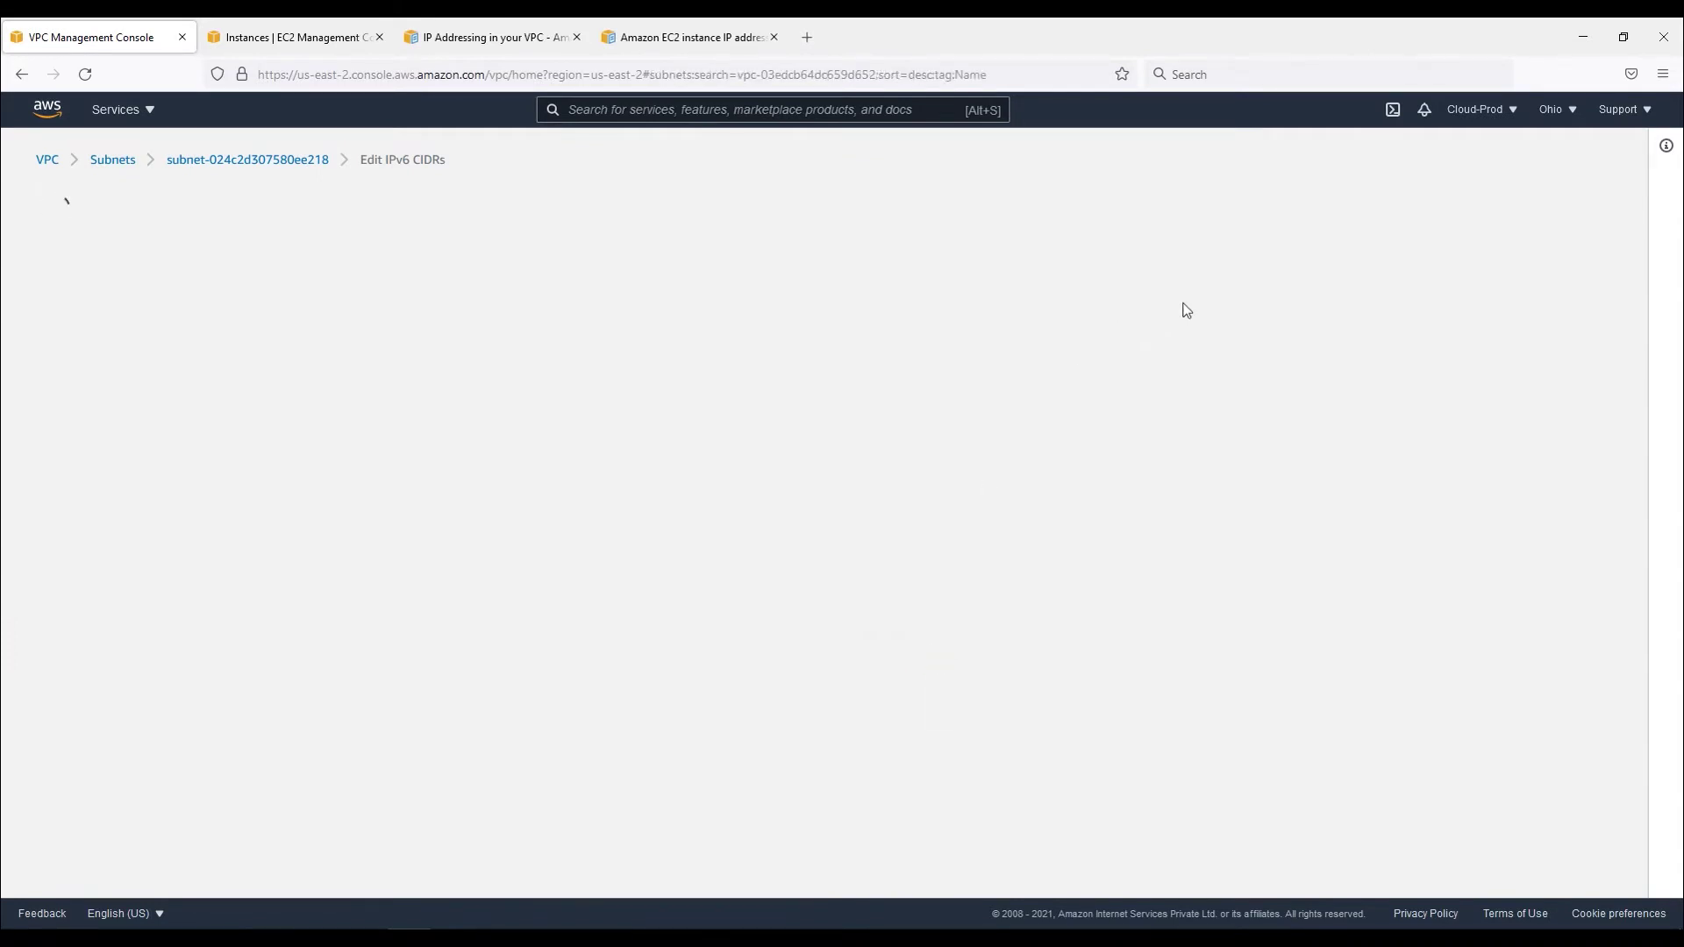
# Enable auto-assignment of IPv6 addresses for MNGT-PublicSub-2c, save the setting and deselect the subnet.
pyautogui.click(1482, 211)
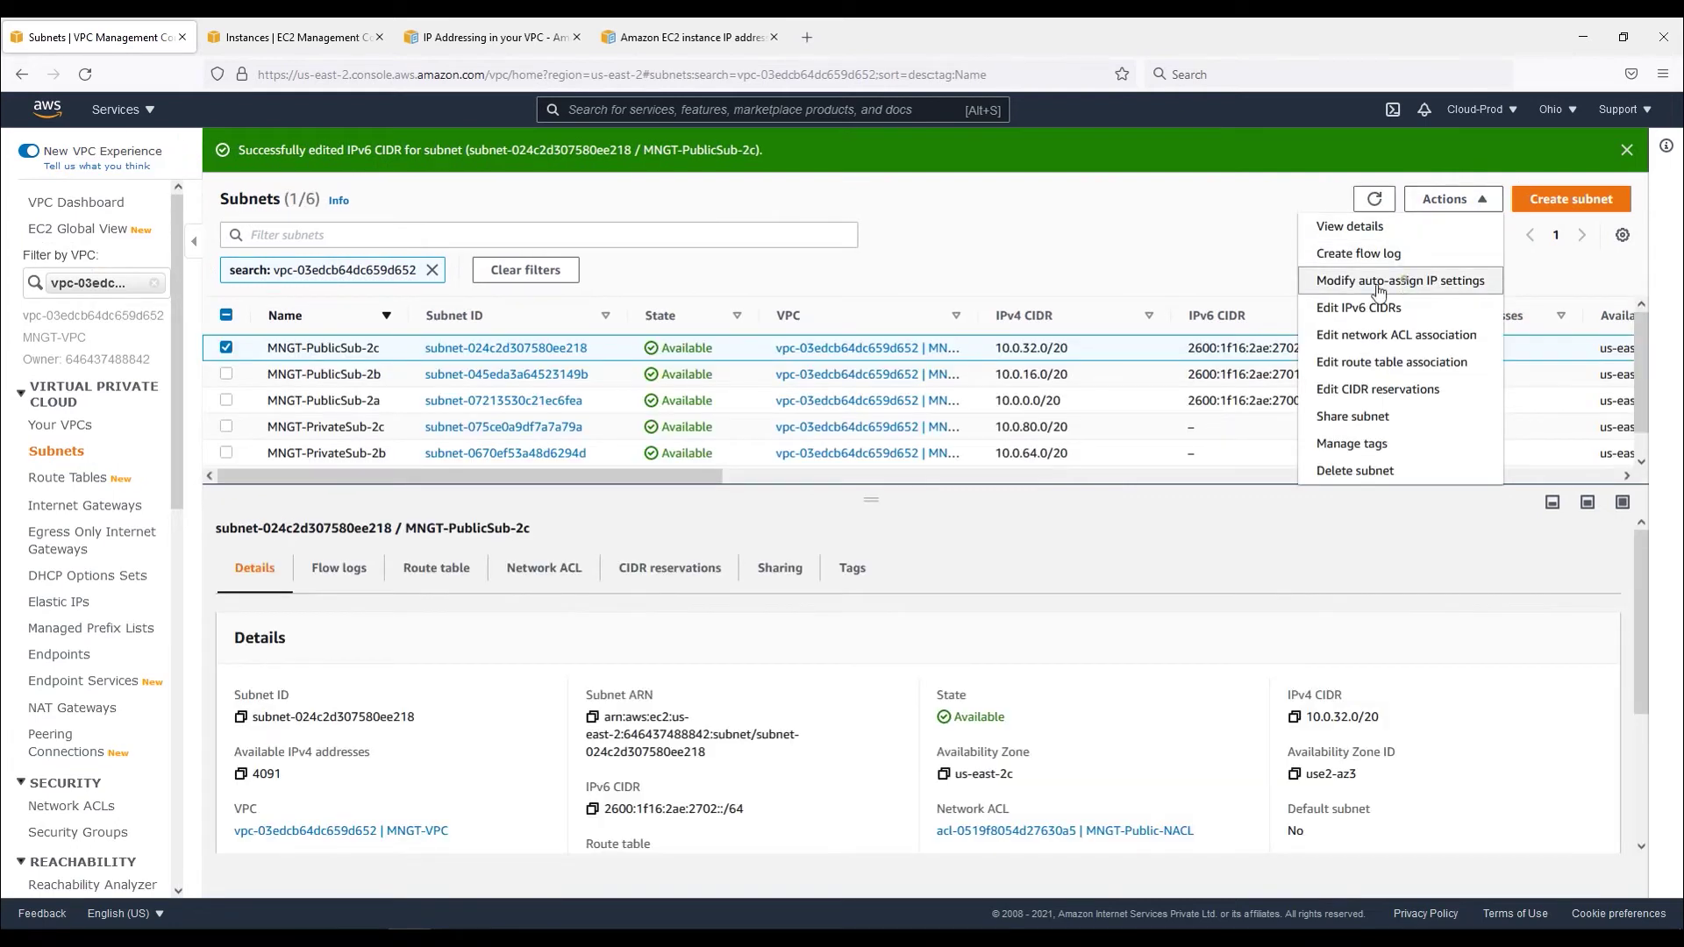
pyautogui.click(1403, 277)
pyautogui.click(146, 562)
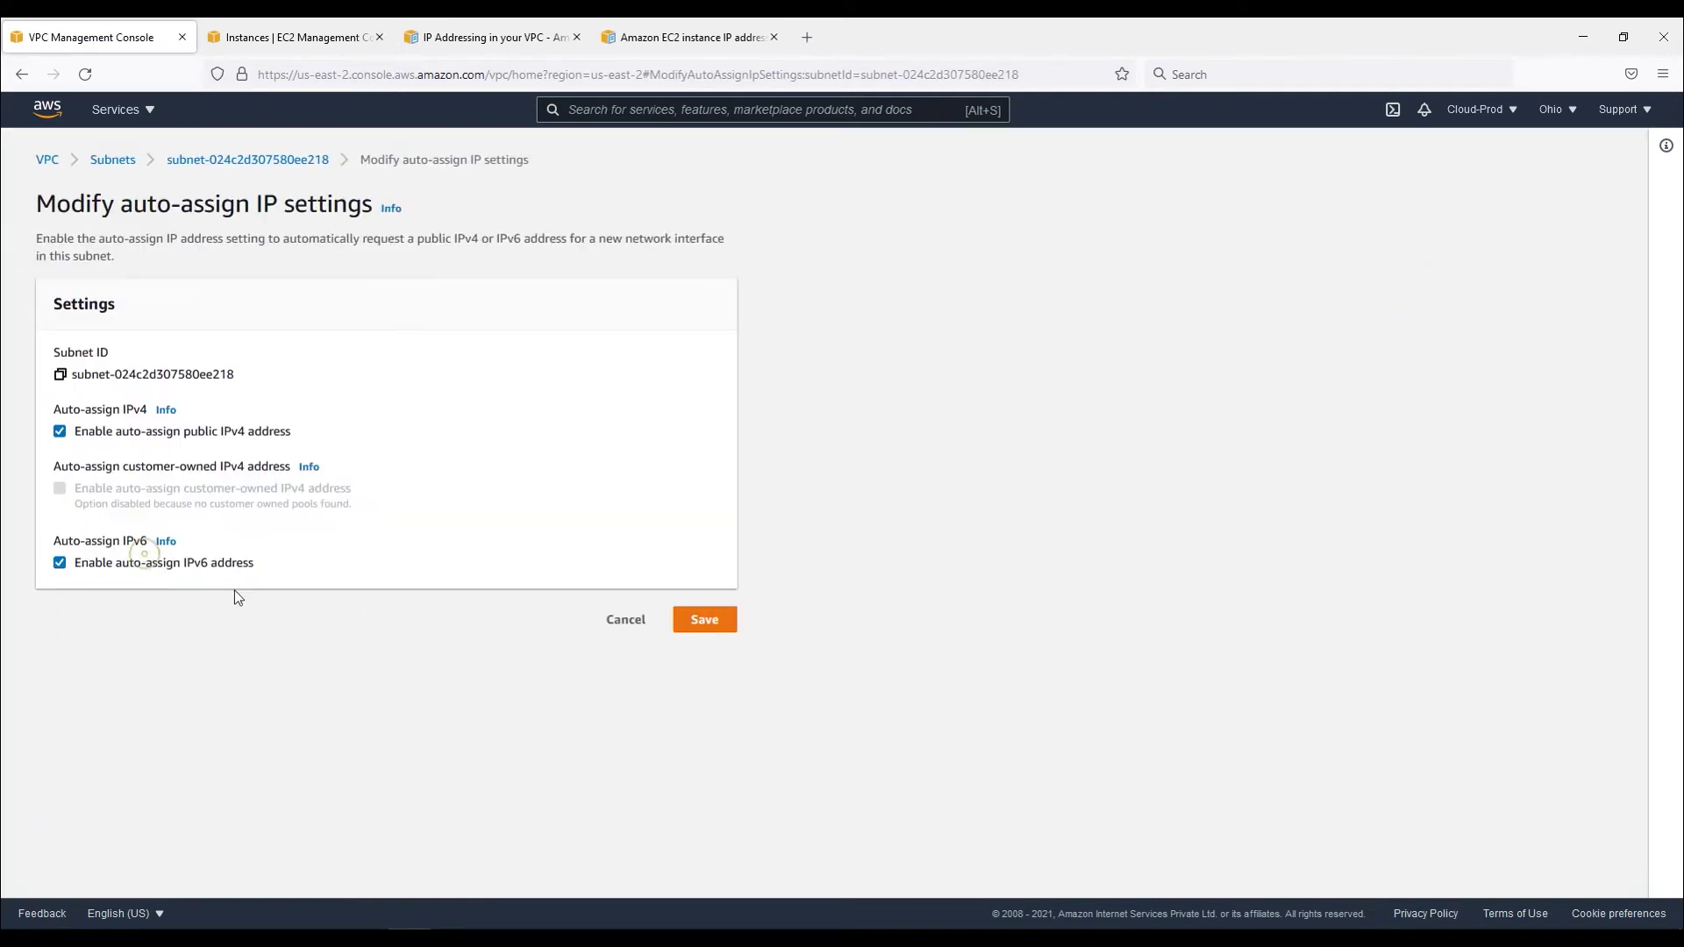
pyautogui.click(703, 622)
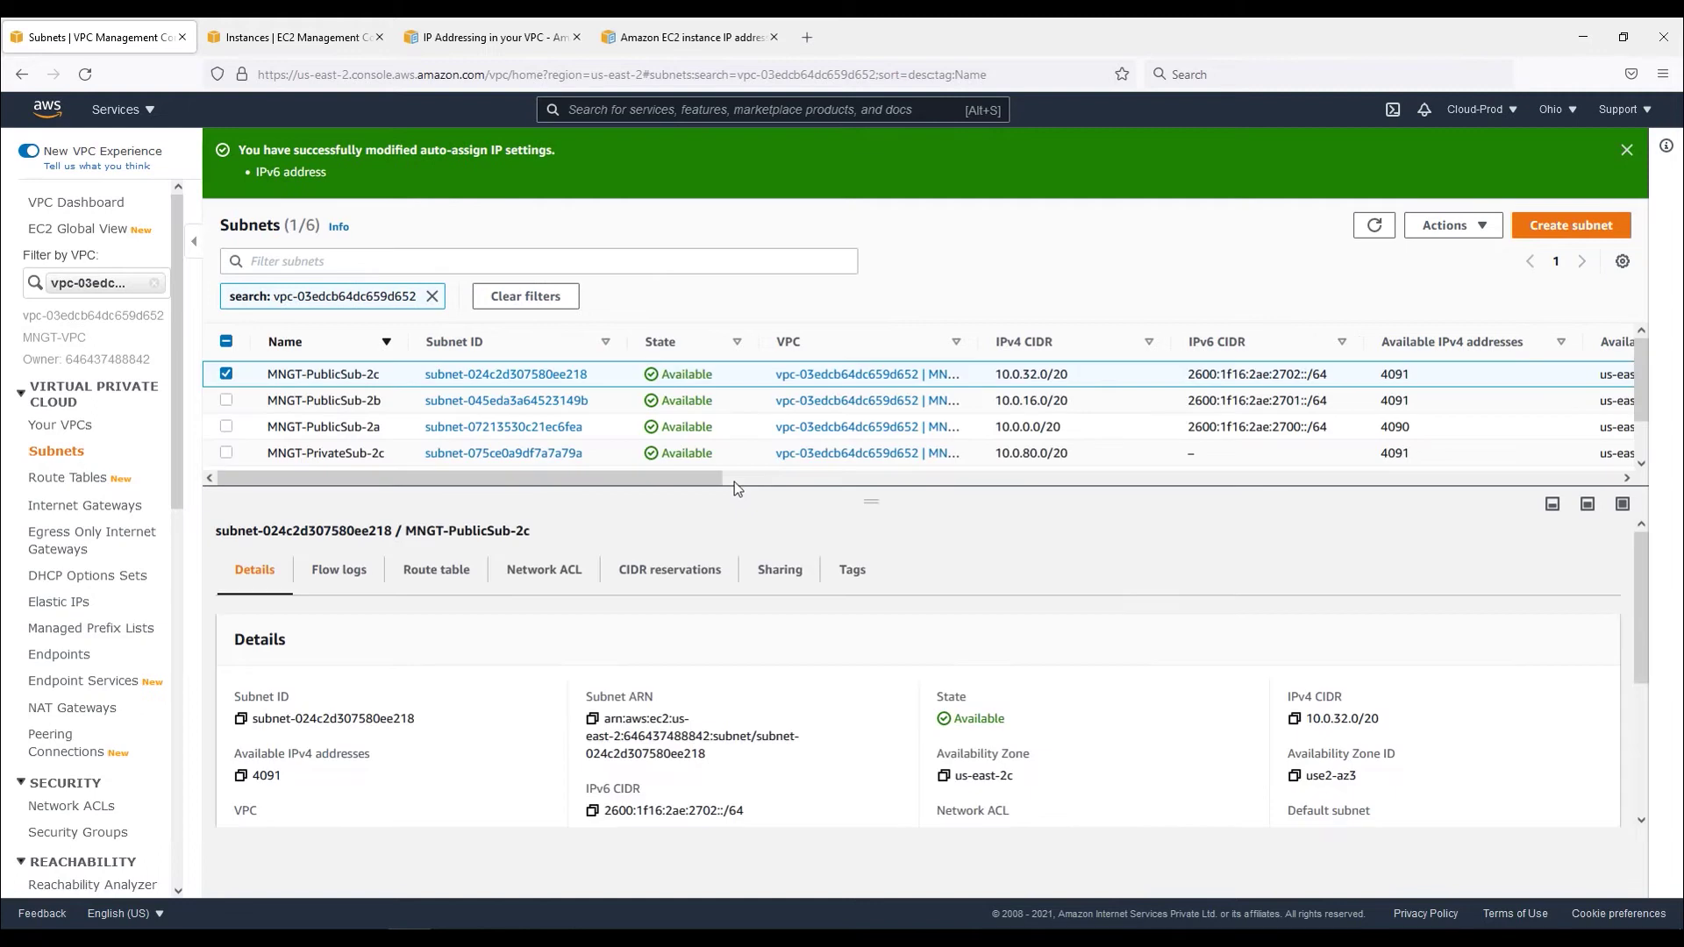
pyautogui.moveTo(1241, 388); pyautogui.dragTo(1329, 397)
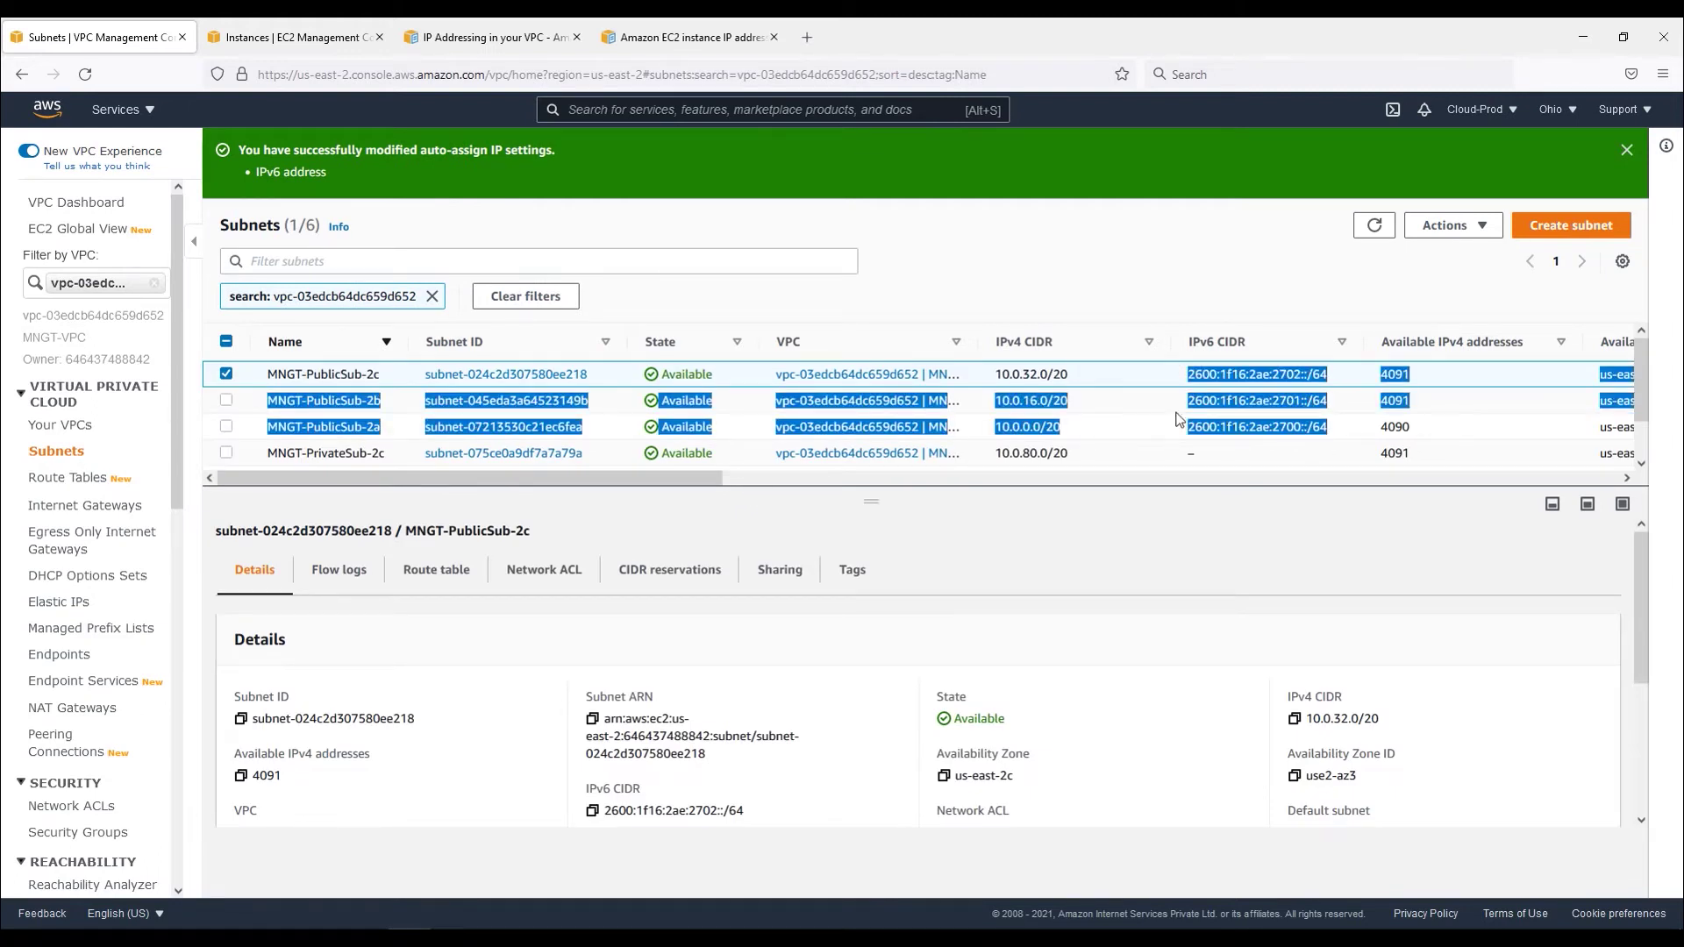
pyautogui.click(227, 375)
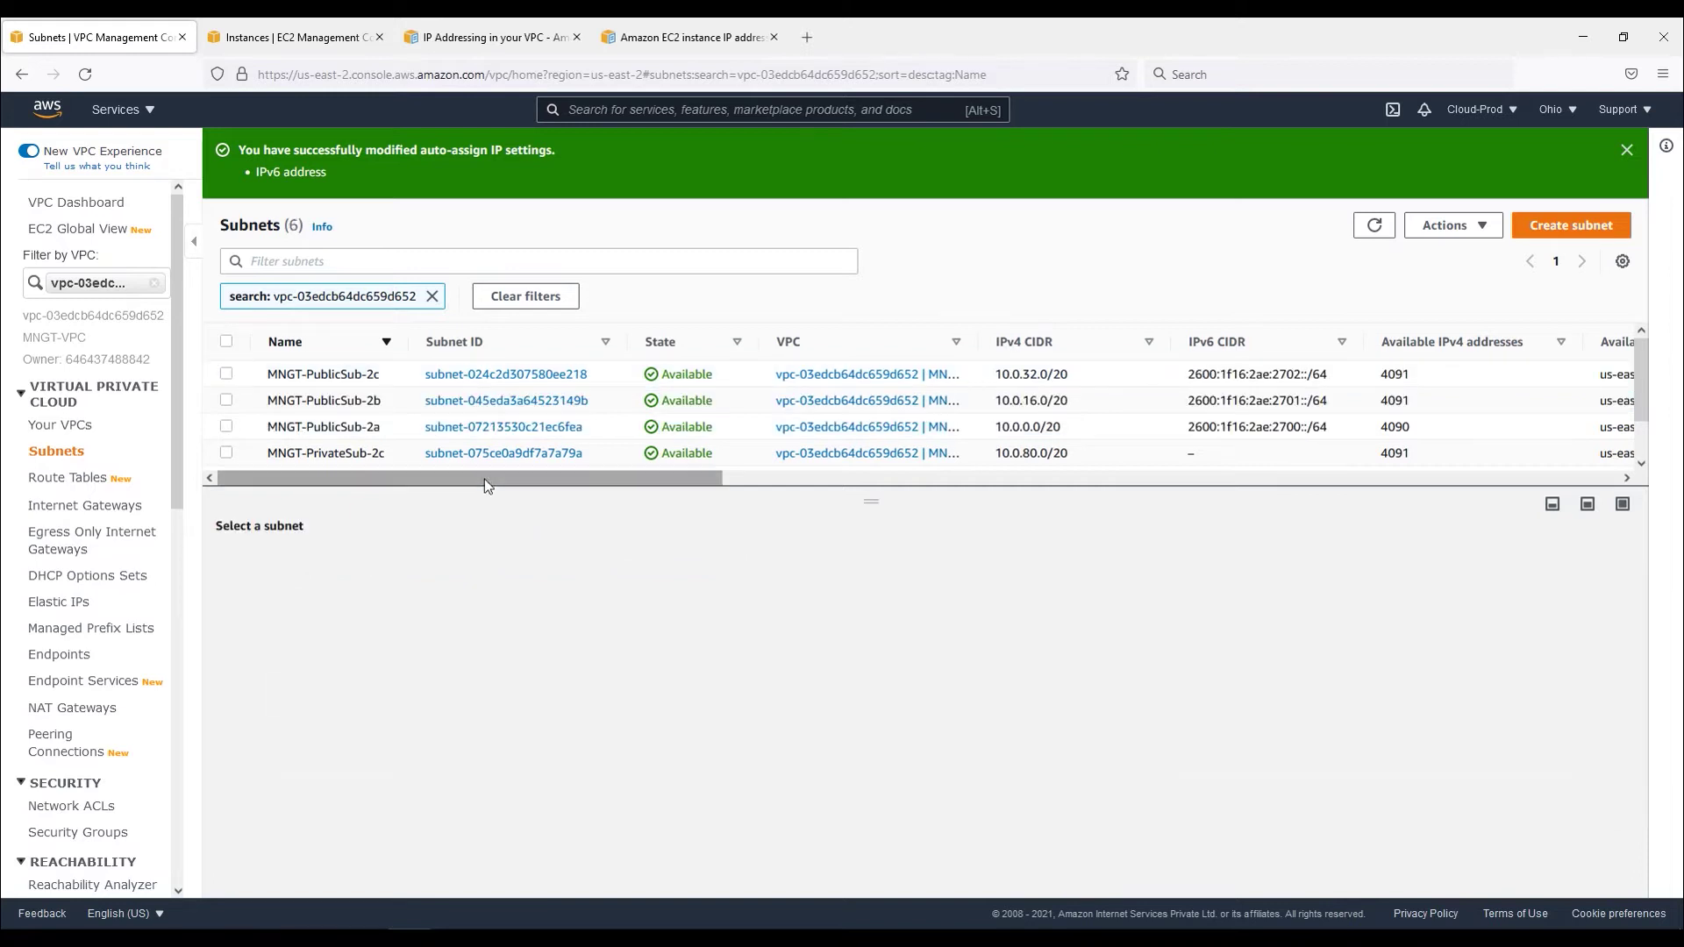
# Check the details of MNGT-PrivateSub-2a, add an IPv6 CIDR with subnet value 03 to it and save.
pyautogui.moveTo(852, 515); pyautogui.dragTo(875, 581)
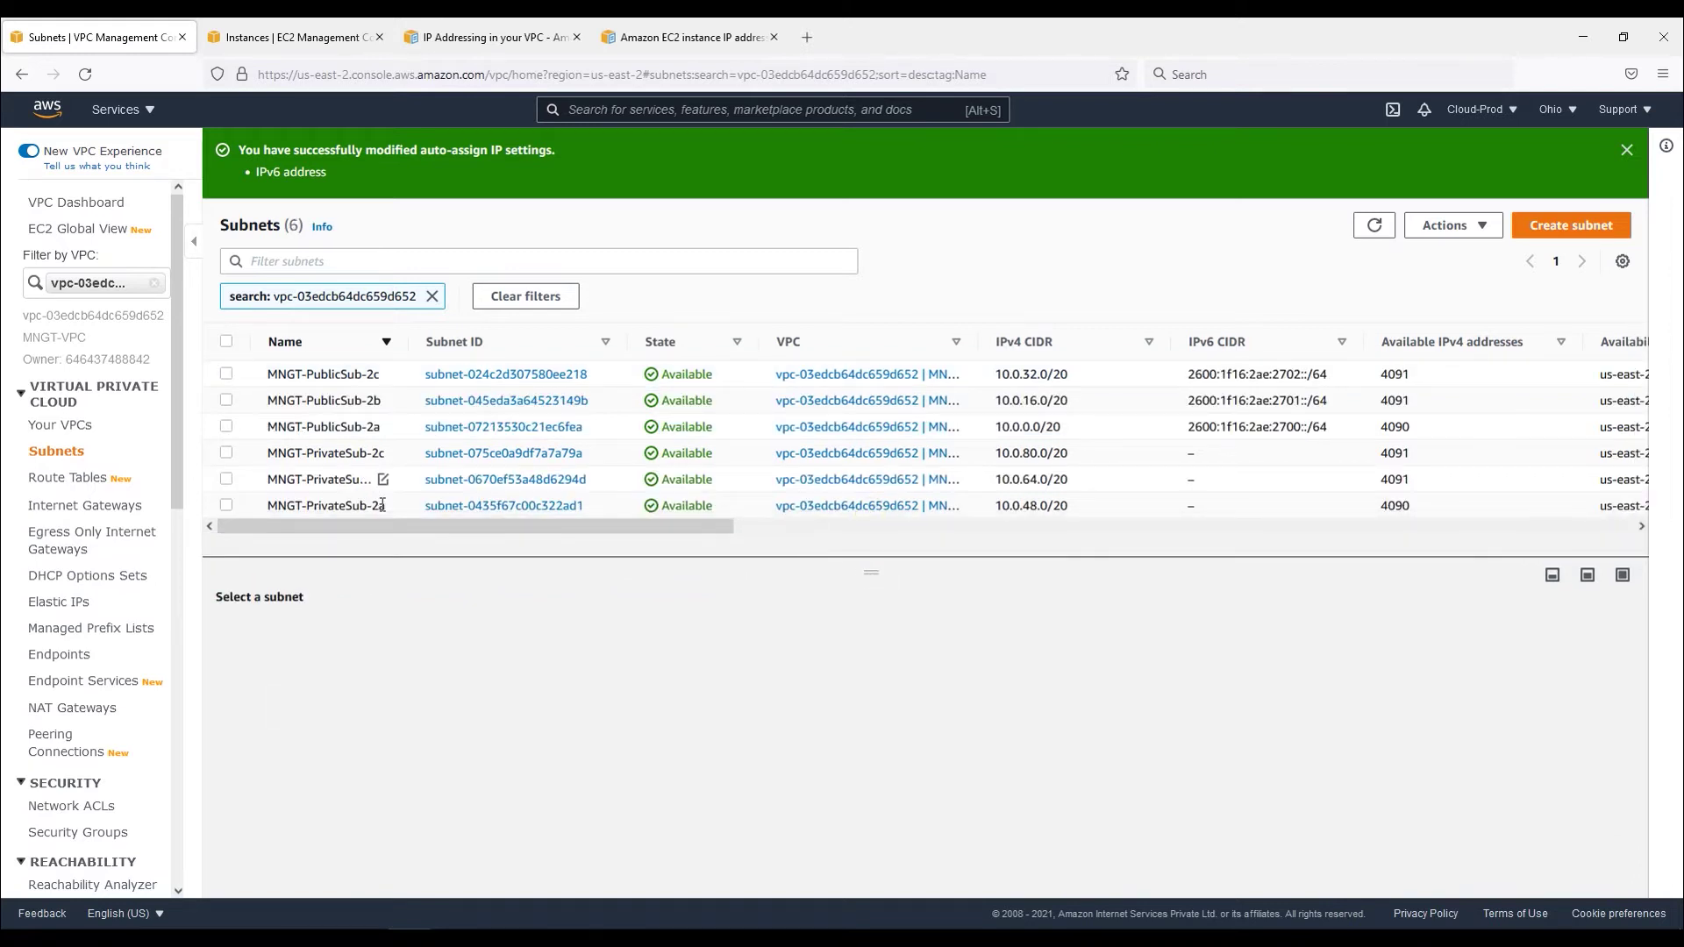
pyautogui.click(343, 511)
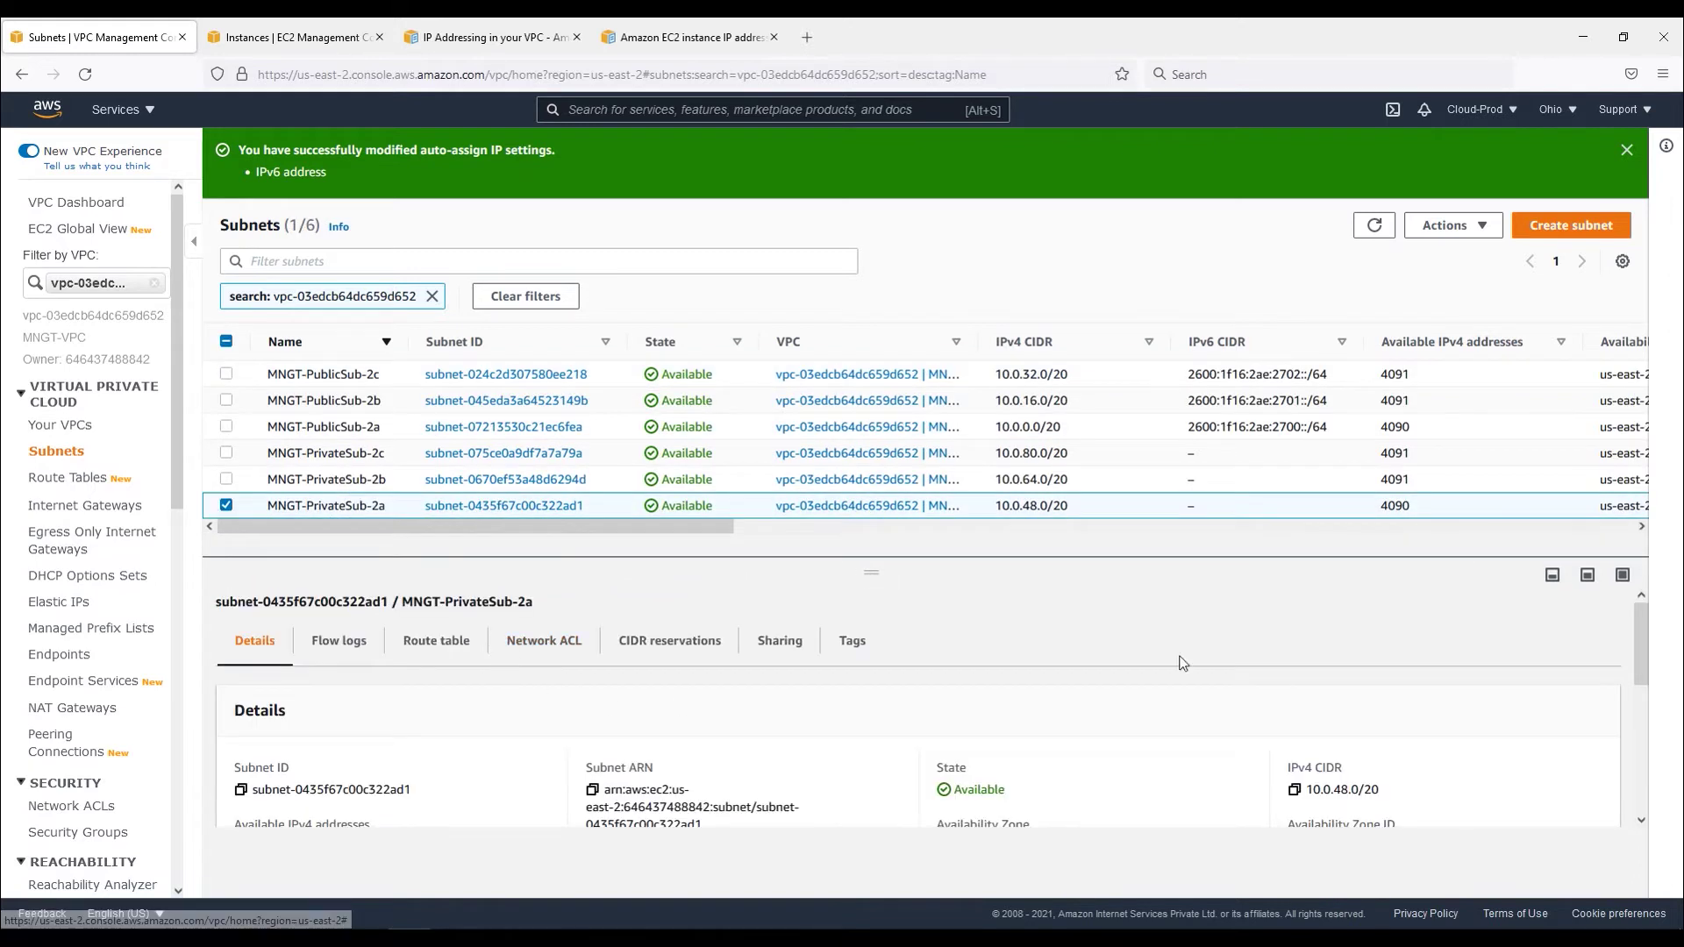
pyautogui.scroll(-5, 784, 788)
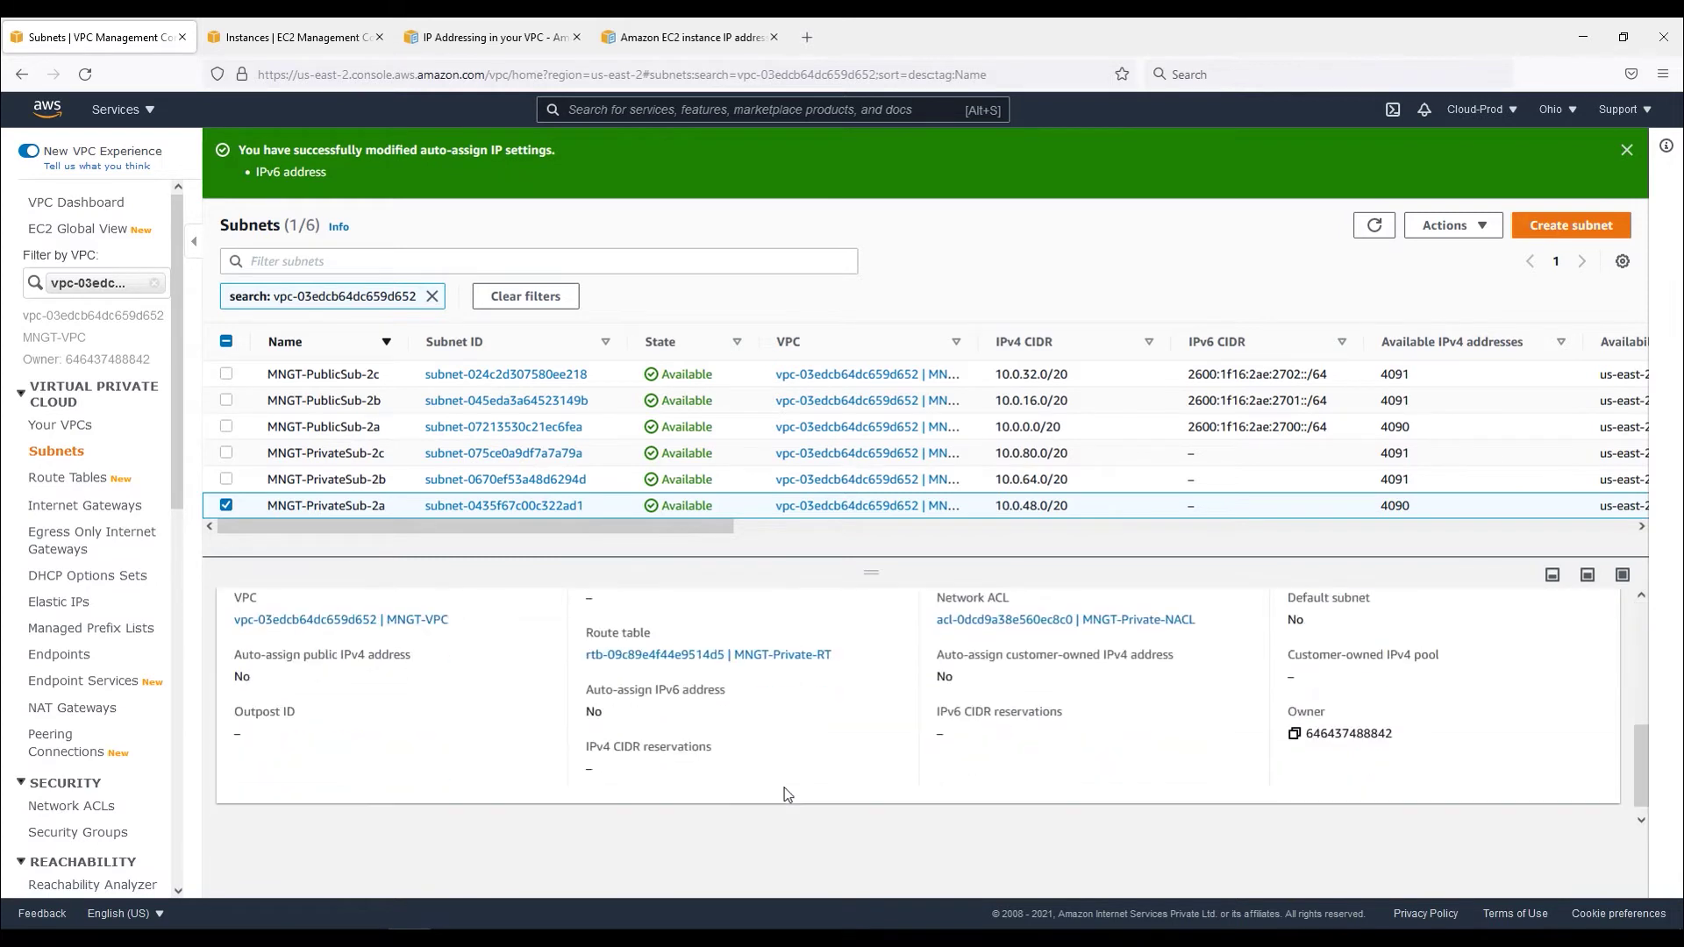
pyautogui.scroll(2, 1078, 779)
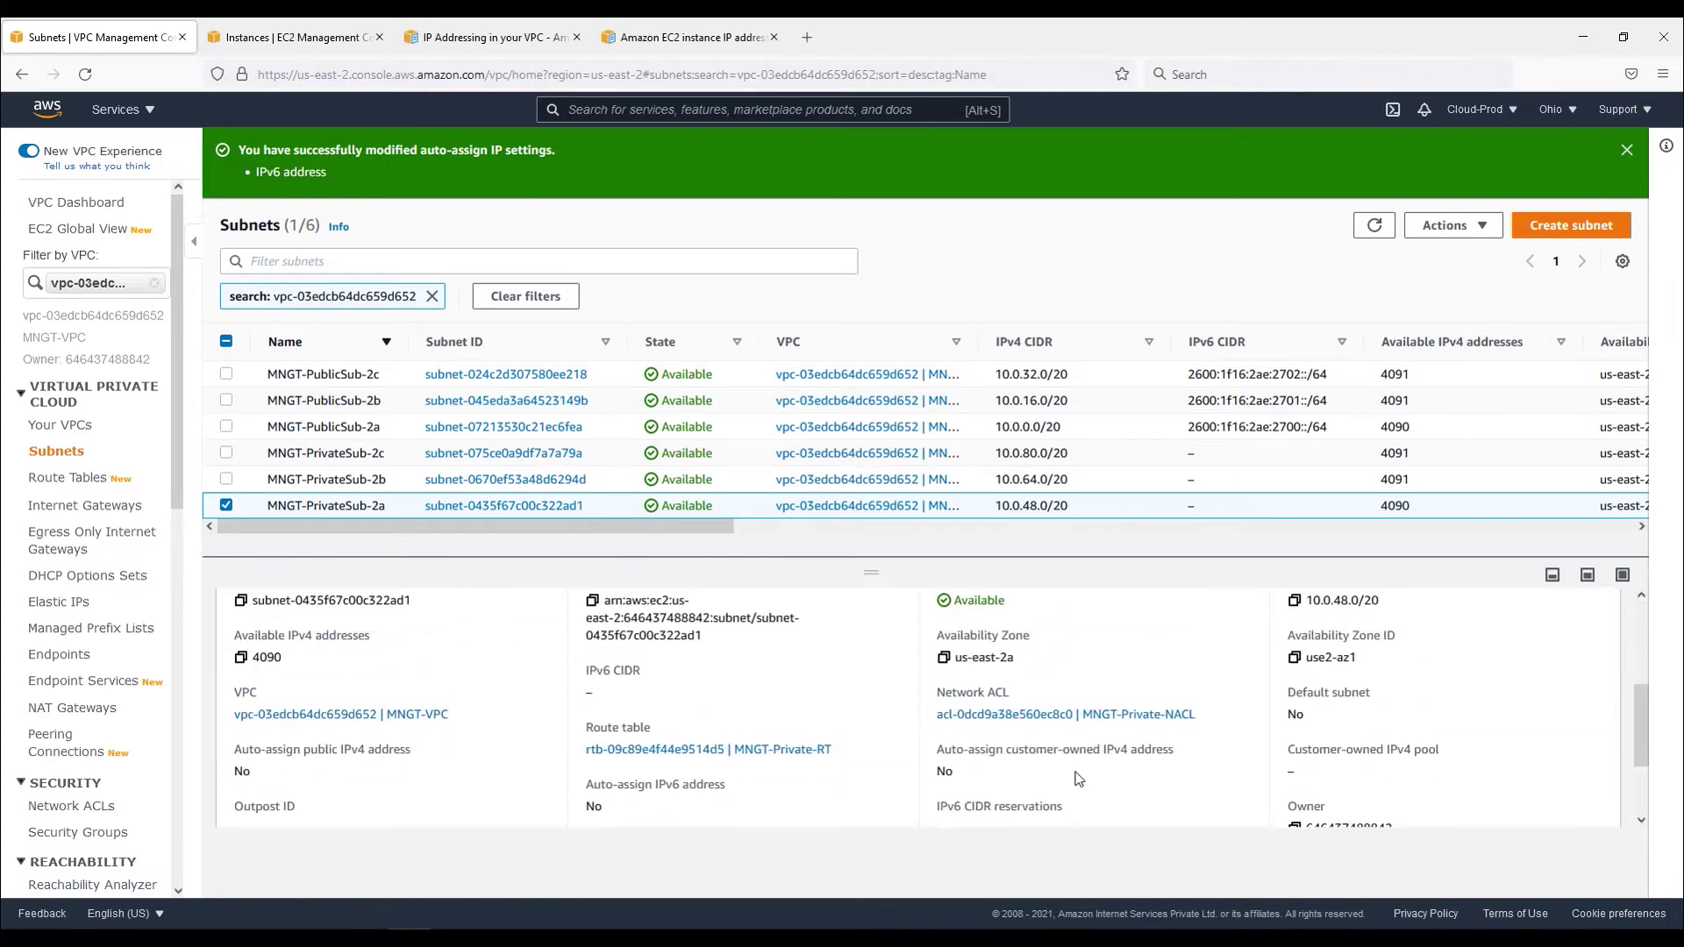
pyautogui.scroll(4, 1079, 779)
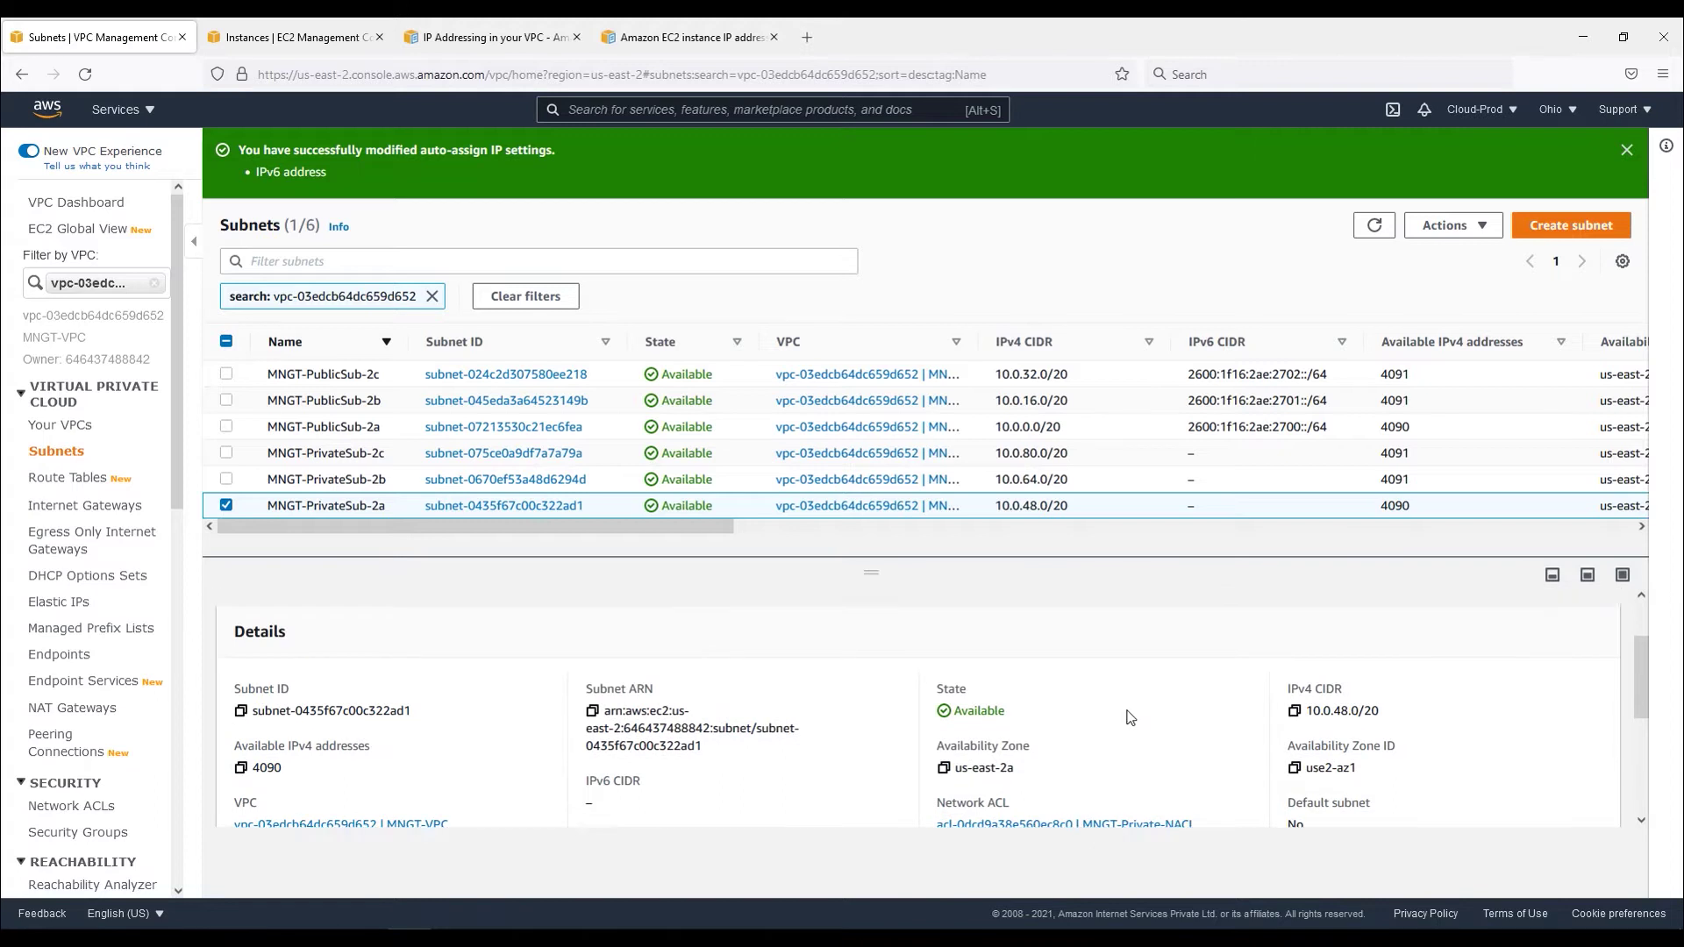
pyautogui.click(1627, 150)
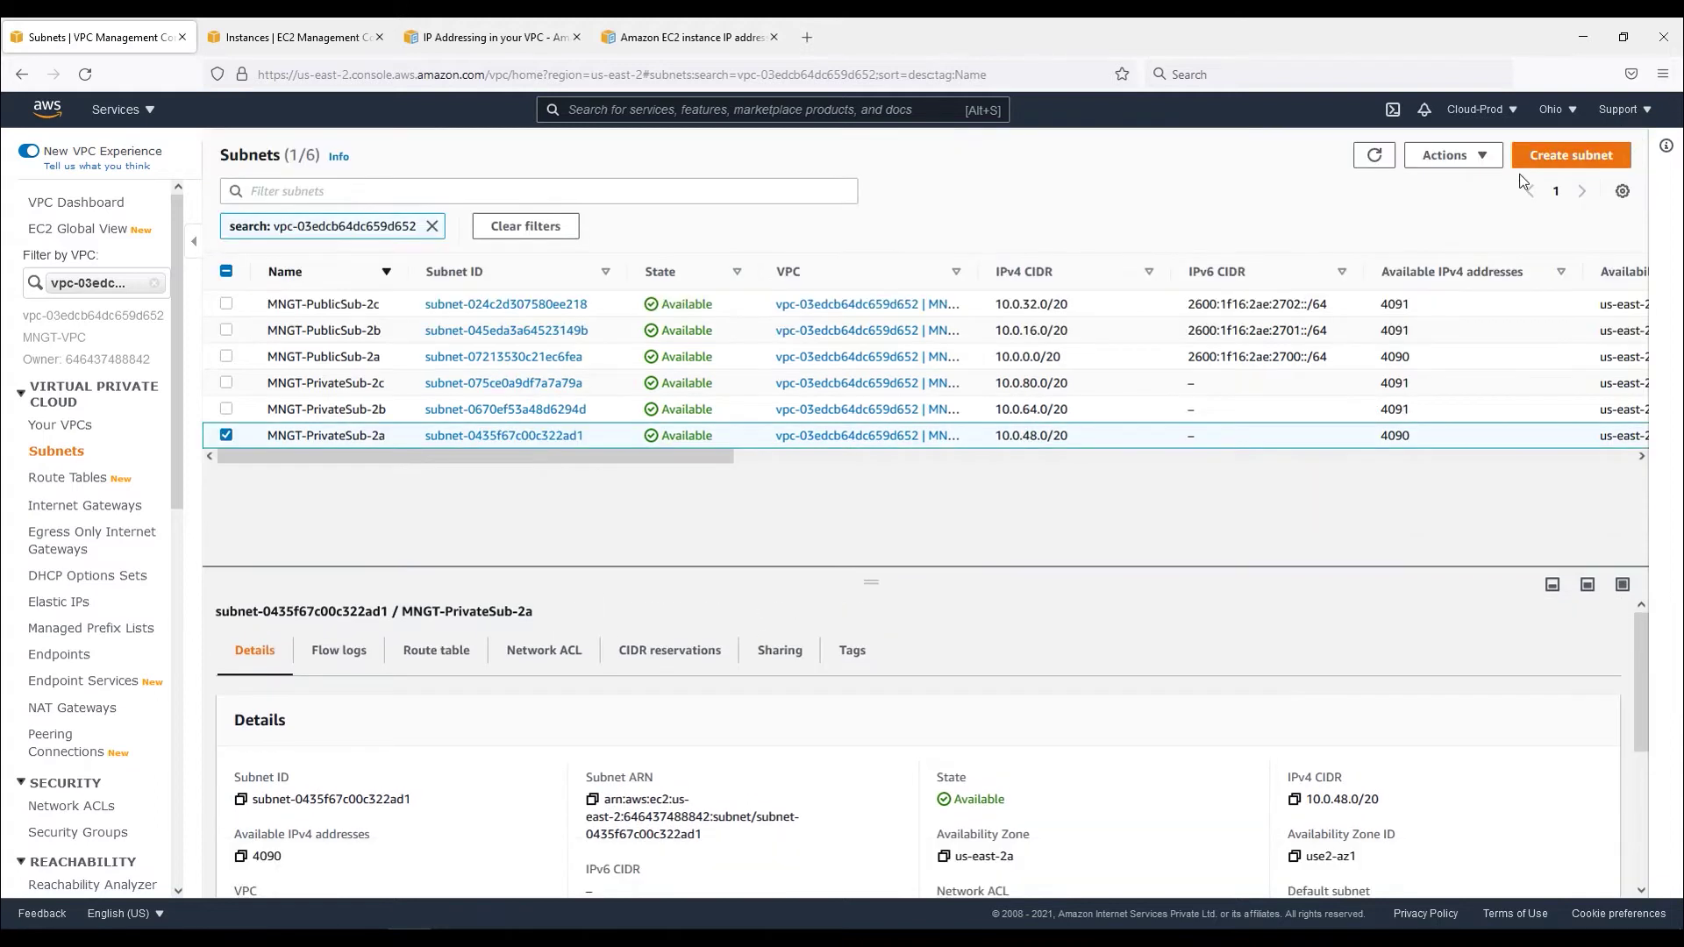
pyautogui.click(1481, 156)
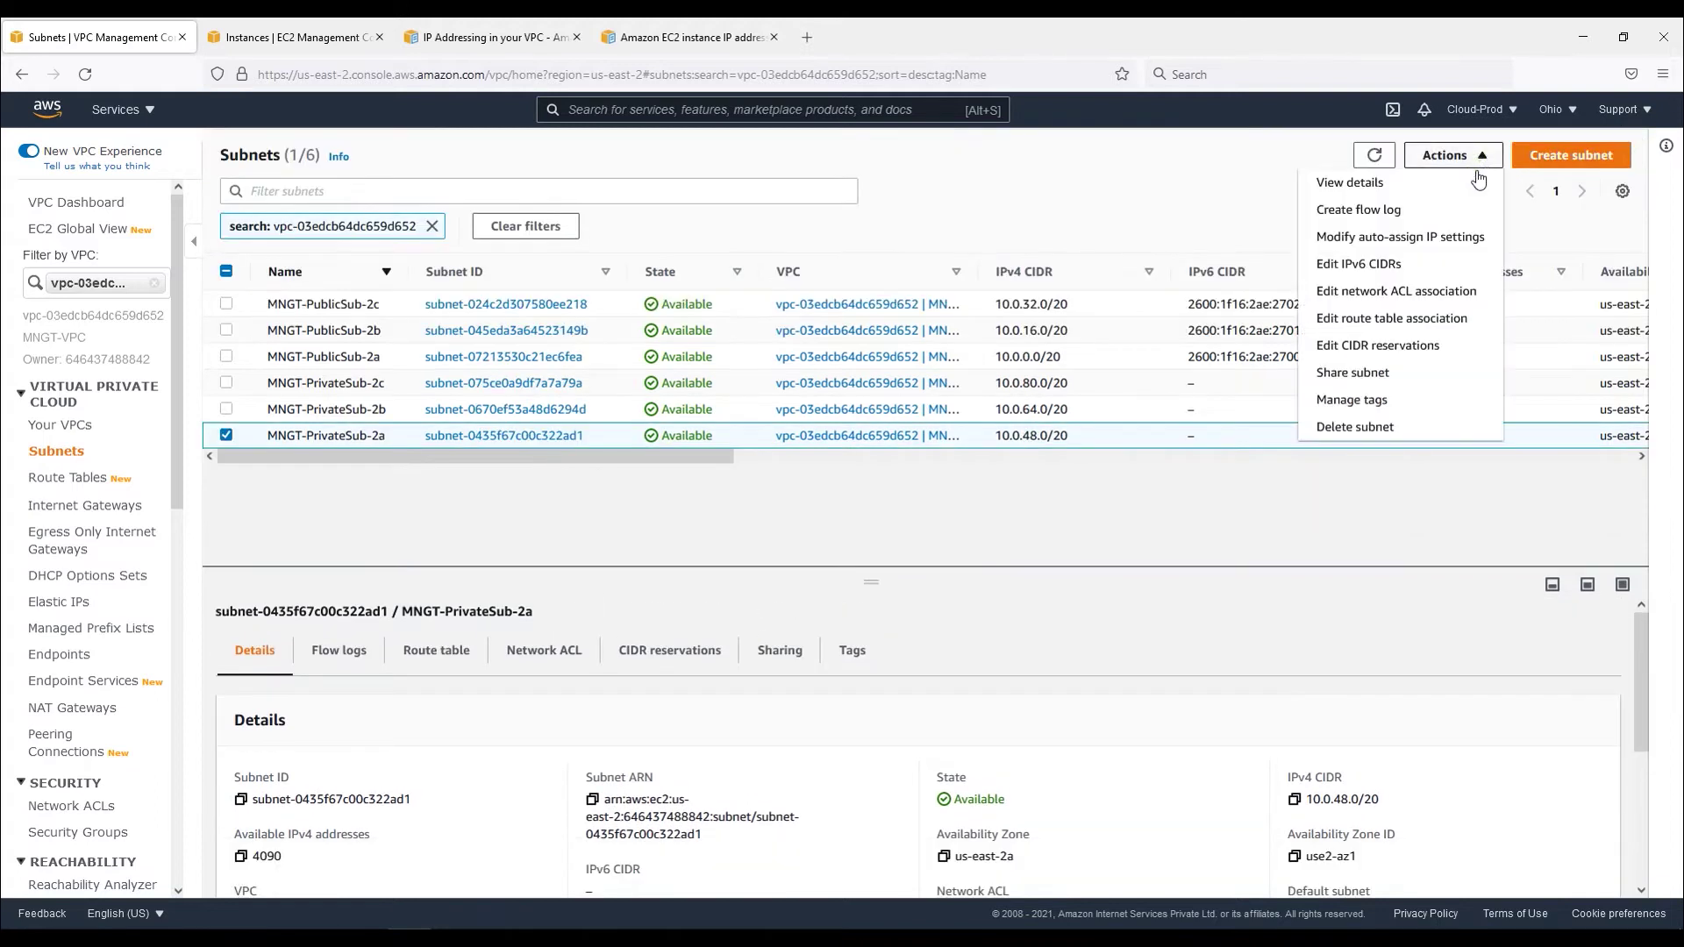
pyautogui.click(1367, 265)
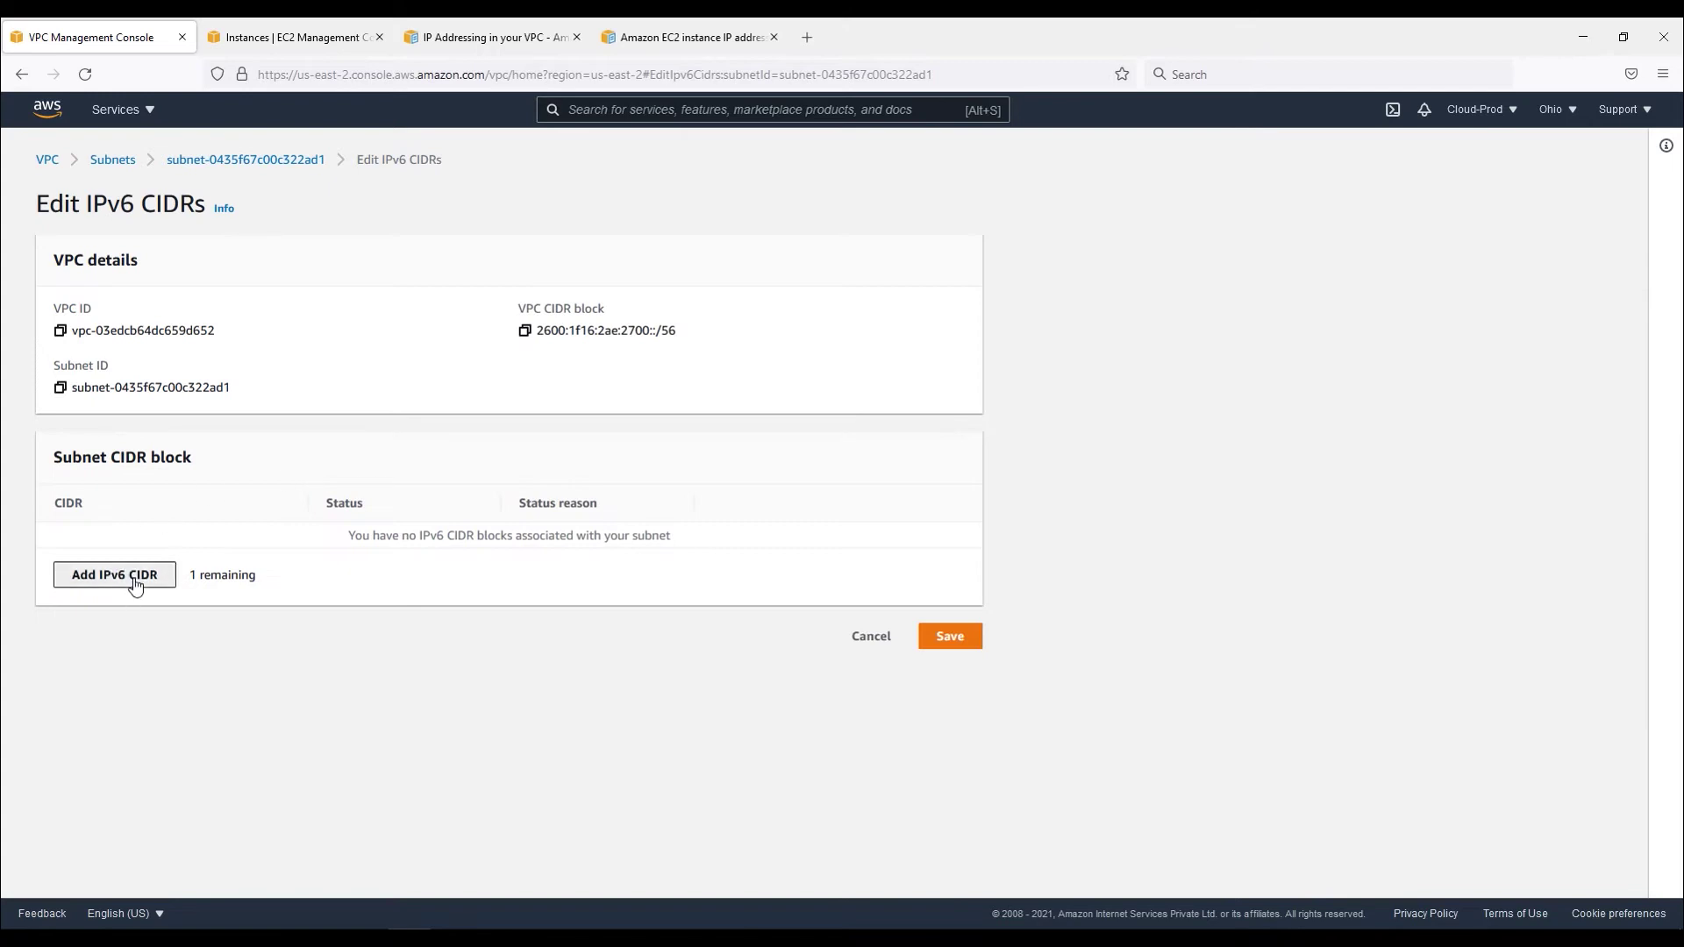
pyautogui.click(133, 579)
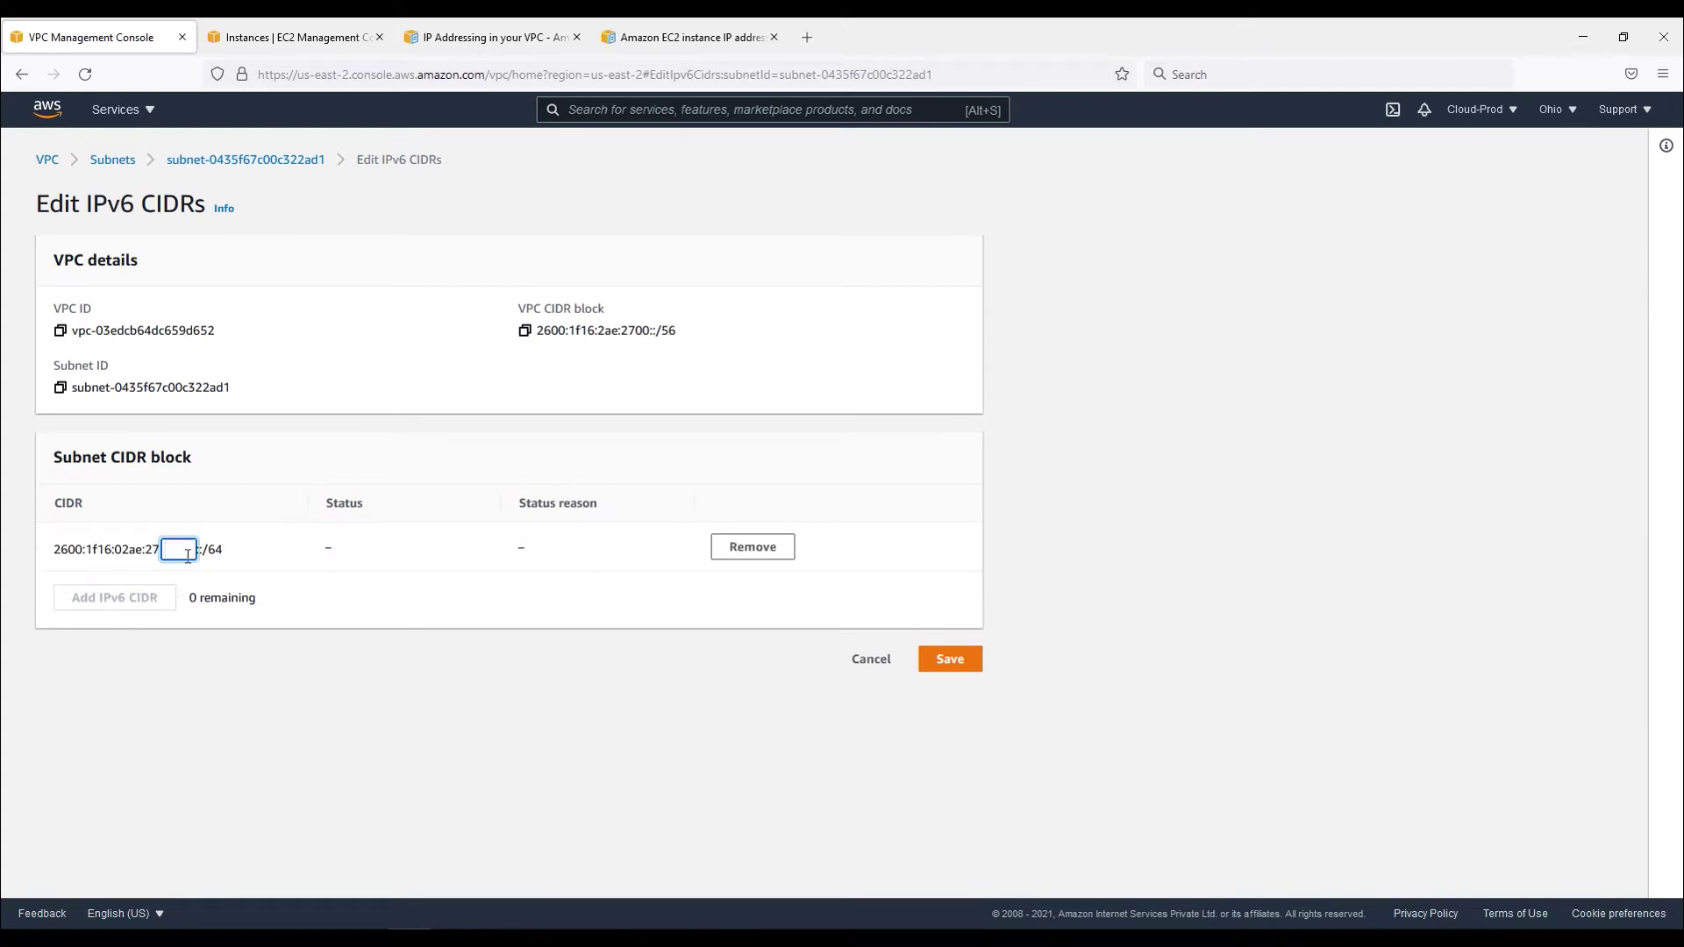
pyautogui.click(182, 553)
pyautogui.write('03')
pyautogui.click(961, 667)
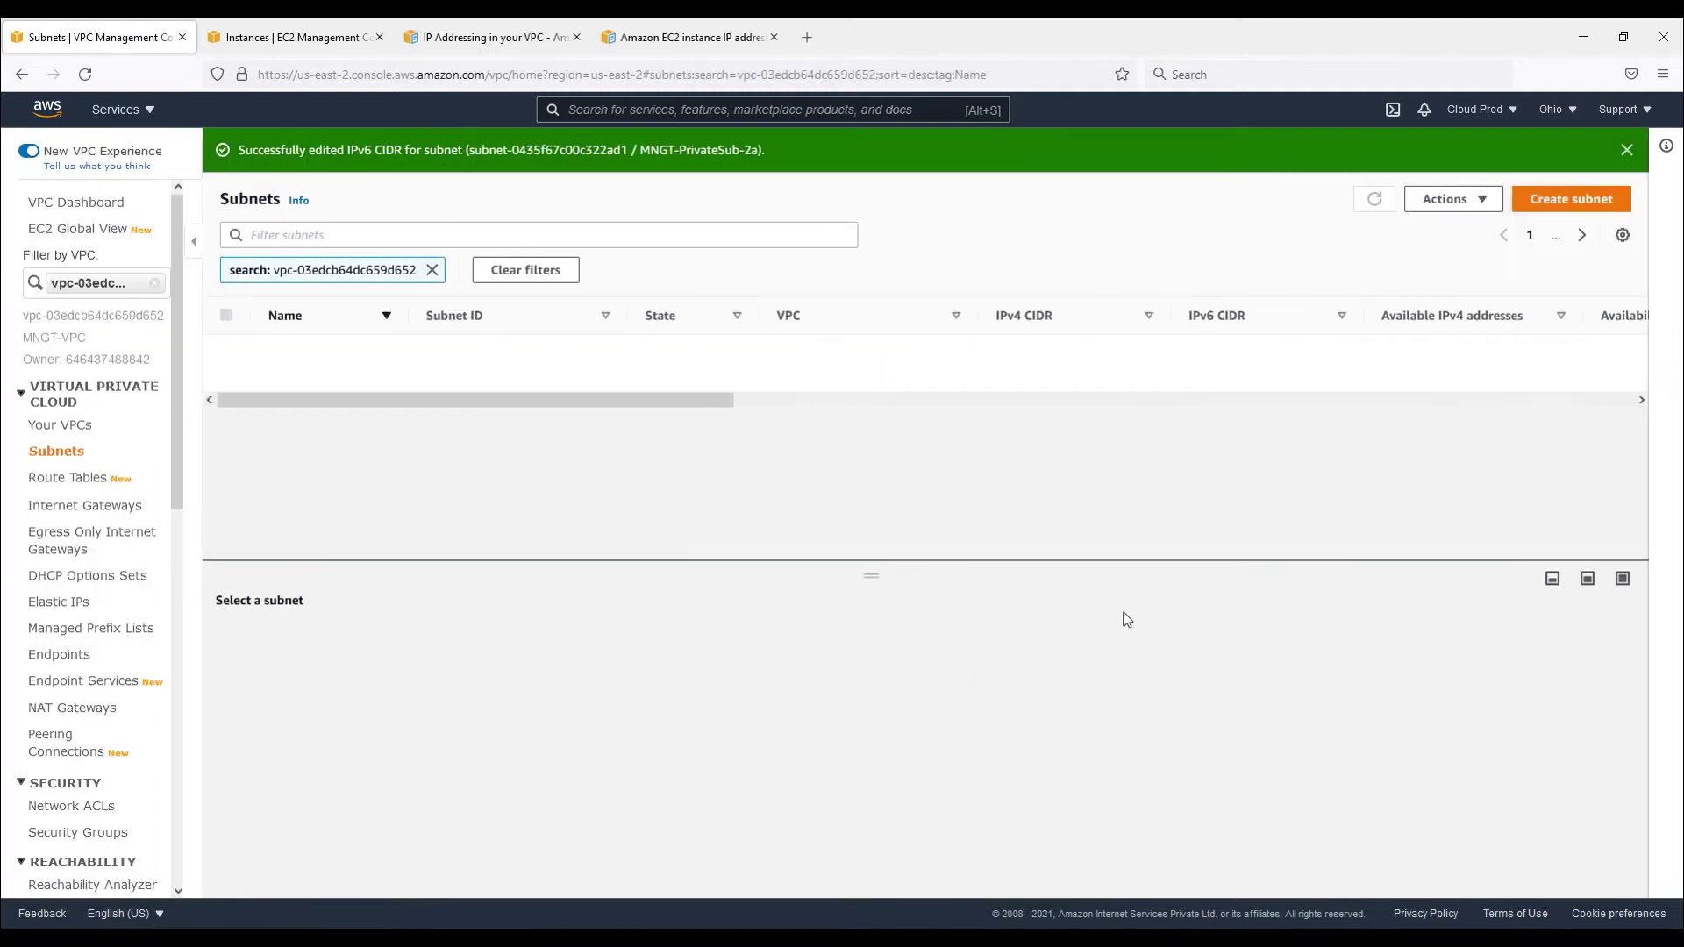
pyautogui.click(1483, 201)
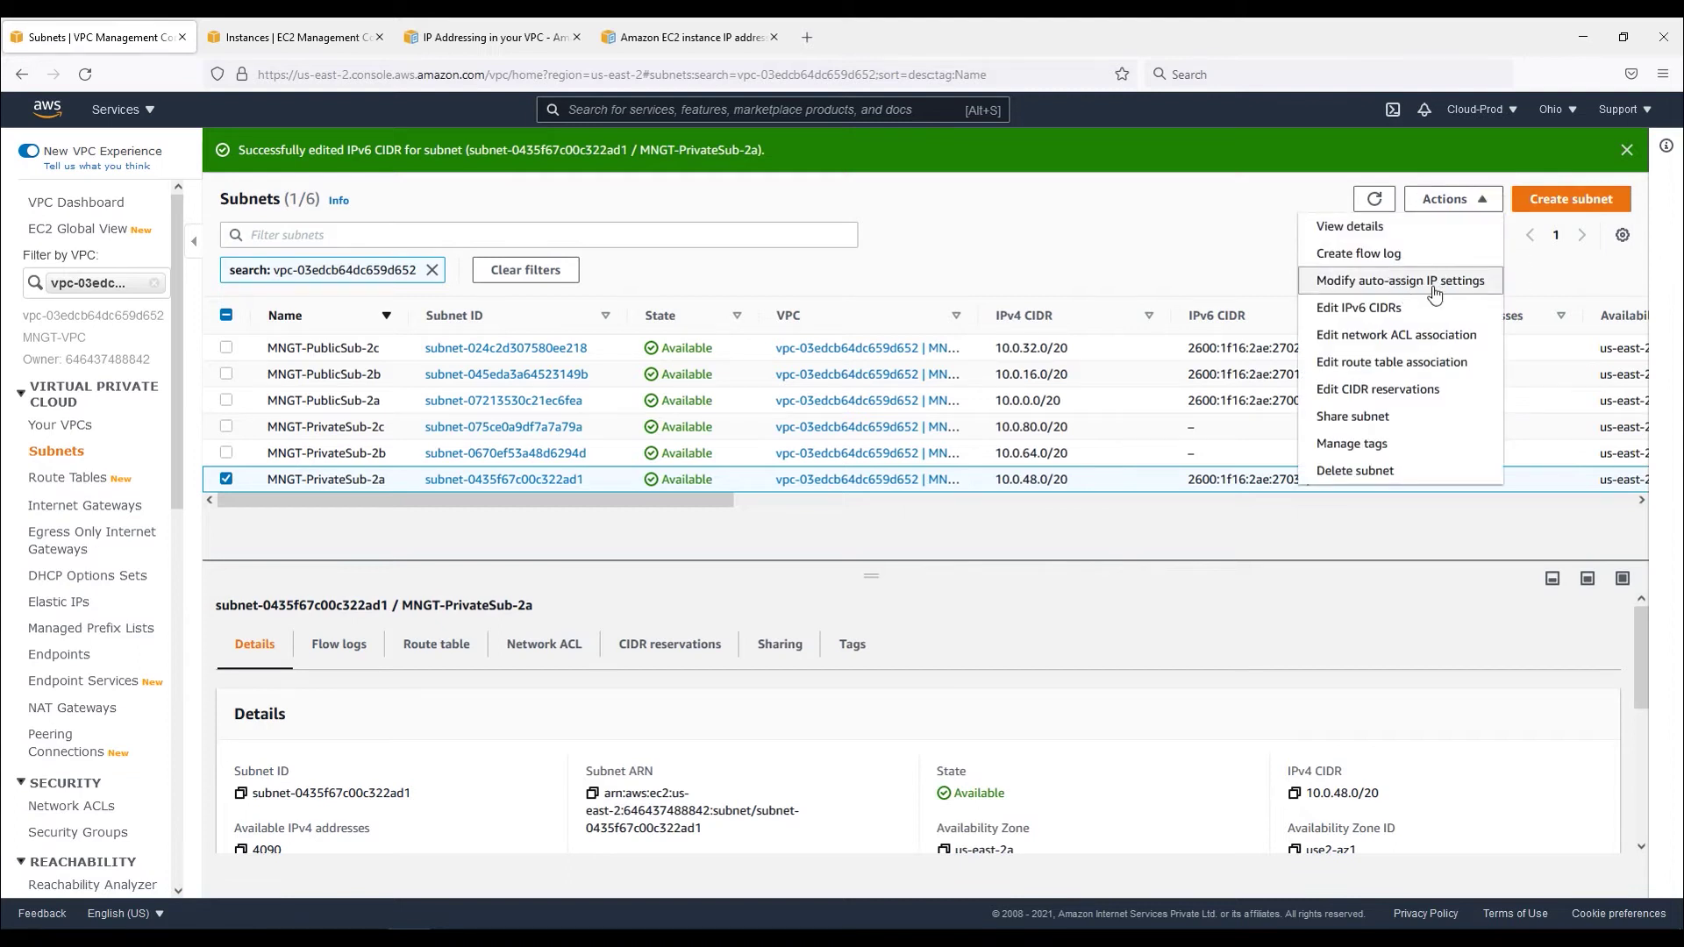
pyautogui.click(1433, 290)
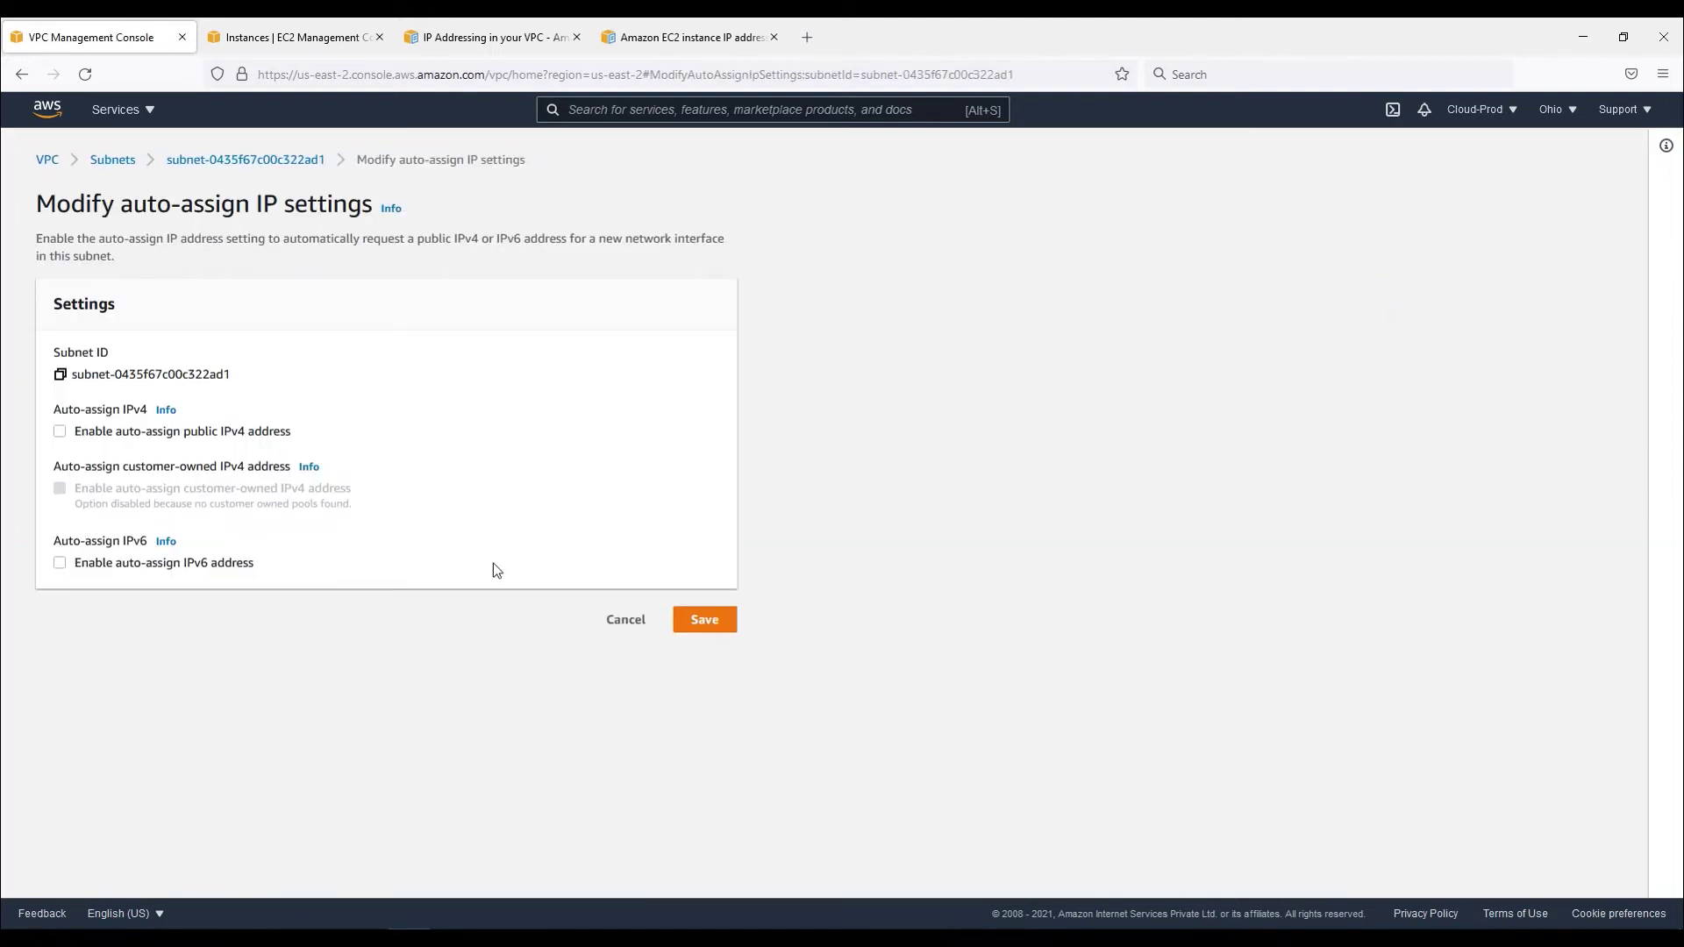
pyautogui.click(626, 621)
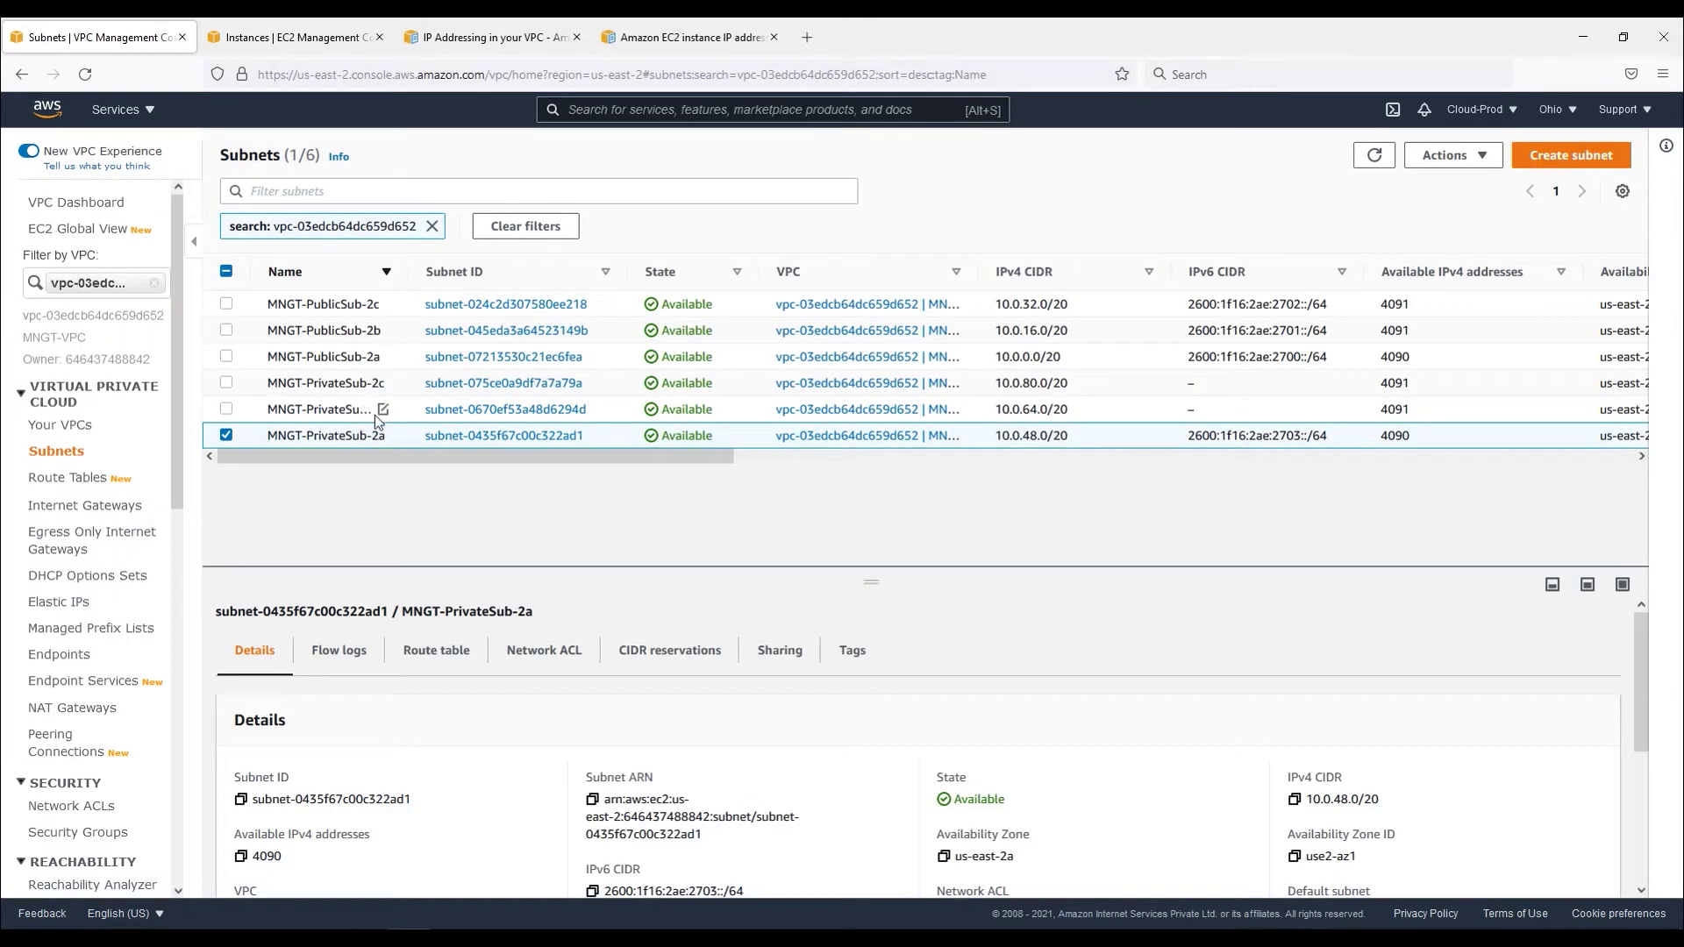
# Add an IPv6 CIDR with subnet value 05 to MNGT-PrivateSub-2b and save it.
pyautogui.click(614, 409)
pyautogui.click(1456, 155)
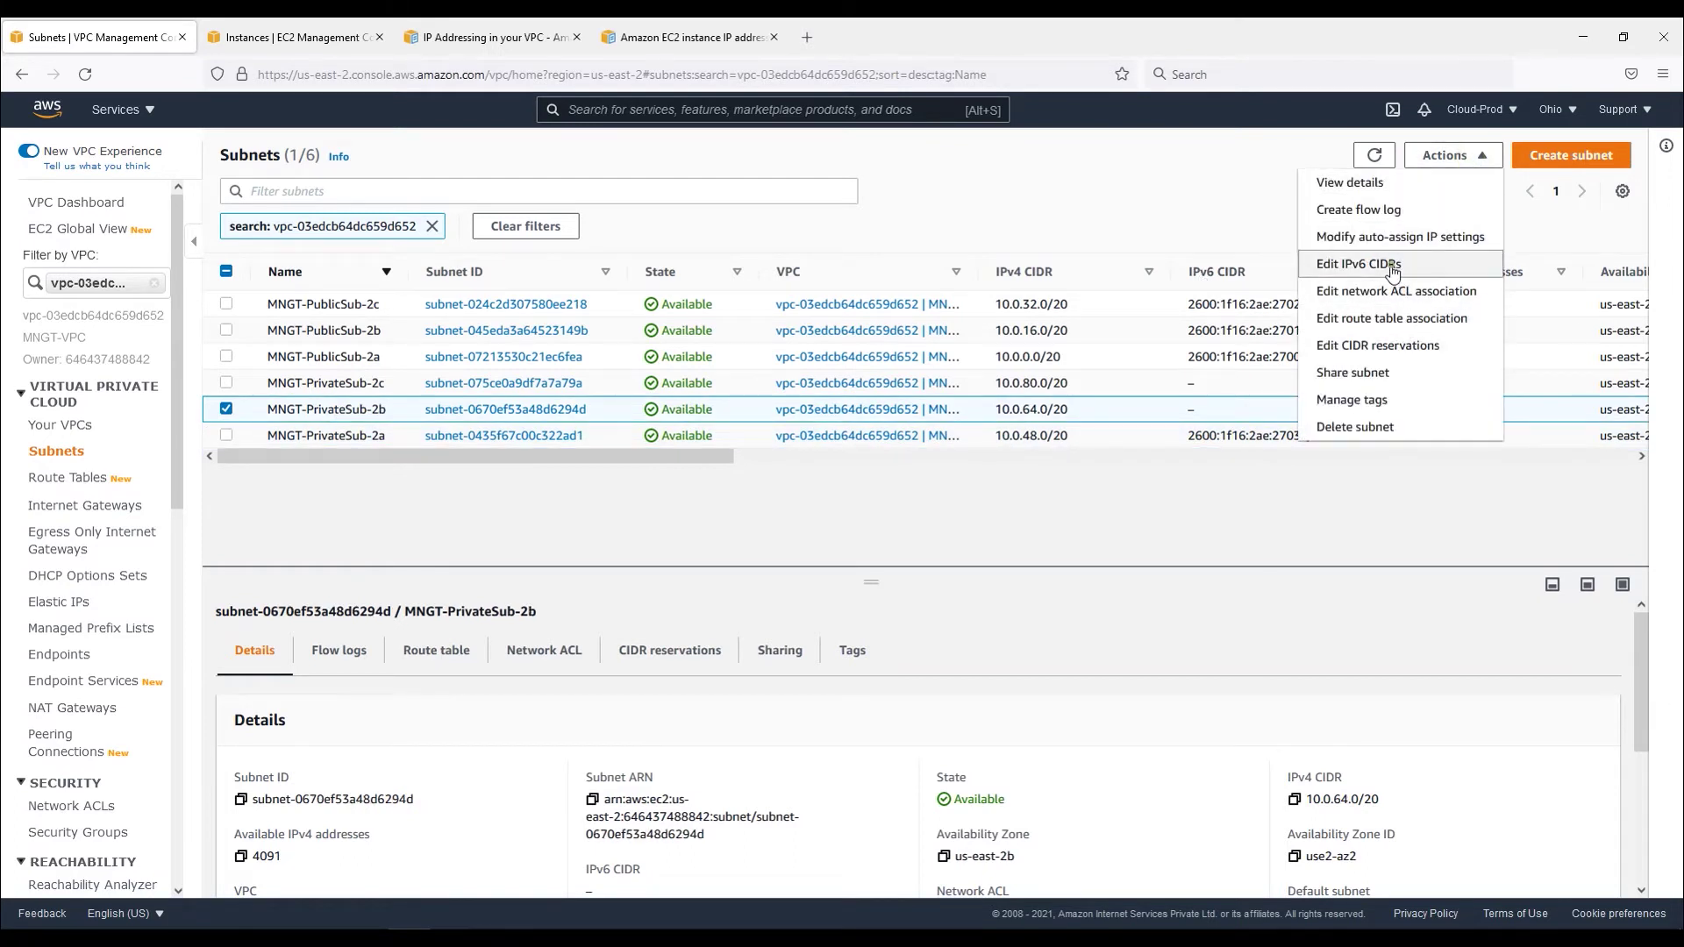
pyautogui.click(1361, 264)
pyautogui.click(162, 577)
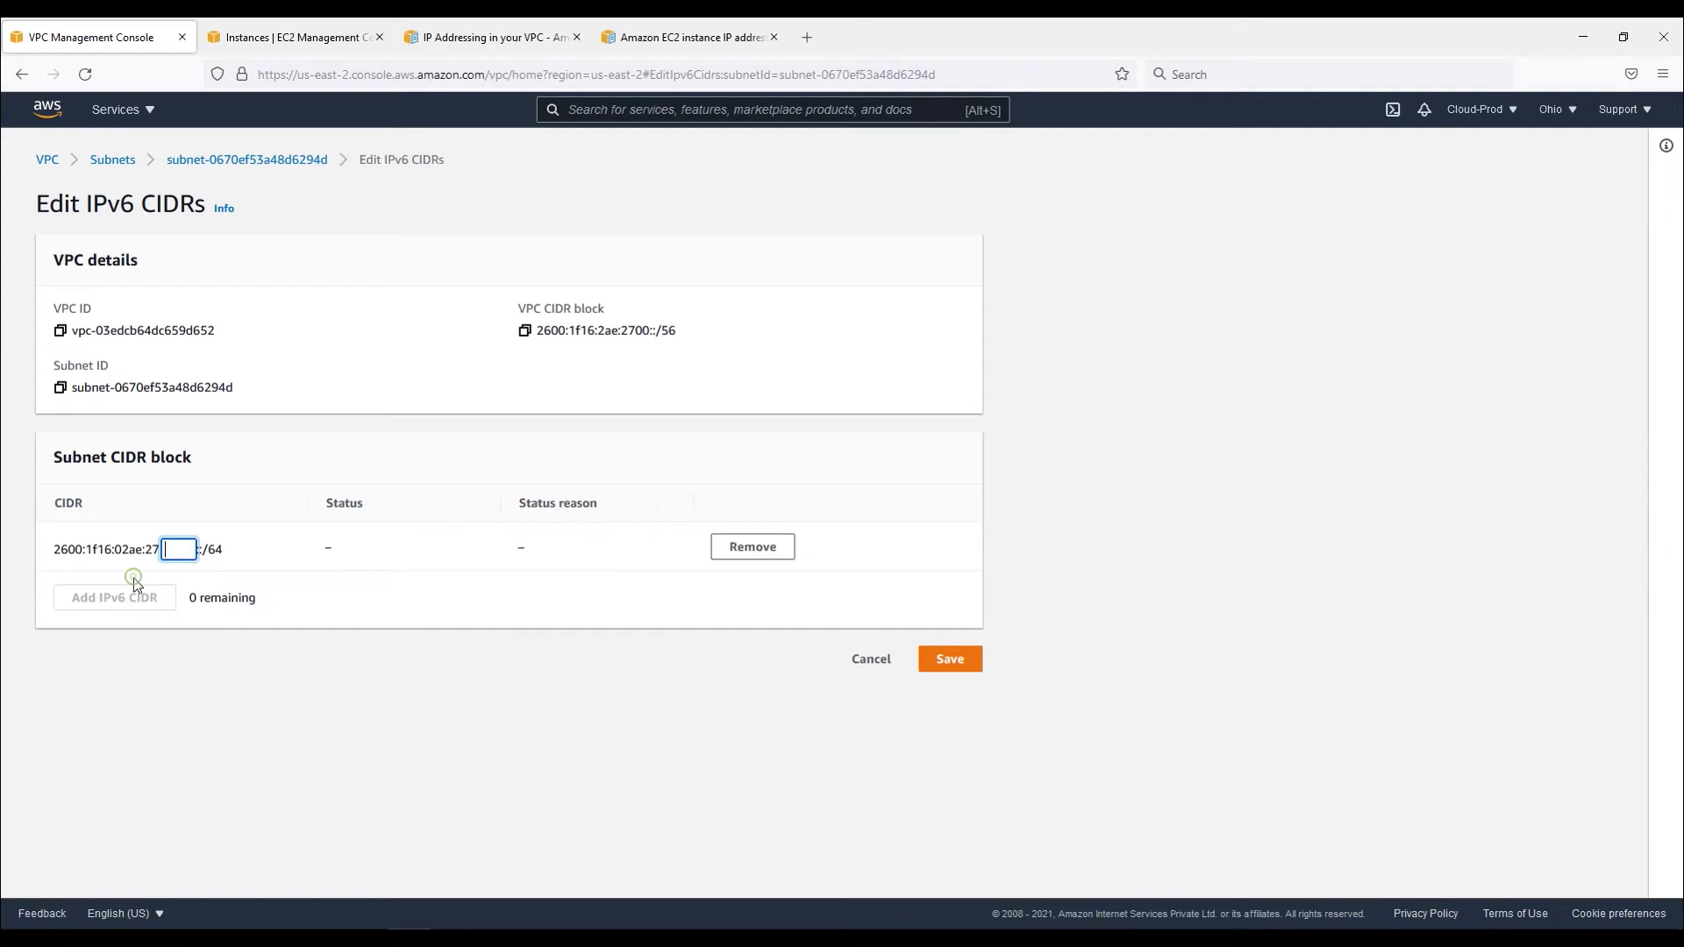
pyautogui.write('05')
pyautogui.click(967, 666)
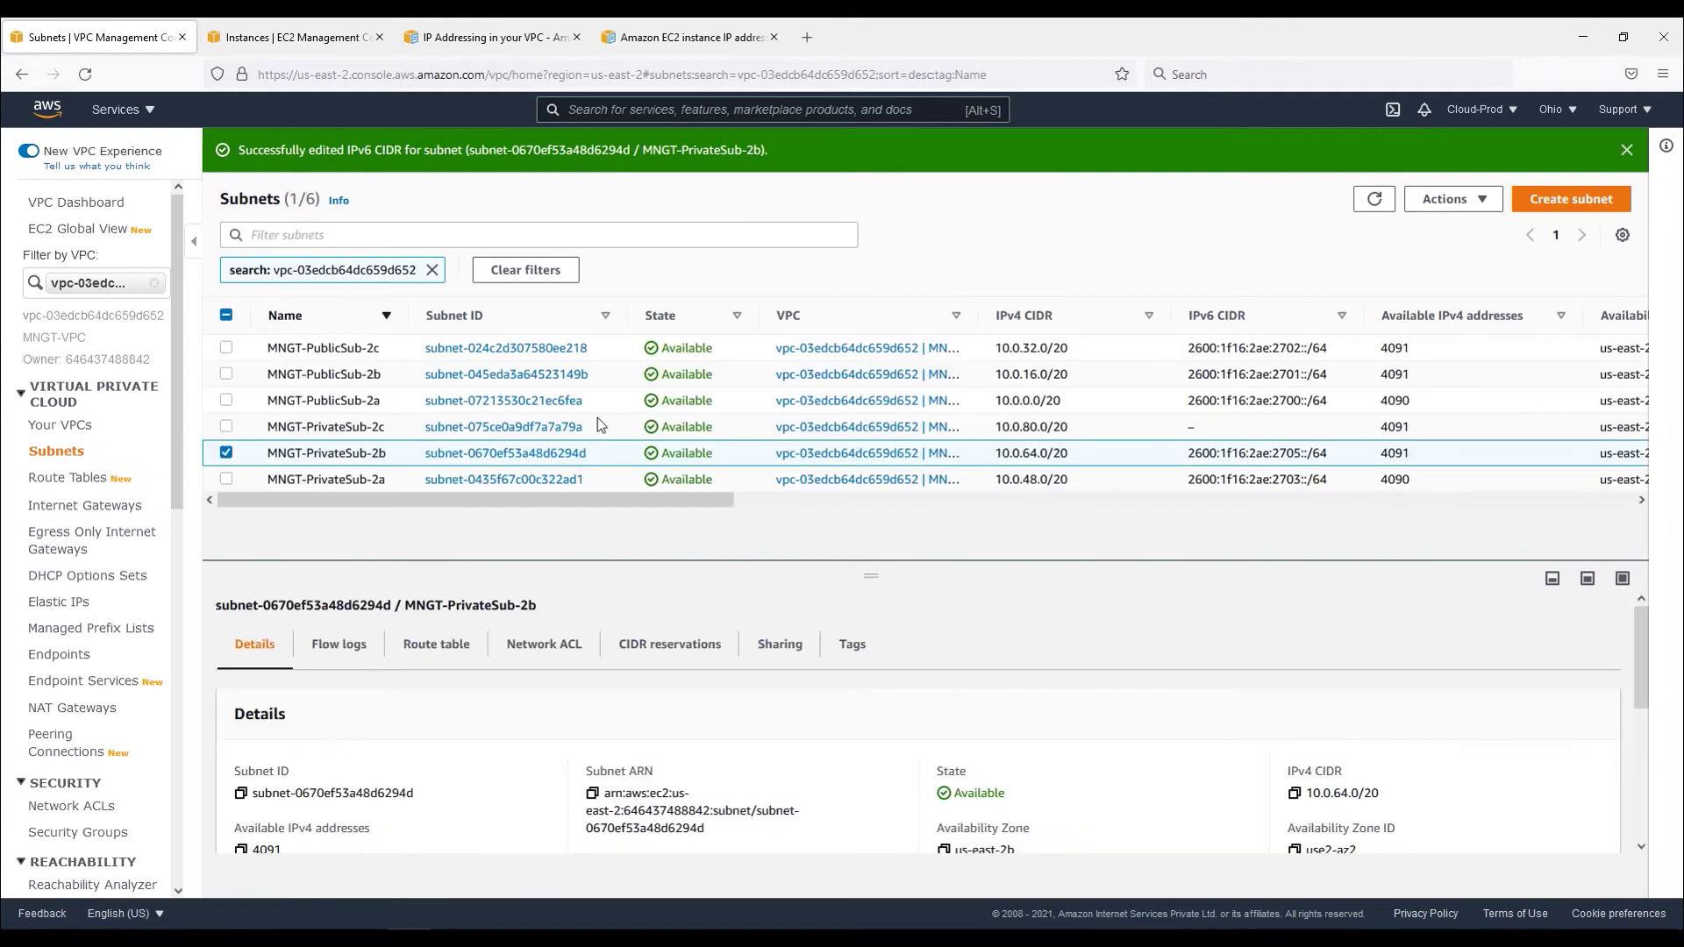
# Add an IPv6 CIDR with subnet value 06 to MNGT-PrivateSub-2c, save it and widen the list's IPv6 CIDR column.
pyautogui.click(226, 427)
pyautogui.click(226, 453)
pyautogui.click(1456, 200)
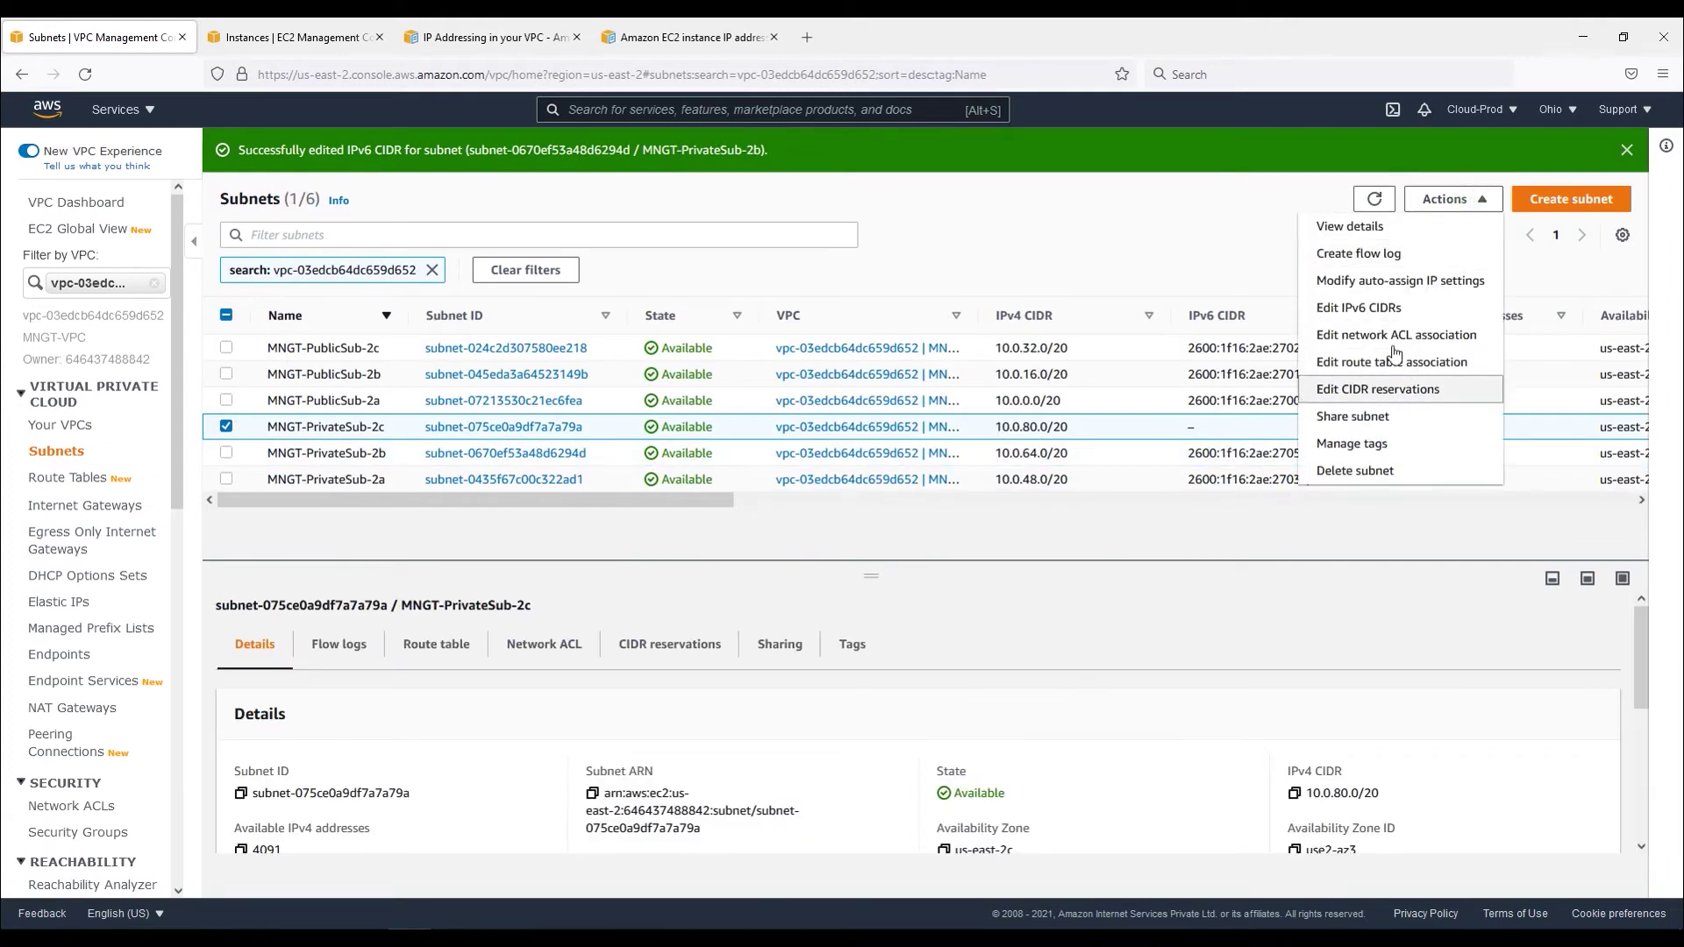
pyautogui.click(1386, 308)
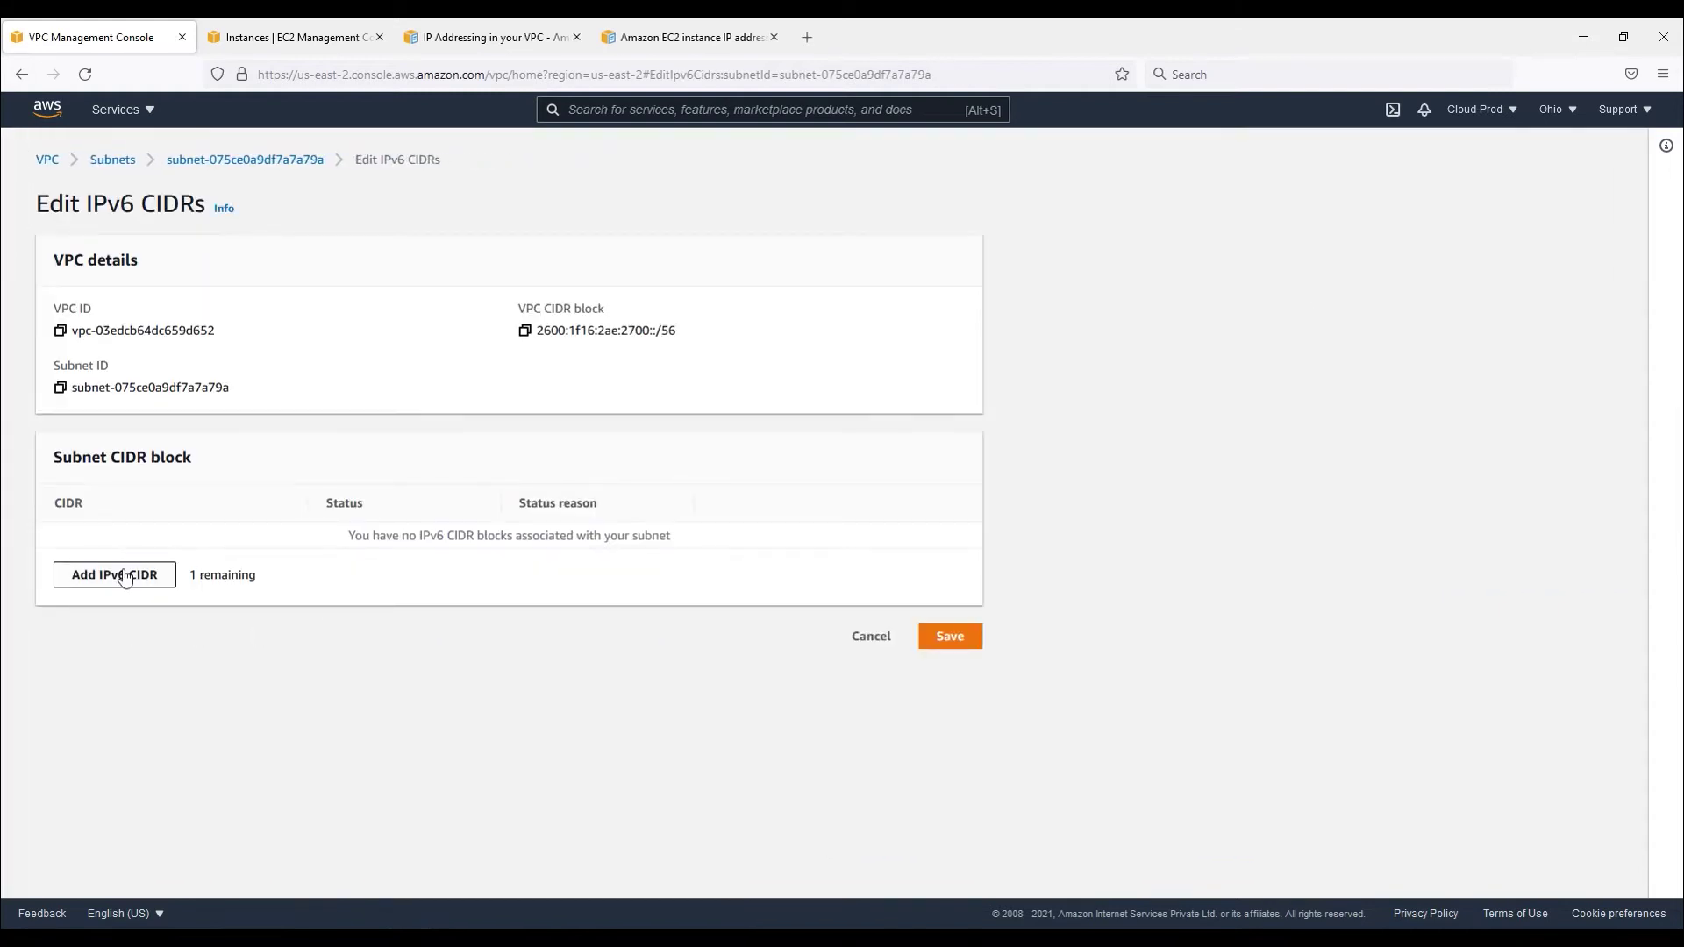
pyautogui.click(125, 574)
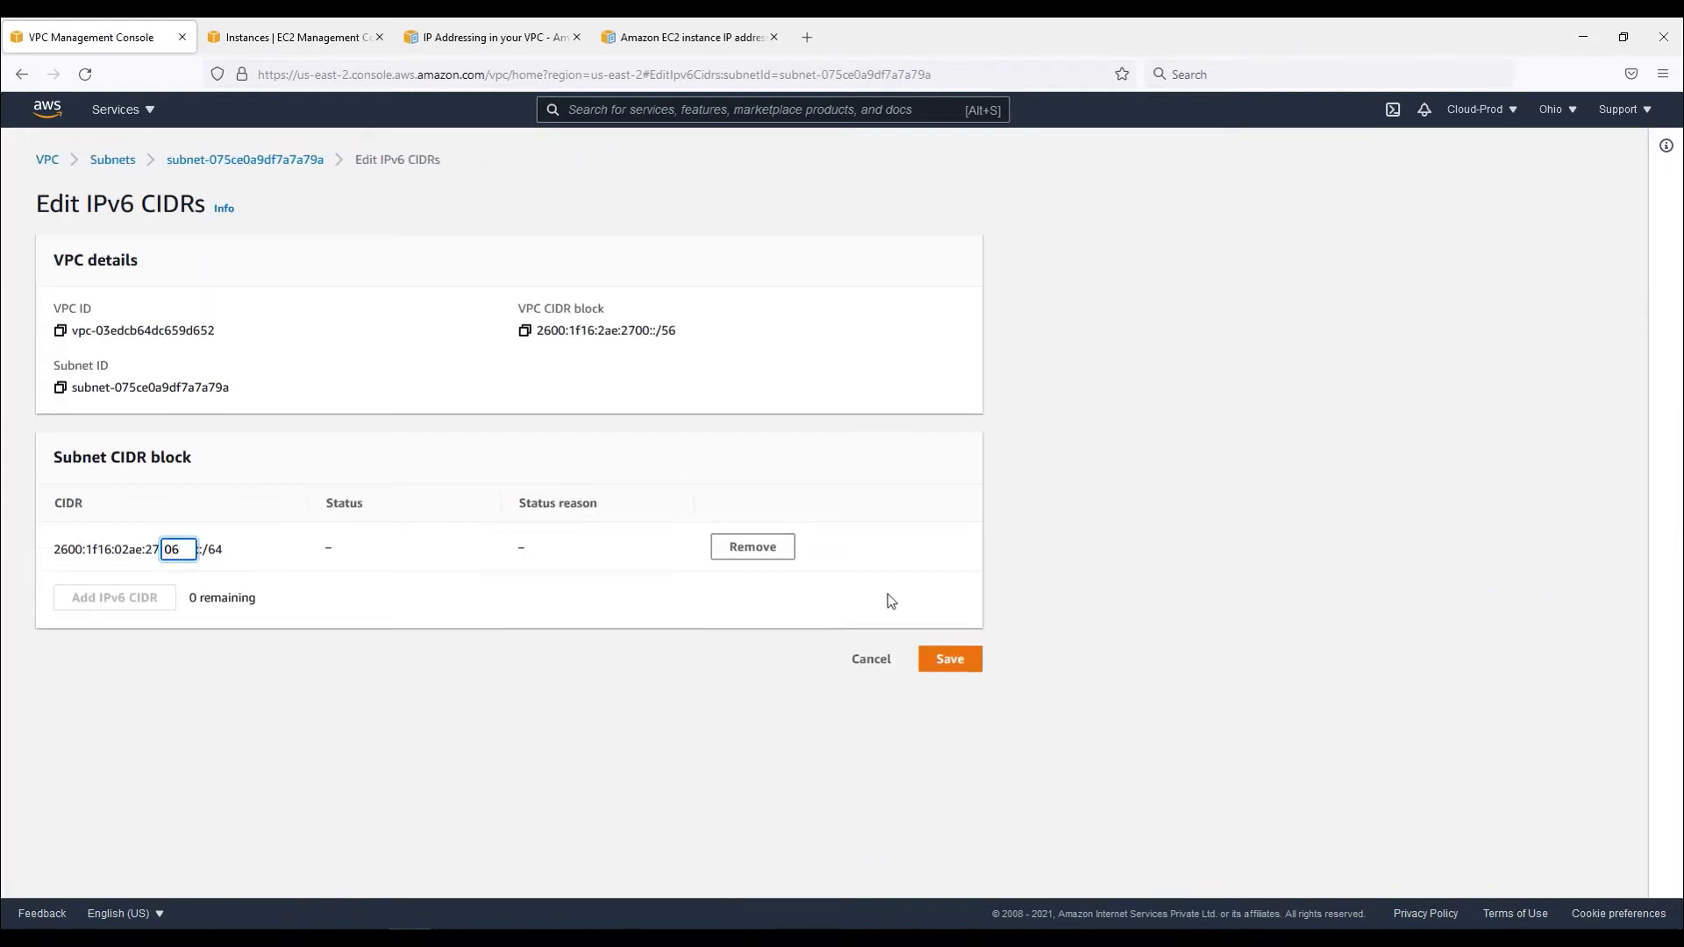
pyautogui.click(950, 665)
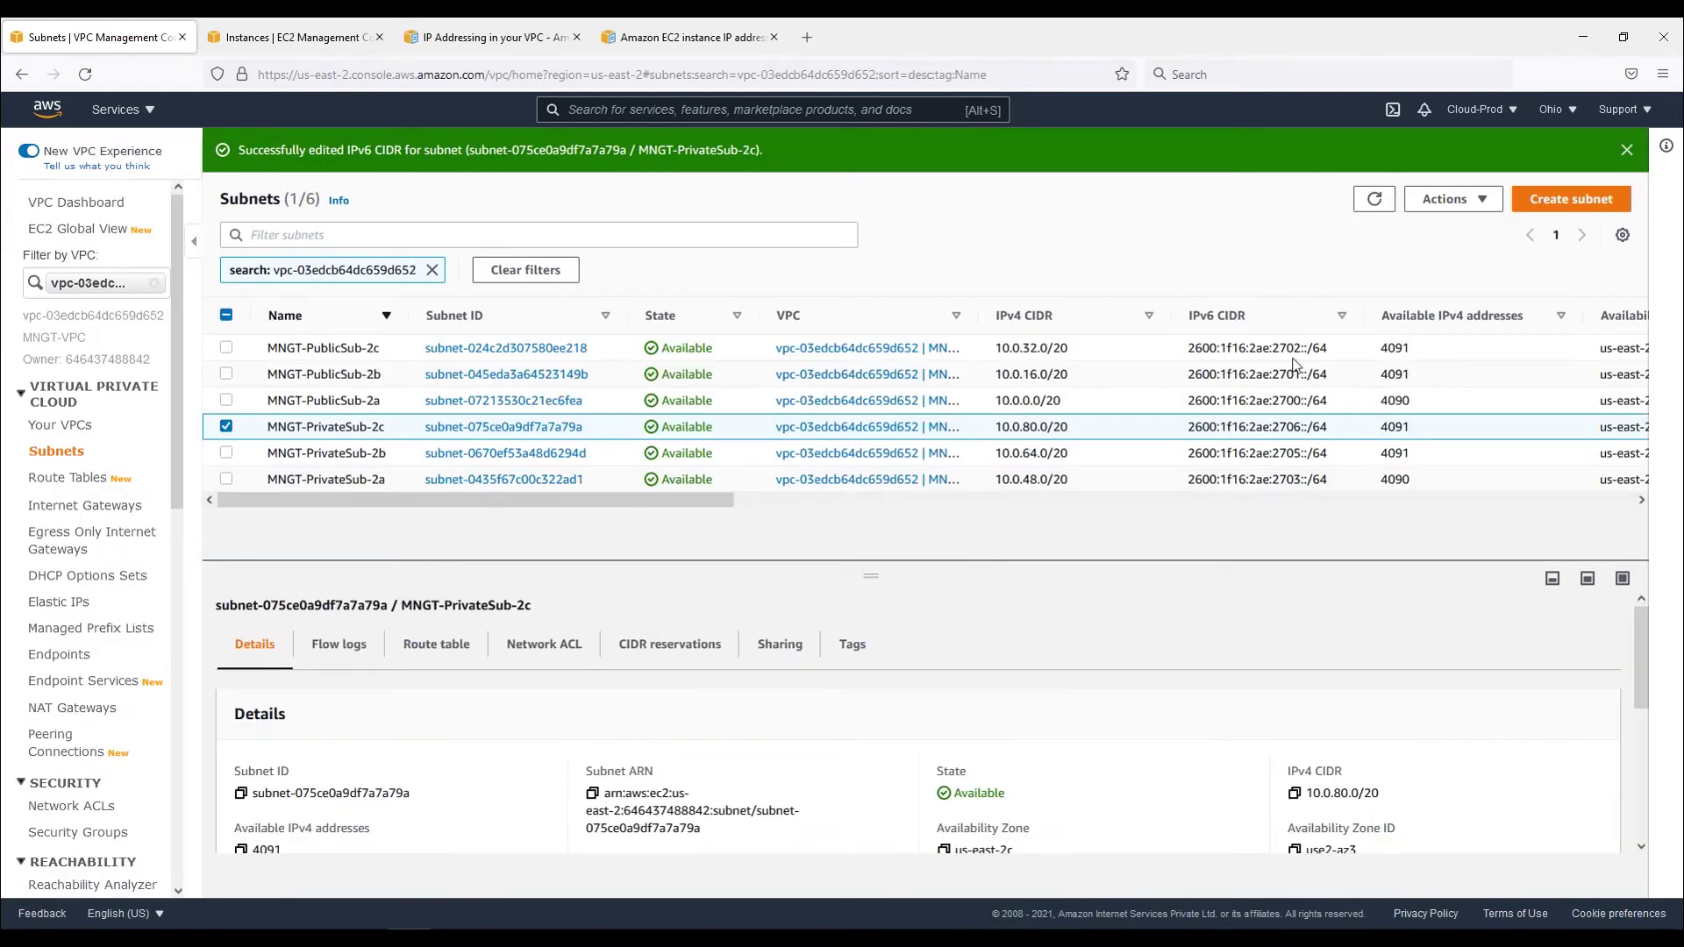
pyautogui.moveTo(1362, 323); pyautogui.dragTo(1395, 326)
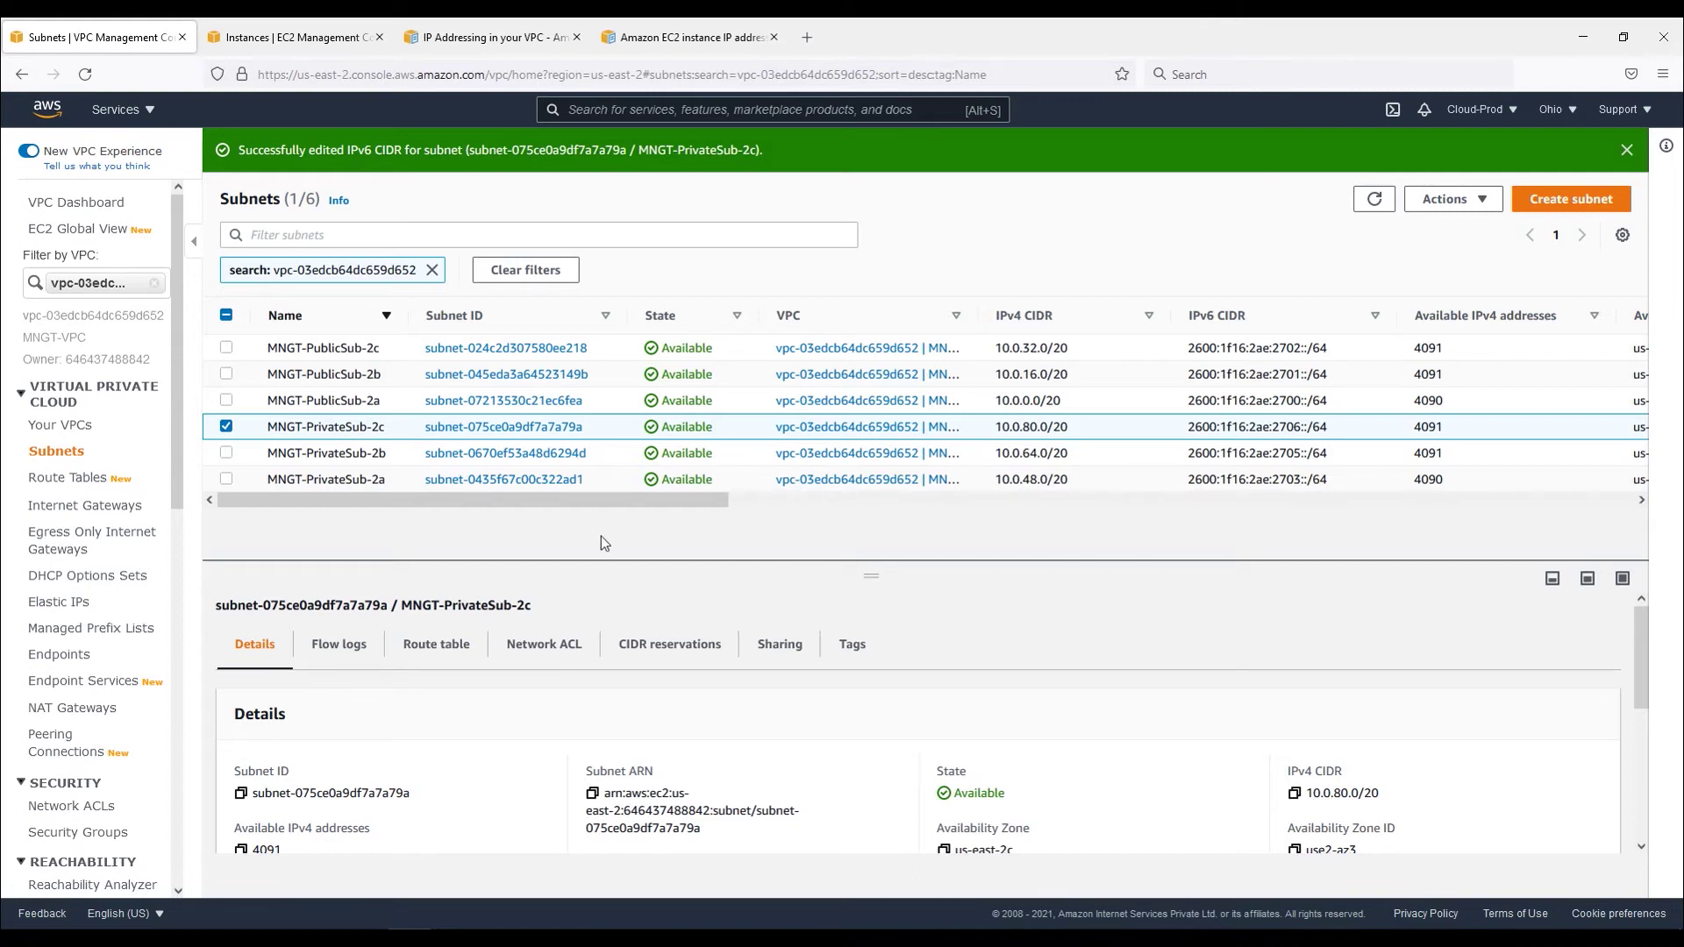
# Open the VPC's route tables and examine the routes of MNGT-Public-RT, including its local IPv6 route.
pyautogui.click(65, 479)
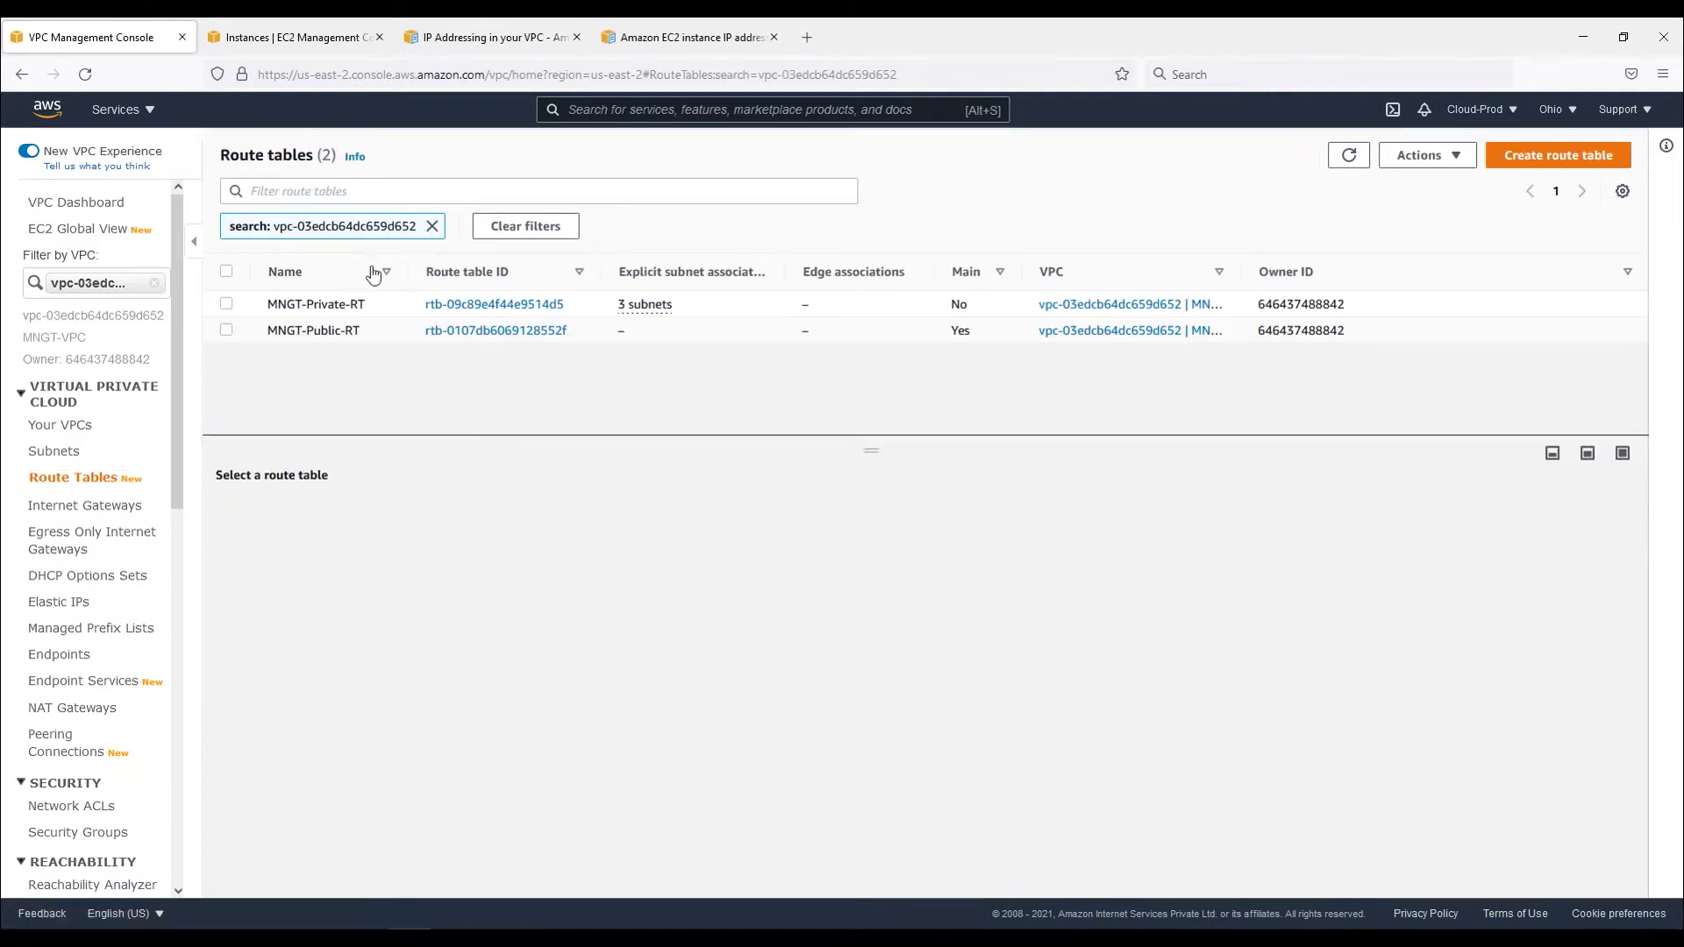
pyautogui.click(316, 334)
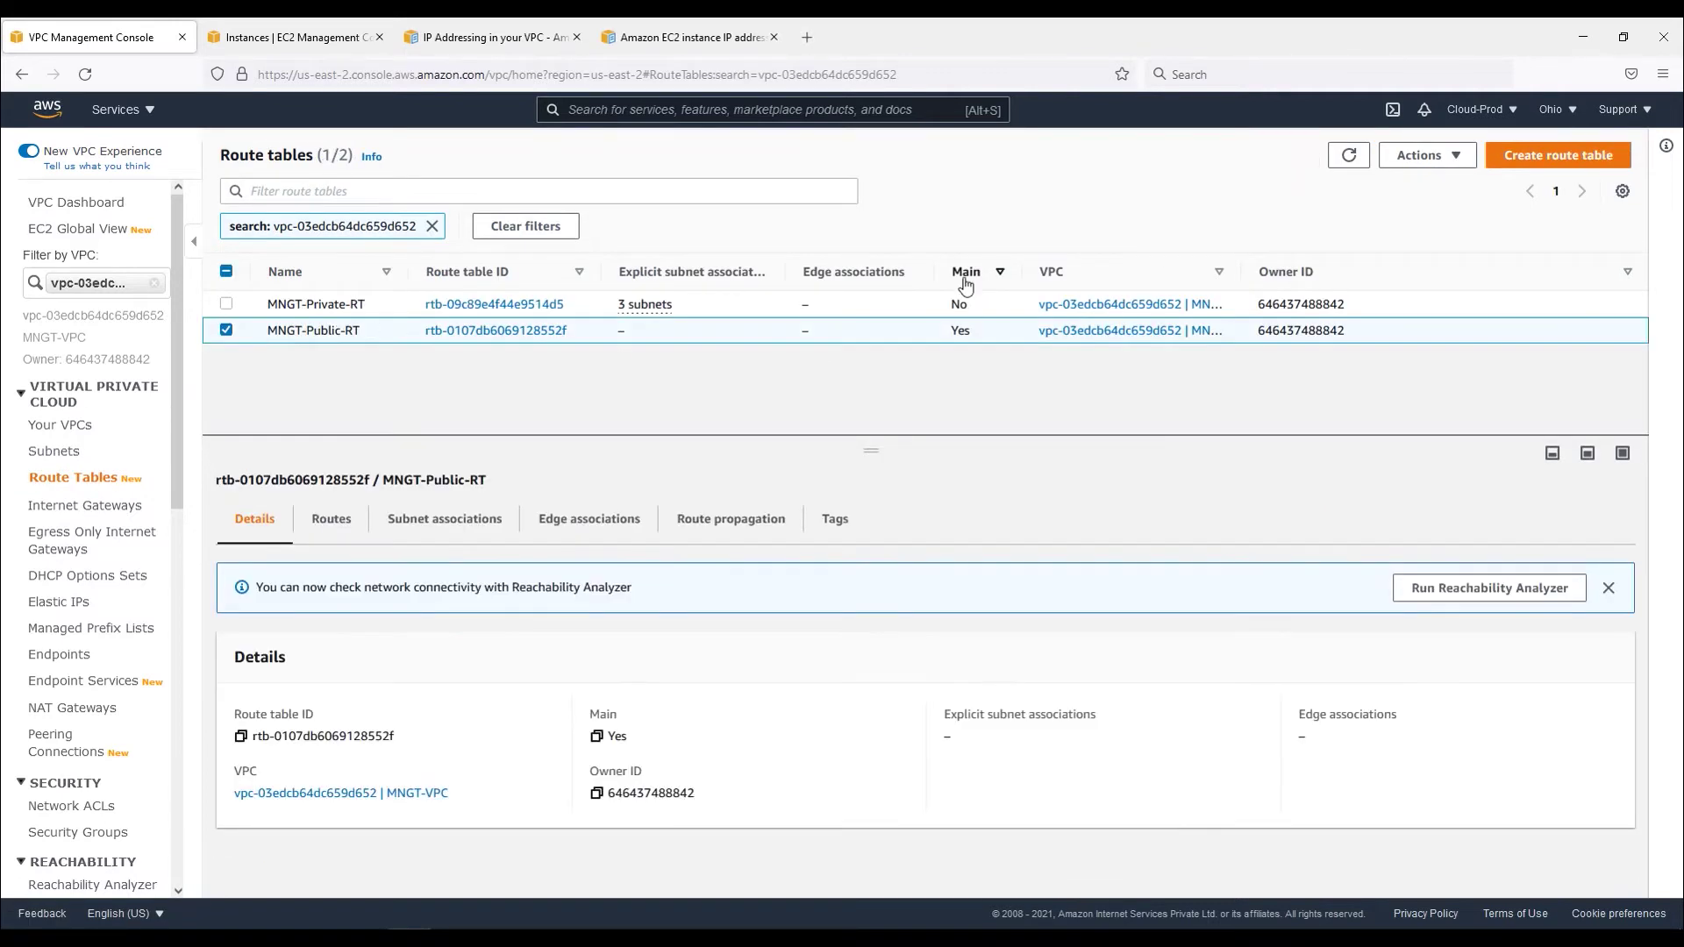
pyautogui.moveTo(966, 330); pyautogui.dragTo(951, 331)
pyautogui.click(331, 302)
pyautogui.click(289, 331)
pyautogui.click(337, 520)
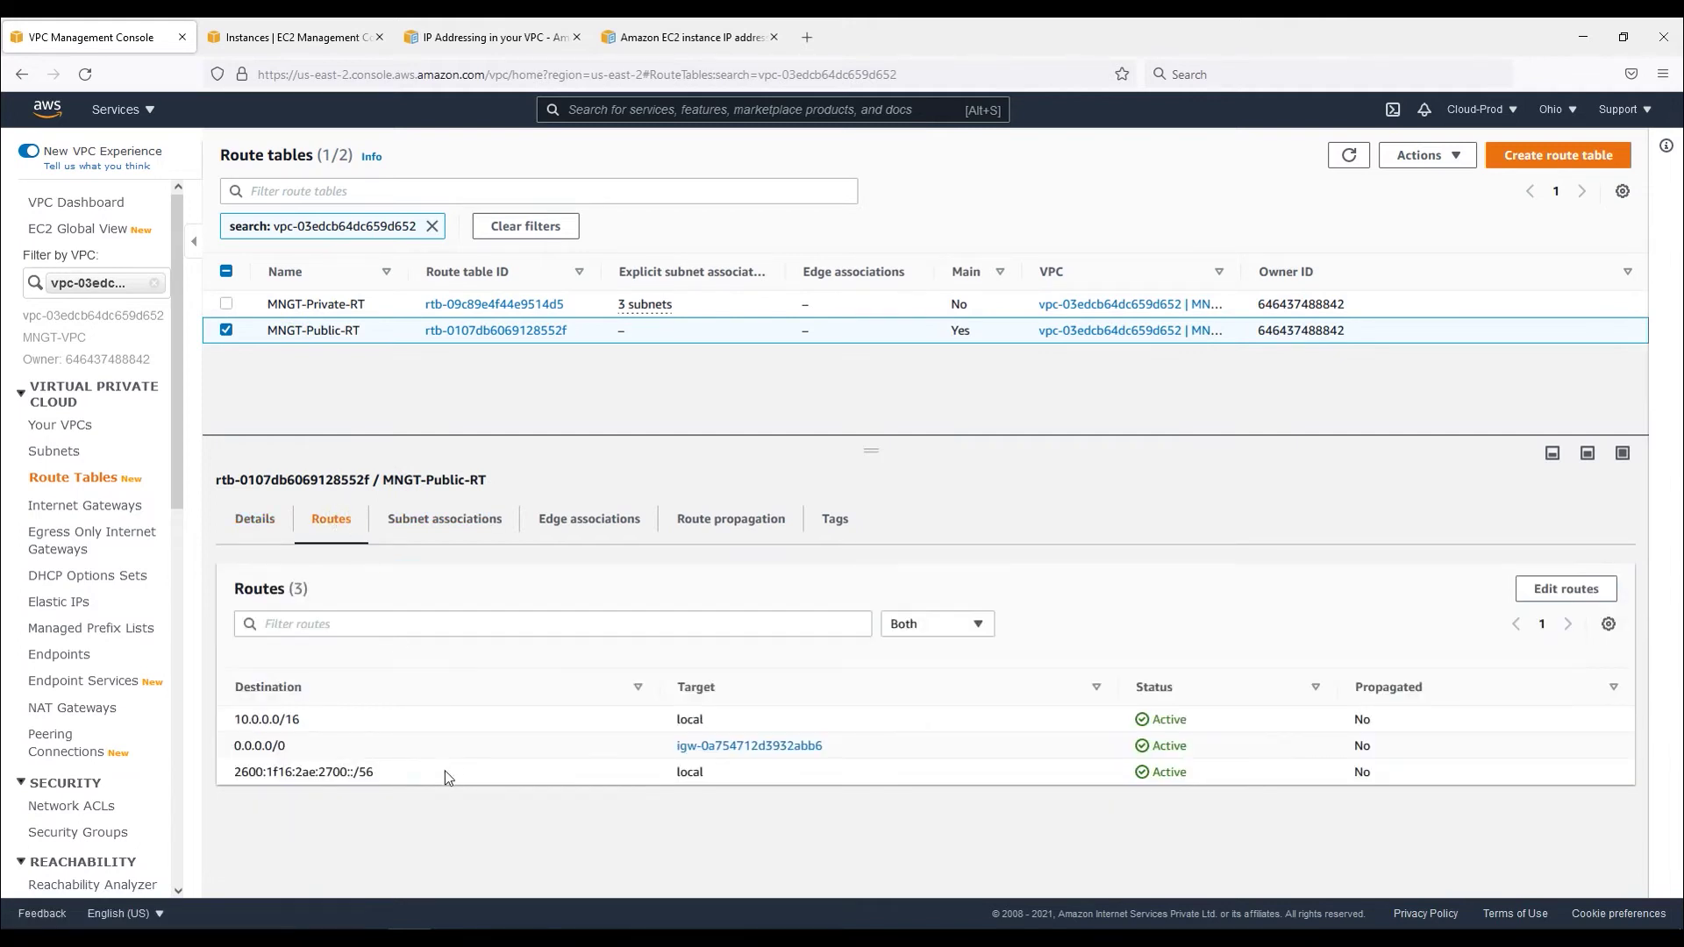
pyautogui.moveTo(707, 774); pyautogui.dragTo(237, 770)
pyautogui.moveTo(1190, 772); pyautogui.dragTo(656, 779)
pyautogui.moveTo(526, 779); pyautogui.dragTo(447, 728)
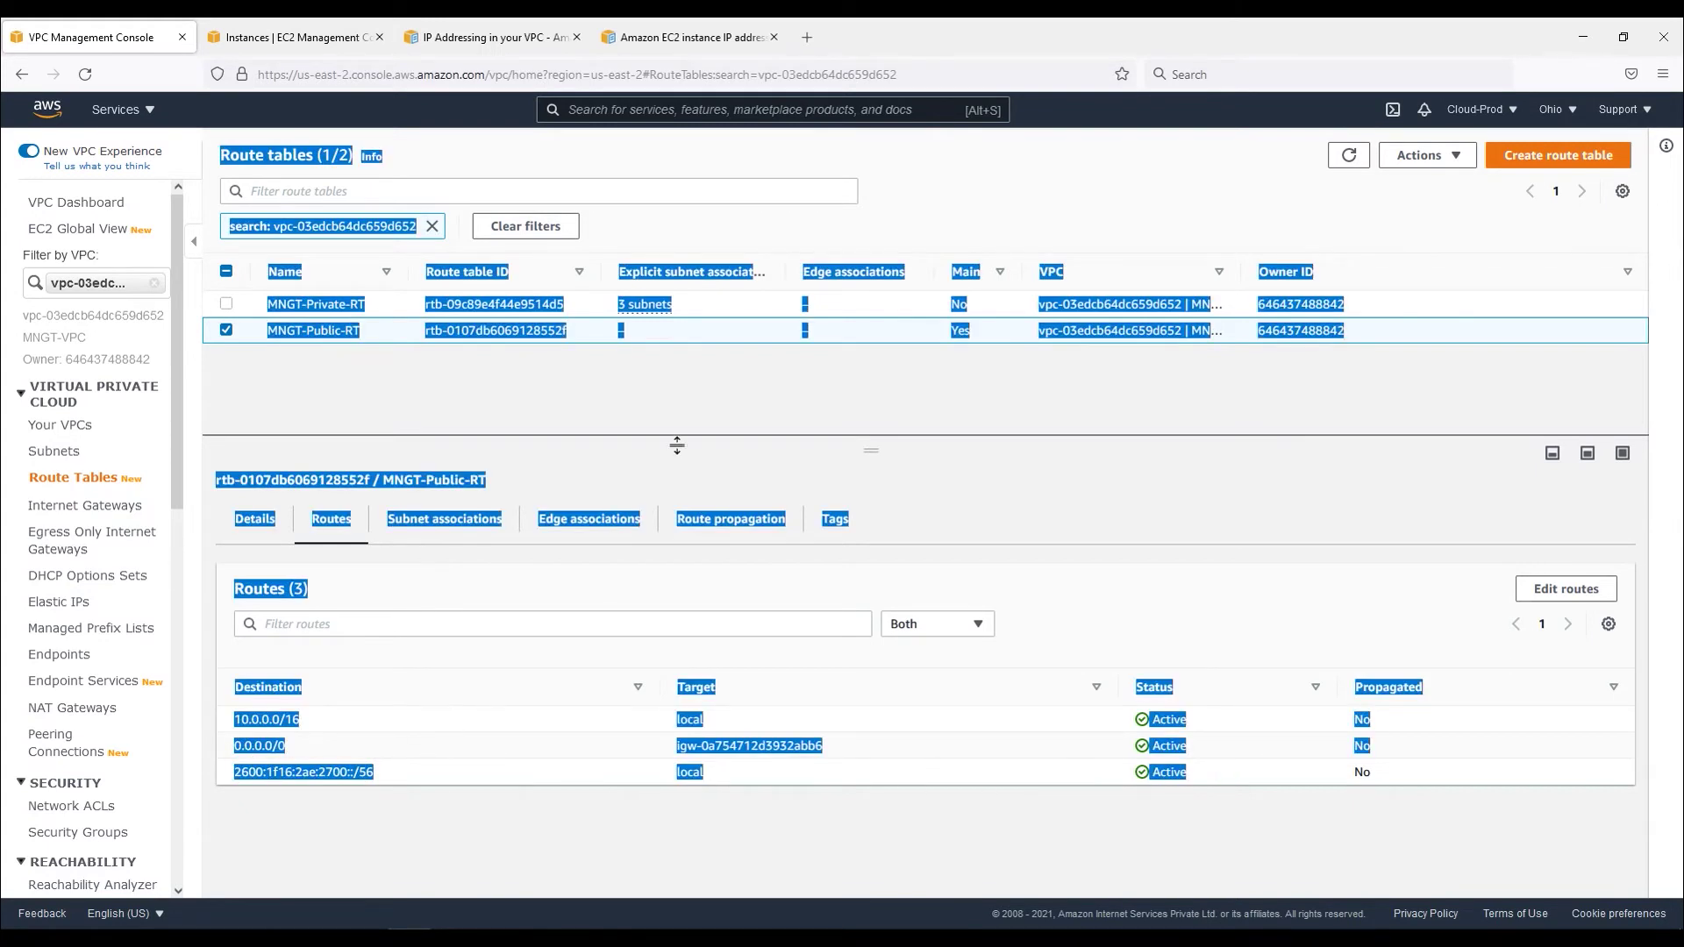
pyautogui.click(668, 401)
# Remove the blackhole 0.0.0.0/0 route from MNGT-Private-RT, save the changes and dismiss the notification.
pyautogui.click(316, 307)
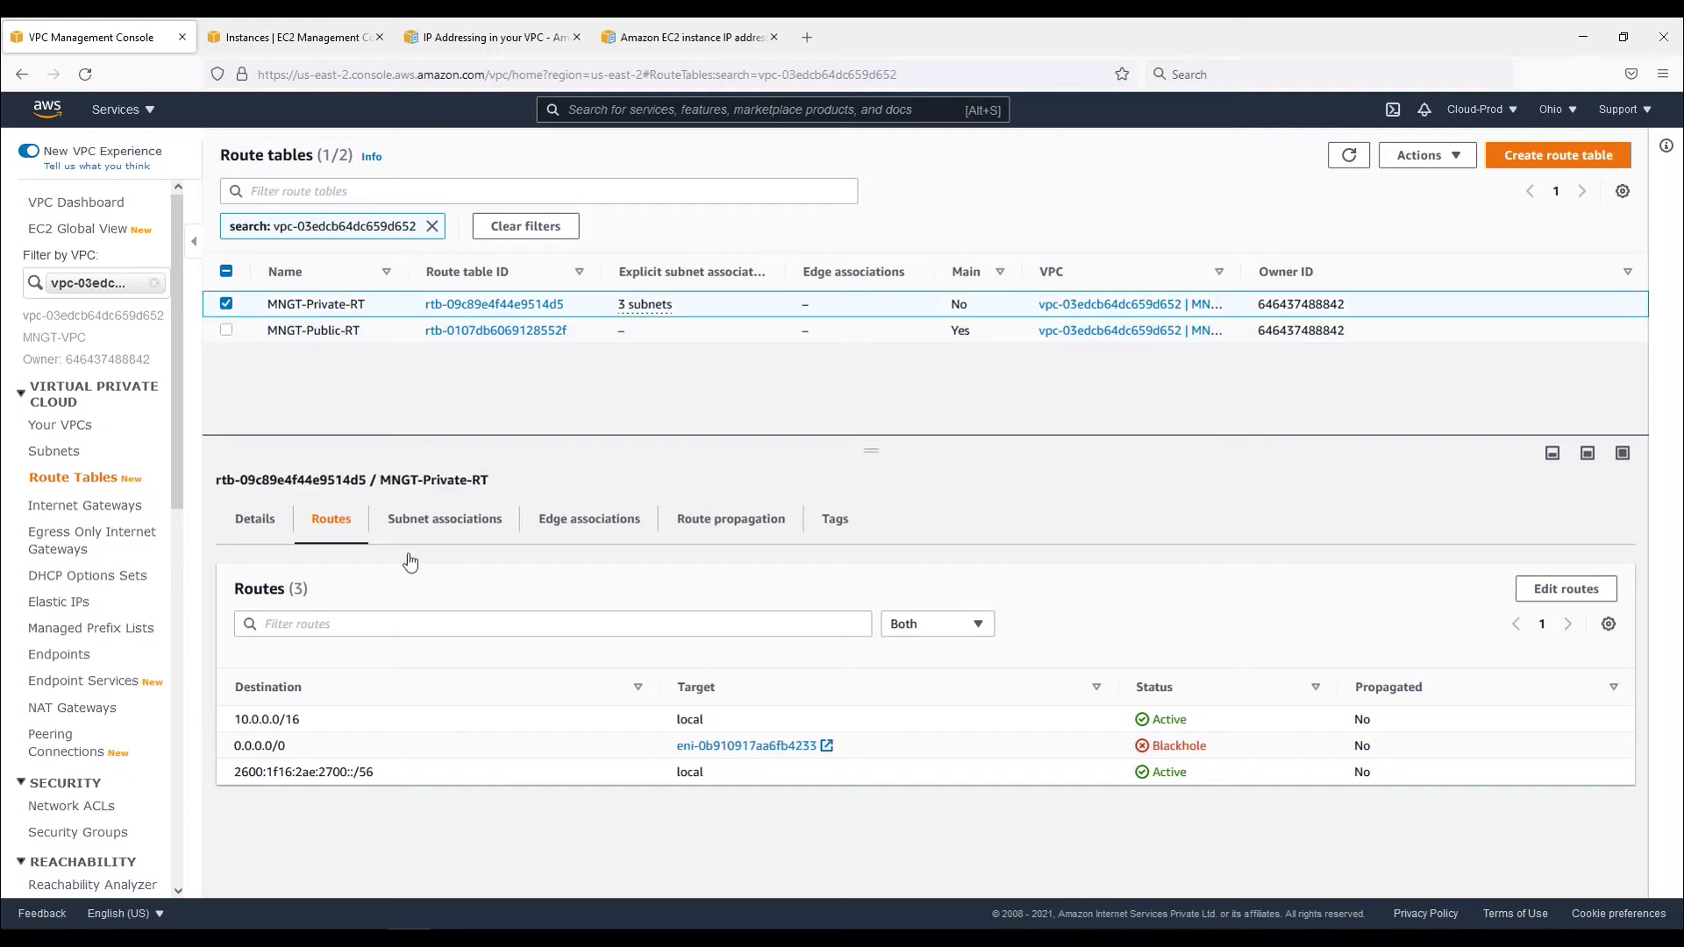
pyautogui.moveTo(654, 772); pyautogui.dragTo(257, 772)
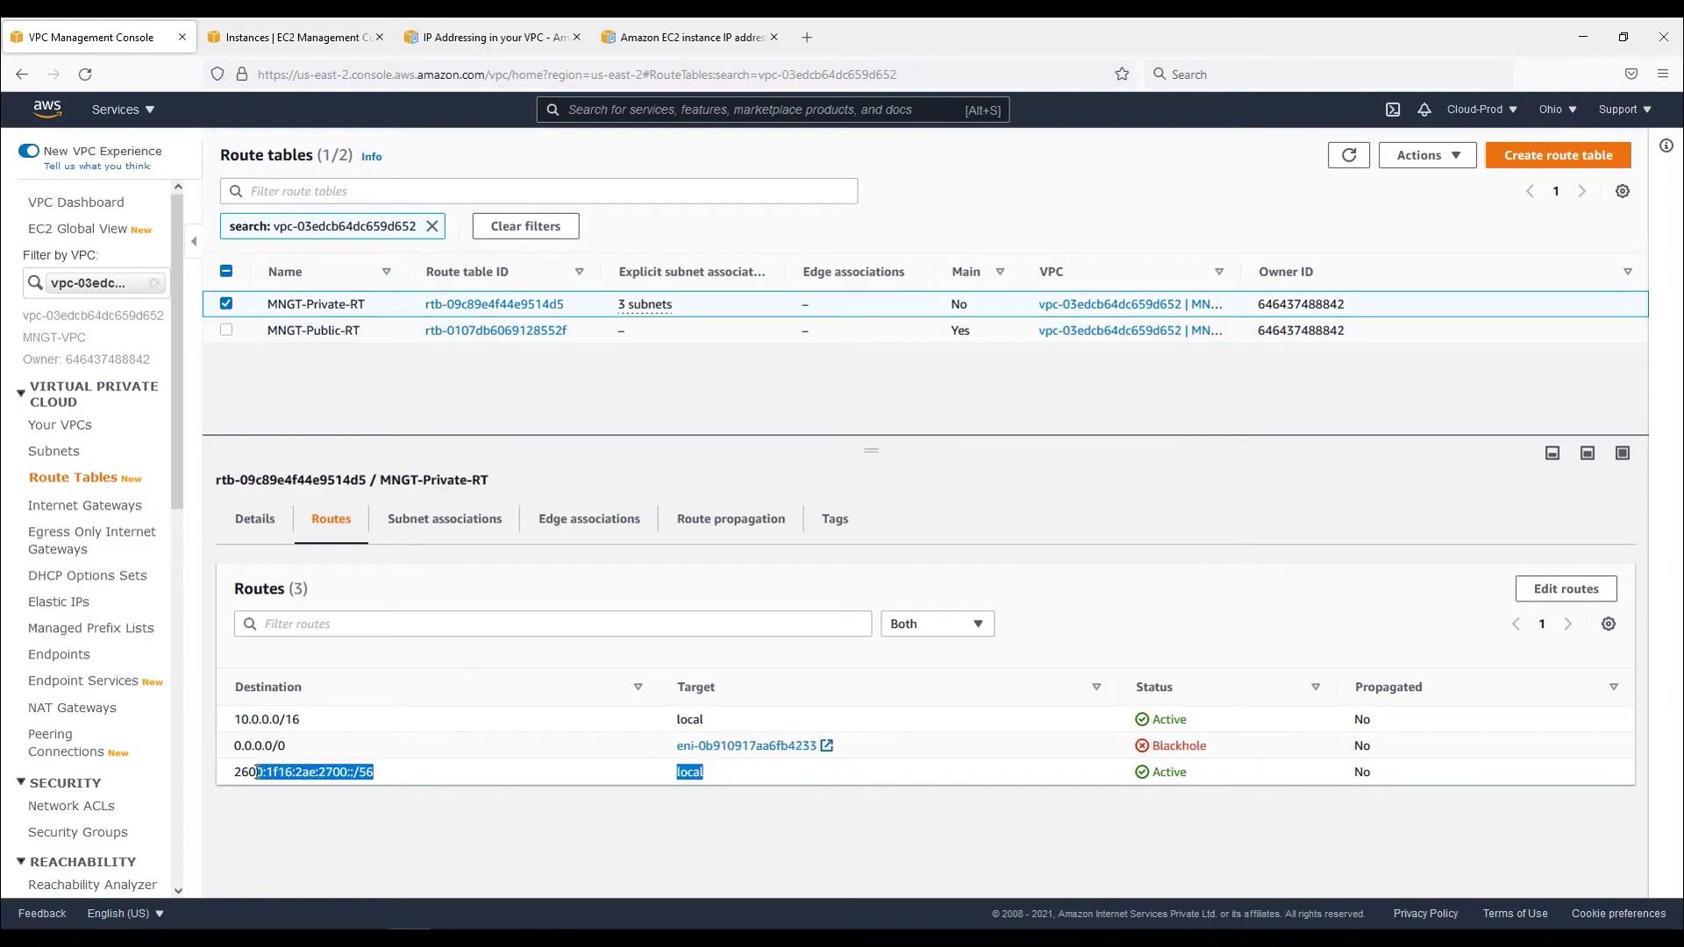
pyautogui.click(1565, 600)
pyautogui.click(1448, 423)
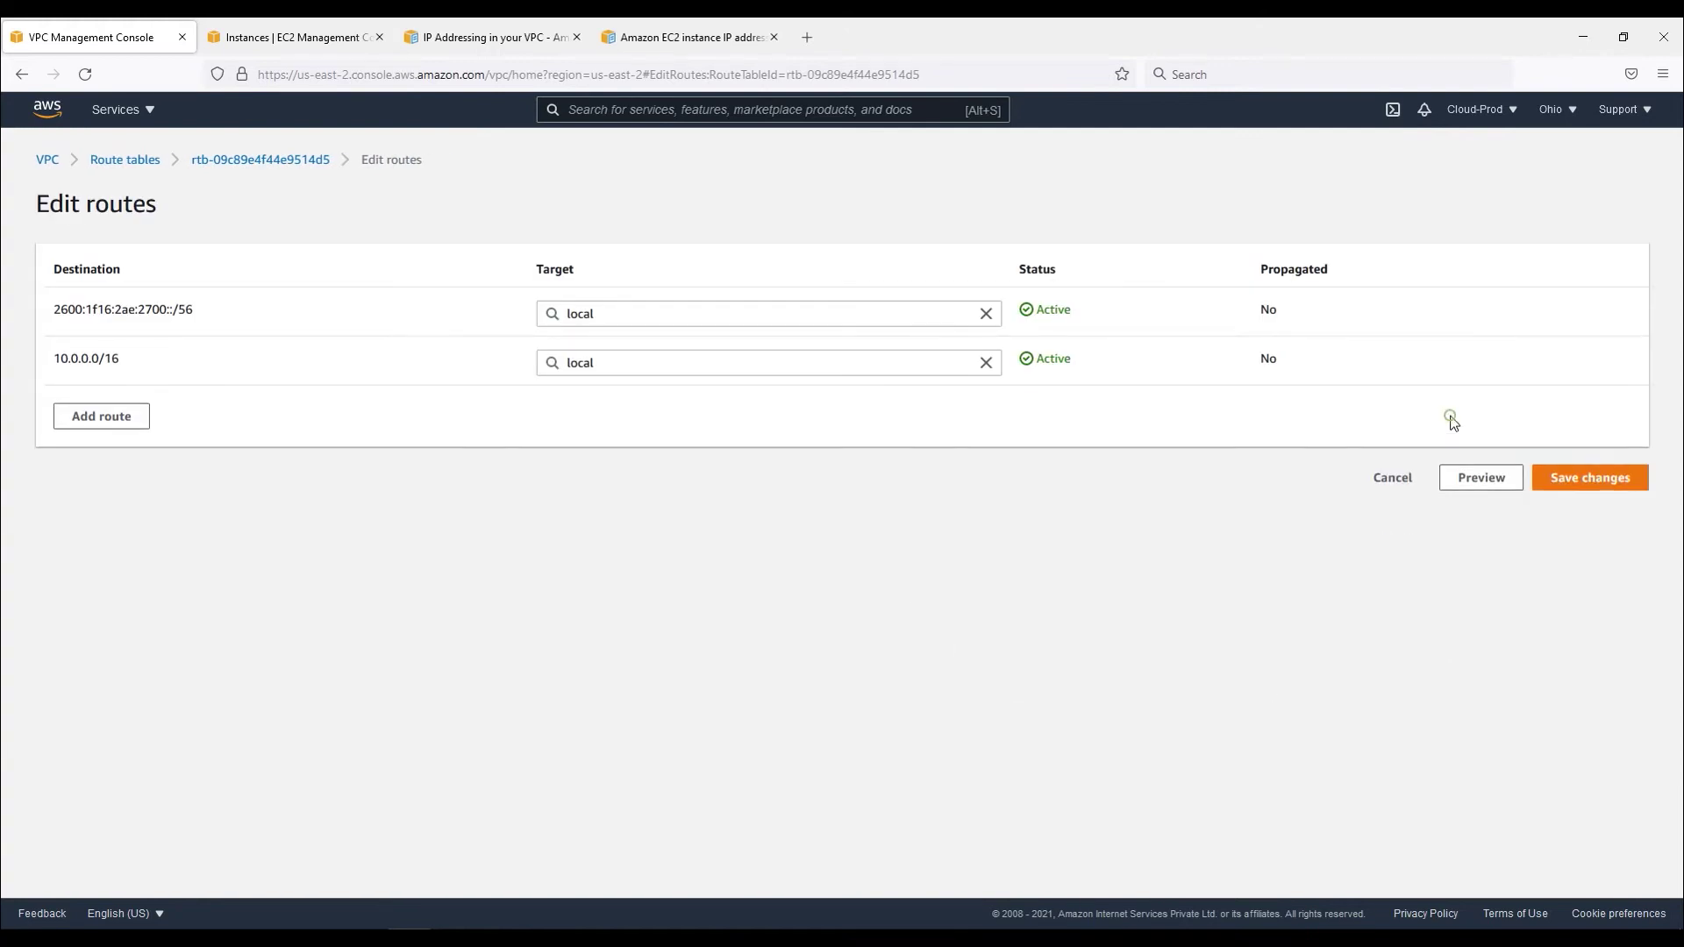
pyautogui.click(1561, 484)
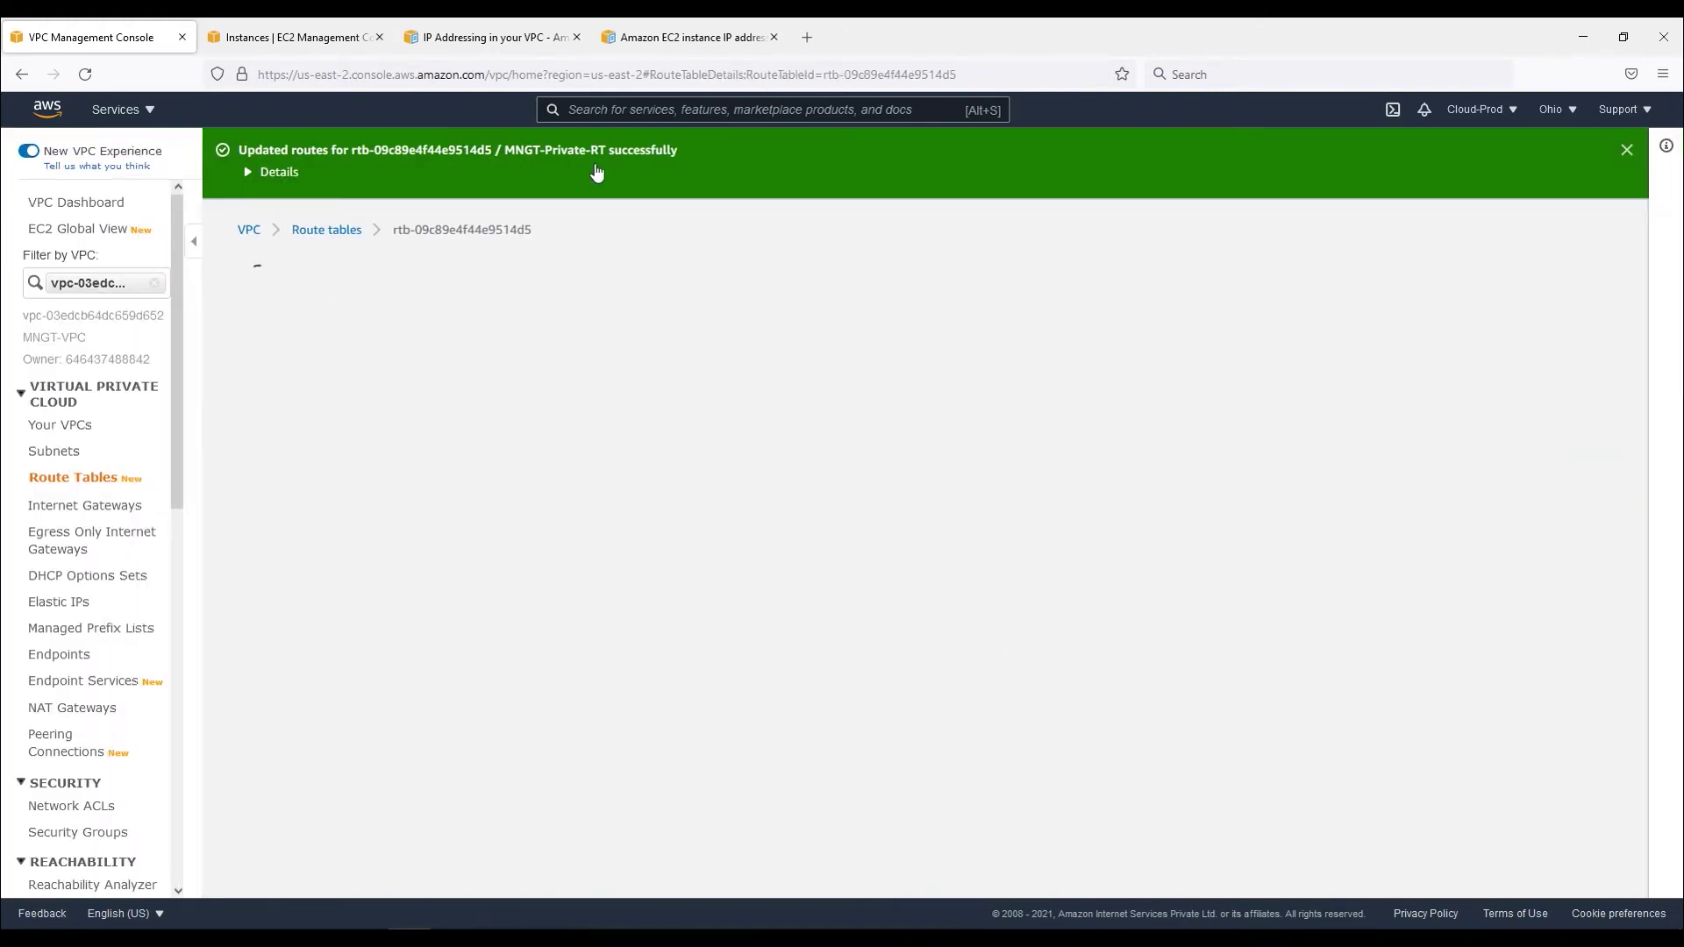
pyautogui.click(1628, 150)
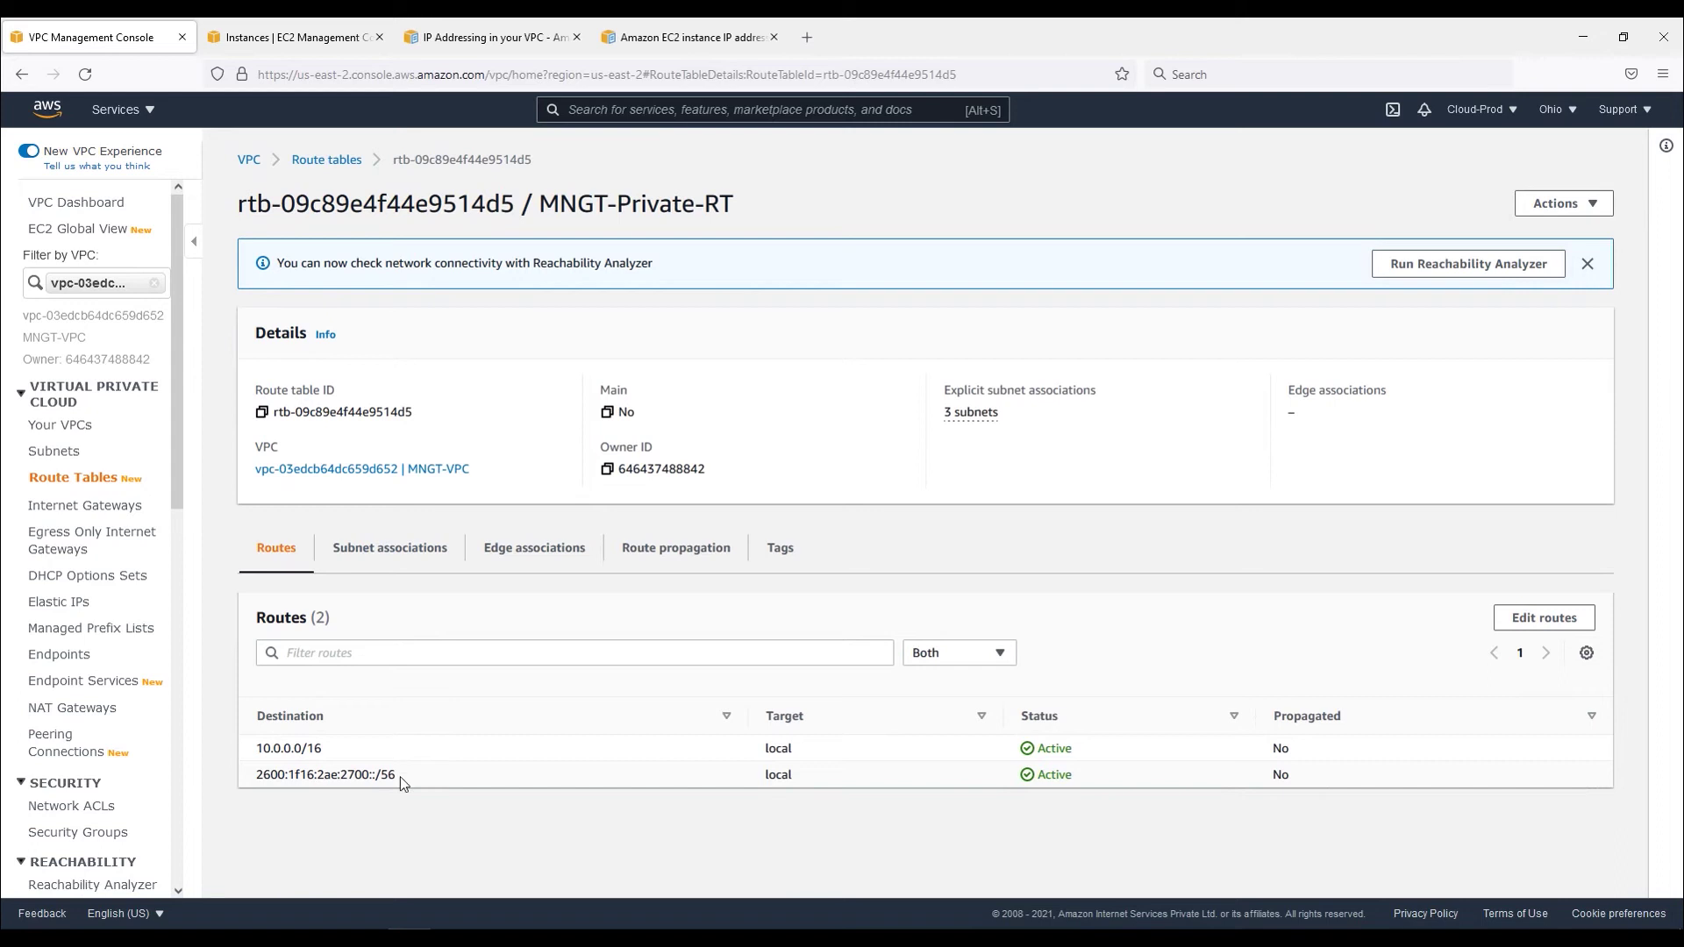
# Examine the local routes of MNGT-Private-RT, then return to the route tables and check the VPC's internet gateways.
pyautogui.tripleClick(372, 774)
pyautogui.moveTo(330, 749); pyautogui.dragTo(301, 749)
pyautogui.click(88, 479)
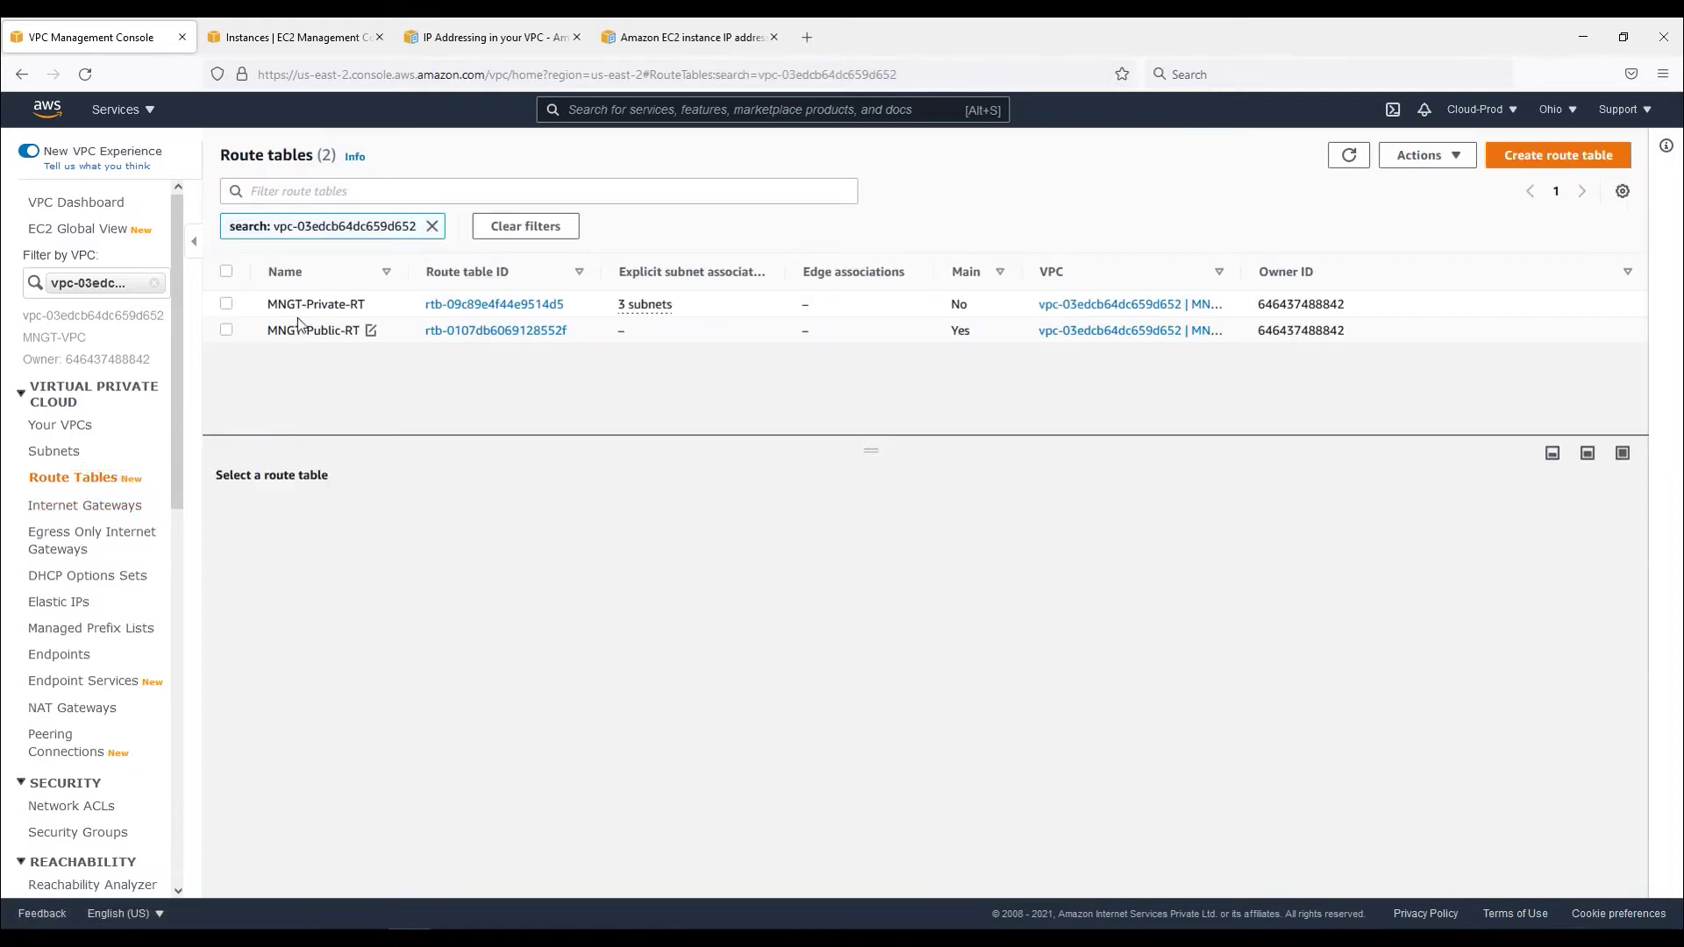
pyautogui.click(318, 331)
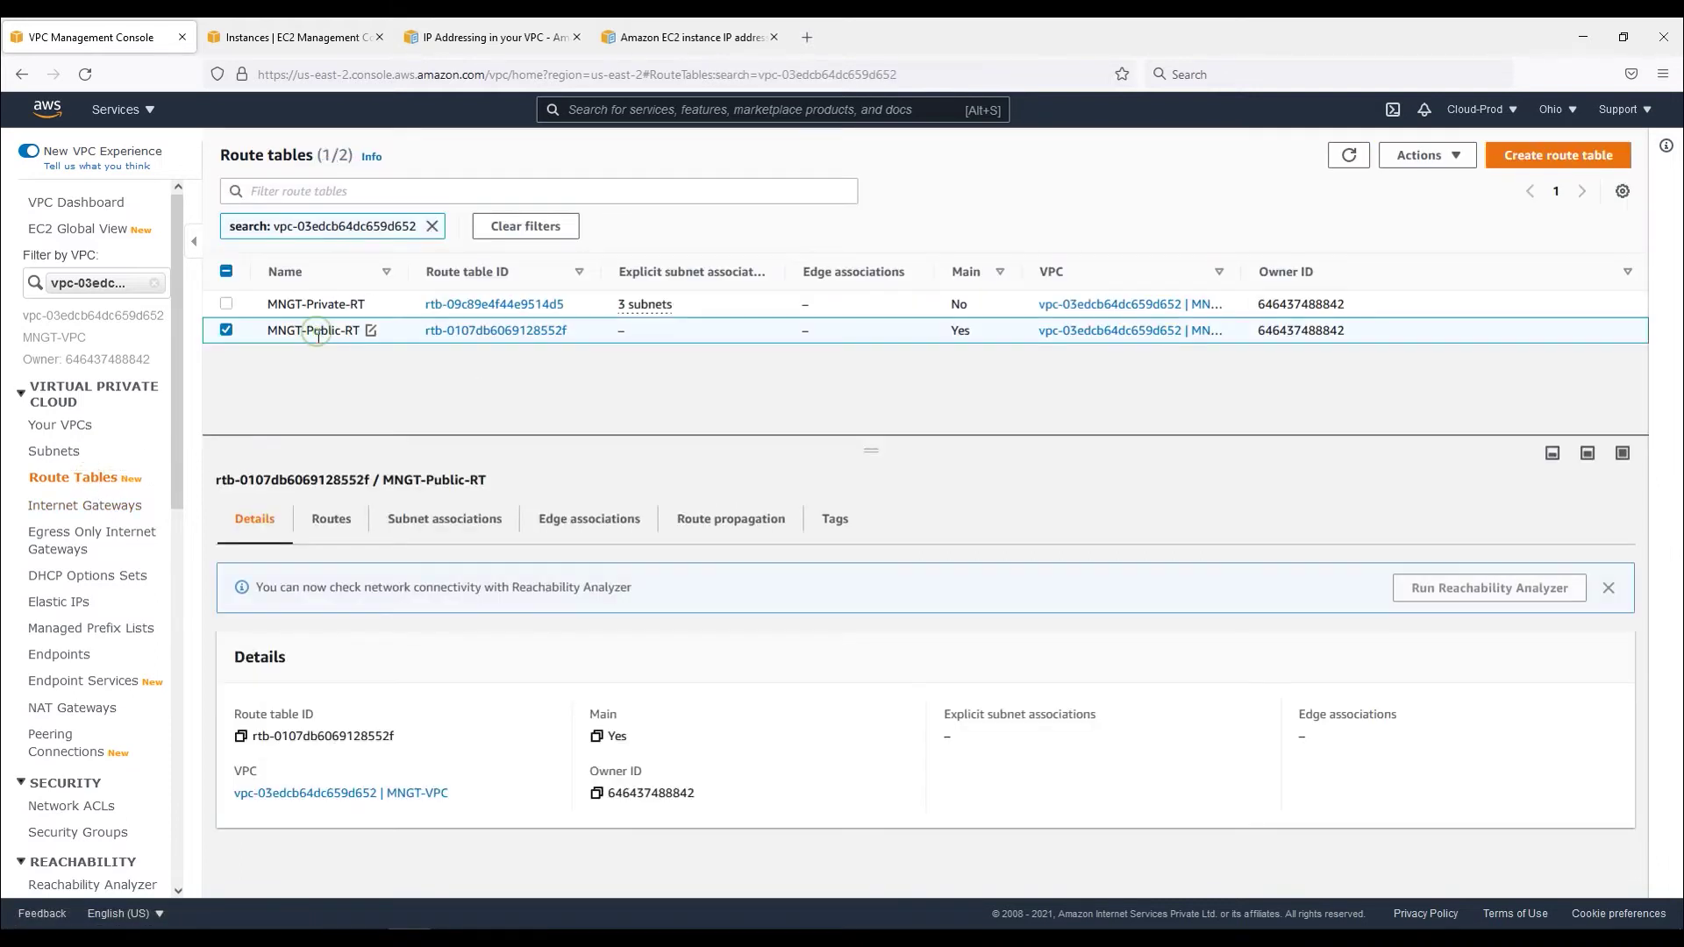
pyautogui.click(84, 509)
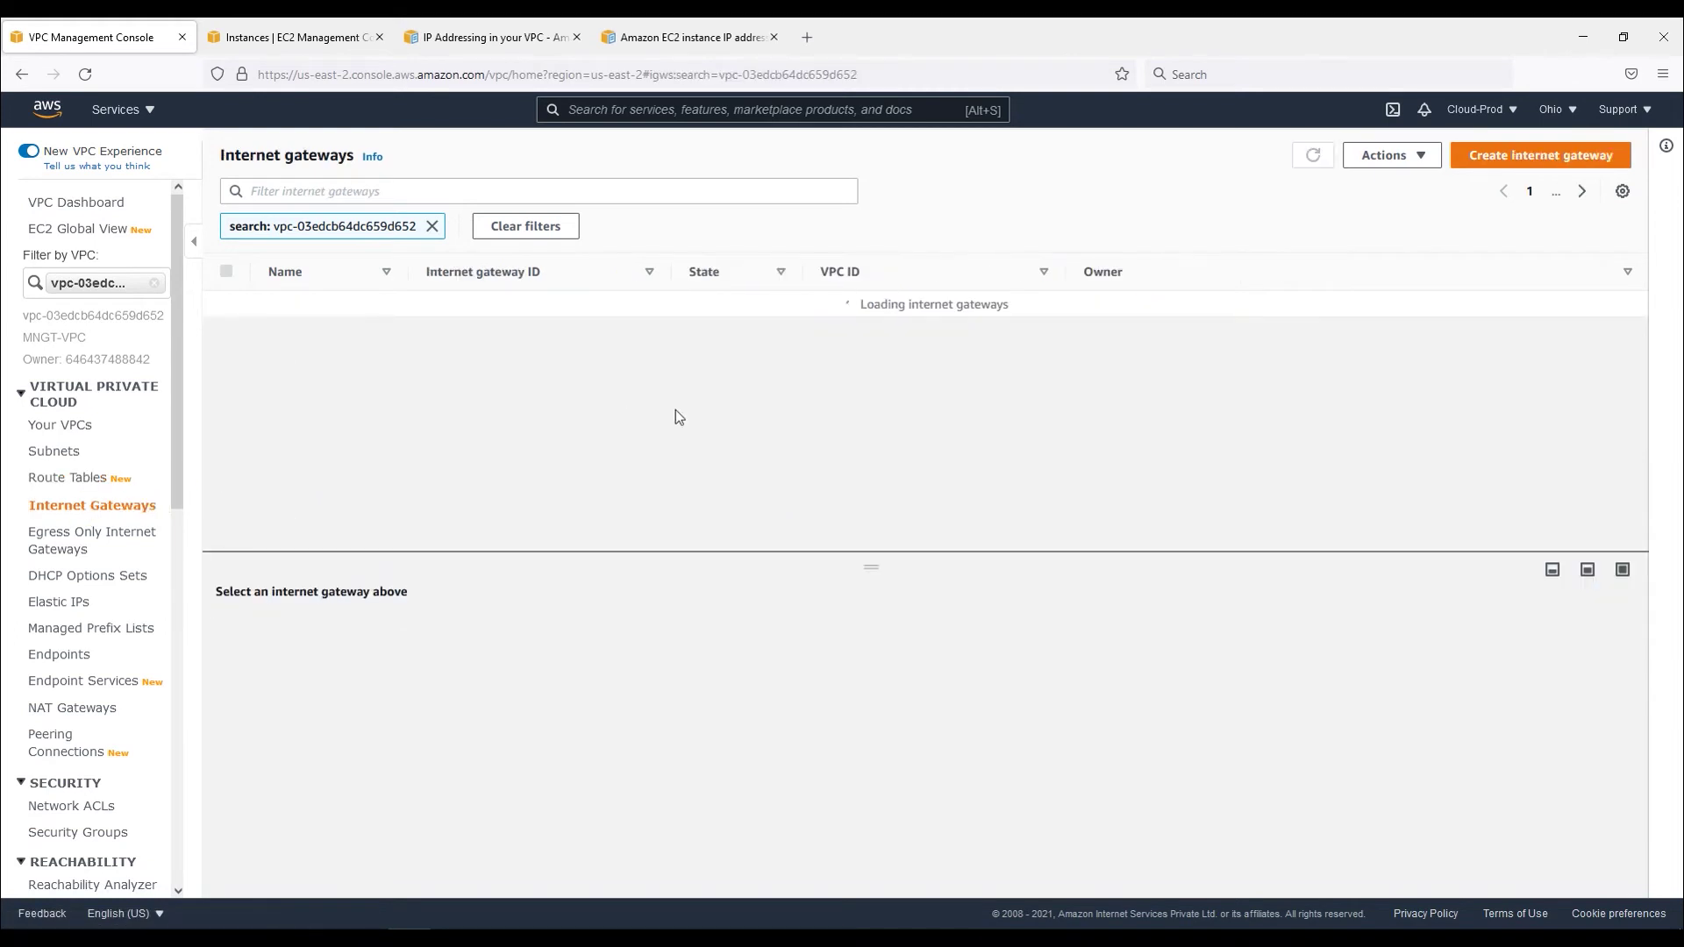
# Edit the routes of MNGT-Public-RT and add a new route with destination ::/0.
pyautogui.click(70, 478)
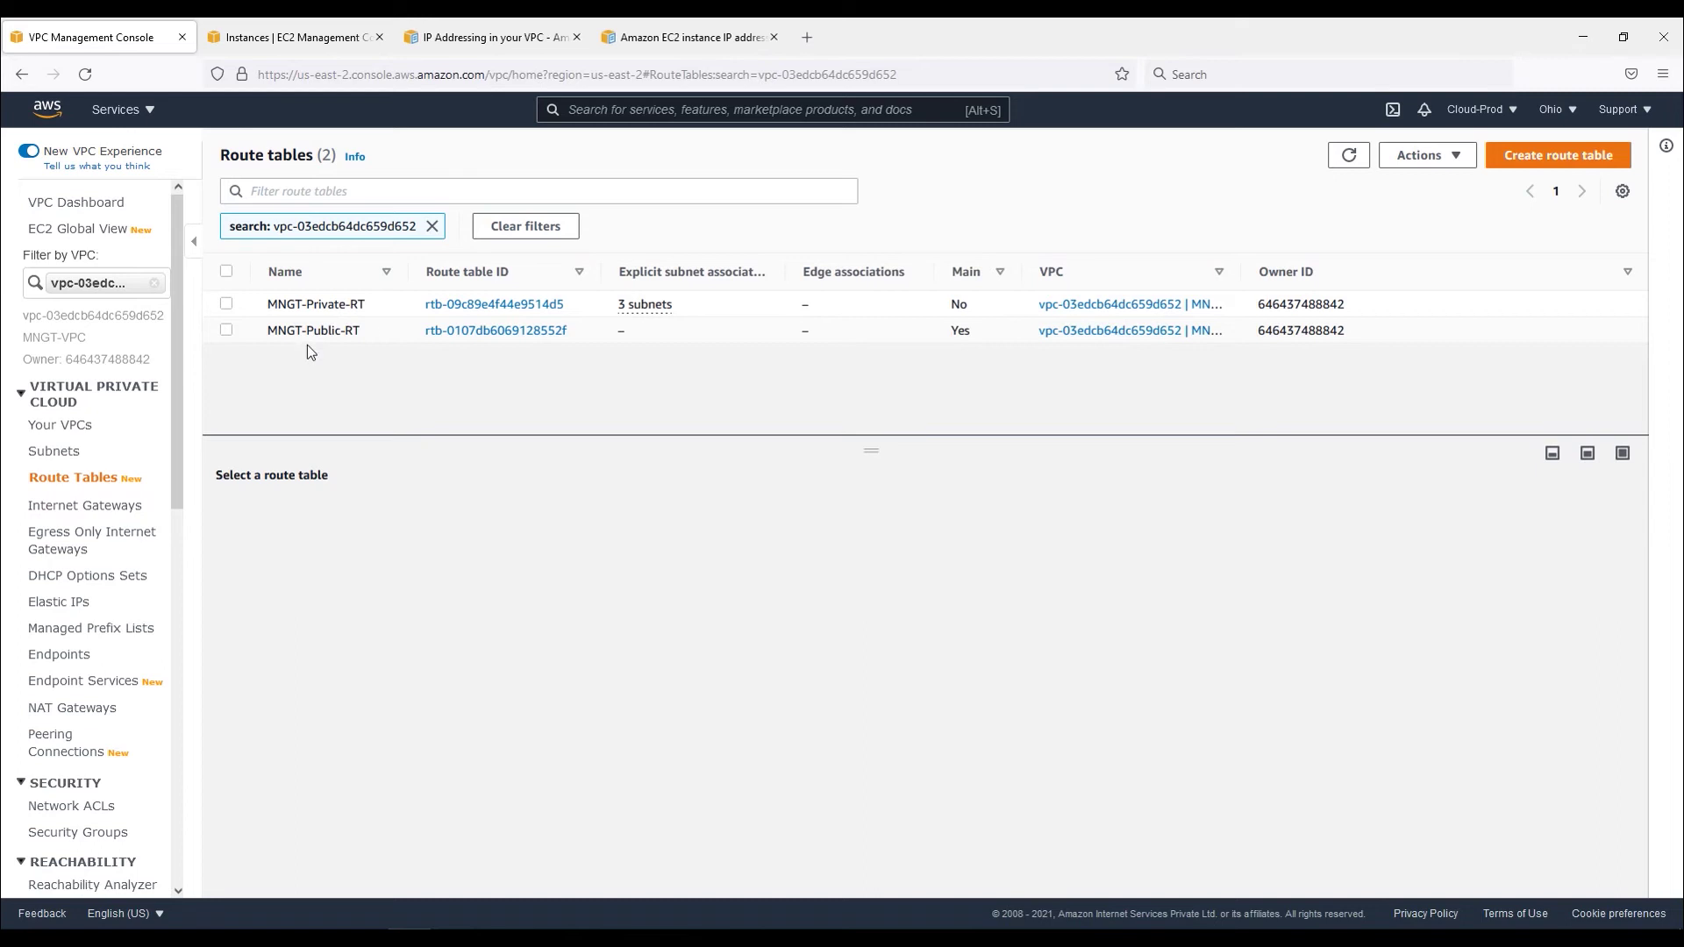
pyautogui.click(313, 331)
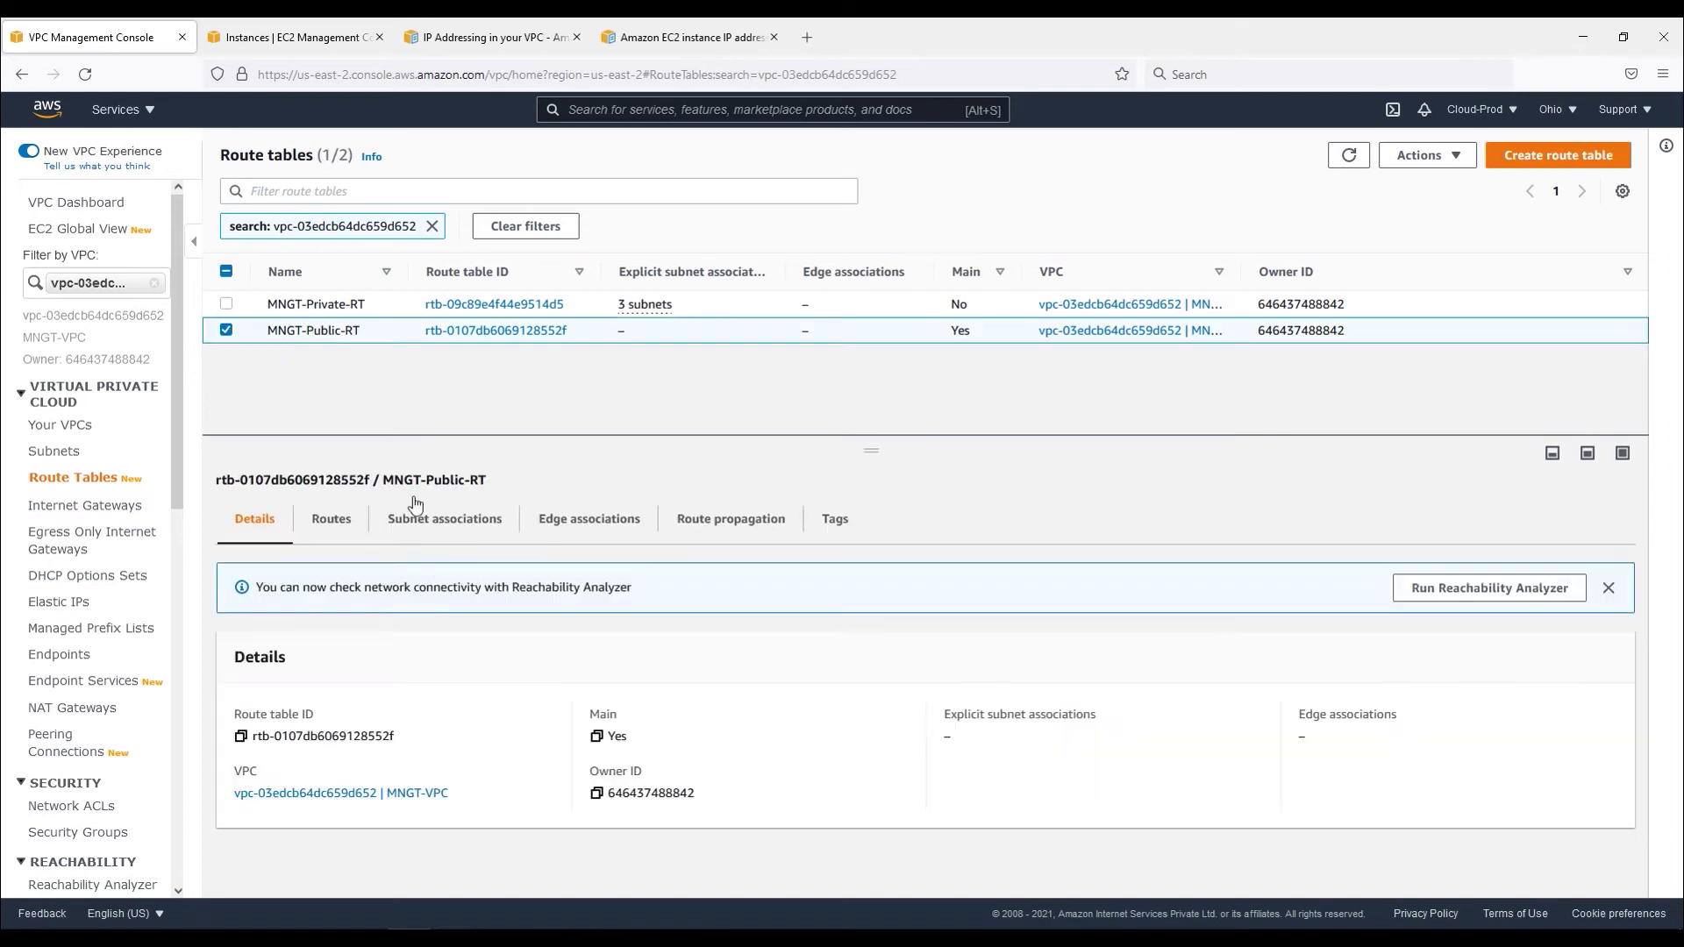
pyautogui.click(330, 526)
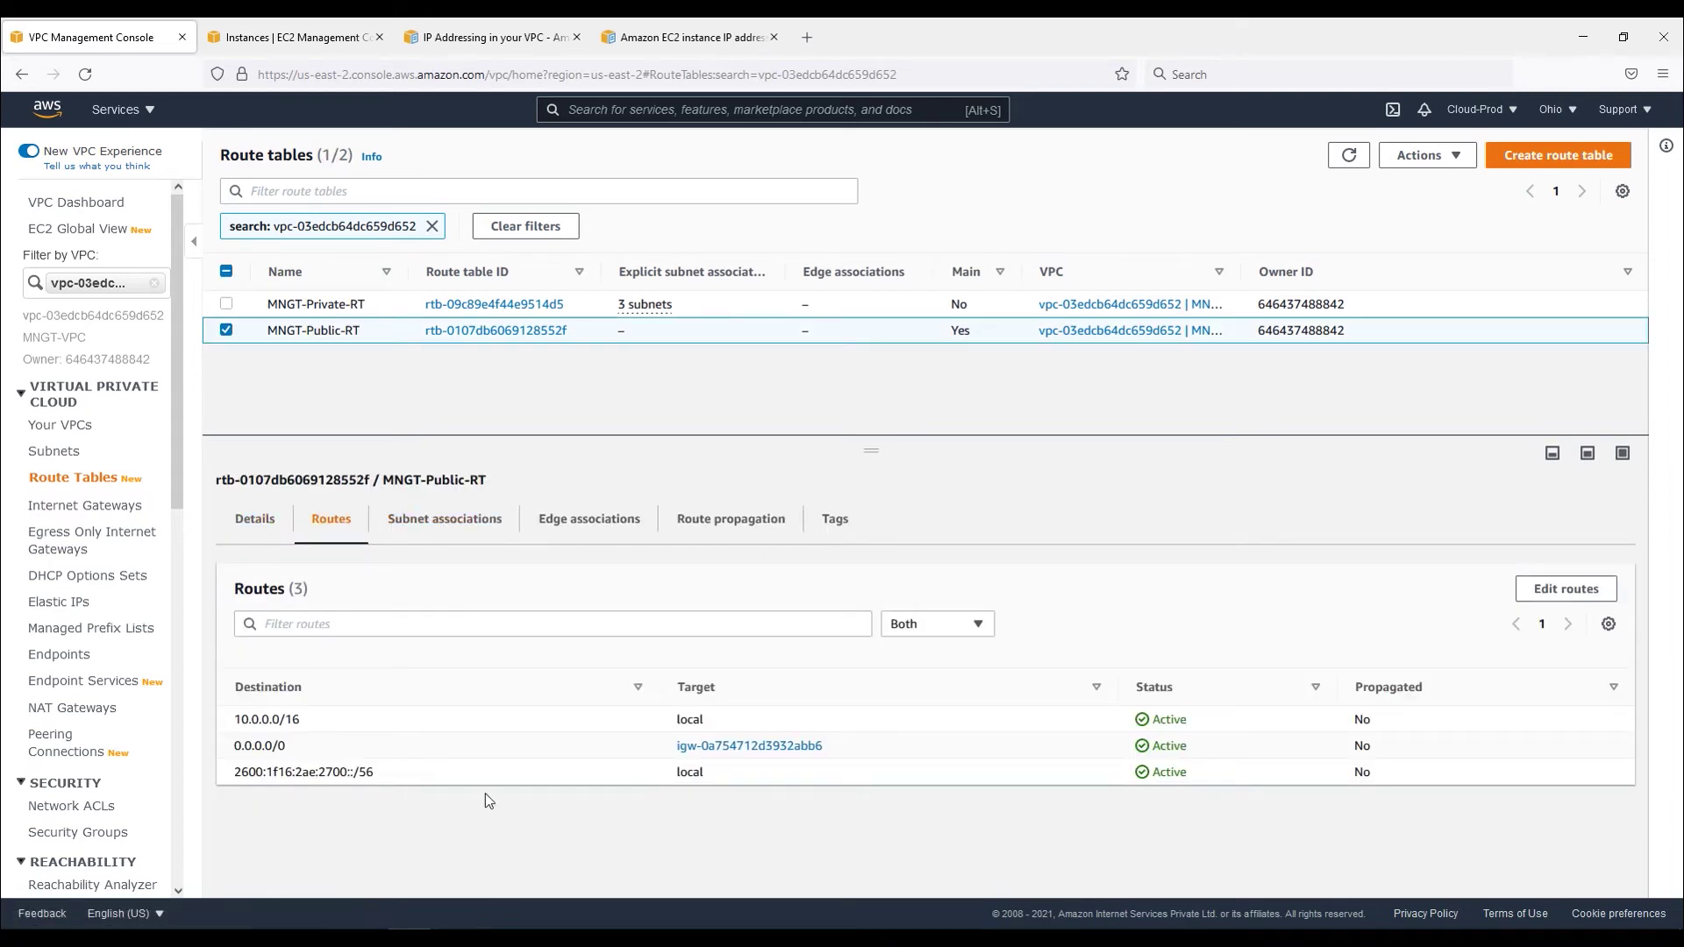
pyautogui.click(1566, 588)
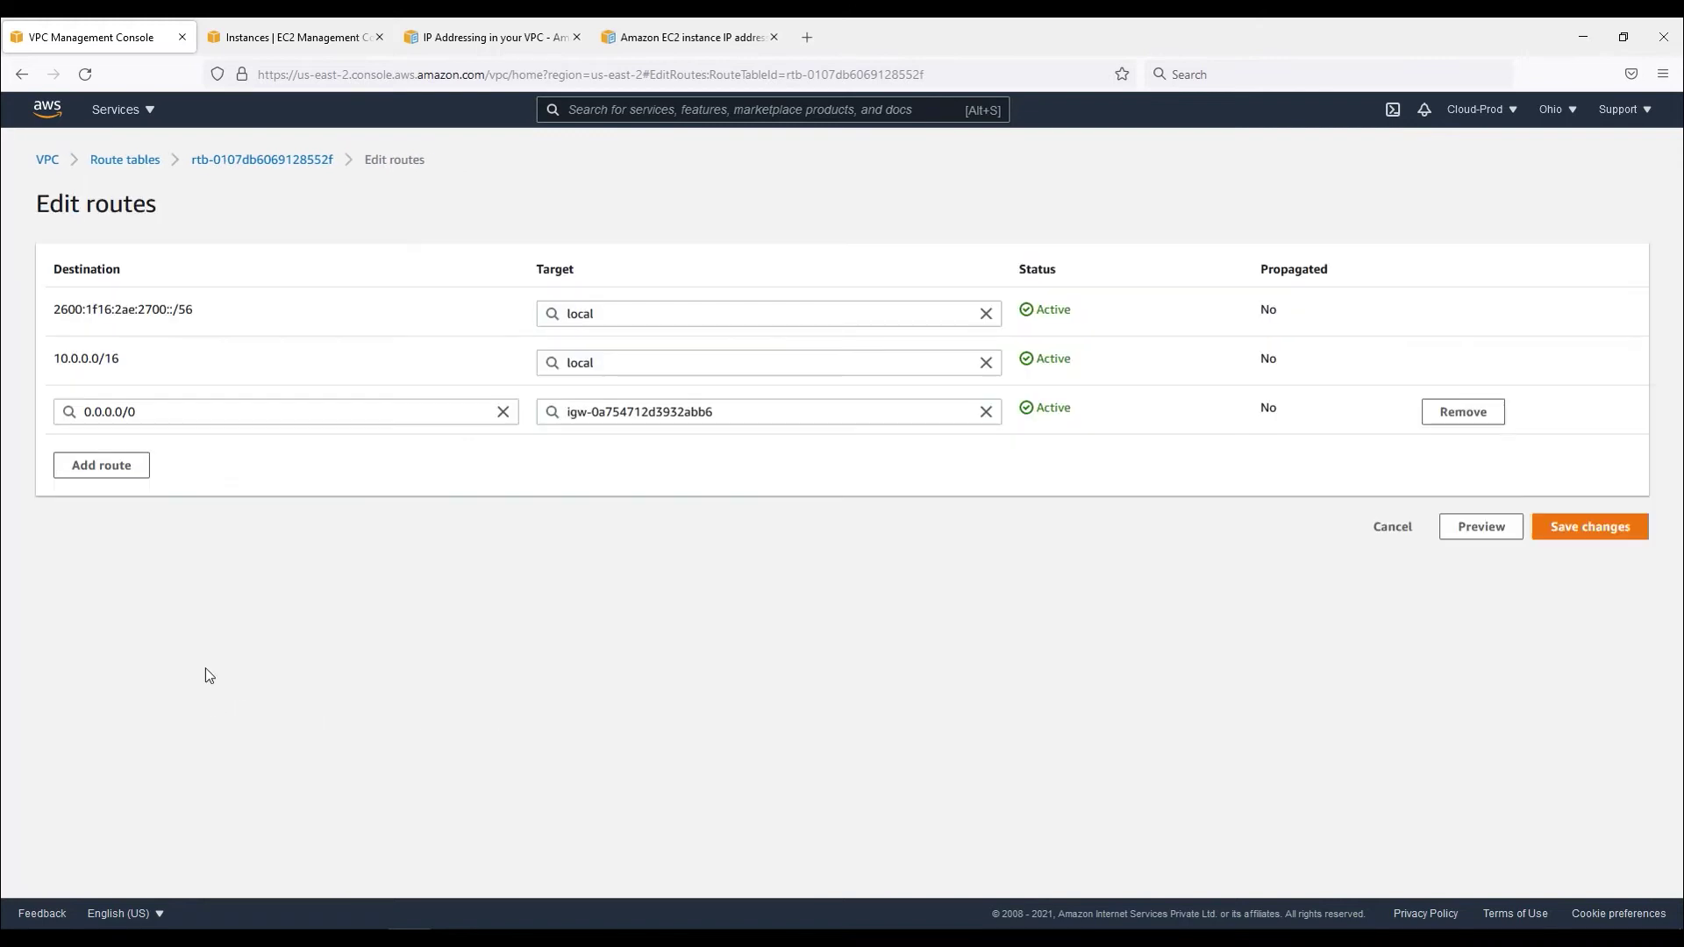
pyautogui.click(115, 474)
pyautogui.click(133, 461)
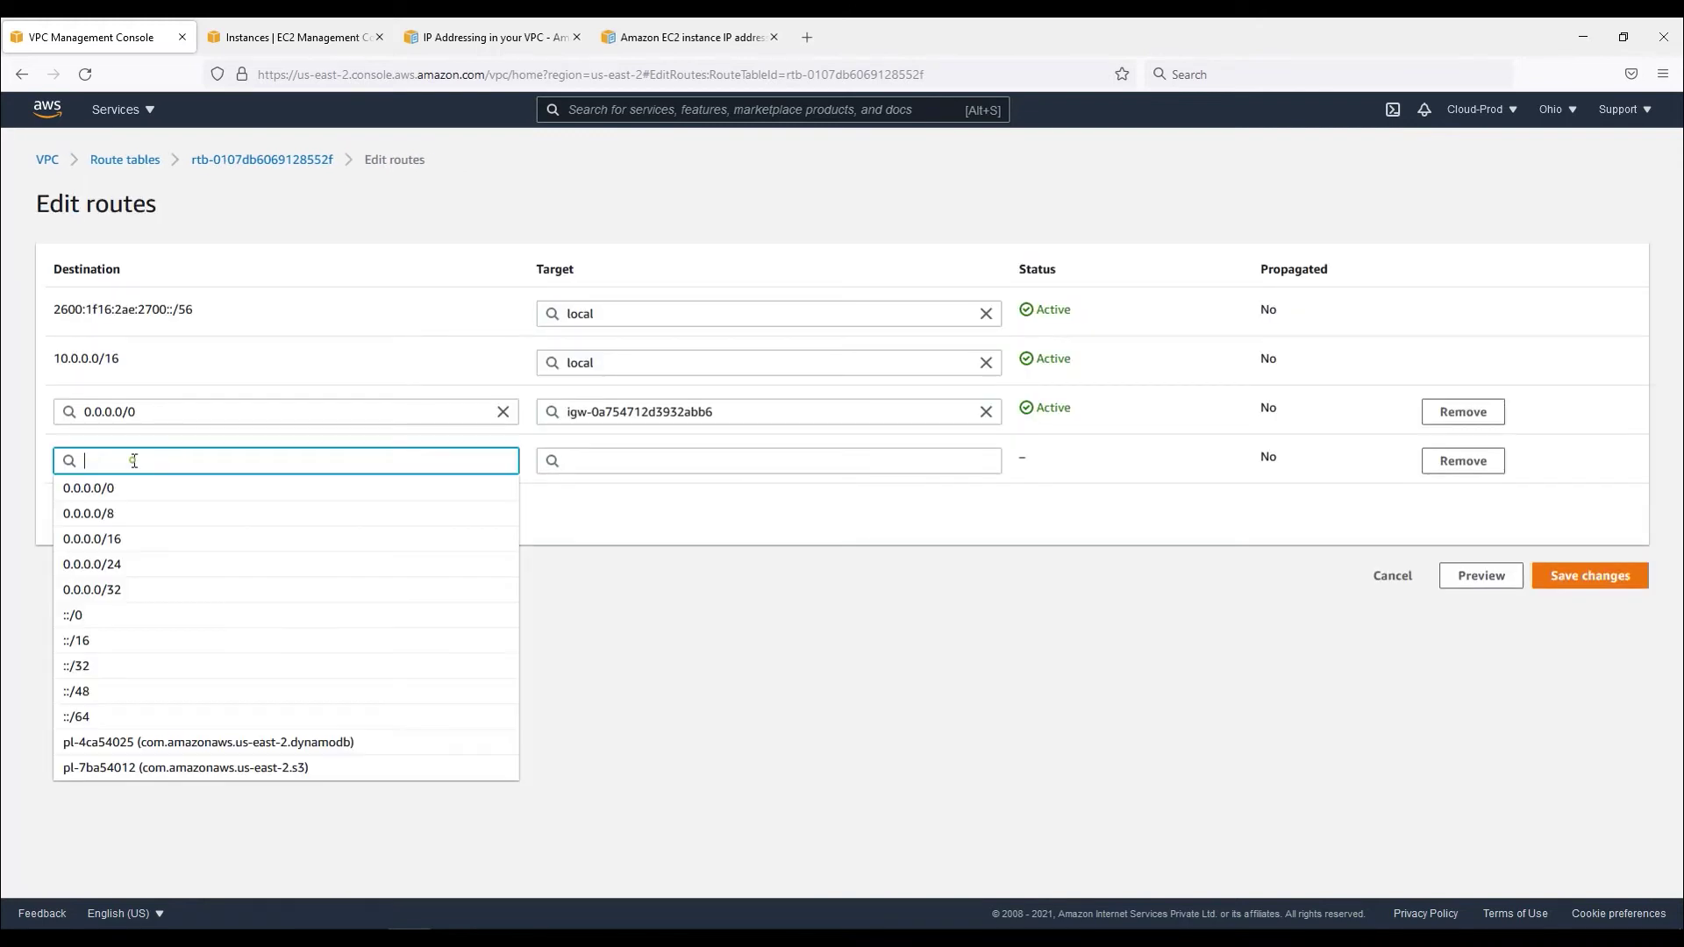
pyautogui.click(85, 616)
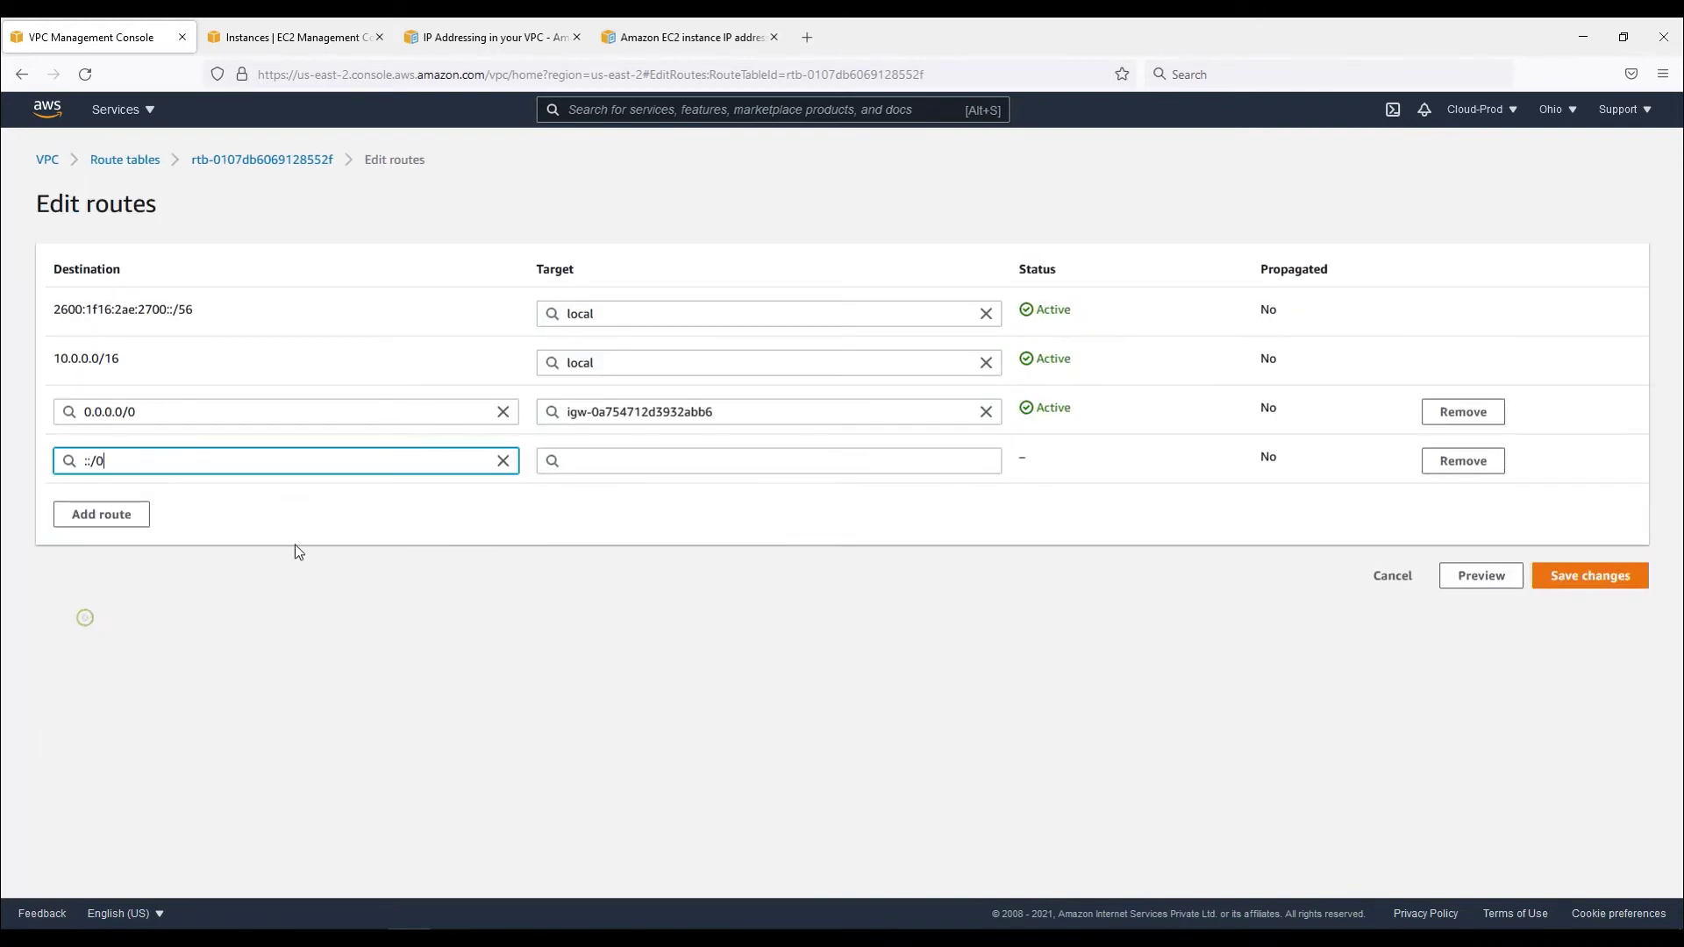
# Target the ::/0 route at internet gateway igw-0a754712d3932abb6, save the changes and dismiss the notices.
pyautogui.click(633, 455)
pyautogui.click(603, 570)
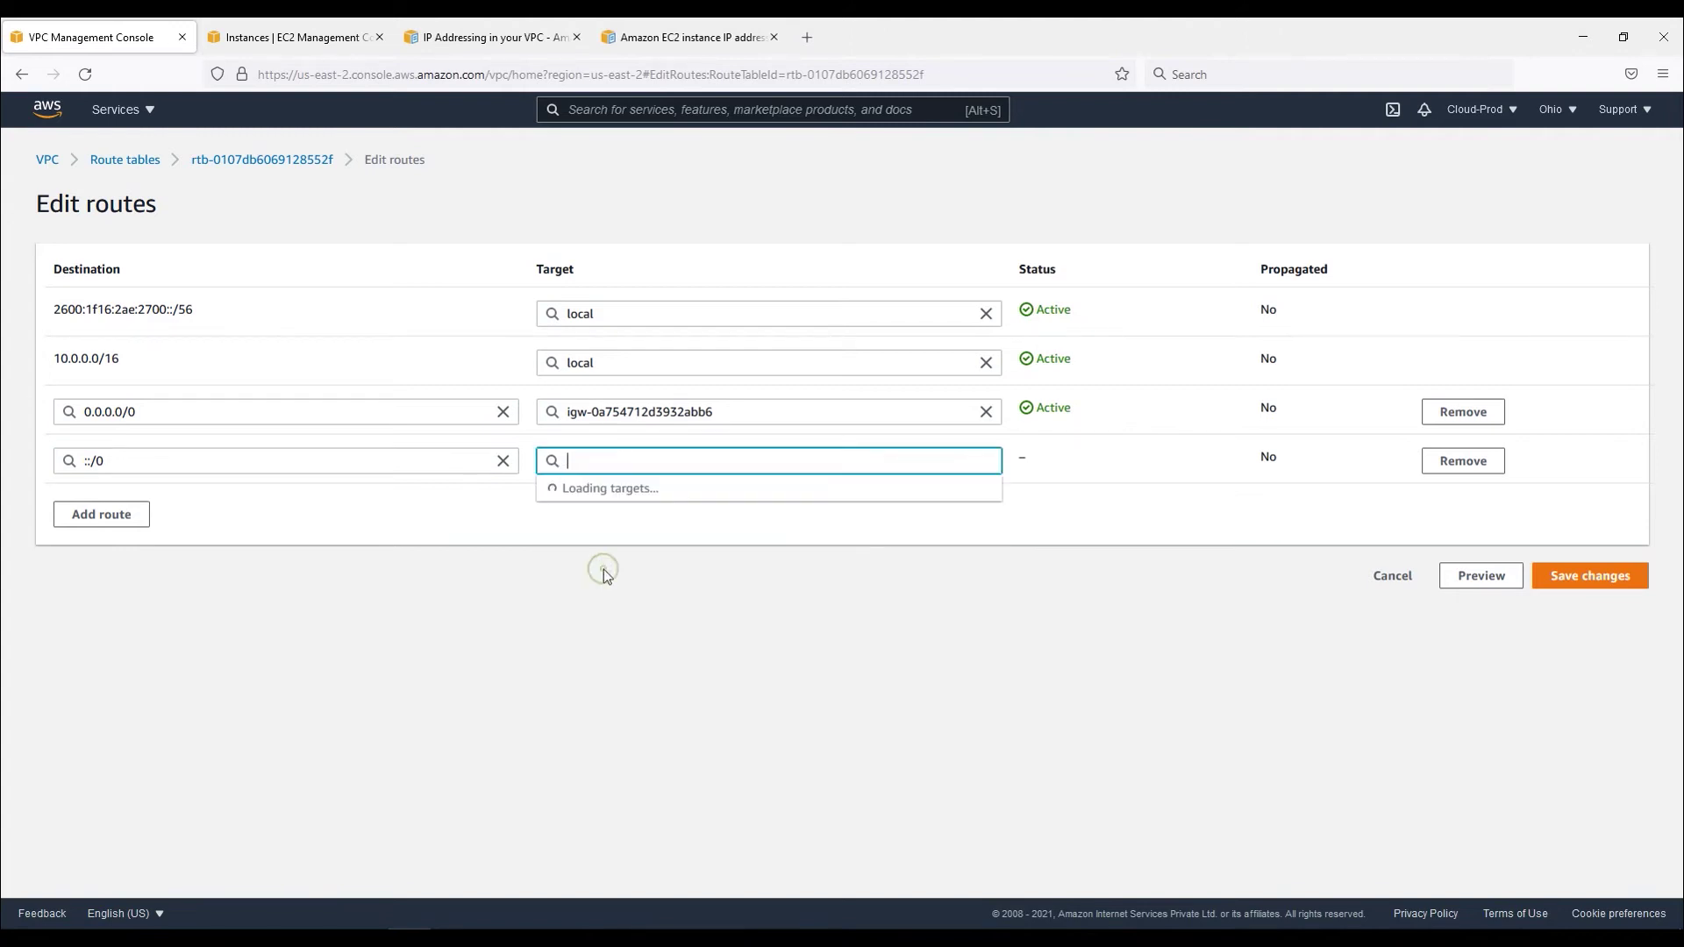
pyautogui.click(625, 488)
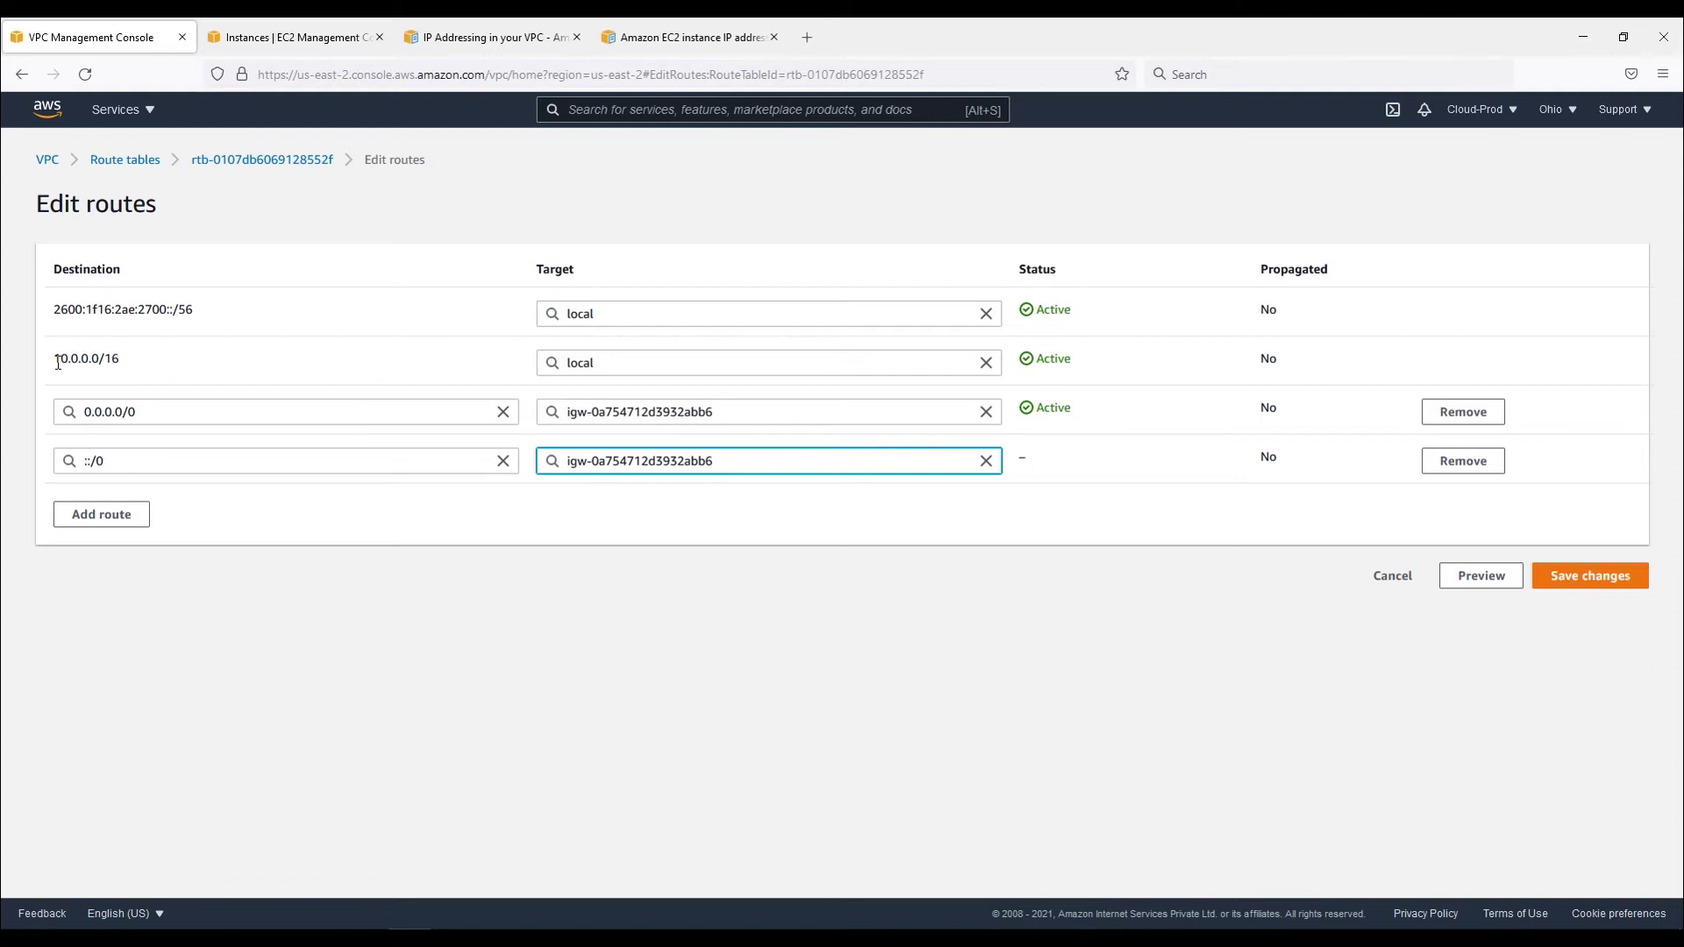
pyautogui.moveTo(58, 362); pyautogui.dragTo(125, 376)
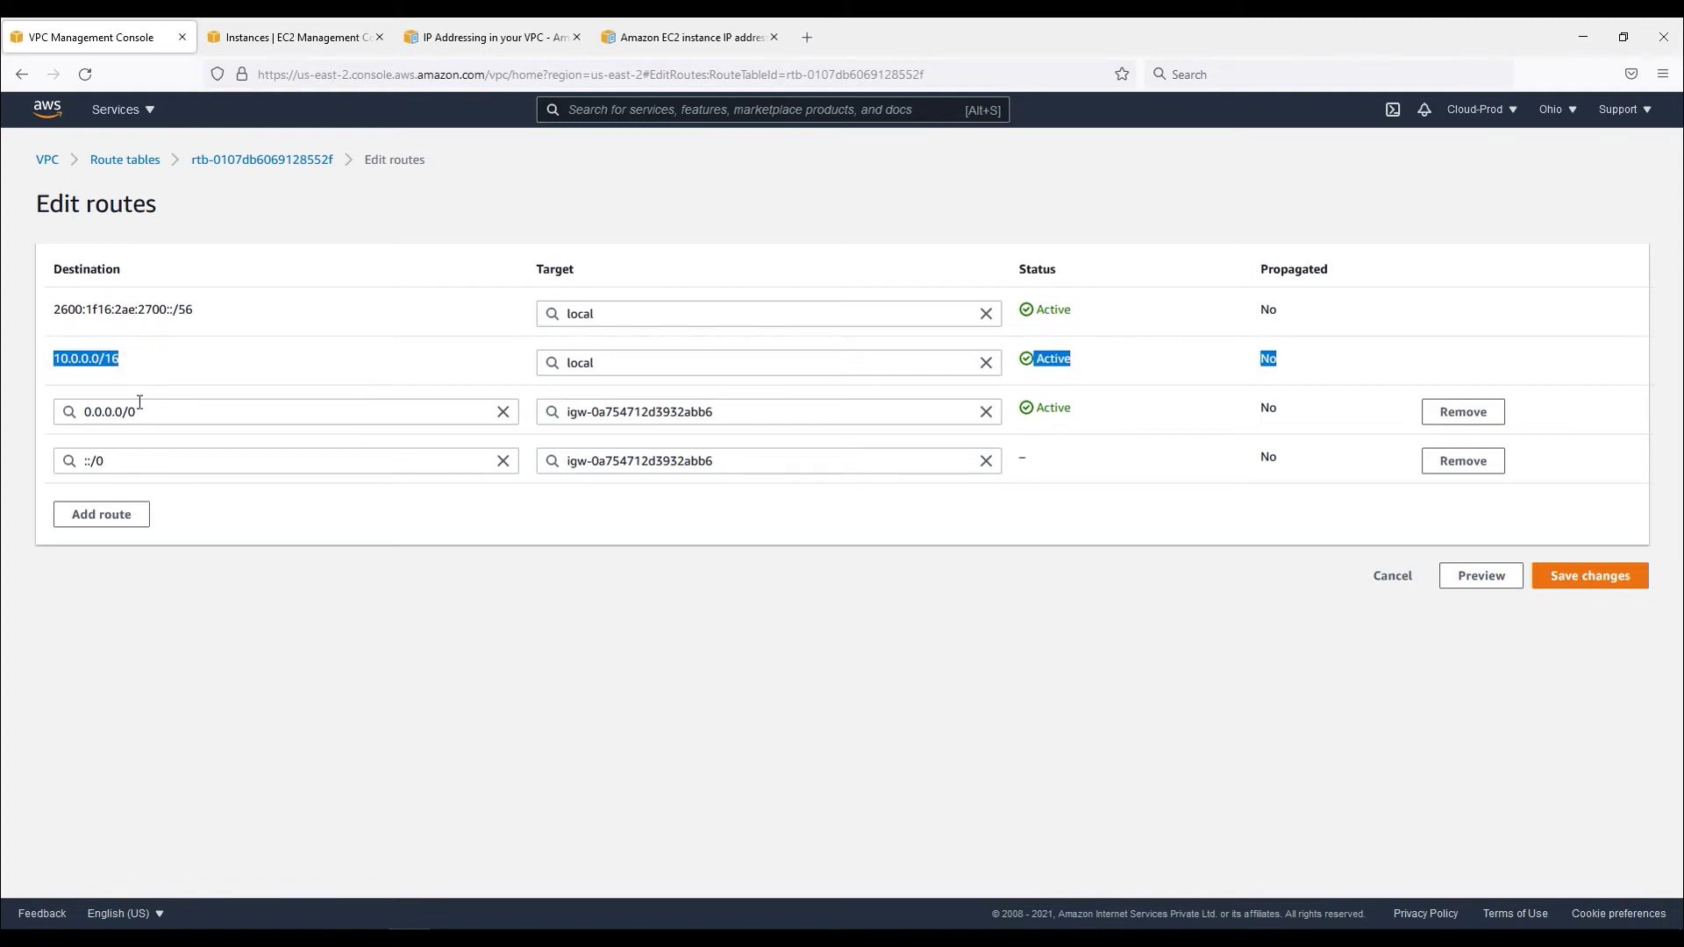
pyautogui.click(1568, 584)
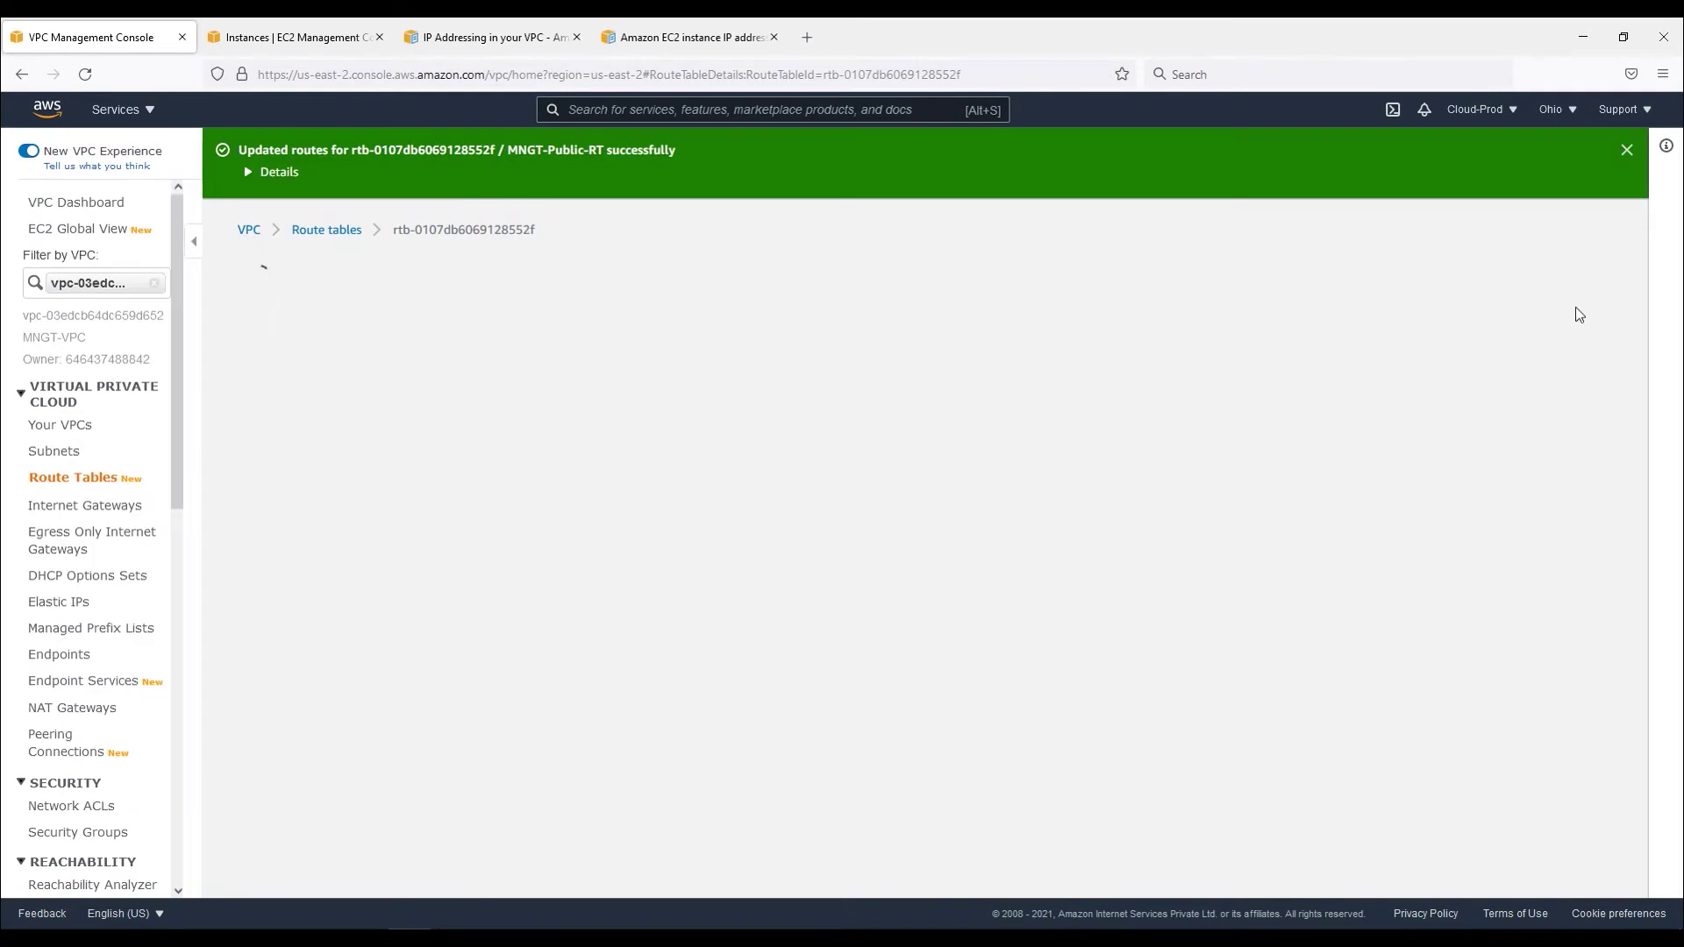
pyautogui.click(1627, 150)
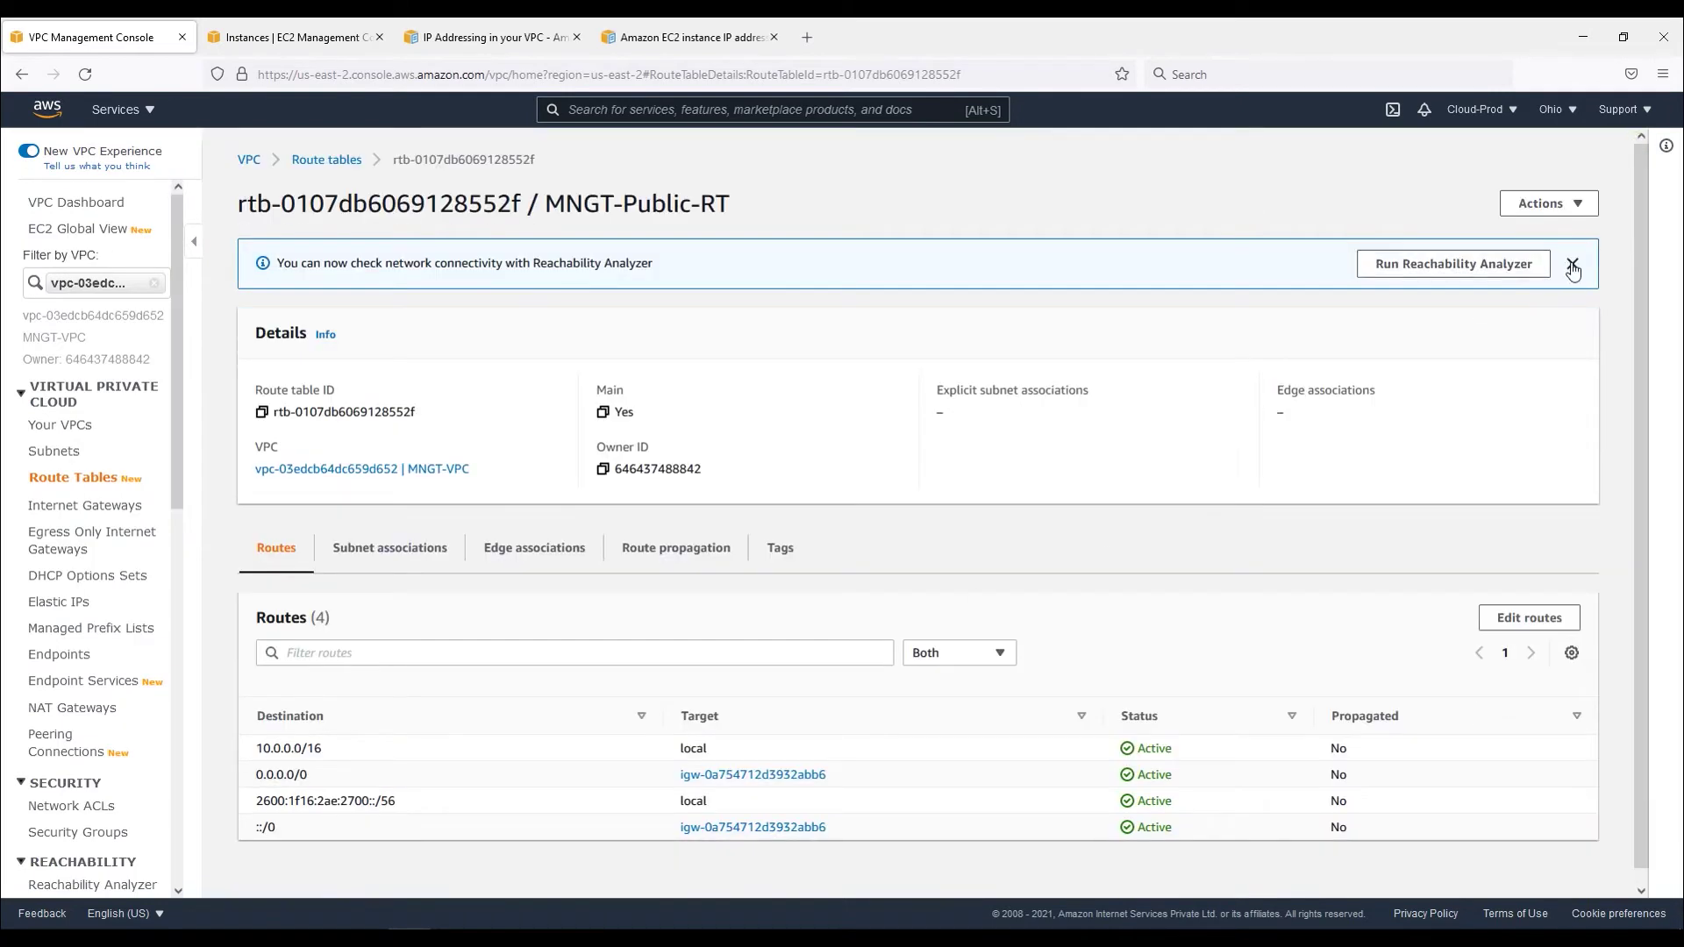
pyautogui.click(1573, 267)
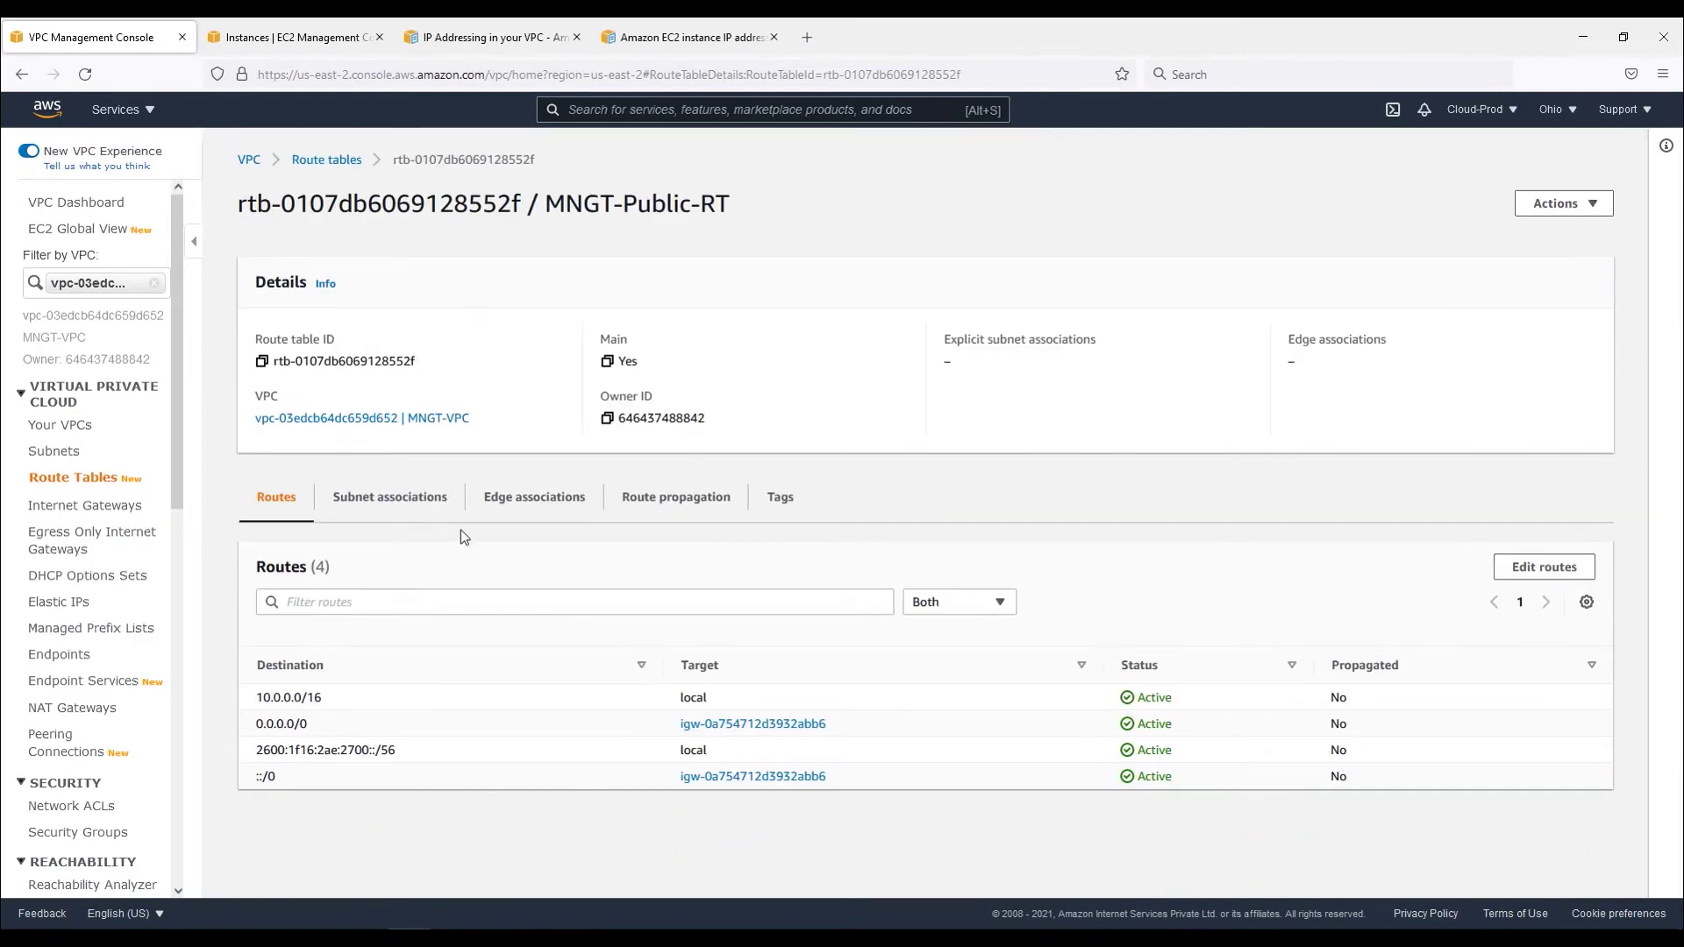
# Examine the subnet associations of MNGT-Public-RT, including the subnets without explicit associations.
pyautogui.click(392, 511)
pyautogui.scroll(-2, 591, 688)
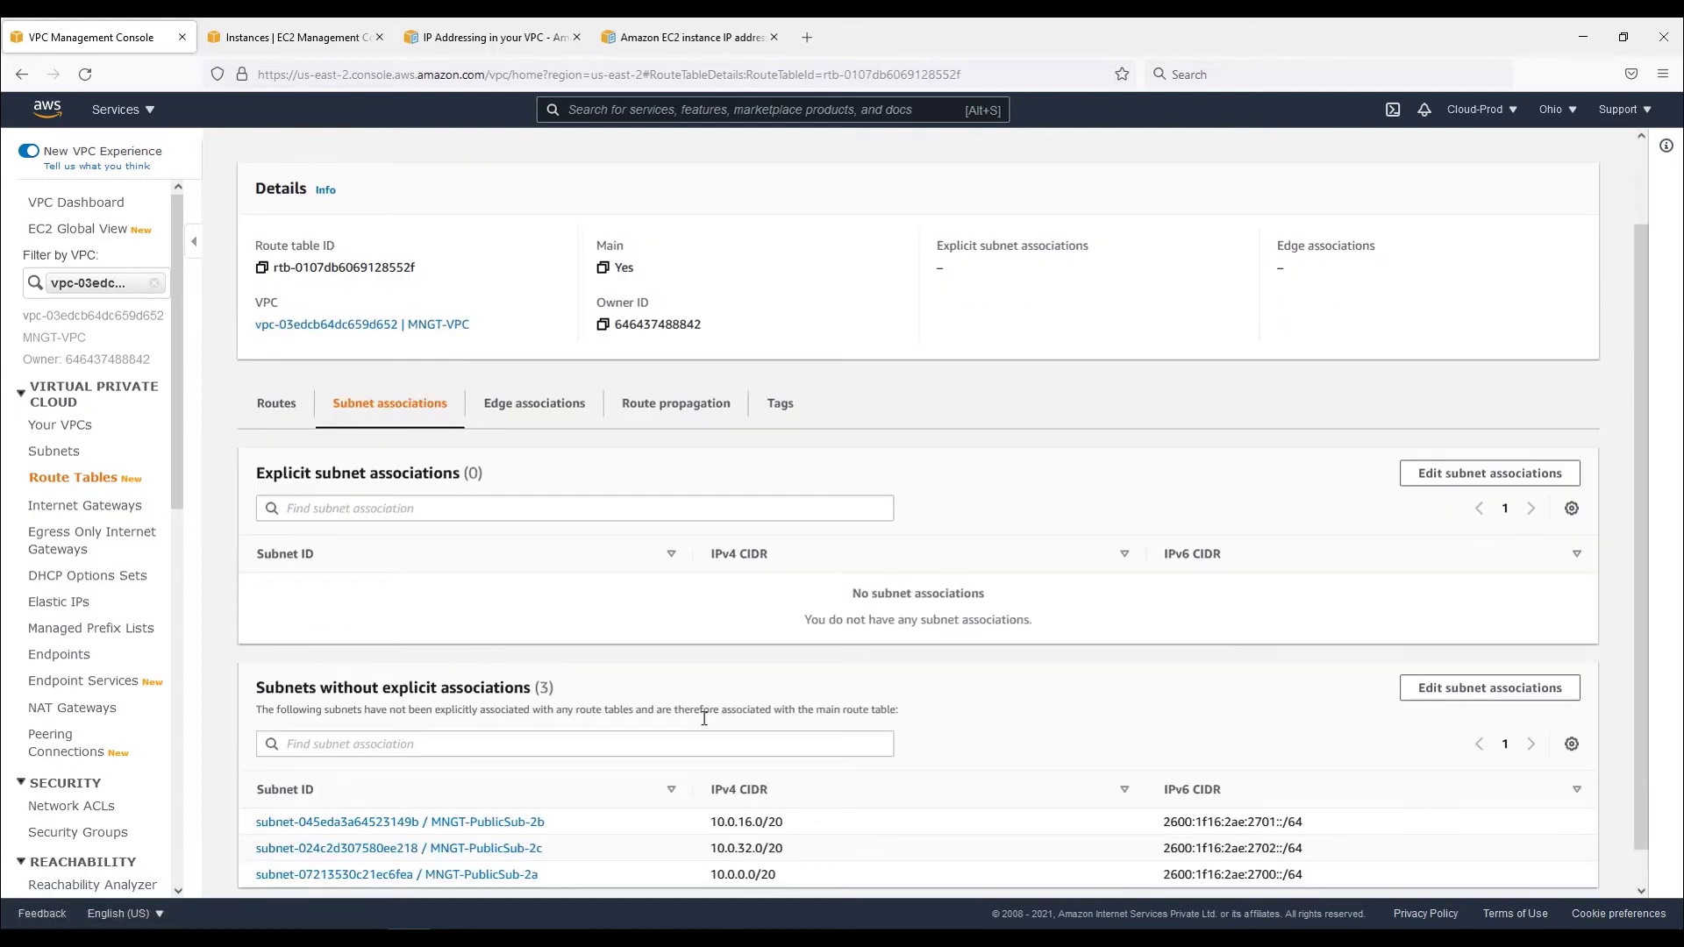
pyautogui.scroll(1, 591, 688)
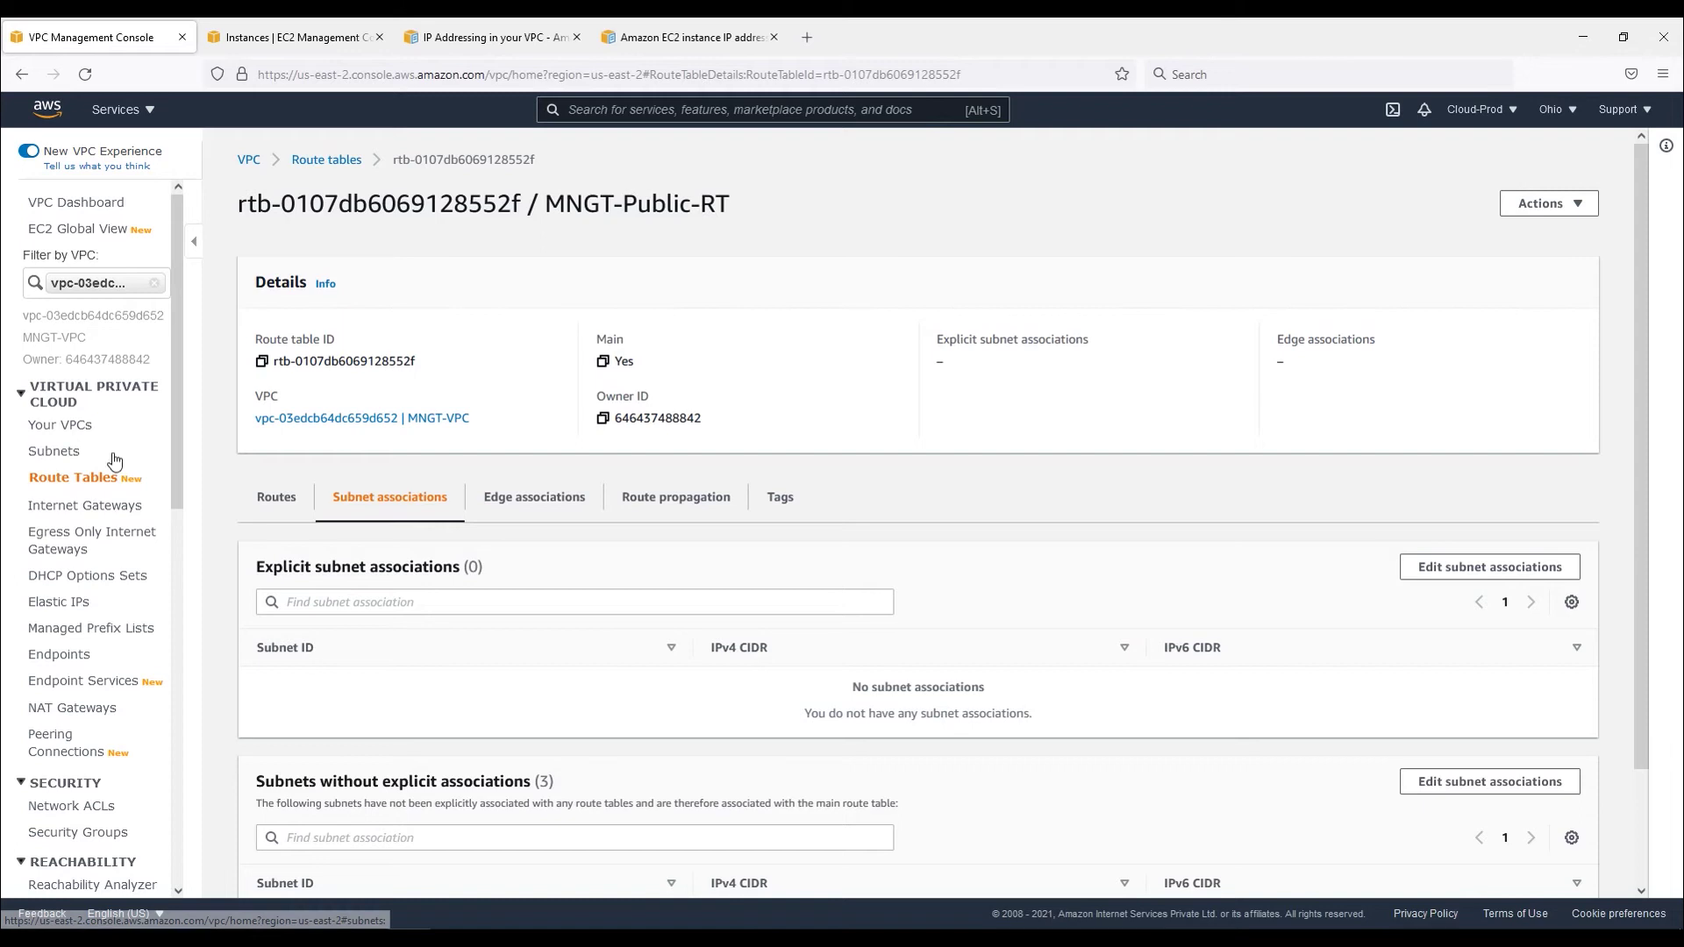
# Return to the route tables list and review the routes and details of MNGT-Private-RT.
pyautogui.click(75, 477)
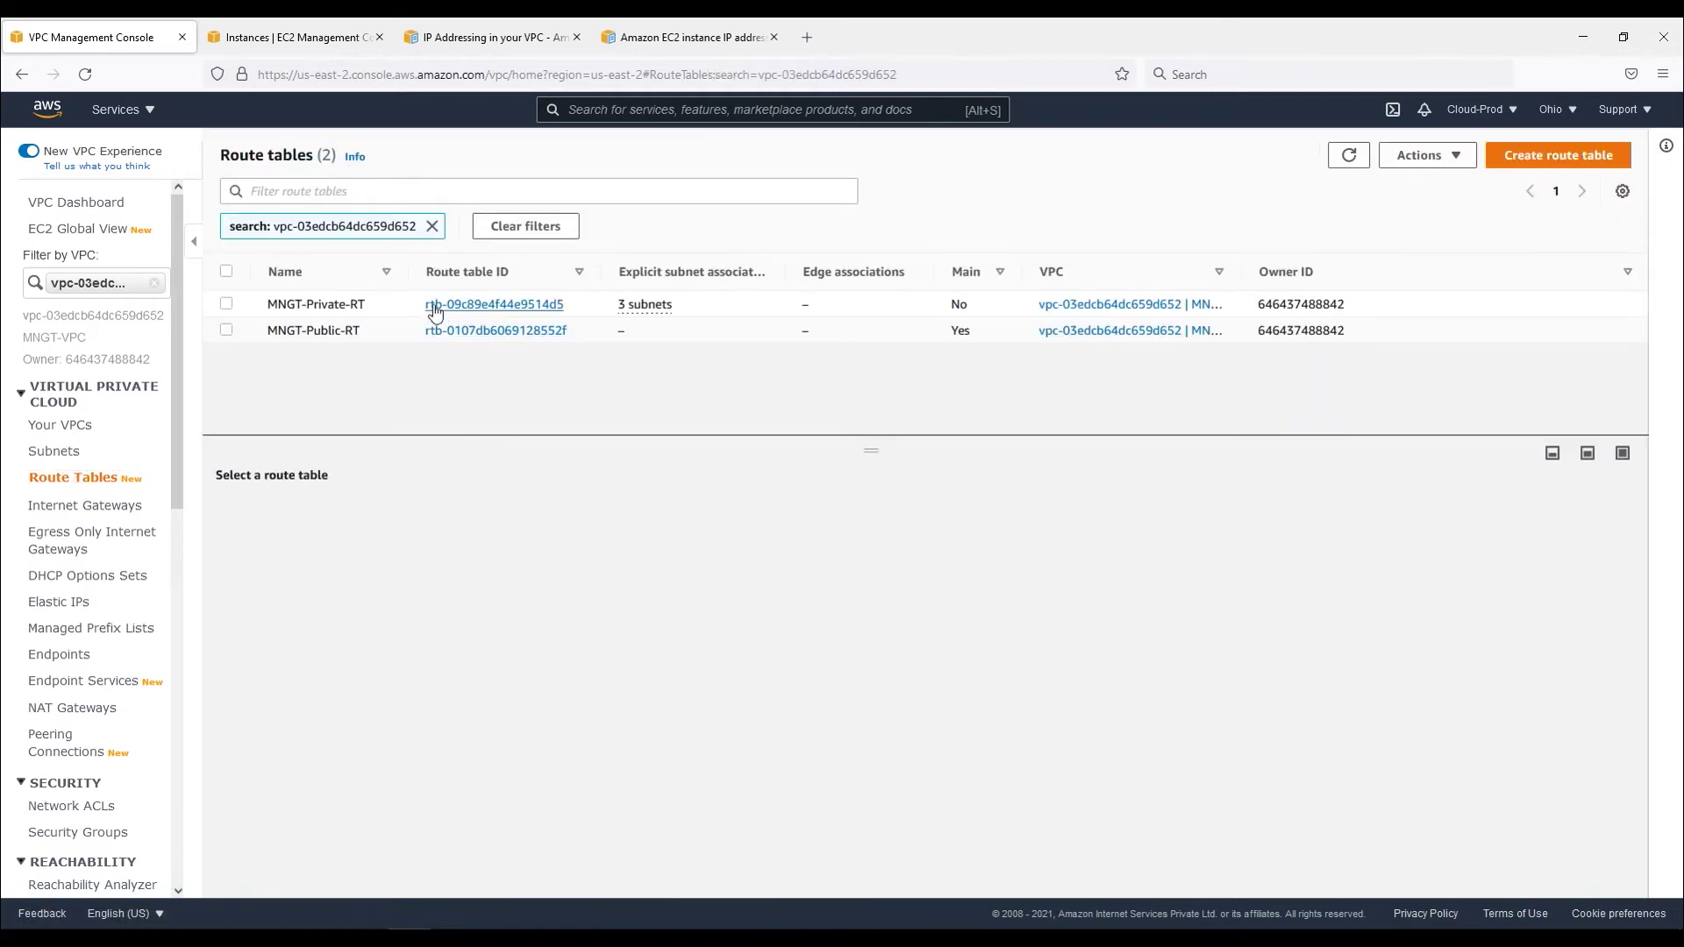
pyautogui.click(376, 304)
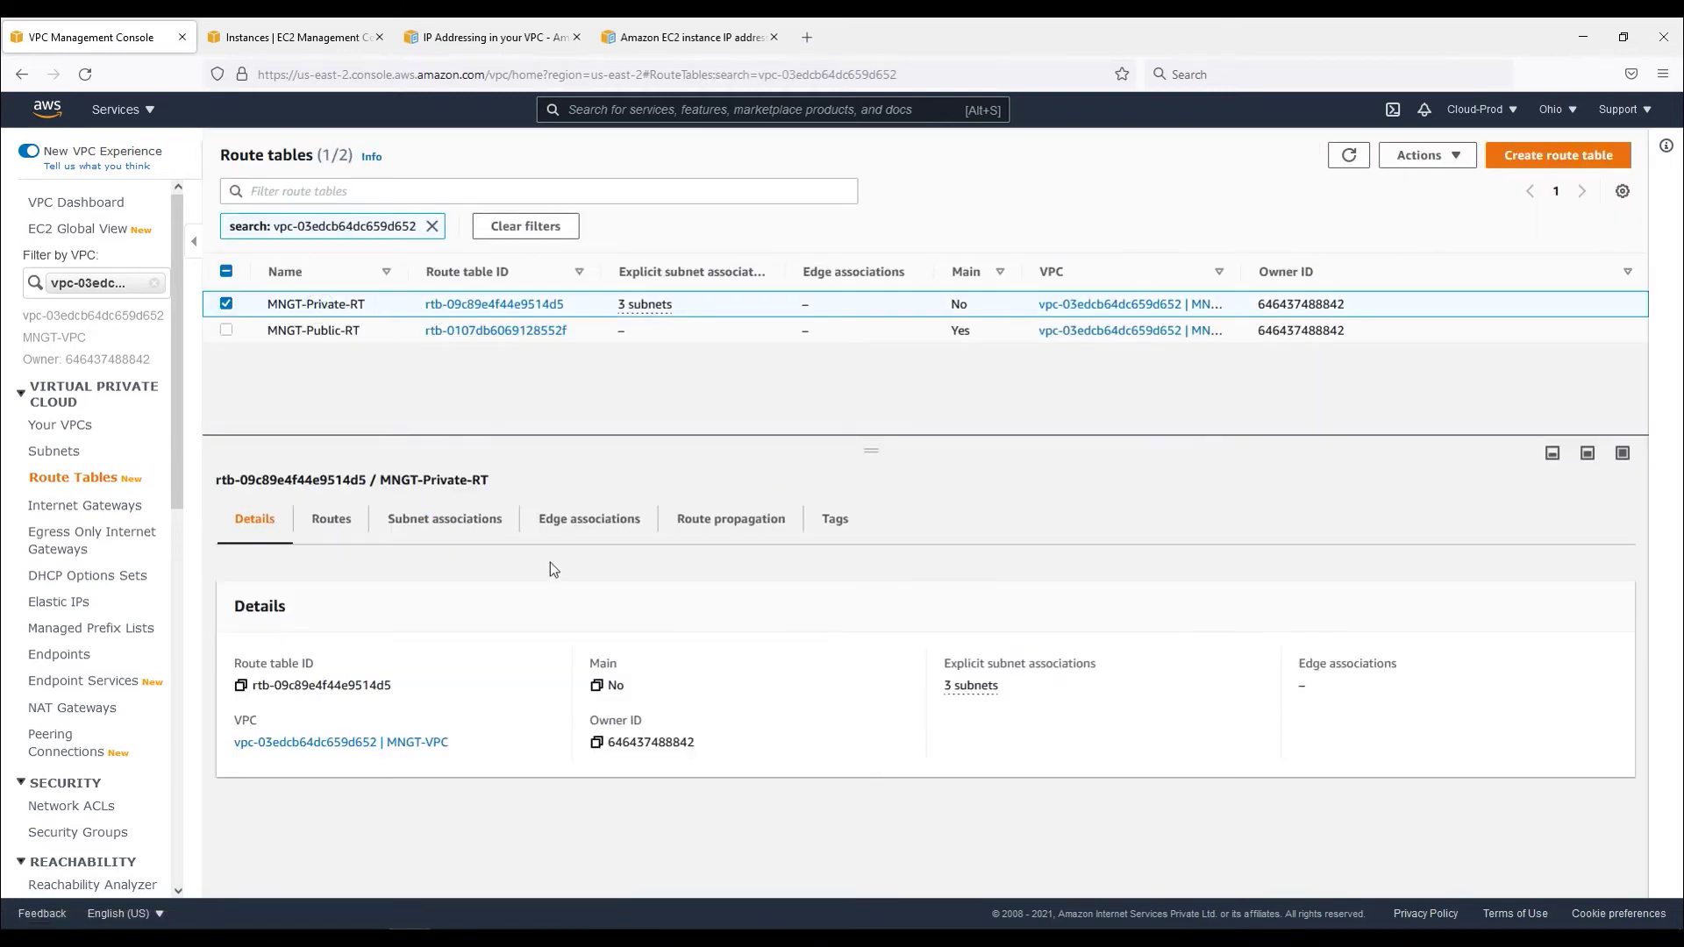
pyautogui.click(332, 519)
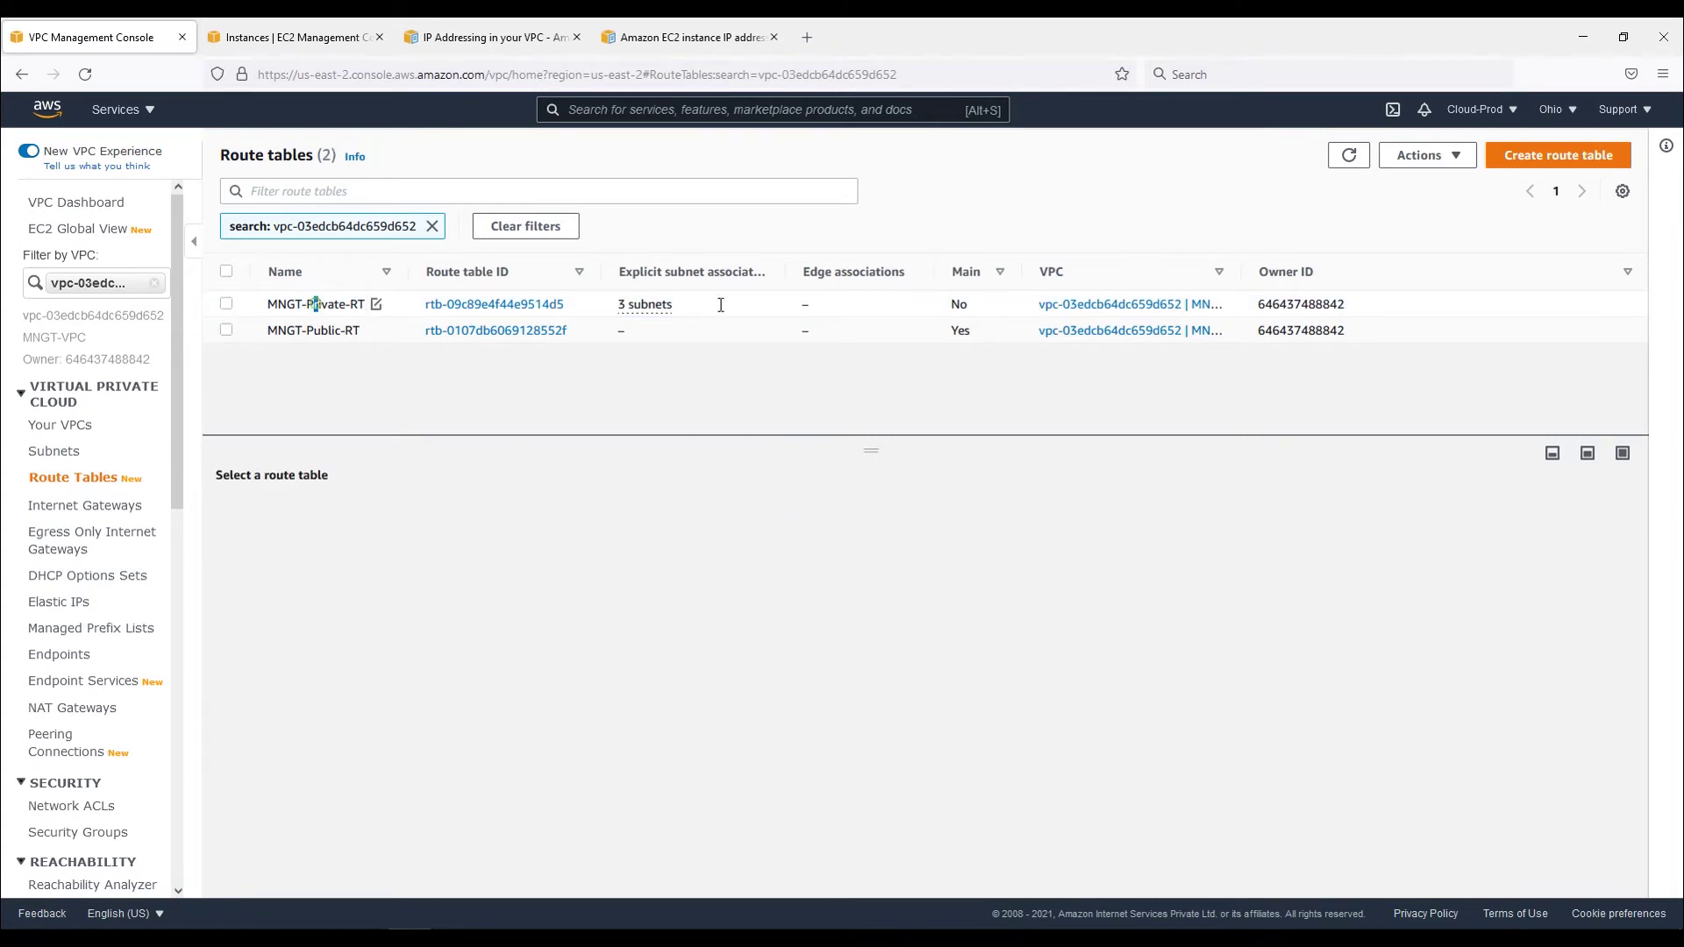
pyautogui.click(621, 304)
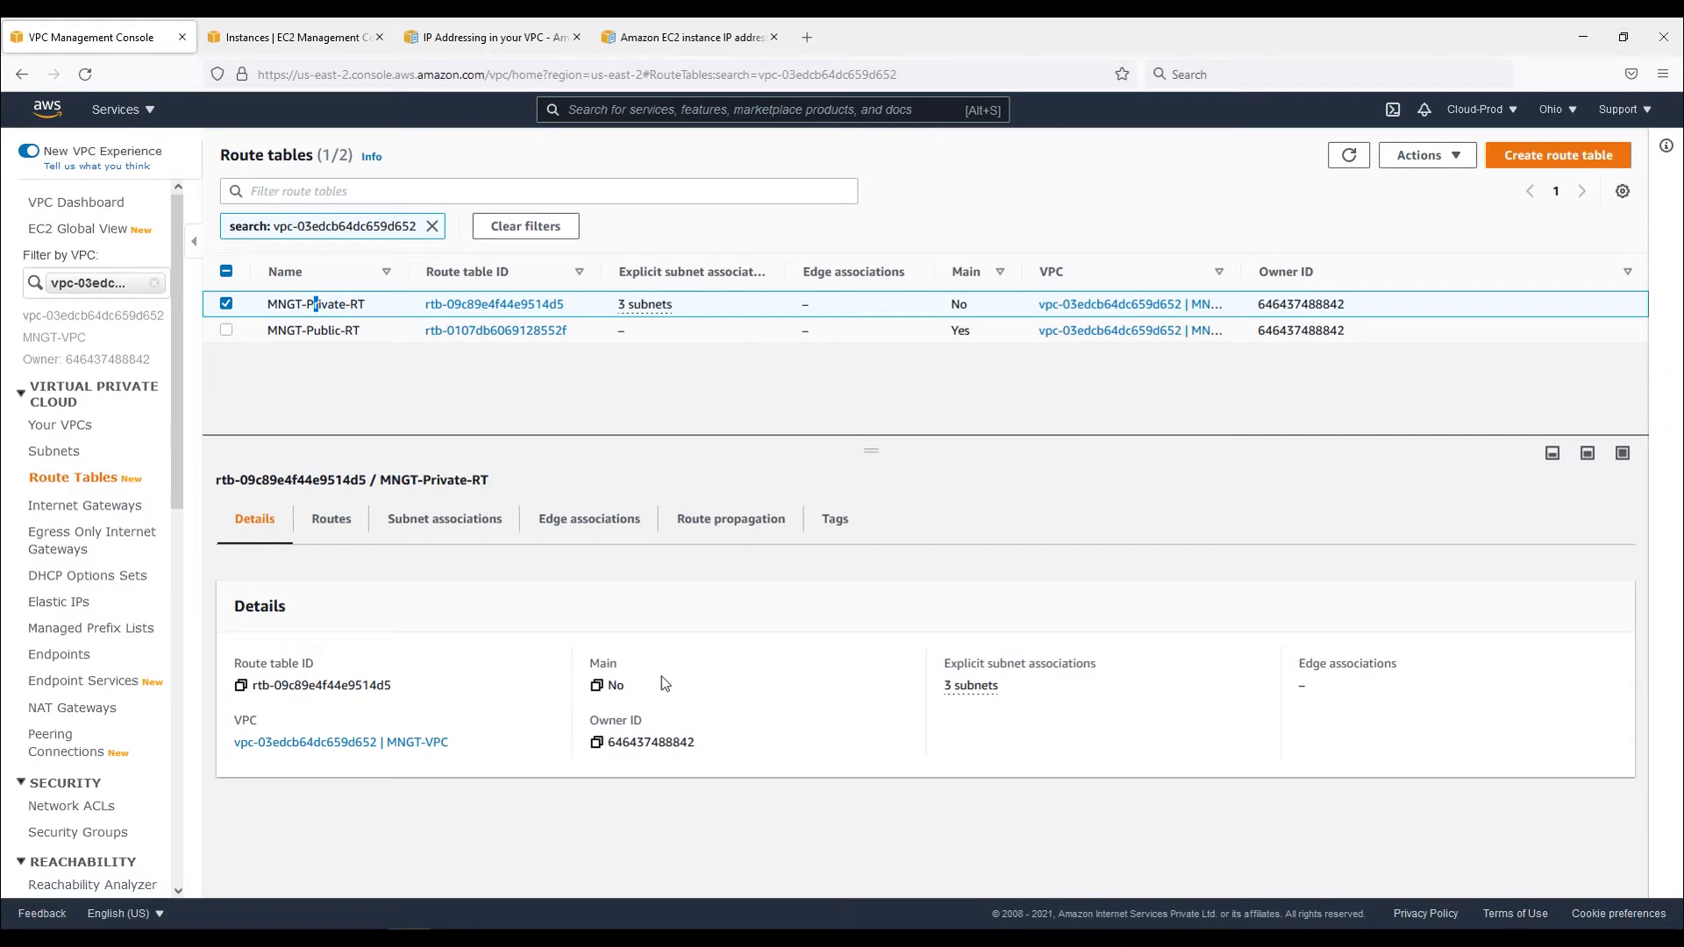
# Open the VPC's security groups and examine the IPv6 outbound rule of WebServer-SG.
pyautogui.click(72, 840)
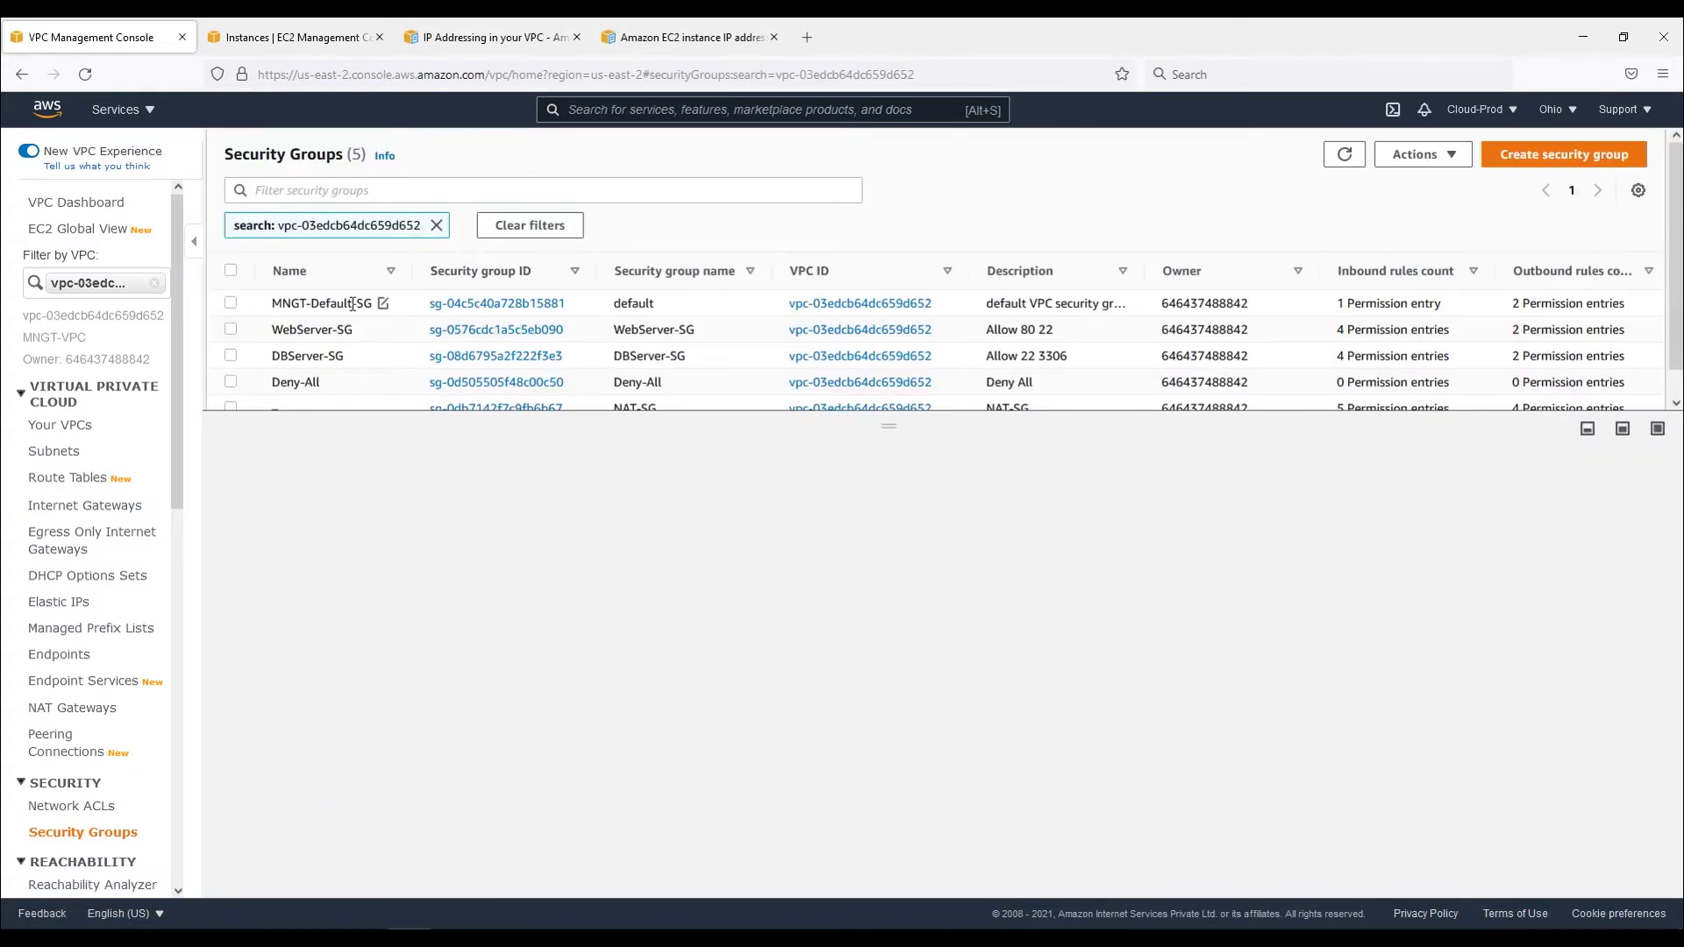
pyautogui.click(312, 334)
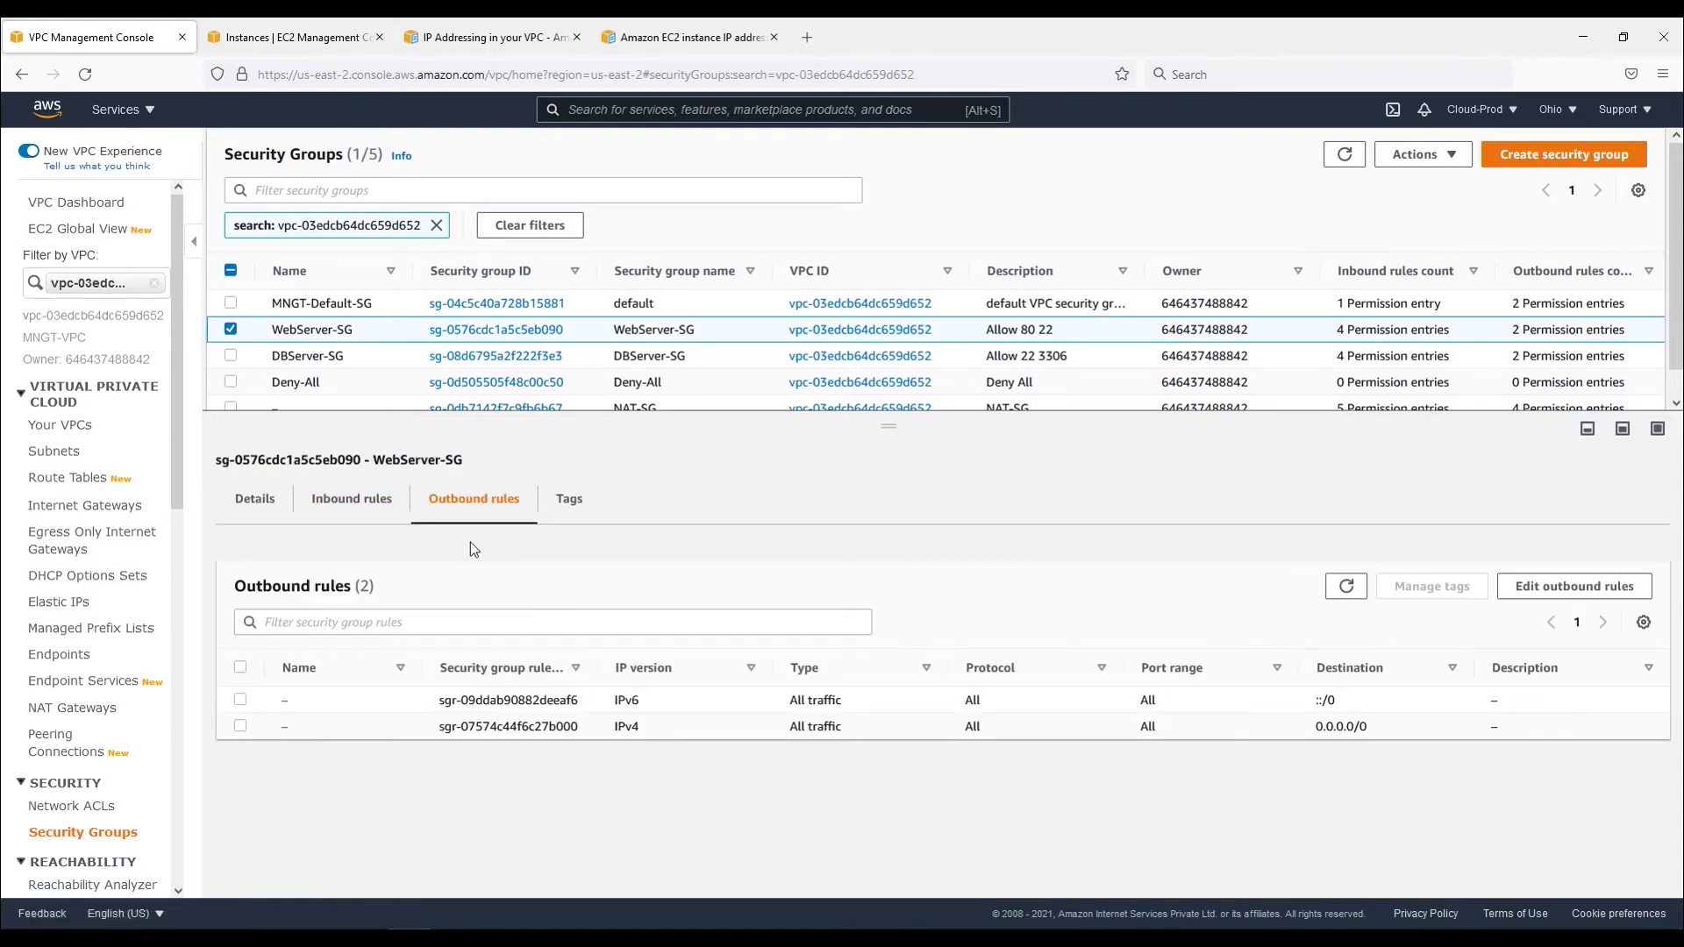
pyautogui.moveTo(1355, 700); pyautogui.dragTo(556, 700)
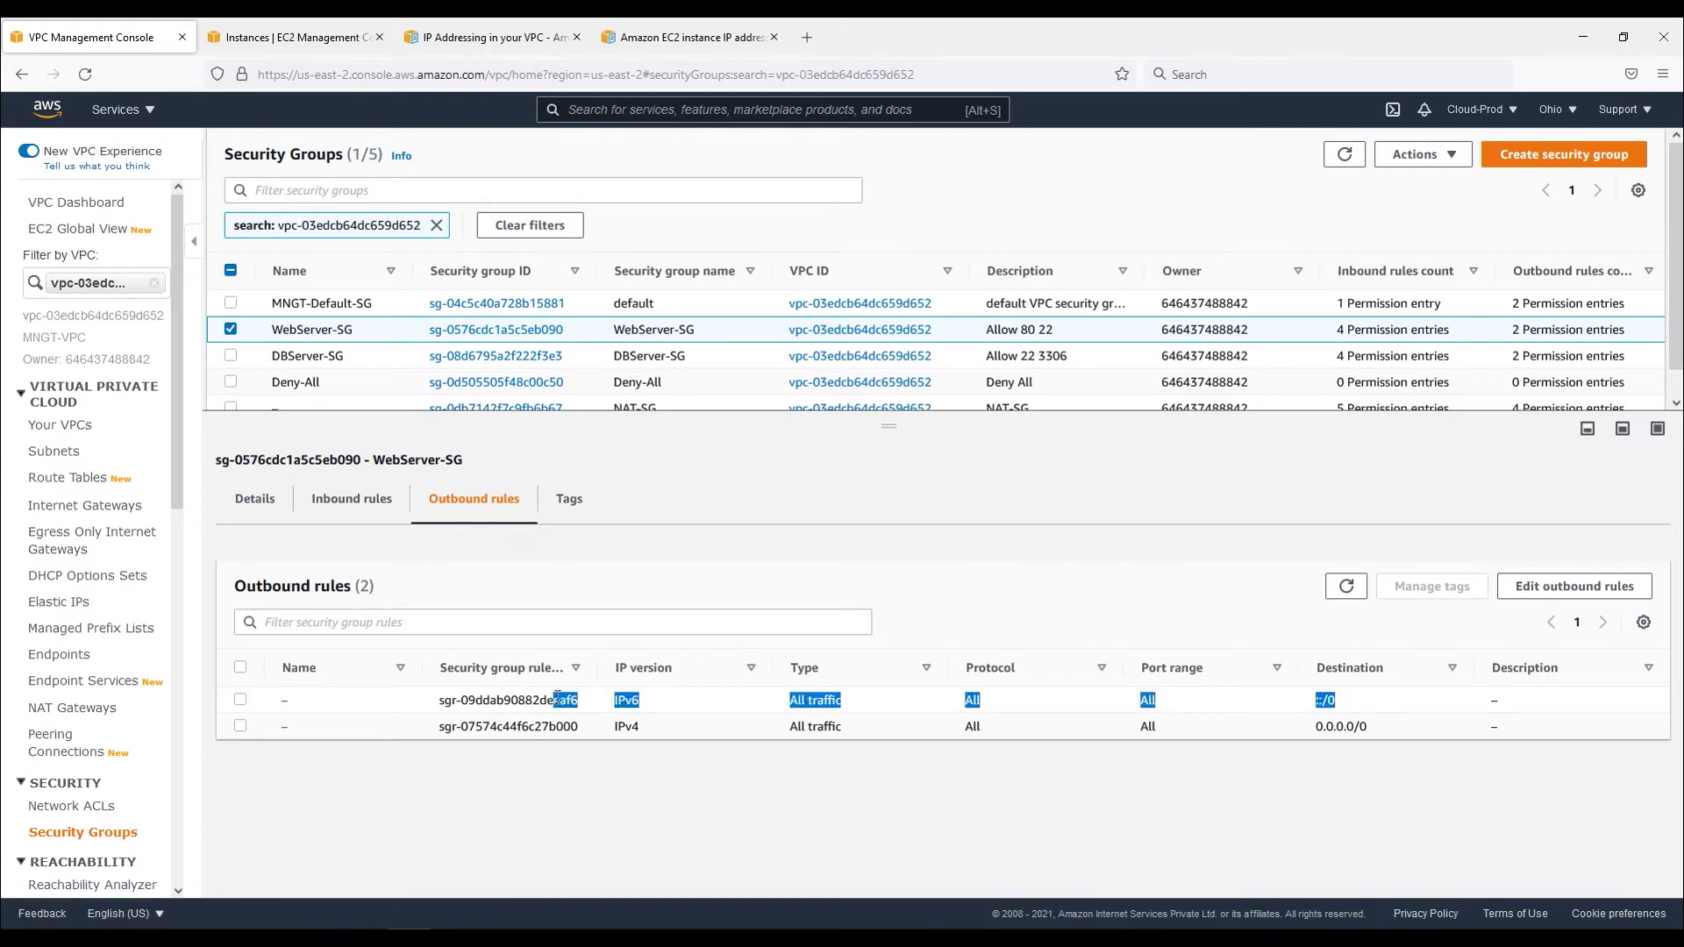
# Add an inbound rule to WebServer-SG allowing all traffic from Anywhere-IPv6 (::/0) with the description IPv6, and save the rules.
pyautogui.click(355, 503)
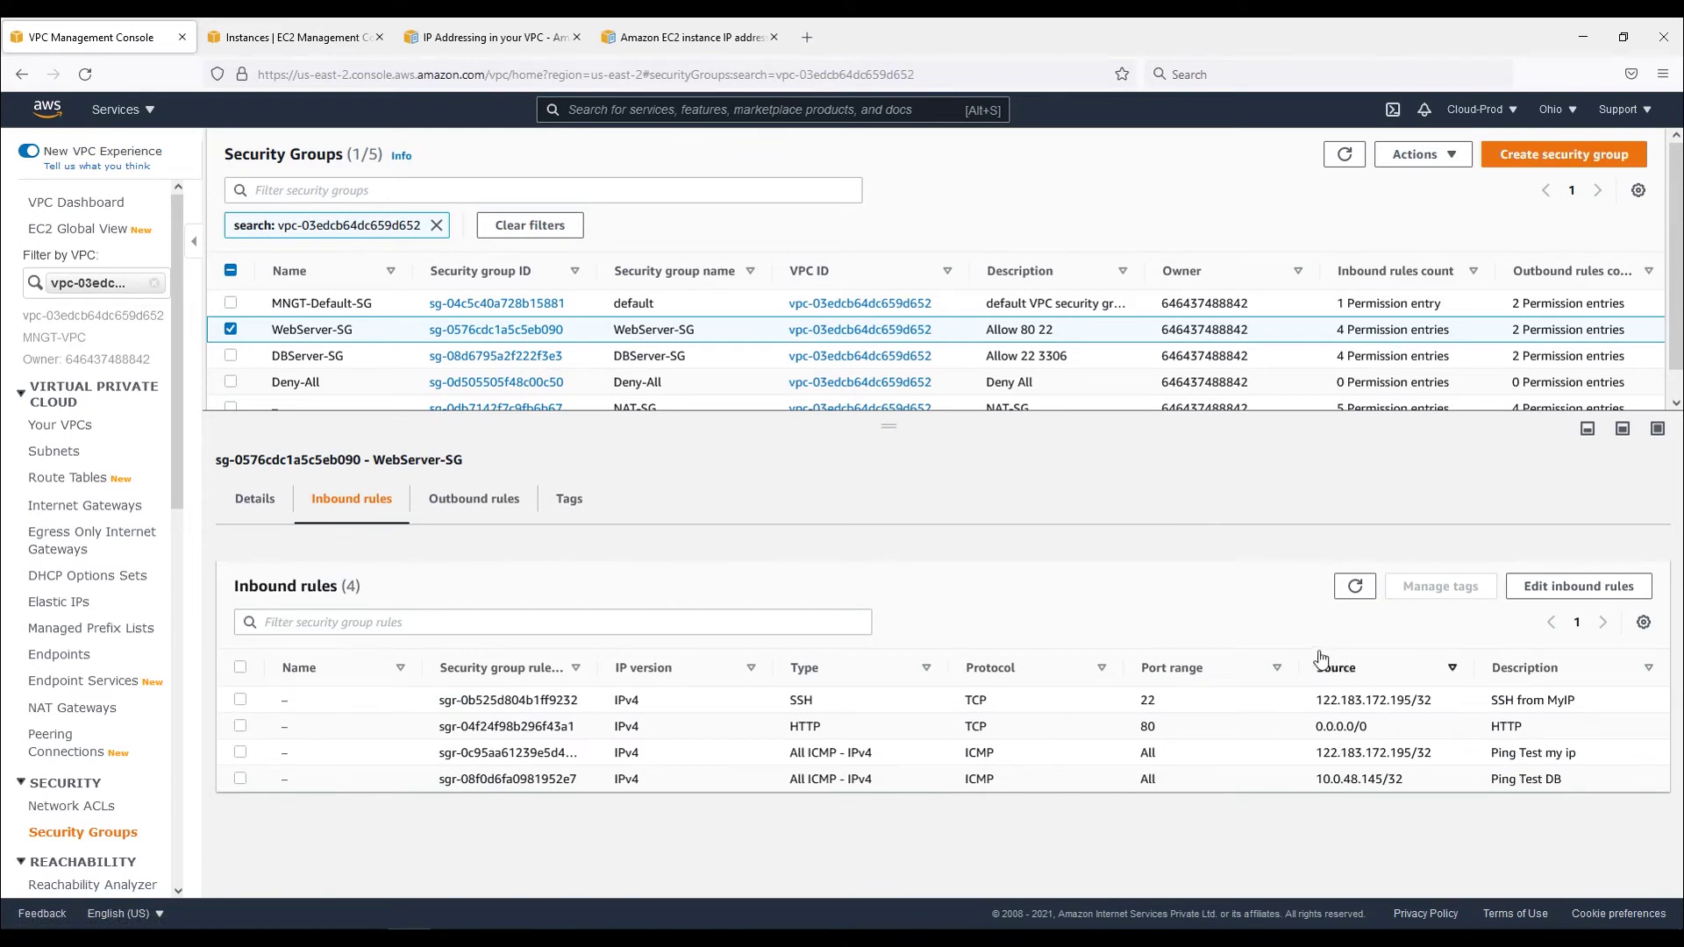
pyautogui.click(1578, 586)
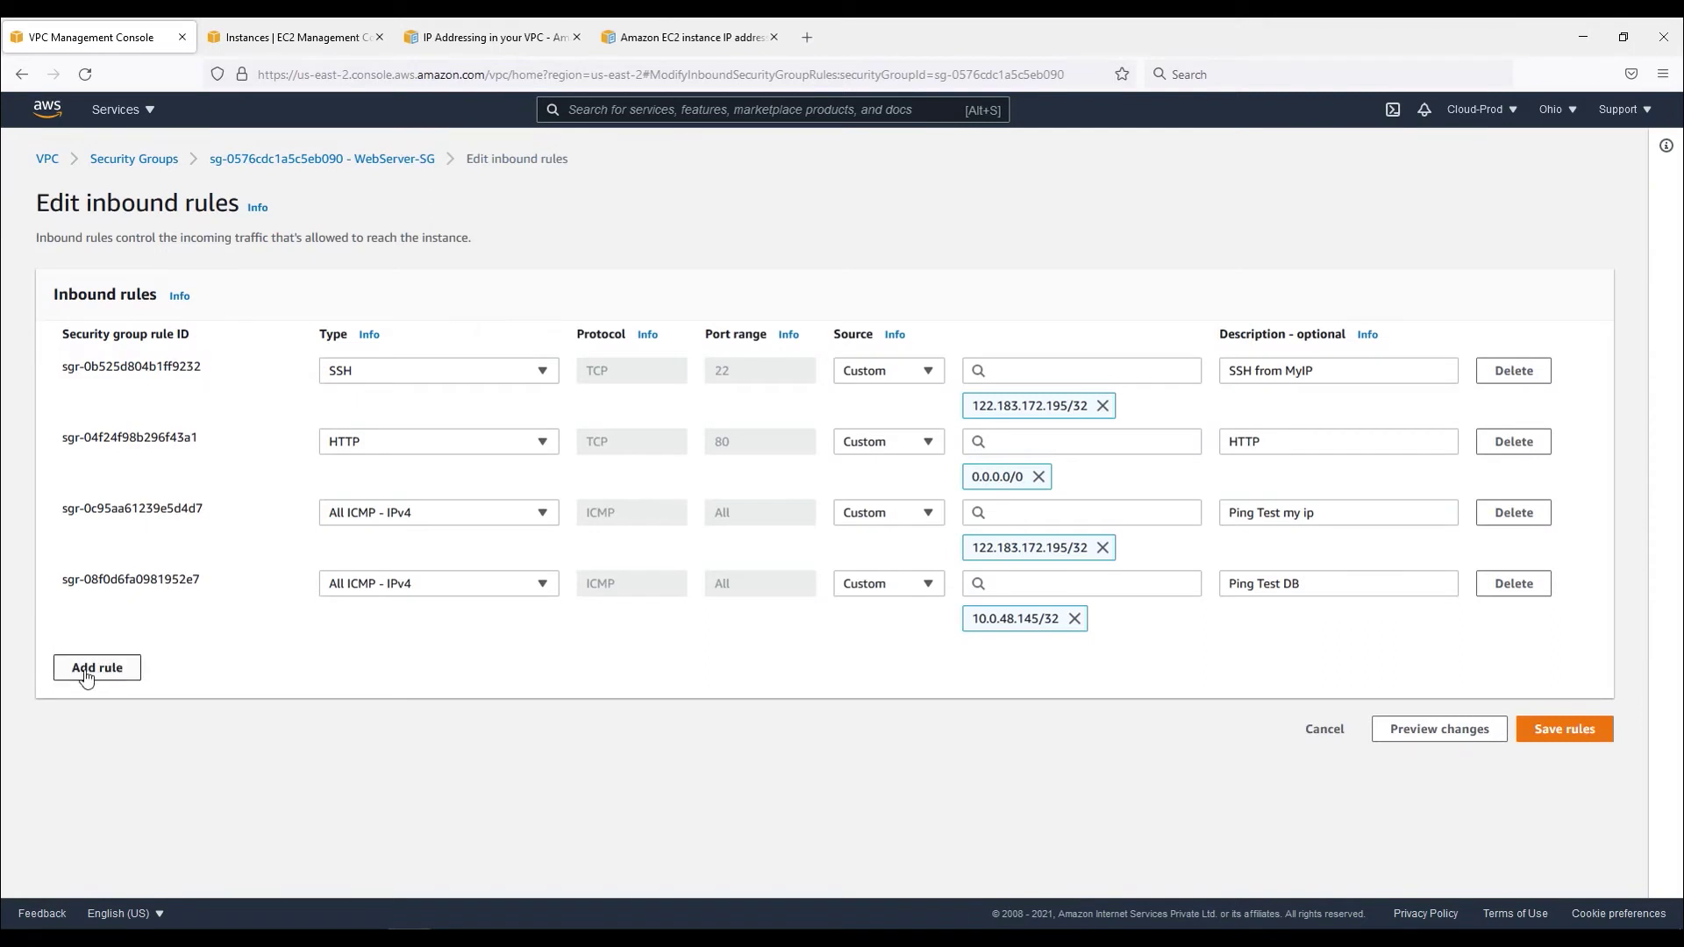
pyautogui.click(88, 668)
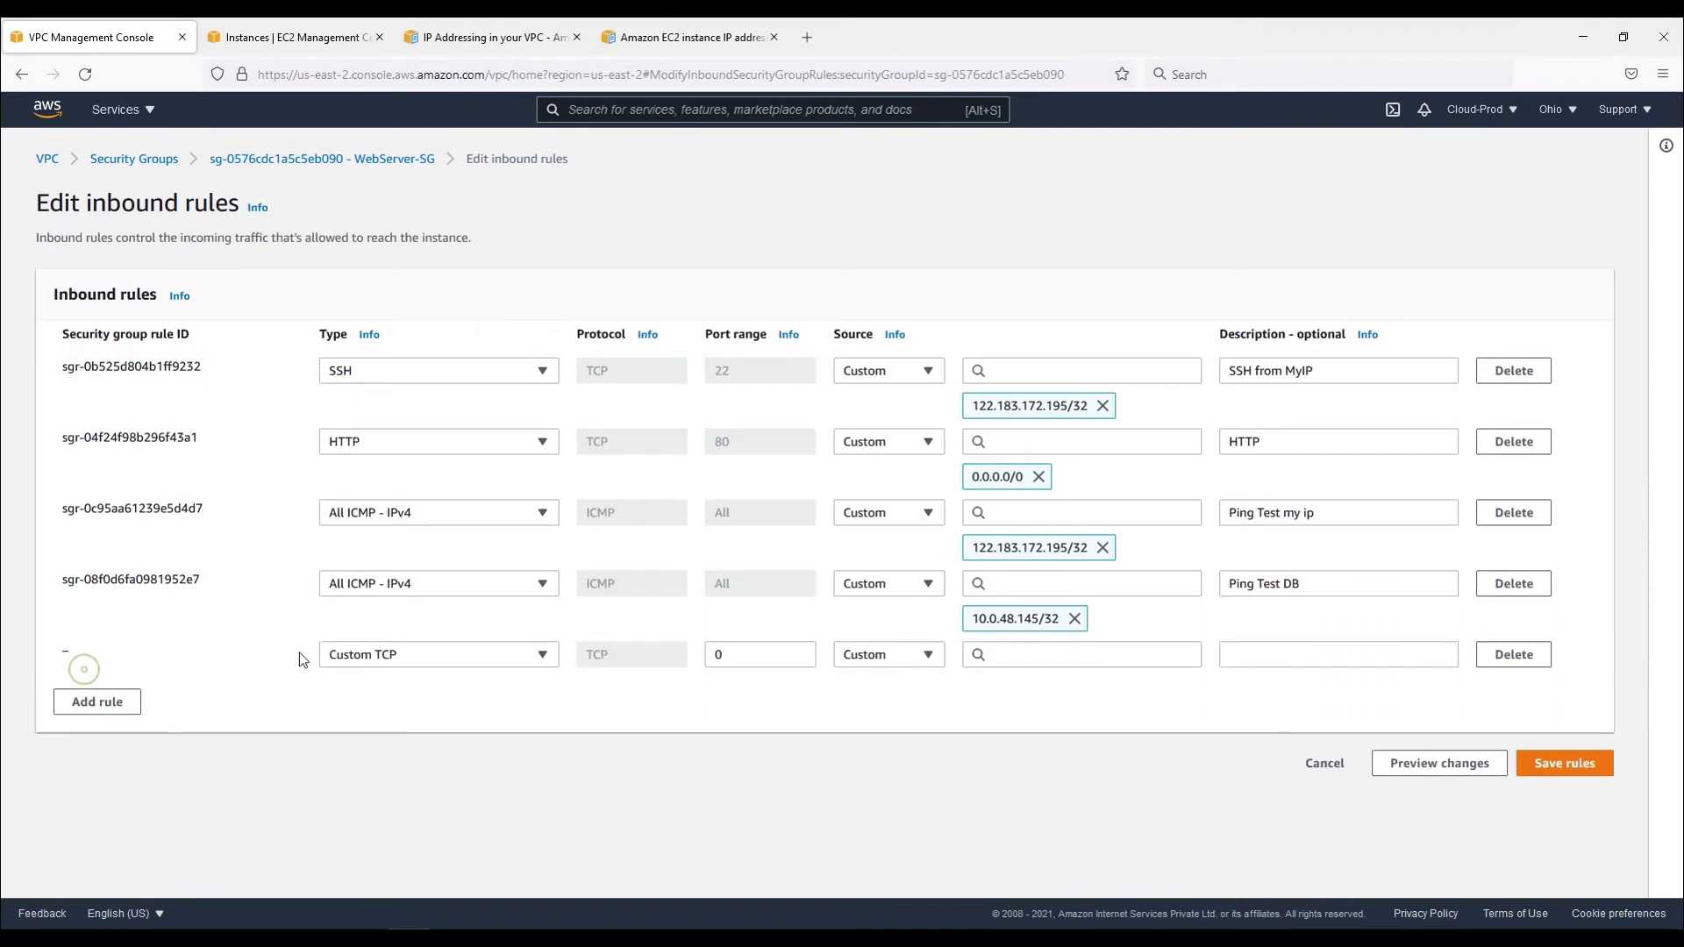
pyautogui.click(392, 657)
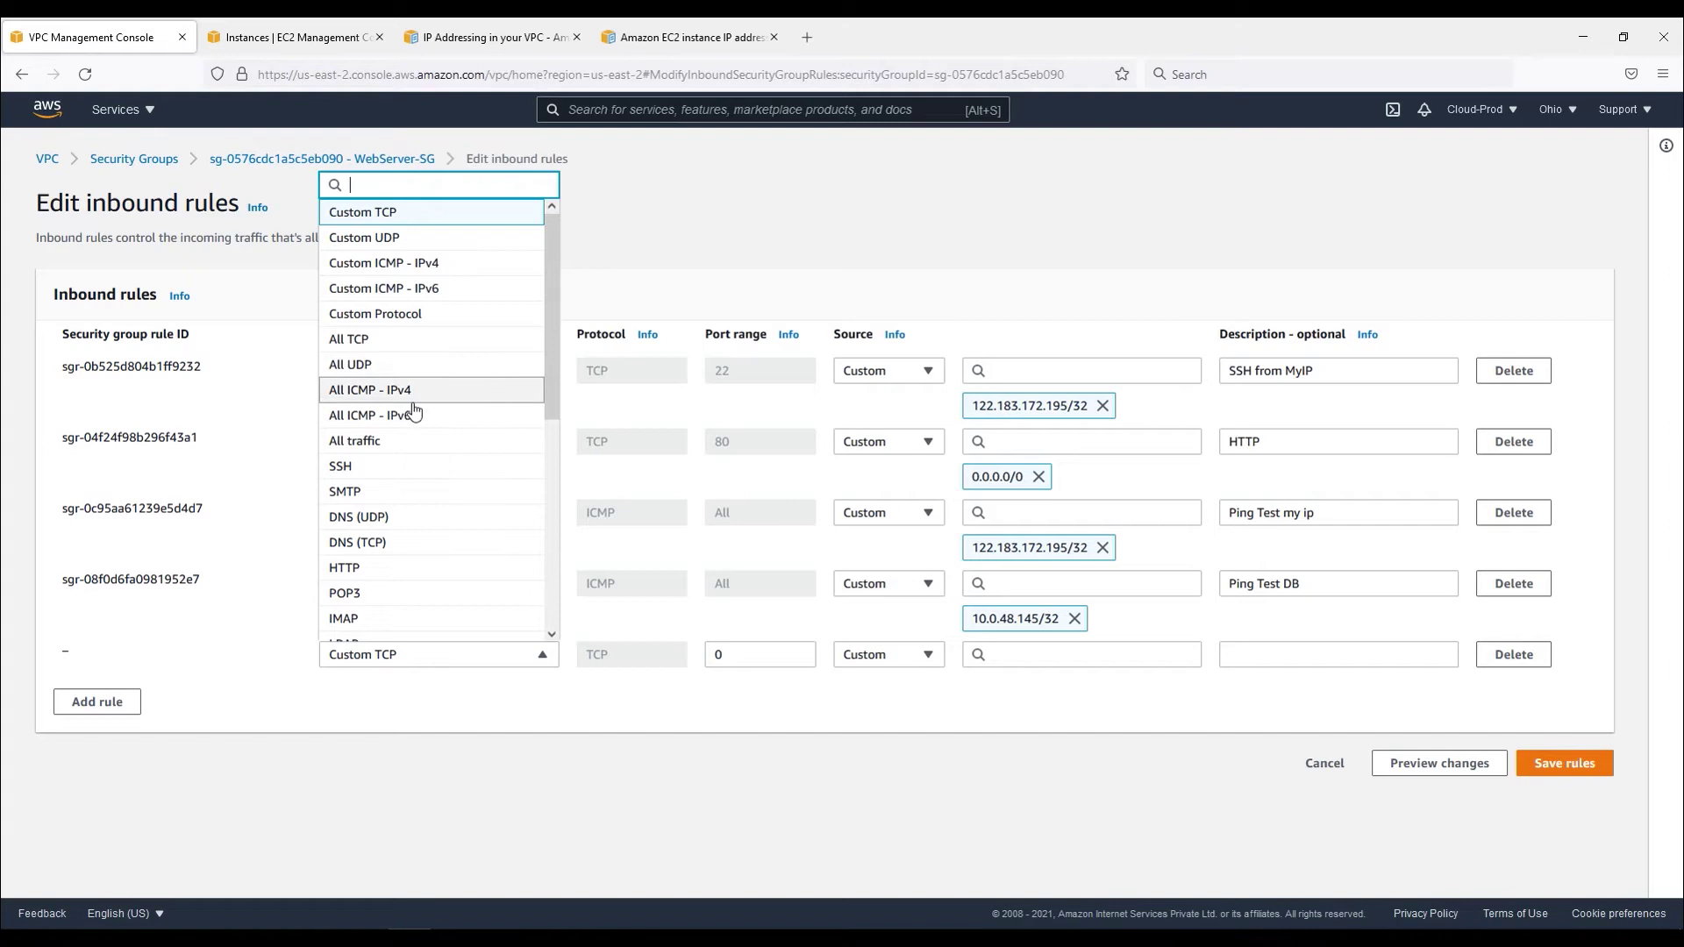
pyautogui.click(392, 443)
pyautogui.click(1021, 656)
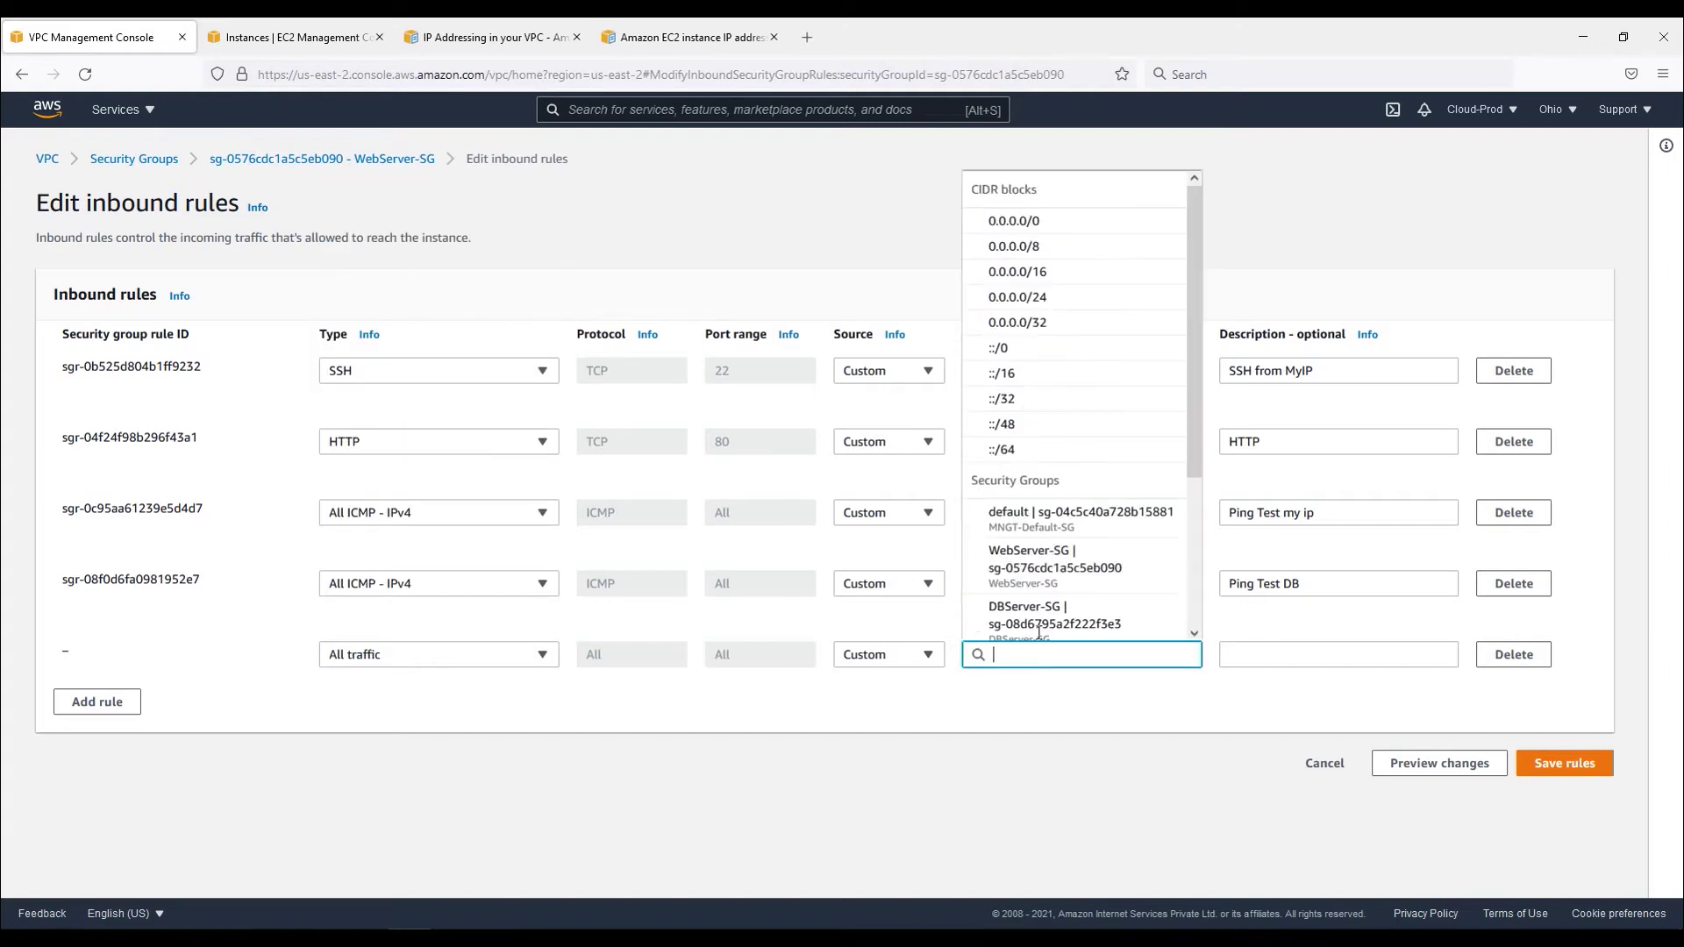
pyautogui.click(1031, 351)
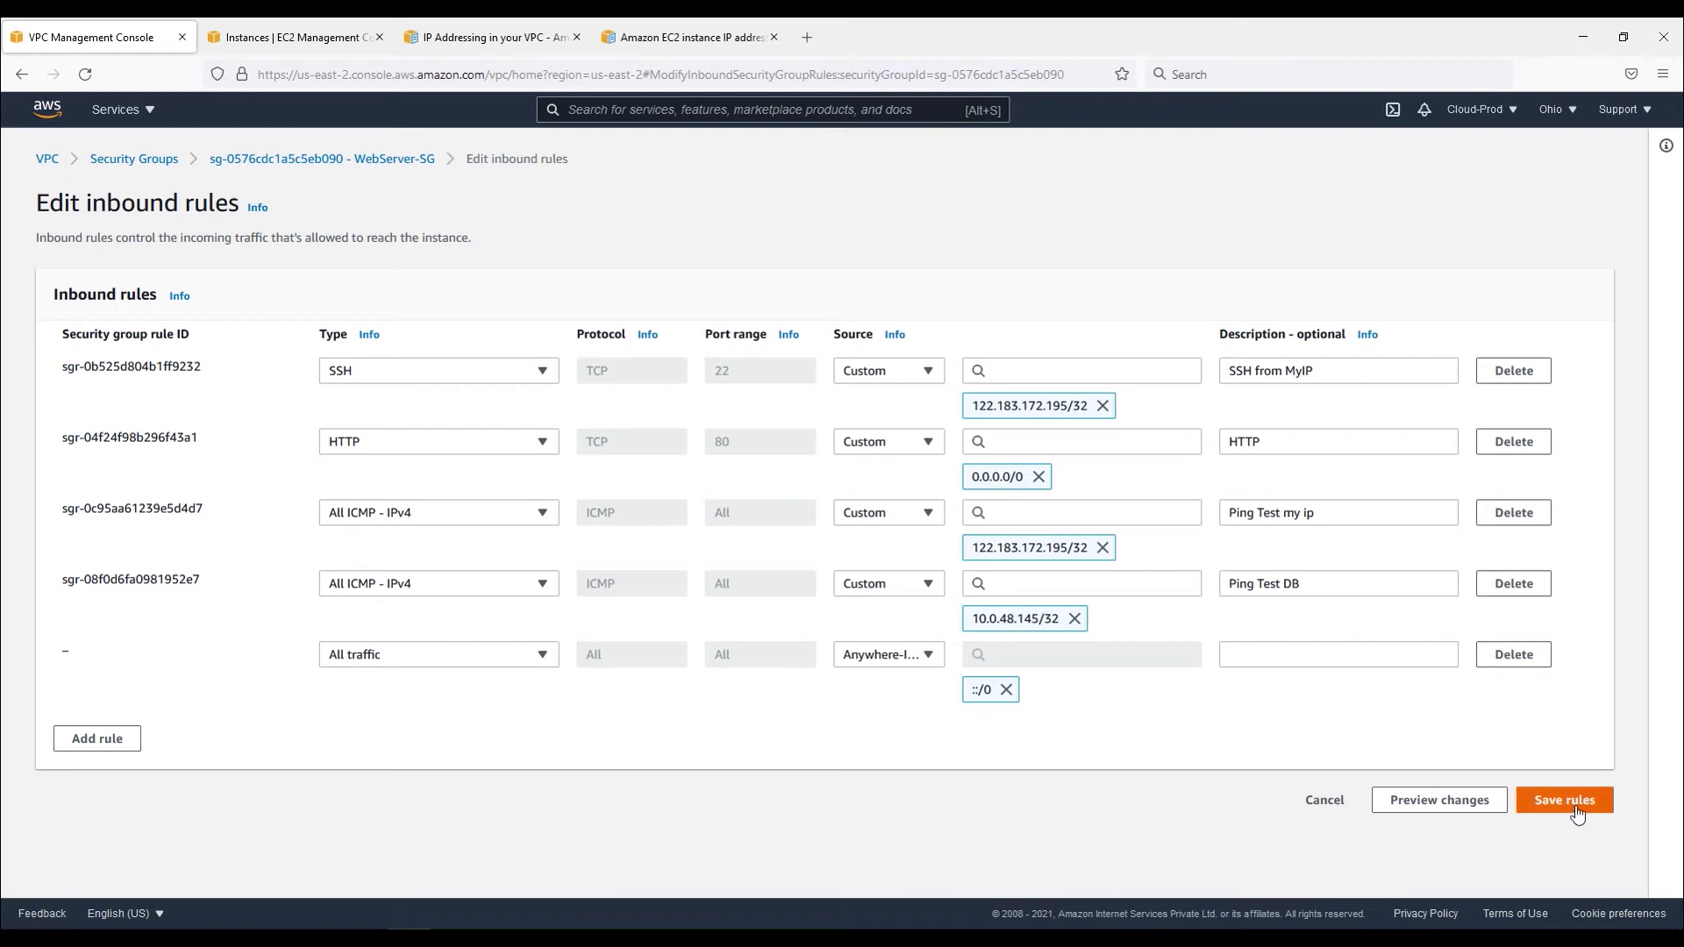
pyautogui.click(1274, 663)
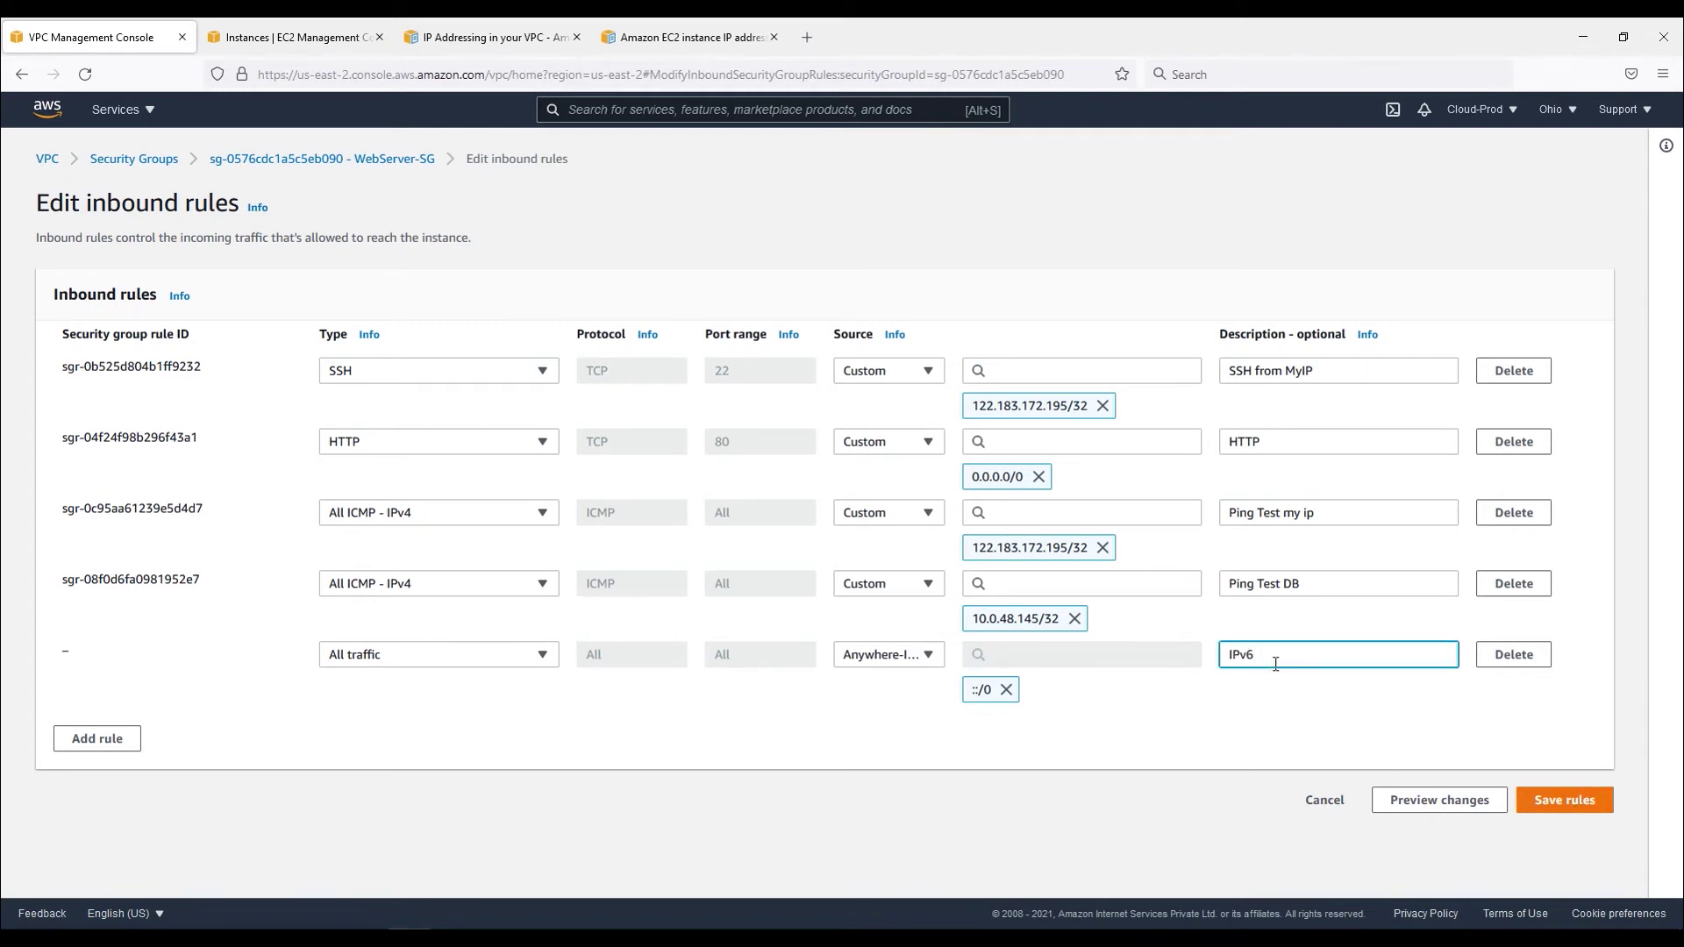
pyautogui.click(1558, 802)
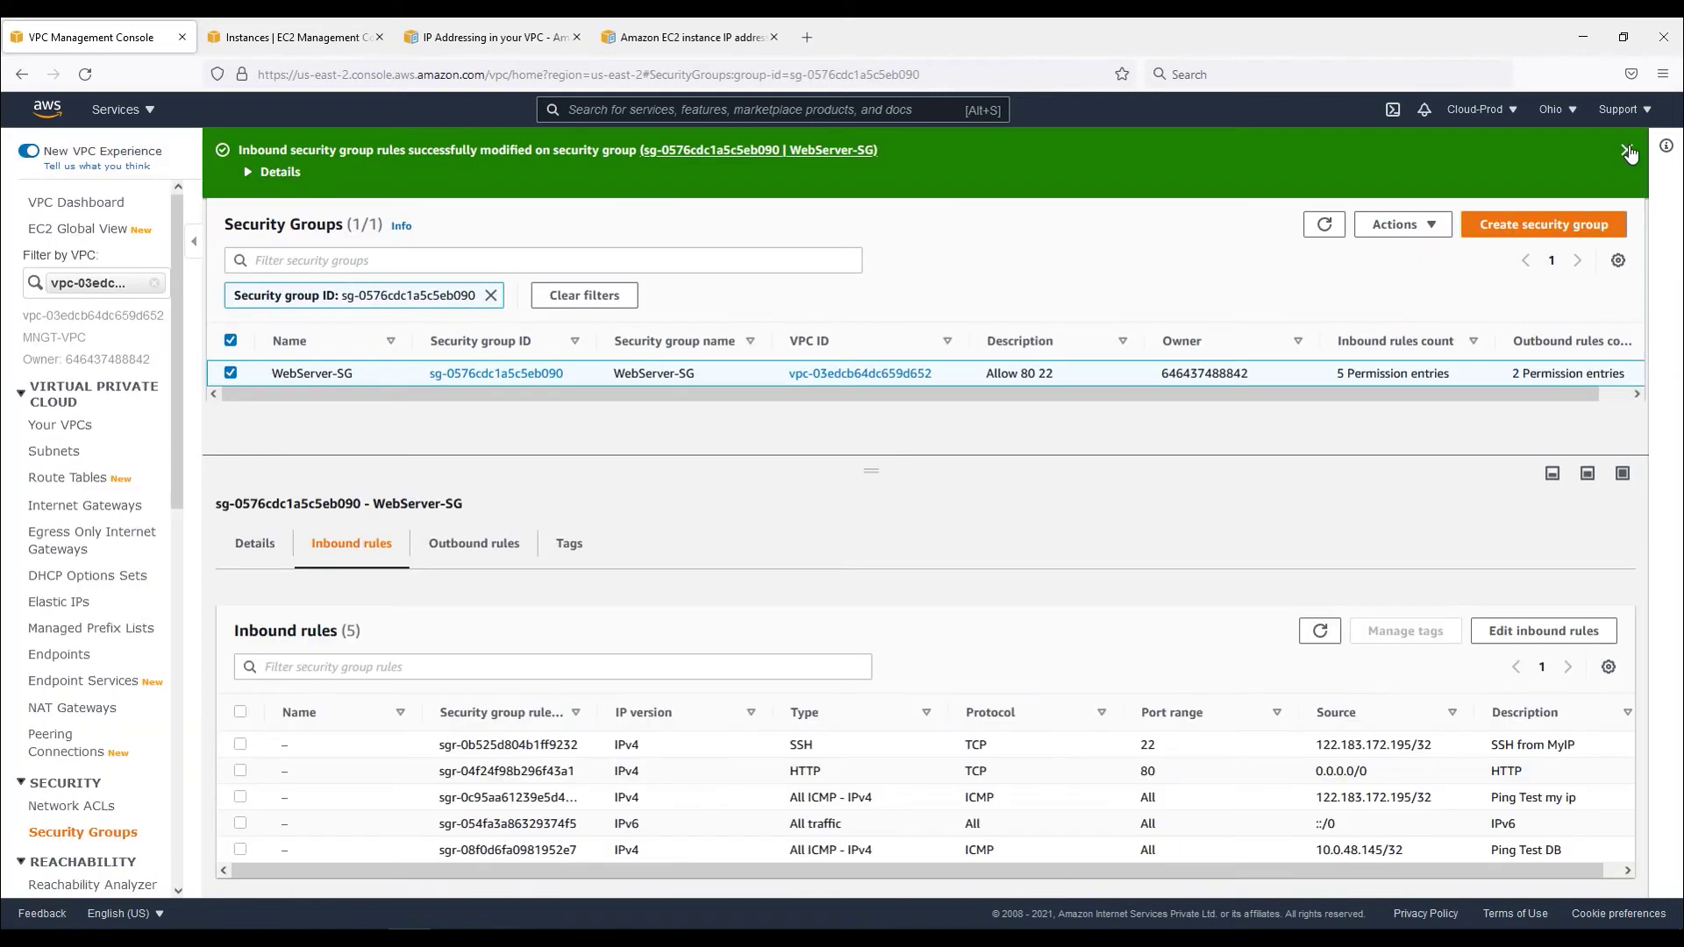
# Review the inbound and outbound ::/0 rules of WebServer-SG, dismiss the notification and return to the full security groups list.
pyautogui.moveTo(1355, 823); pyautogui.dragTo(1250, 830)
pyautogui.click(483, 548)
pyautogui.moveTo(1354, 758); pyautogui.dragTo(1315, 744)
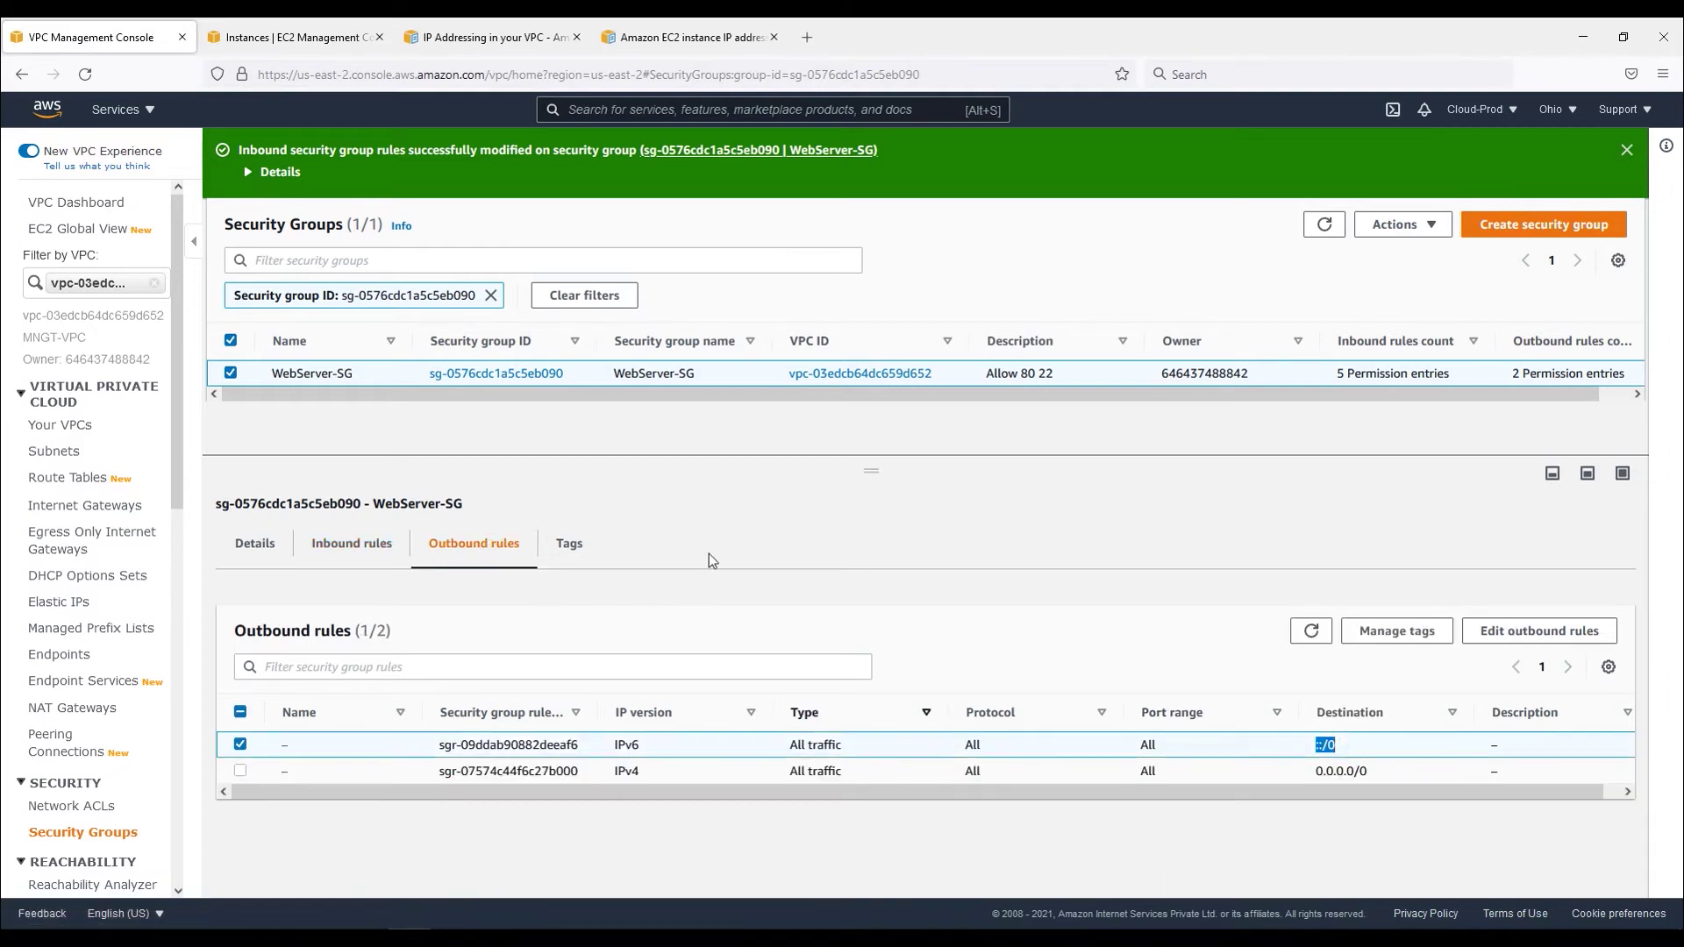
pyautogui.click(1626, 152)
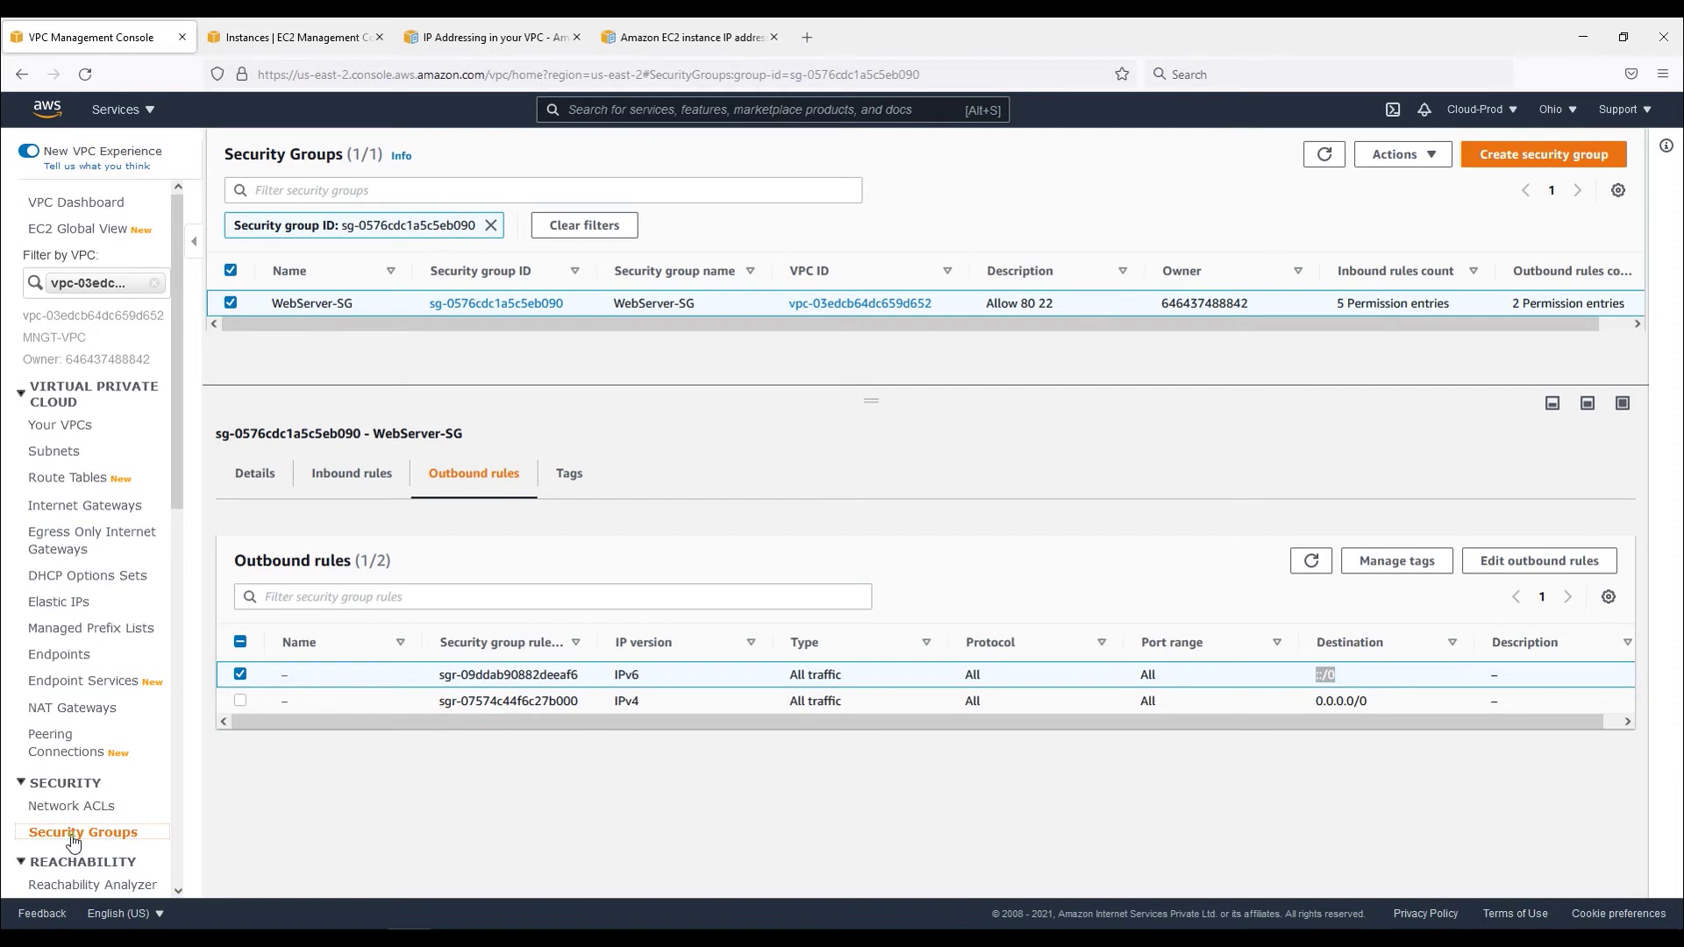
pyautogui.click(74, 840)
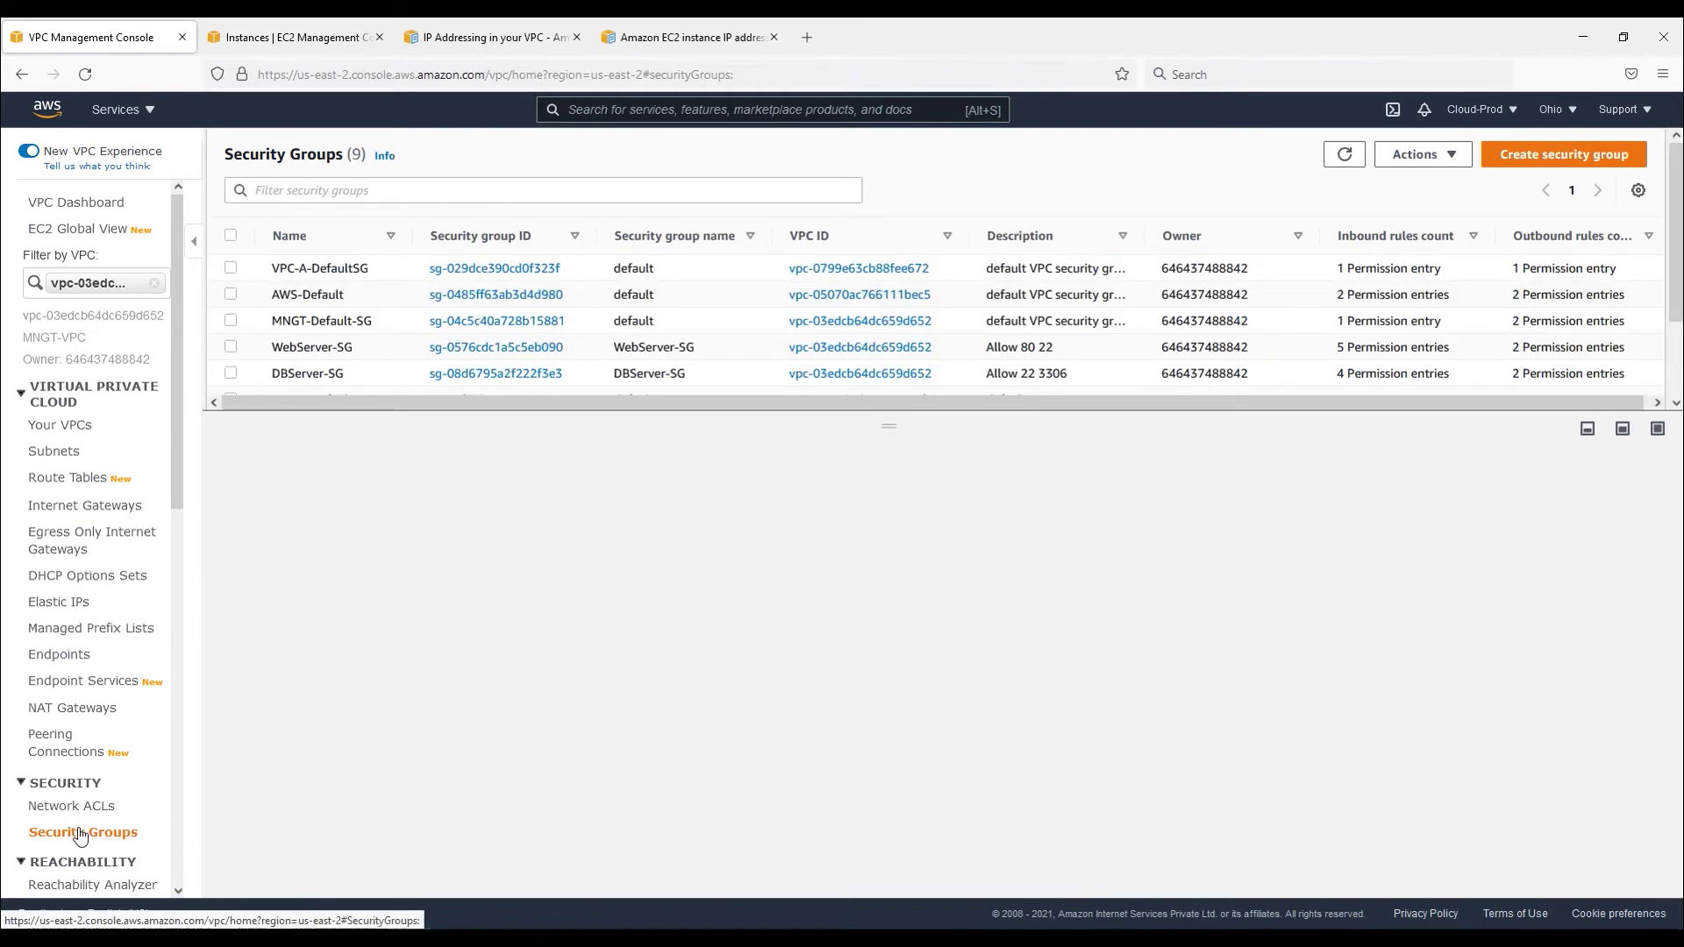
# Add an inbound rule to DBServer-SG for all traffic from ::/0 with the description IPv6.
pyautogui.click(315, 376)
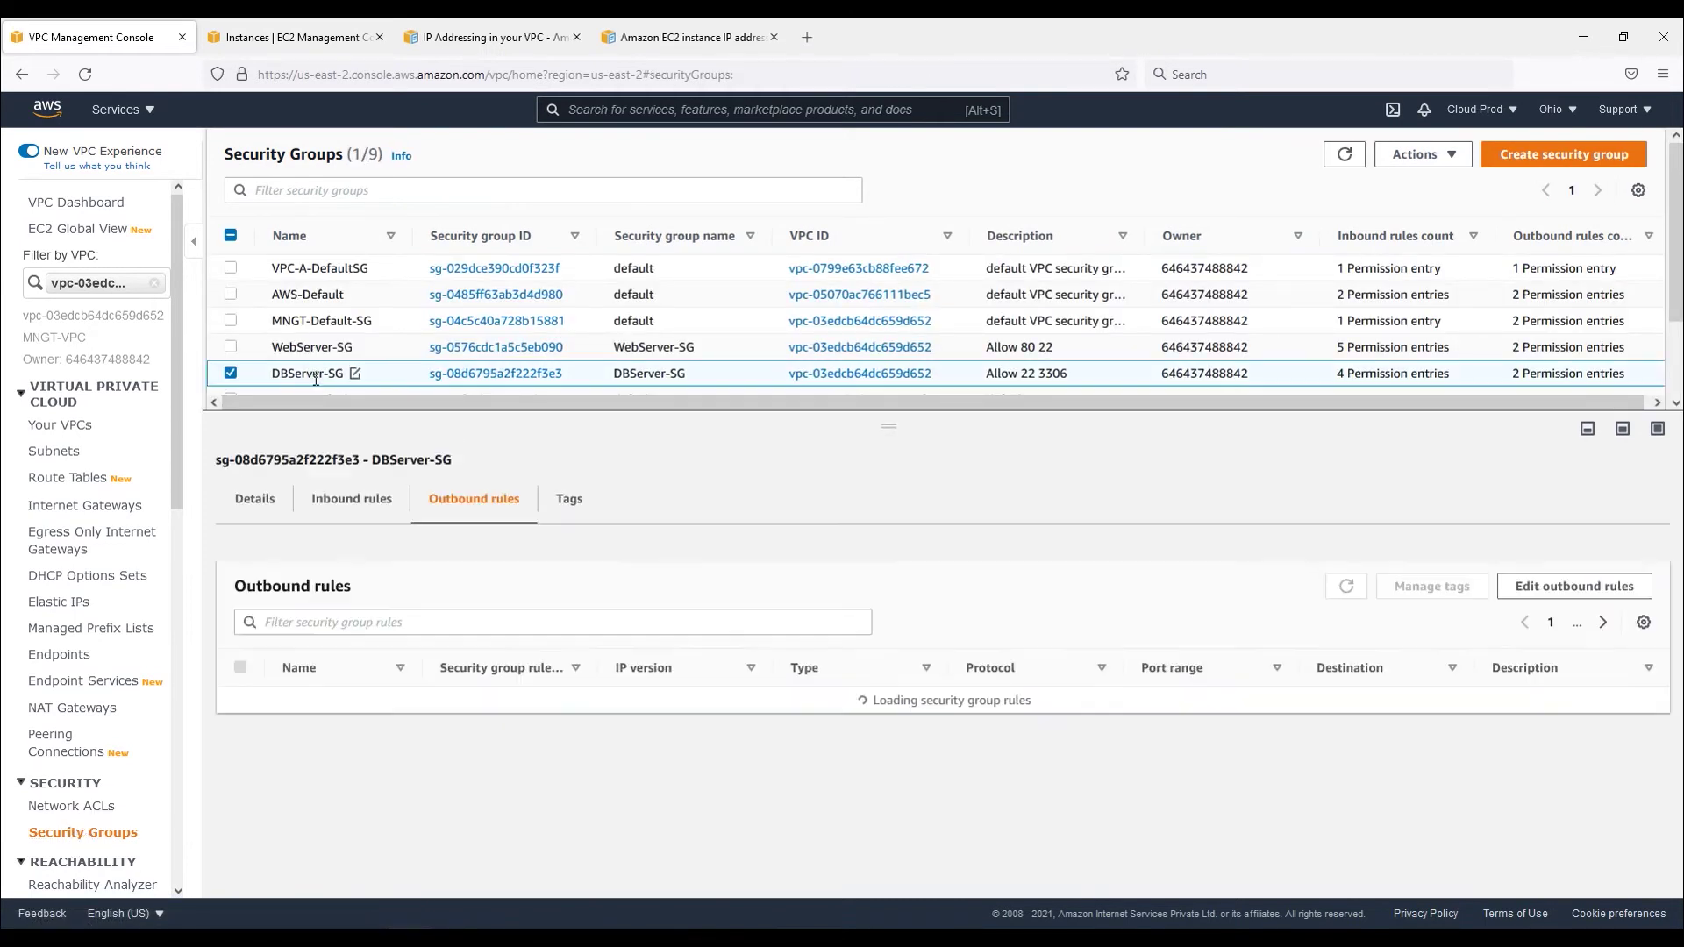
pyautogui.click(344, 511)
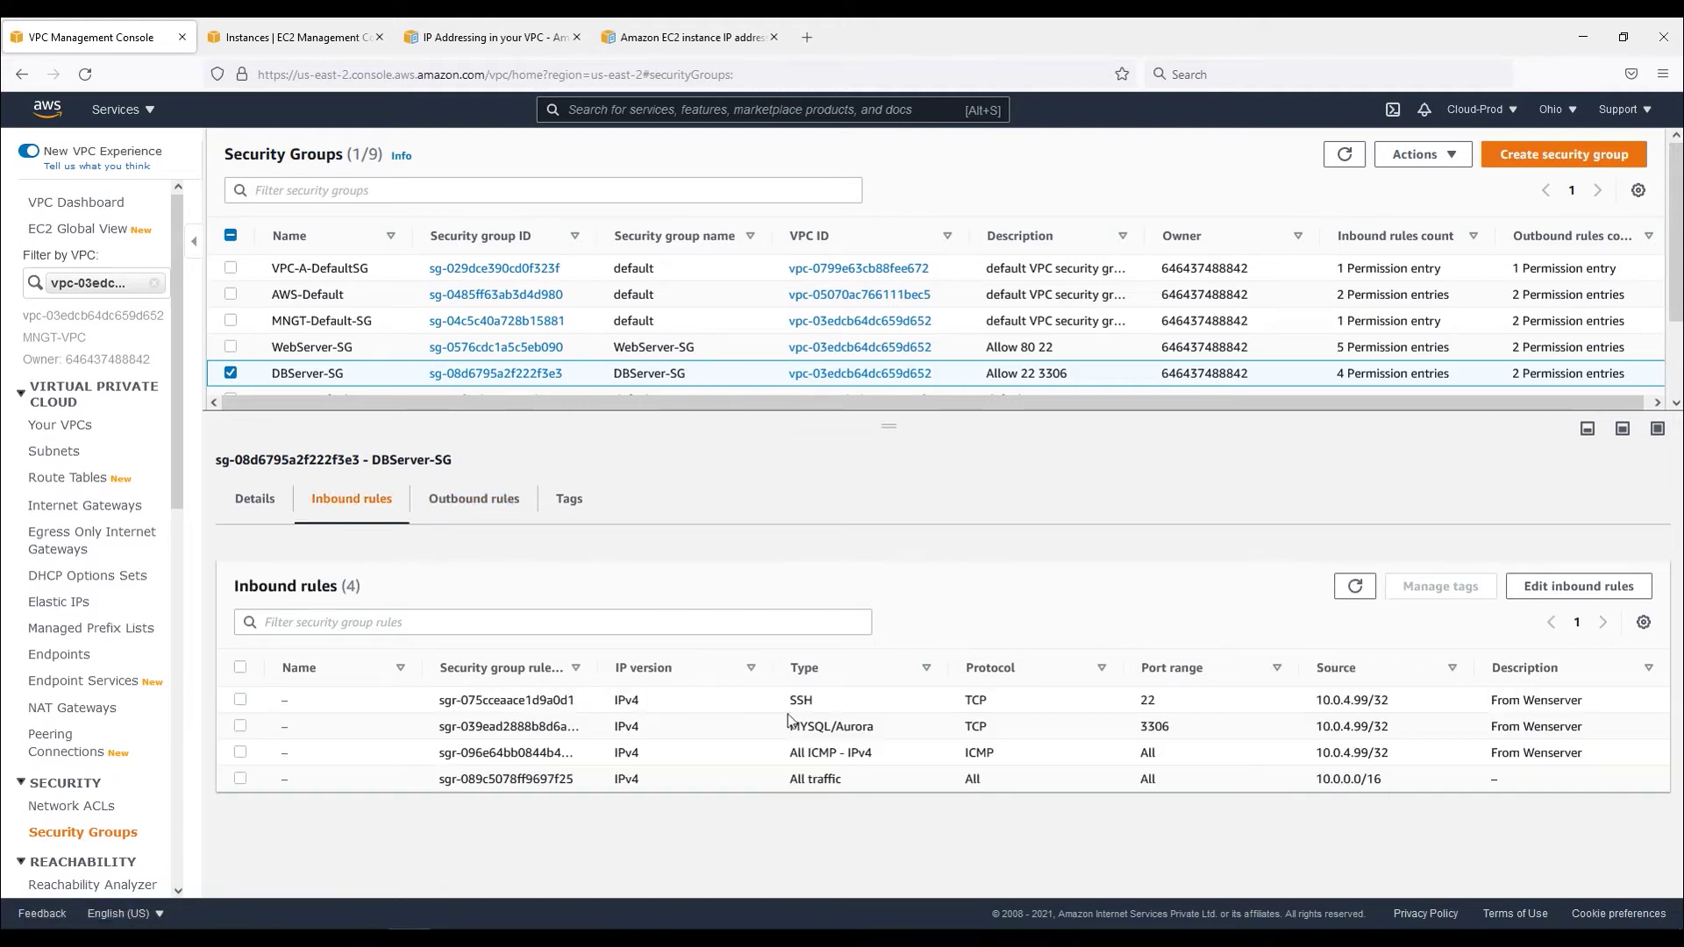
pyautogui.click(1558, 587)
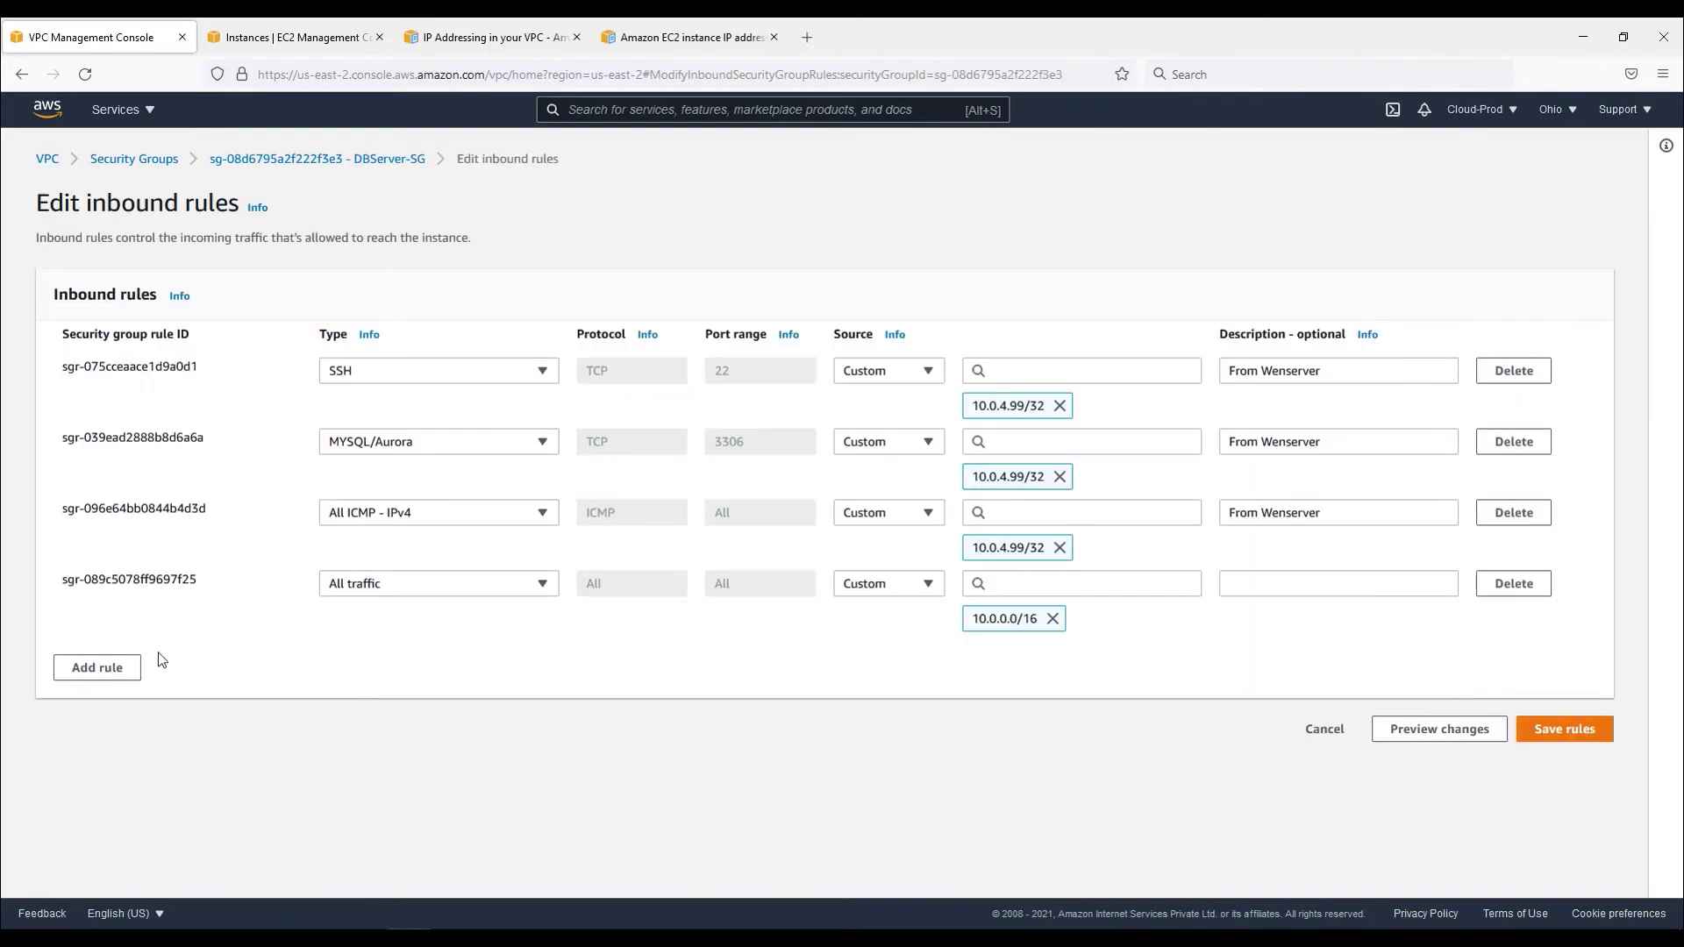
pyautogui.click(92, 670)
pyautogui.click(386, 659)
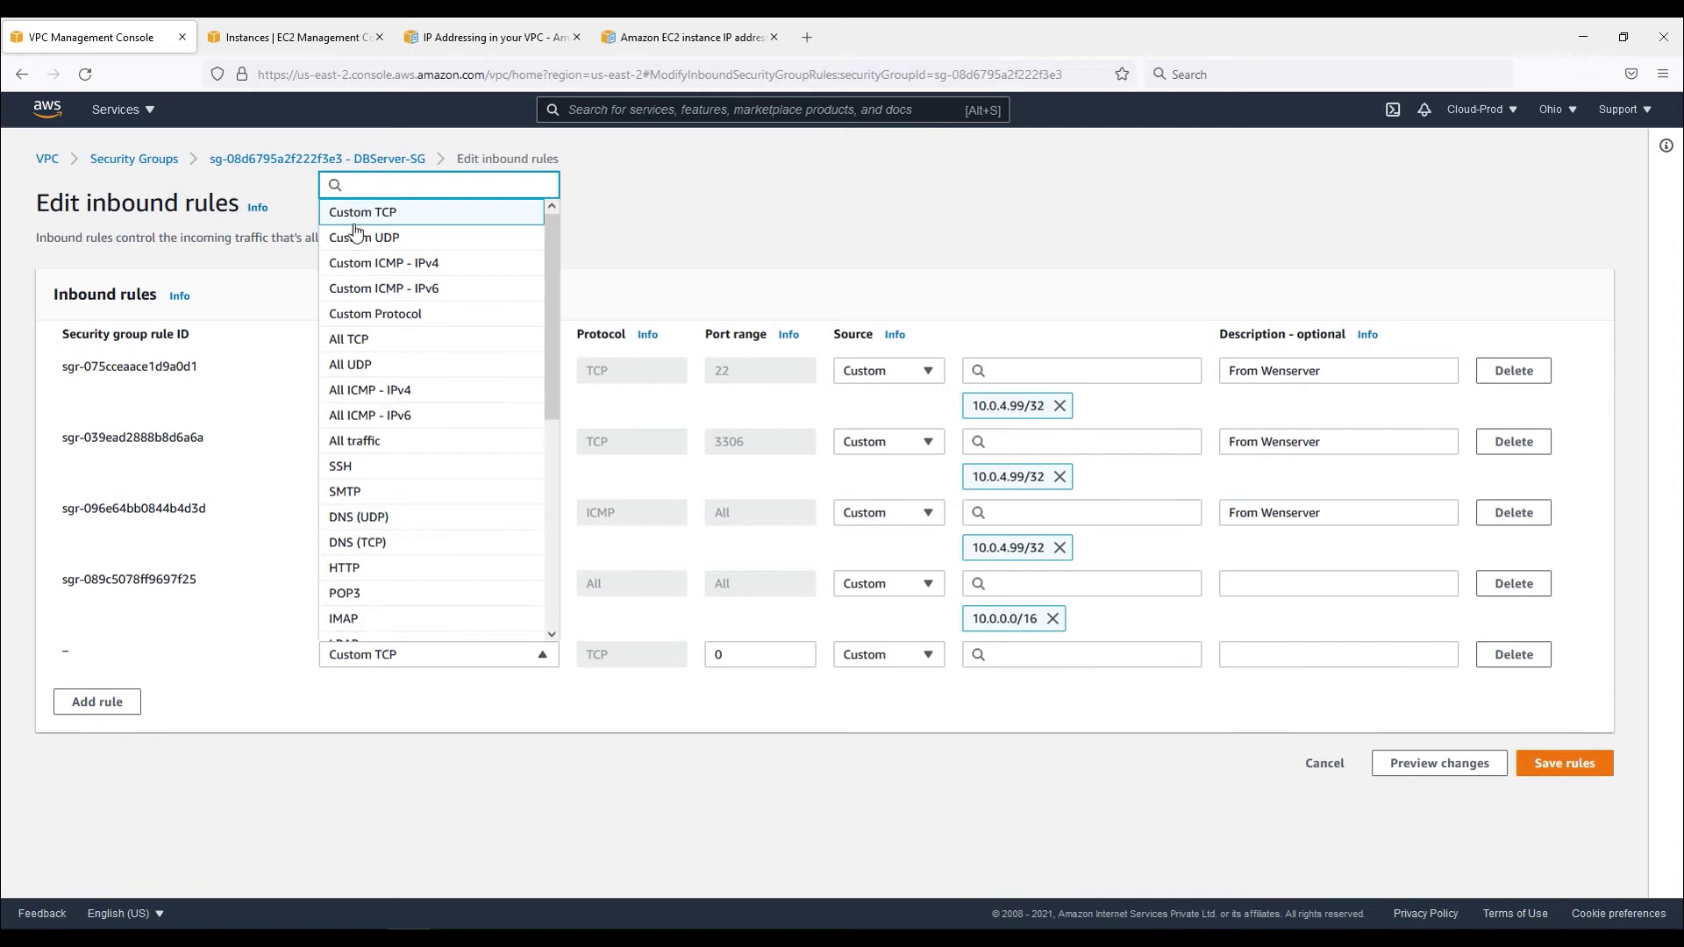
pyautogui.click(389, 446)
pyautogui.click(1025, 659)
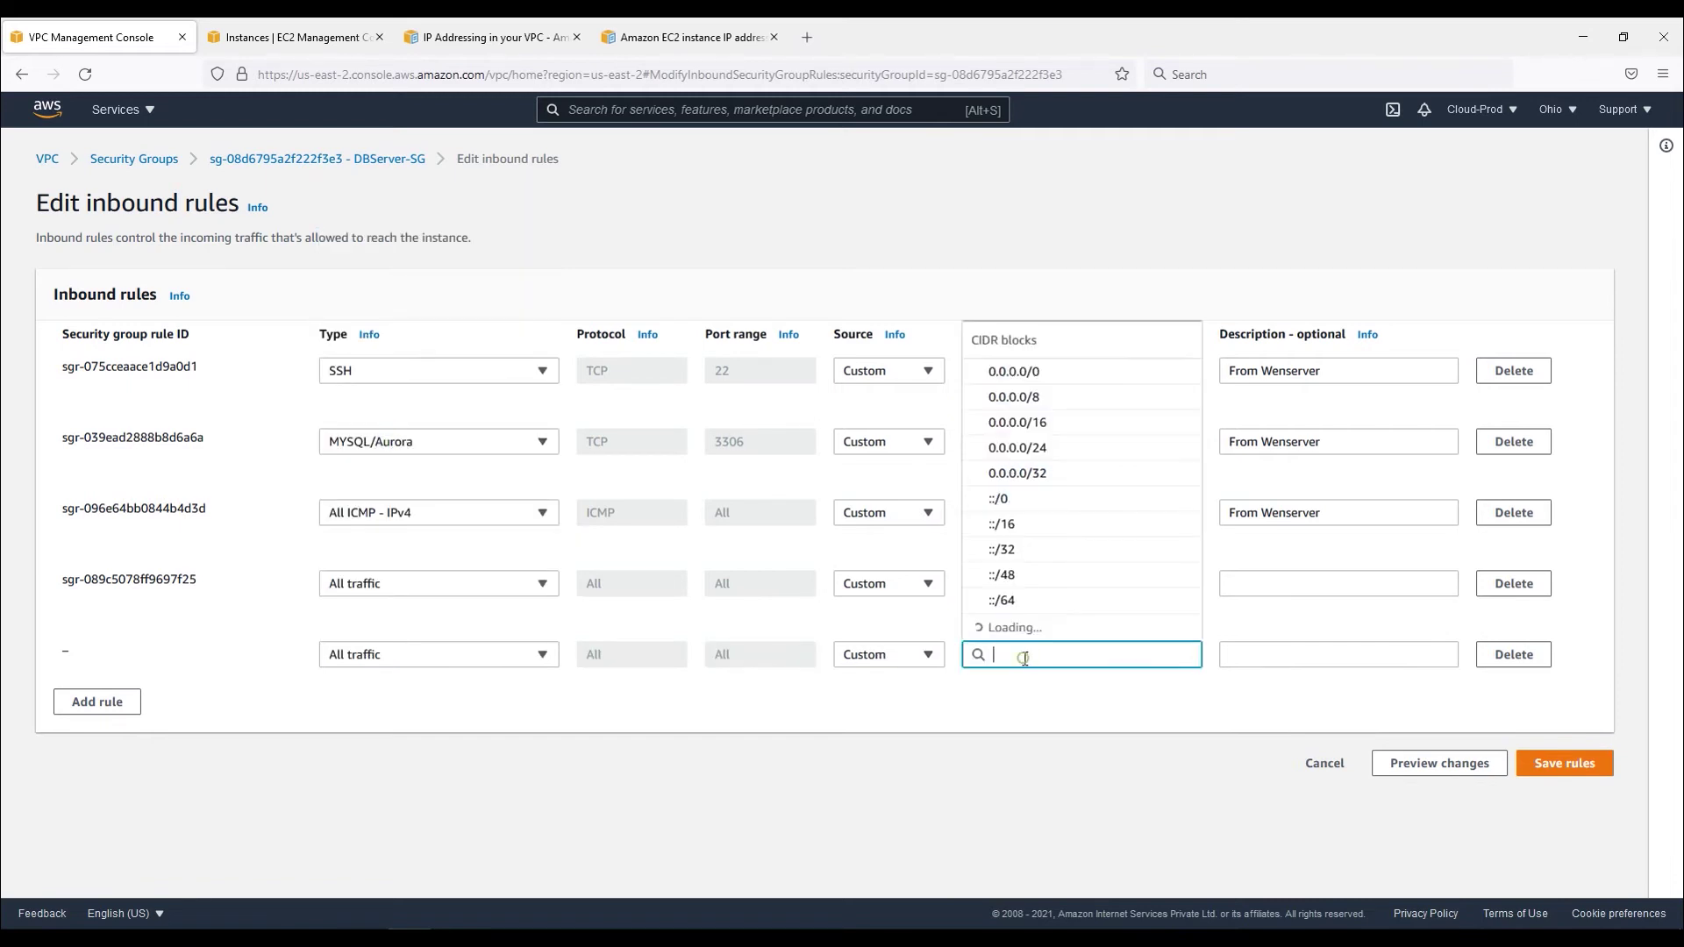
pyautogui.click(1018, 352)
pyautogui.click(1263, 657)
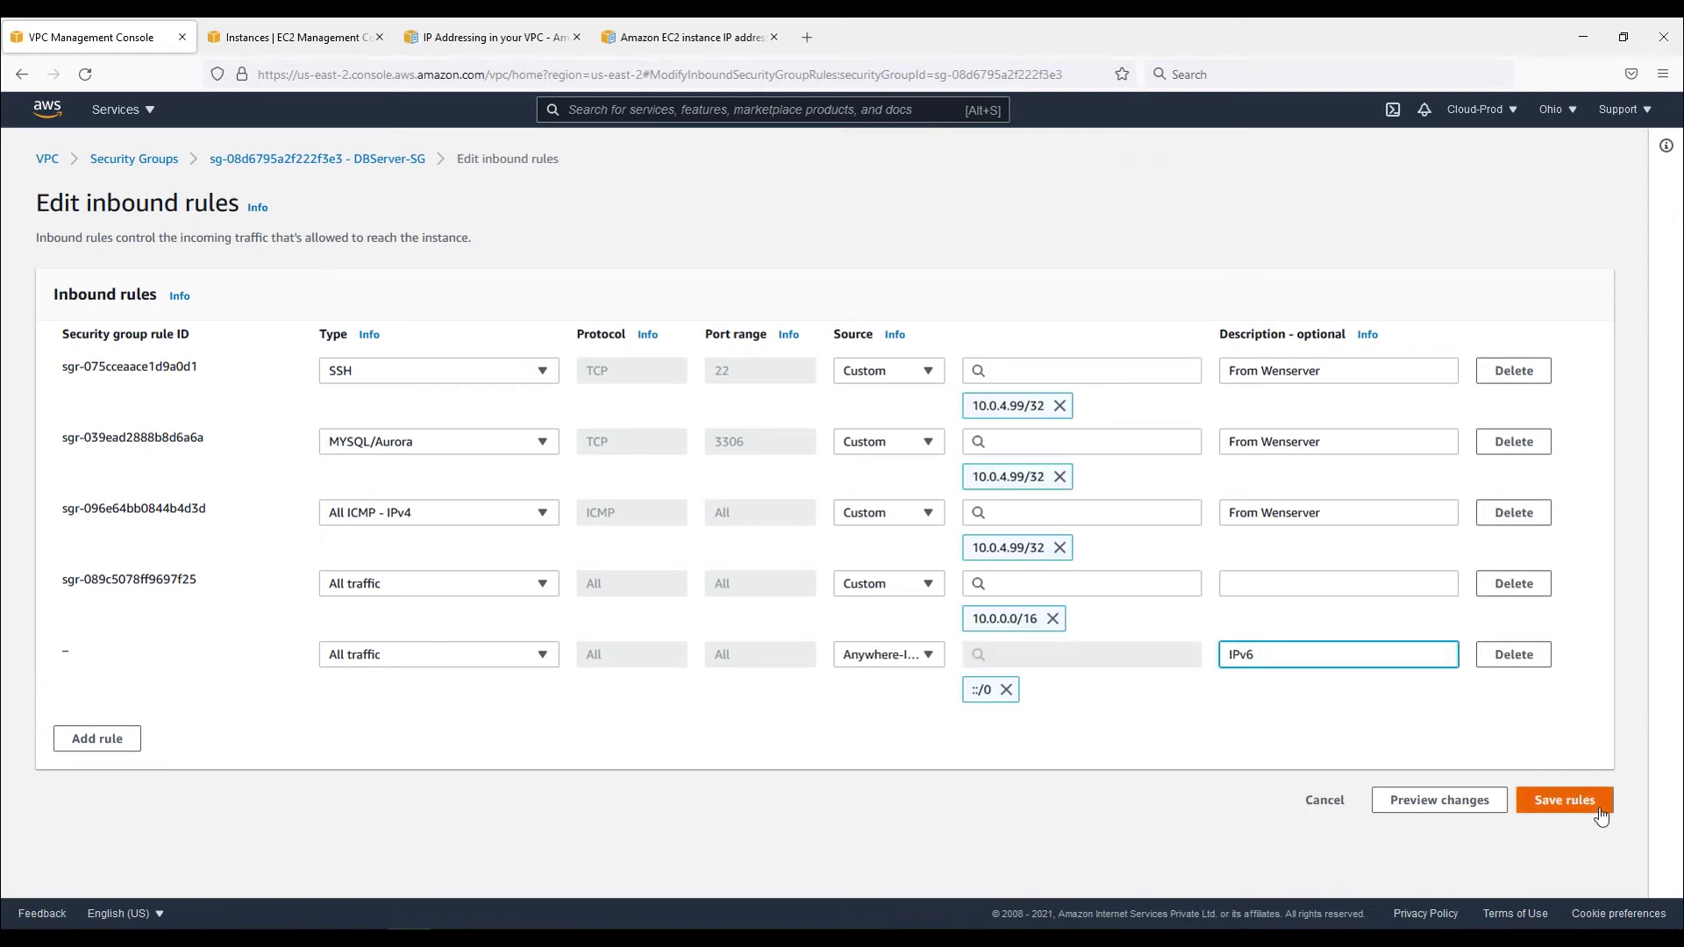
# Reselect ::/0 as the source of the new DBServer-SG inbound rule, save the rules and dismiss the notification.
pyautogui.click(930, 656)
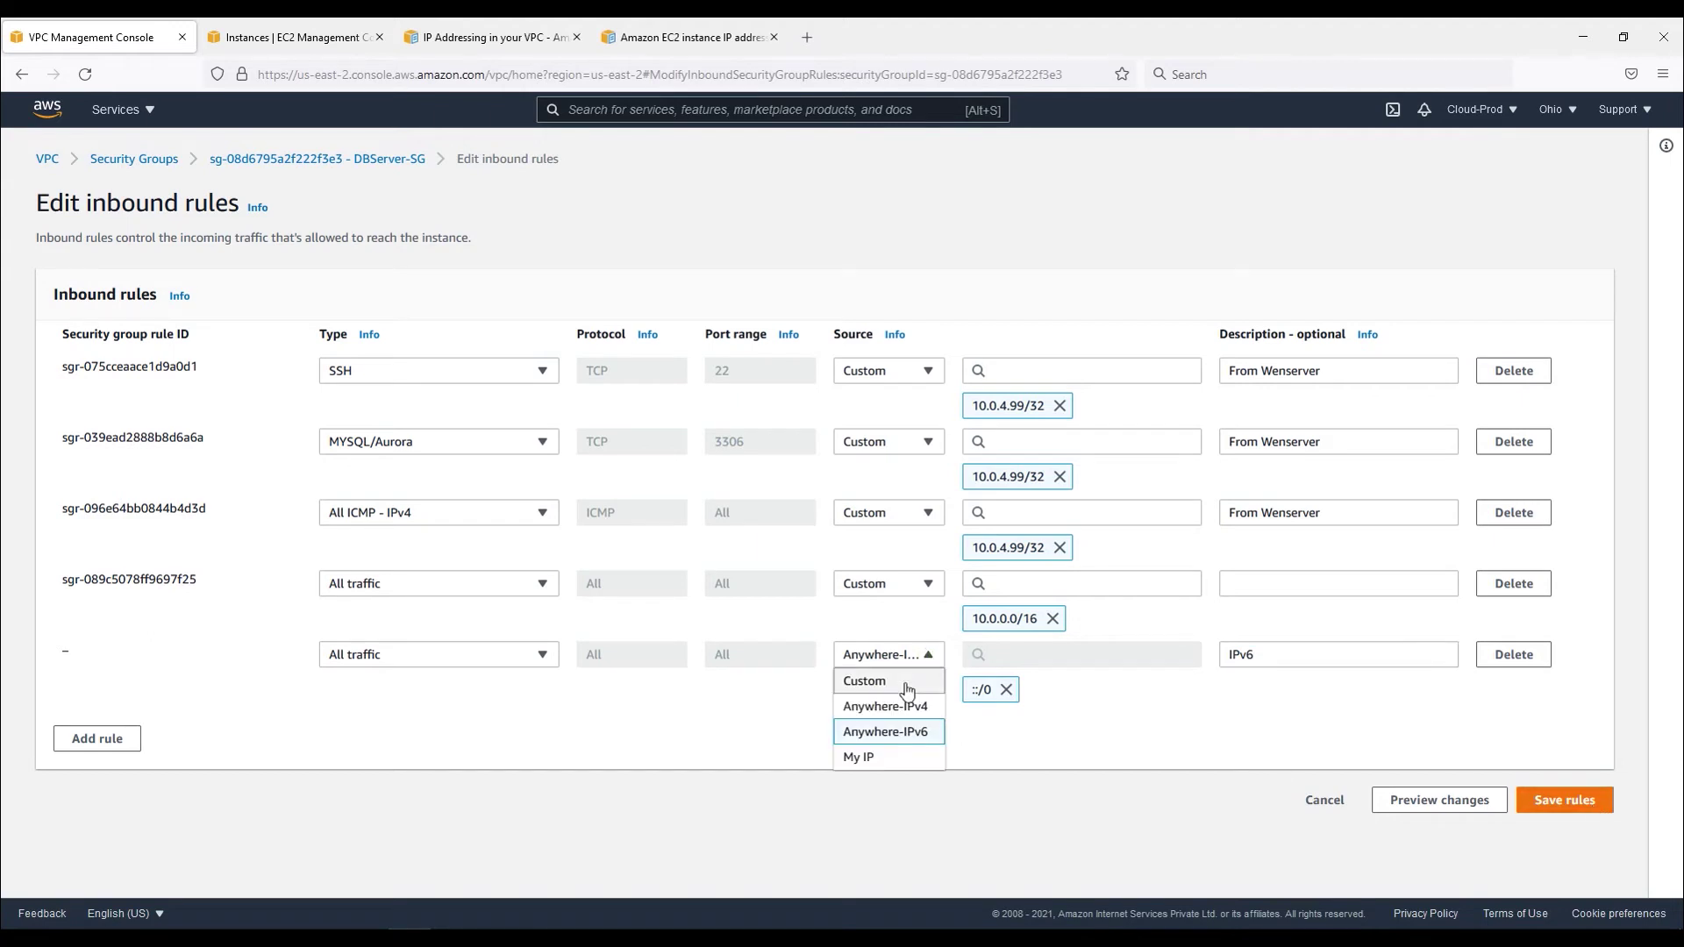
pyautogui.click(864, 681)
pyautogui.click(982, 654)
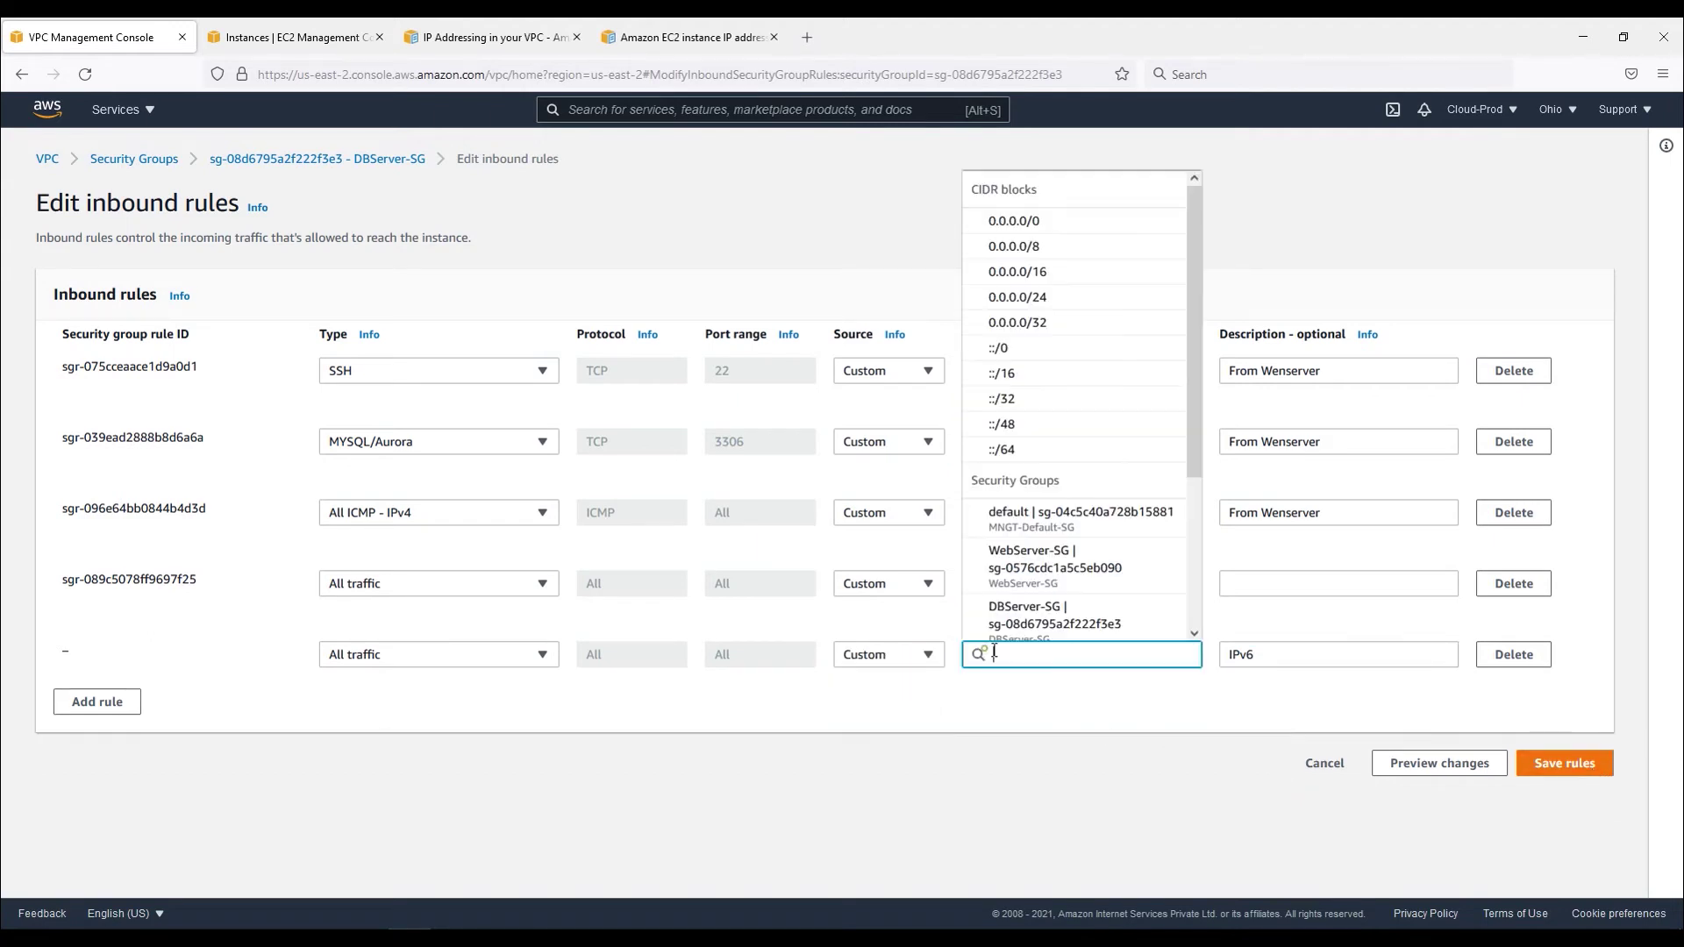
pyautogui.click(1031, 348)
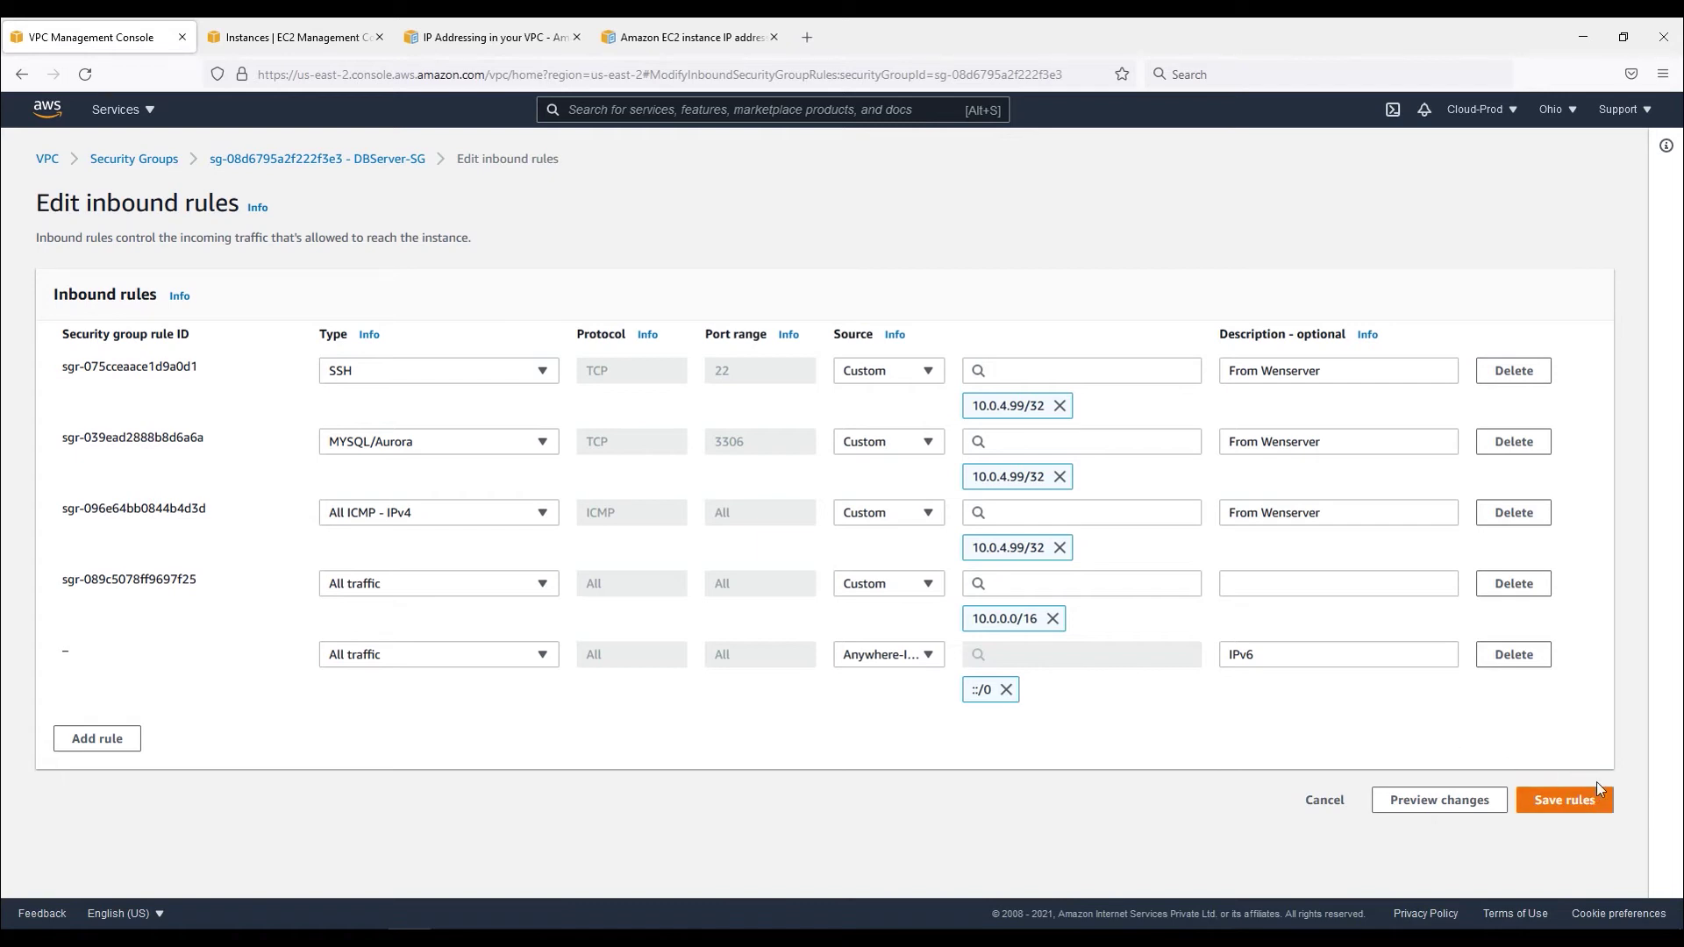
pyautogui.click(1574, 800)
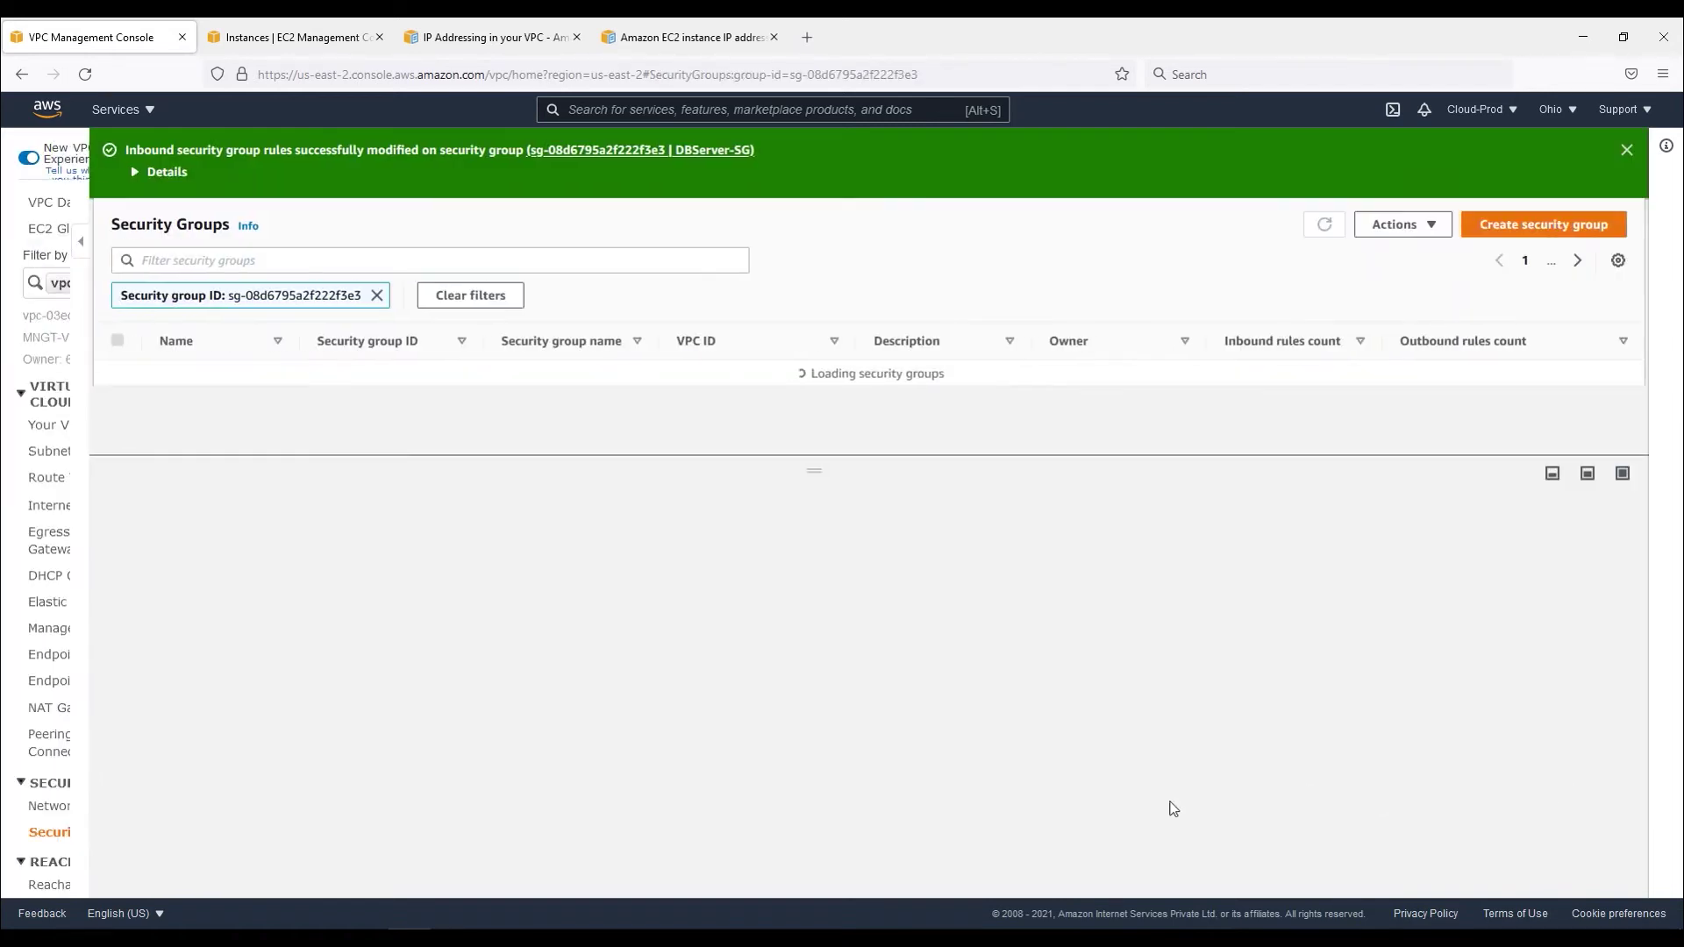
pyautogui.click(1625, 149)
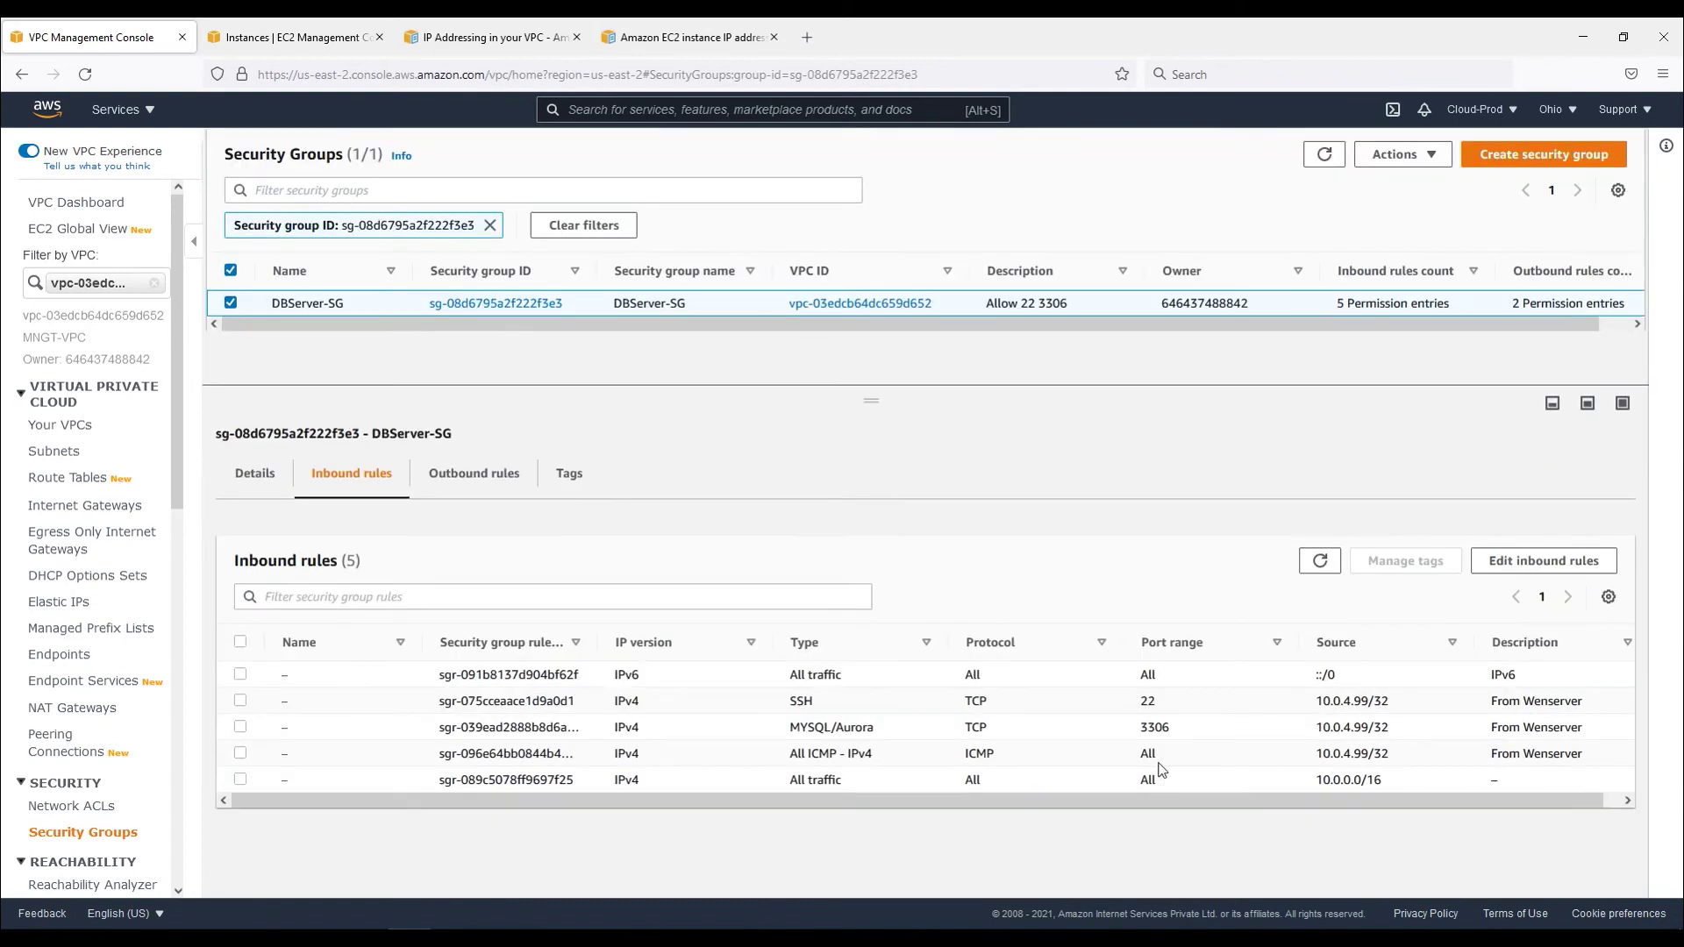
pyautogui.moveTo(1349, 683); pyautogui.dragTo(1300, 683)
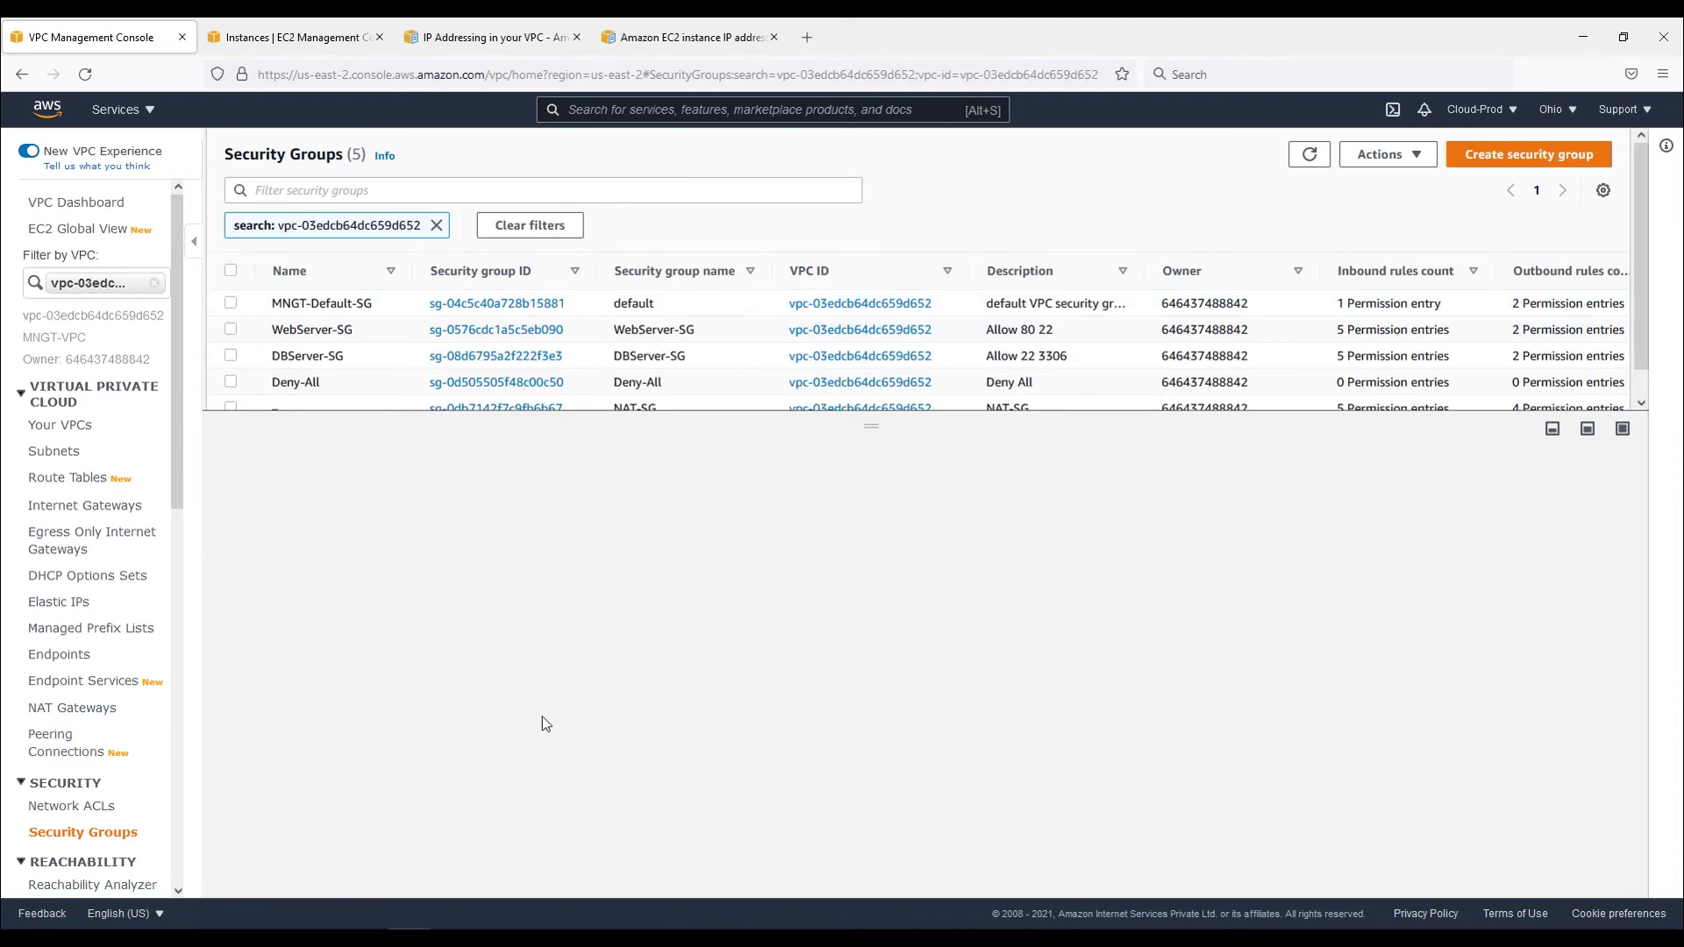
# Open the VPC's network ACLs and examine the default status and the inbound and outbound IPv6 rules of MNGT-Public-NACL.
pyautogui.click(75, 806)
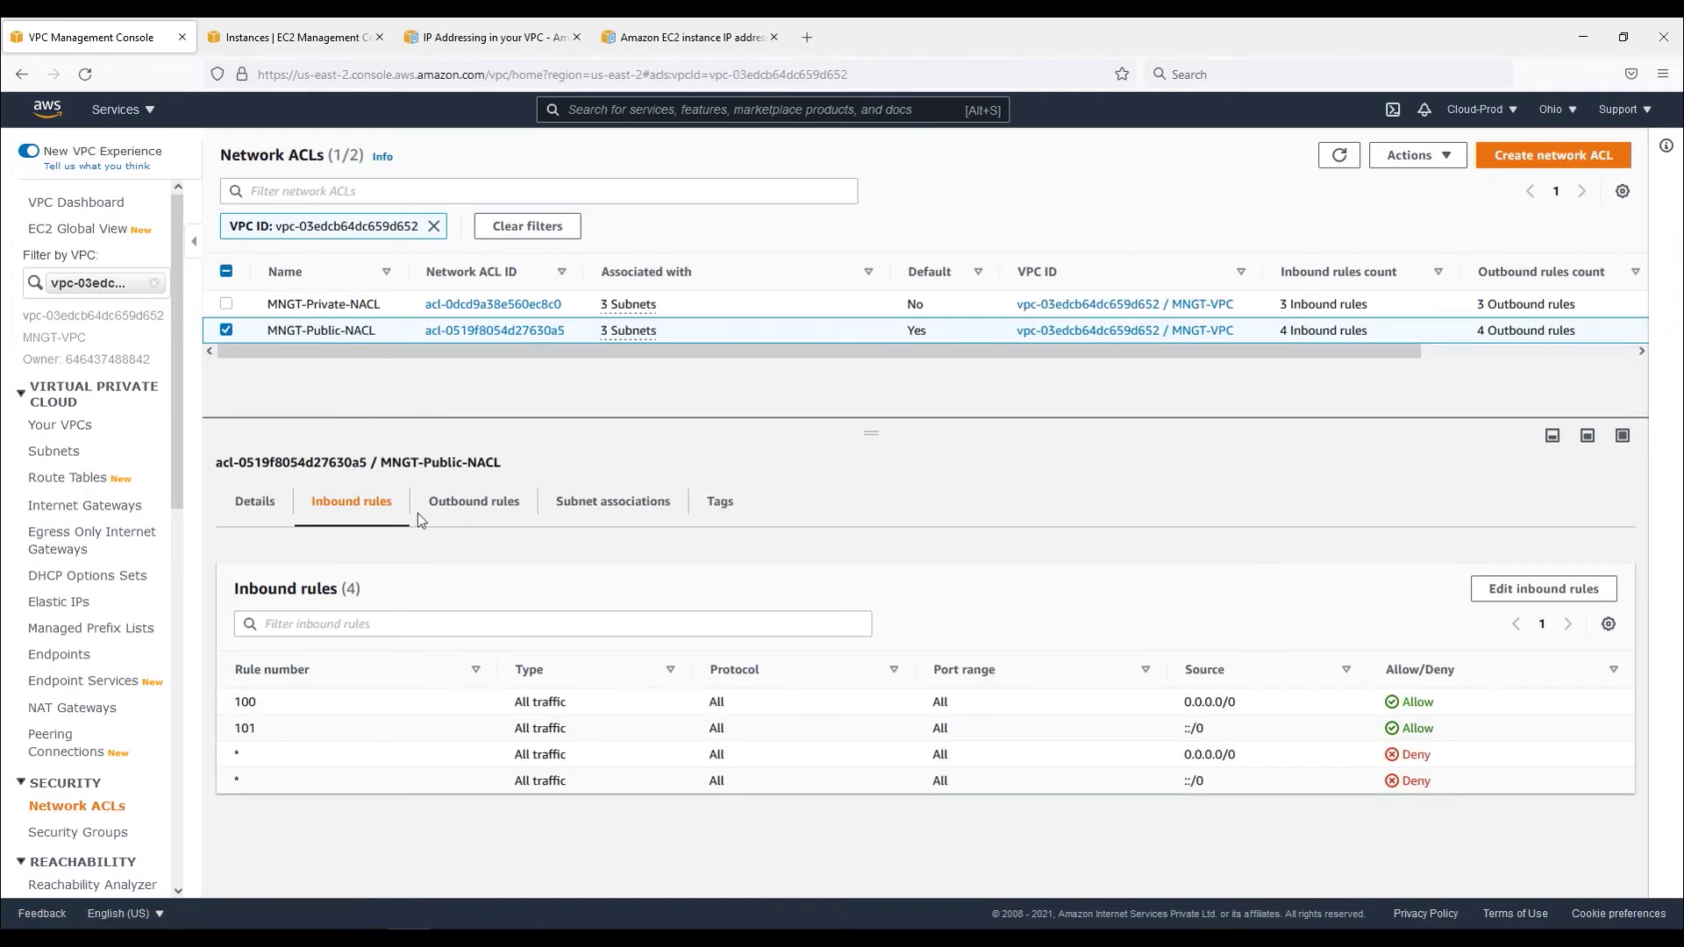
pyautogui.doubleClick(917, 336)
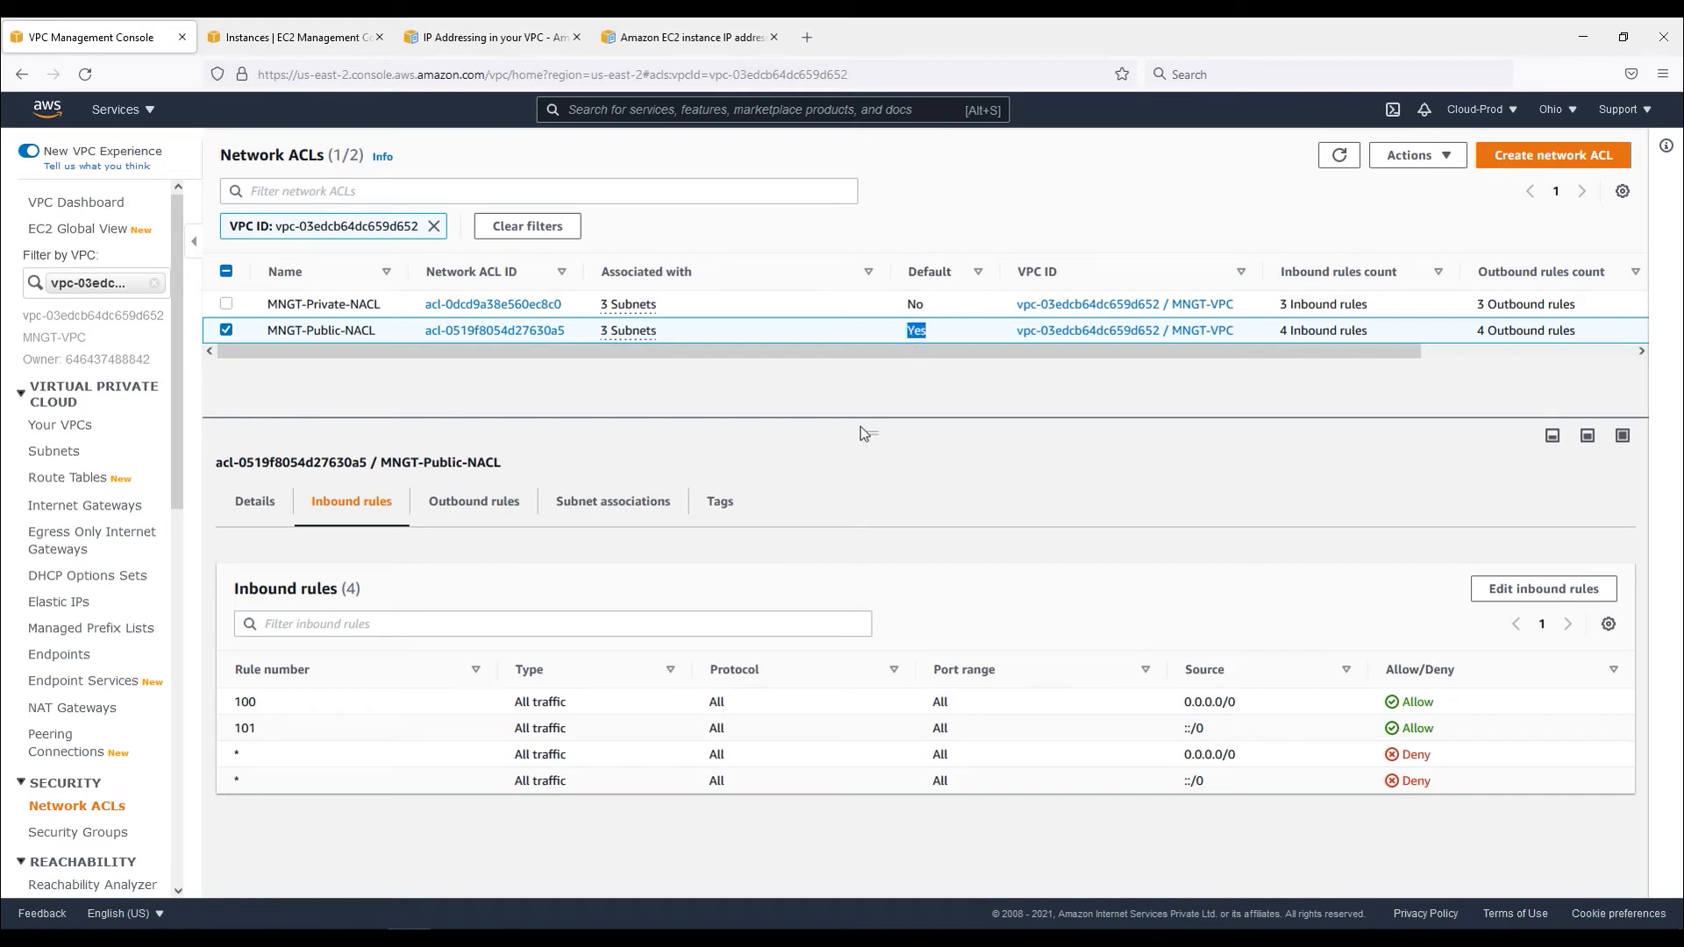
pyautogui.doubleClick(239, 706)
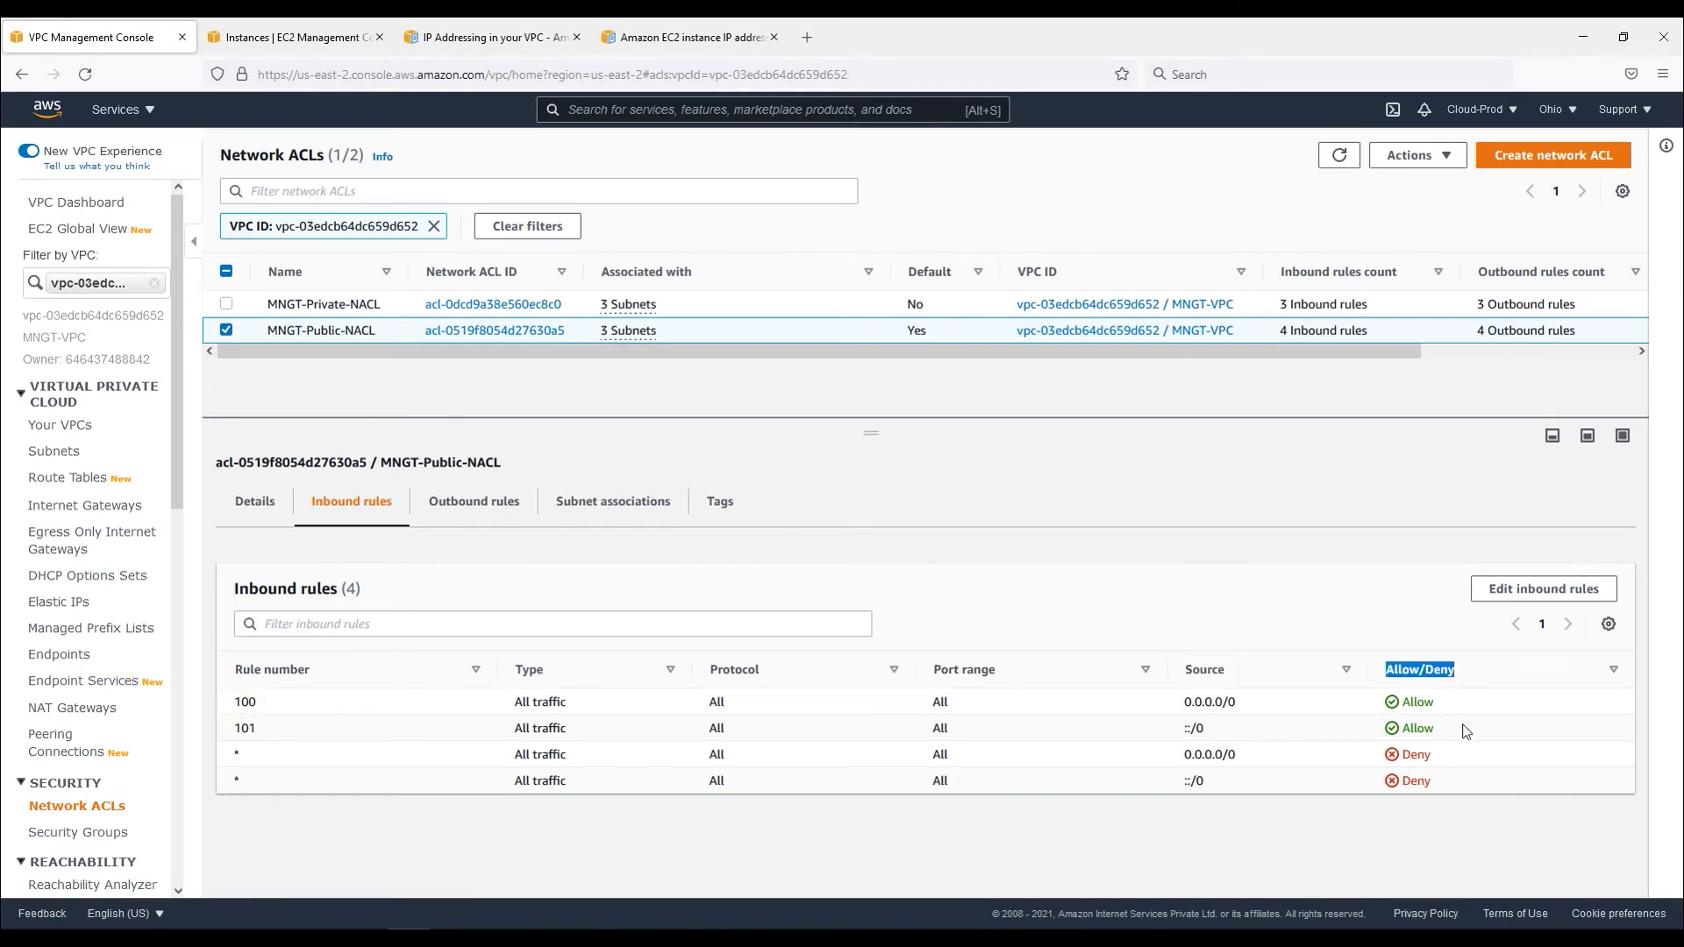
pyautogui.moveTo(1462, 724); pyautogui.dragTo(1134, 742)
pyautogui.moveTo(286, 772); pyautogui.dragTo(656, 742)
pyautogui.click(463, 516)
pyautogui.moveTo(298, 736); pyautogui.dragTo(1460, 741)
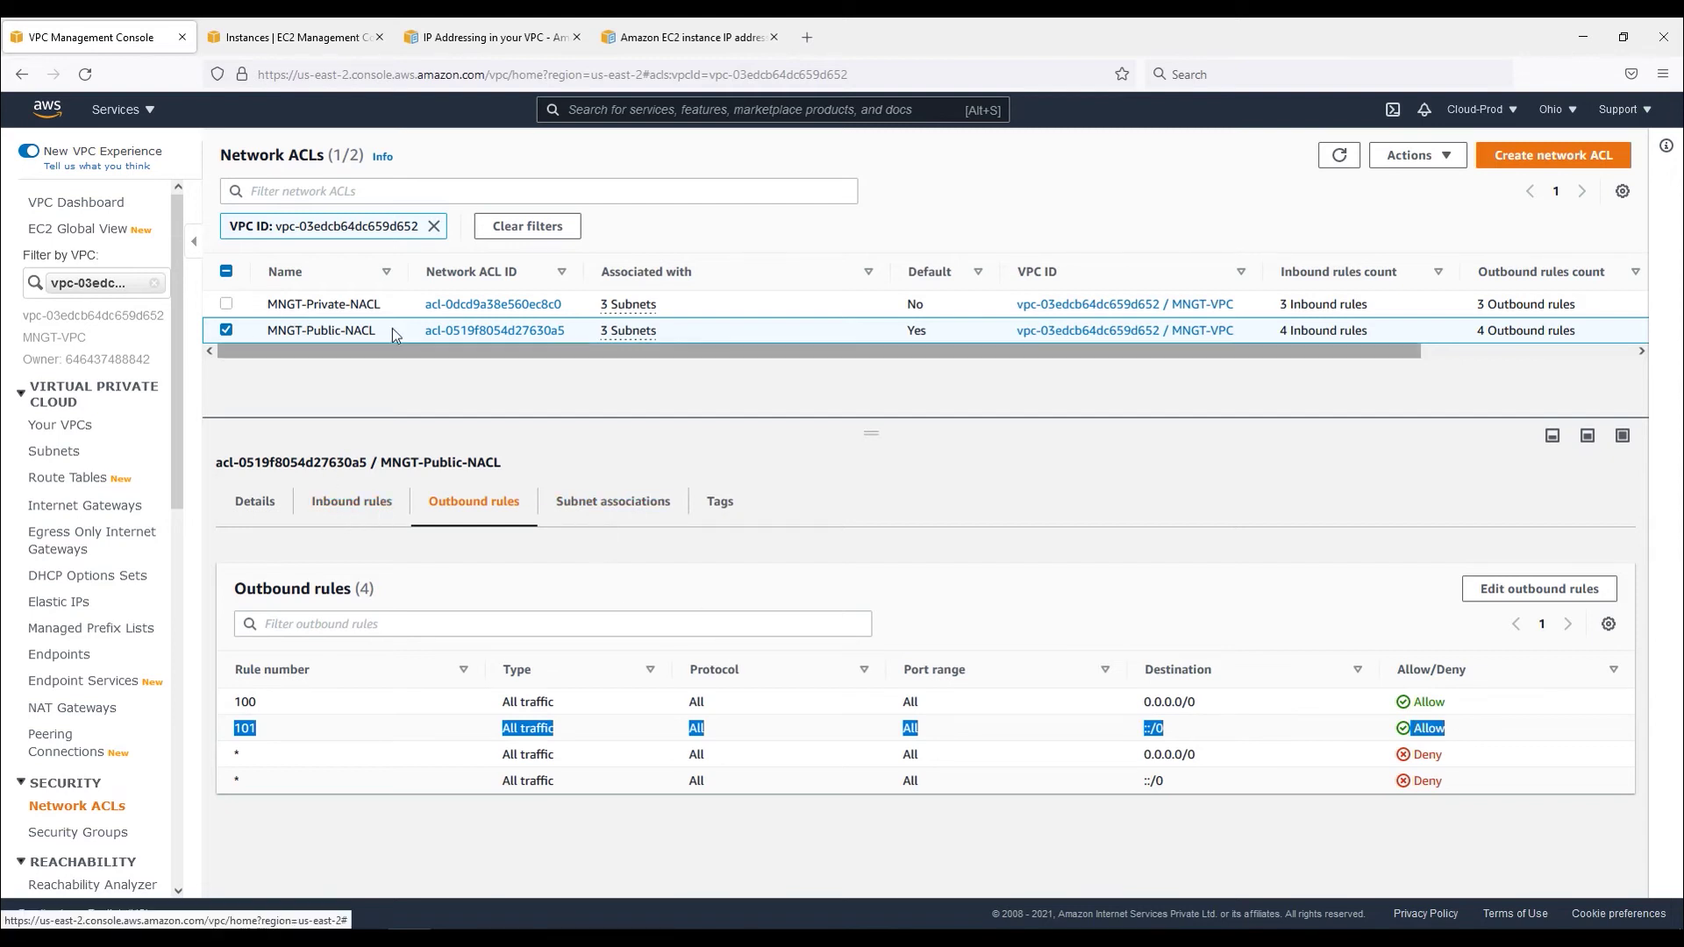
# Examine the default status and the inbound and outbound rules of MNGT-Private-NACL.
pyautogui.click(325, 308)
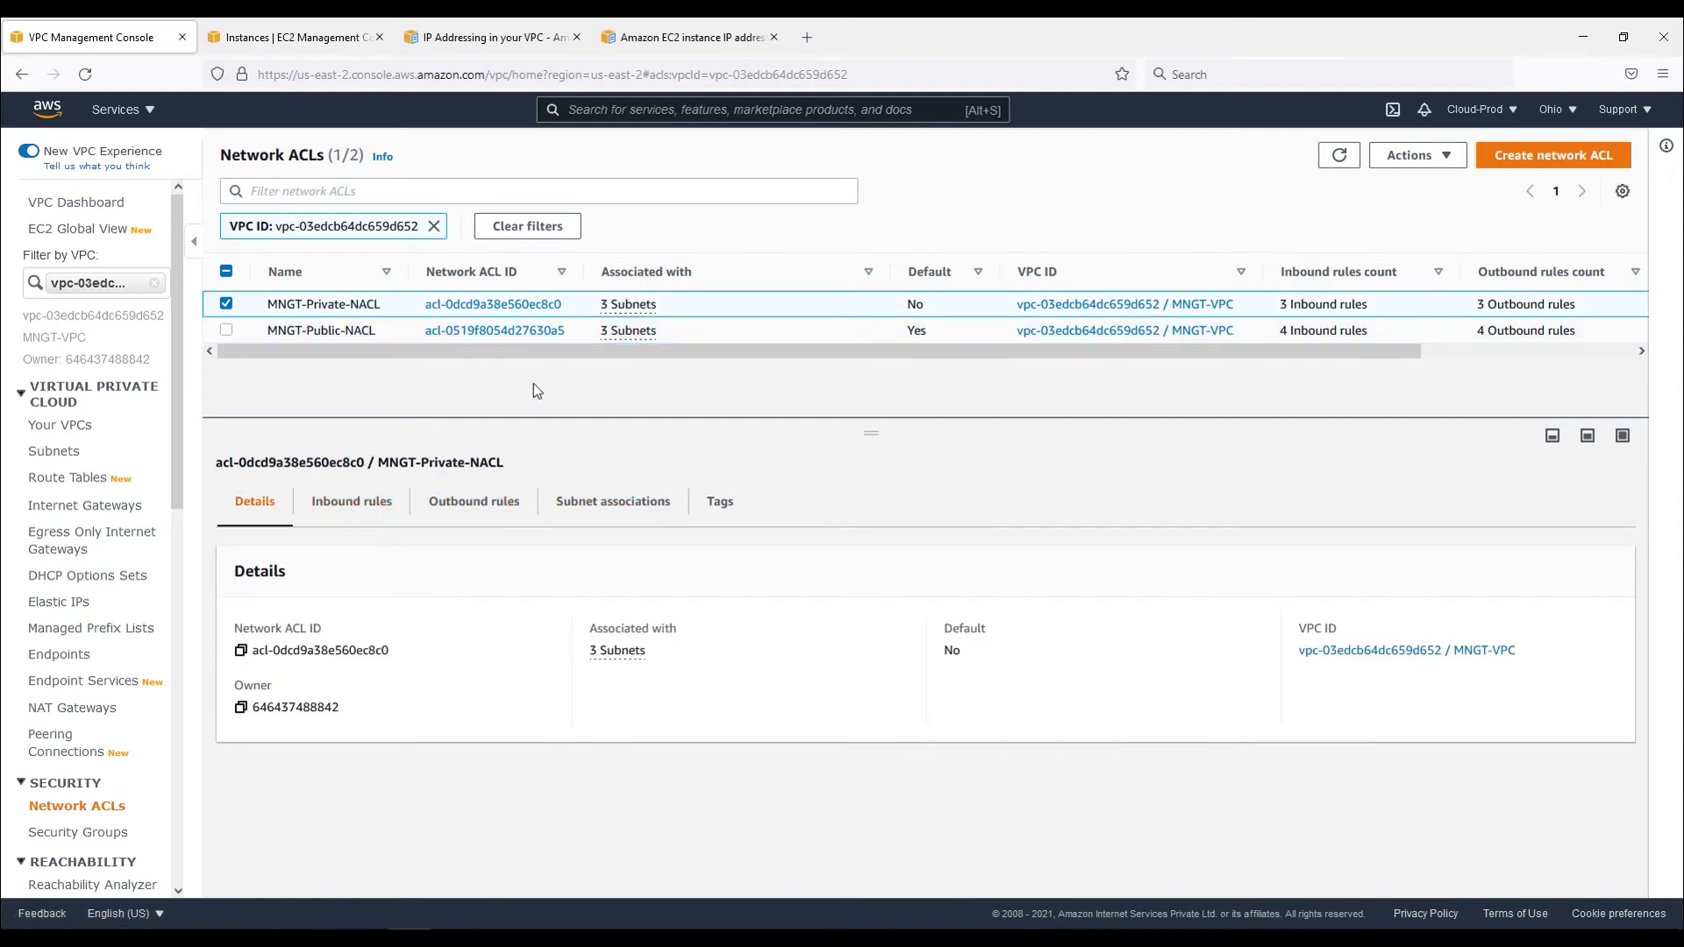
pyautogui.doubleClick(915, 305)
pyautogui.click(349, 501)
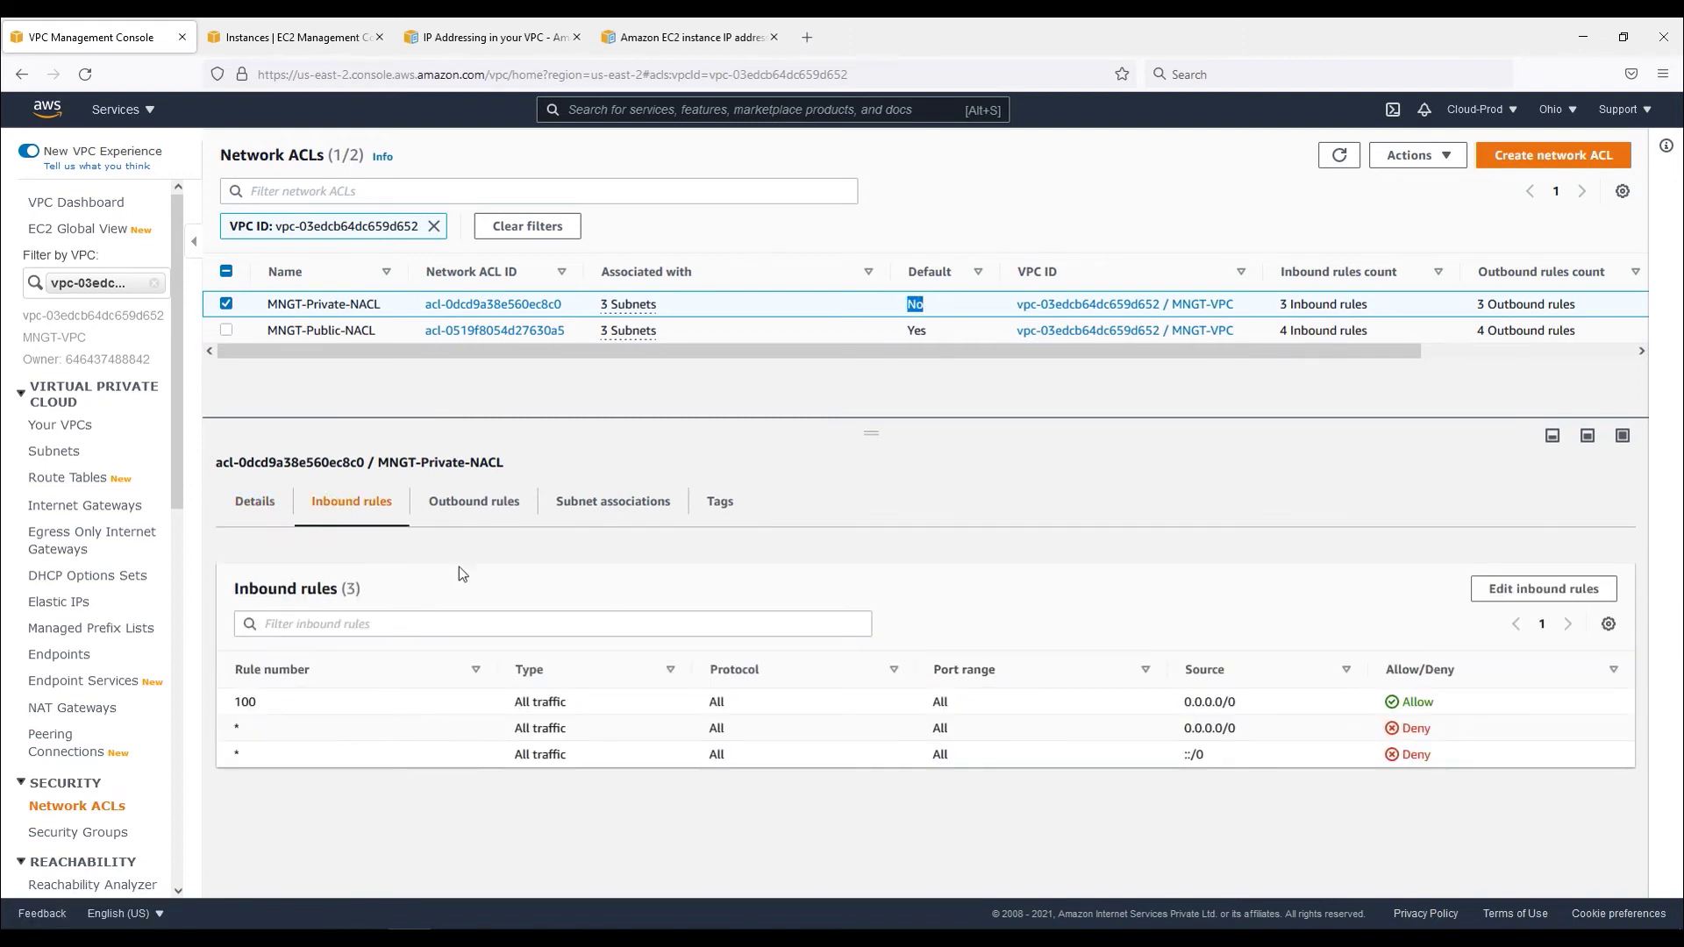
pyautogui.click(478, 504)
pyautogui.click(351, 501)
# Add inbound rule 101 to MNGT-Private-NACL allowing all traffic from ::/0, and save the changes.
pyautogui.click(1544, 589)
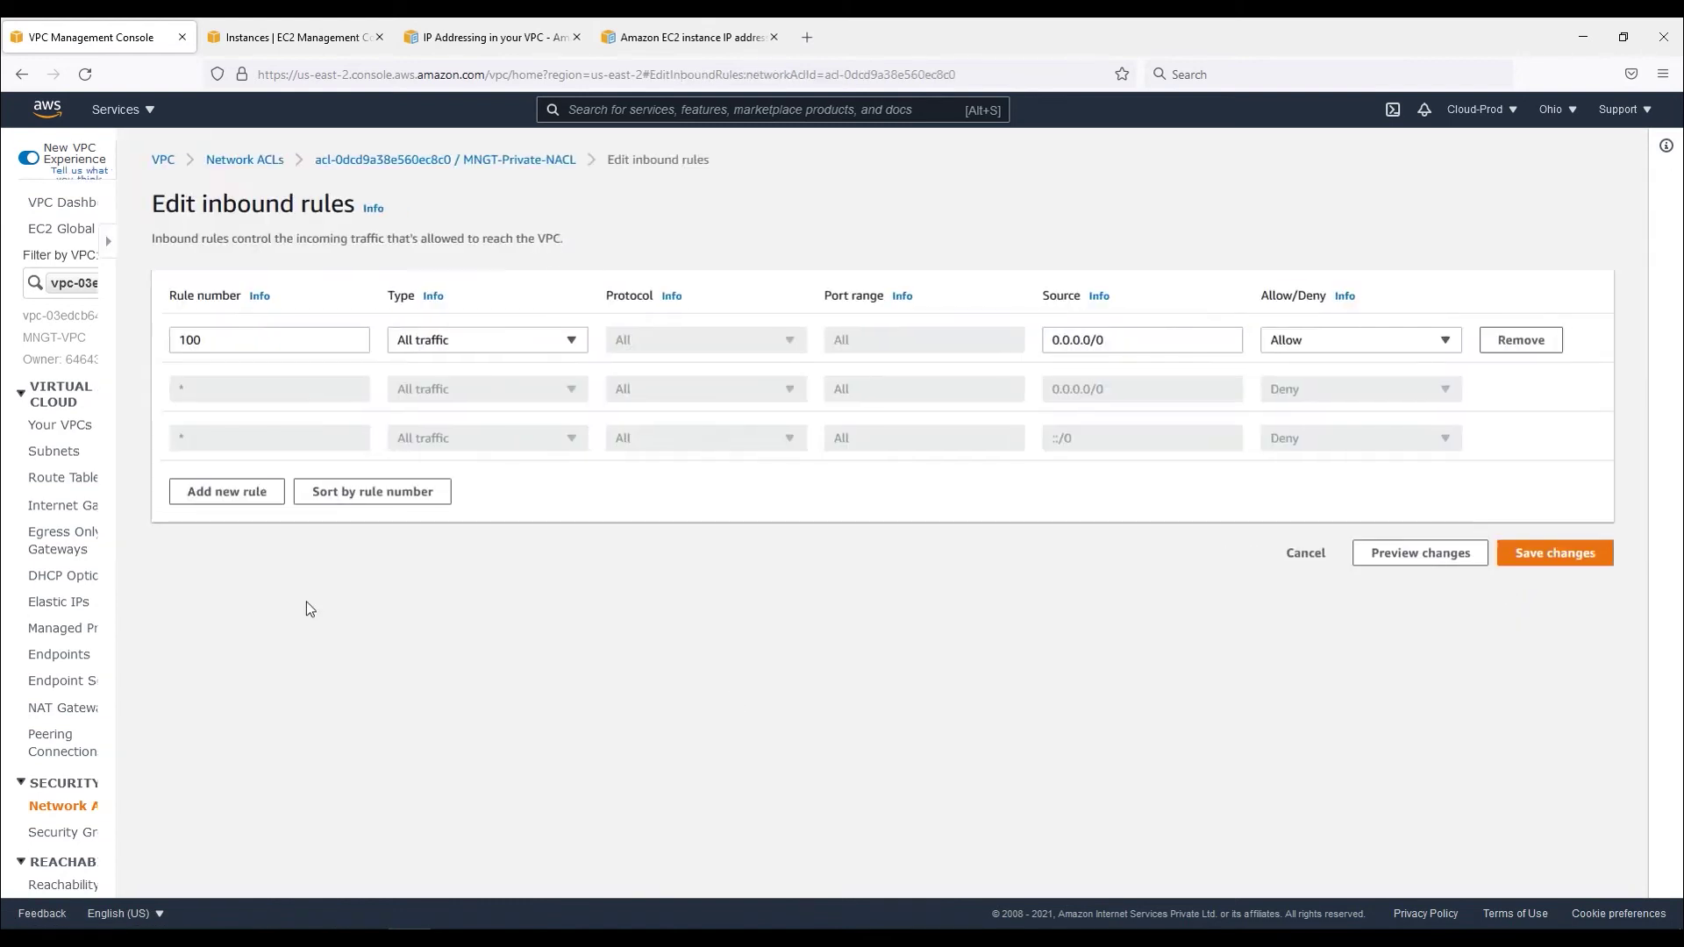
pyautogui.click(119, 496)
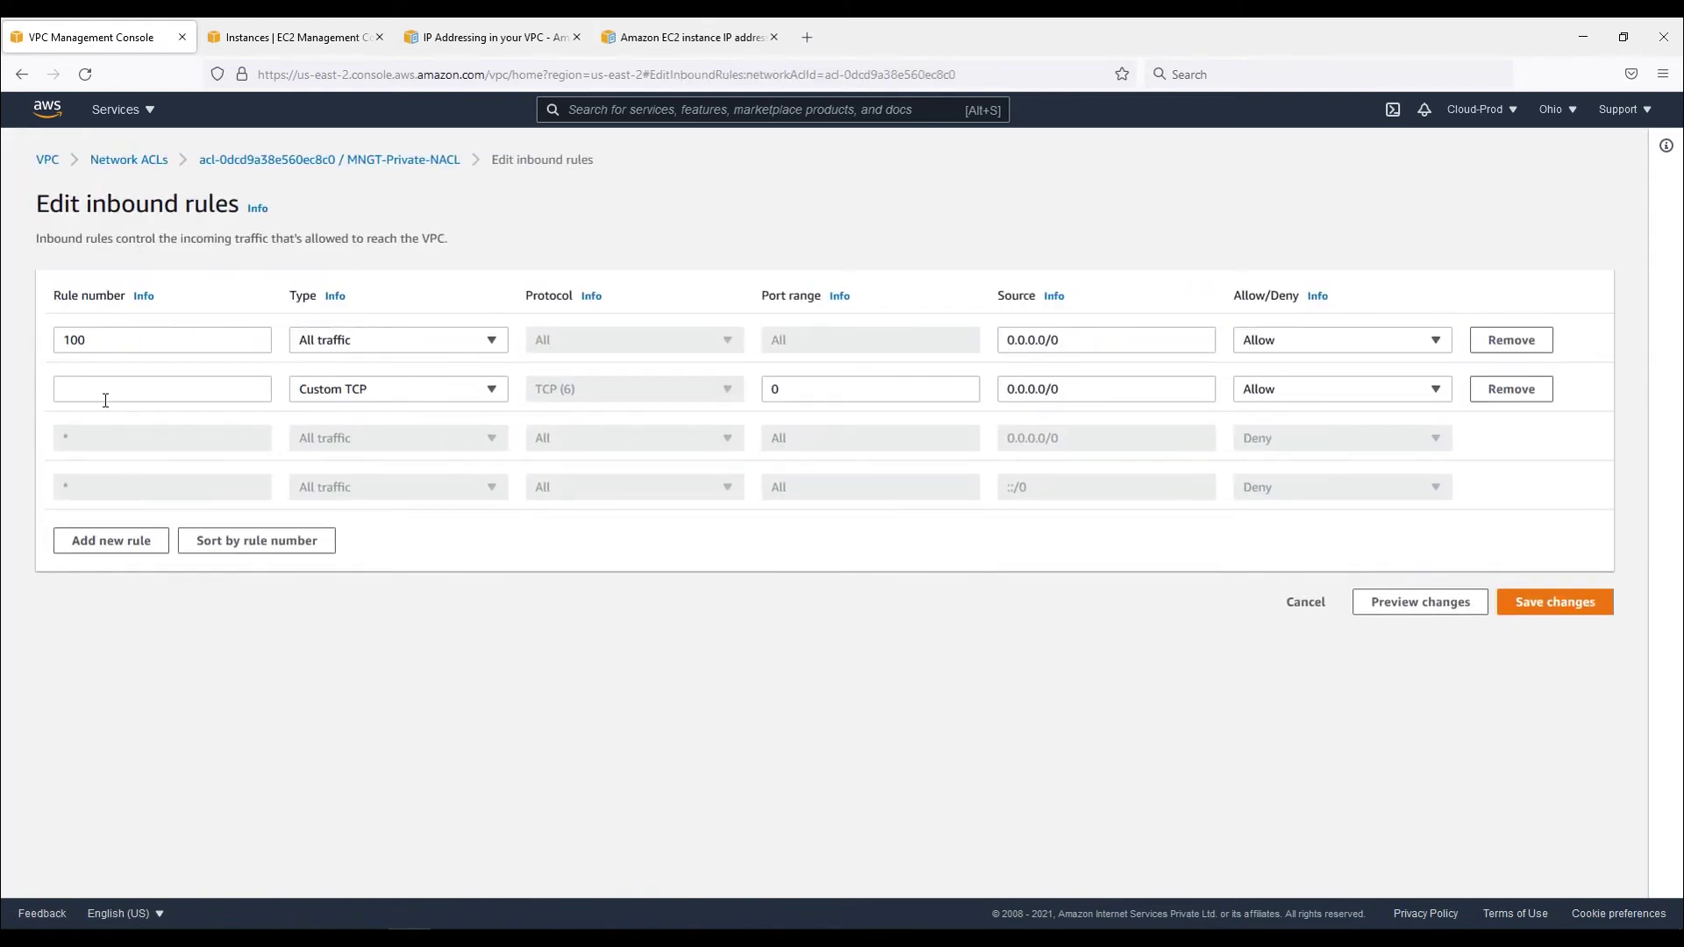
pyautogui.click(107, 393)
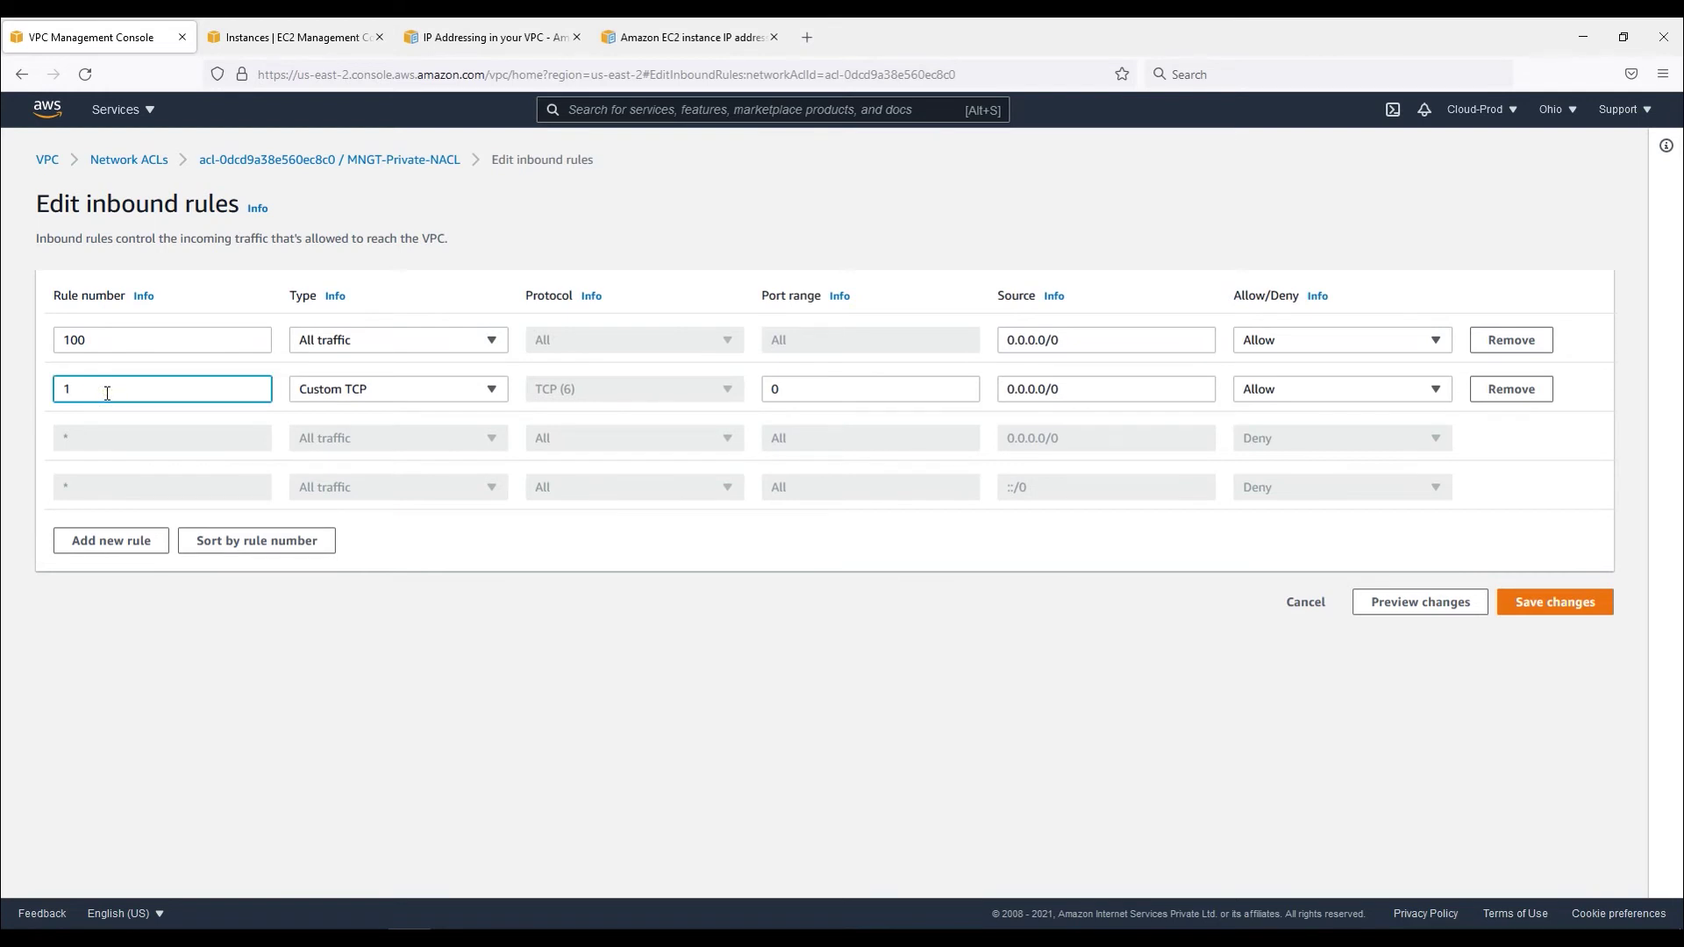
pyautogui.click(423, 394)
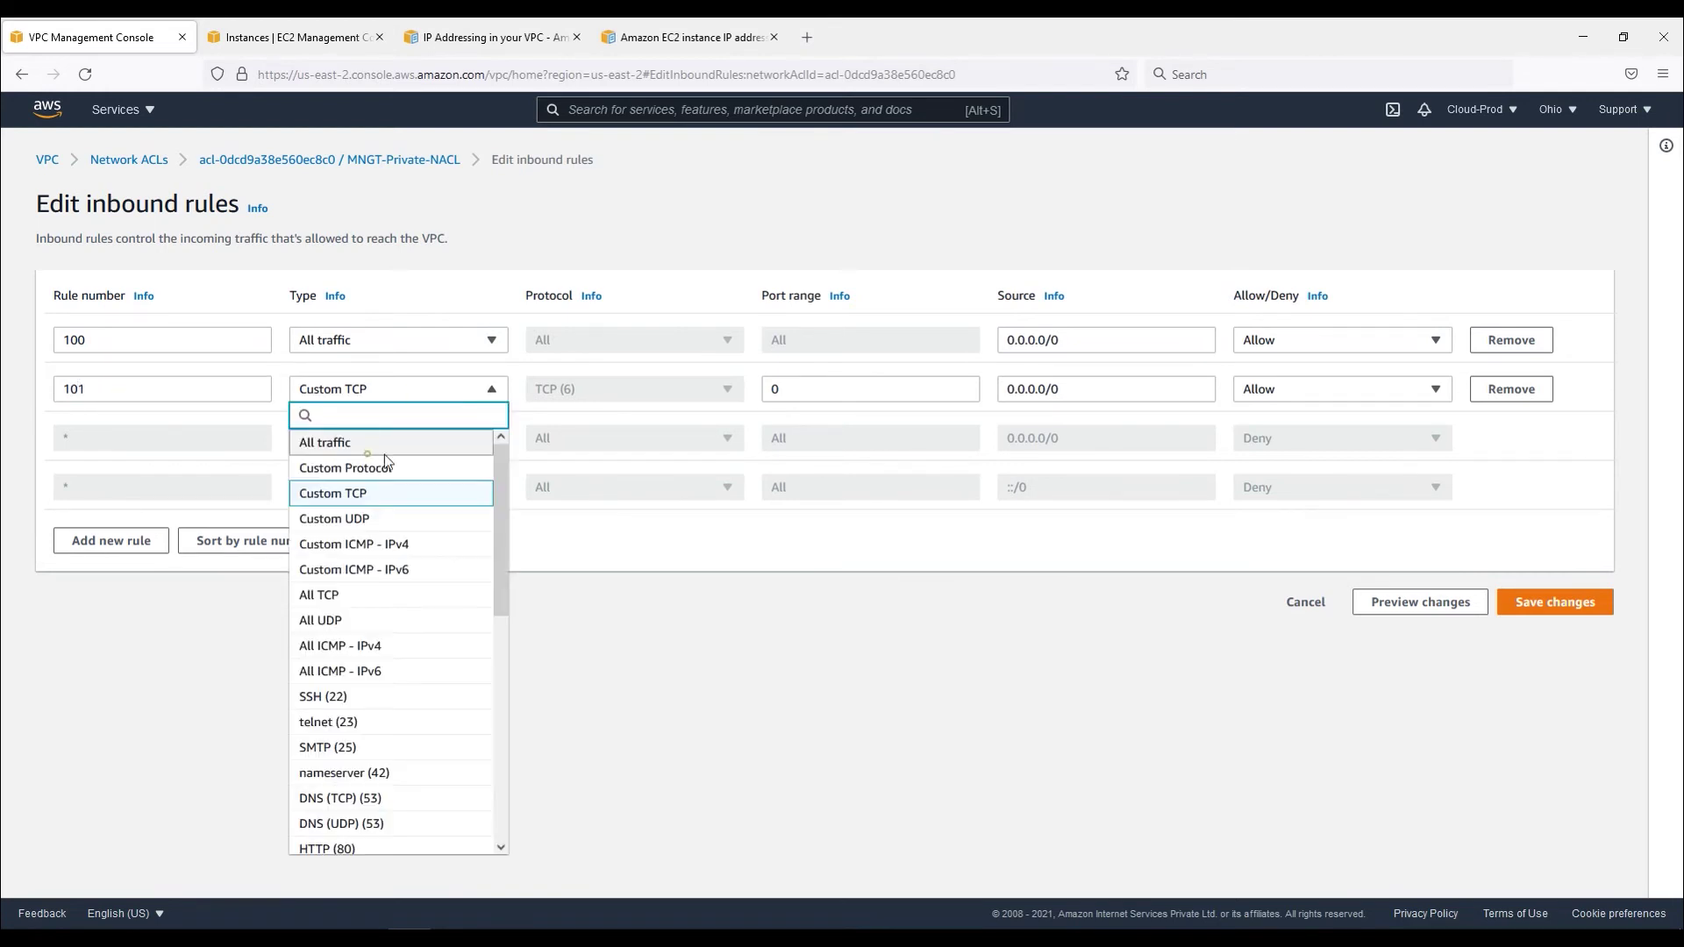
pyautogui.click(362, 444)
pyautogui.moveTo(1100, 394); pyautogui.dragTo(941, 388)
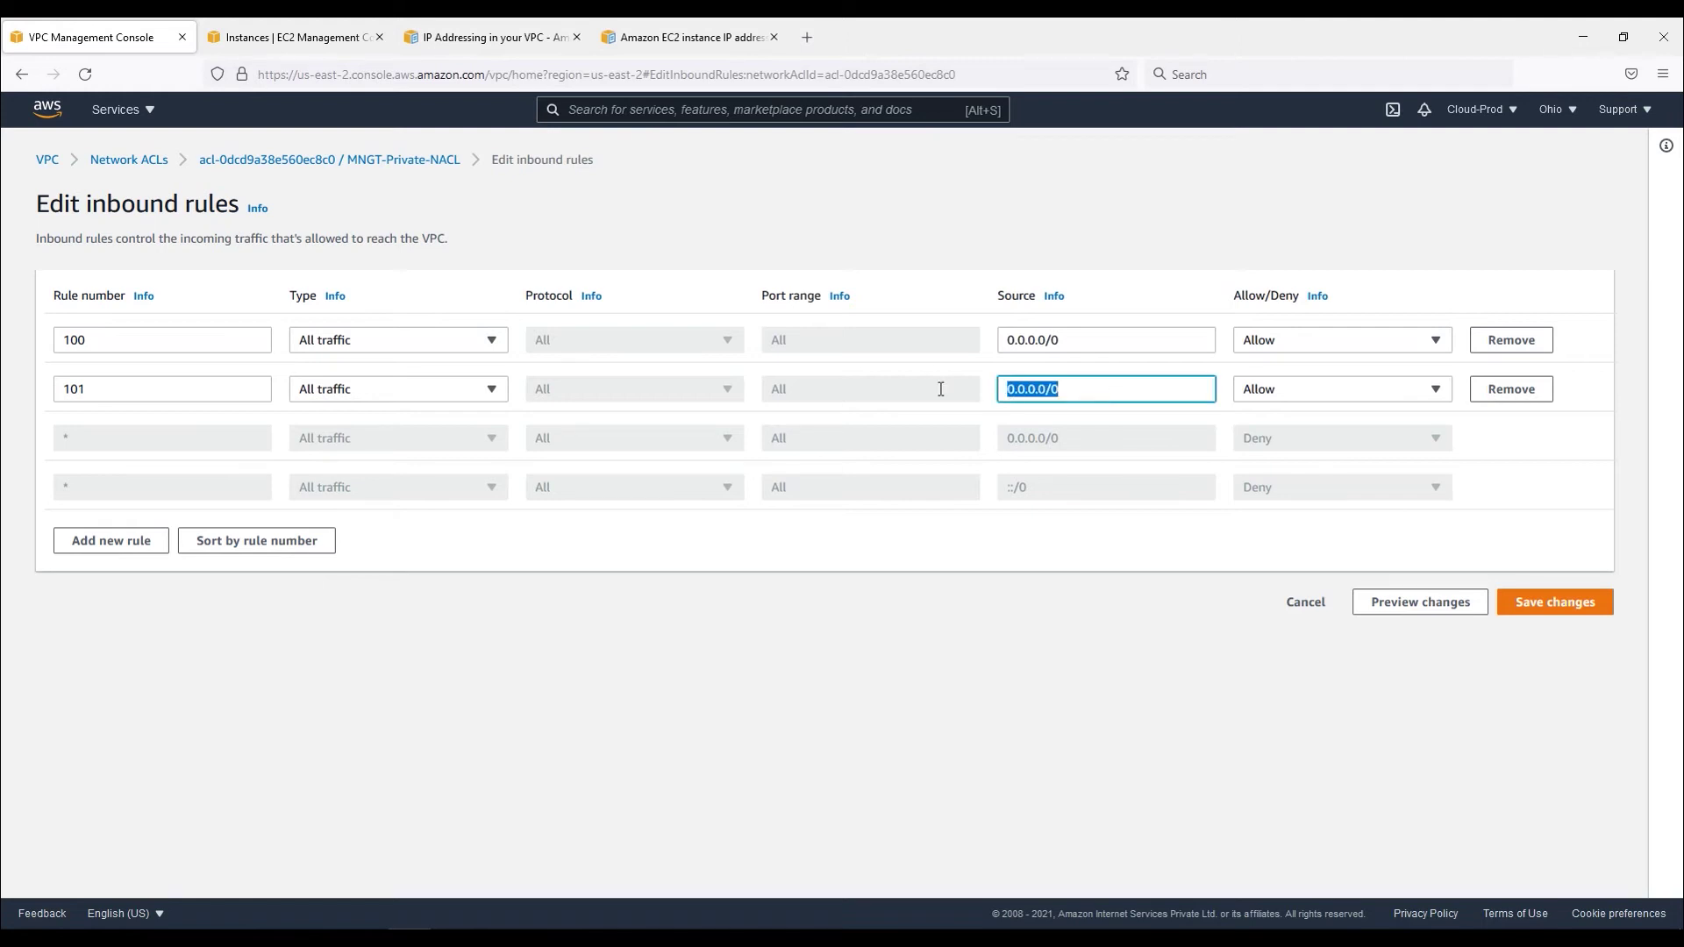
pyautogui.write('::/0')
pyautogui.moveTo(1038, 390); pyautogui.dragTo(992, 388)
pyautogui.click(1084, 391)
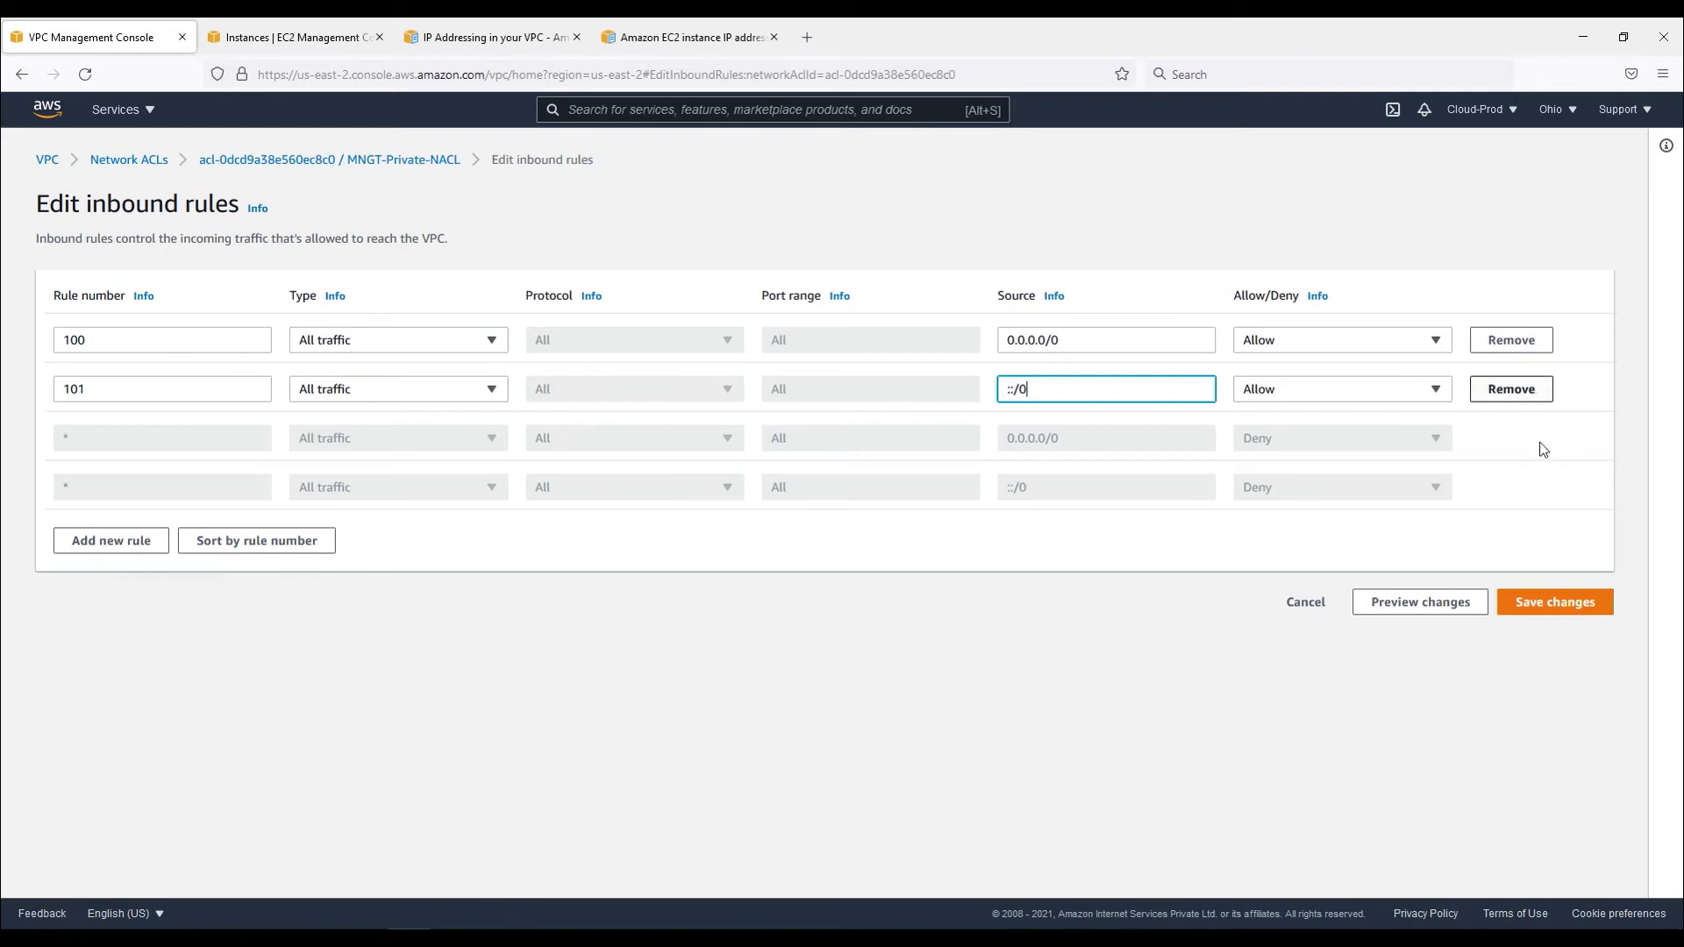
pyautogui.click(1558, 604)
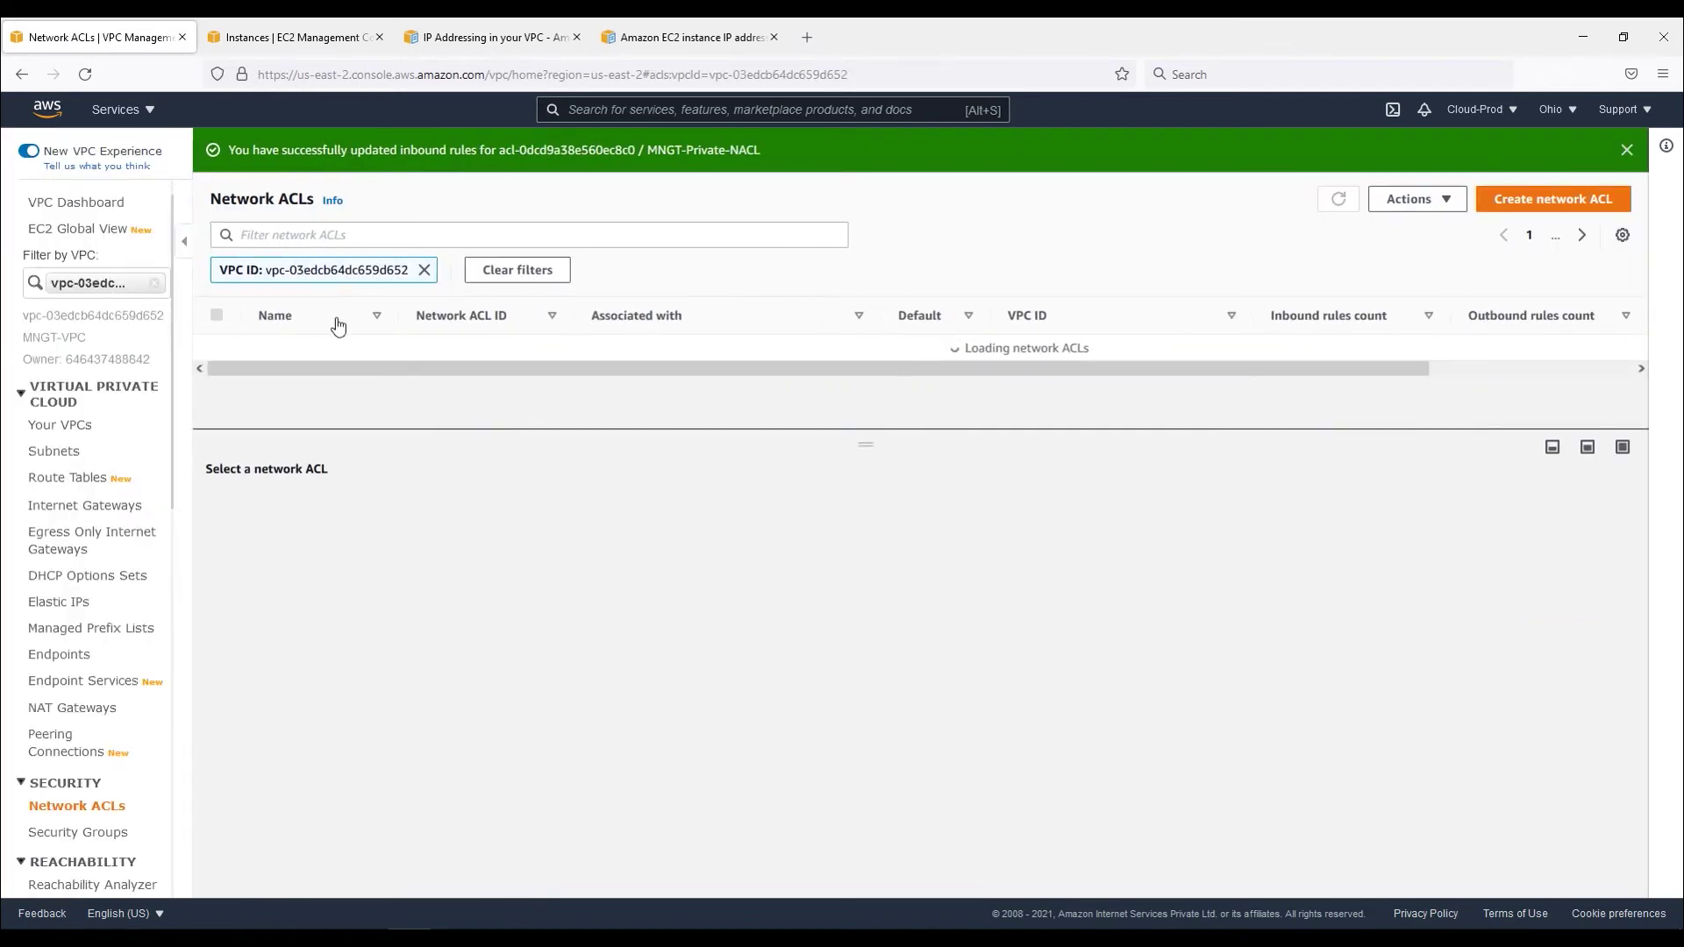
# Add outbound rule 101 to MNGT-Private-NACL allowing all traffic to ::/0, and save the changes.
pyautogui.click(499, 515)
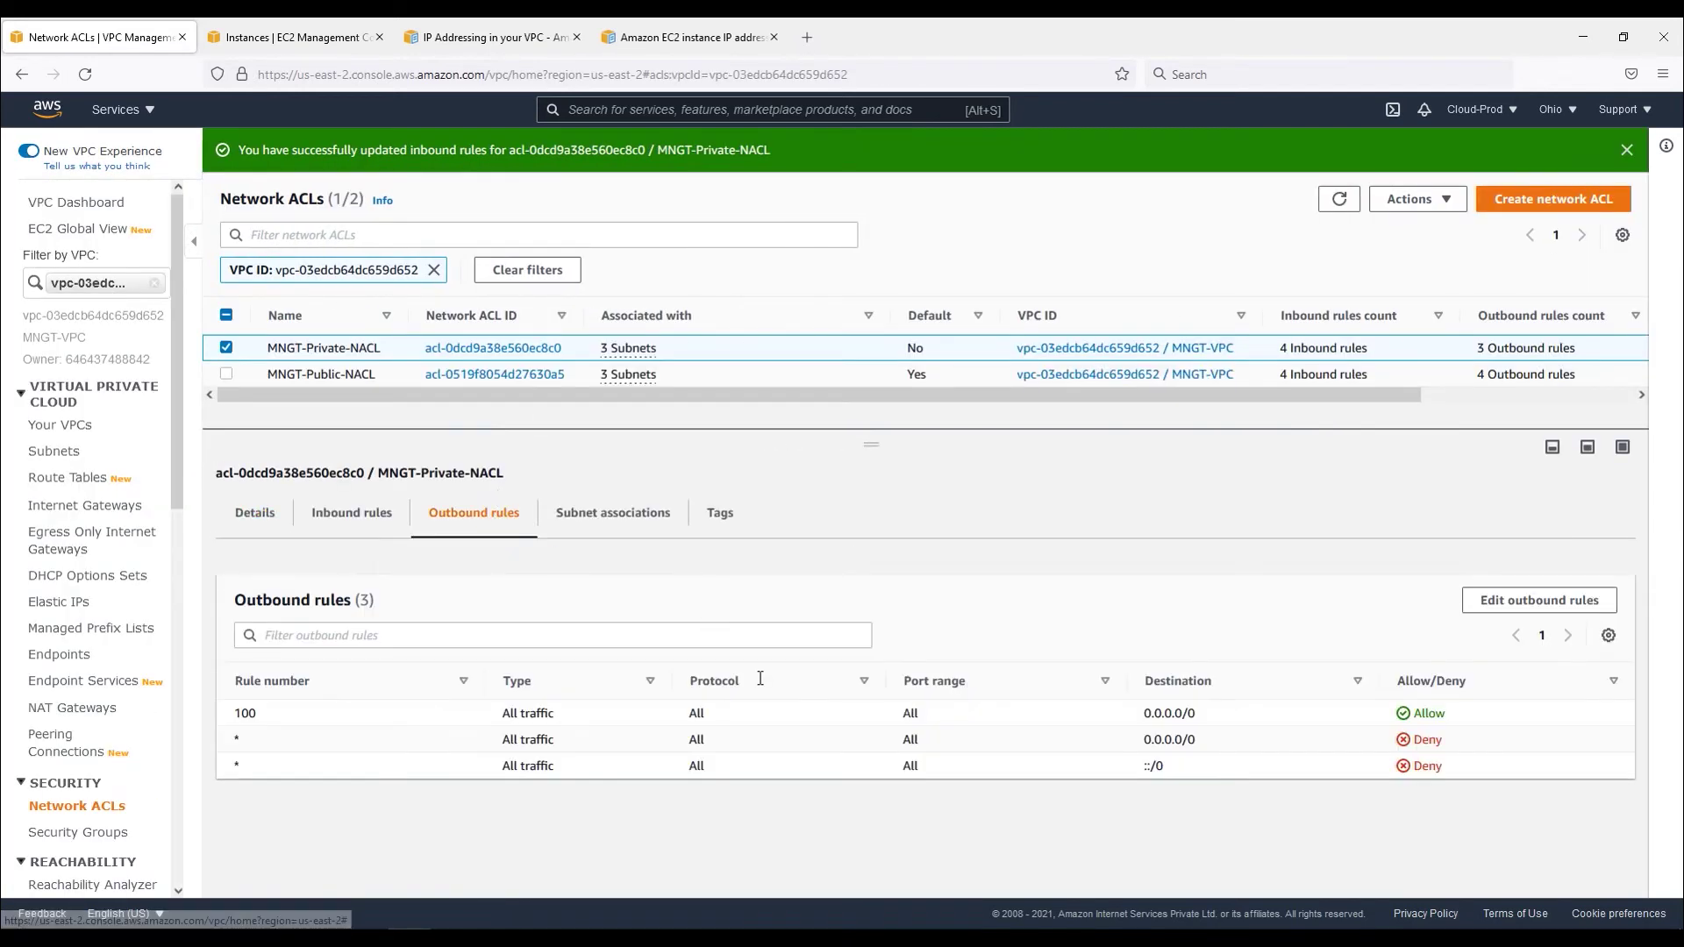
pyautogui.click(1540, 602)
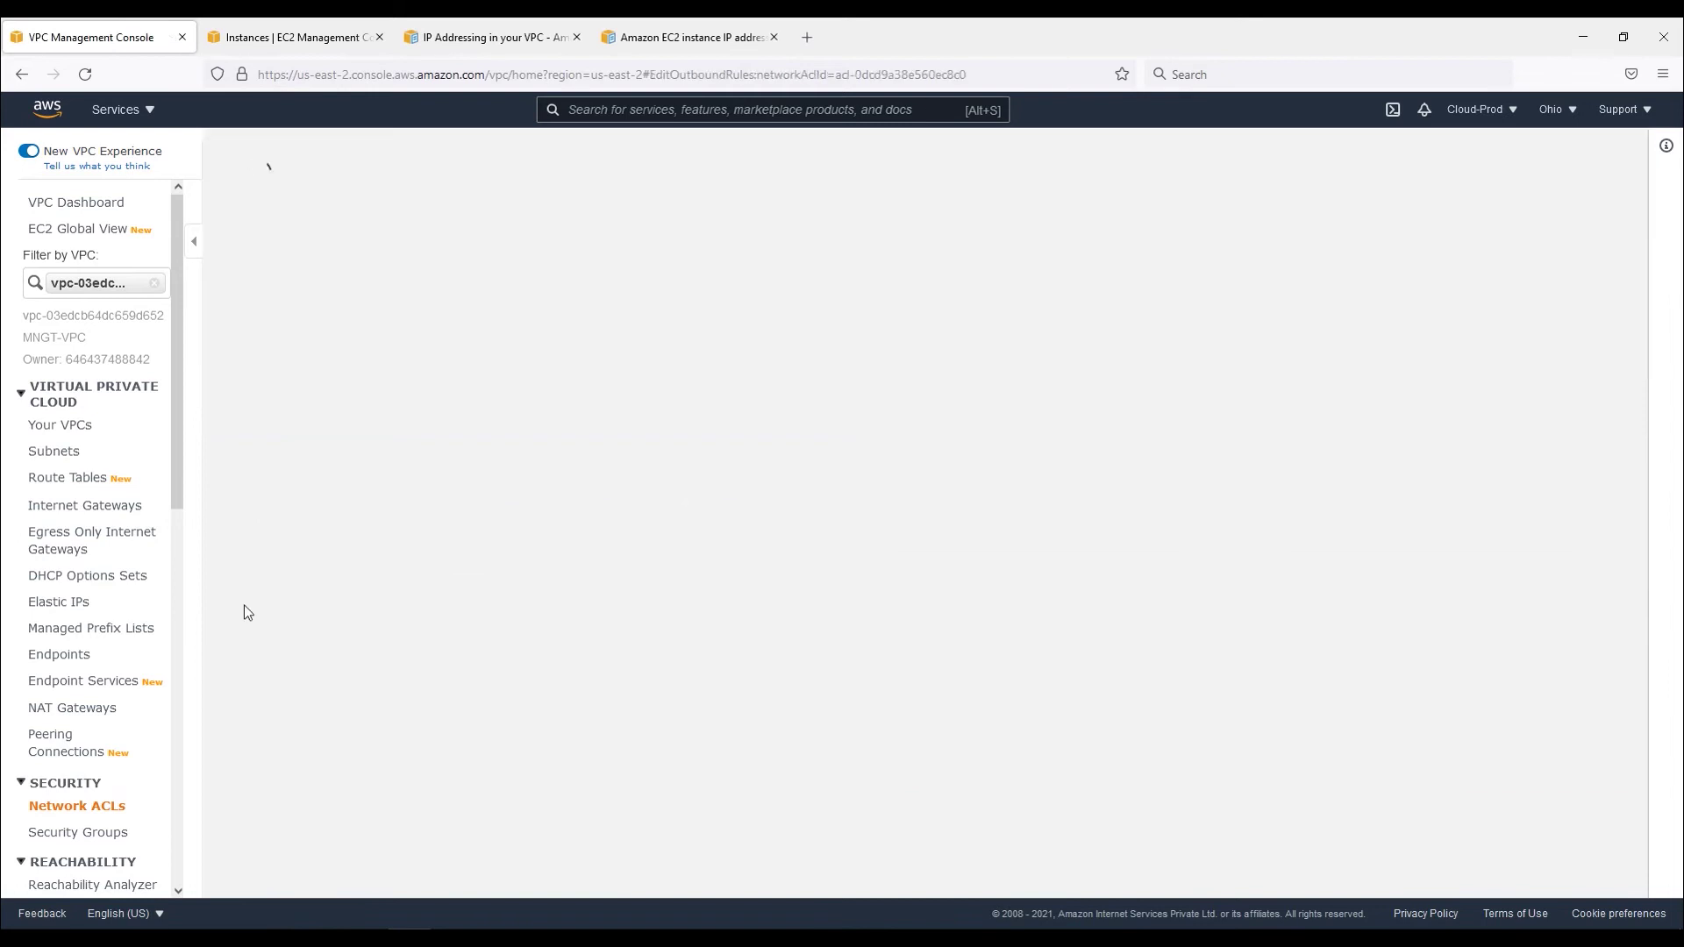
pyautogui.click(106, 491)
pyautogui.click(99, 390)
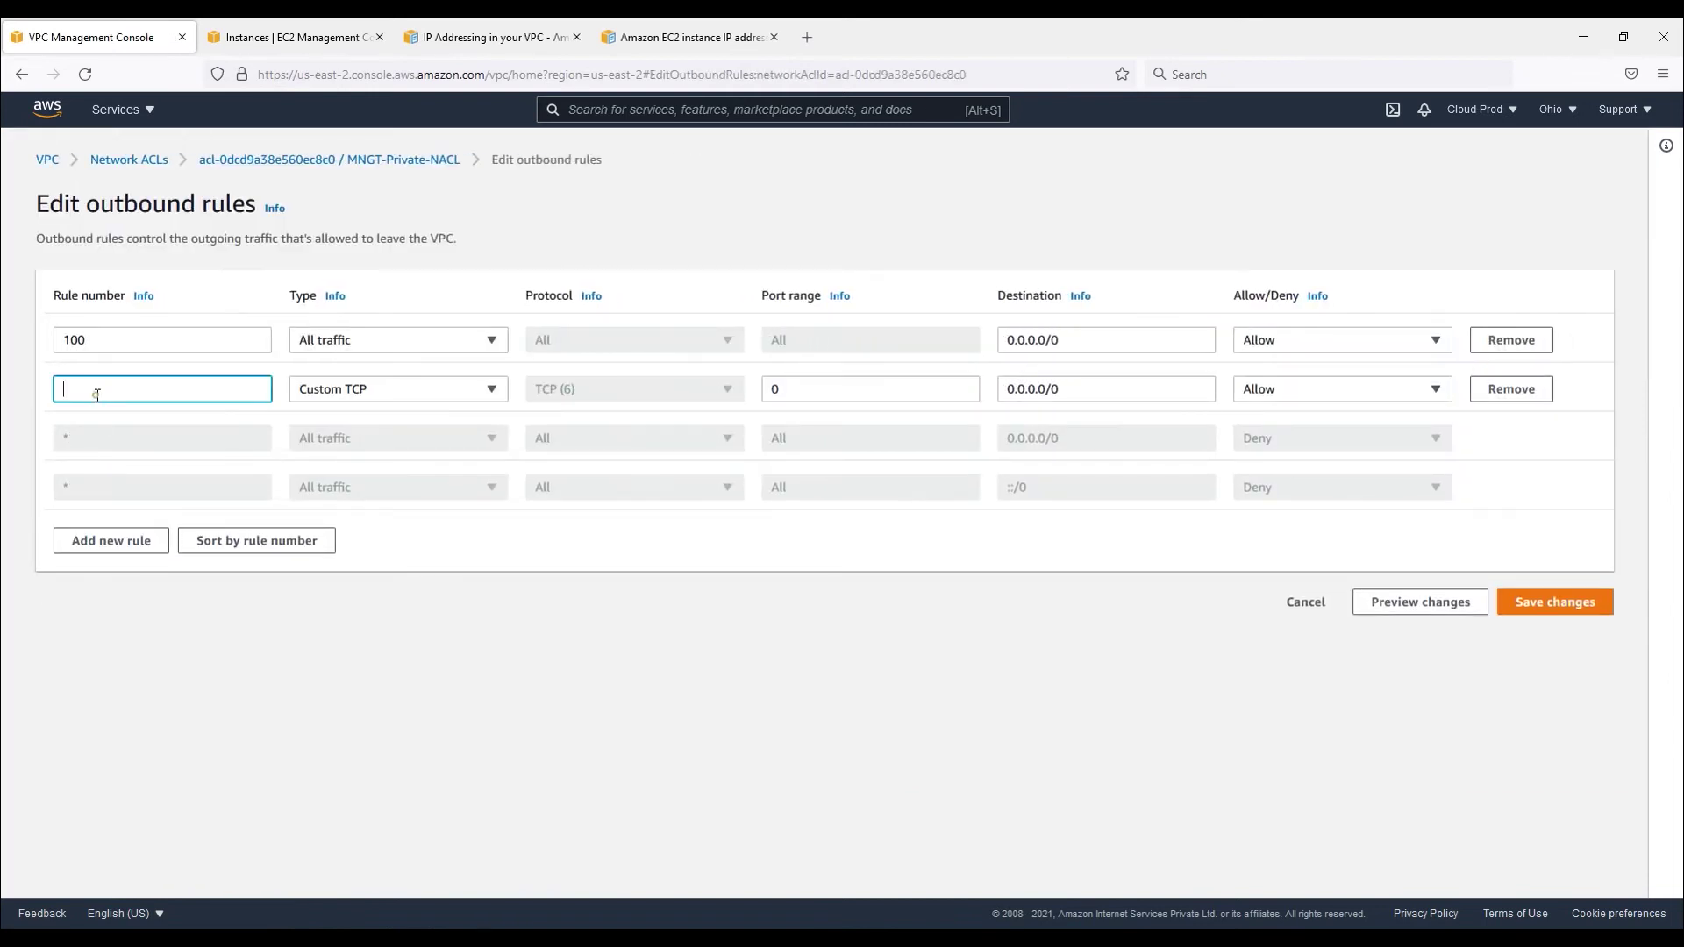
pyautogui.write('101')
pyautogui.click(423, 390)
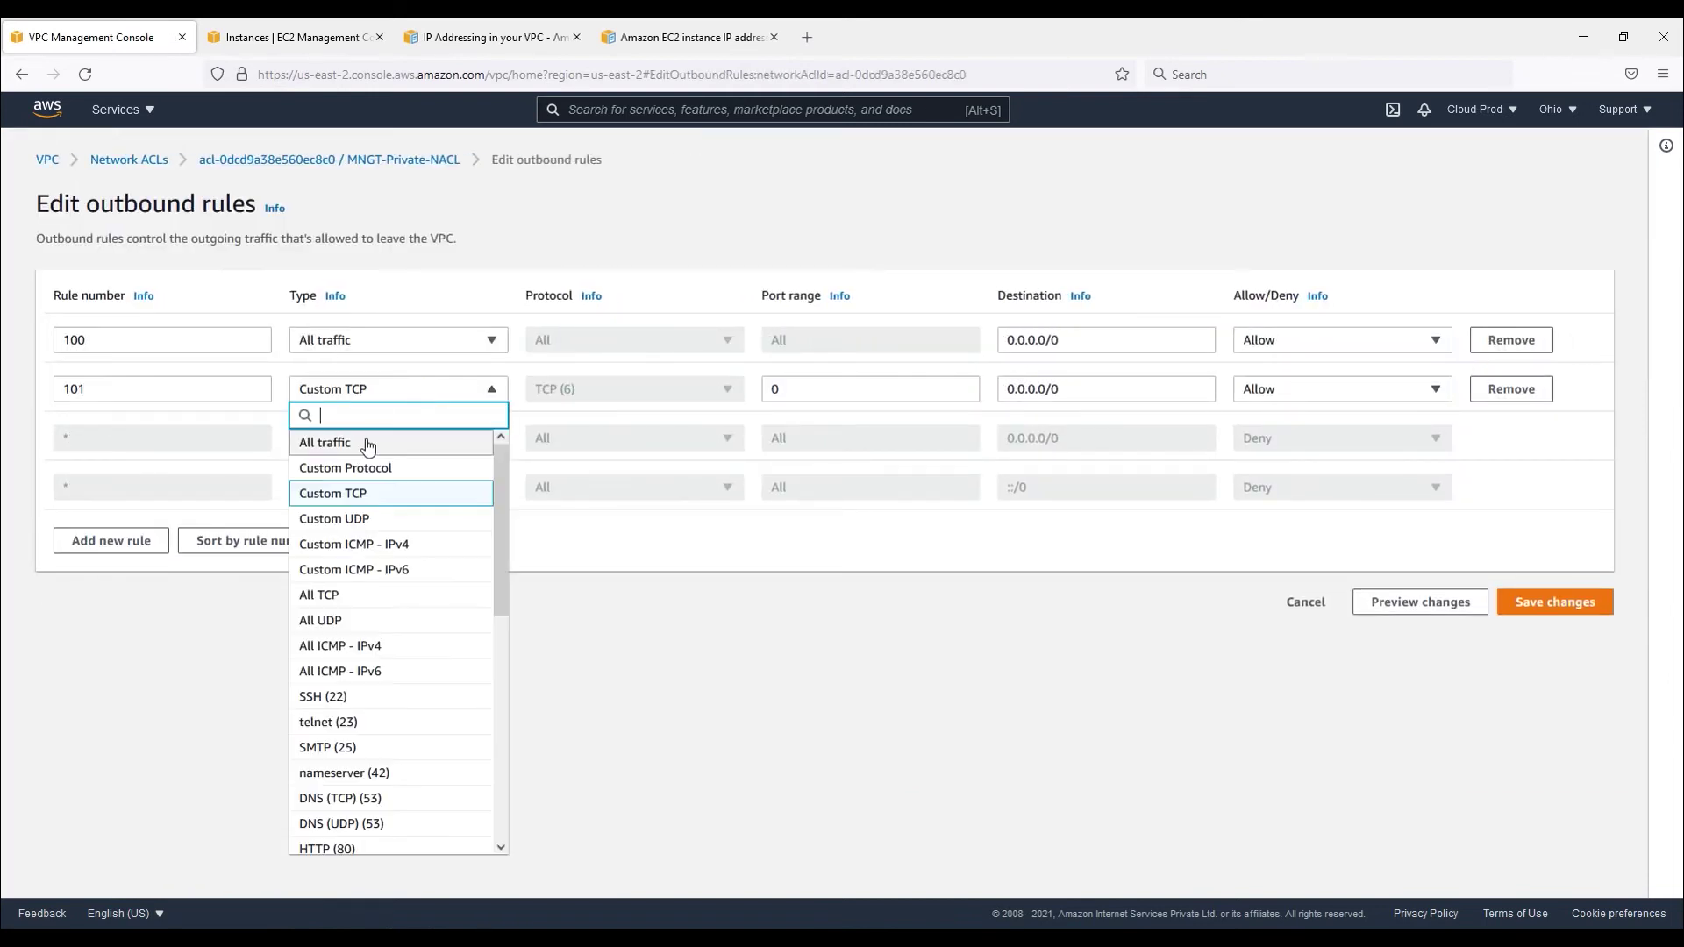
pyautogui.click(365, 441)
pyautogui.tripleClick(1110, 387)
pyautogui.write('::/0')
pyautogui.click(1564, 600)
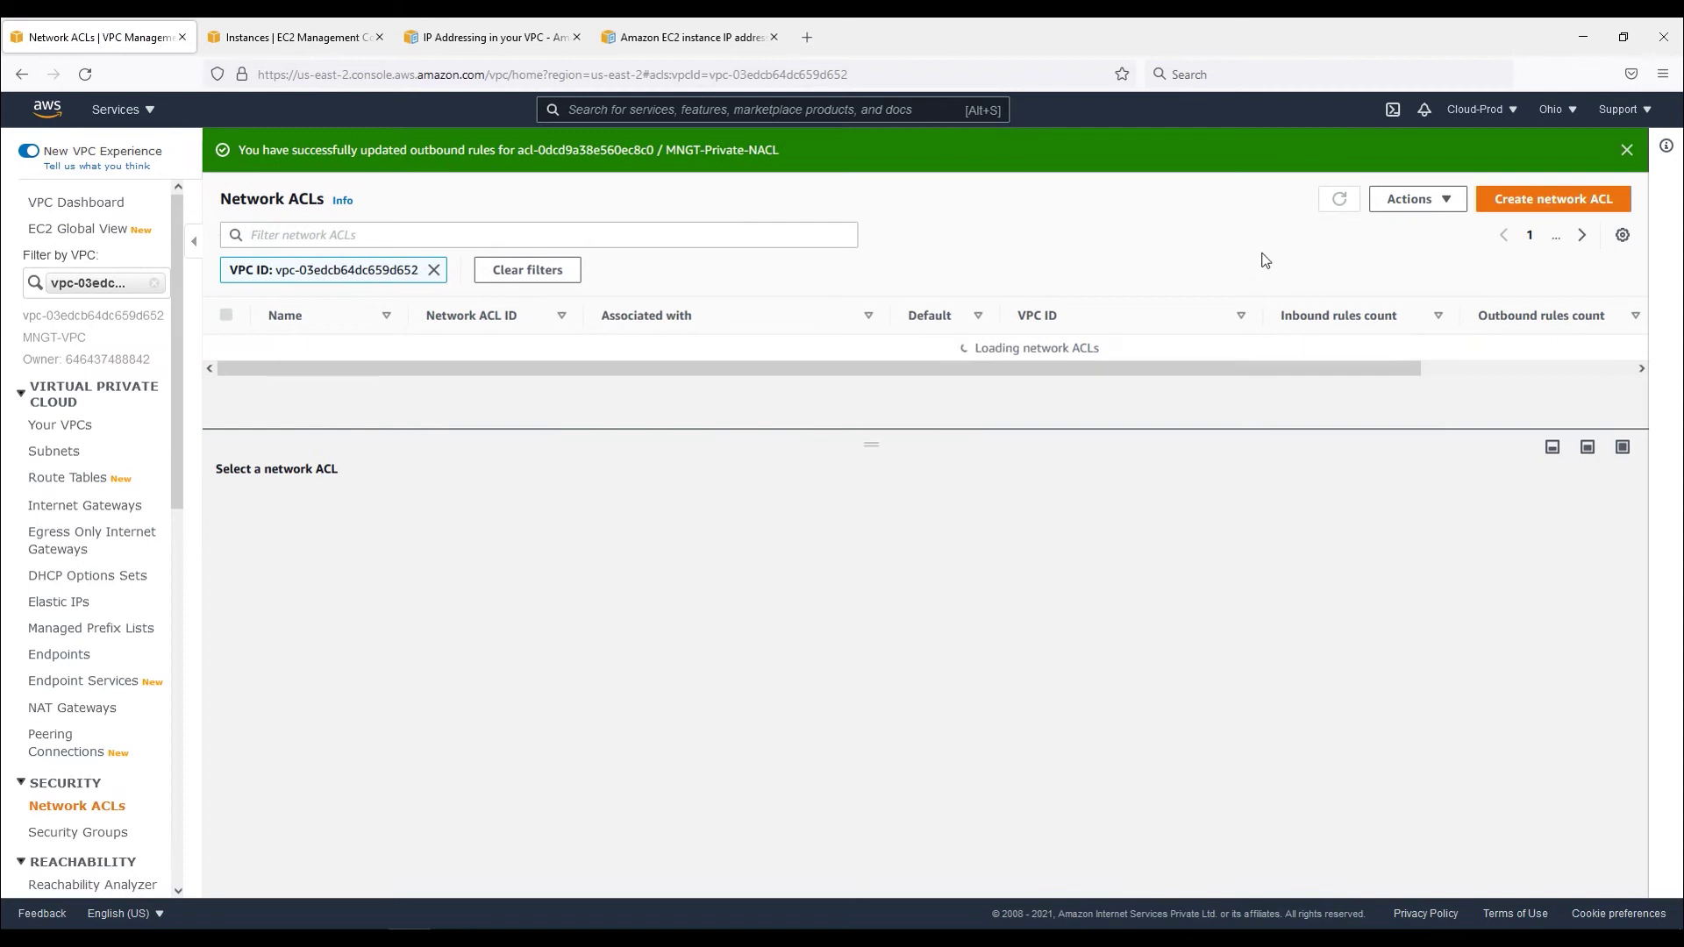
# Dismiss the notification and review the outbound and inbound rules of MNGT-Private-NACL.
pyautogui.click(1628, 151)
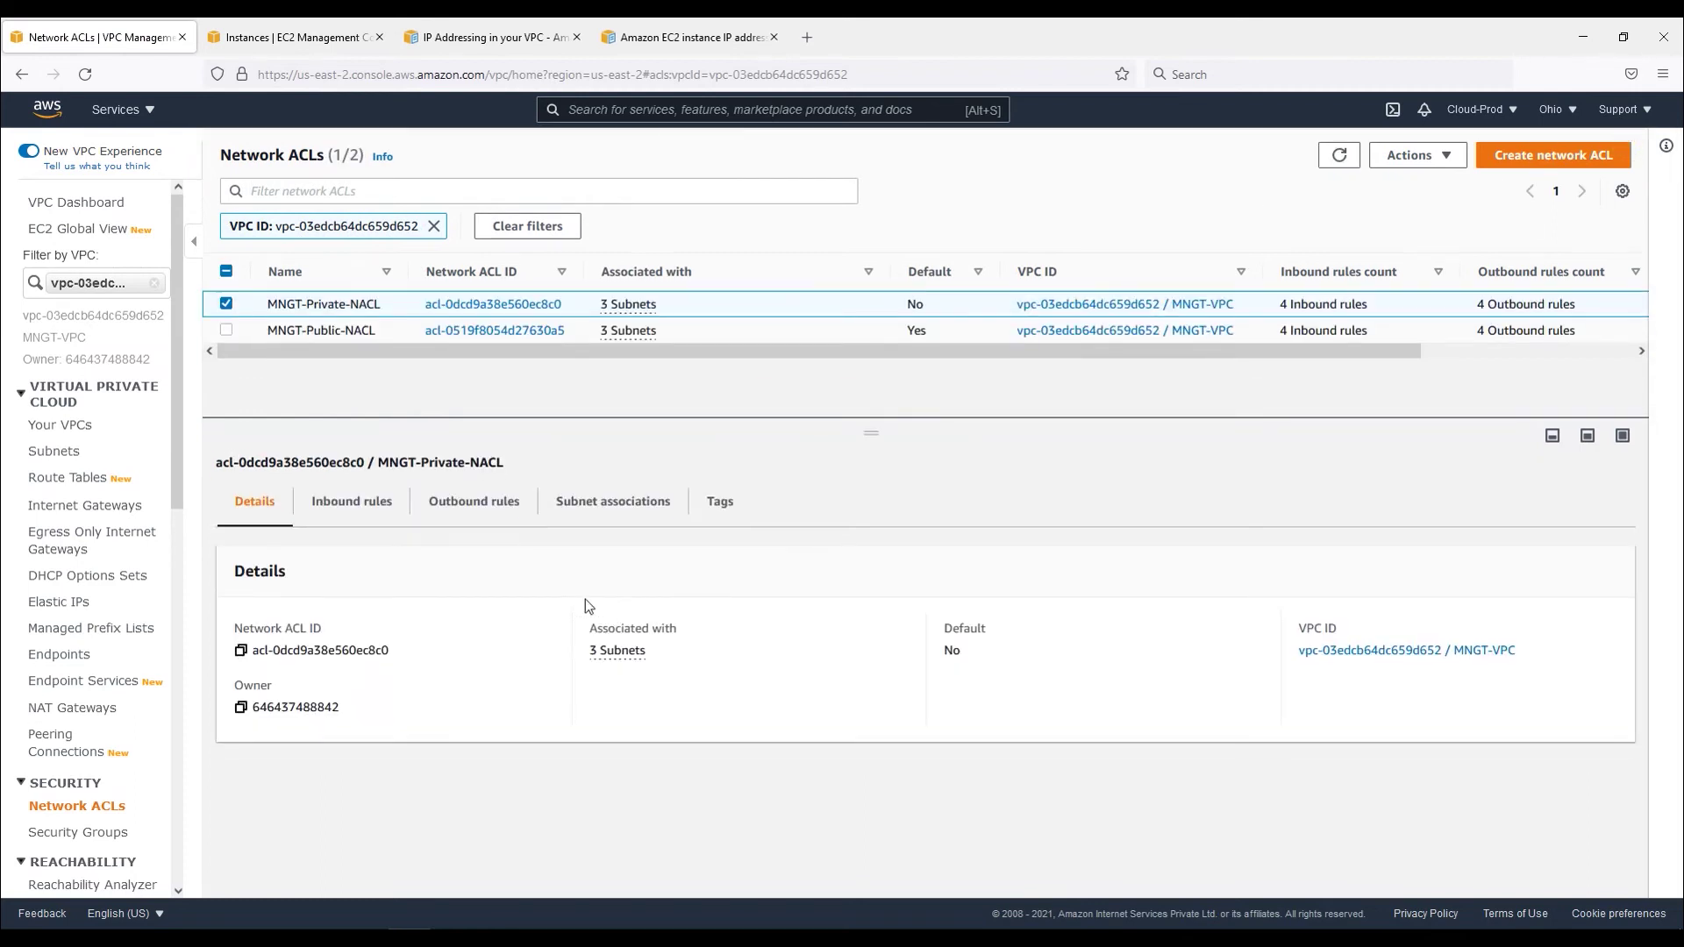
pyautogui.click(478, 507)
pyautogui.click(364, 513)
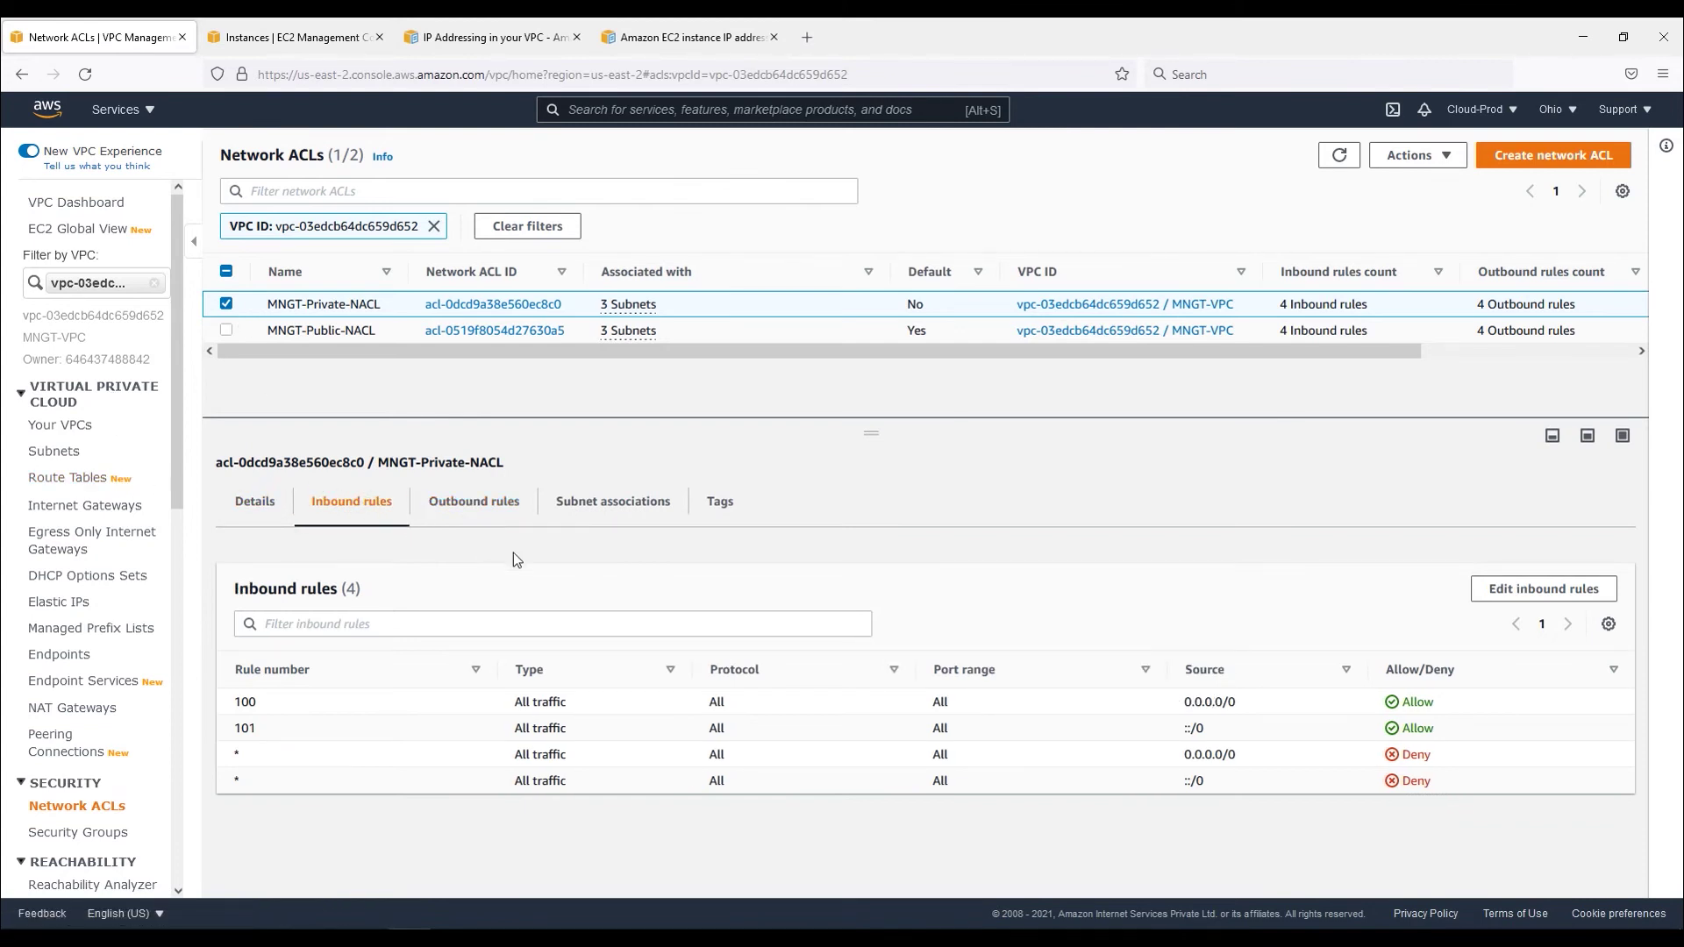
# Switch to the EC2 instances page, reload it and select the WebServer instance to view its details.
pyautogui.click(309, 39)
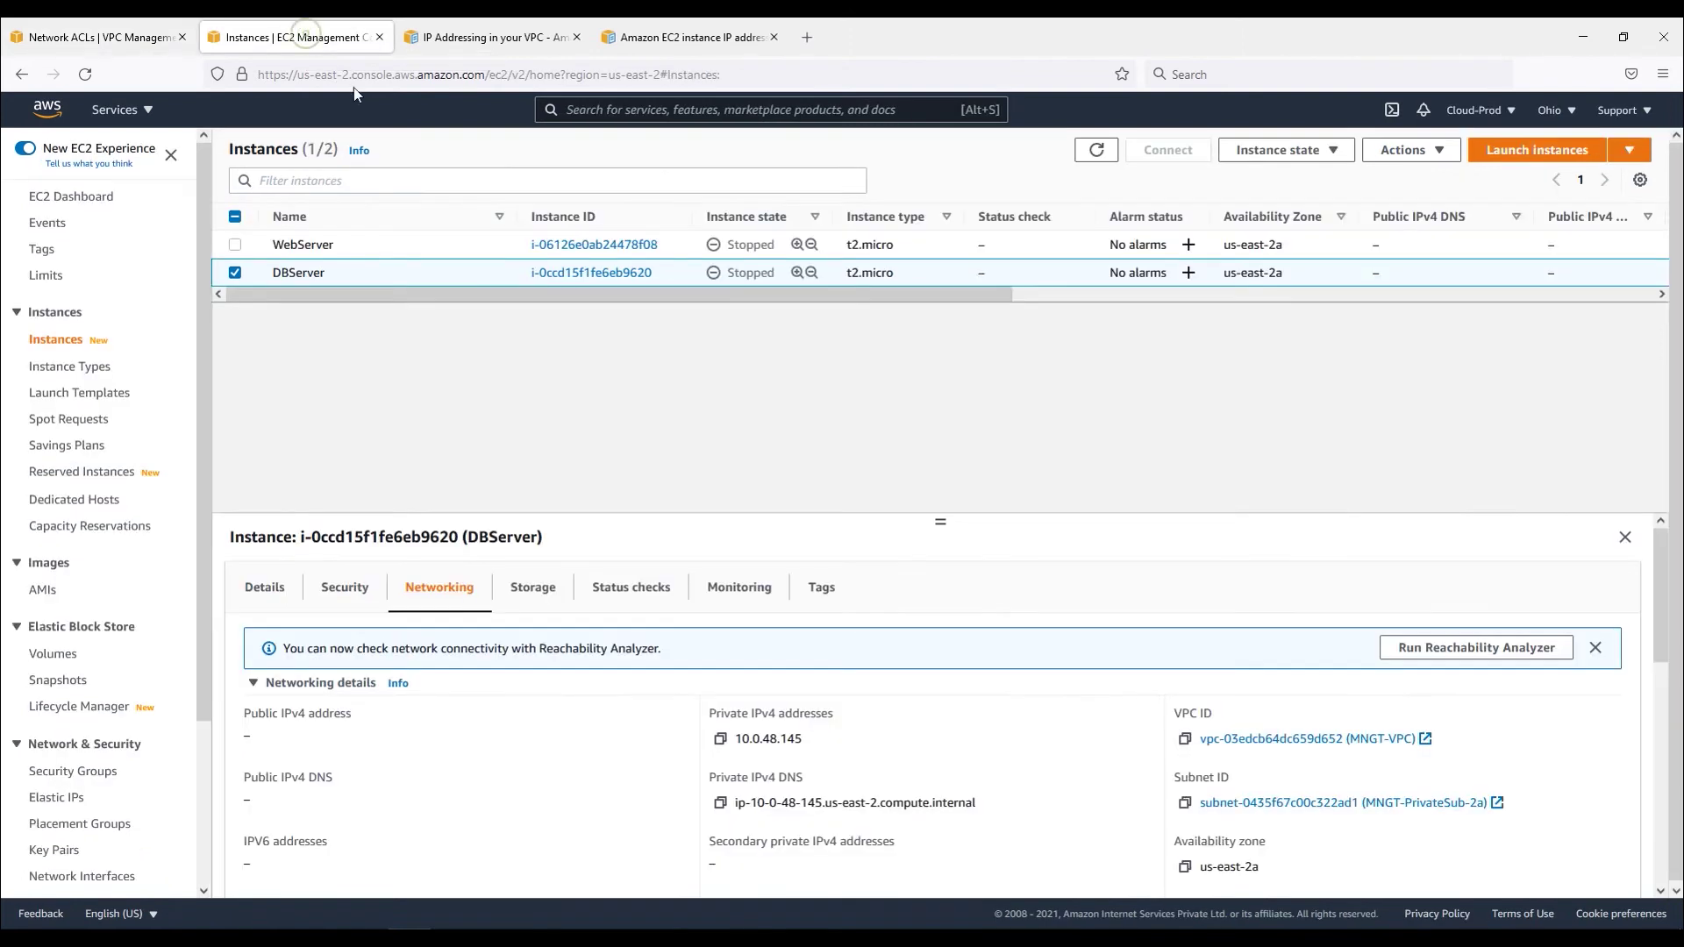
pyautogui.click(91, 81)
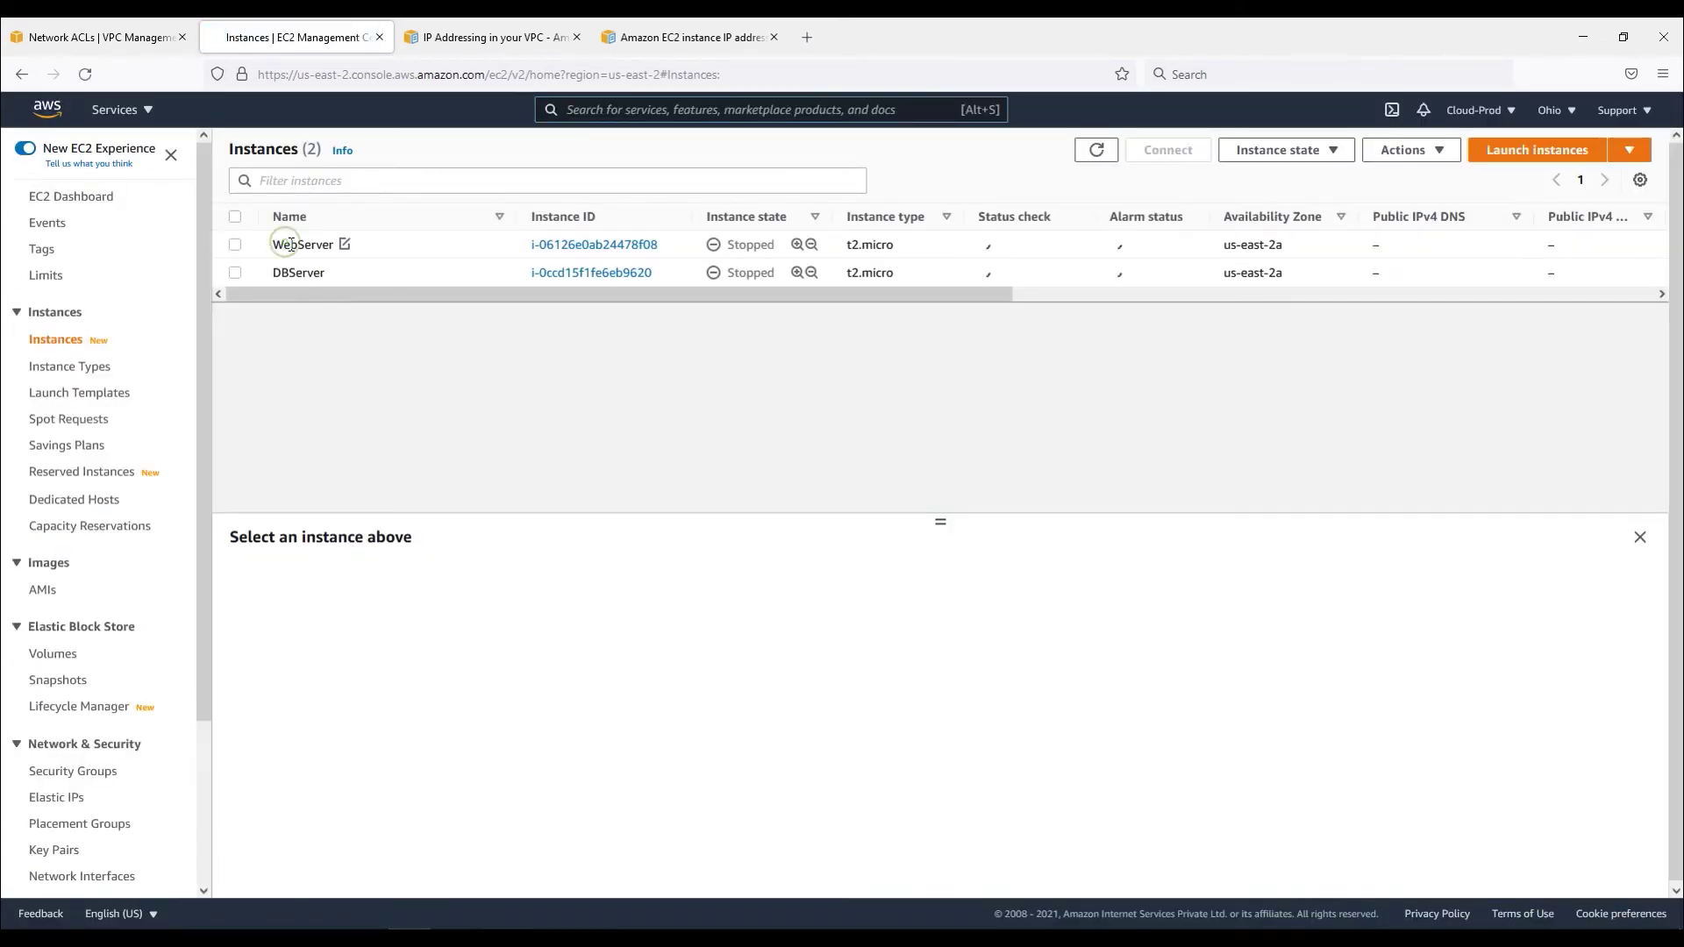
pyautogui.click(287, 243)
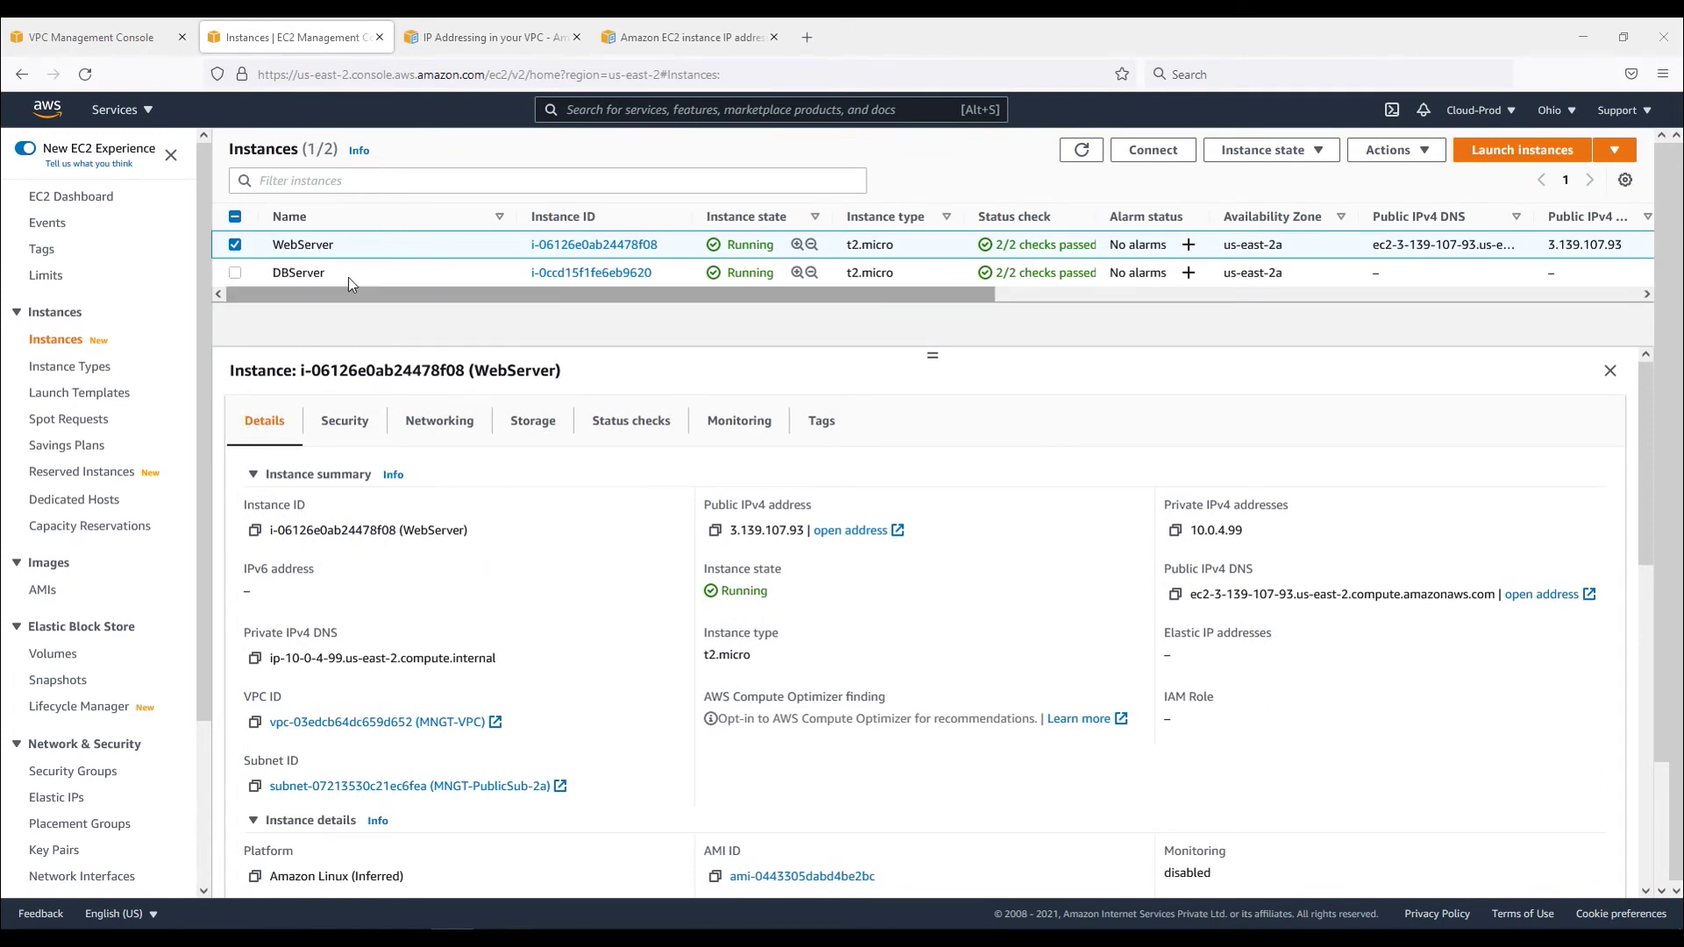
# Compare the instance summaries of WebServer and DBServer, checking their IPv6, public IPv4 and private IPv4 addresses.
pyautogui.click(741, 272)
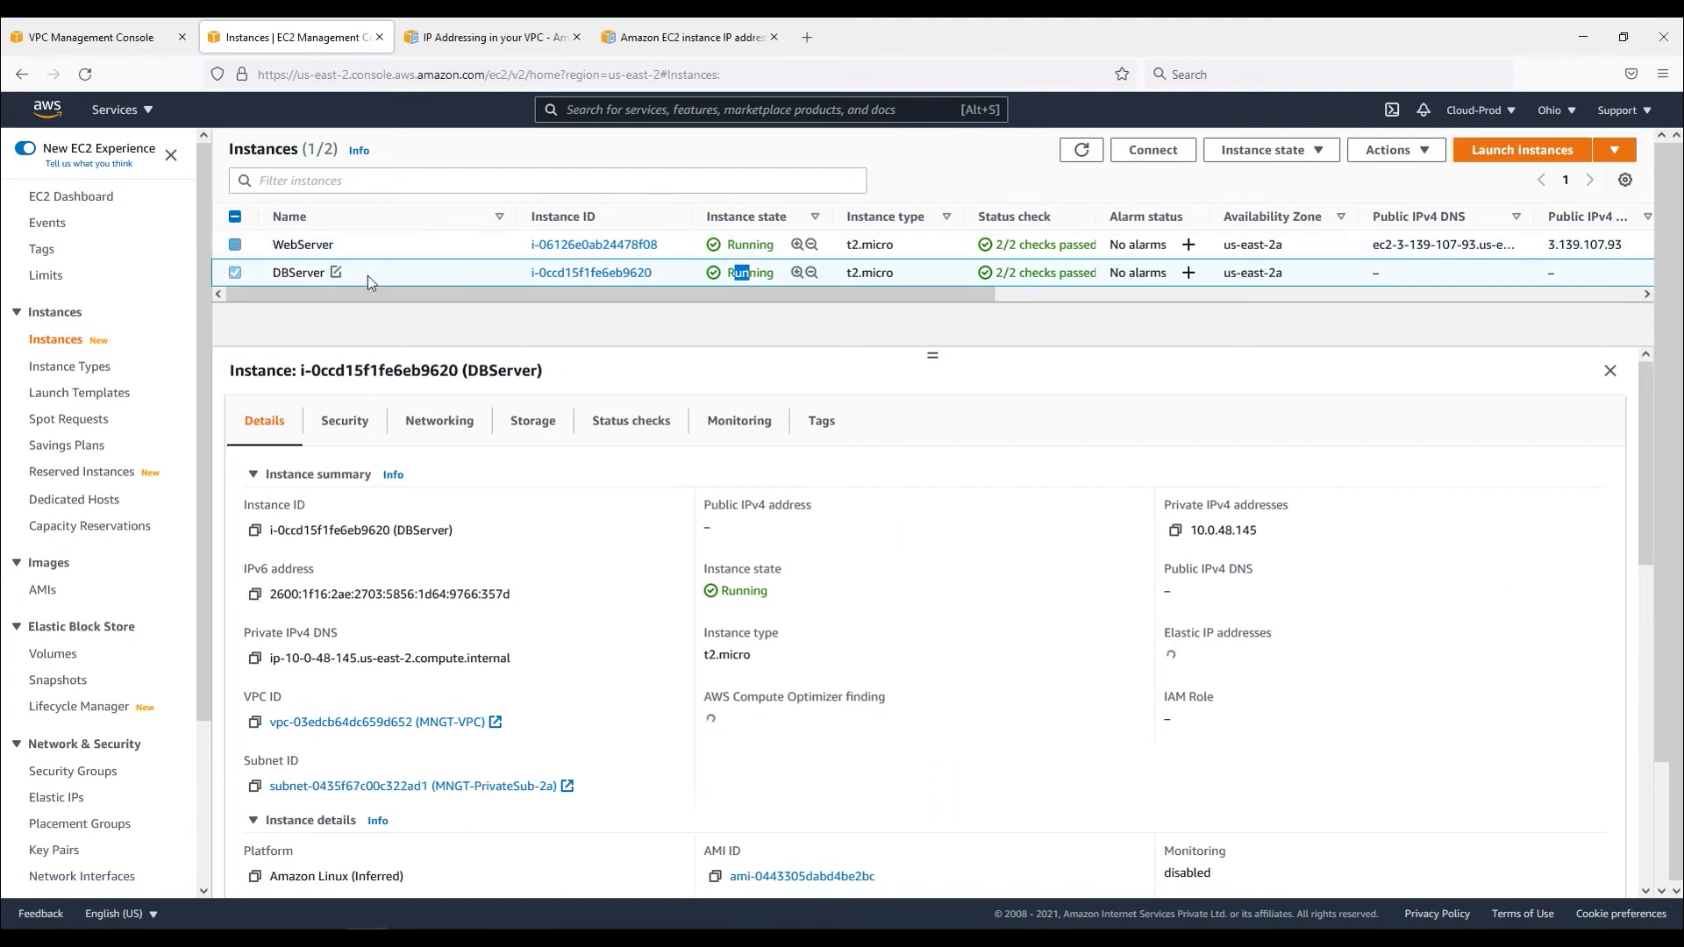
pyautogui.click(400, 248)
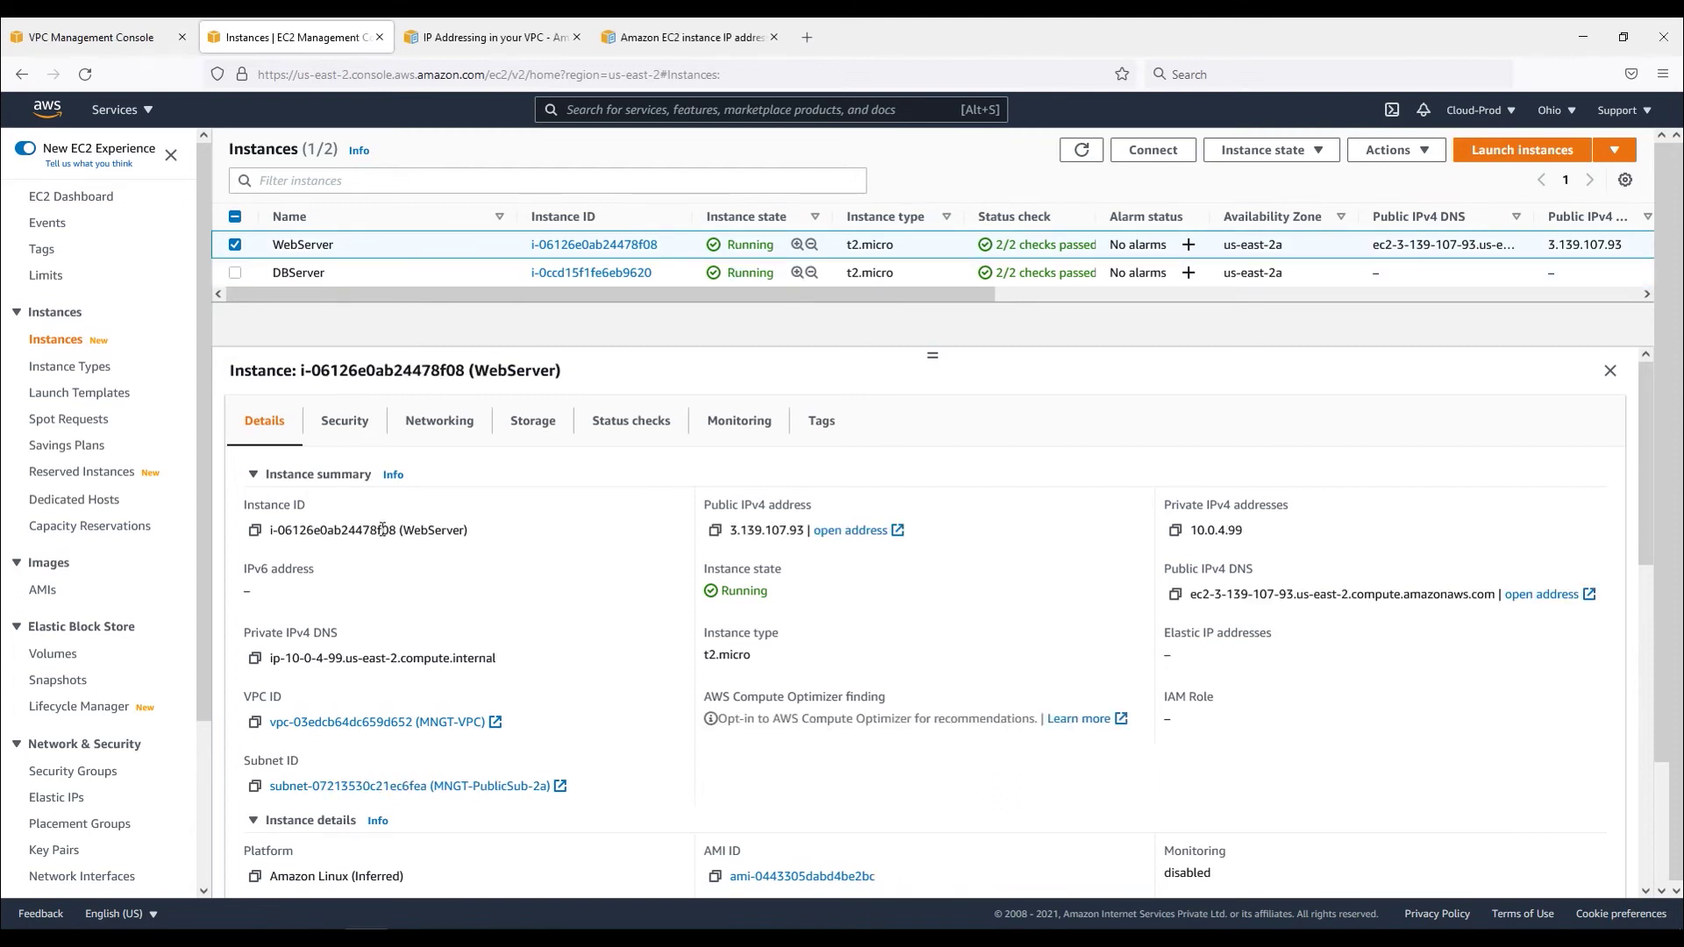
pyautogui.moveTo(248, 573); pyautogui.dragTo(317, 605)
pyautogui.click(407, 275)
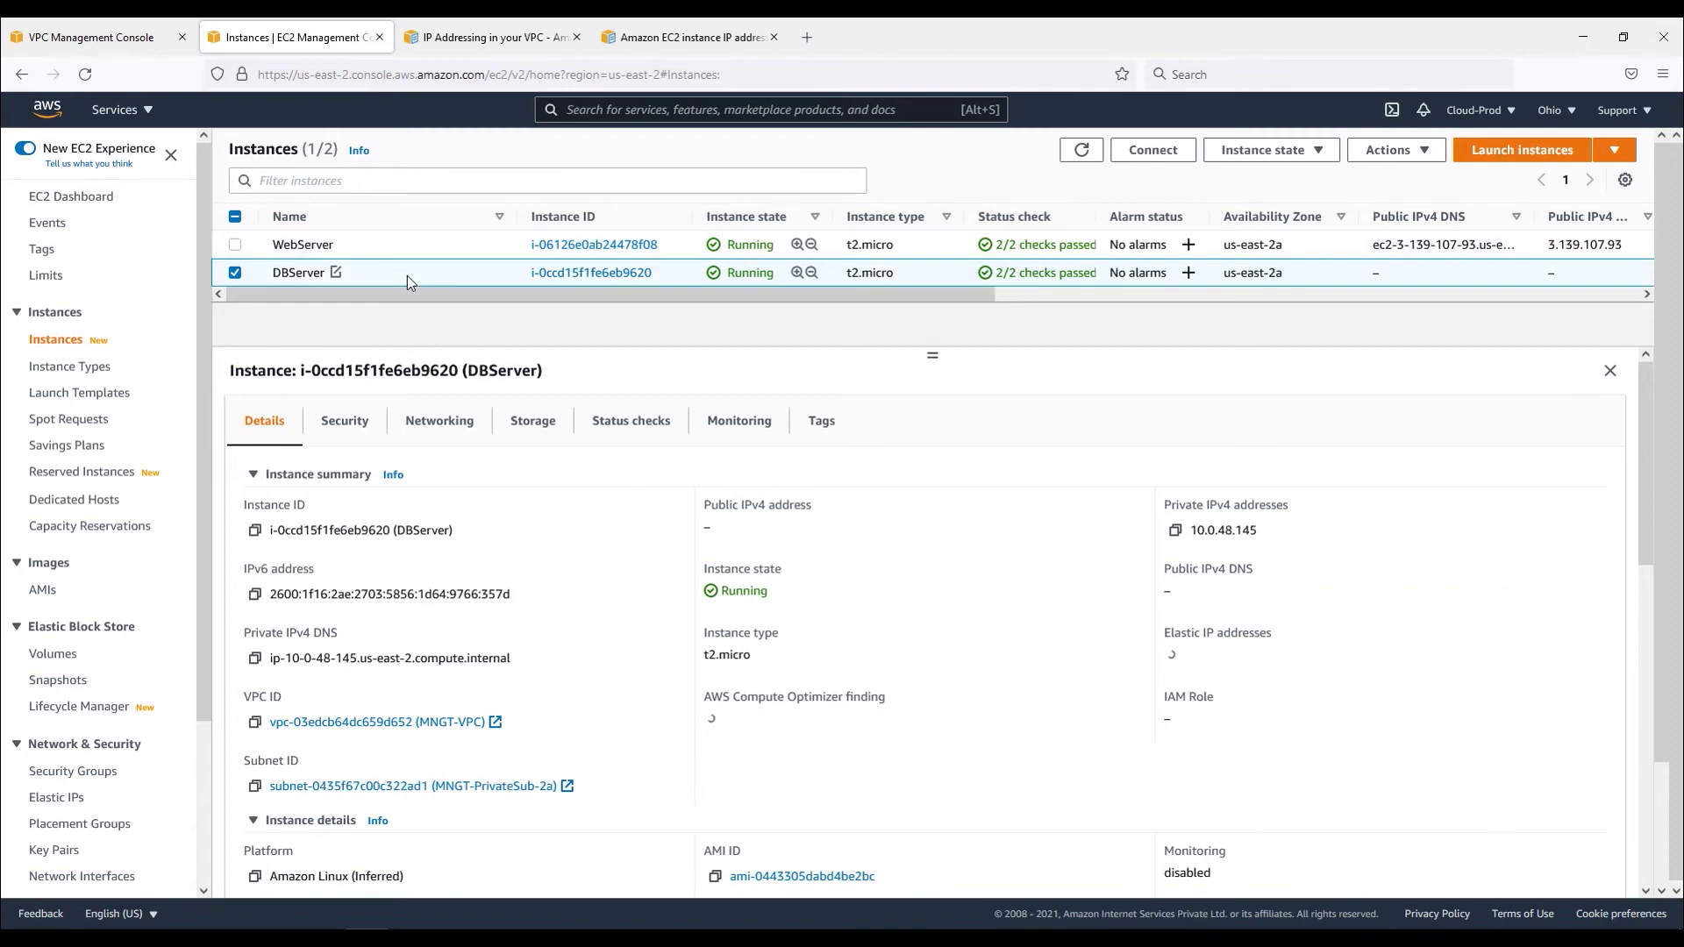
pyautogui.click(367, 244)
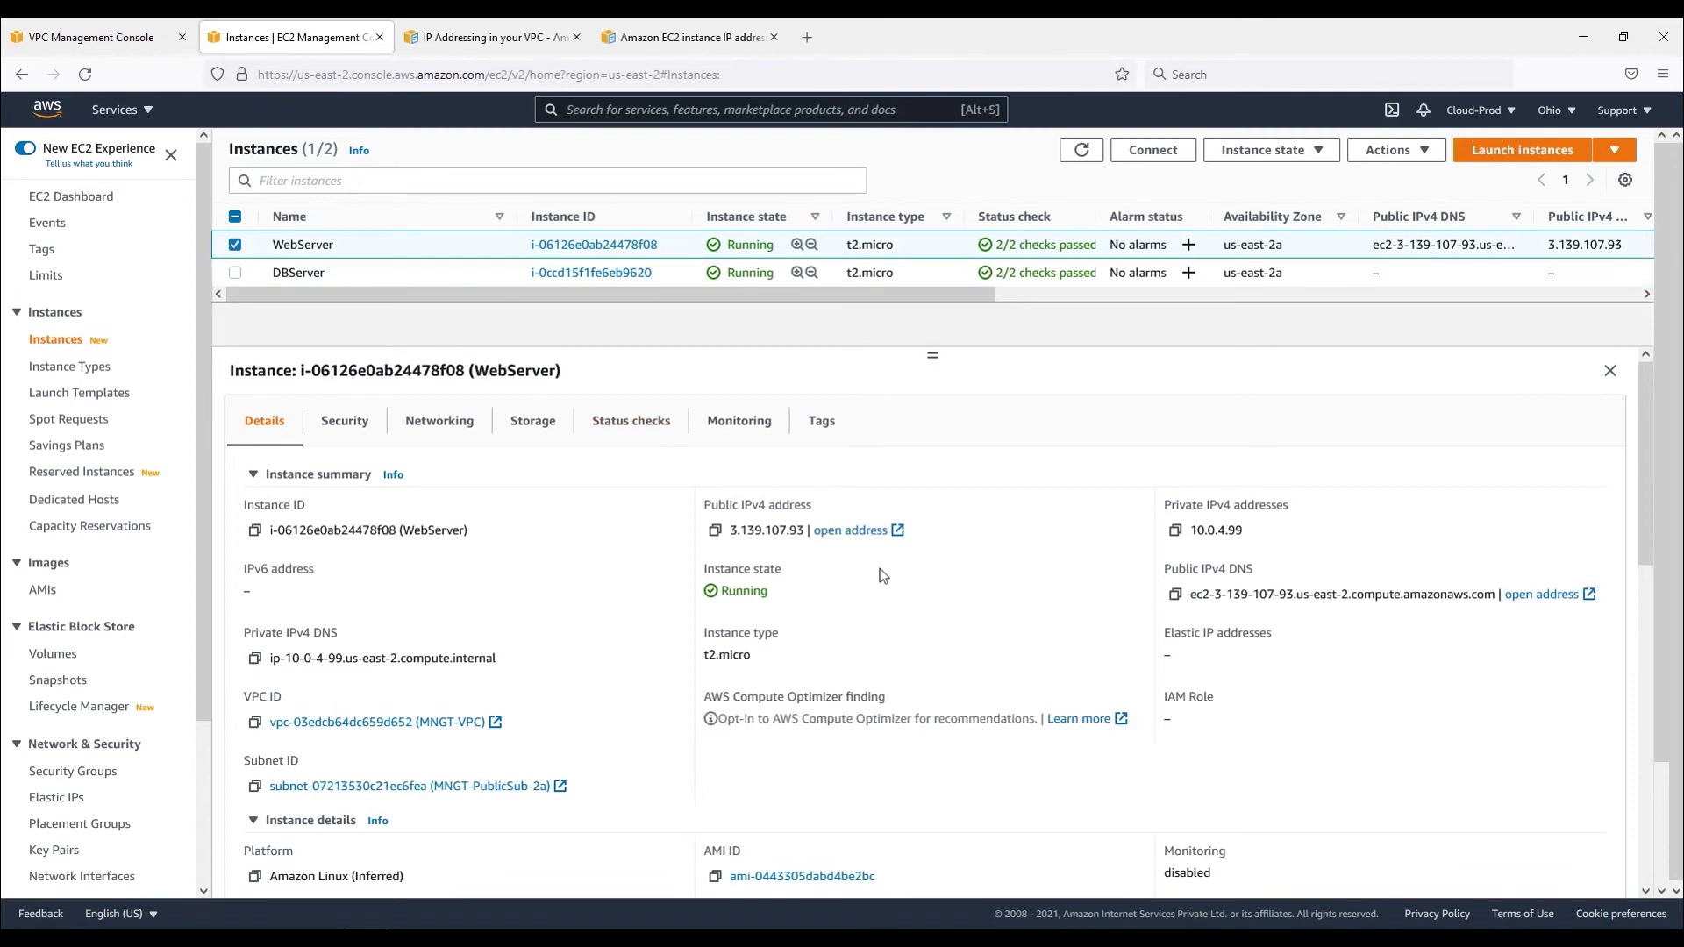
pyautogui.moveTo(732, 531); pyautogui.dragTo(789, 537)
pyautogui.moveTo(1243, 531); pyautogui.dragTo(1216, 523)
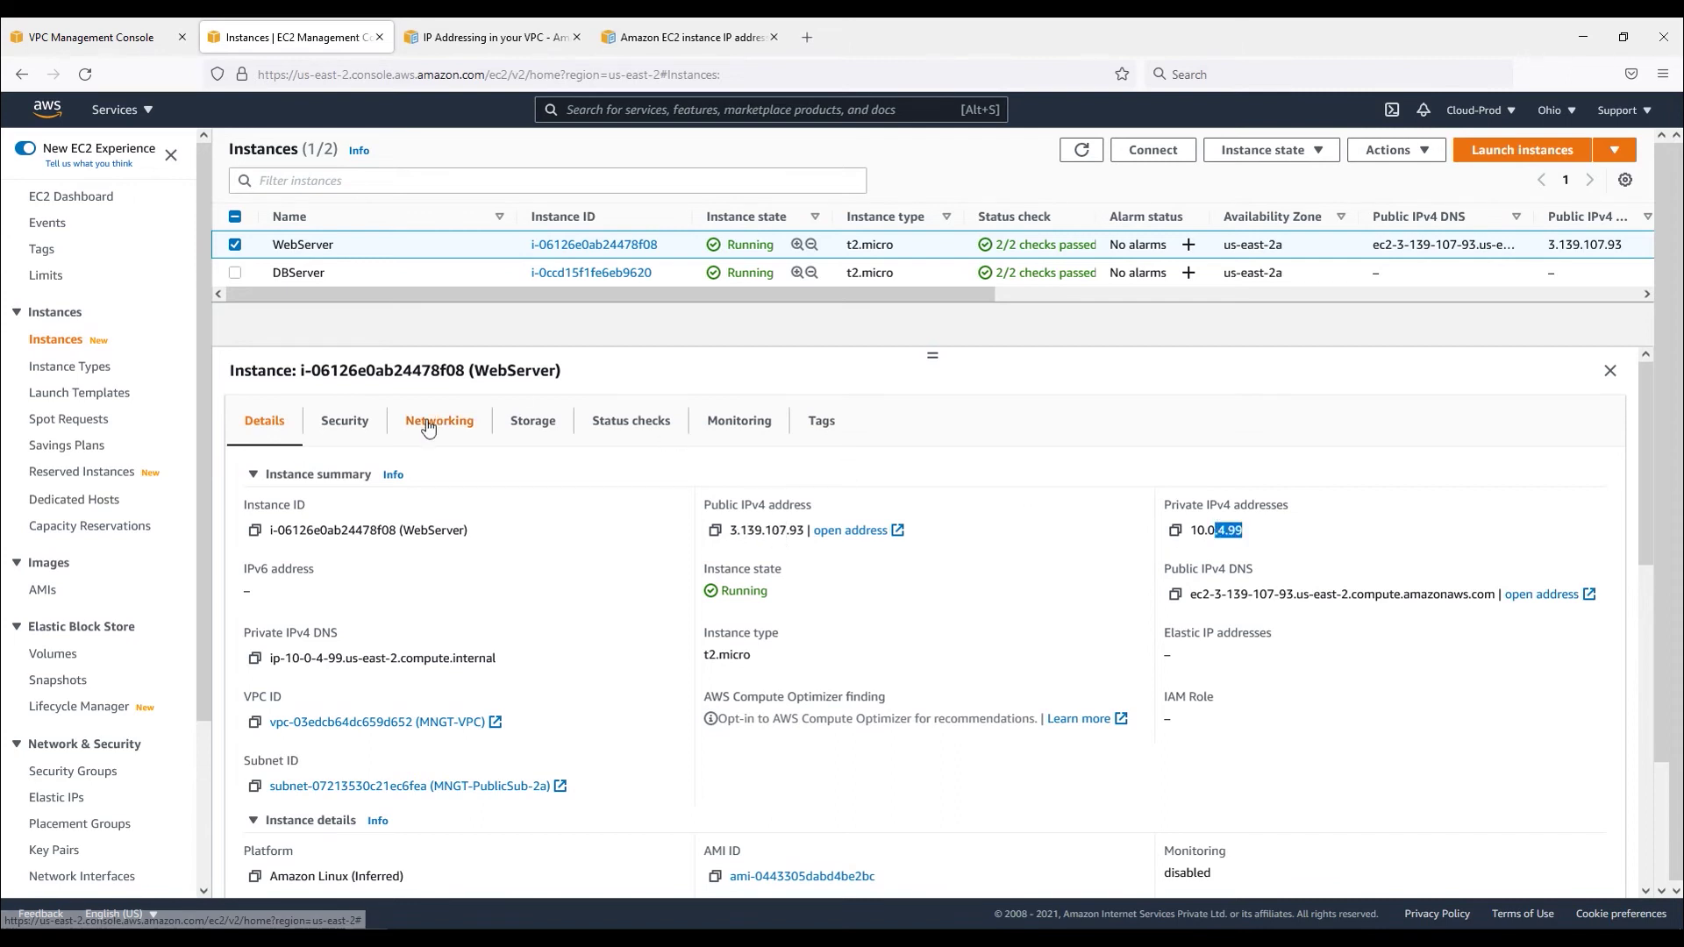
# Examine the networking details of WebServer and DBServer, checking their subnets, IPv6 addresses and private IPv4 addresses.
pyautogui.click(434, 421)
pyautogui.moveTo(1482, 670); pyautogui.dragTo(1401, 638)
pyautogui.click(299, 273)
pyautogui.moveTo(1470, 661); pyautogui.dragTo(1408, 647)
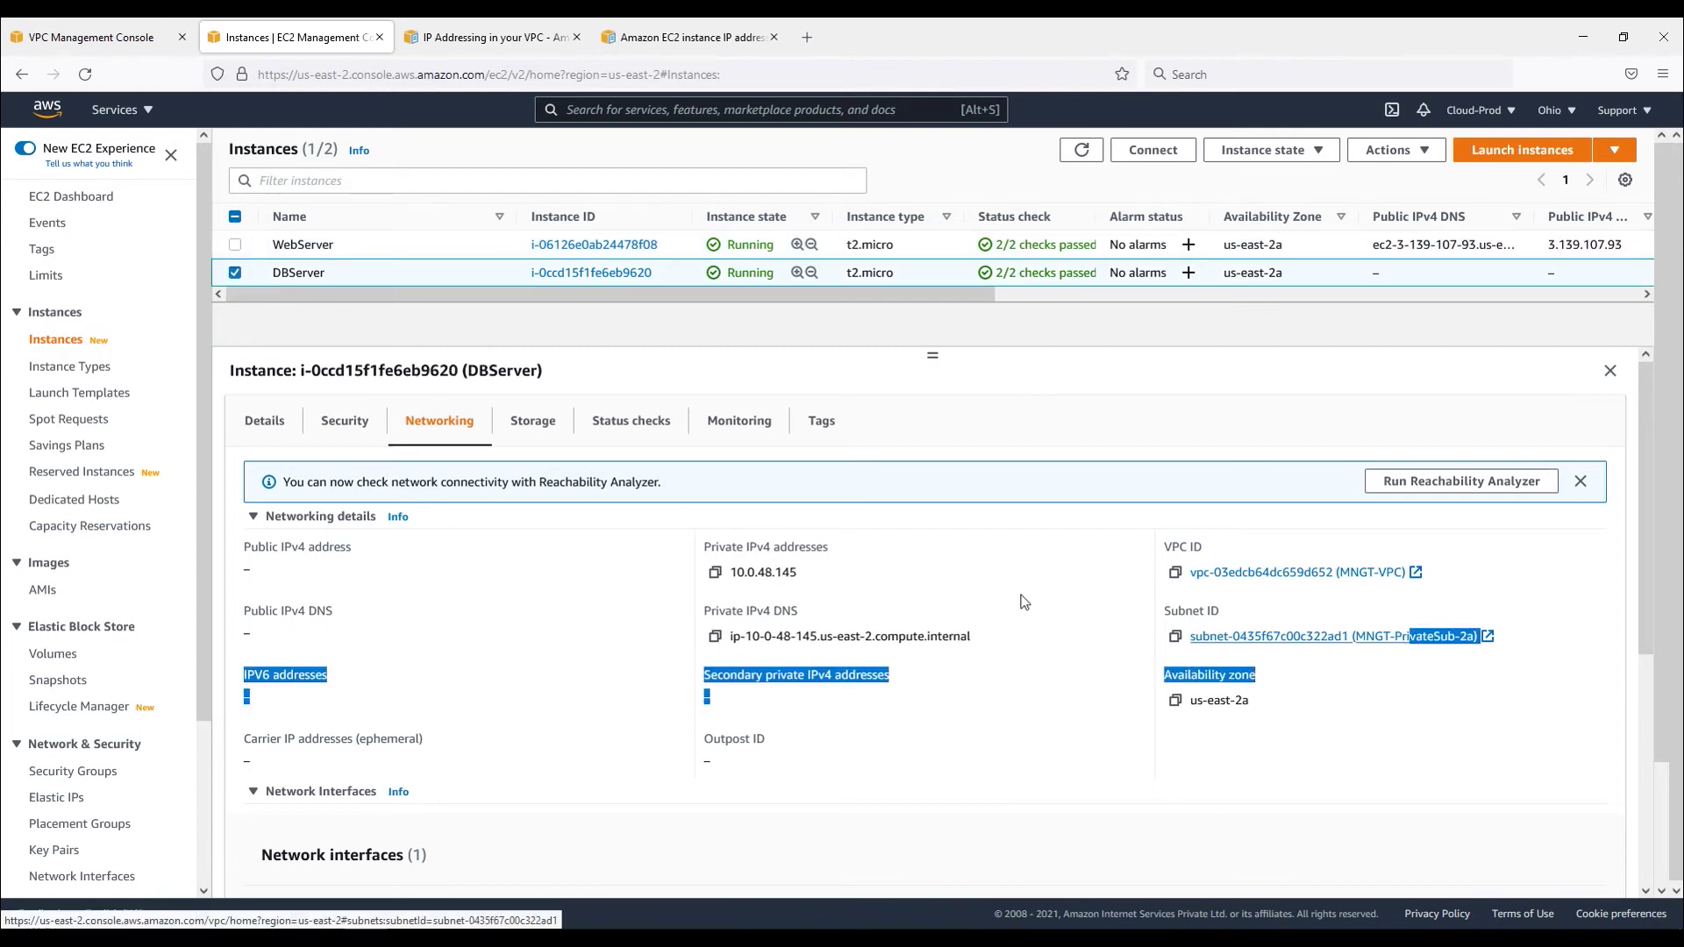
pyautogui.moveTo(347, 686); pyautogui.dragTo(237, 682)
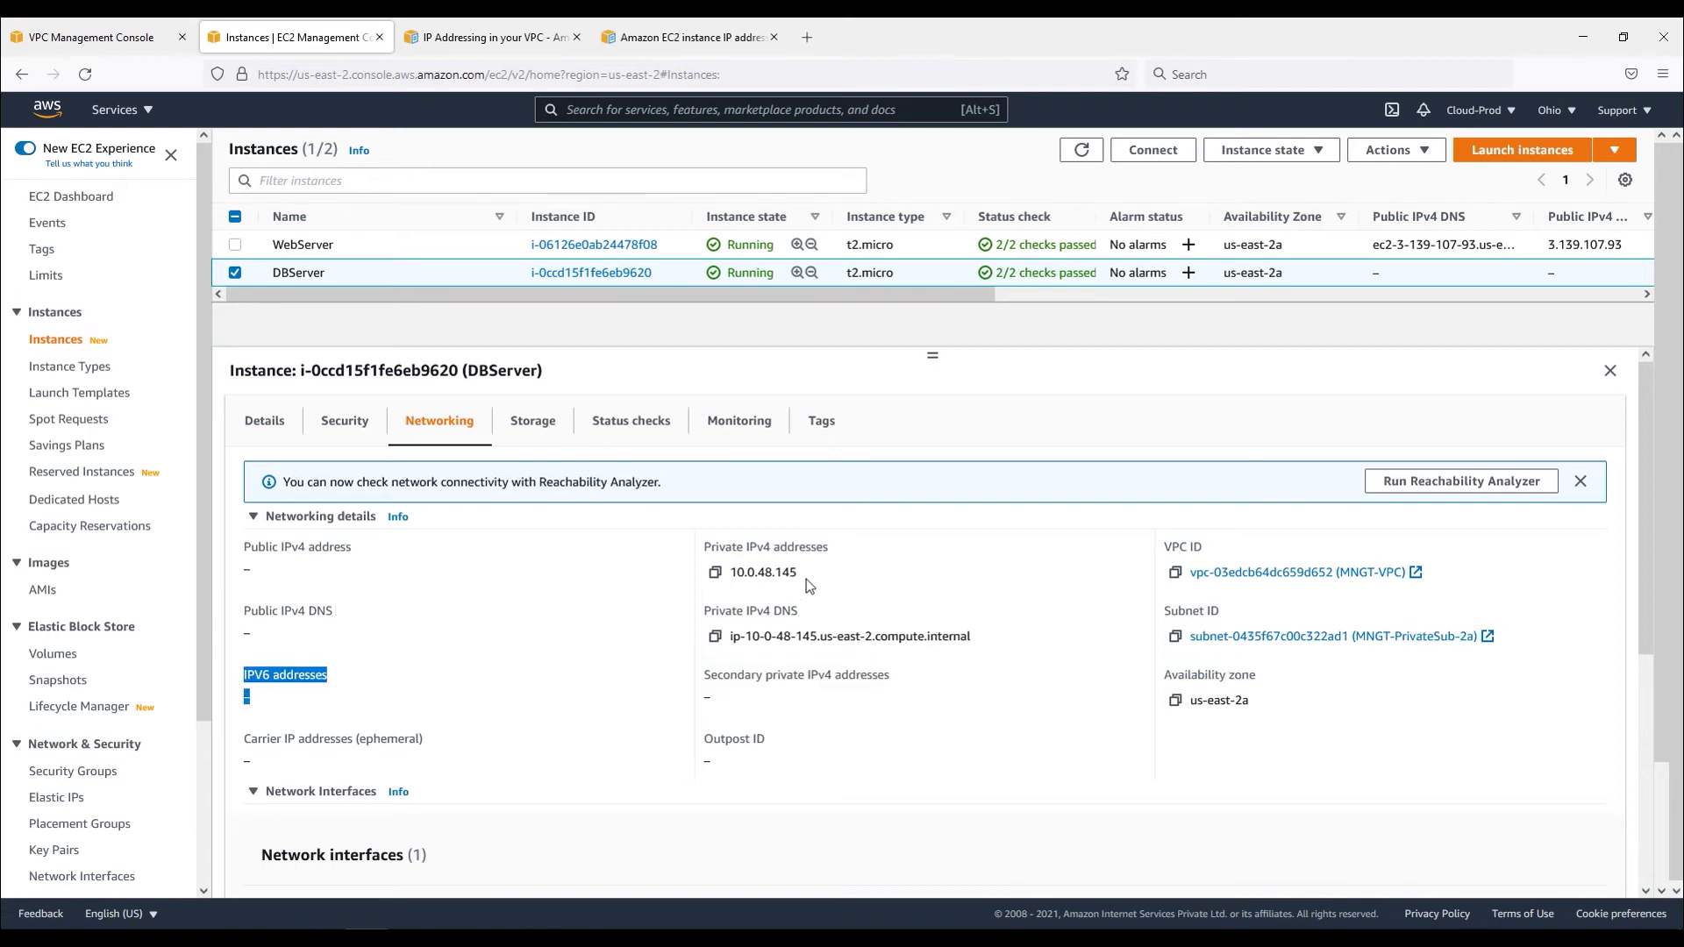
pyautogui.moveTo(800, 575); pyautogui.dragTo(738, 577)
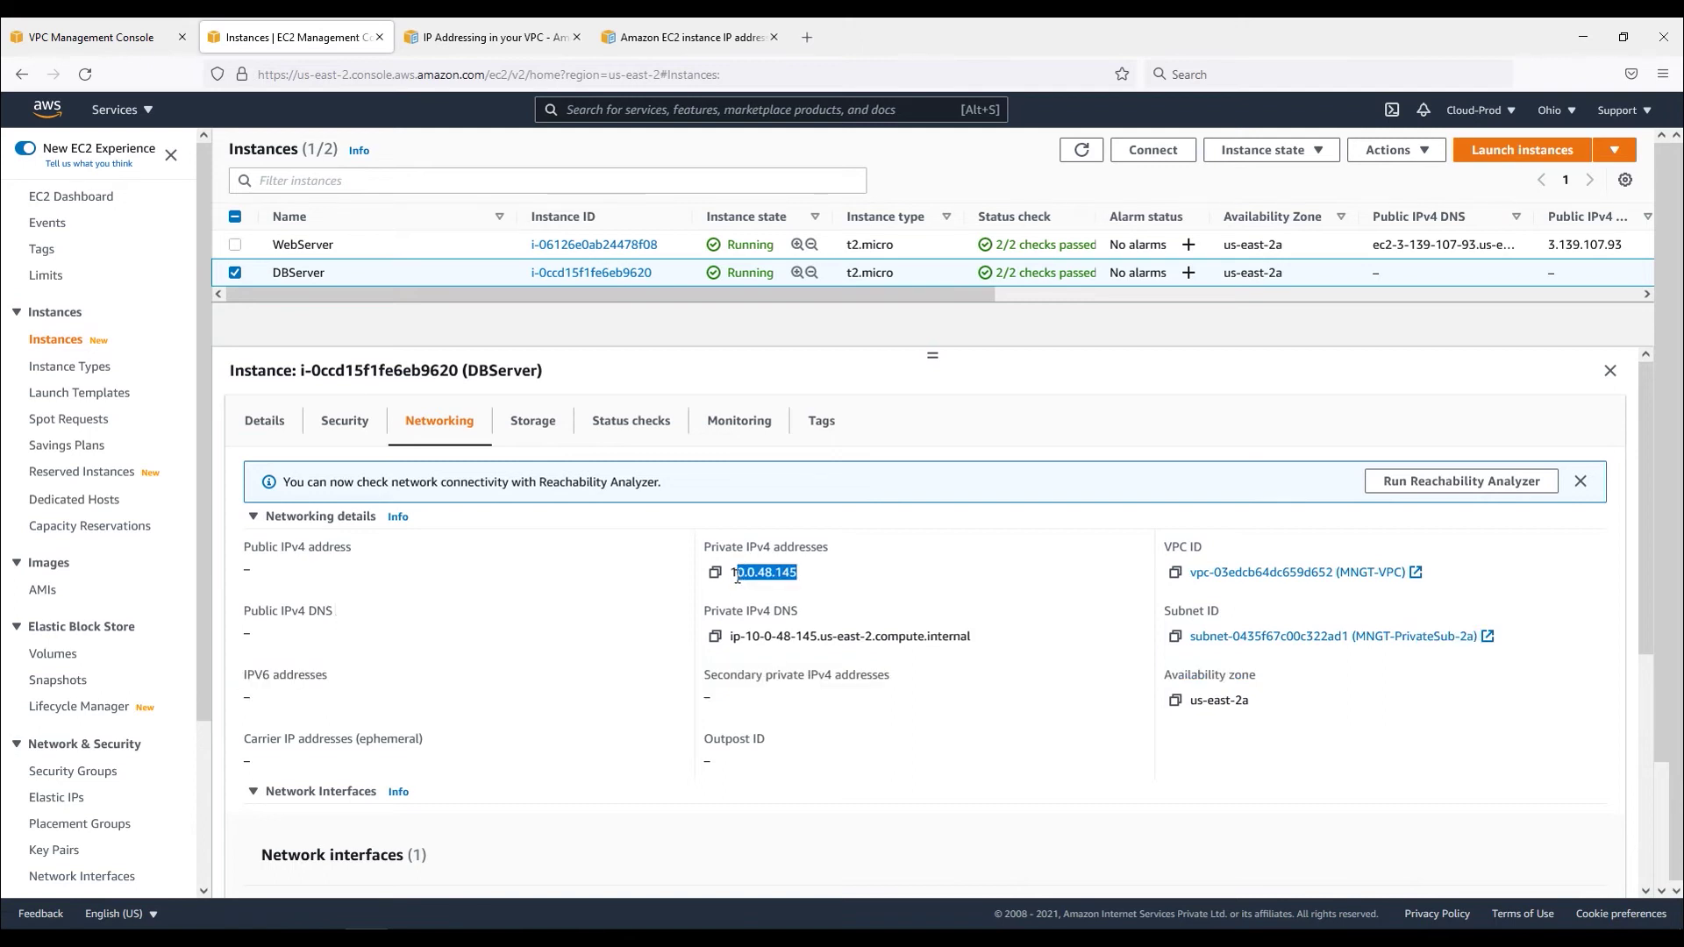
# Open IP address management for the WebServer instance and expand its eth0 primary network interface.
pyautogui.click(263, 422)
pyautogui.click(304, 246)
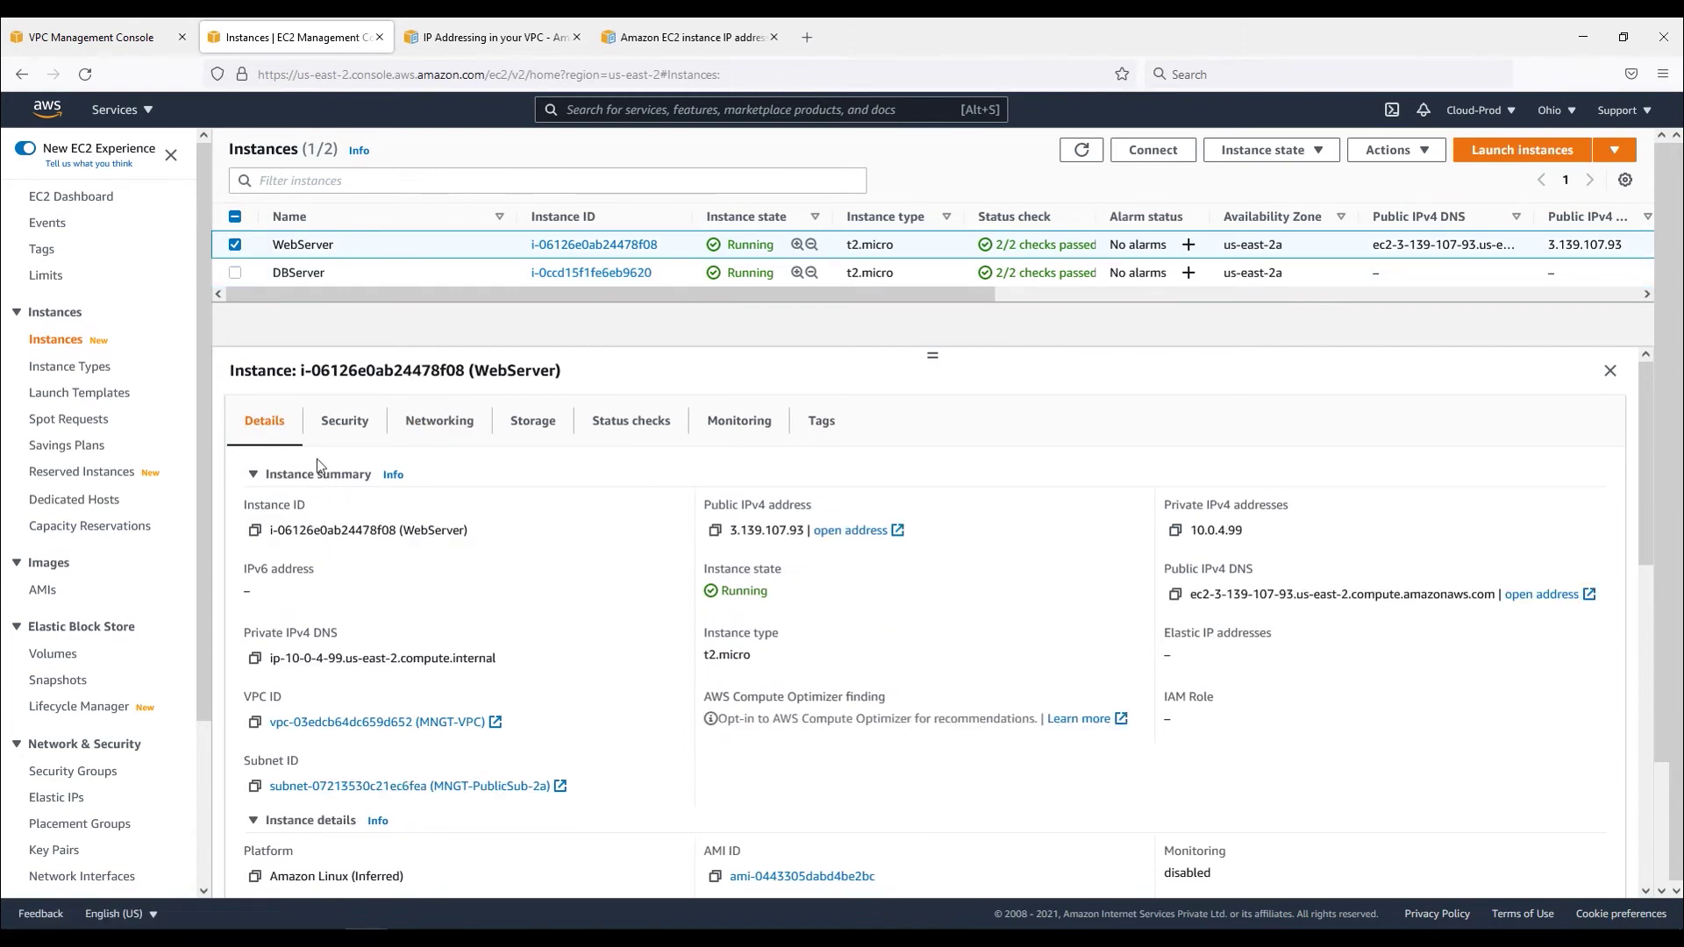
pyautogui.click(1395, 150)
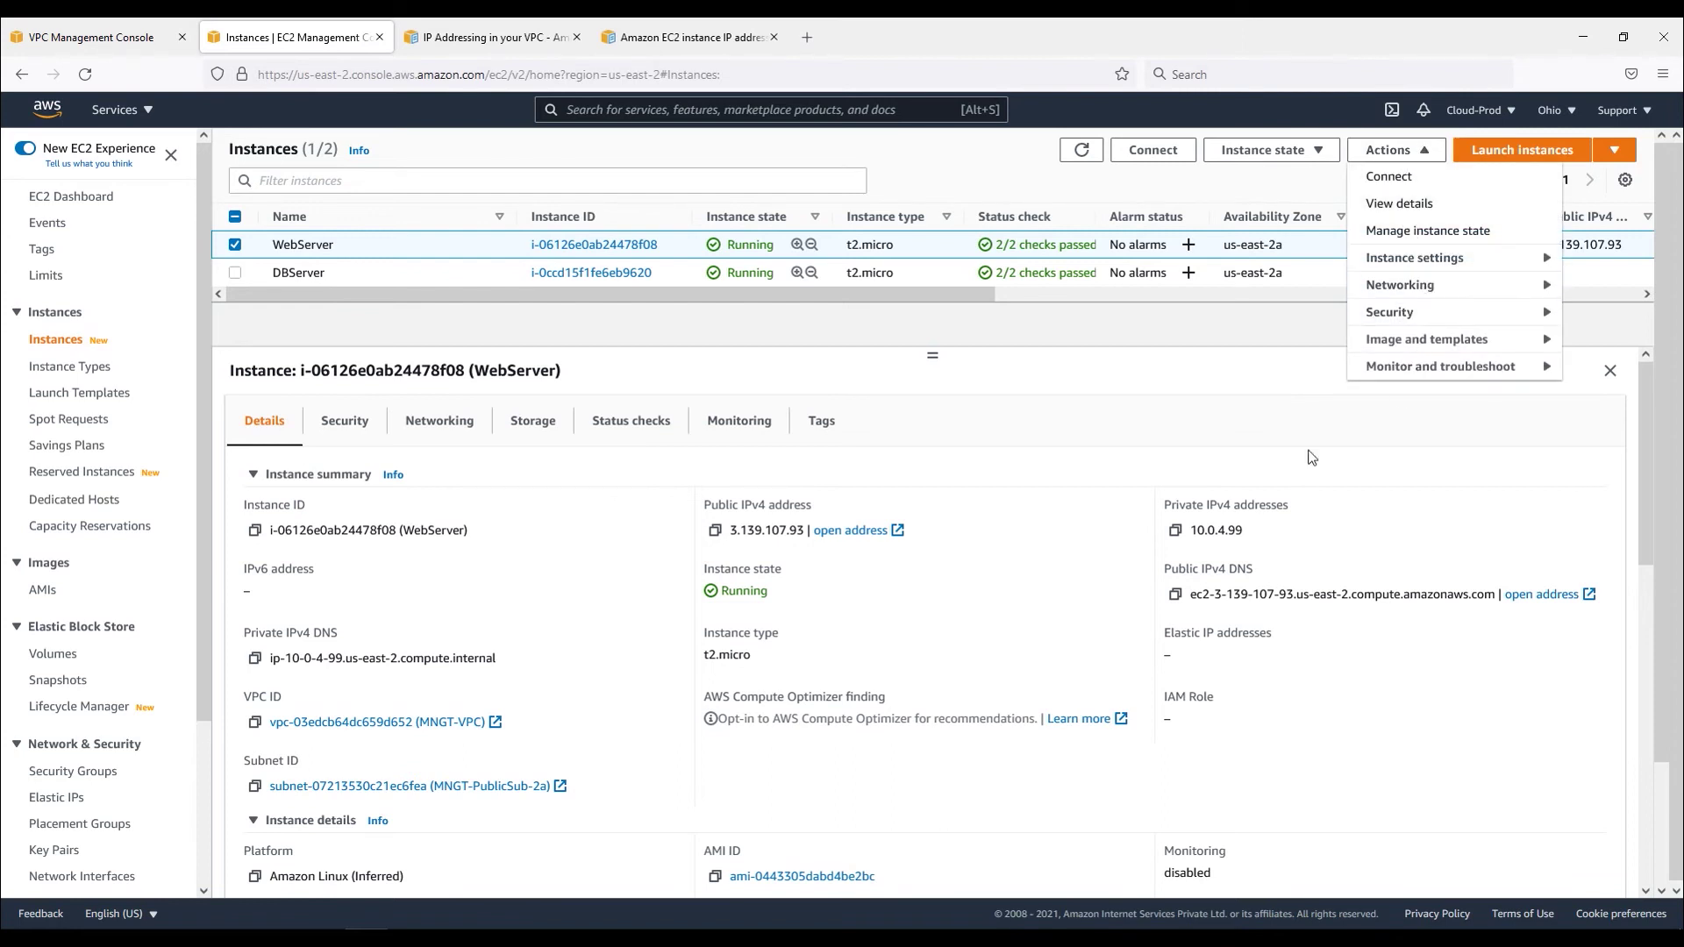
pyautogui.click(1455, 290)
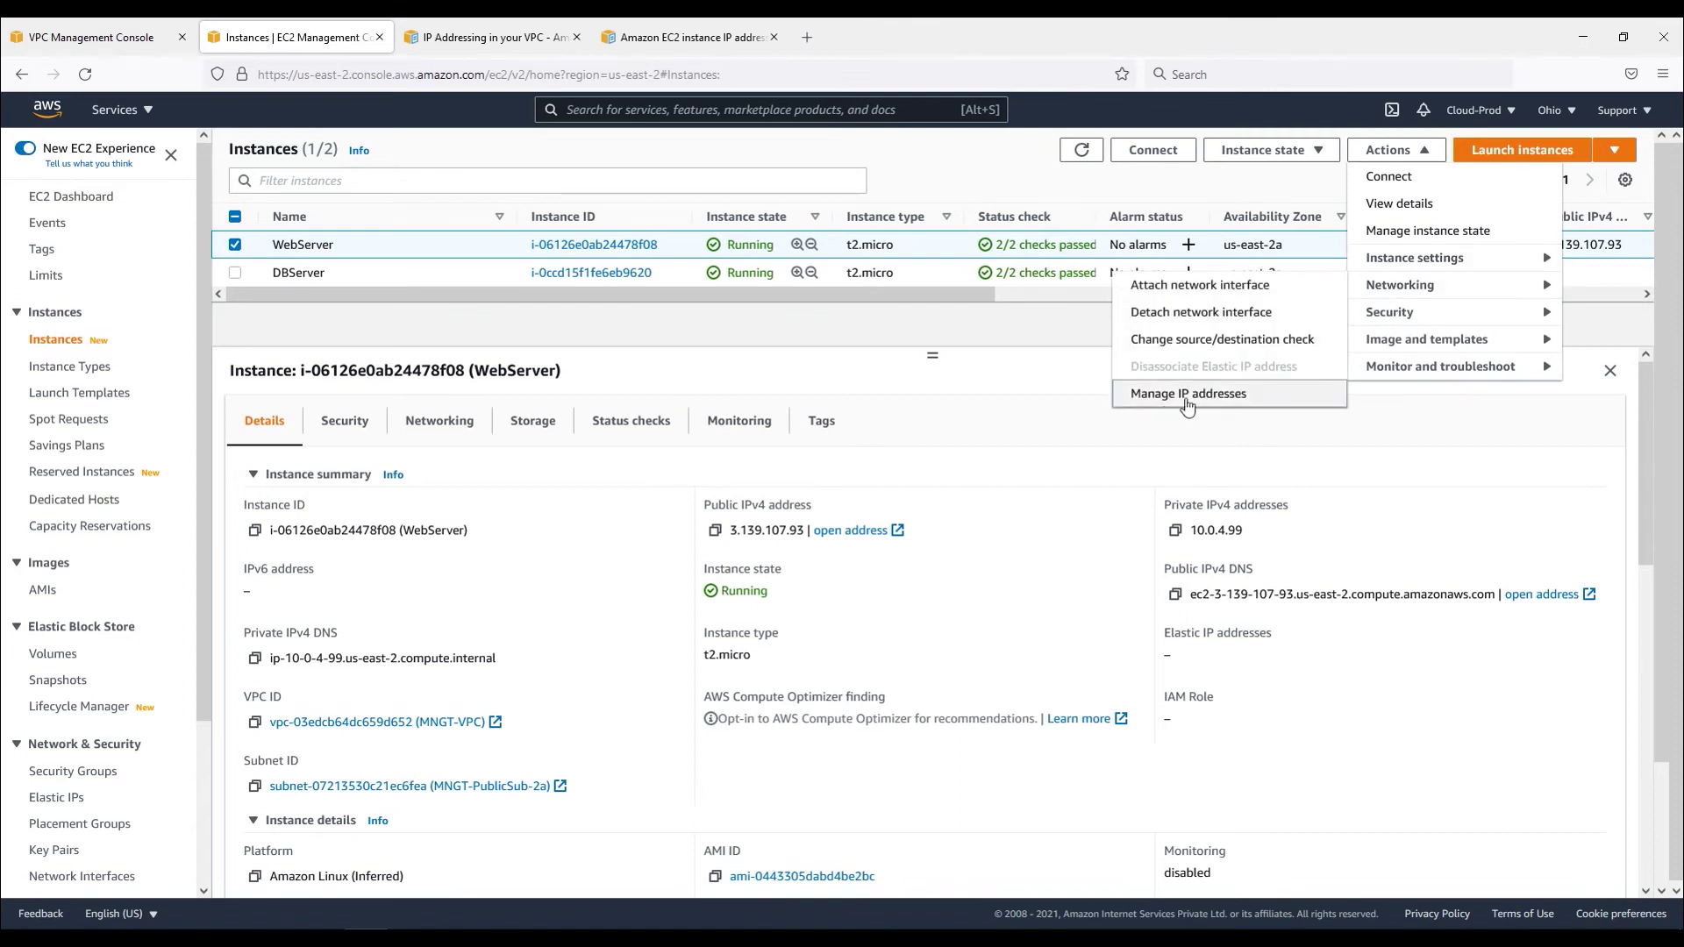
pyautogui.click(1216, 396)
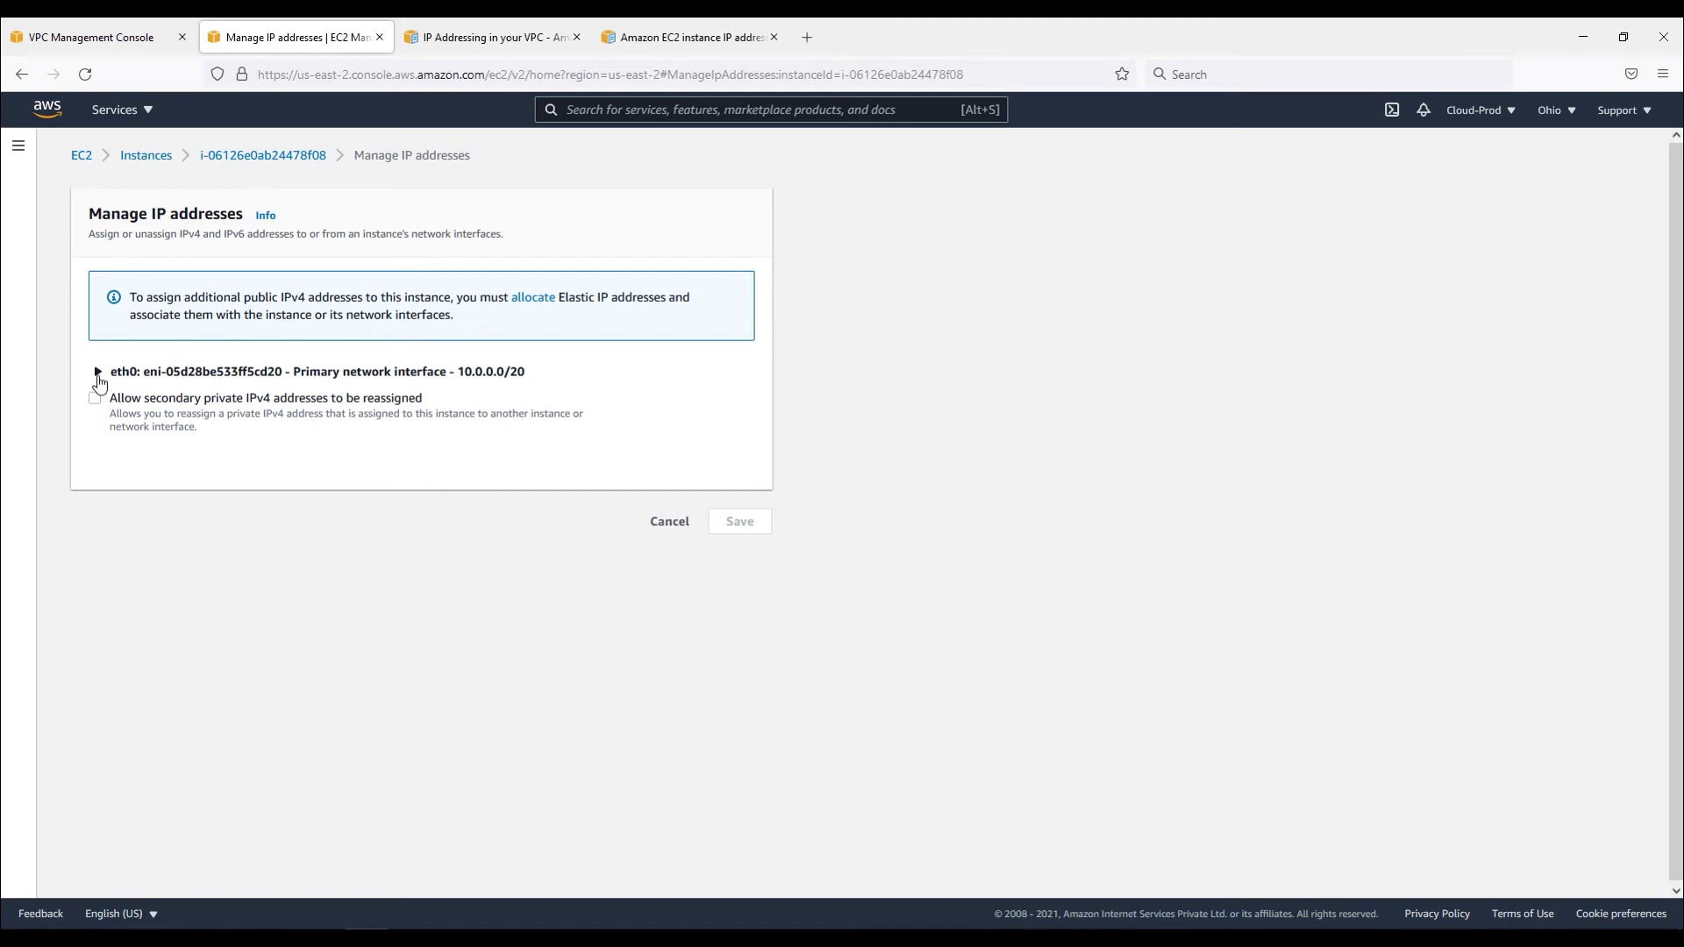
pyautogui.click(99, 372)
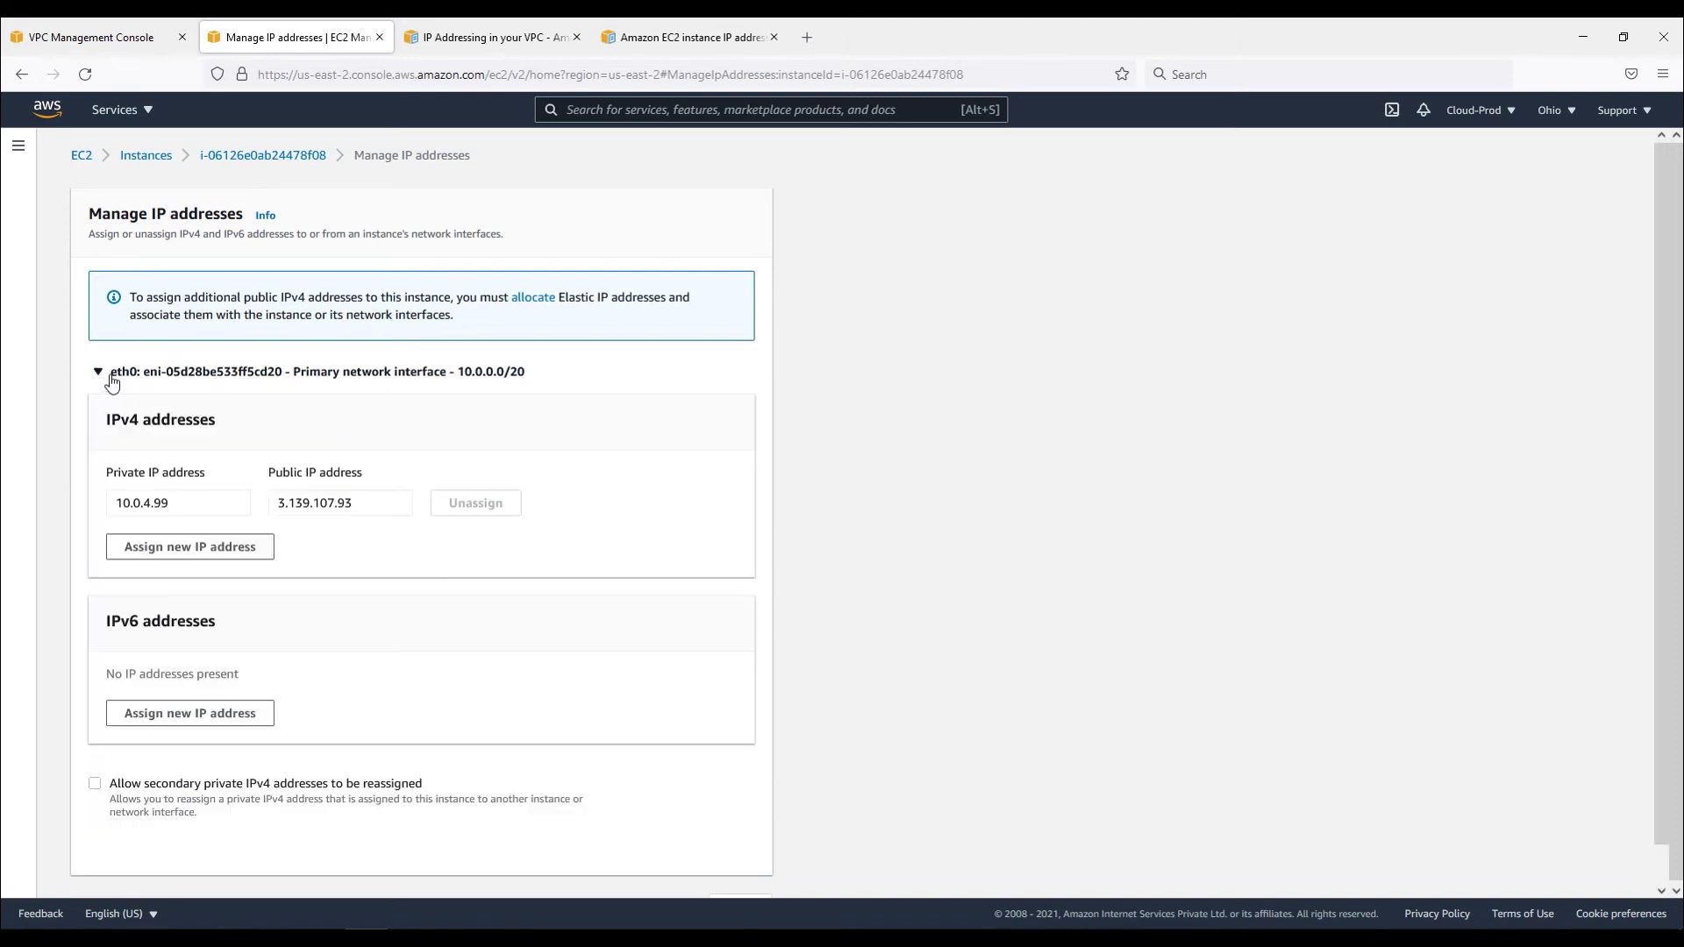
pyautogui.moveTo(570, 372); pyautogui.dragTo(295, 375)
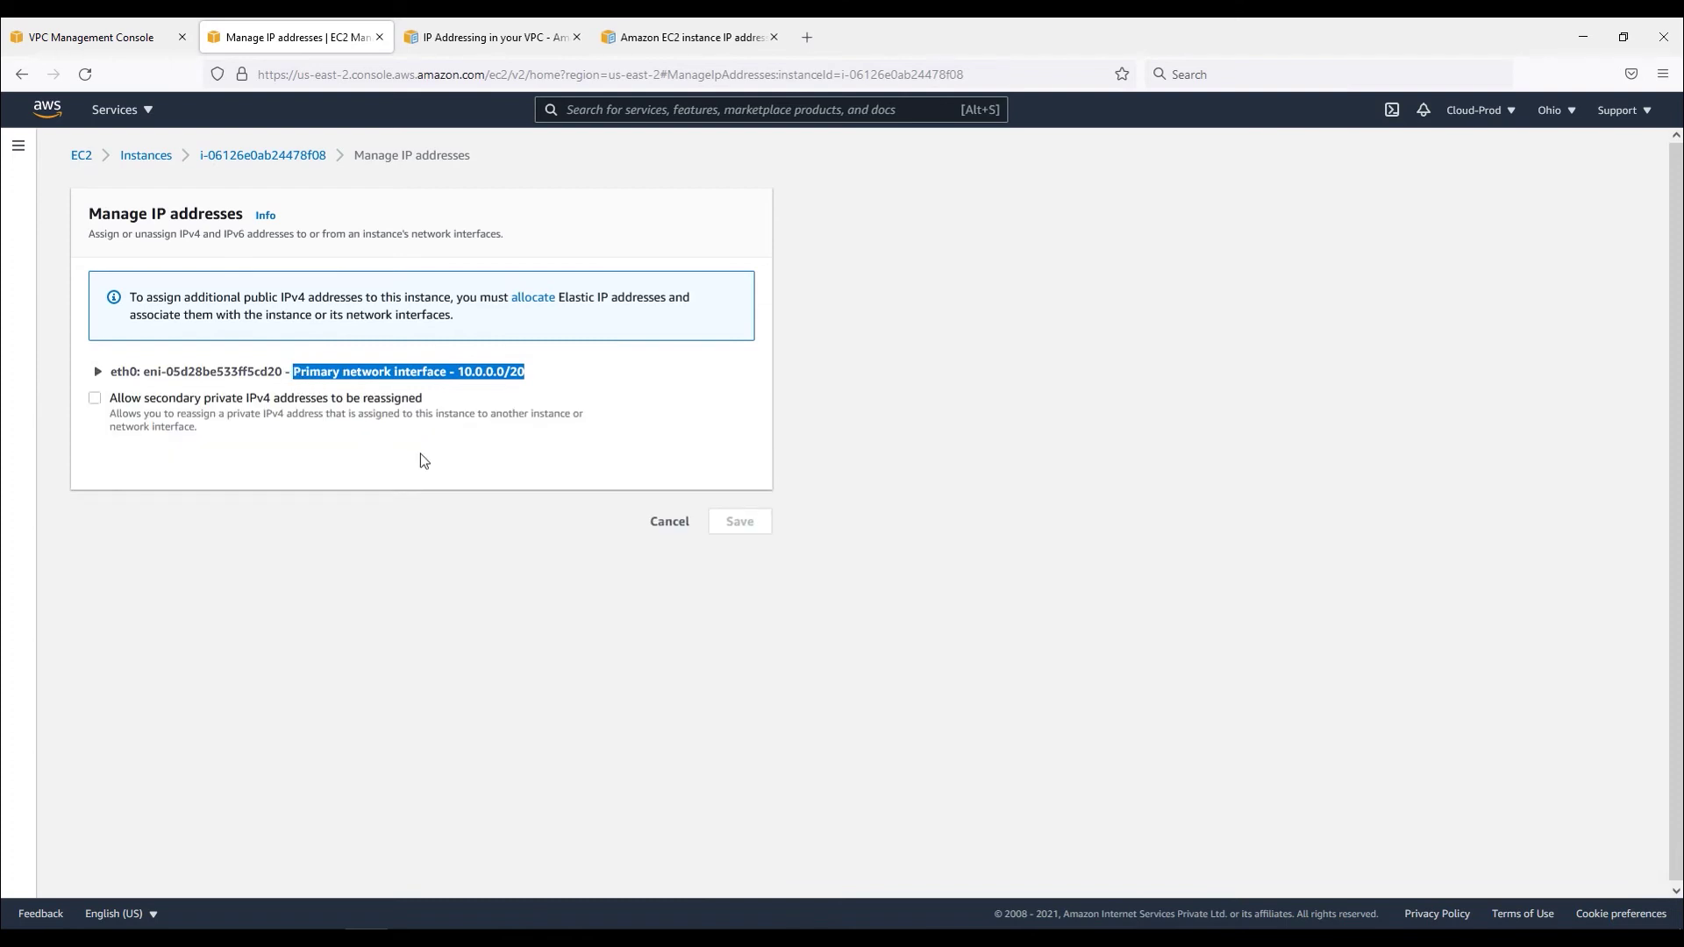
pyautogui.click(106, 373)
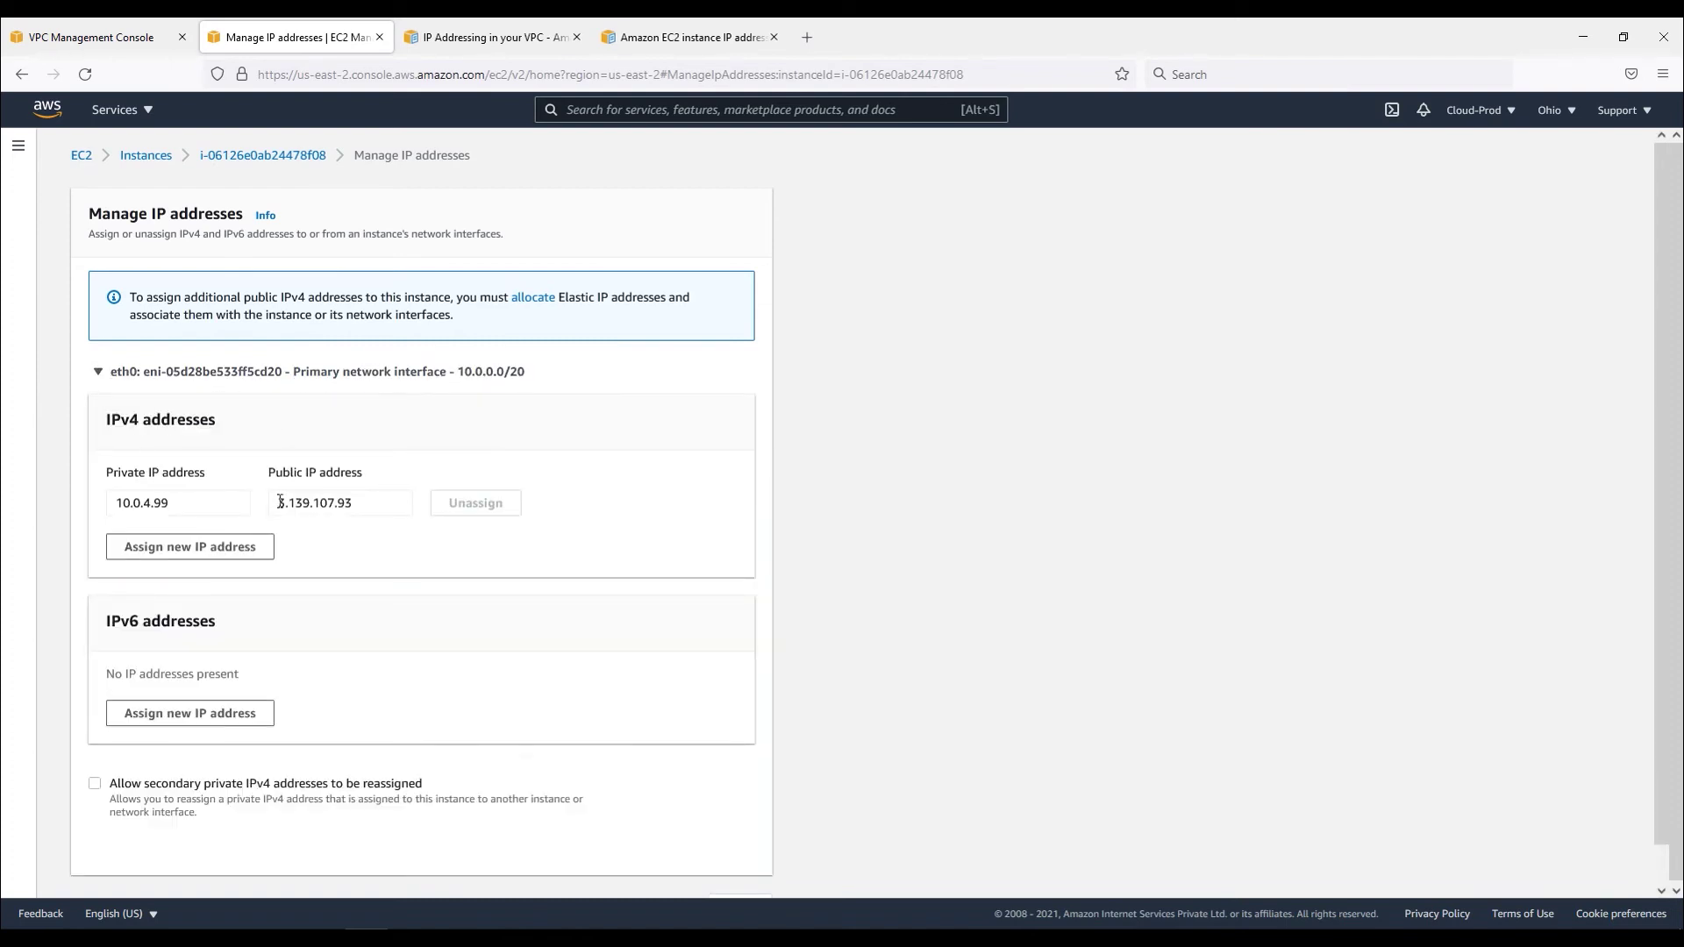
# Assign a new auto-assigned IPv6 address to WebServer's eth0 interface, leaving IPv4 unchanged, then save and confirm the change.
pyautogui.click(248, 560)
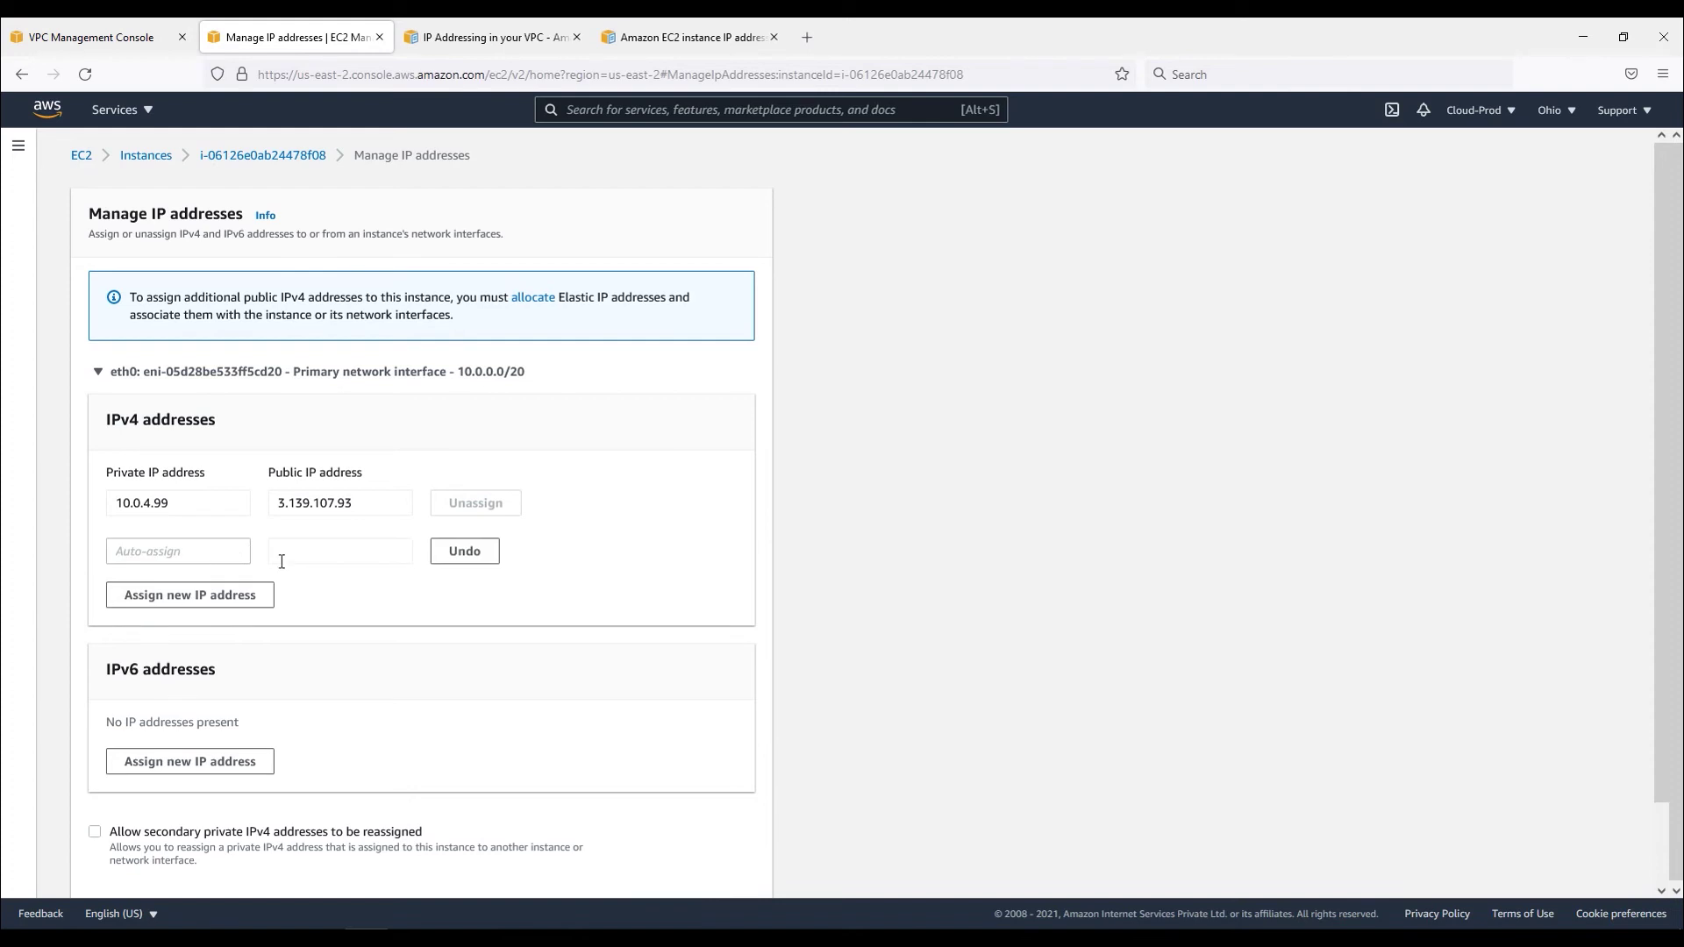
pyautogui.click(460, 557)
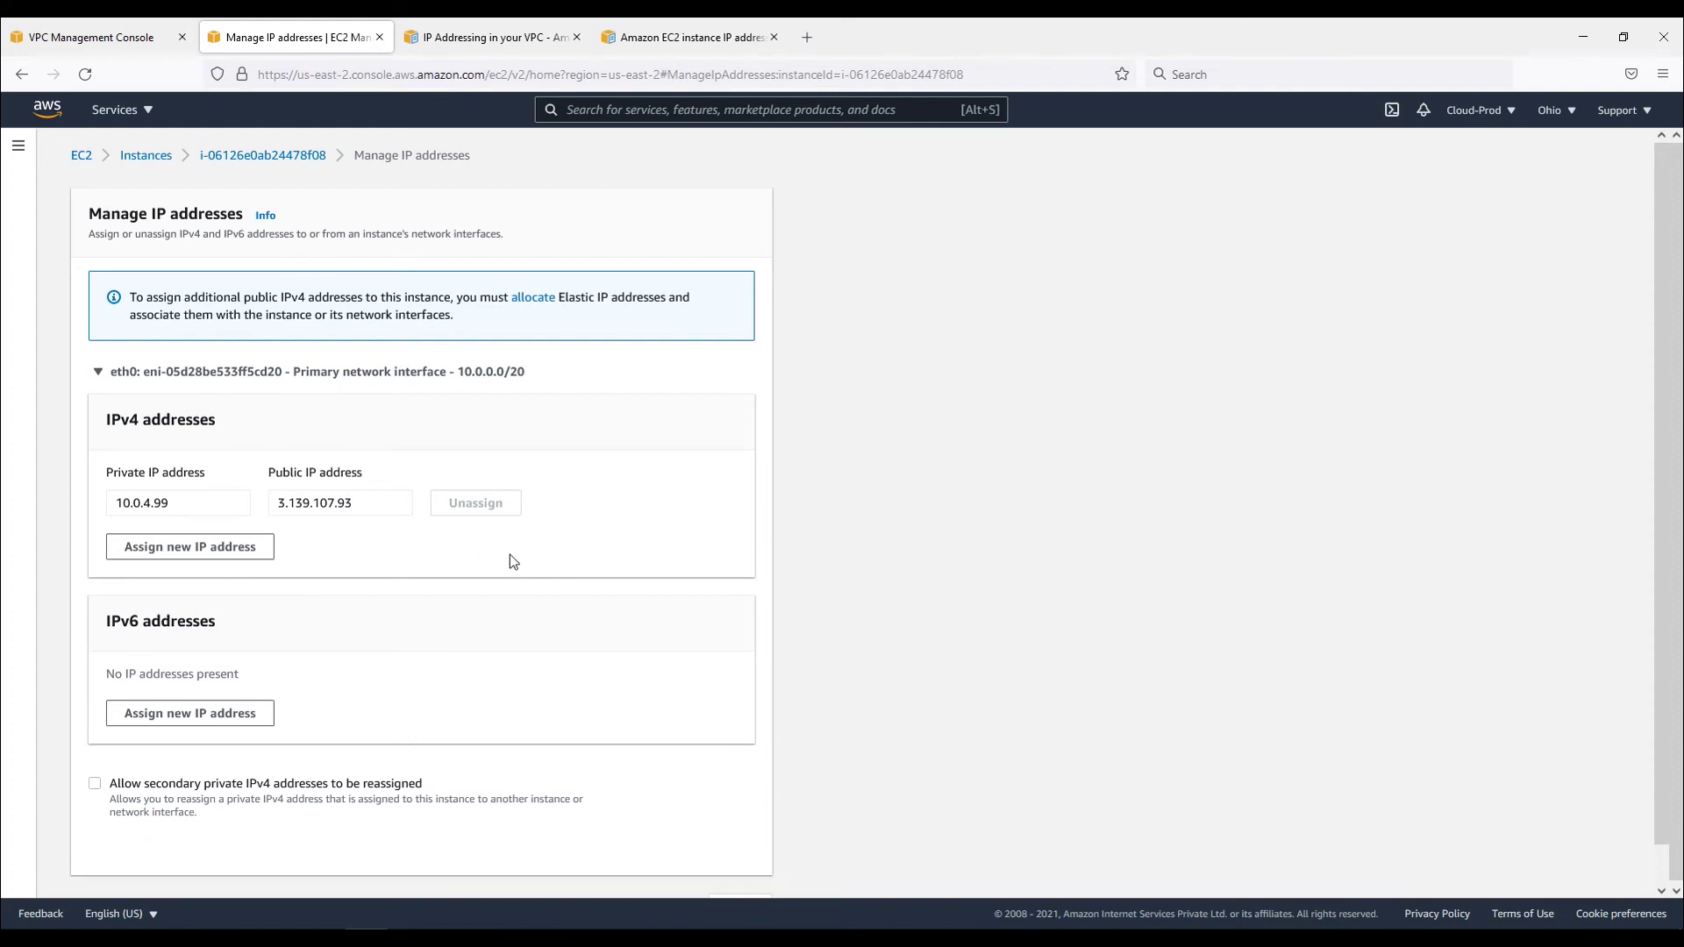
pyautogui.moveTo(107, 623); pyautogui.dragTo(219, 628)
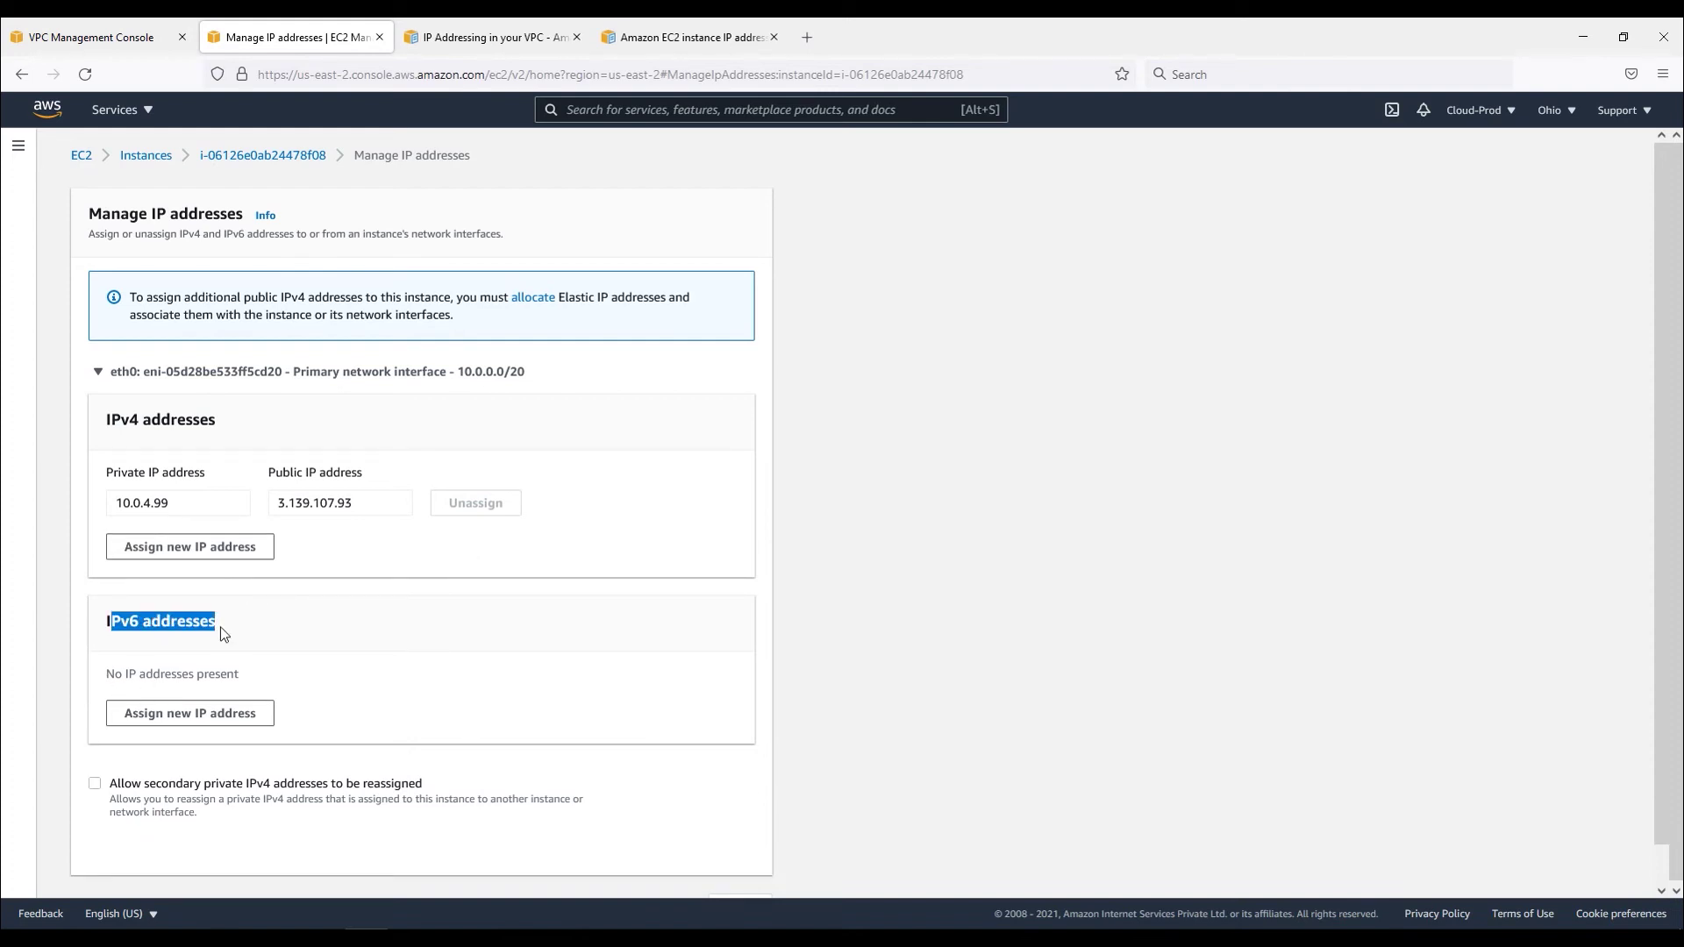
pyautogui.moveTo(107, 674); pyautogui.dragTo(241, 676)
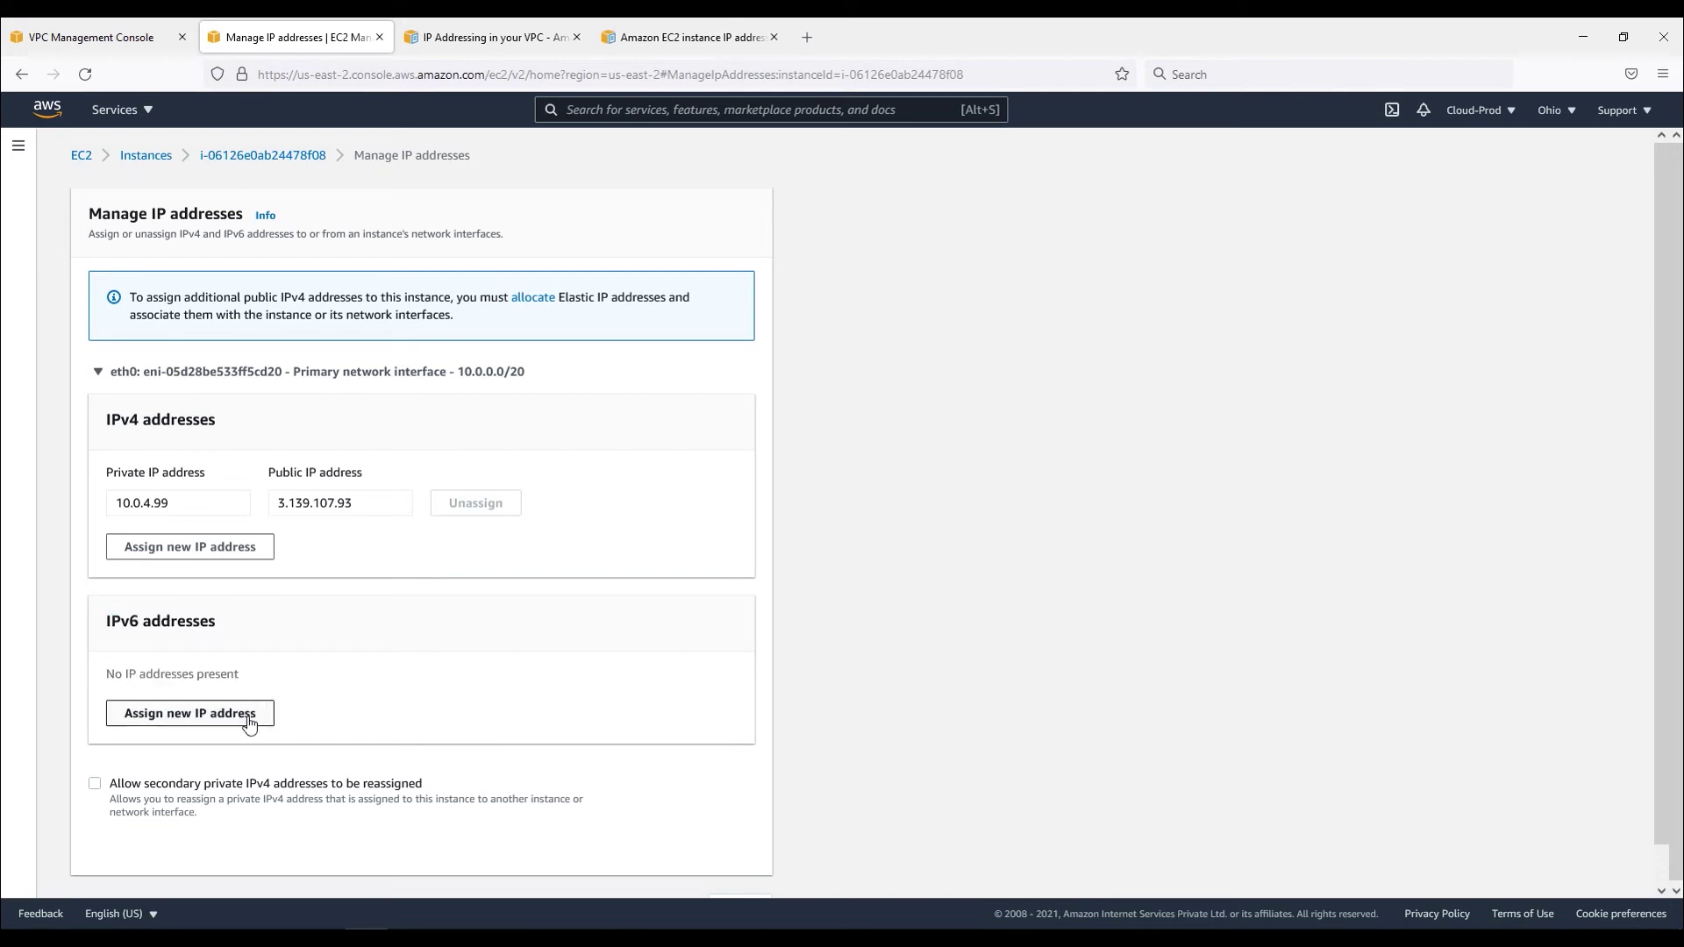
pyautogui.click(236, 712)
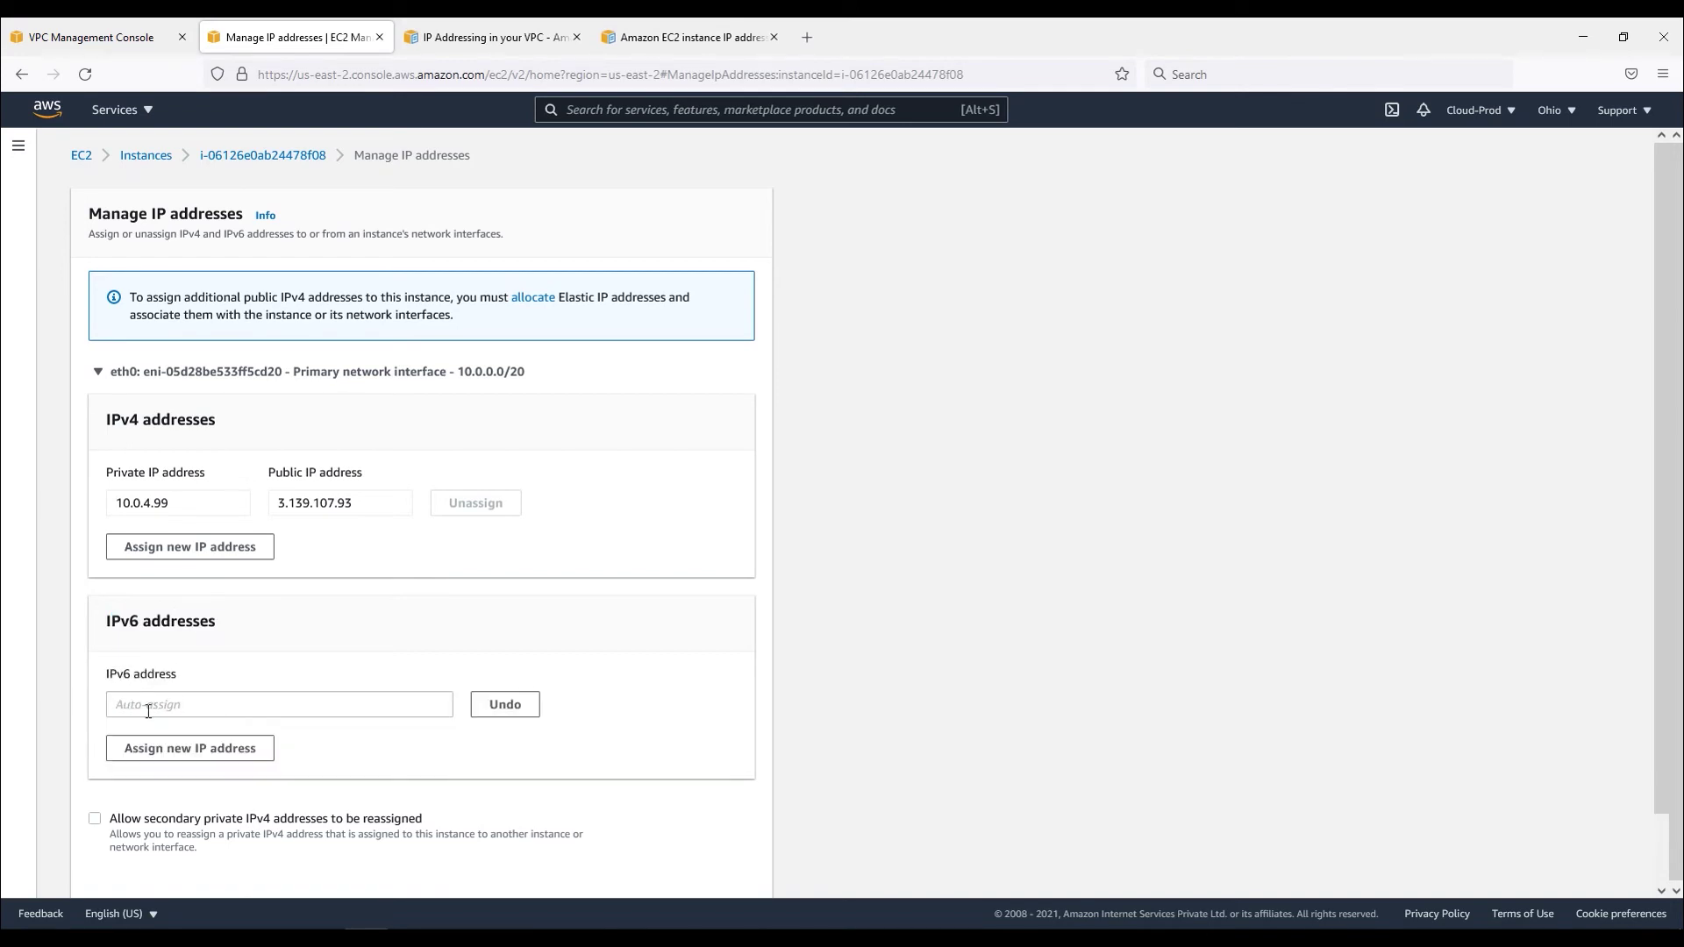
pyautogui.scroll(-2, 666, 772)
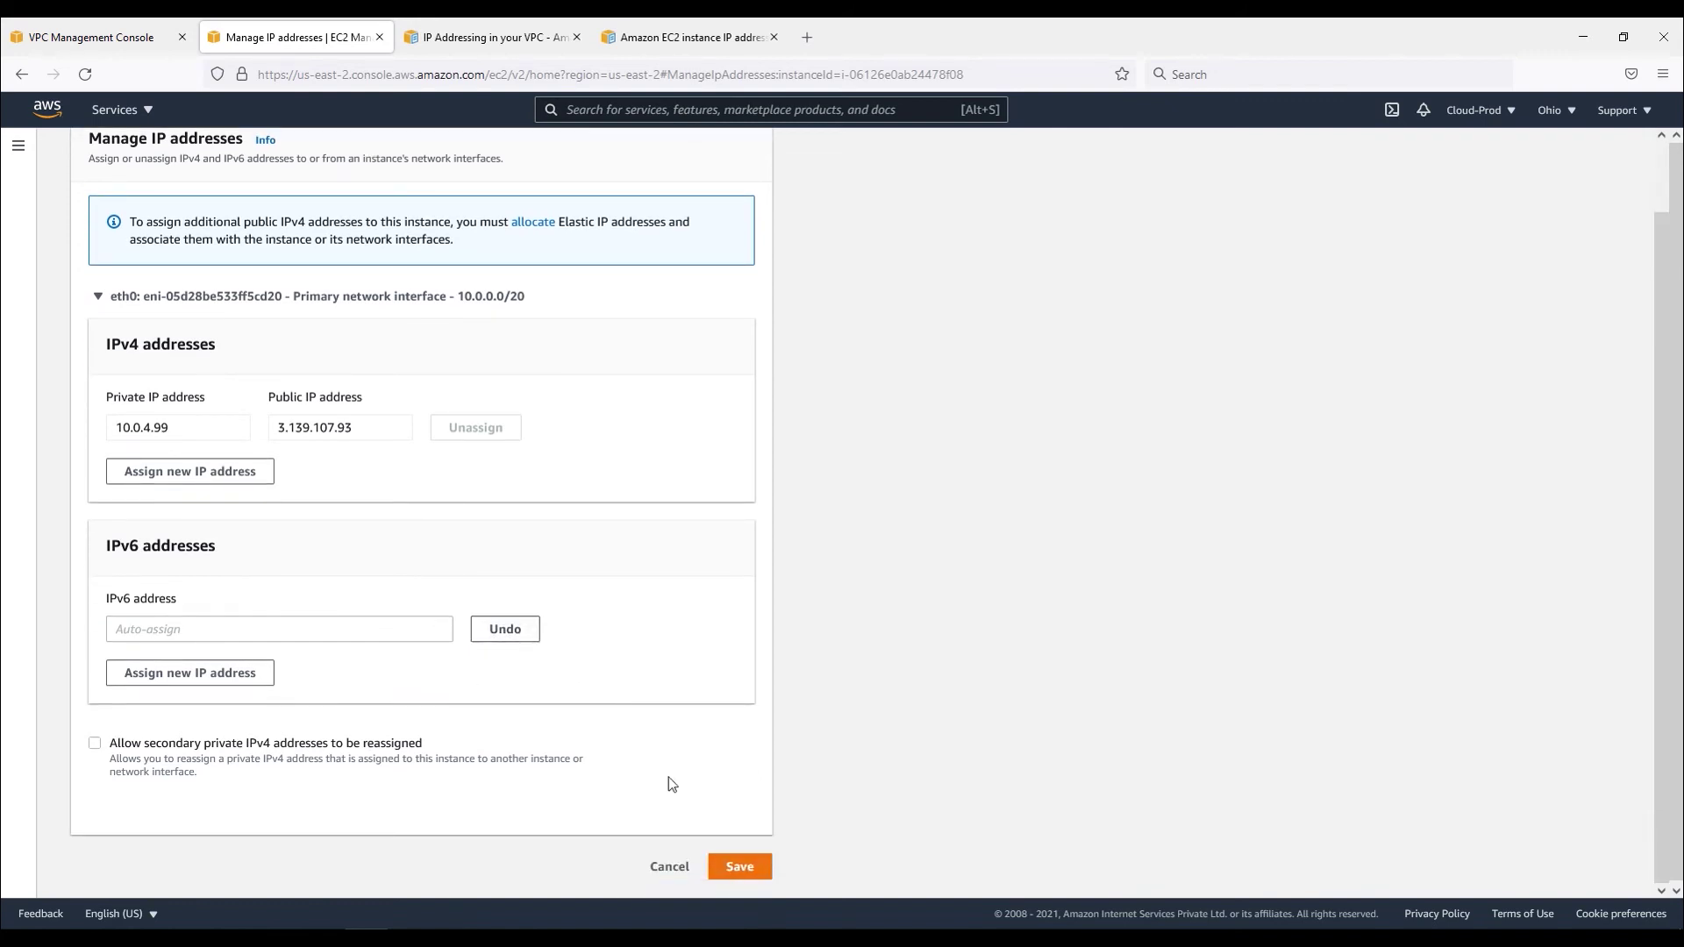
pyautogui.click(742, 868)
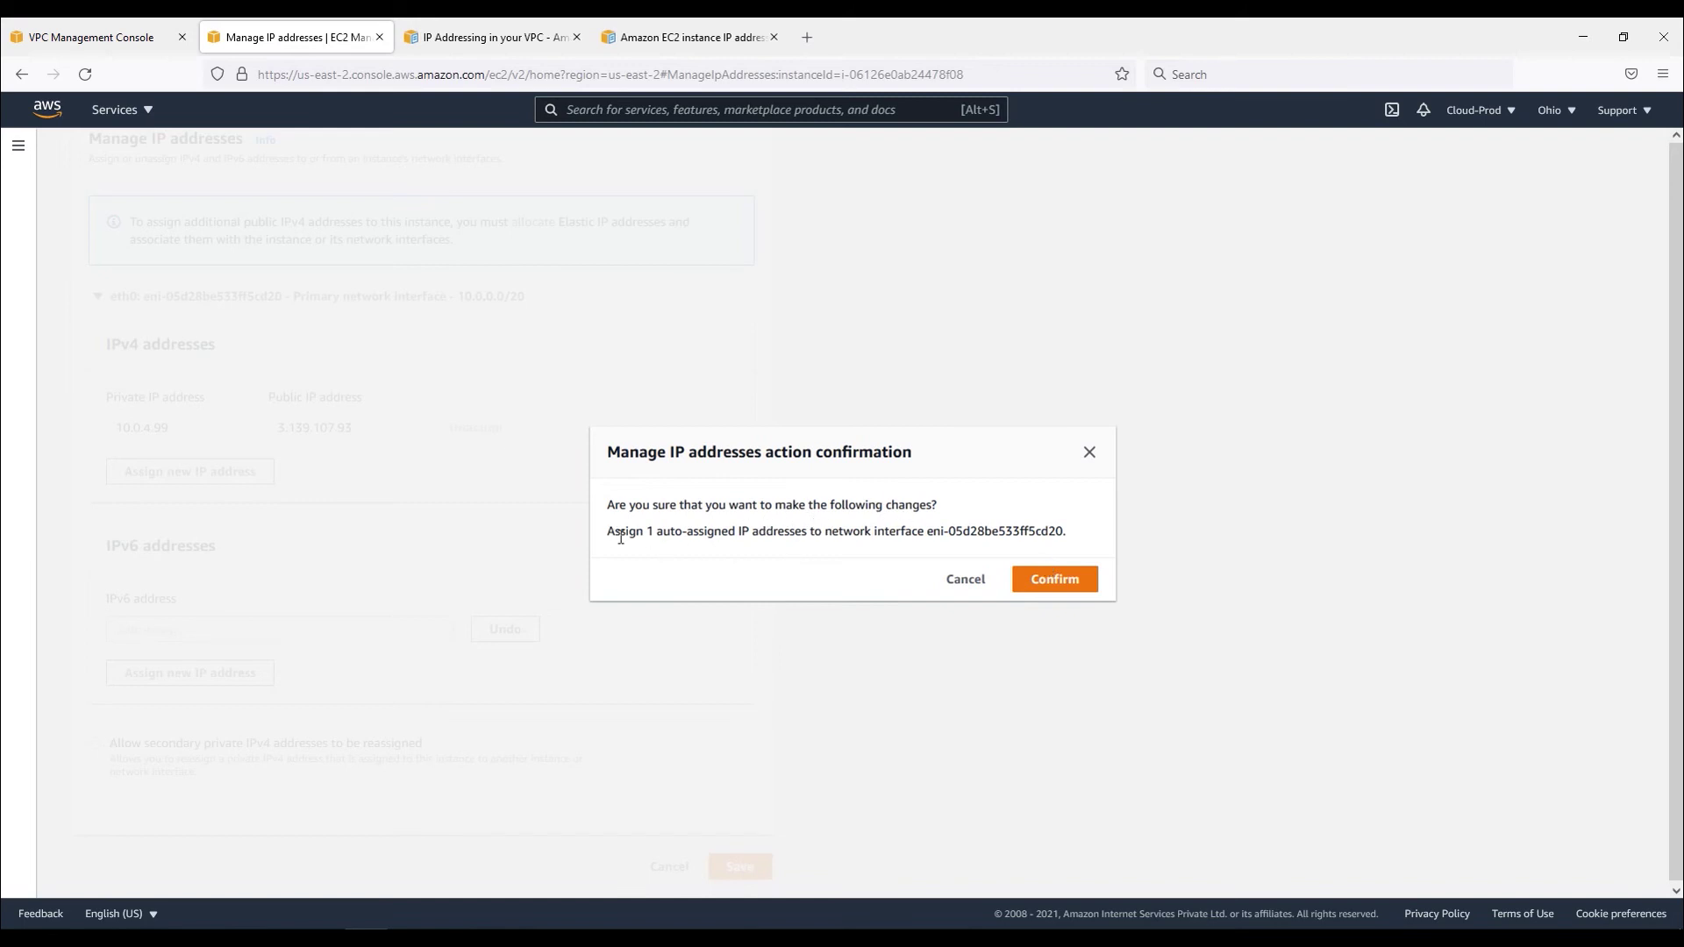
pyautogui.click(1077, 585)
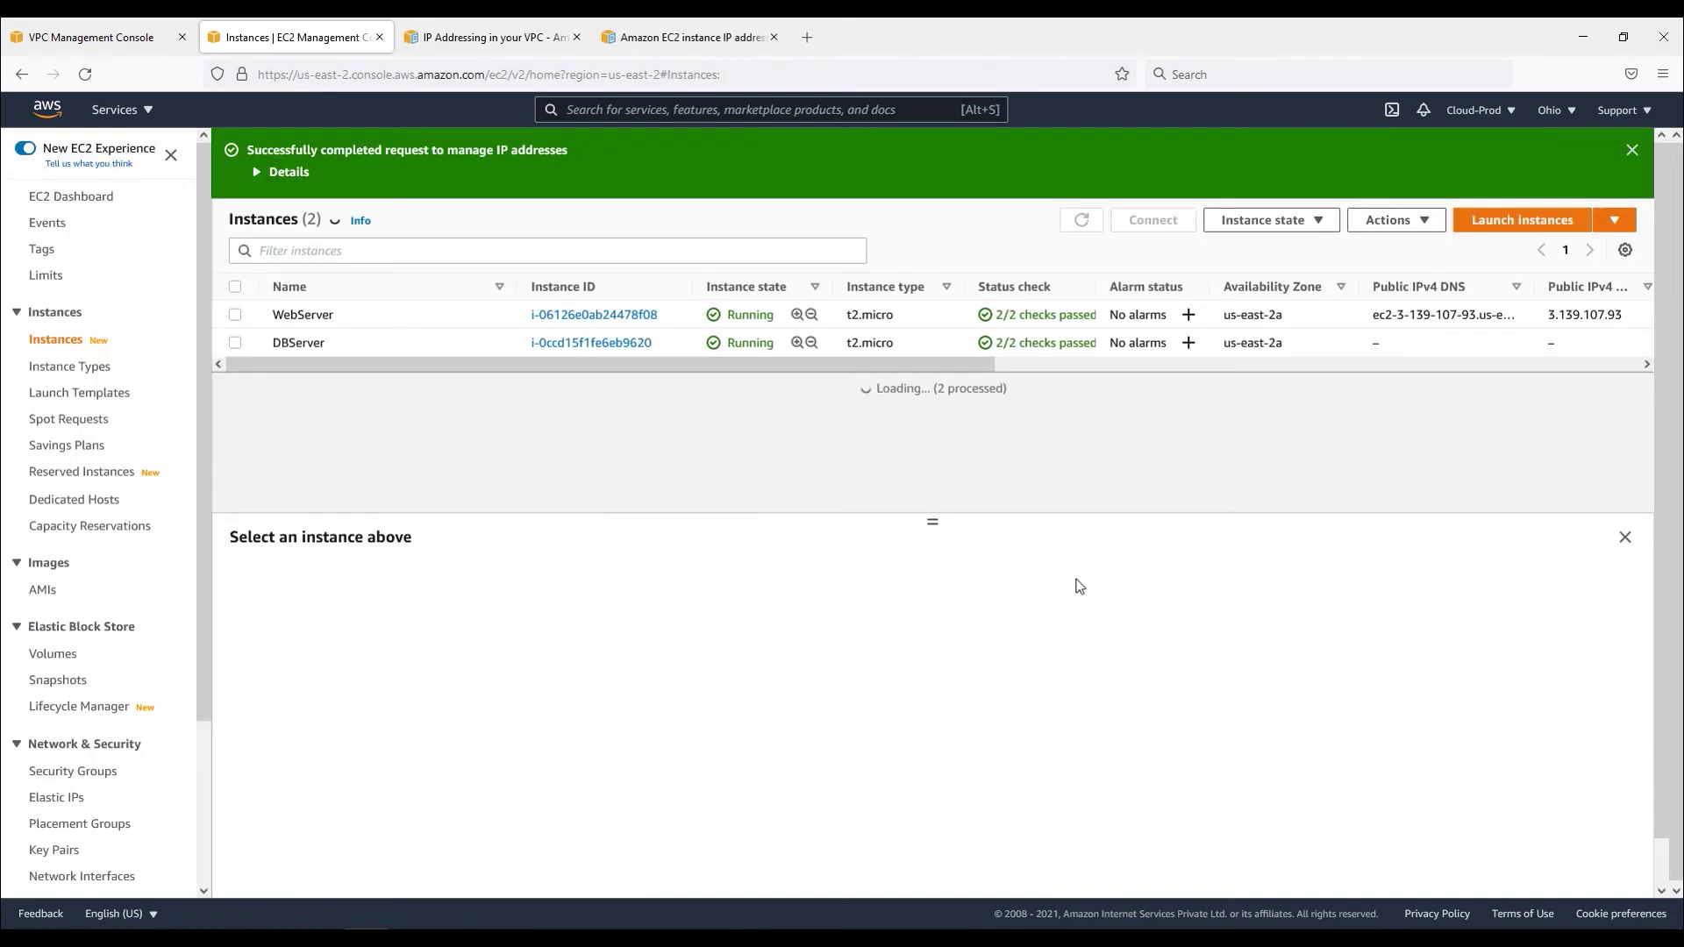
# Dismiss the notification, reselect WebServer and enlarge its details pane to check the IPv6 address.
pyautogui.click(1633, 151)
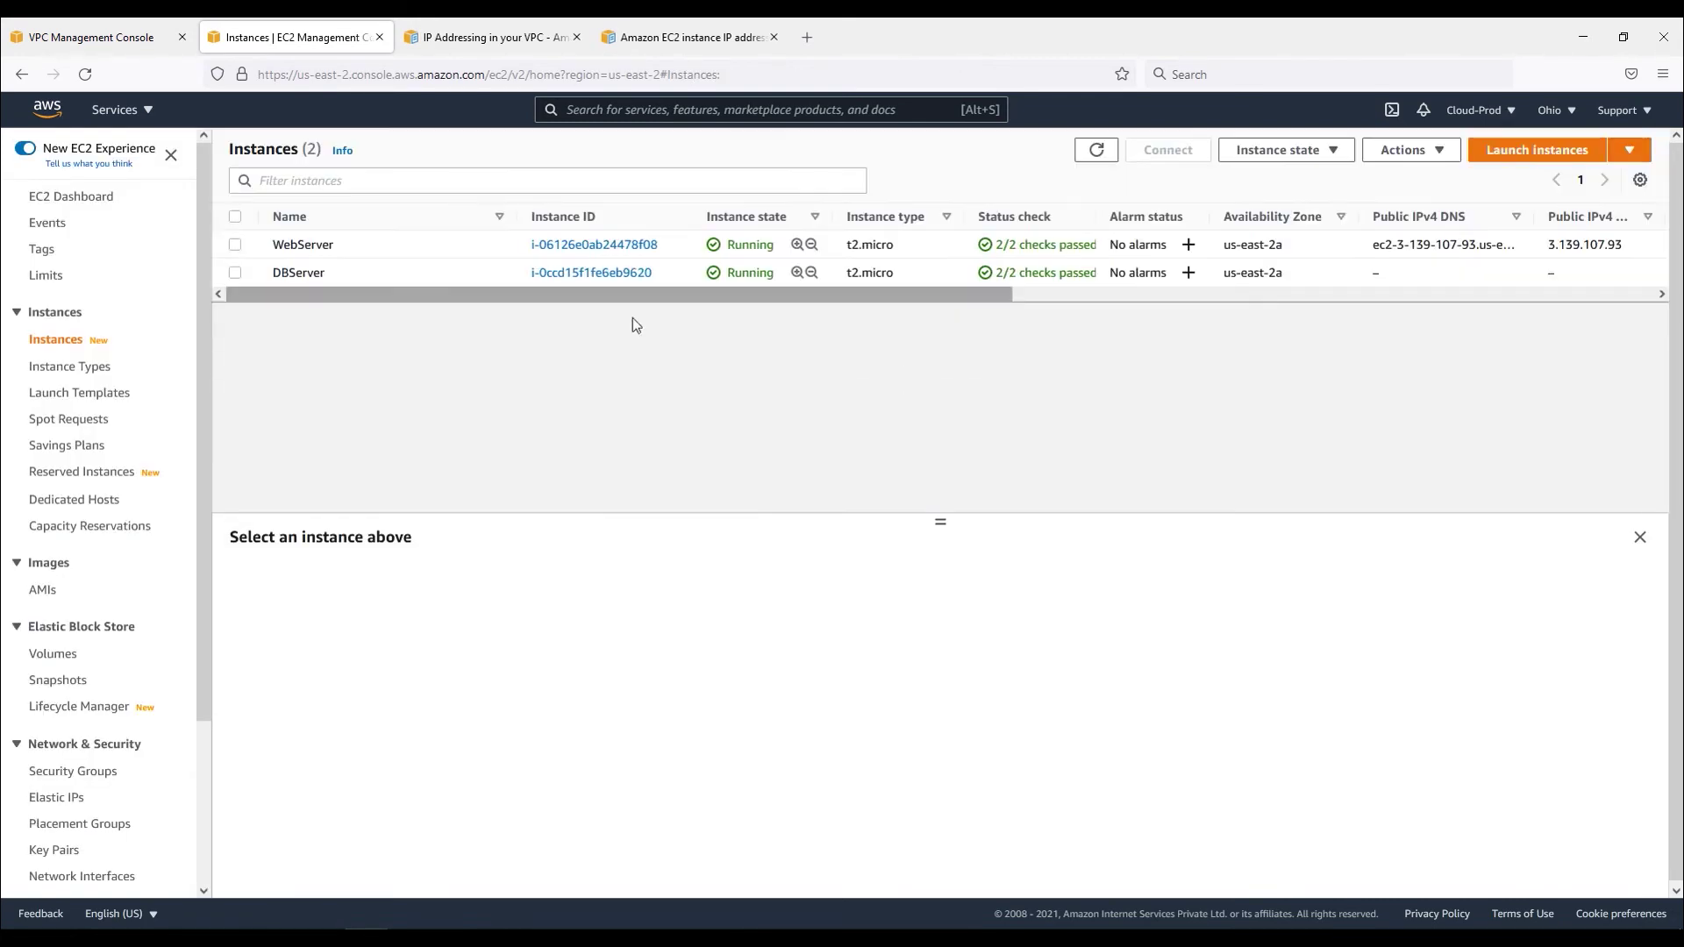
pyautogui.click(422, 257)
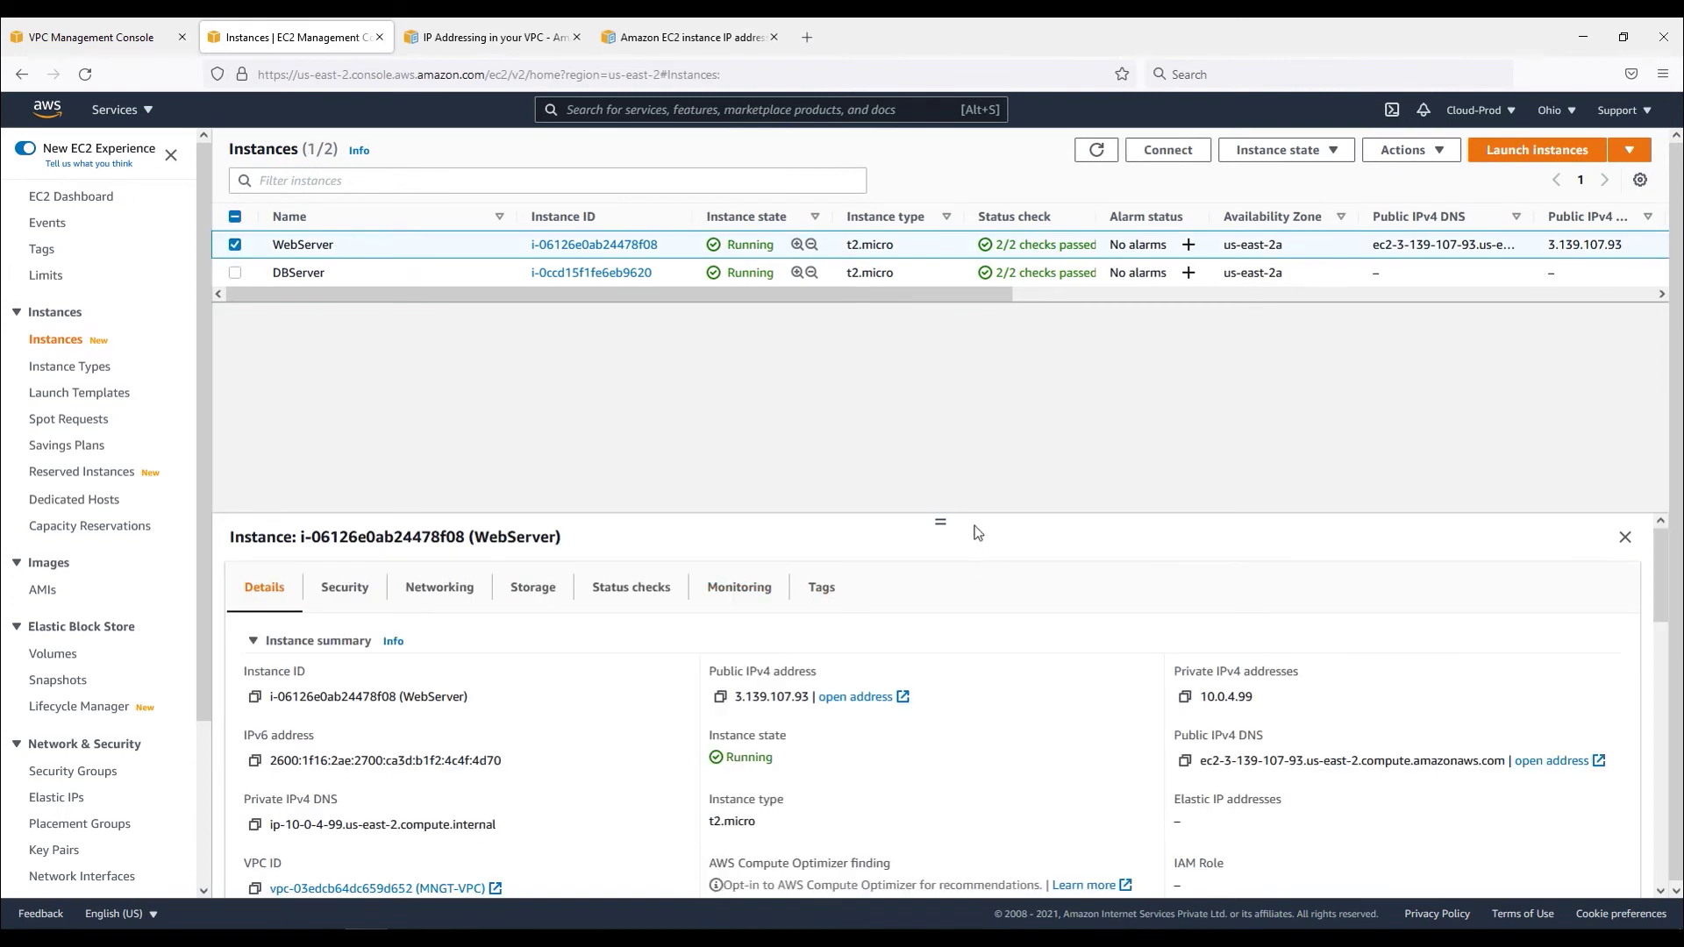
pyautogui.moveTo(941, 521); pyautogui.dragTo(932, 333)
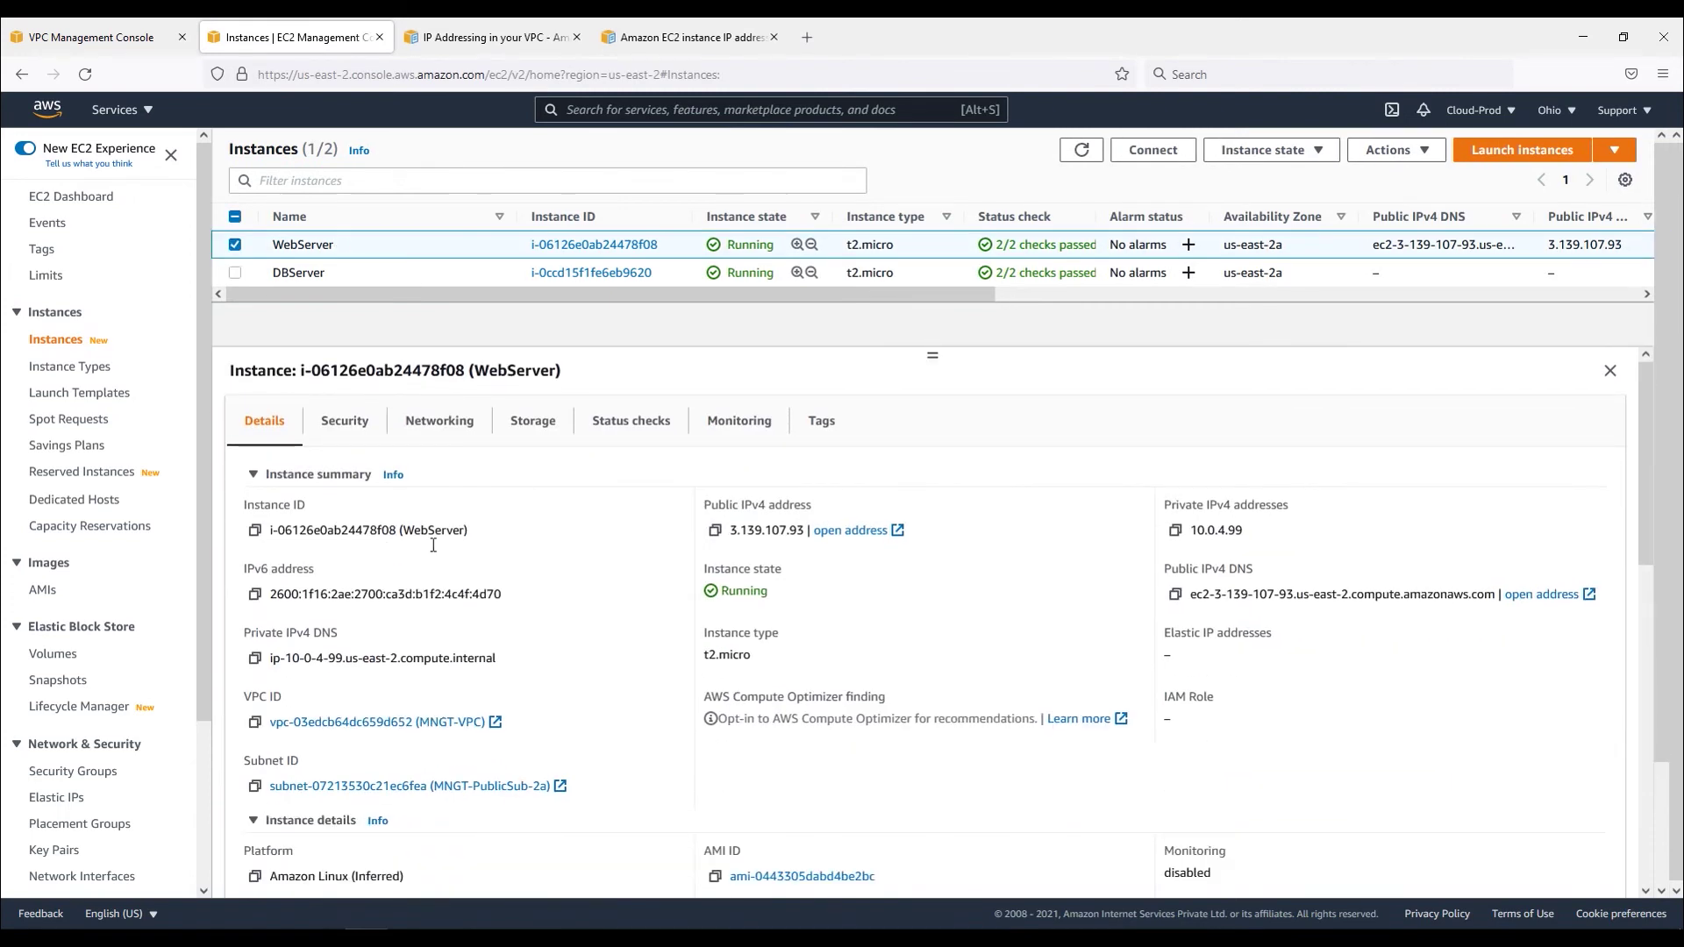
pyautogui.moveTo(526, 597); pyautogui.dragTo(273, 592)
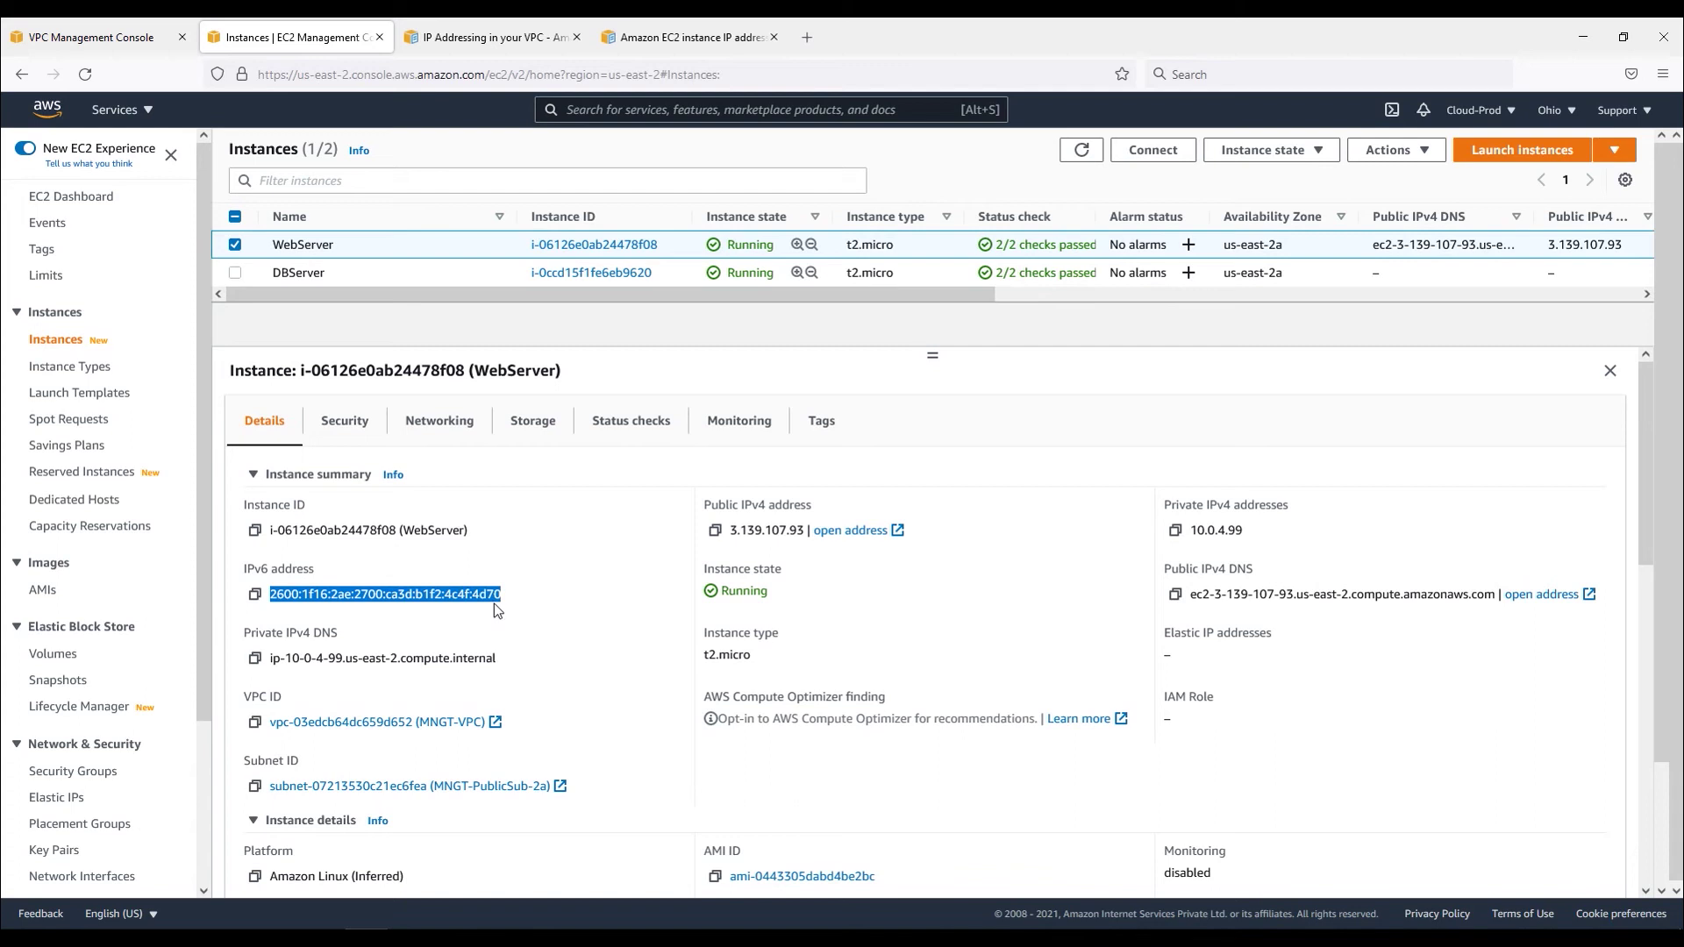
# Review WebServer's networking details and widen the IPv6 addresses column of its network interface to read the full address.
pyautogui.click(441, 422)
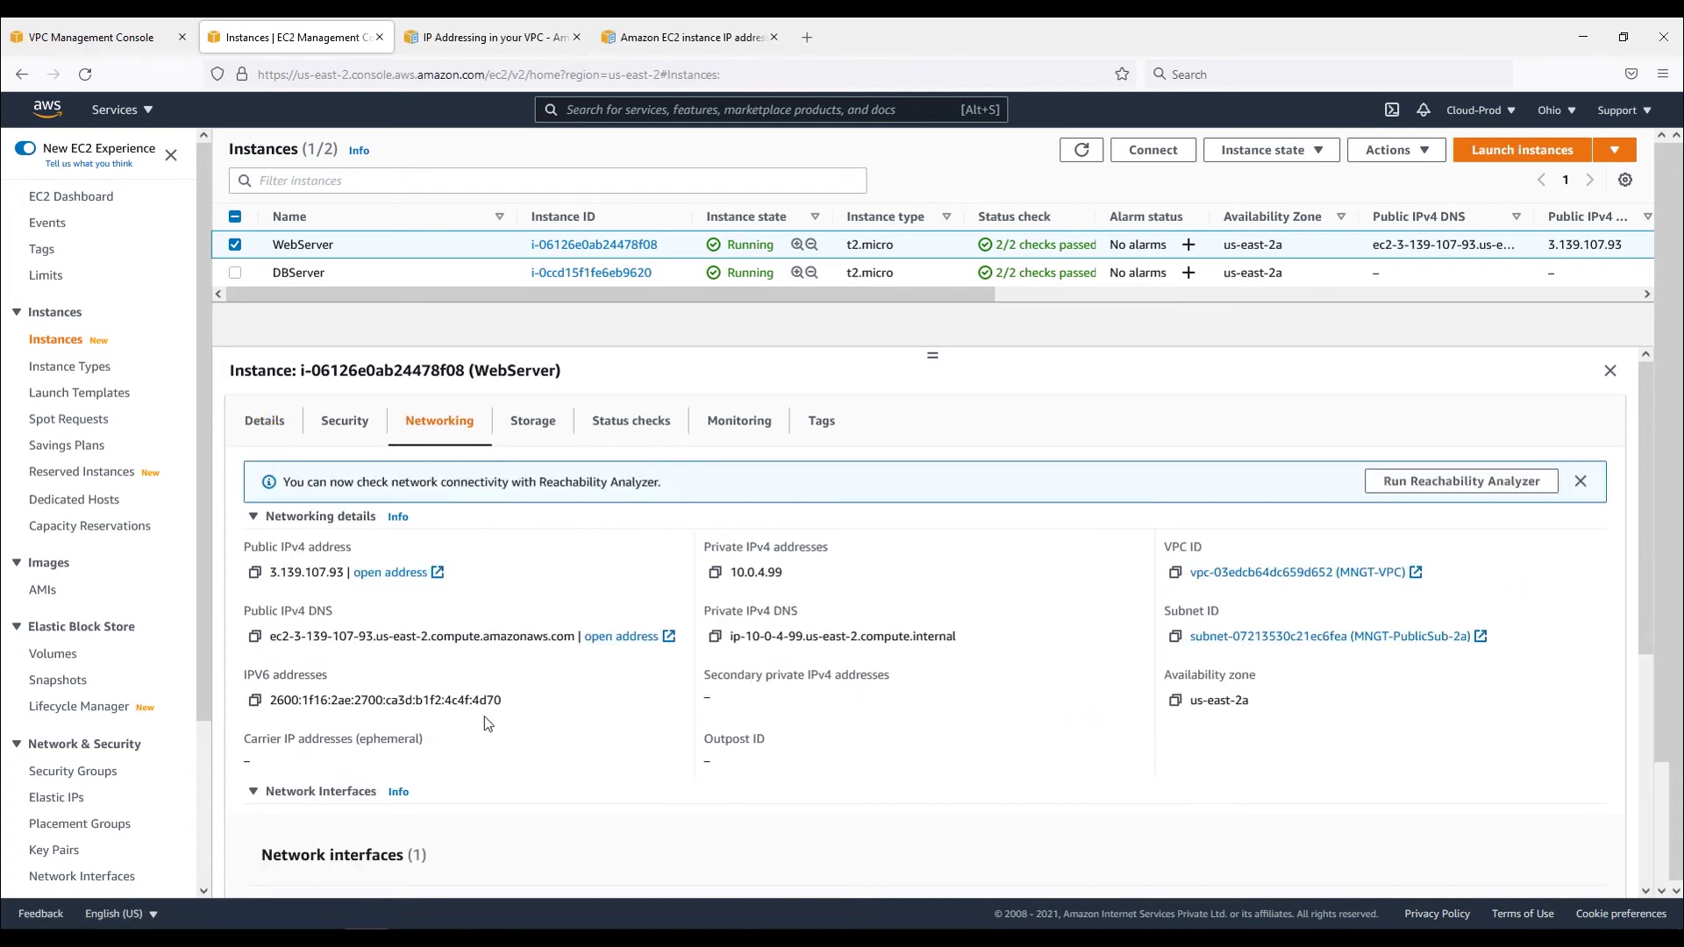
pyautogui.scroll(-3, 752, 692)
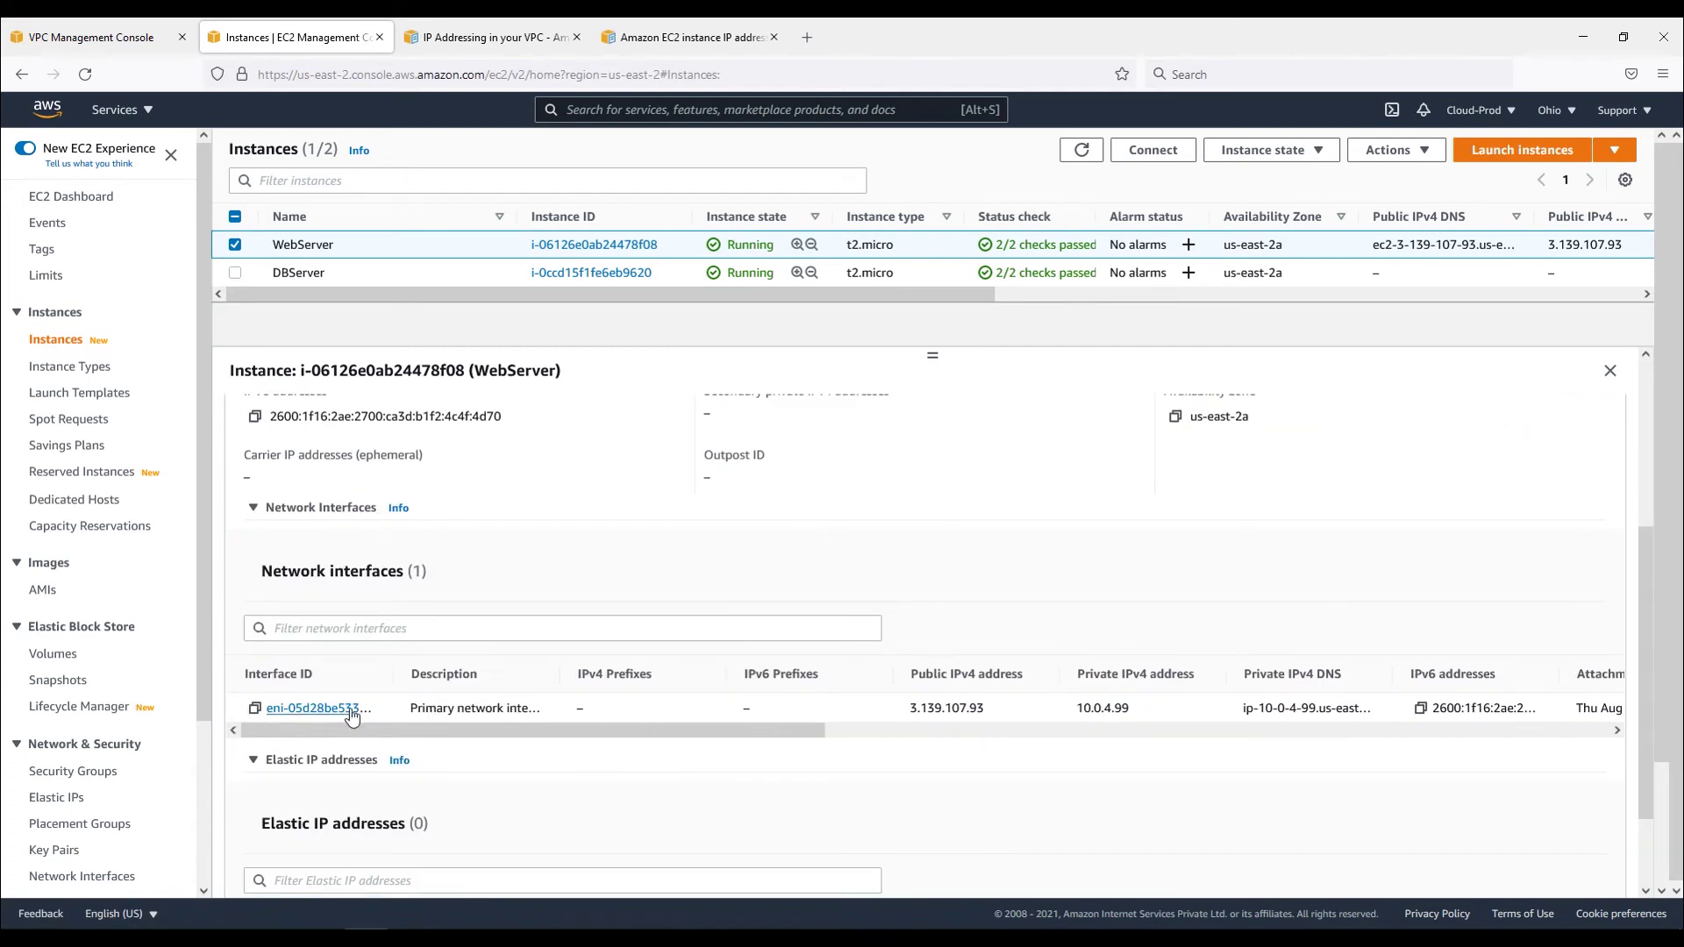
pyautogui.moveTo(466, 740); pyautogui.dragTo(657, 753)
pyautogui.moveTo(971, 731); pyautogui.dragTo(1007, 735)
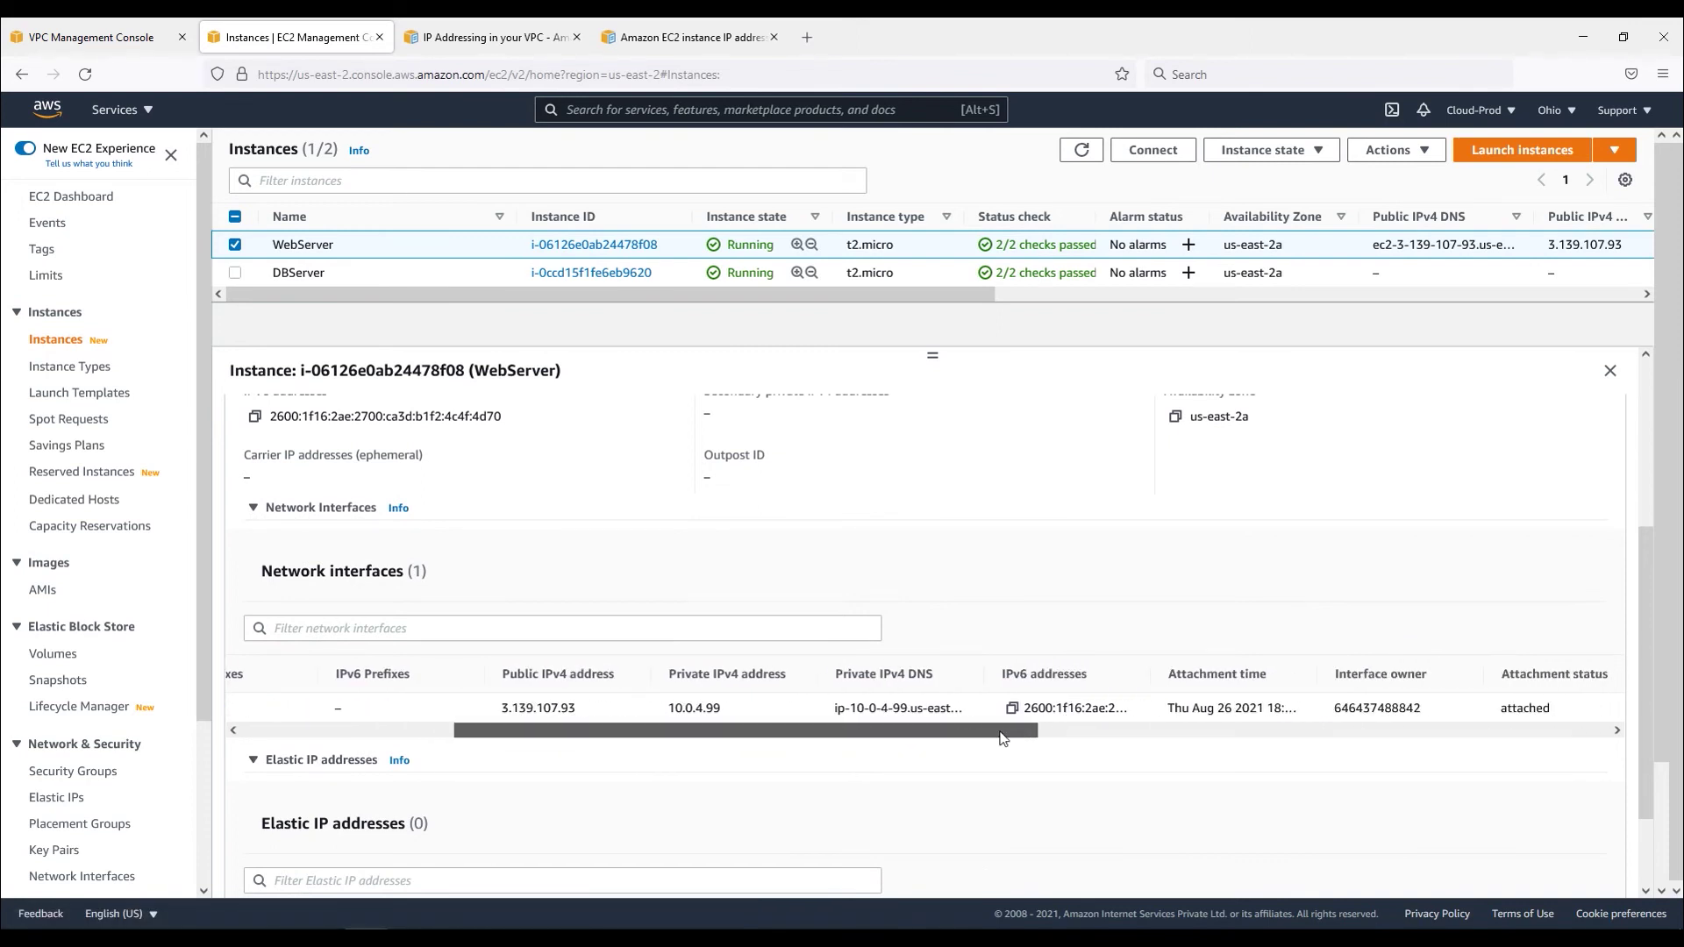
pyautogui.moveTo(1134, 684); pyautogui.dragTo(1295, 683)
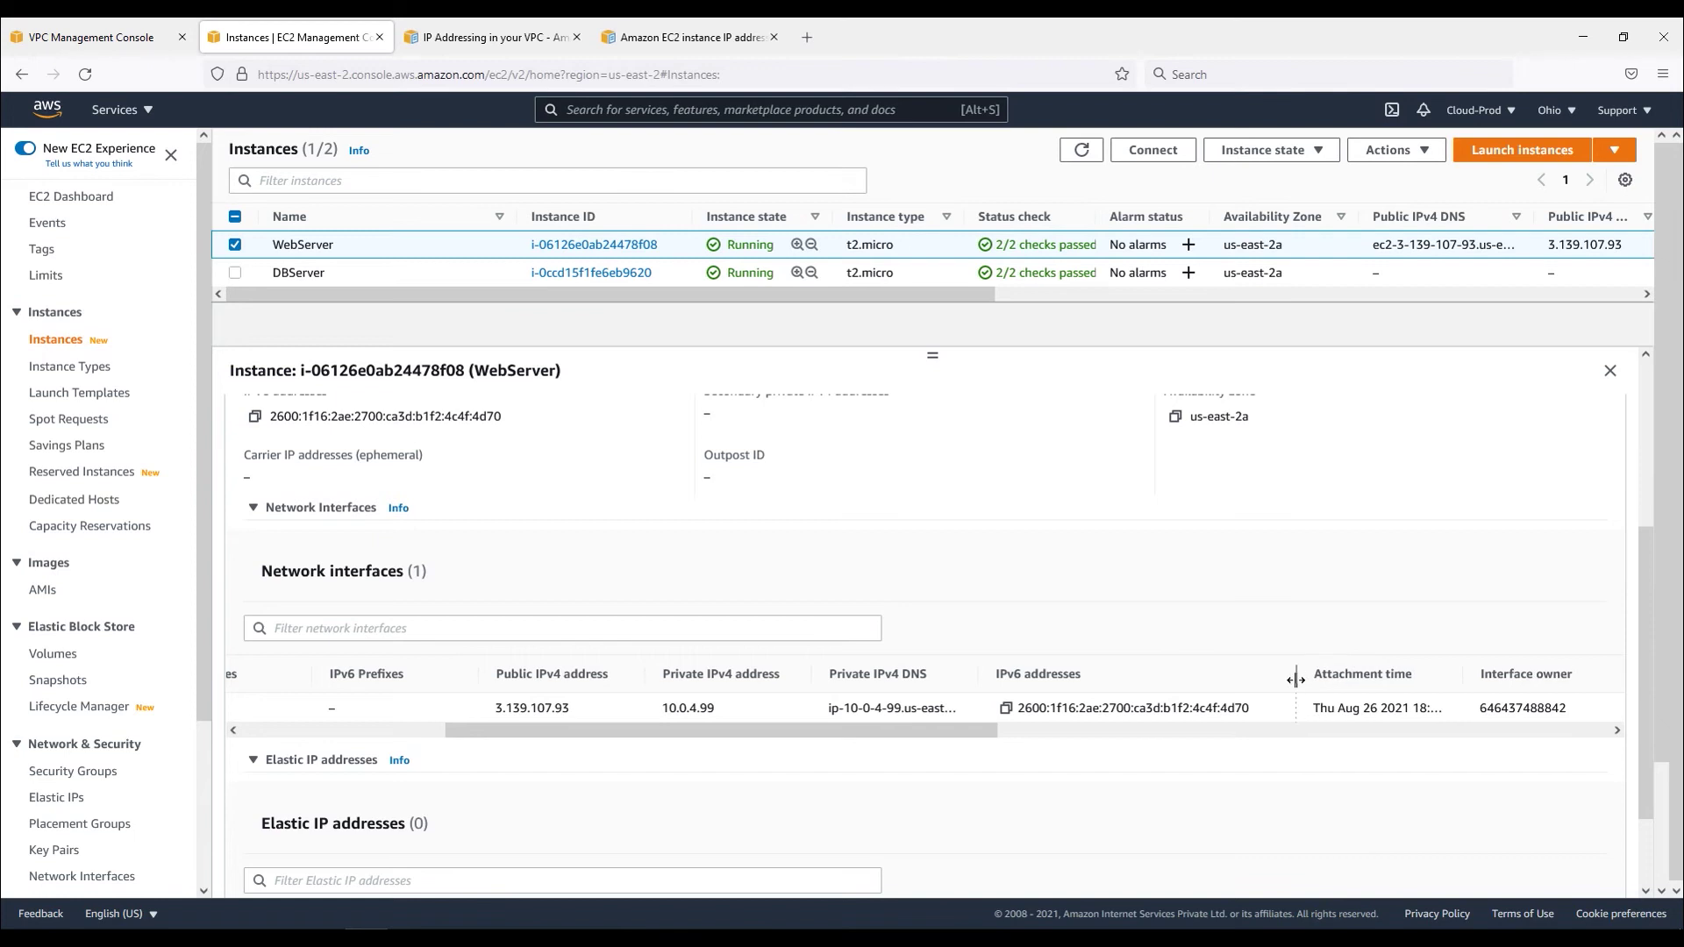
pyautogui.hscroll(-10, 838, 709)
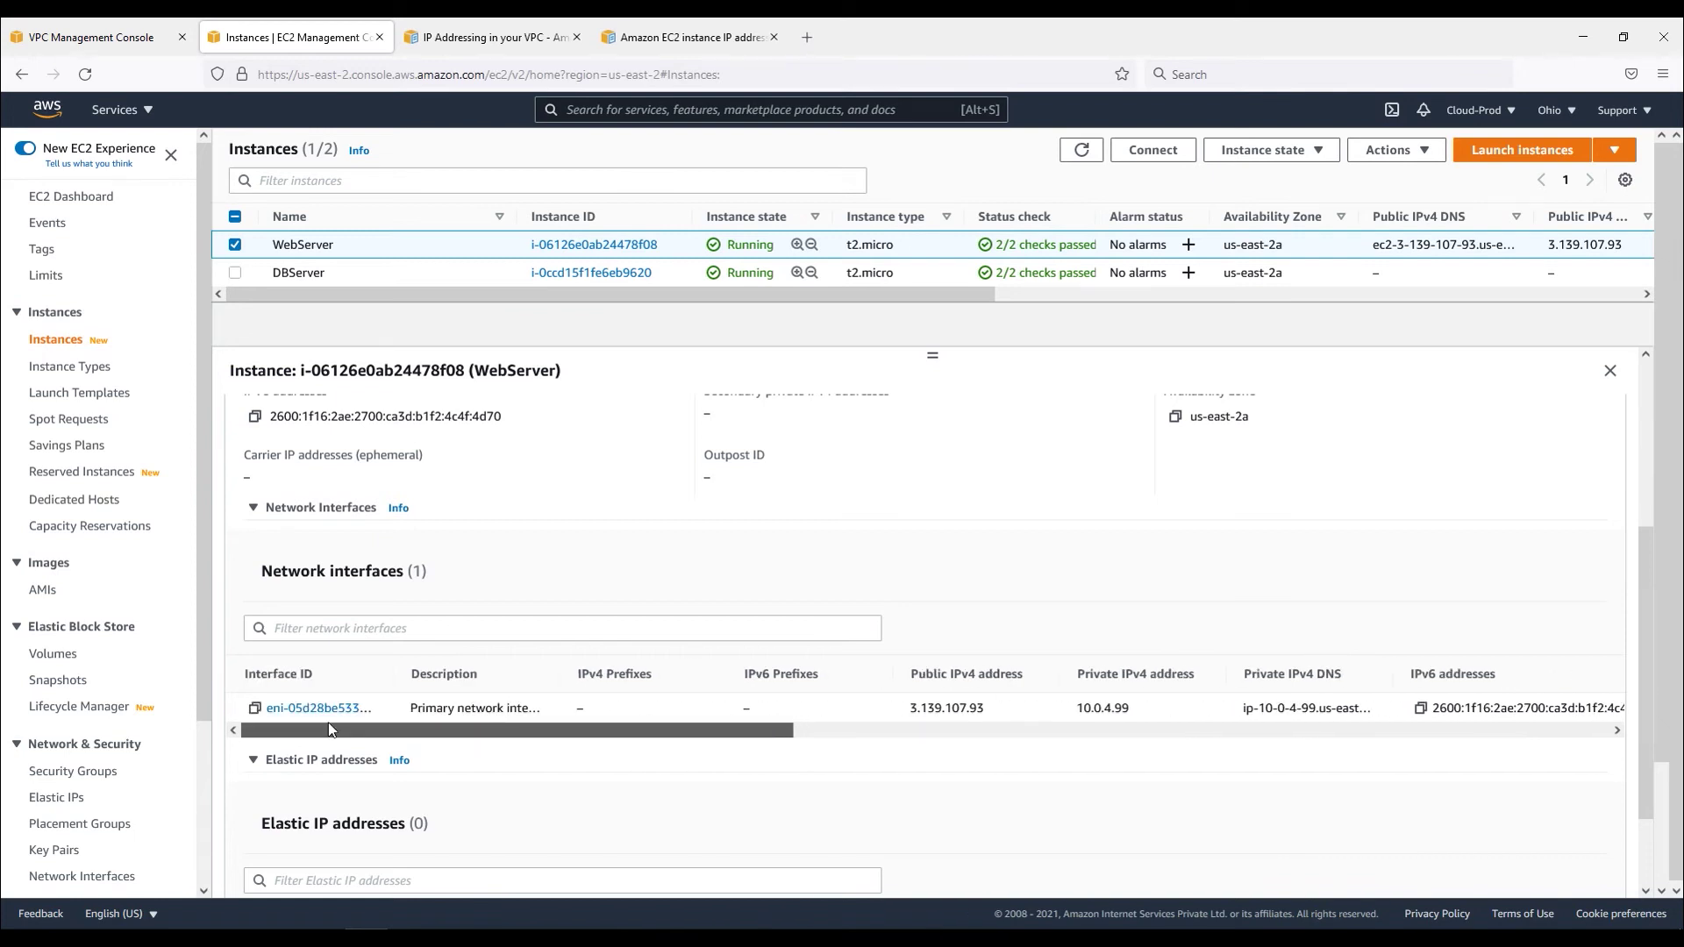
pyautogui.scroll(3, 259, 535)
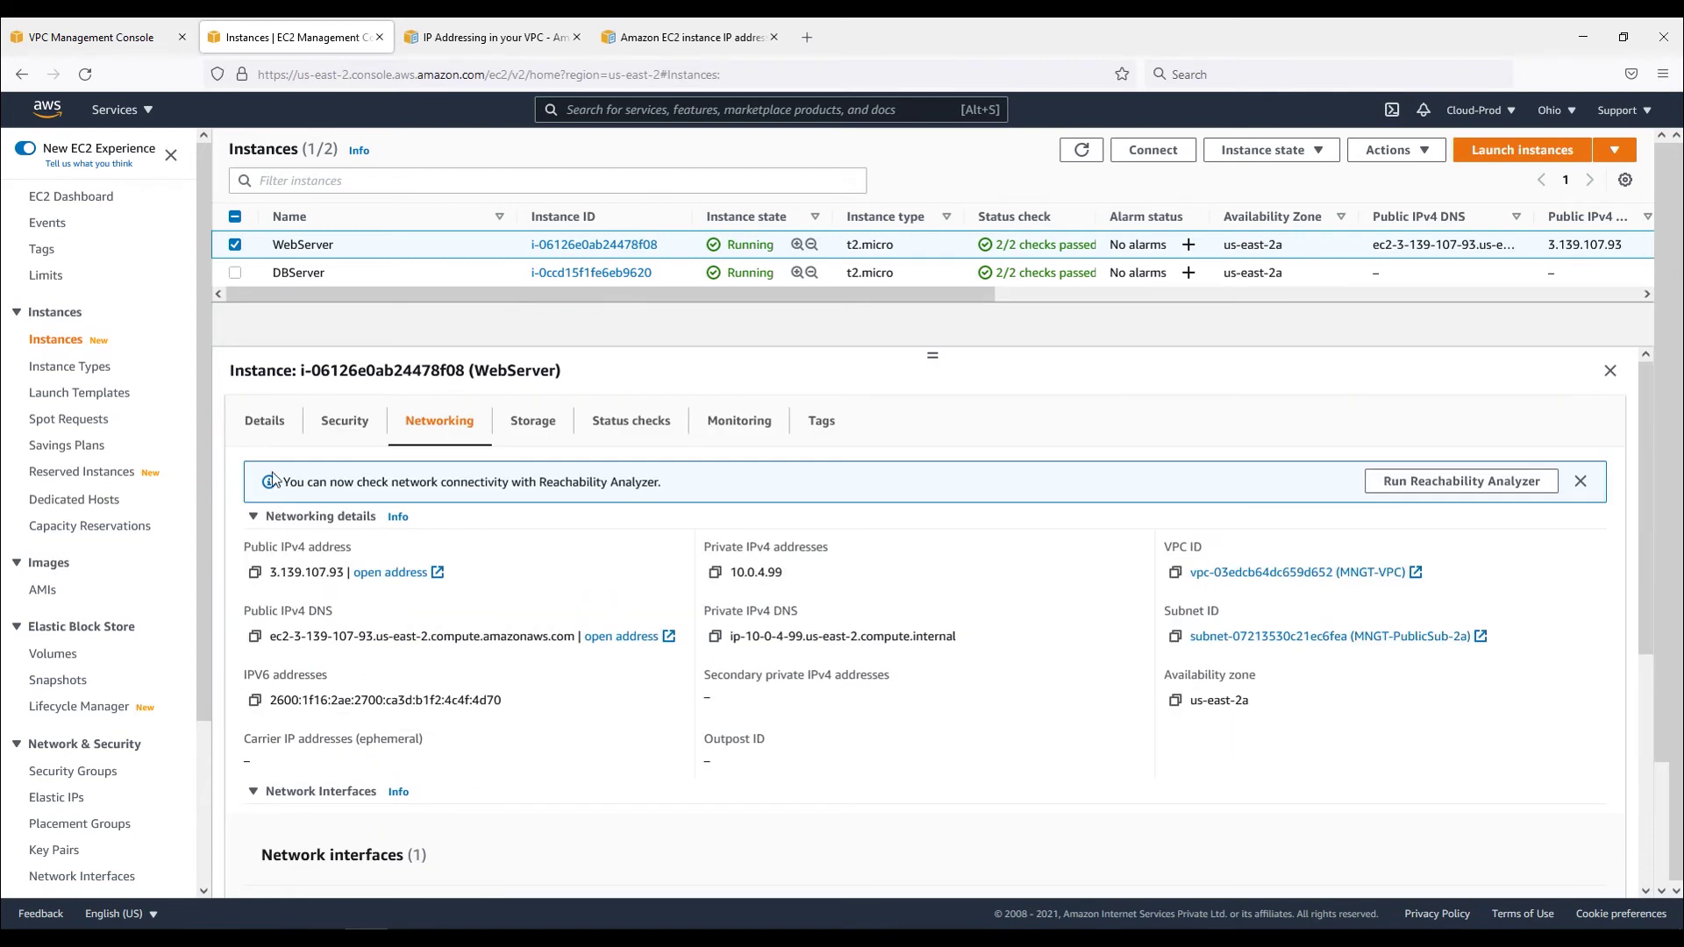
# Open IP address management for the DBServer instance and expand its eth0 primary network interface.
pyautogui.click(265, 422)
pyautogui.click(298, 271)
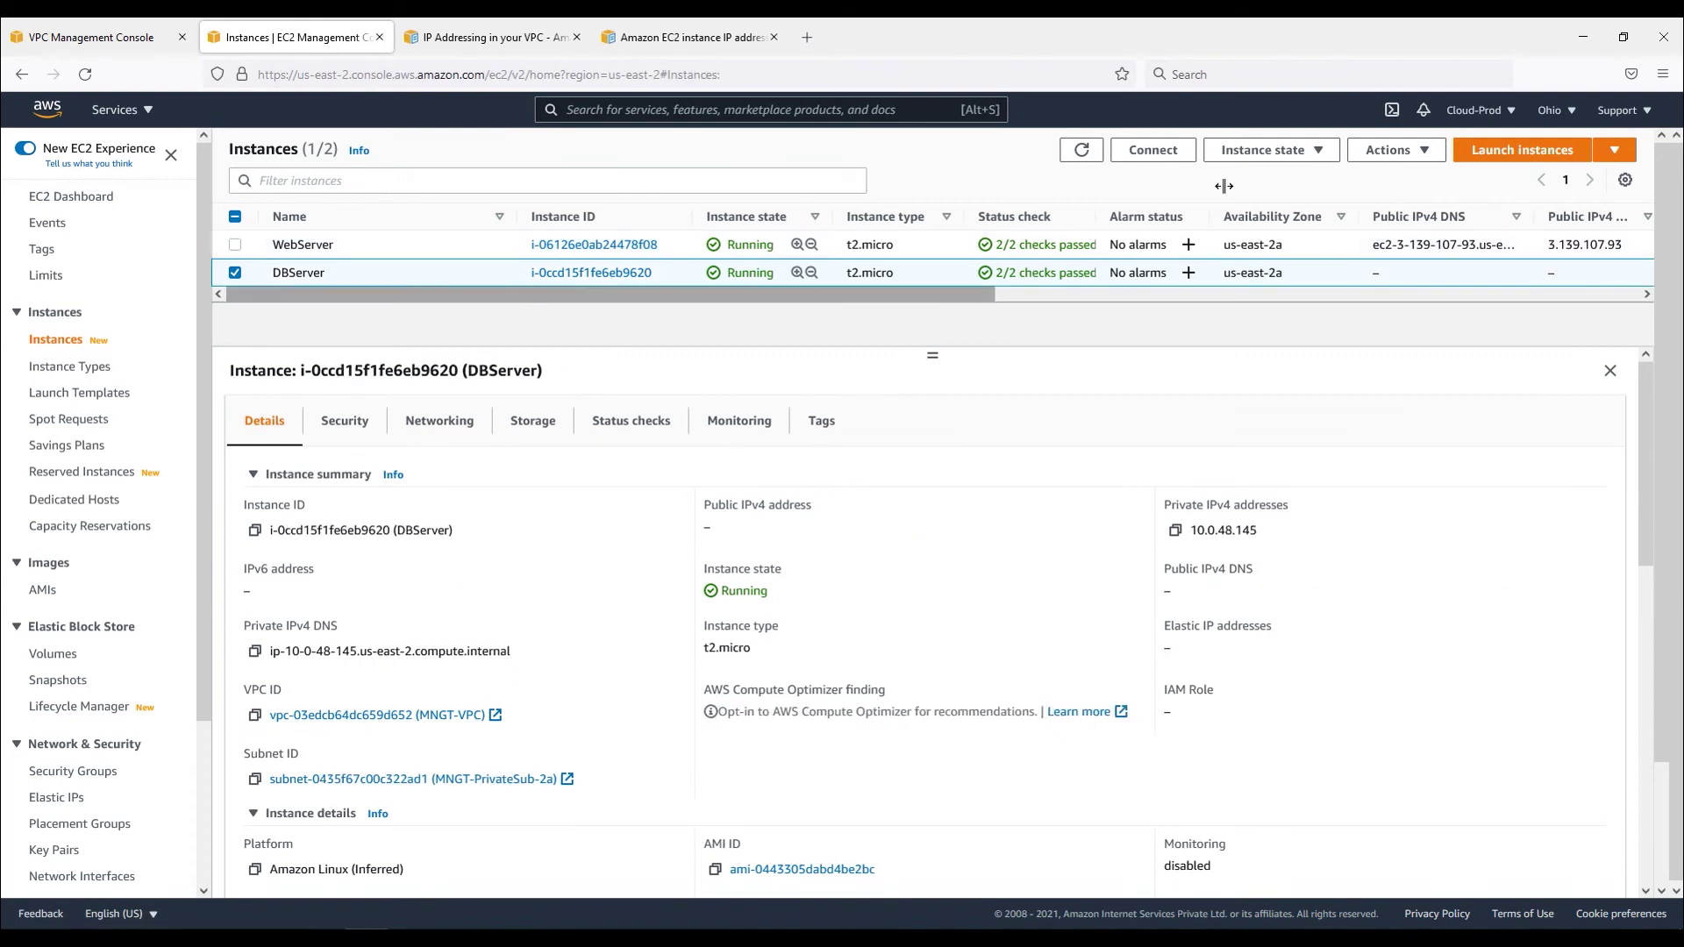
pyautogui.click(1421, 158)
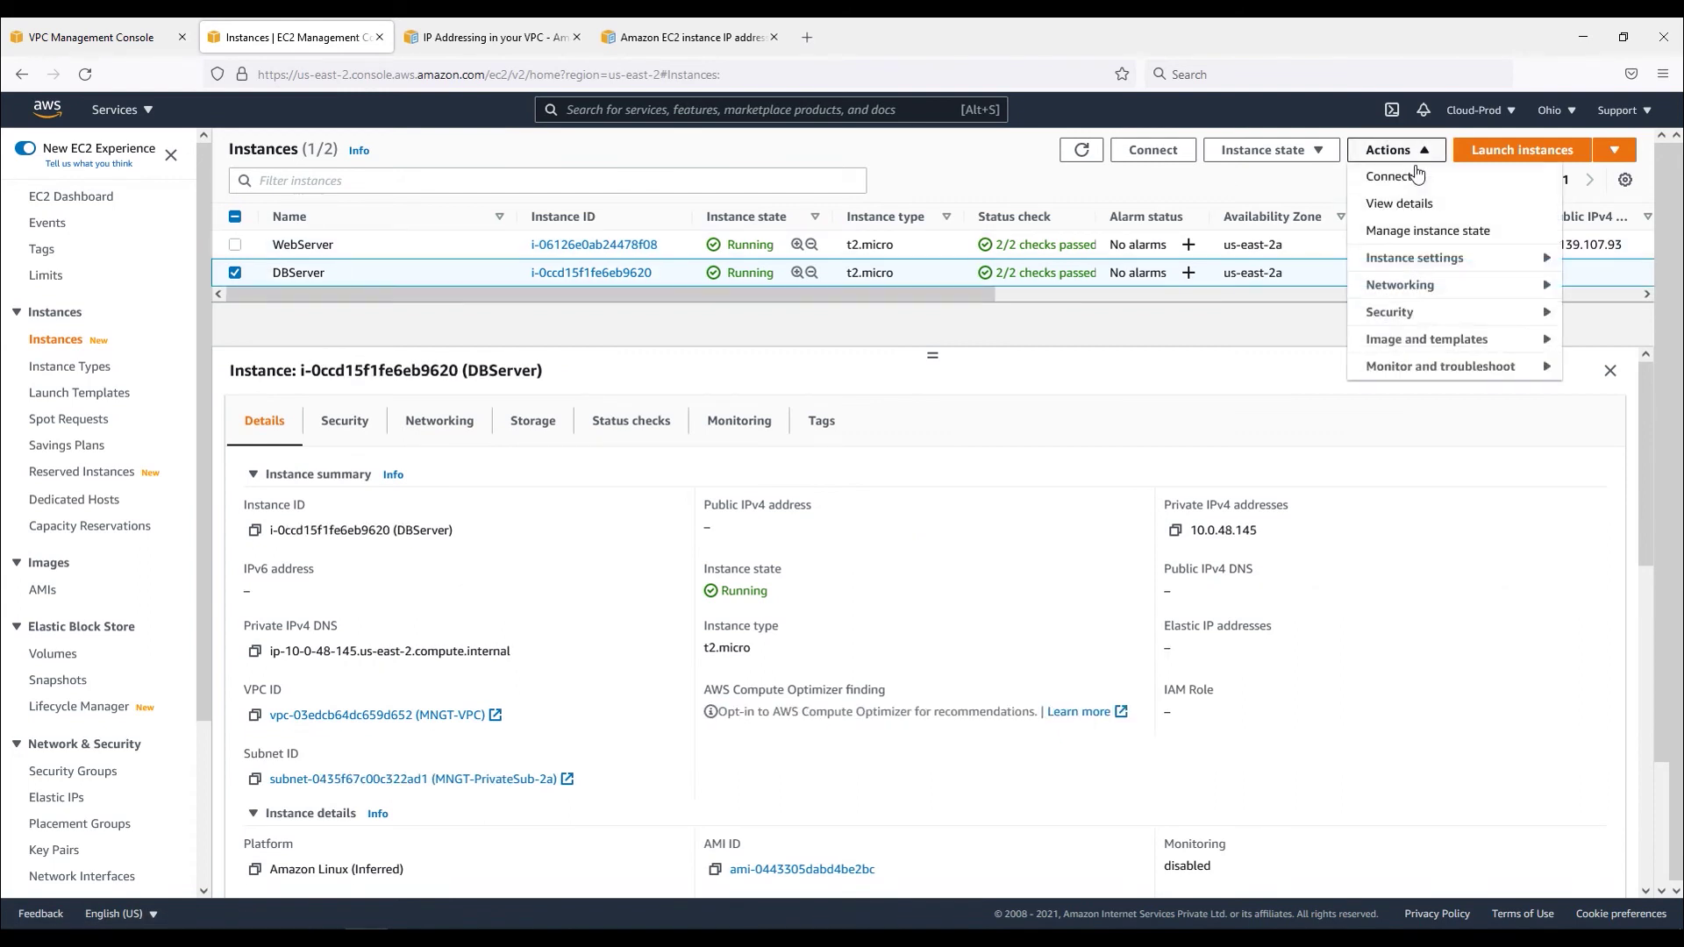
pyautogui.moveTo(1403, 285)
pyautogui.click(1215, 393)
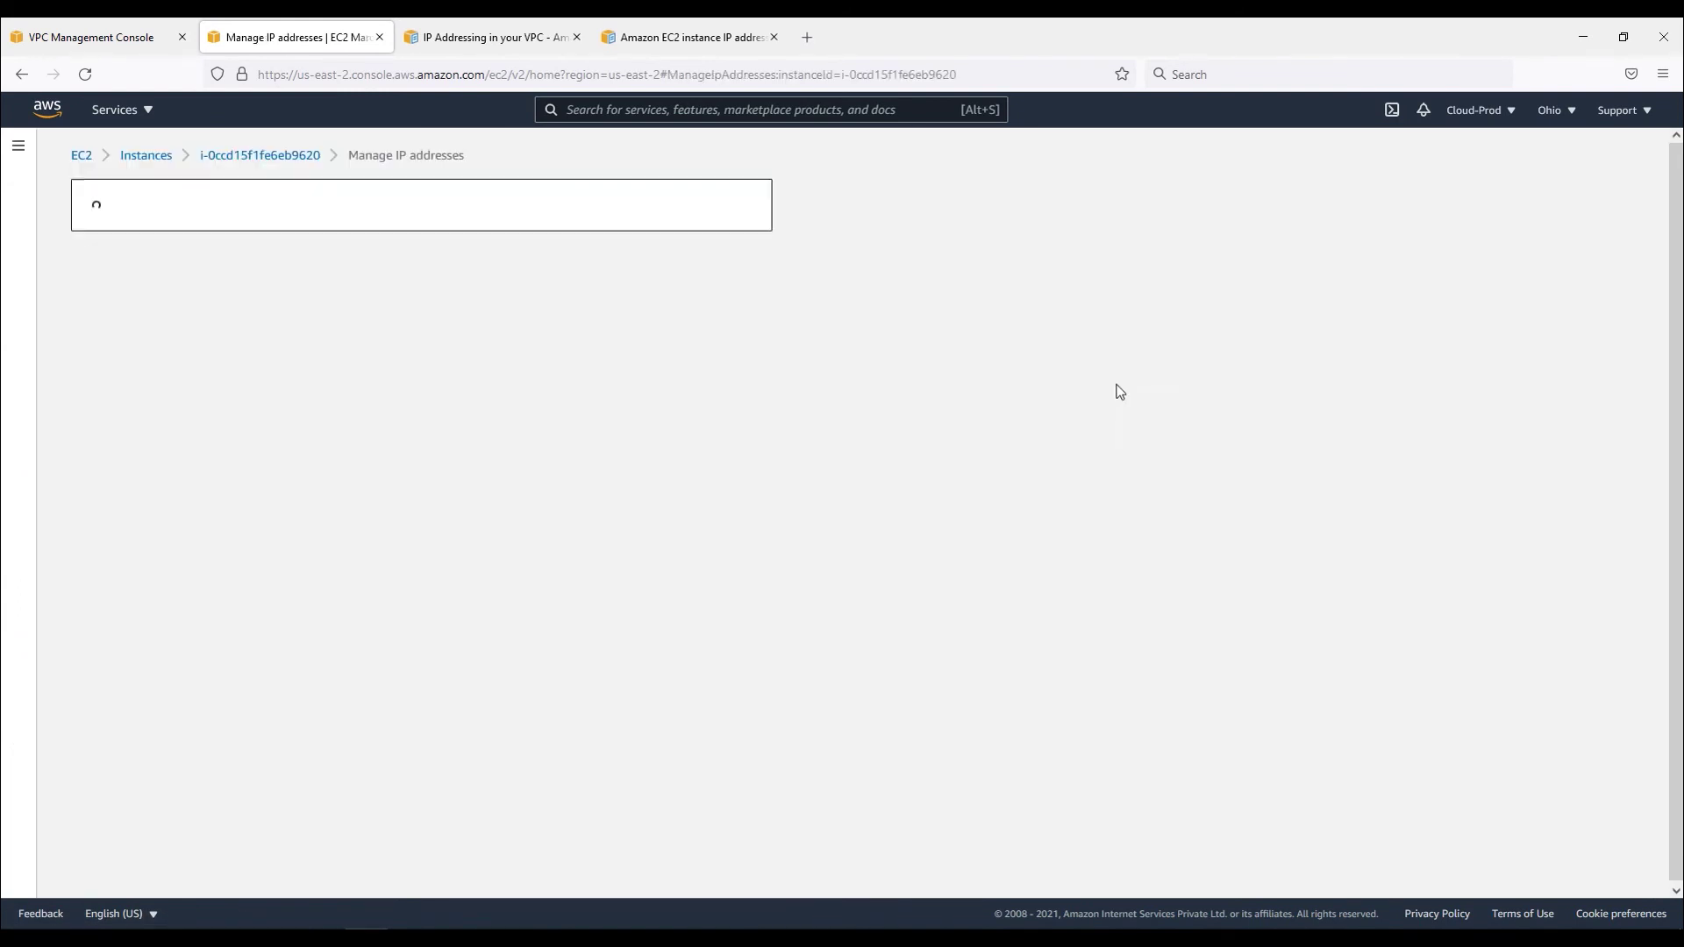
pyautogui.click(172, 372)
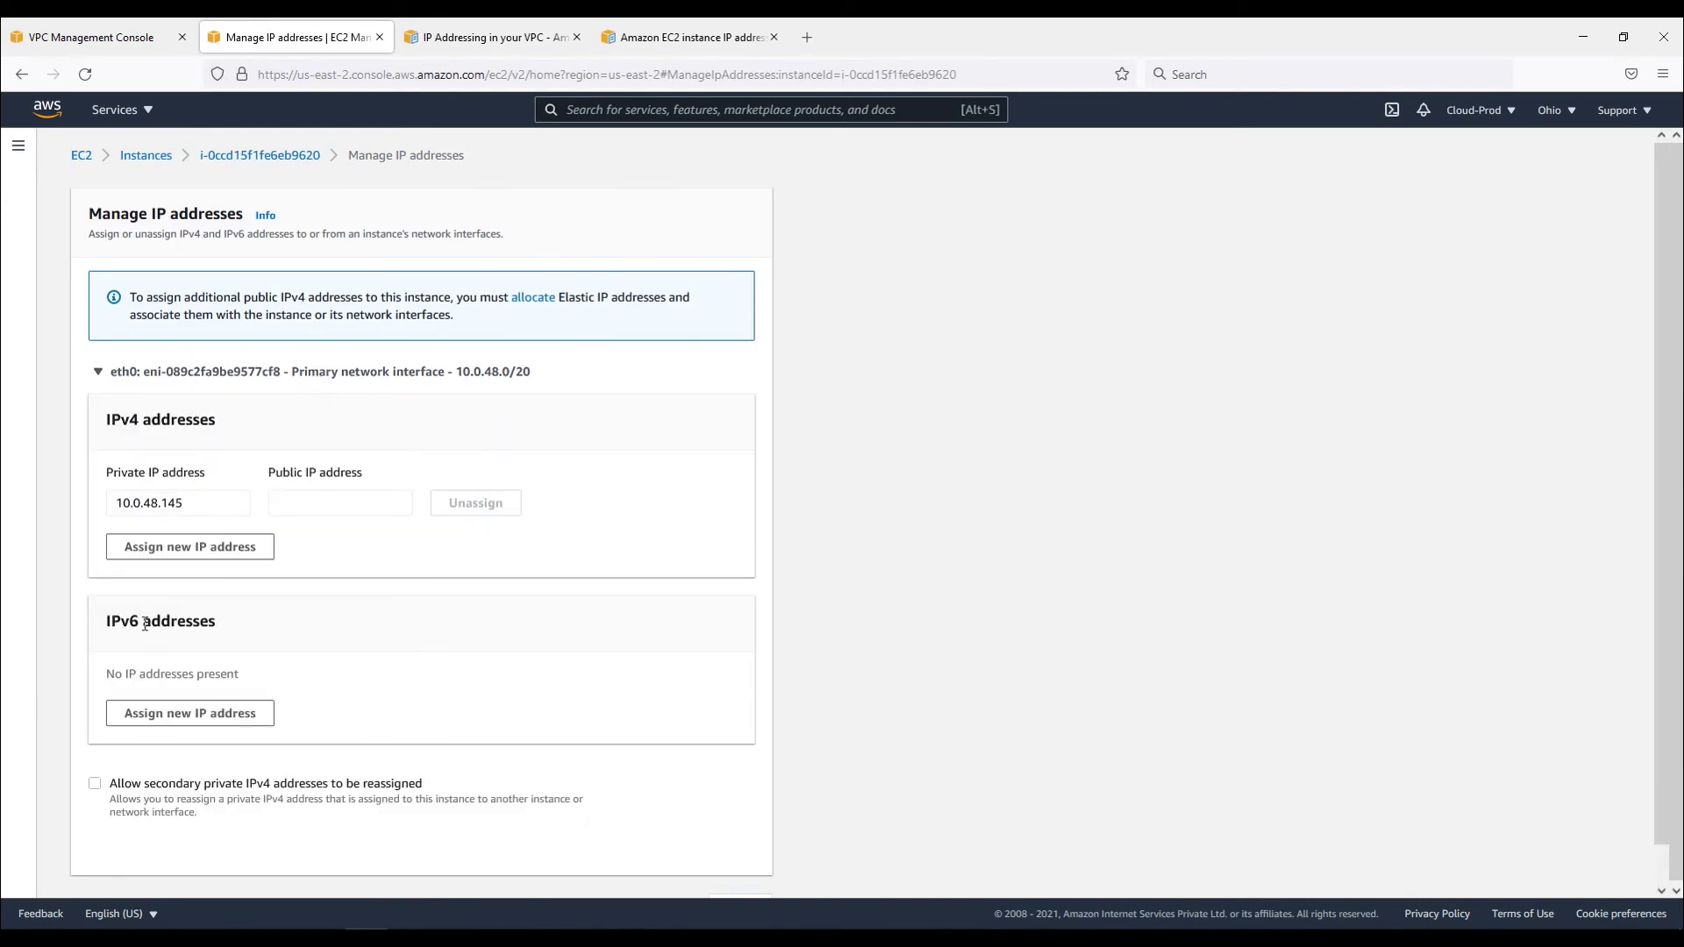
# Assign a new auto-assigned IPv6 address to DBServer's eth0 interface, then save and confirm the change.
pyautogui.click(259, 713)
pyautogui.scroll(-2, 756, 731)
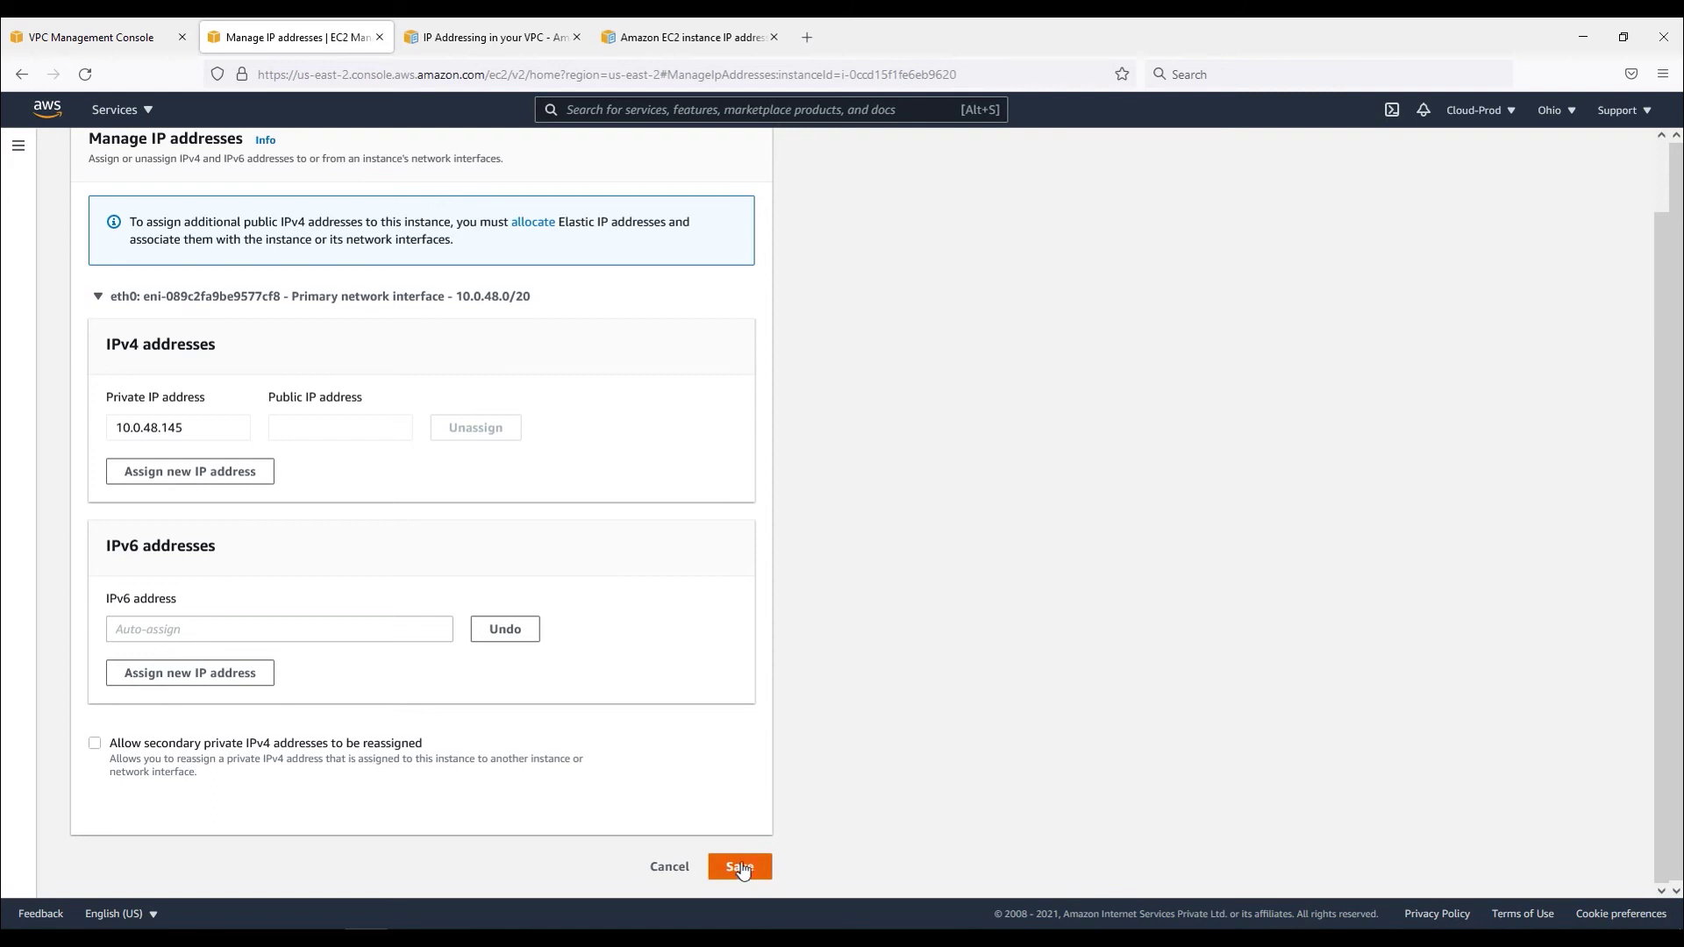
pyautogui.click(741, 868)
pyautogui.click(1071, 580)
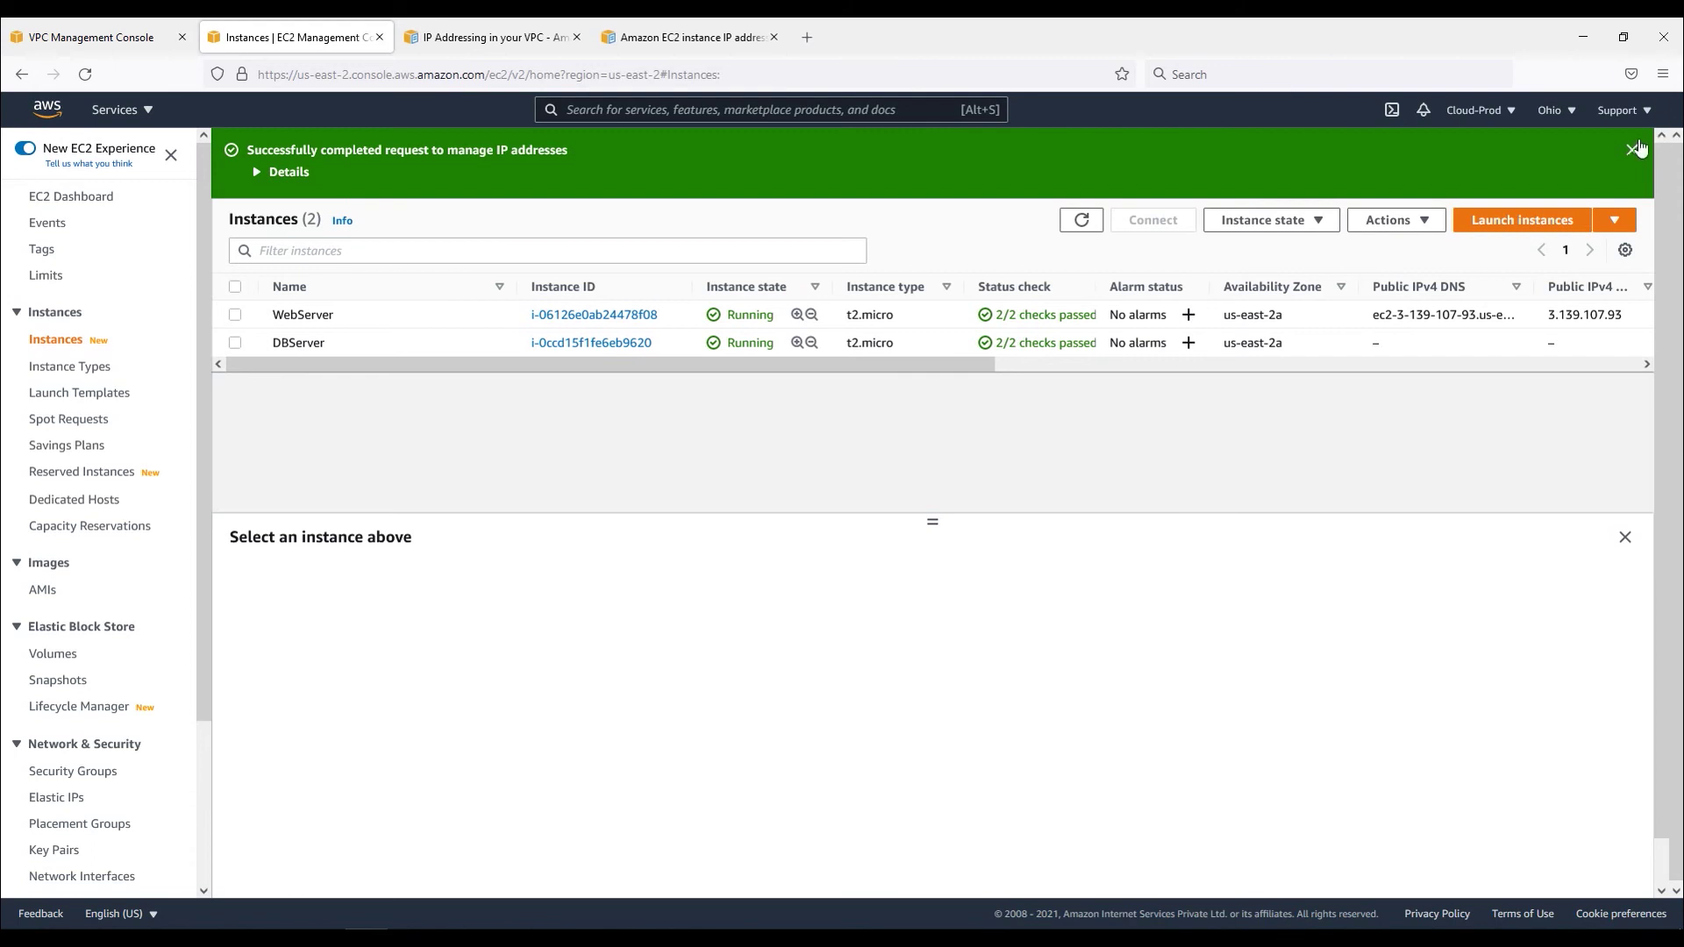
# Dismiss the notification, reselect DBServer and examine the network prefix and host portion of its IPv6 address.
pyautogui.click(1638, 151)
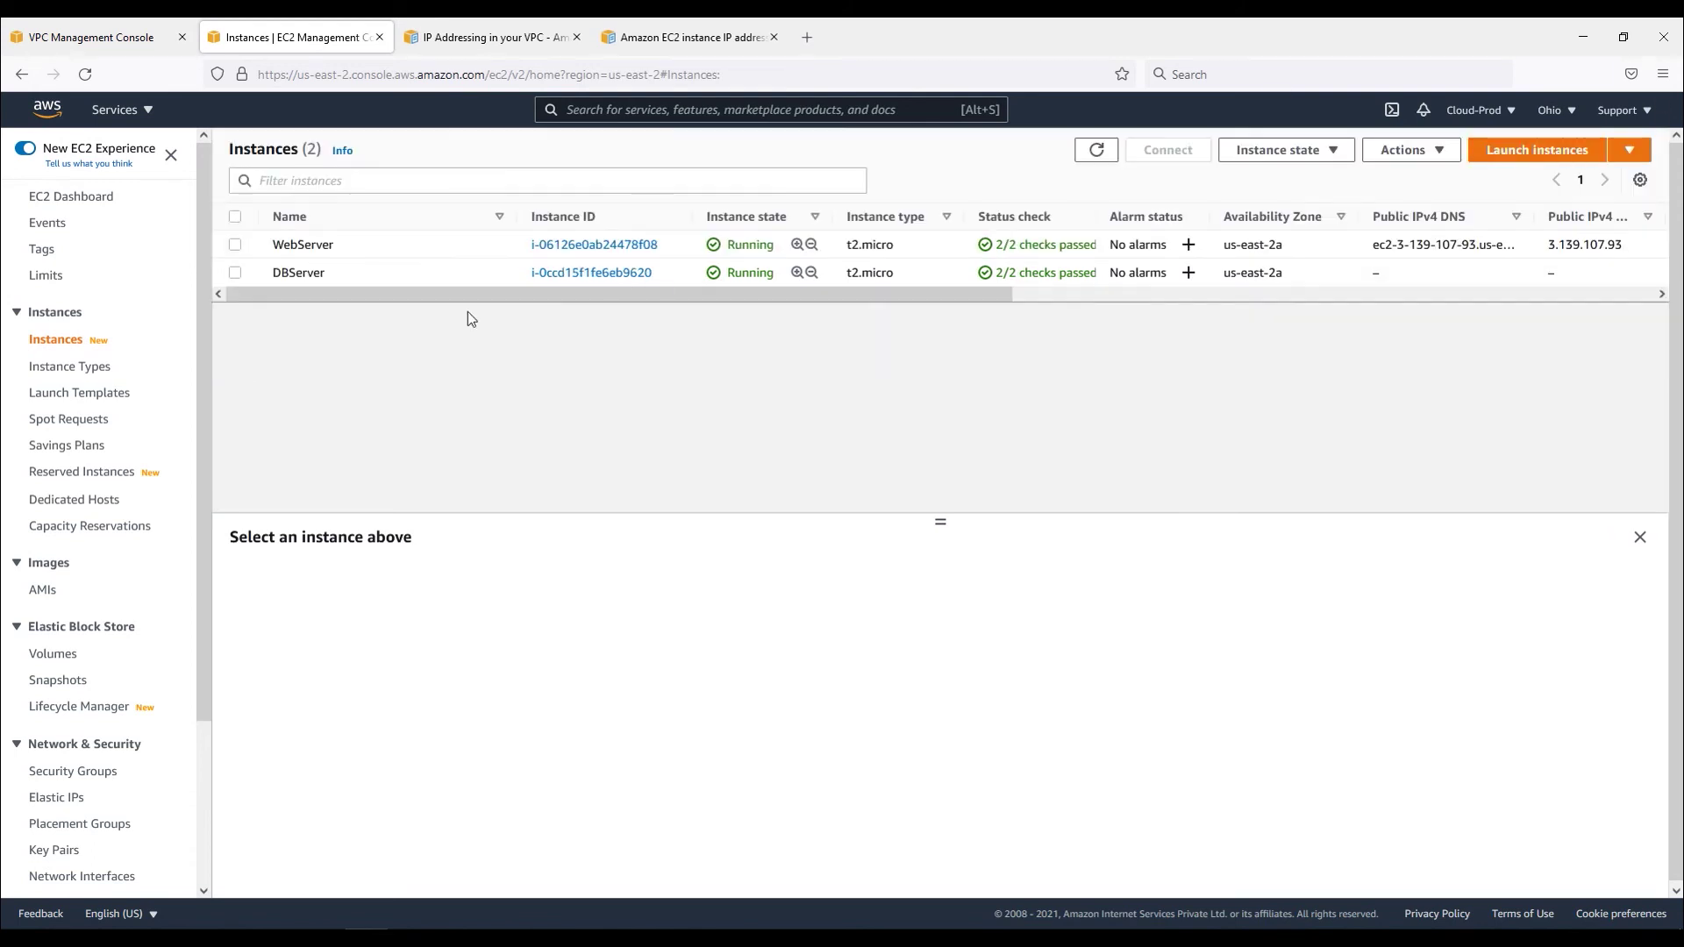
pyautogui.click(310, 273)
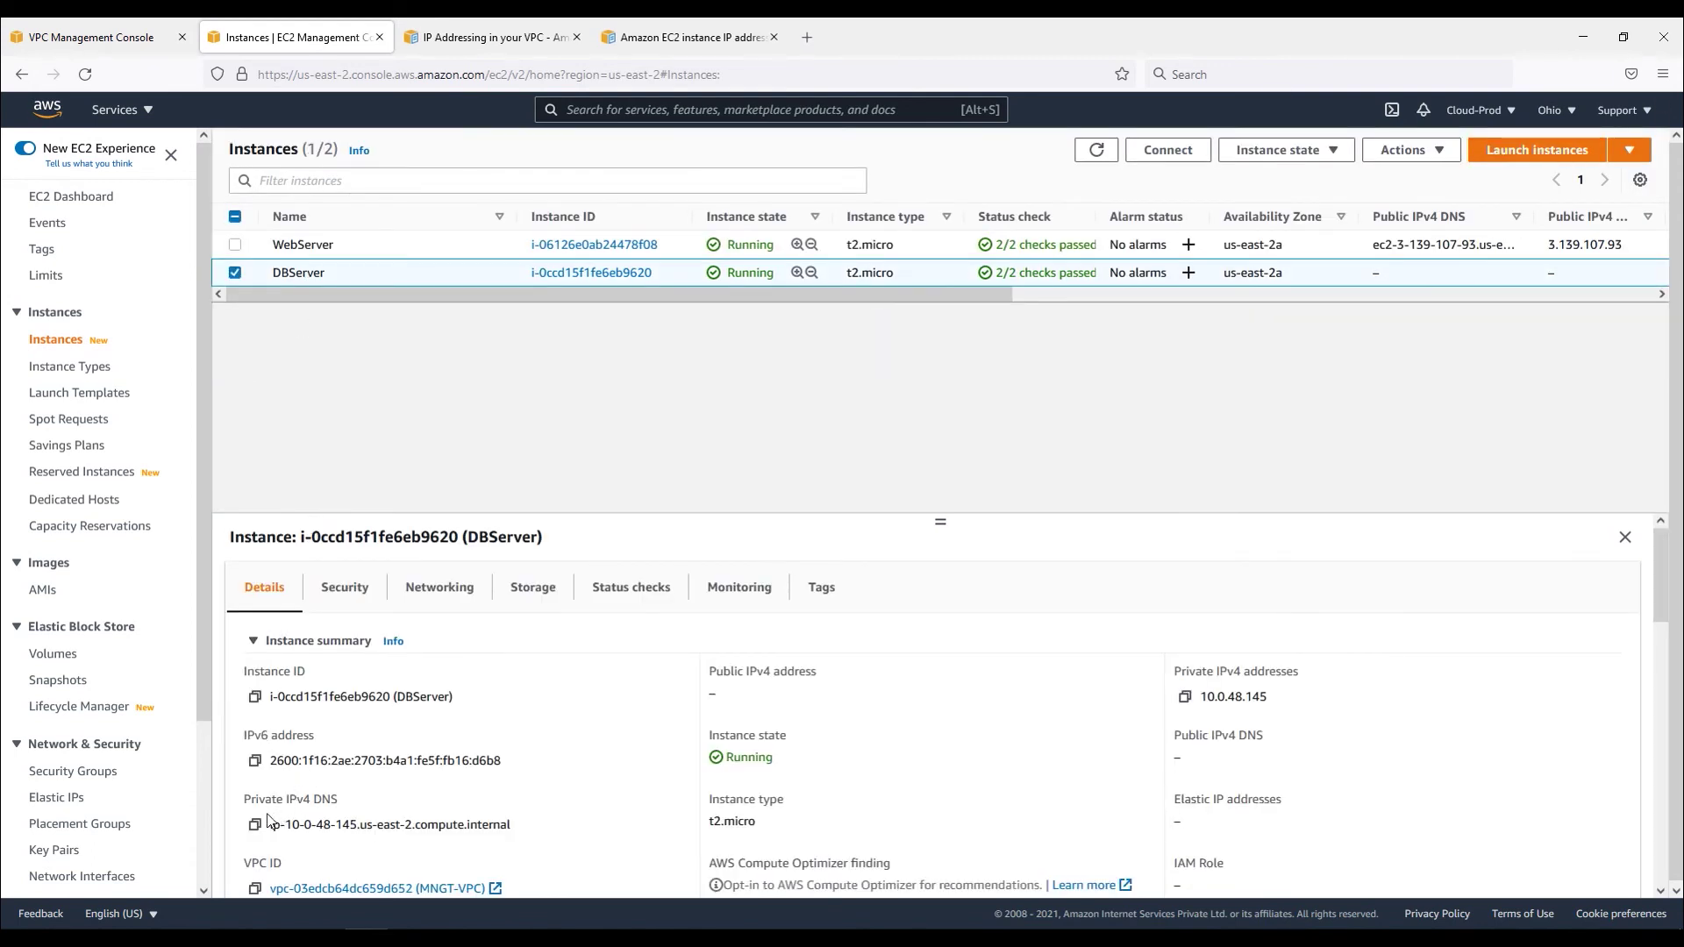
pyautogui.moveTo(521, 770); pyautogui.dragTo(268, 762)
pyautogui.click(479, 775)
pyautogui.moveTo(384, 760); pyautogui.dragTo(501, 762)
pyautogui.click(411, 779)
pyautogui.moveTo(382, 761); pyautogui.dragTo(270, 761)
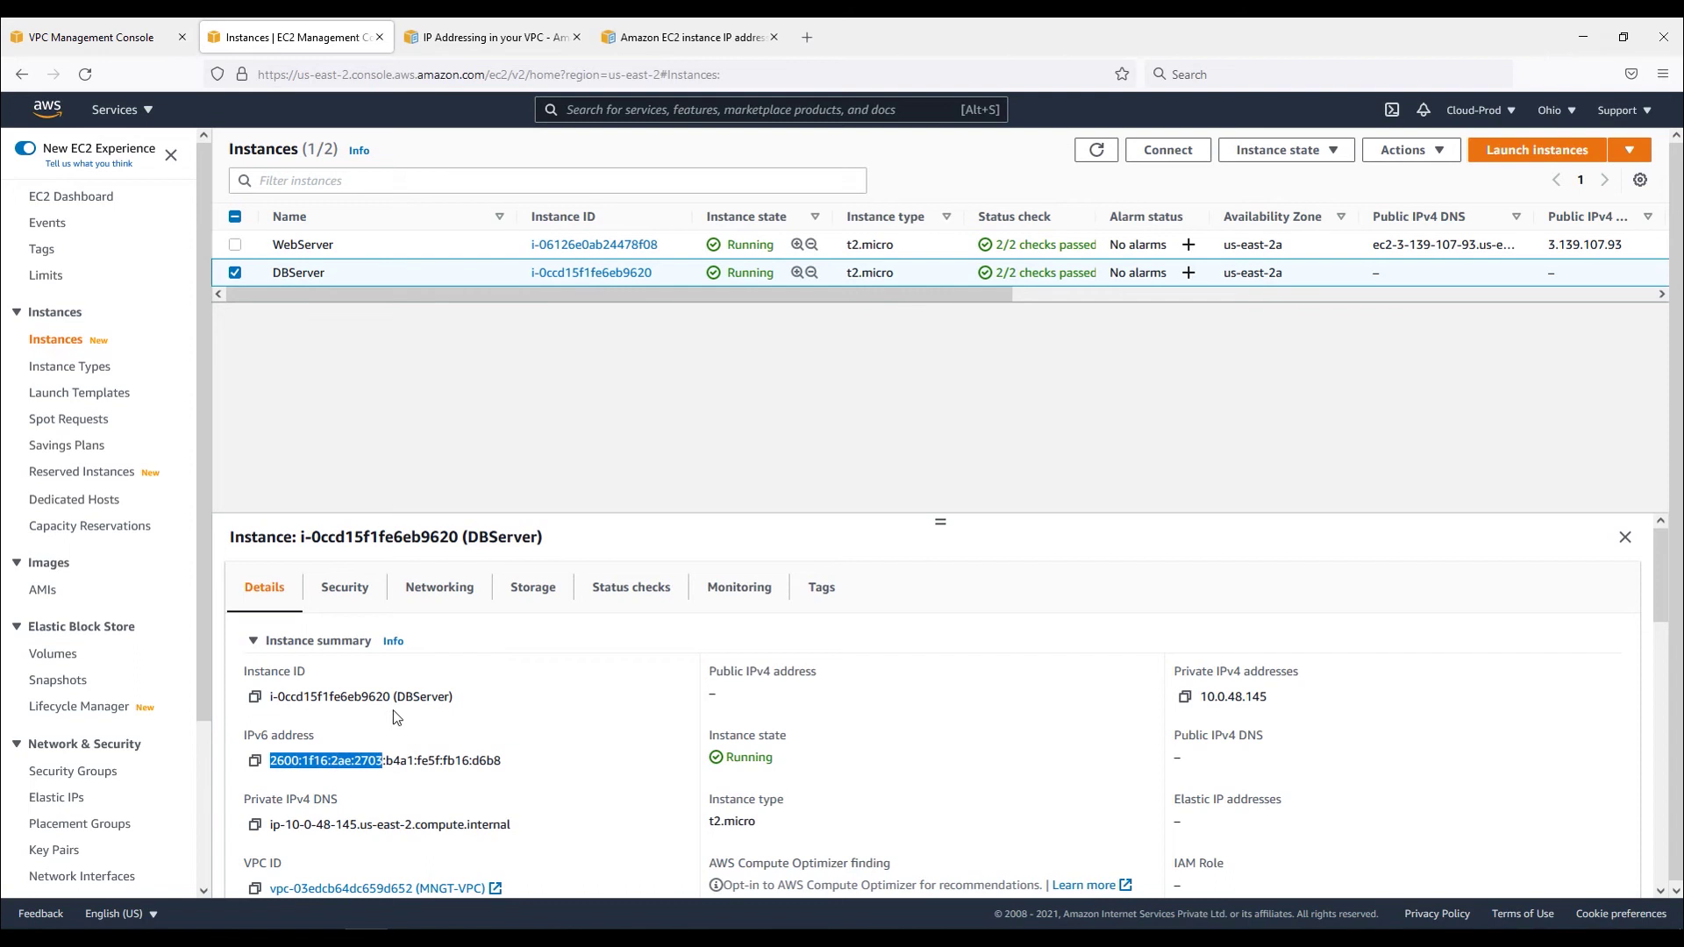
# Switch to the VPC console's subnets and check the IPv6 CIDR prefix of MNGT-PrivateSub-2a.
pyautogui.click(97, 42)
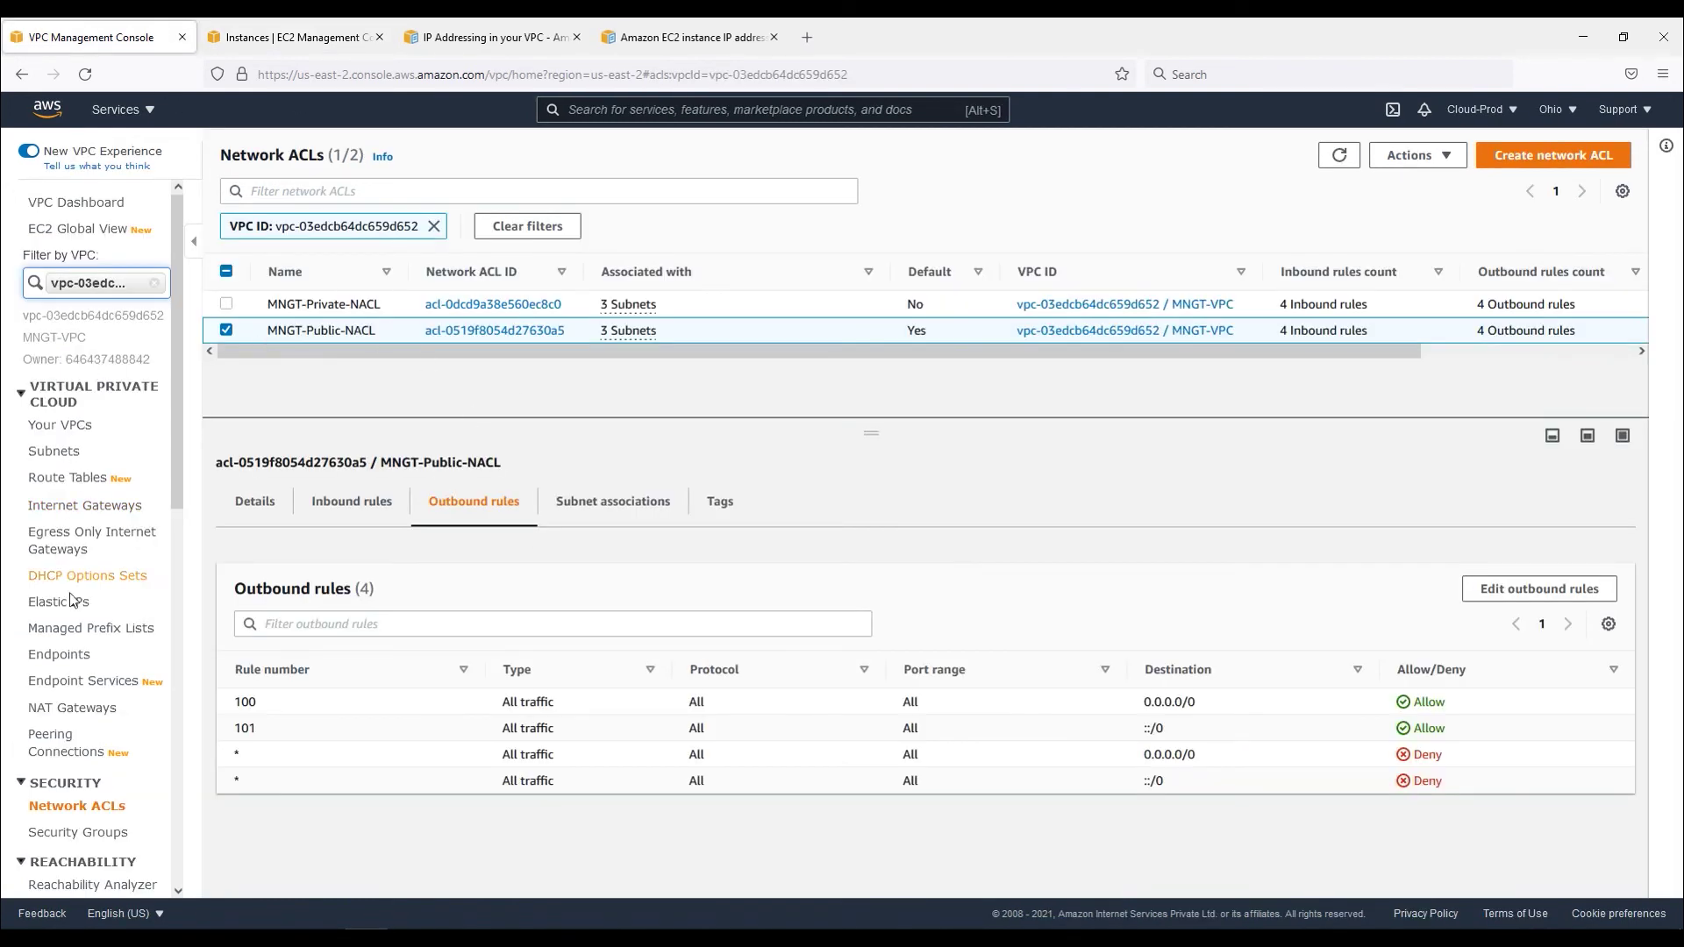
pyautogui.click(55, 451)
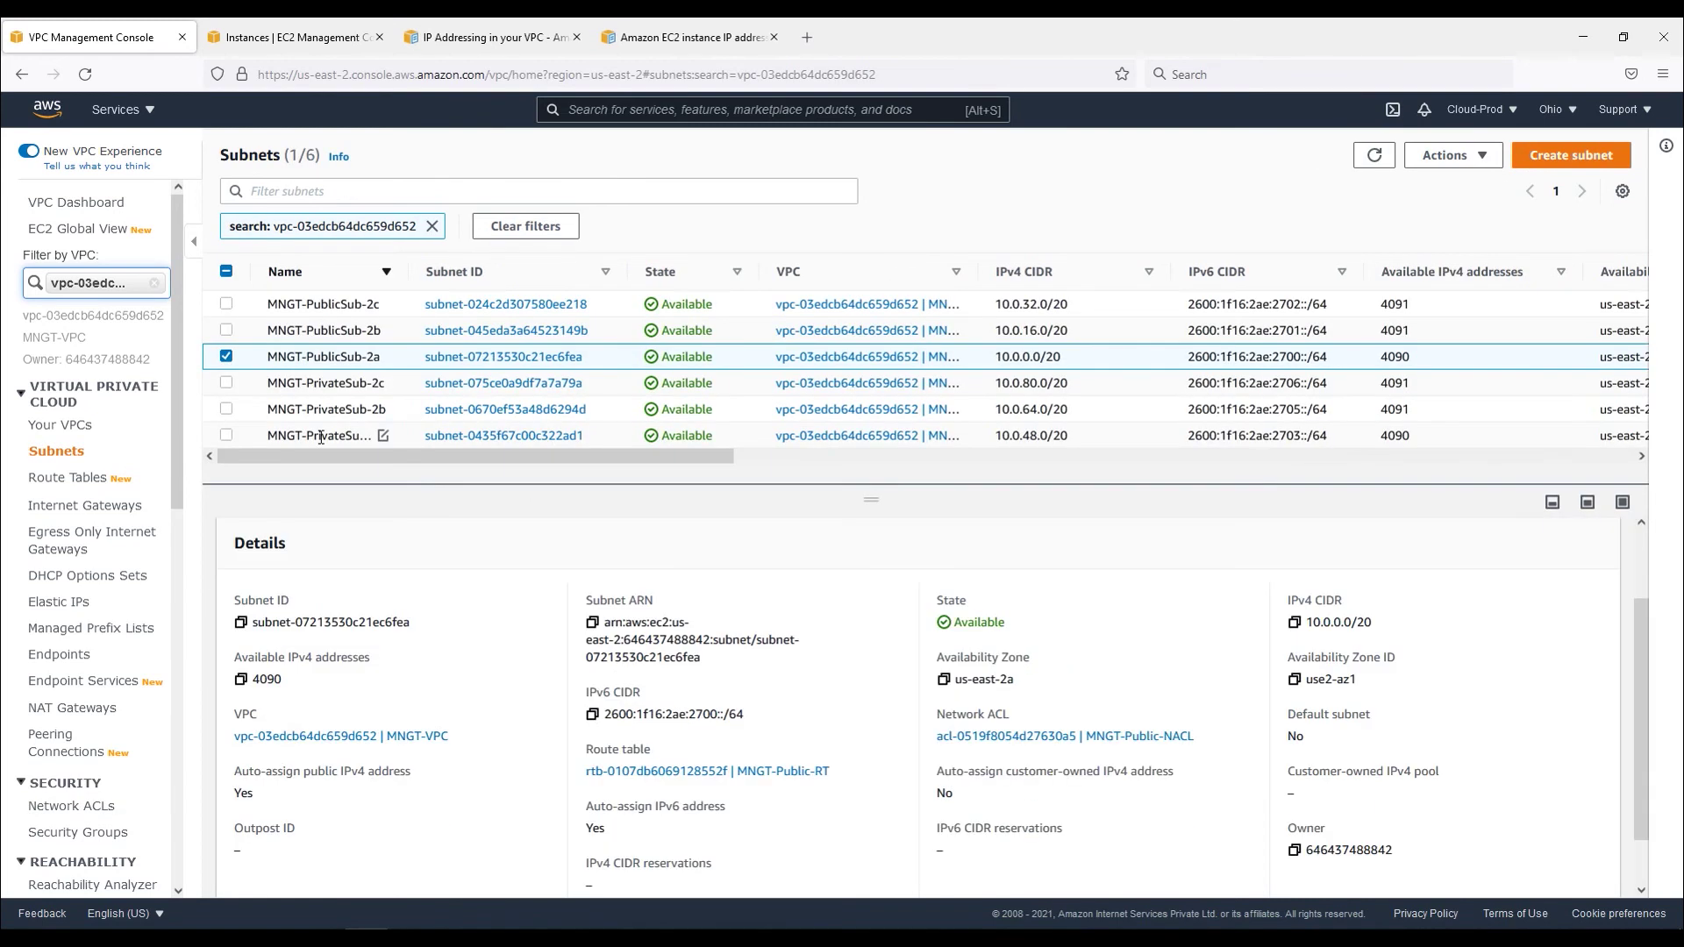
pyautogui.click(397, 446)
pyautogui.moveTo(409, 456); pyautogui.dragTo(531, 480)
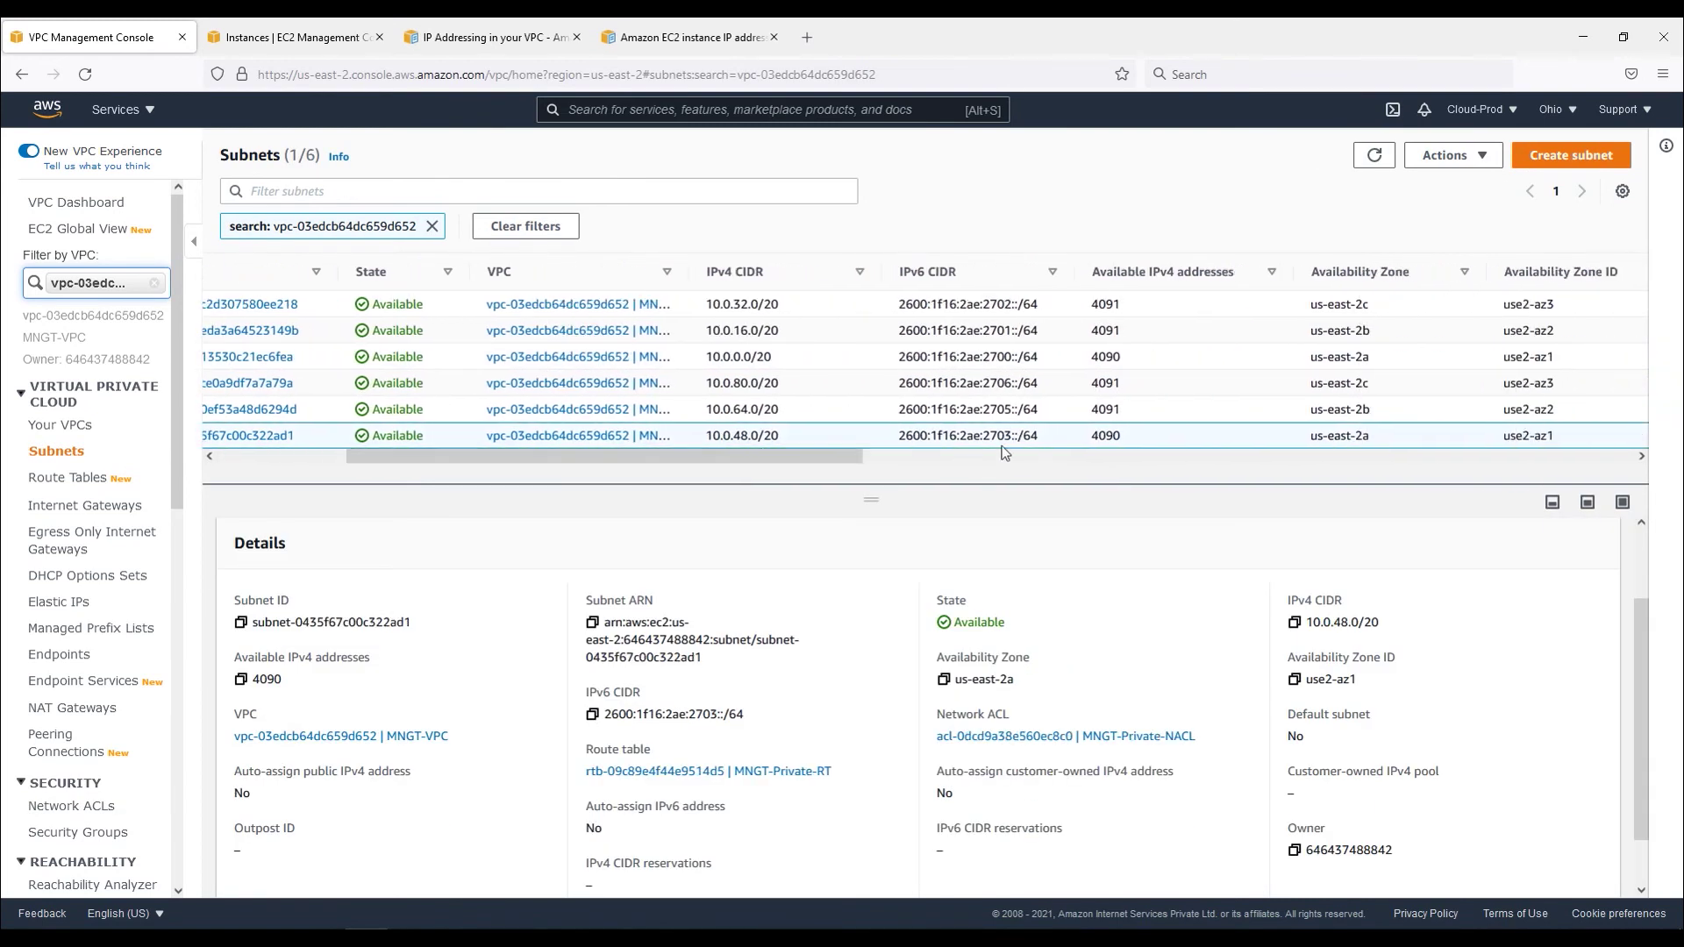
pyautogui.moveTo(1011, 433); pyautogui.dragTo(898, 438)
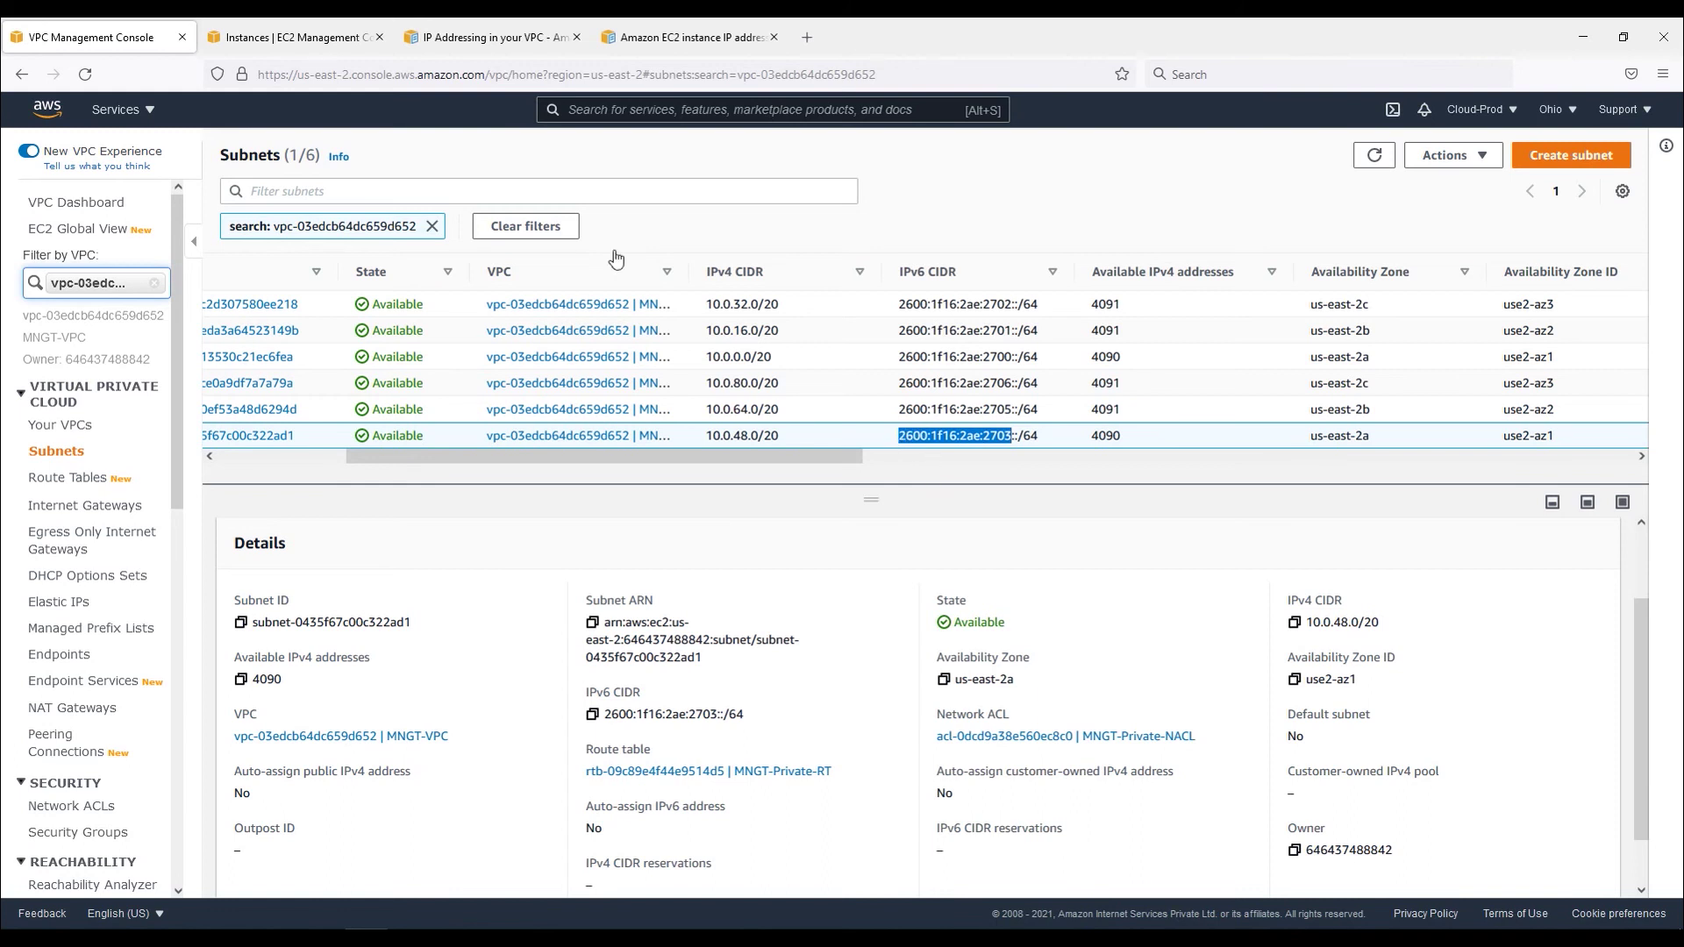
# Return to the EC2 instances and compare the IPv6 addresses of DBServer and WebServer.
pyautogui.click(332, 37)
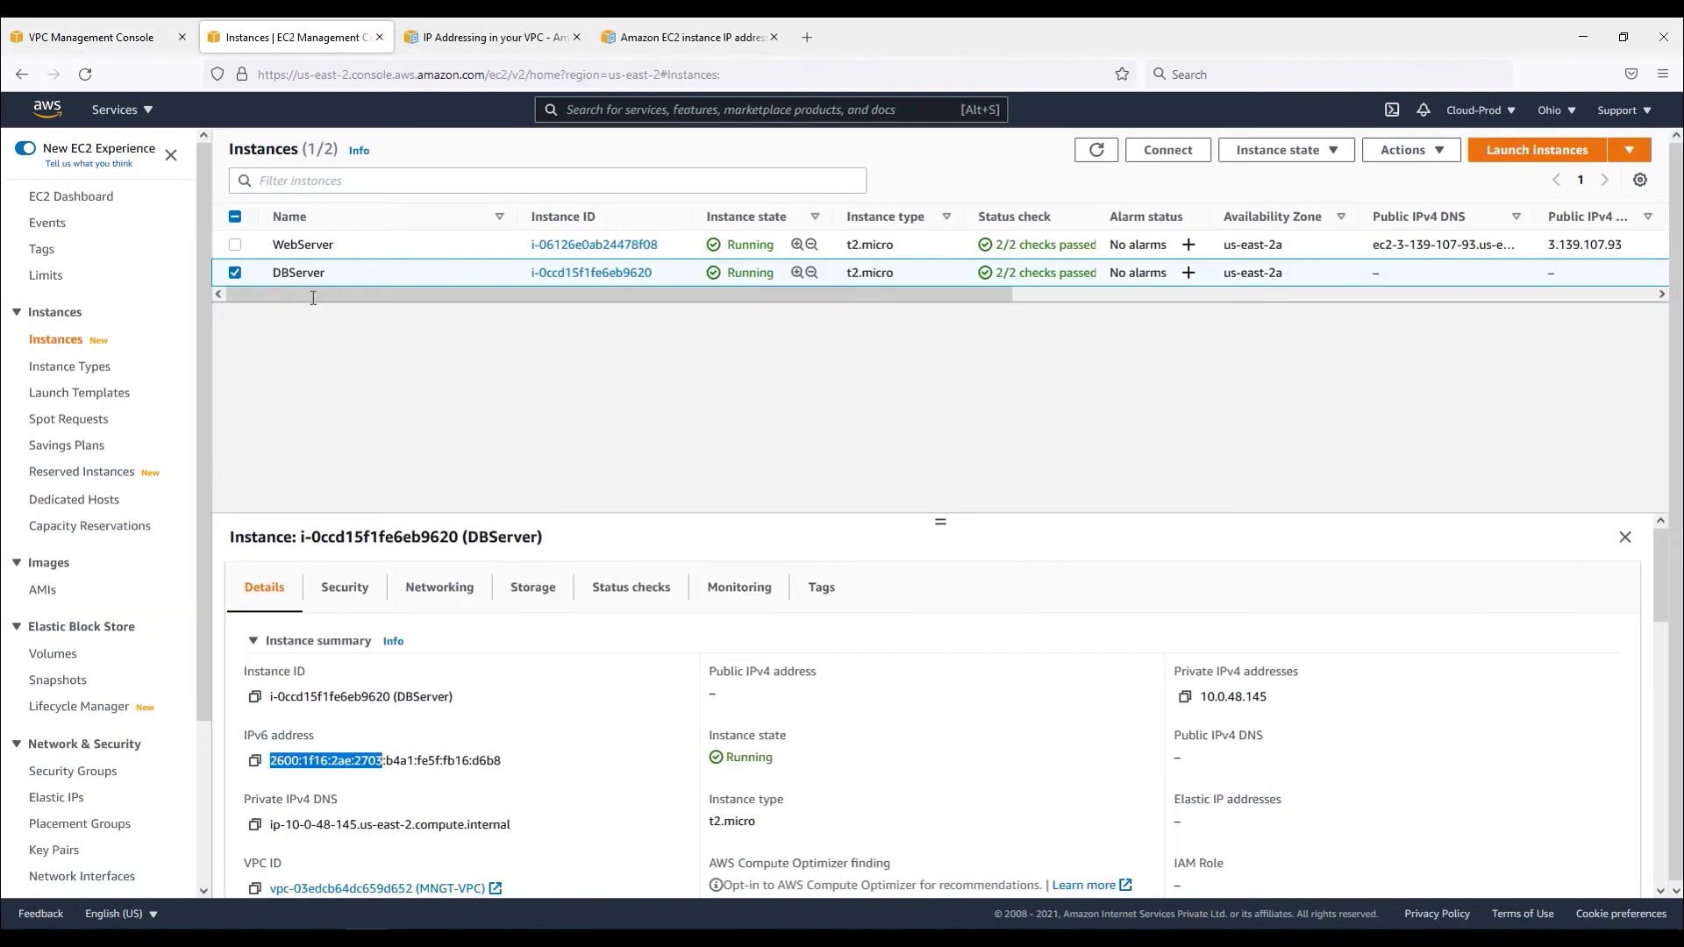
pyautogui.moveTo(386, 760); pyautogui.dragTo(502, 764)
pyautogui.click(562, 779)
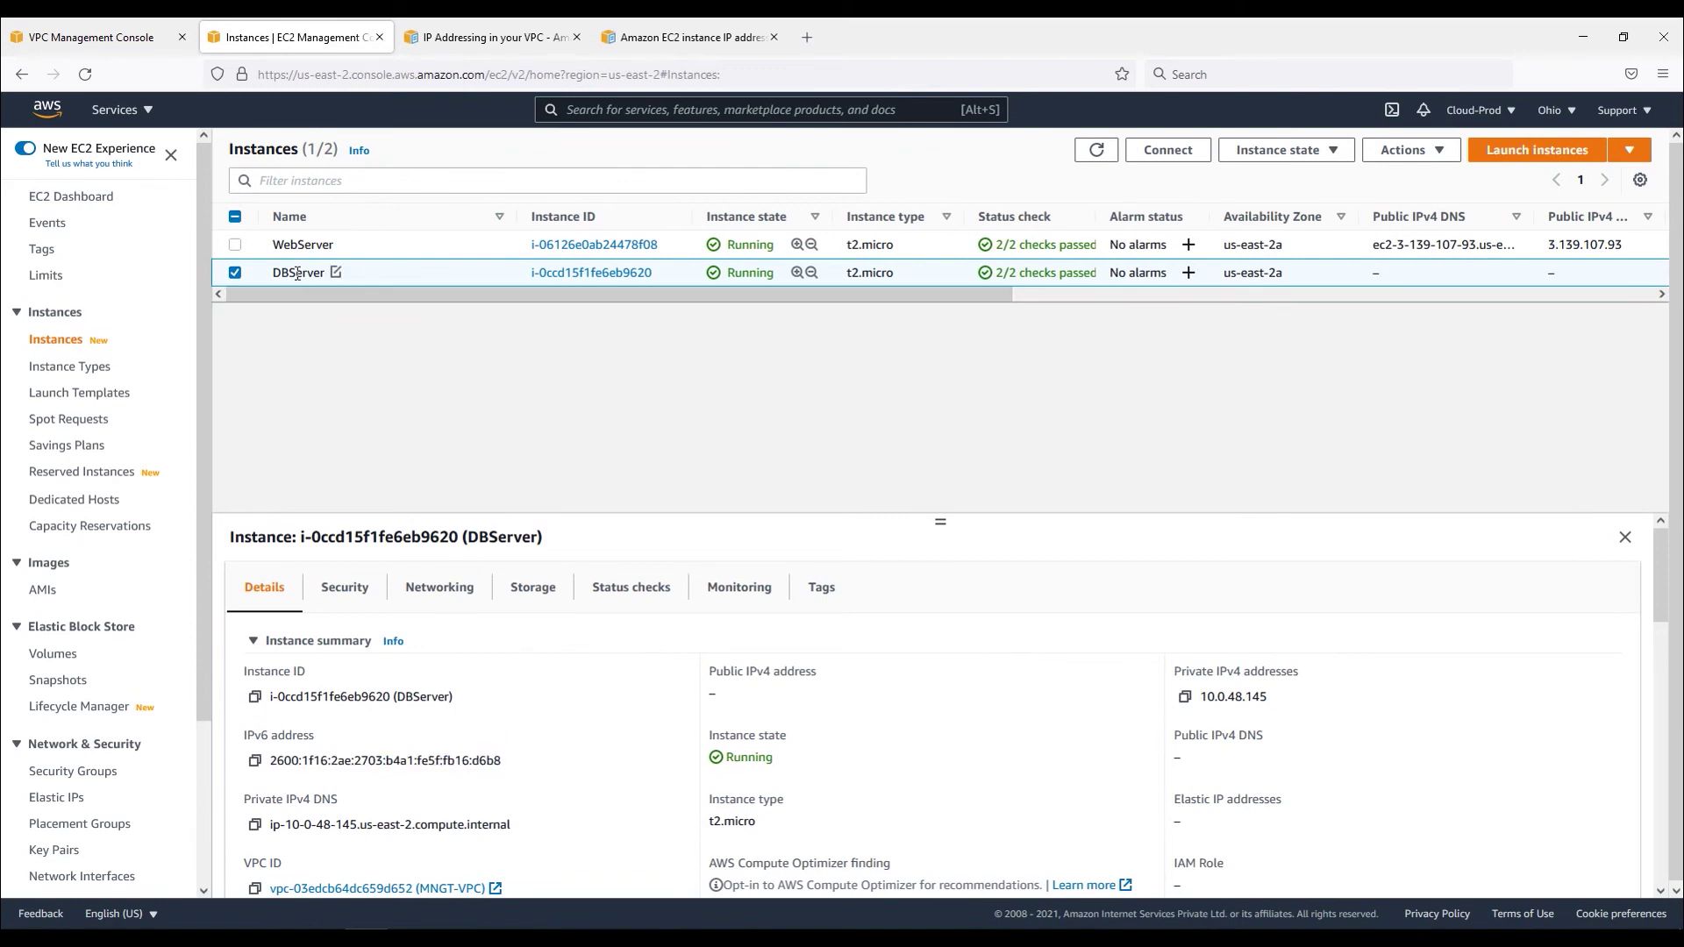
pyautogui.click(294, 246)
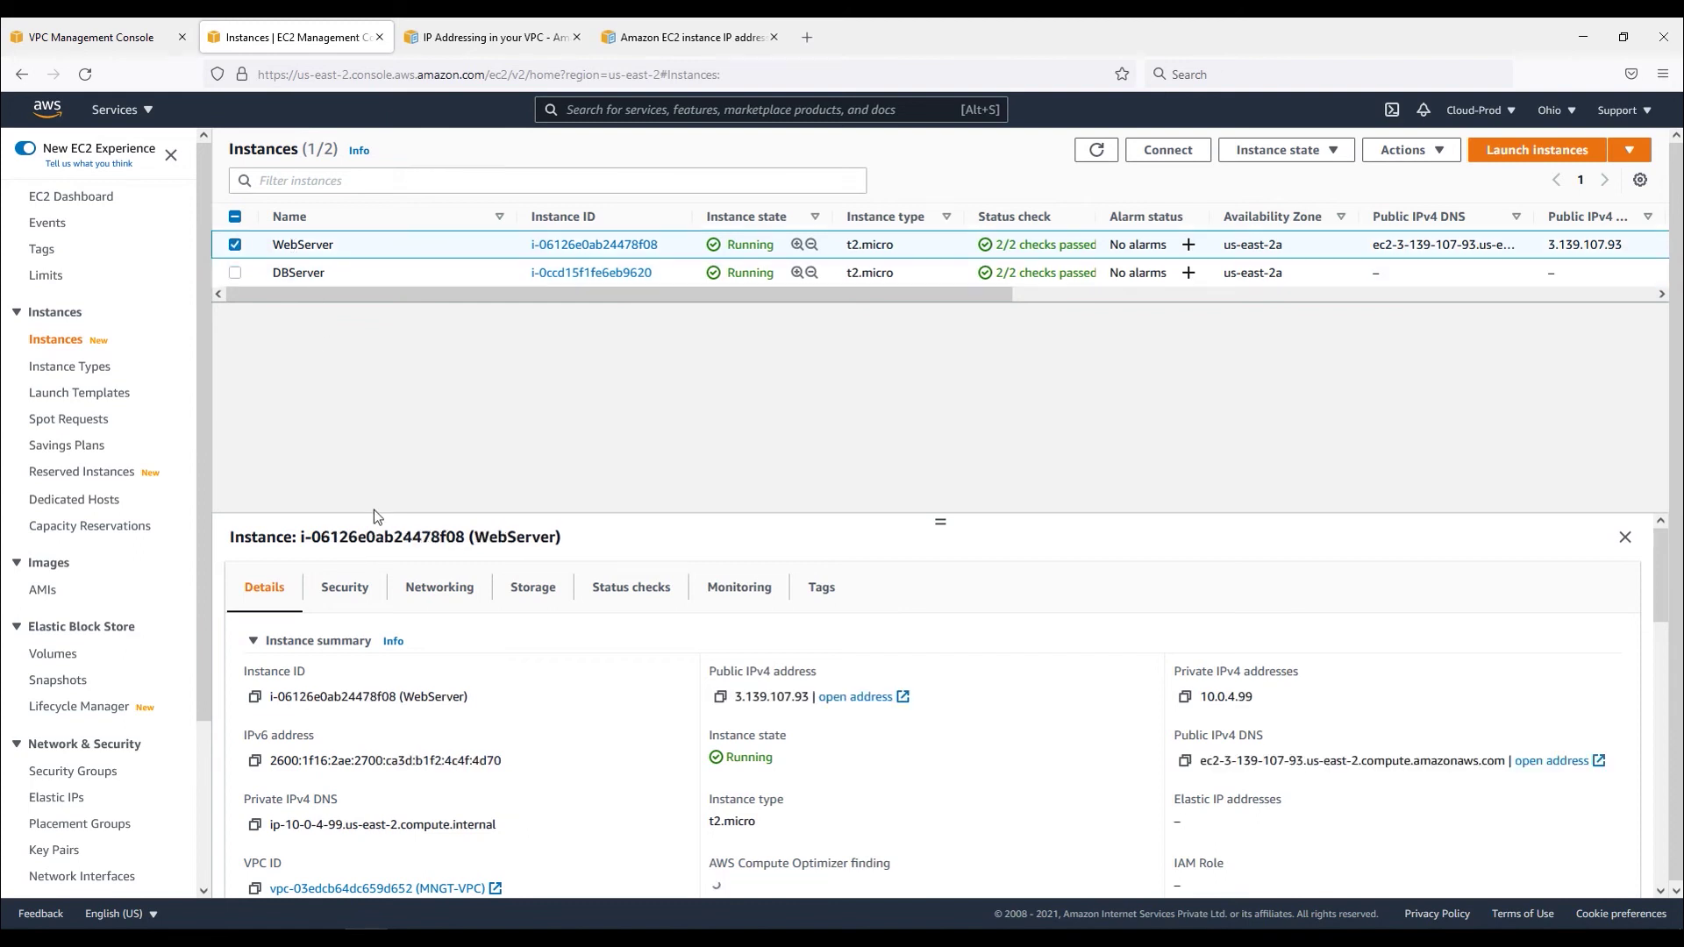
pyautogui.click(335, 271)
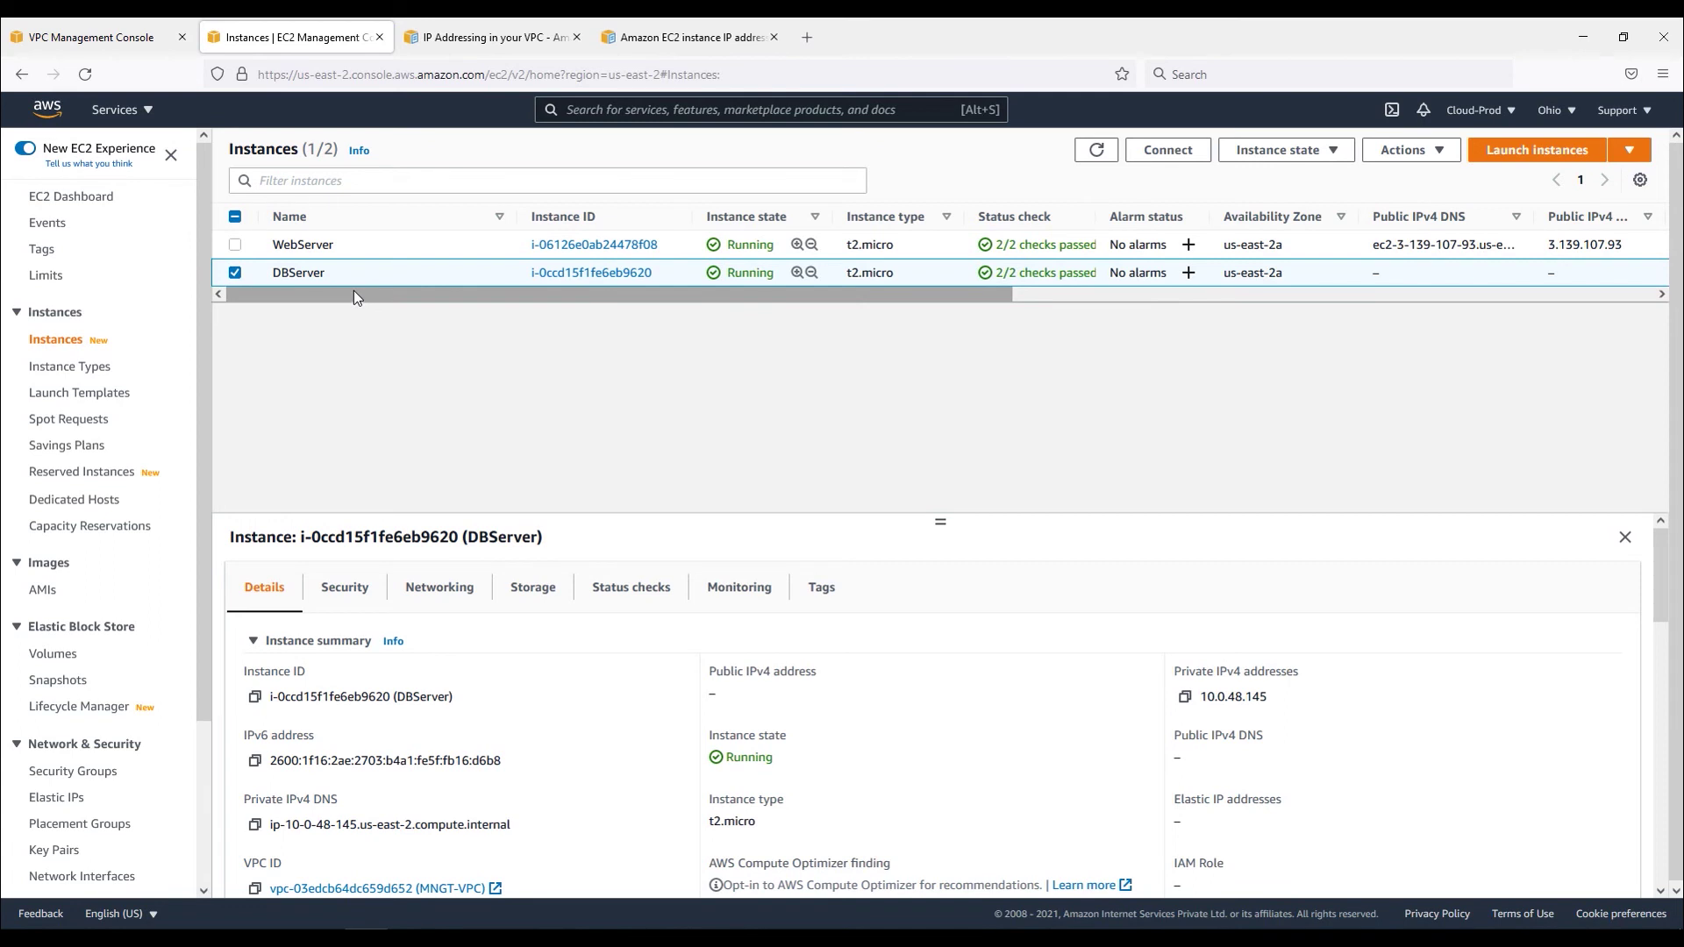
# Open the SSH client connection instructions for WebServer and copy the example SSH command.
pyautogui.click(323, 245)
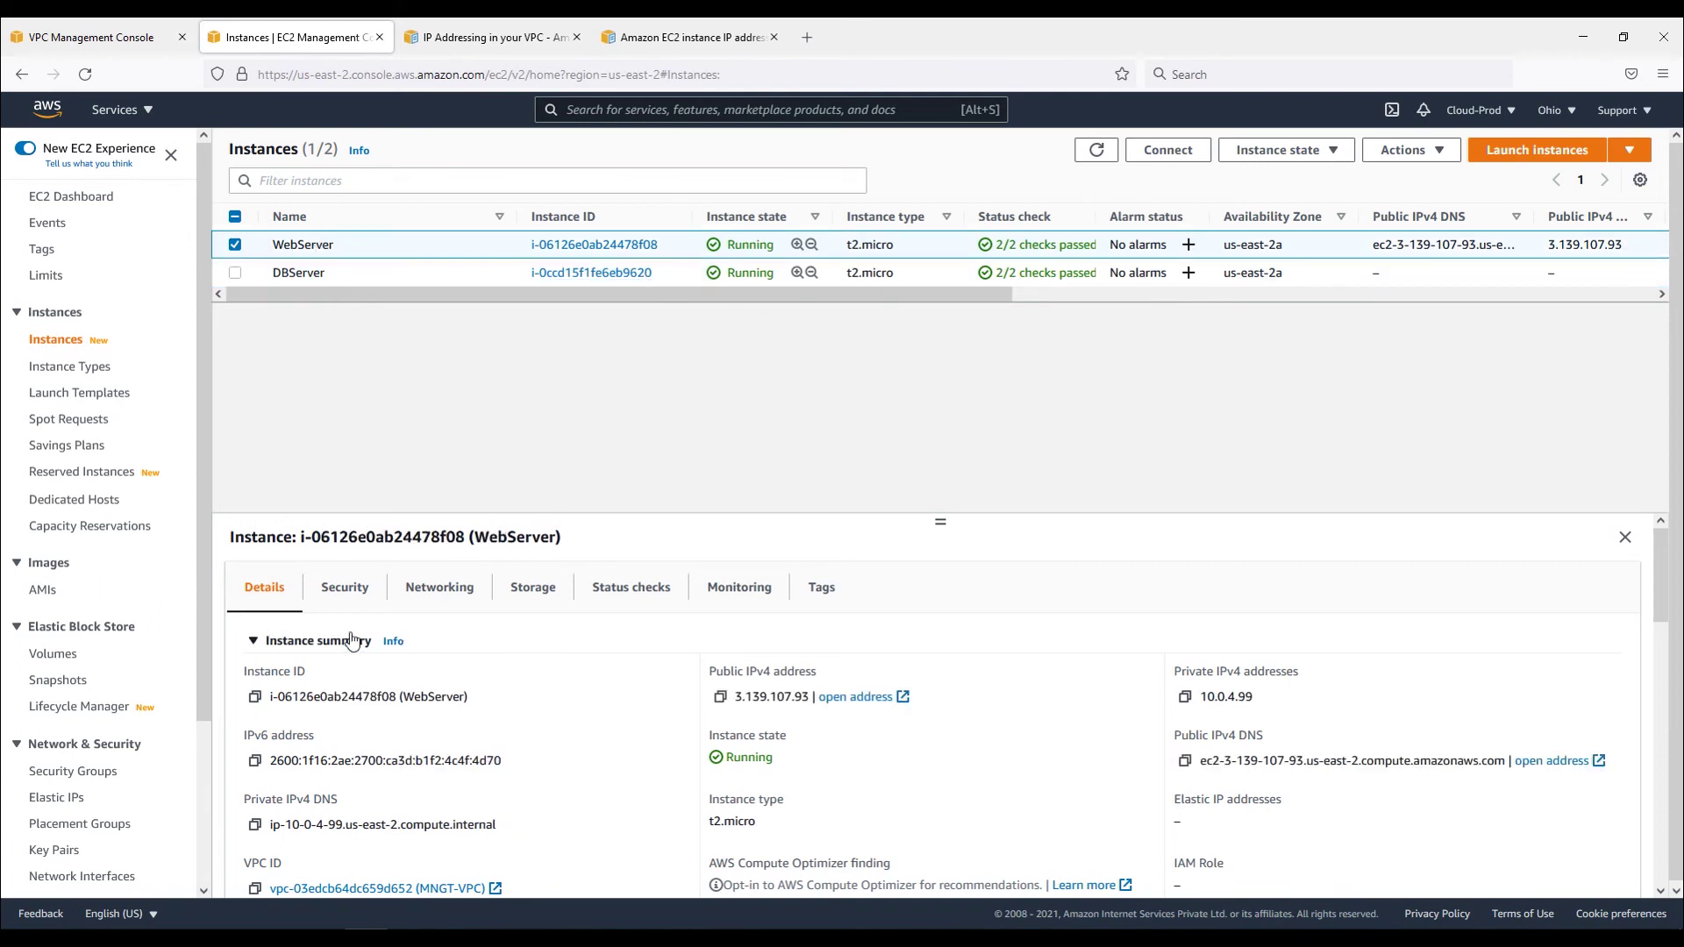
pyautogui.rightClick(418, 244)
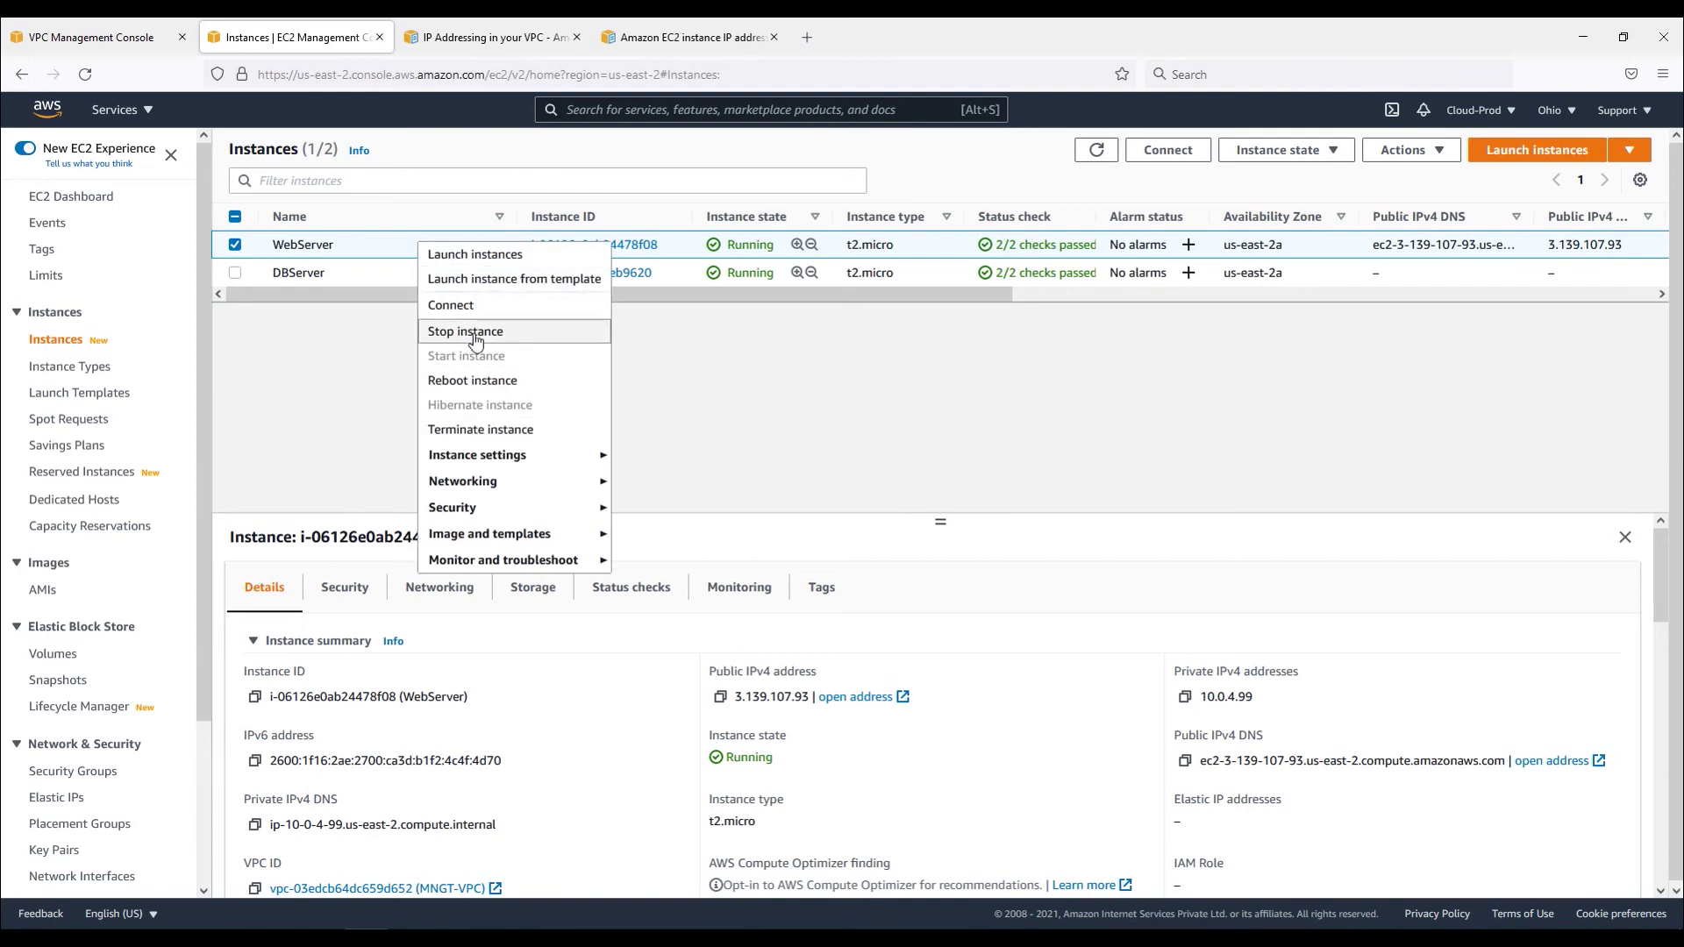
pyautogui.click(449, 305)
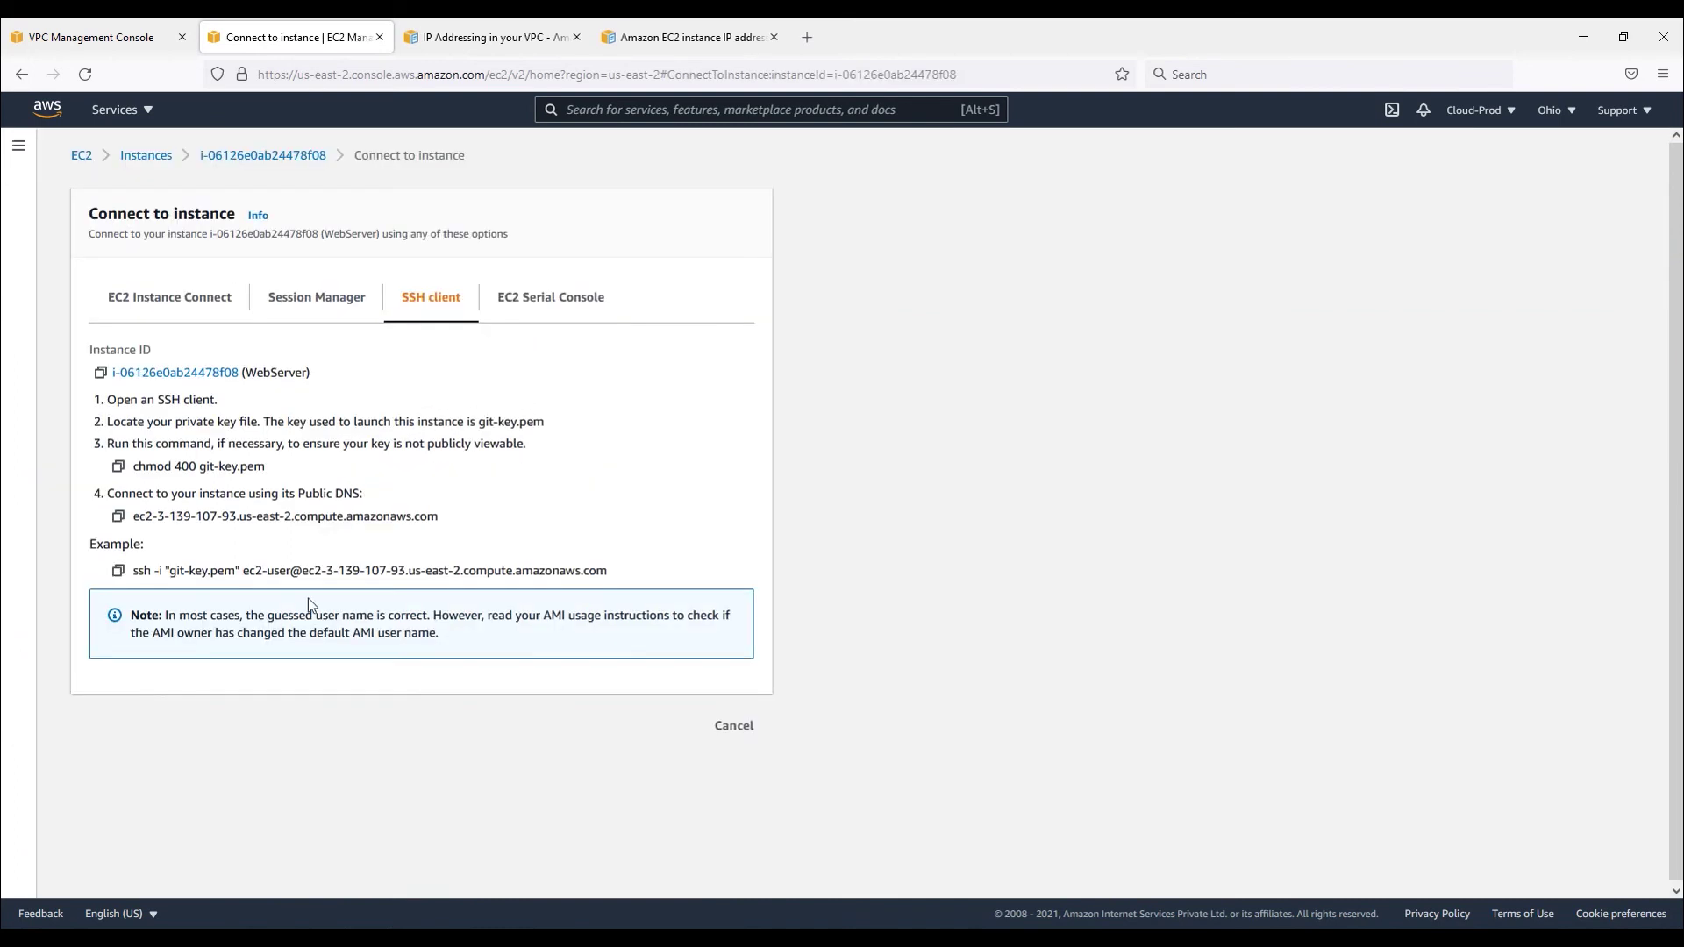
pyautogui.click(118, 571)
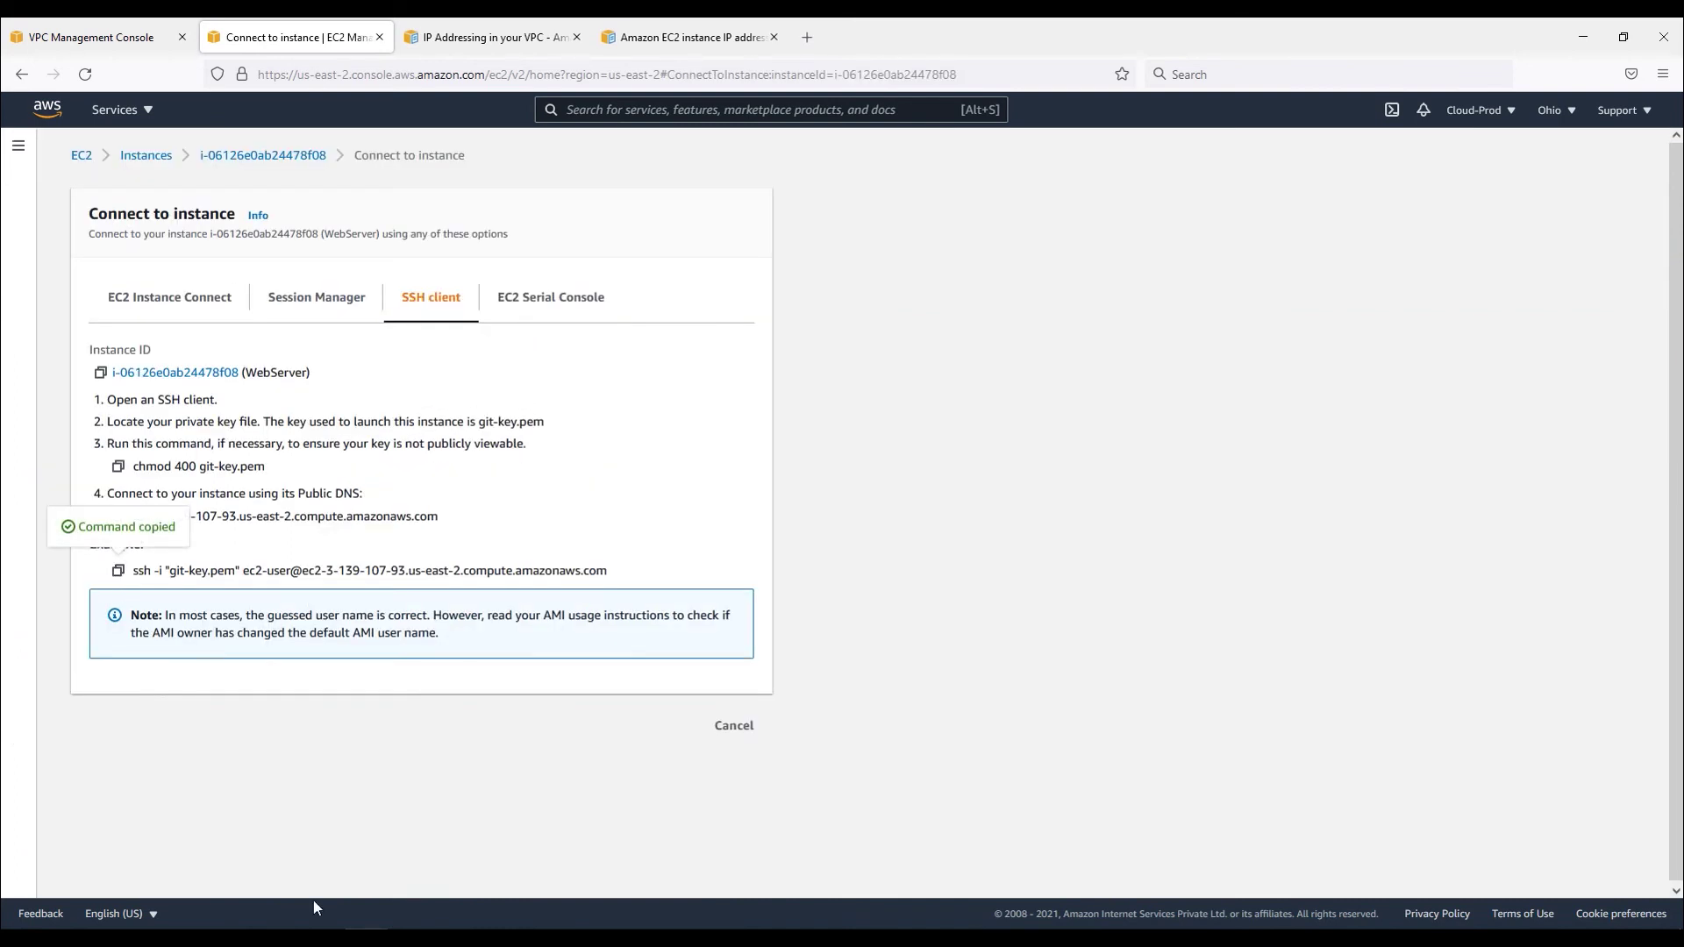
# Switch to the Git Bash terminal and run the copied SSH command with git-key.pem to log in to WebServer.
pyautogui.hotkey('alt', 'Tab')
pyautogui.rightClick(629, 532)
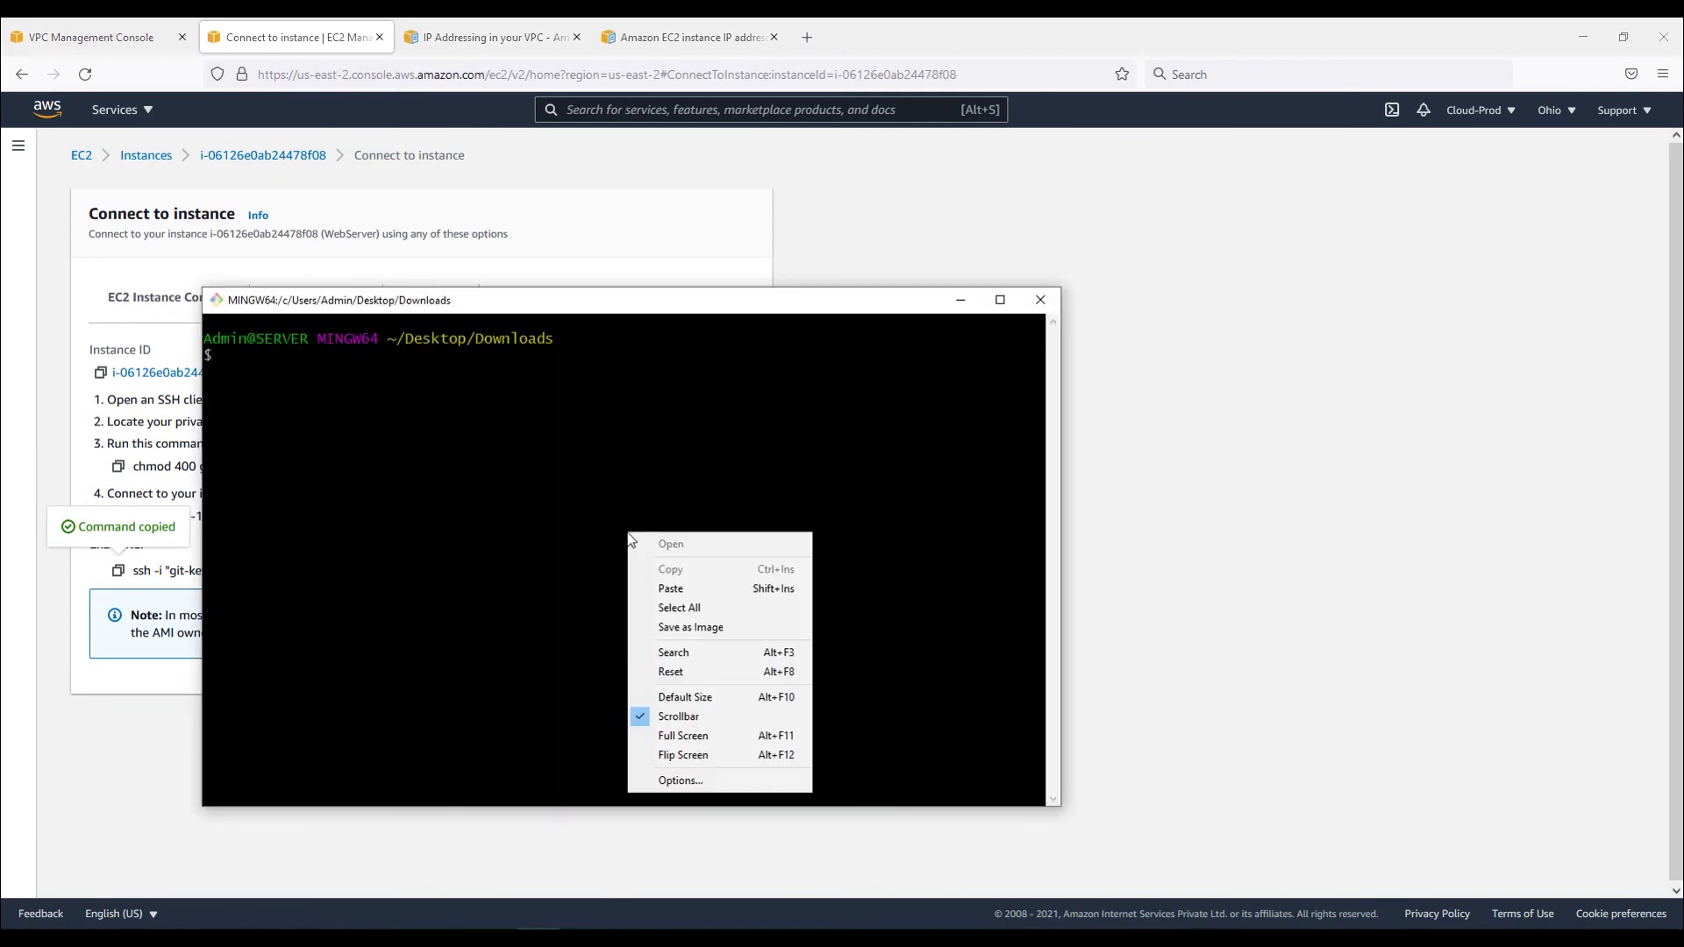
pyautogui.click(671, 588)
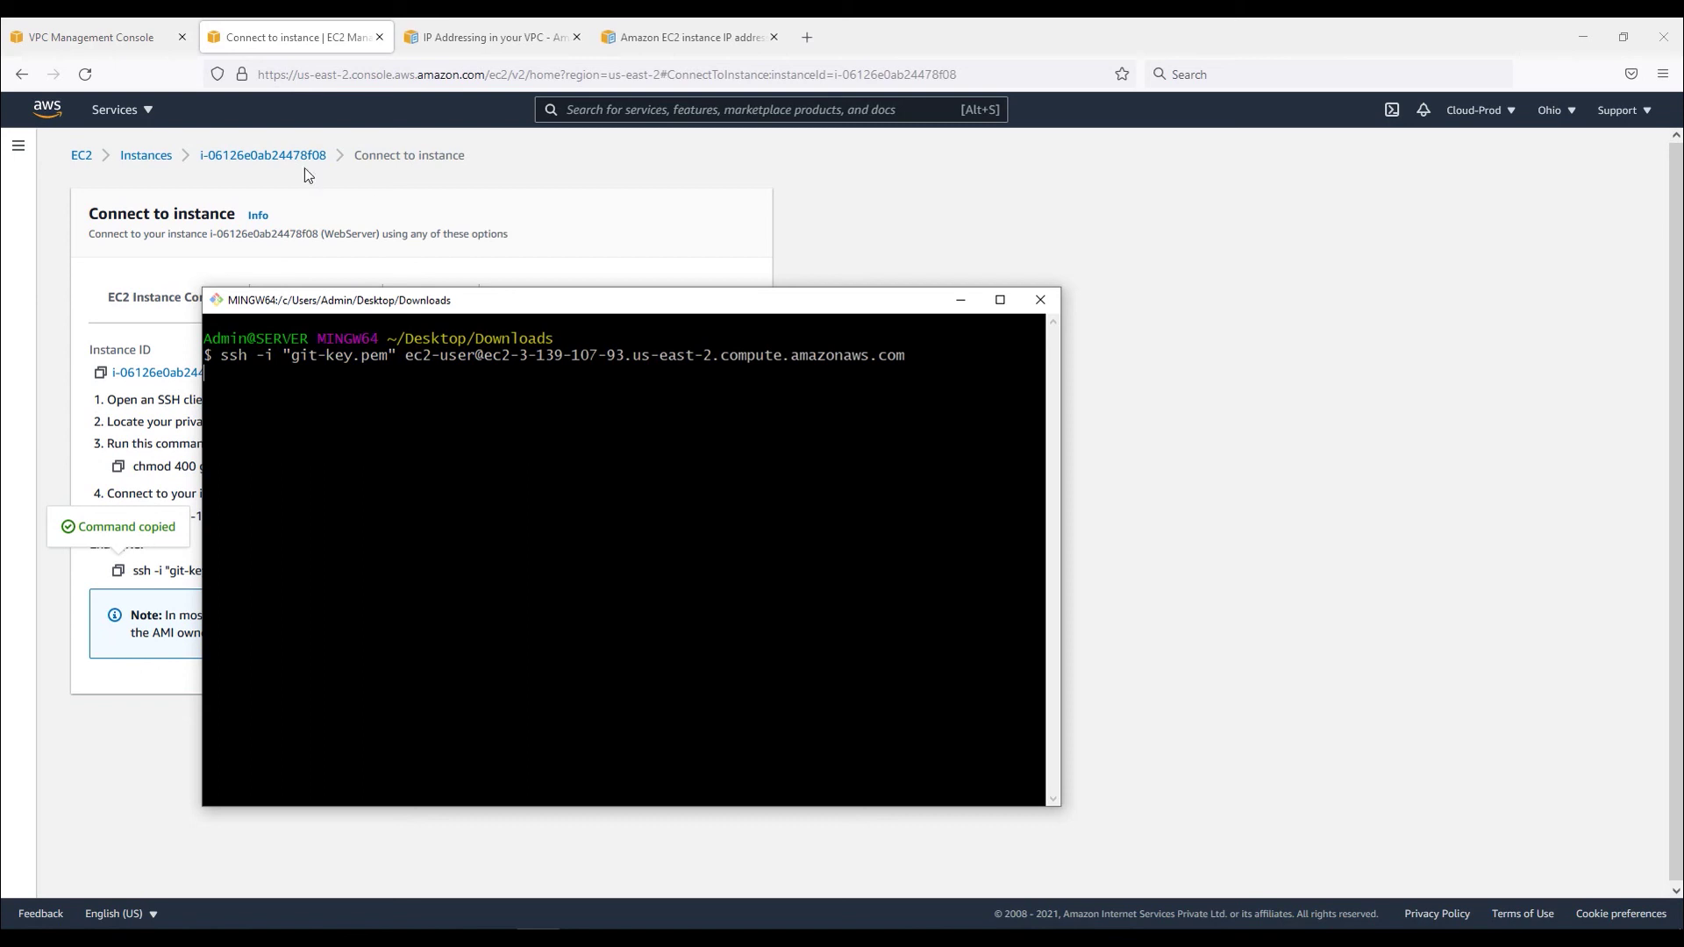
pyautogui.press('Return')
# Reselect WebServer in the instances list, then run "ip a" in its SSH session to show the network interfaces.
pyautogui.click(145, 158)
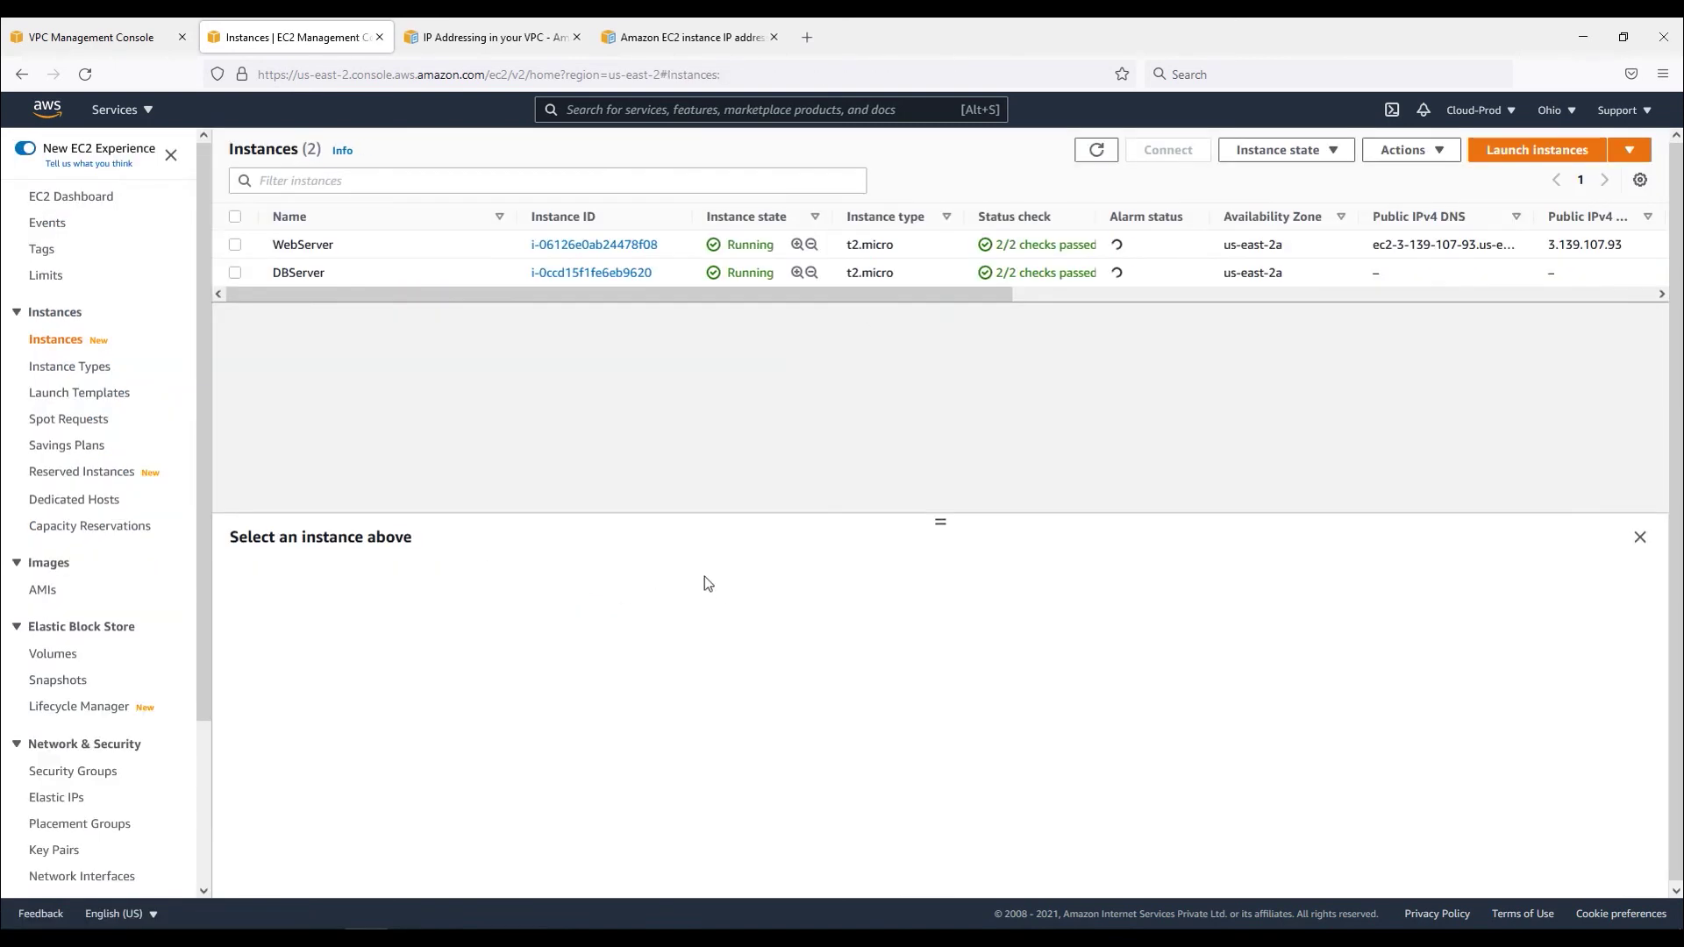
pyautogui.click(424, 245)
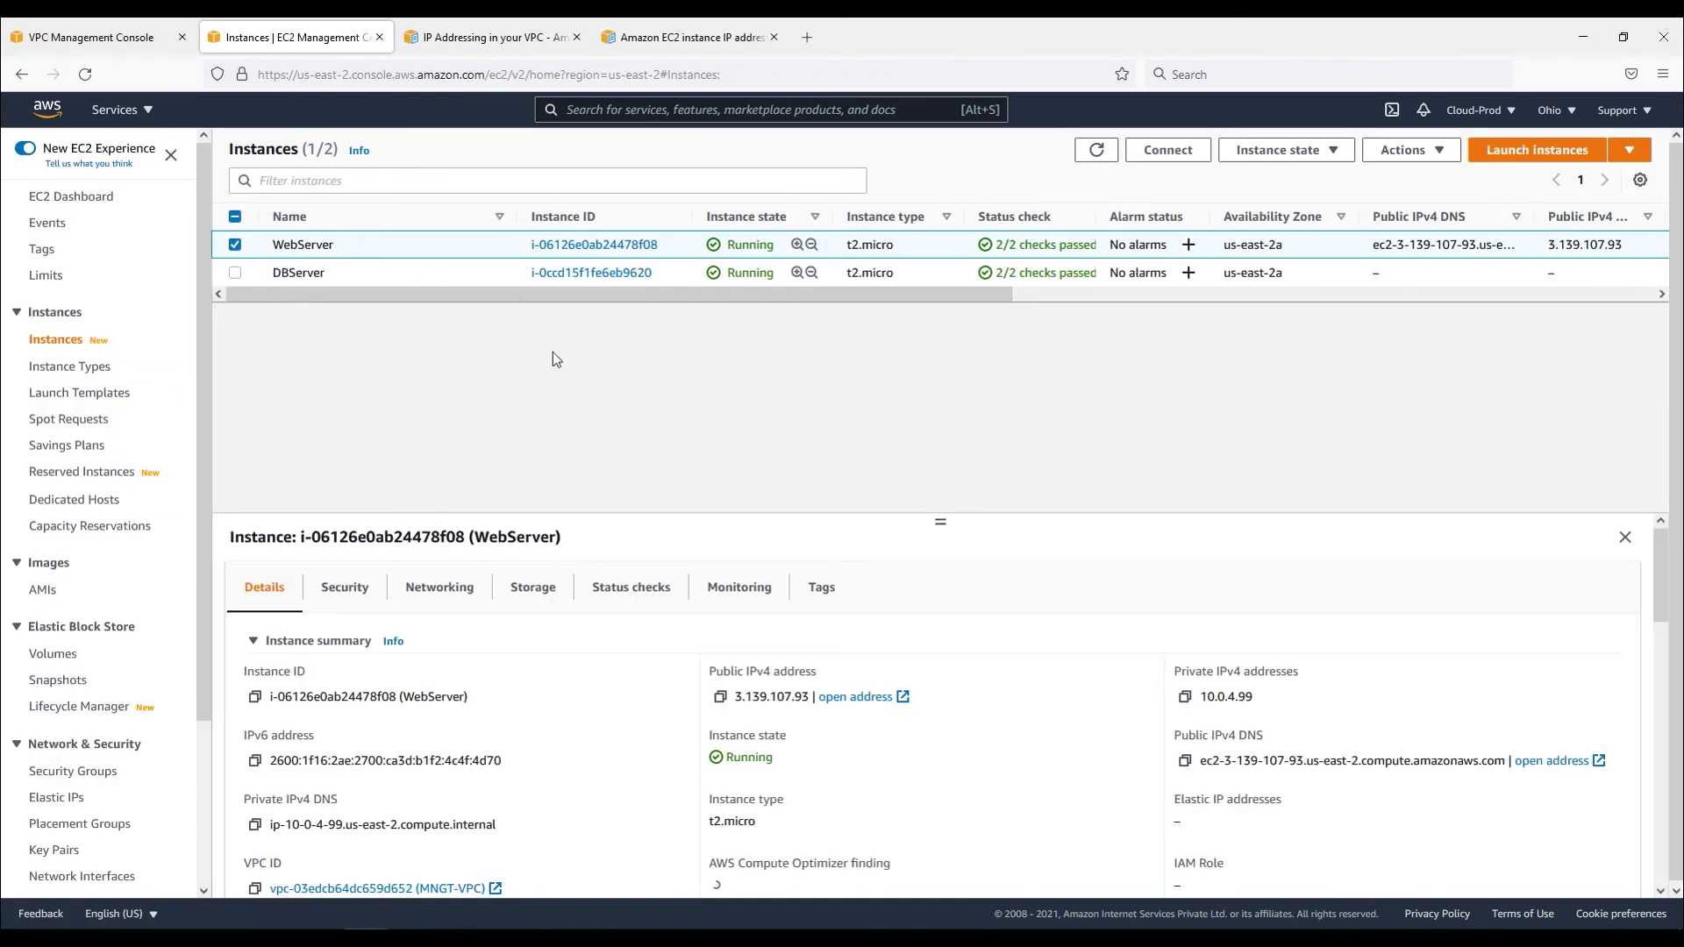
pyautogui.hotkey('alt', 'Tab')
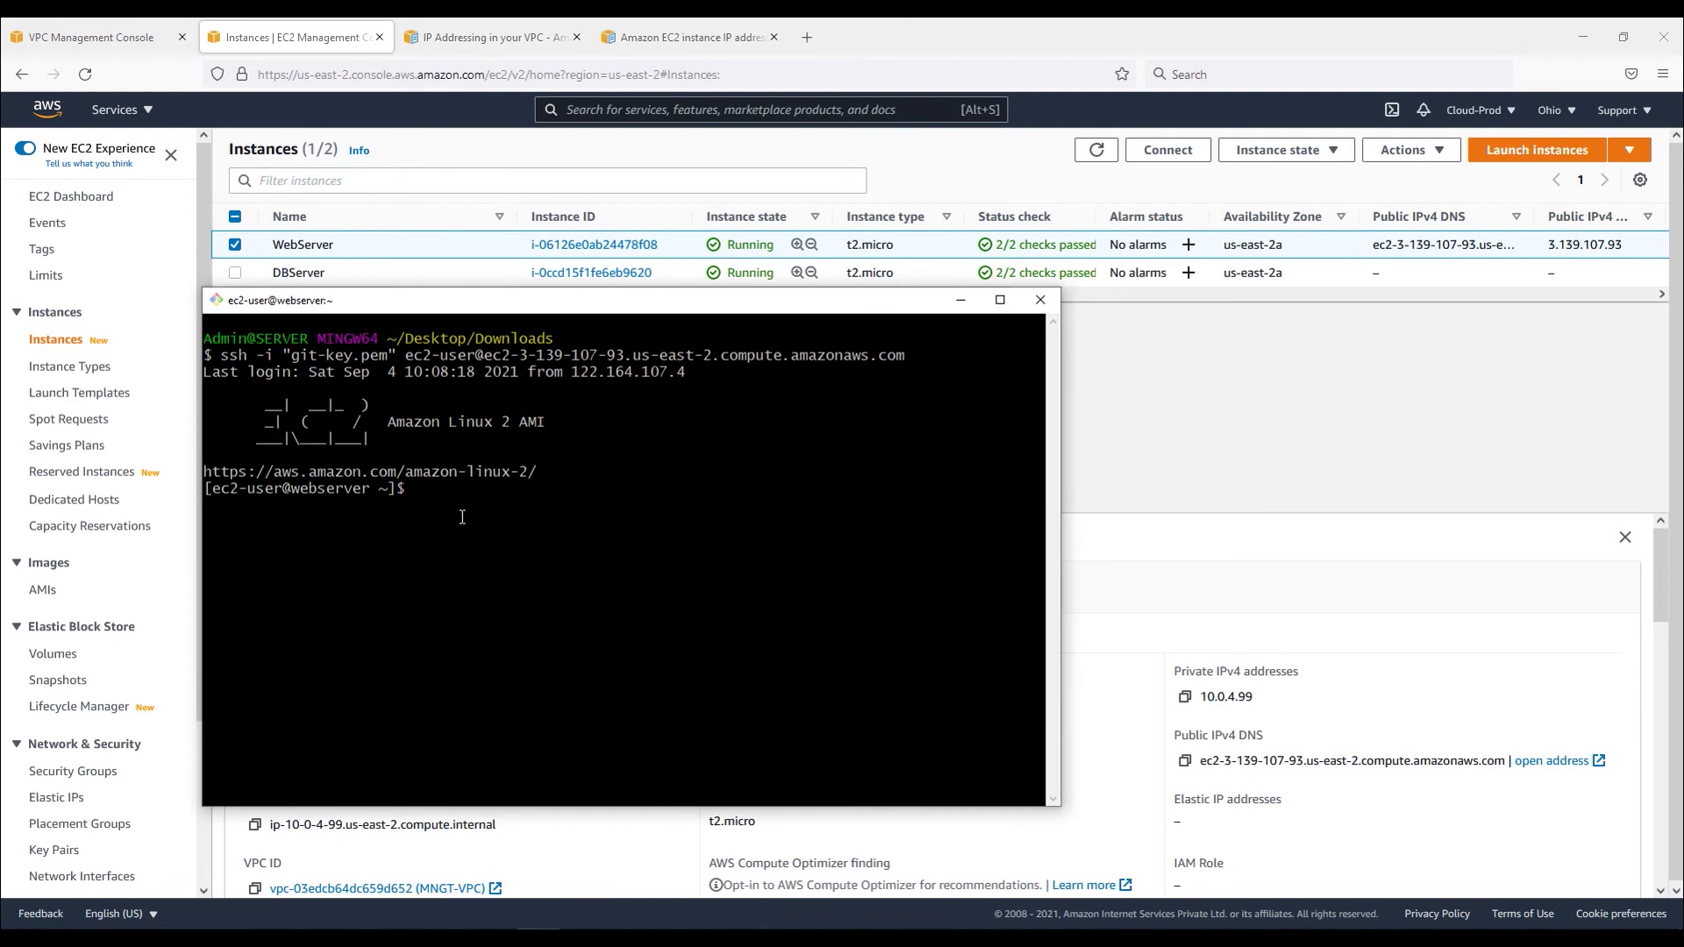
pyautogui.write('ip a')
pyautogui.press('Return')
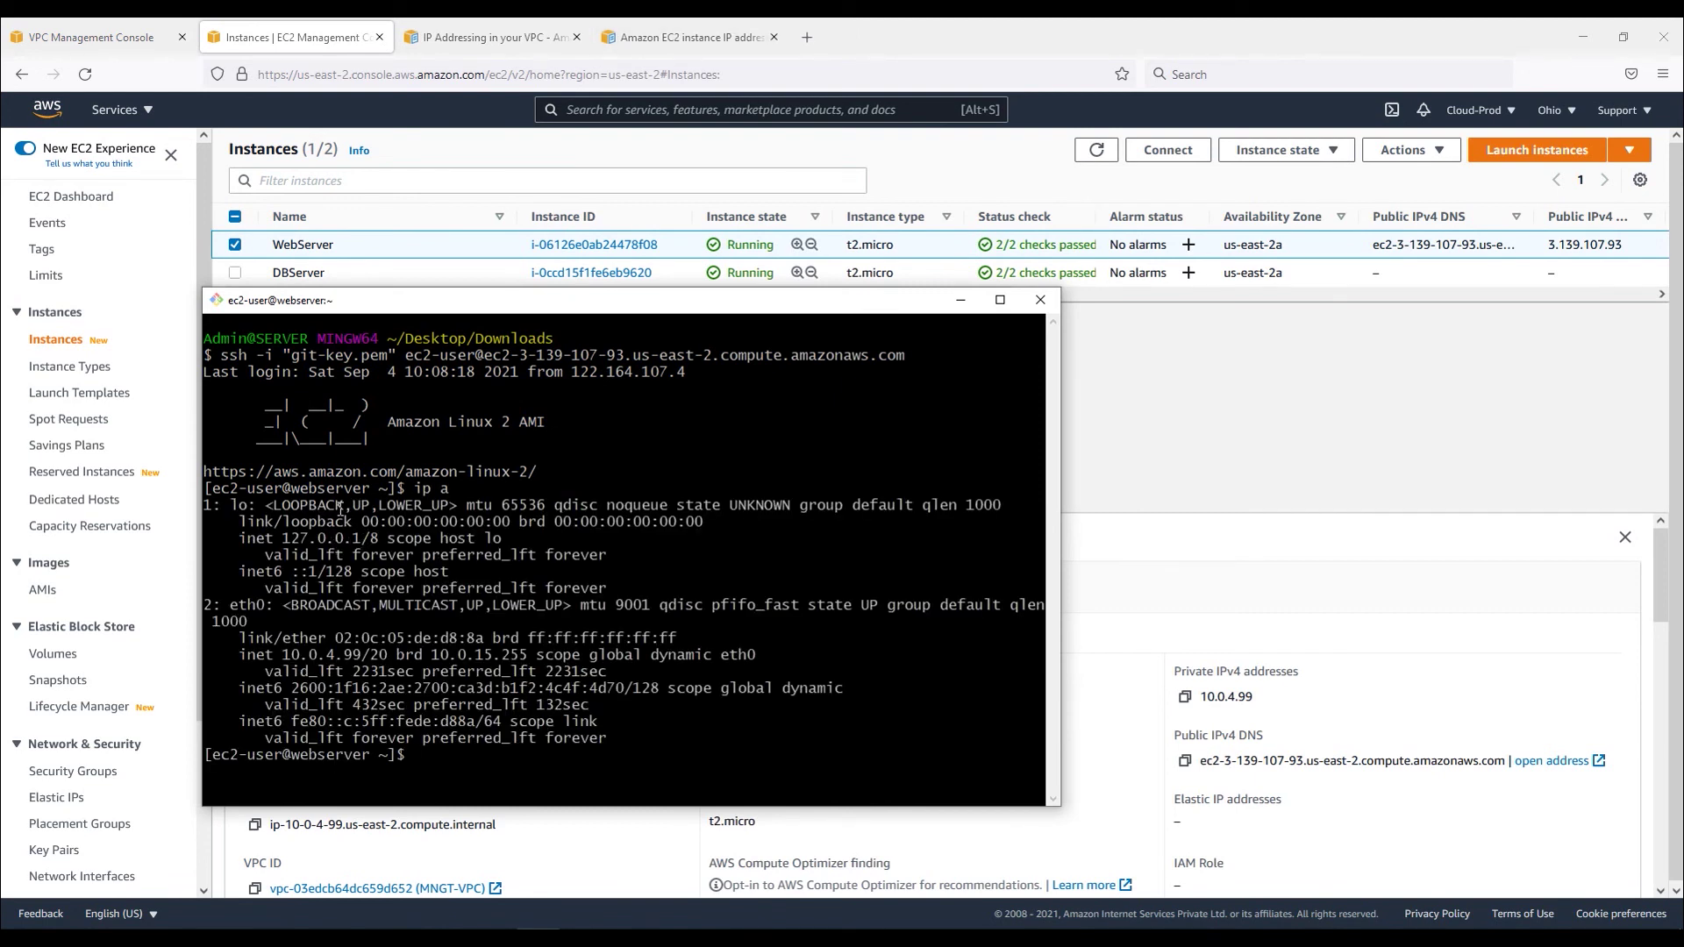
# Examine the host name and eth0 IPv4 and IPv6 addresses in the terminal, comparing them with WebServer's instance summary.
pyautogui.moveTo(296, 489); pyautogui.dragTo(369, 494)
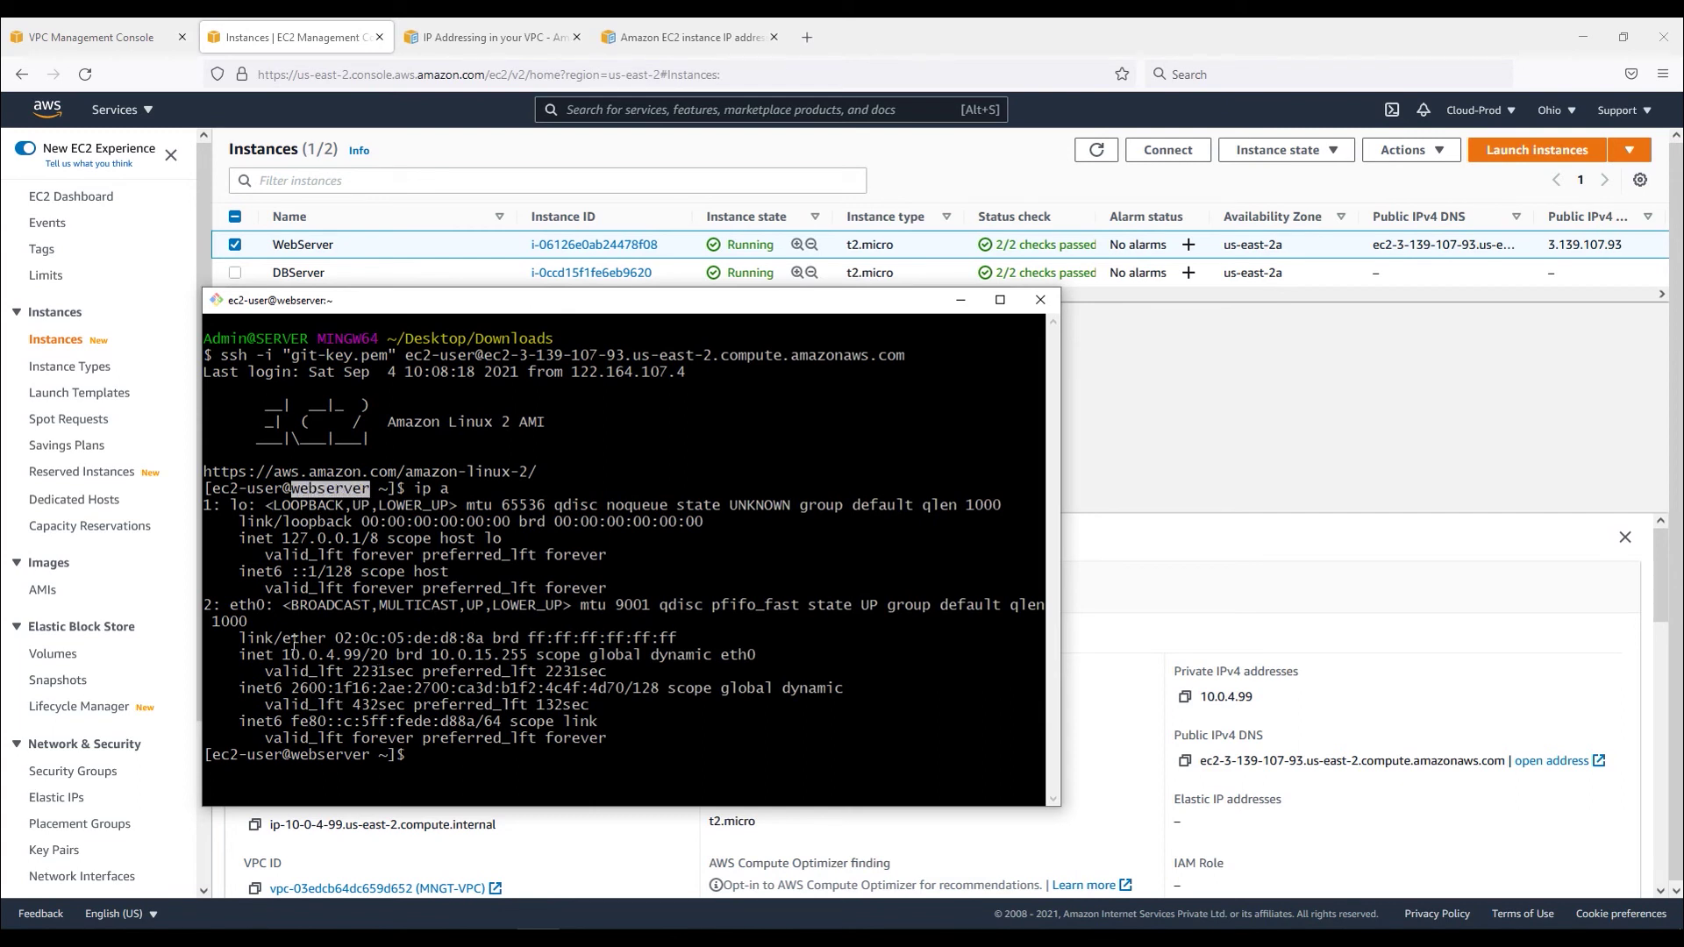
pyautogui.moveTo(283, 655); pyautogui.dragTo(399, 657)
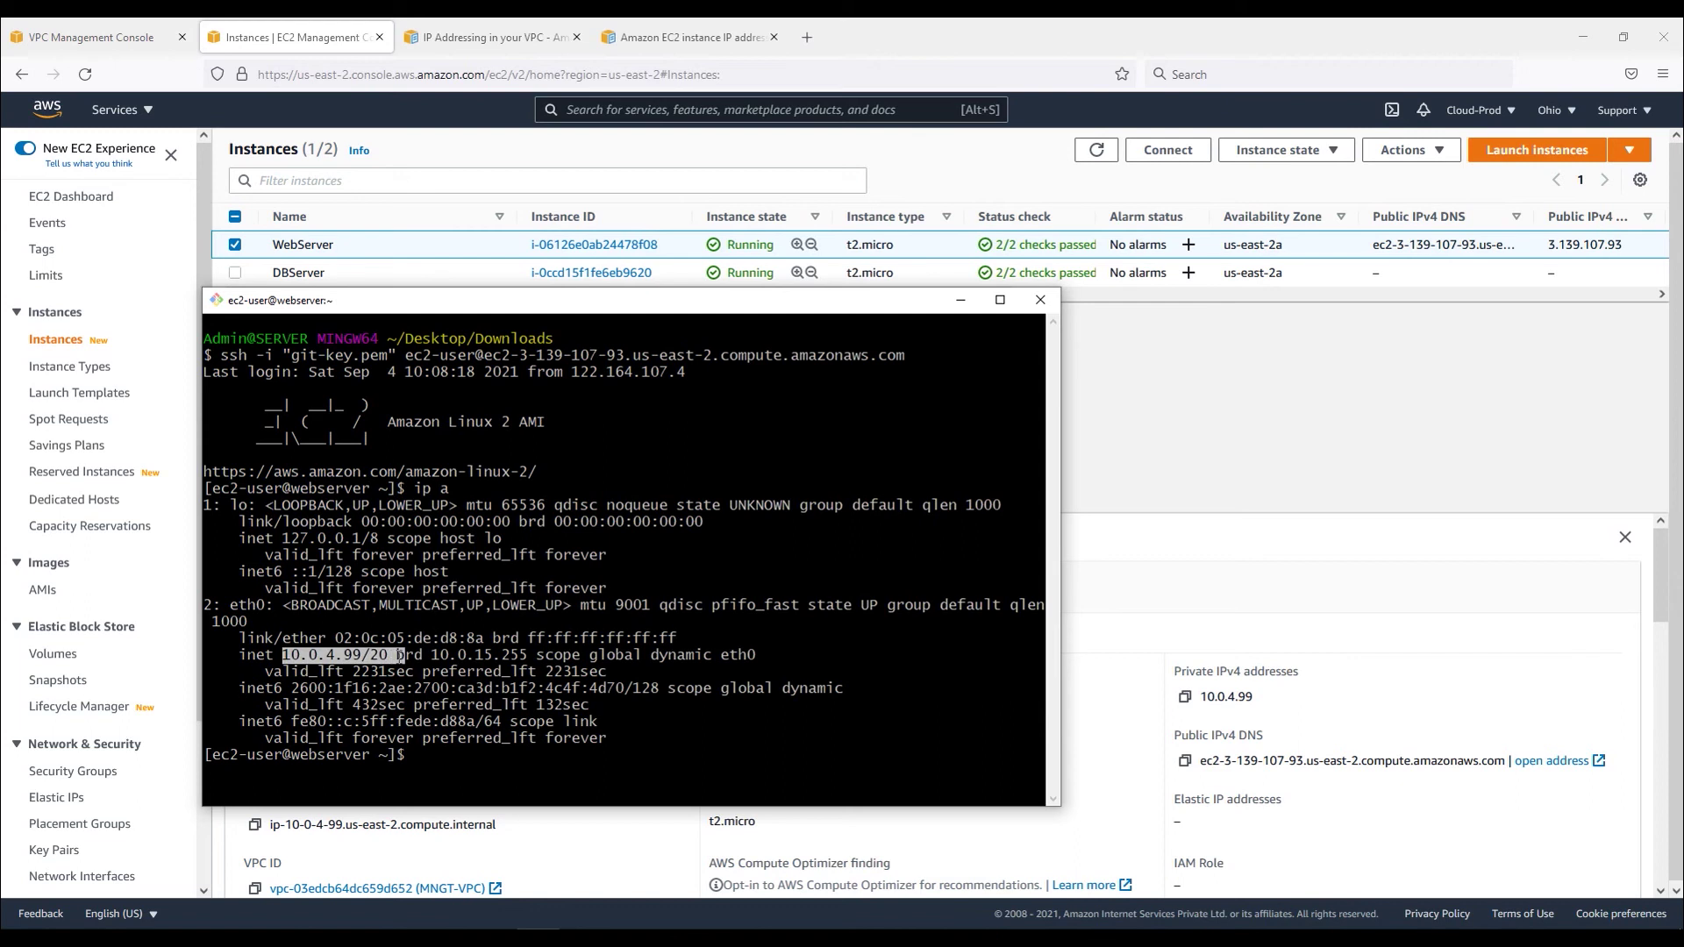
pyautogui.moveTo(297, 689); pyautogui.dragTo(619, 717)
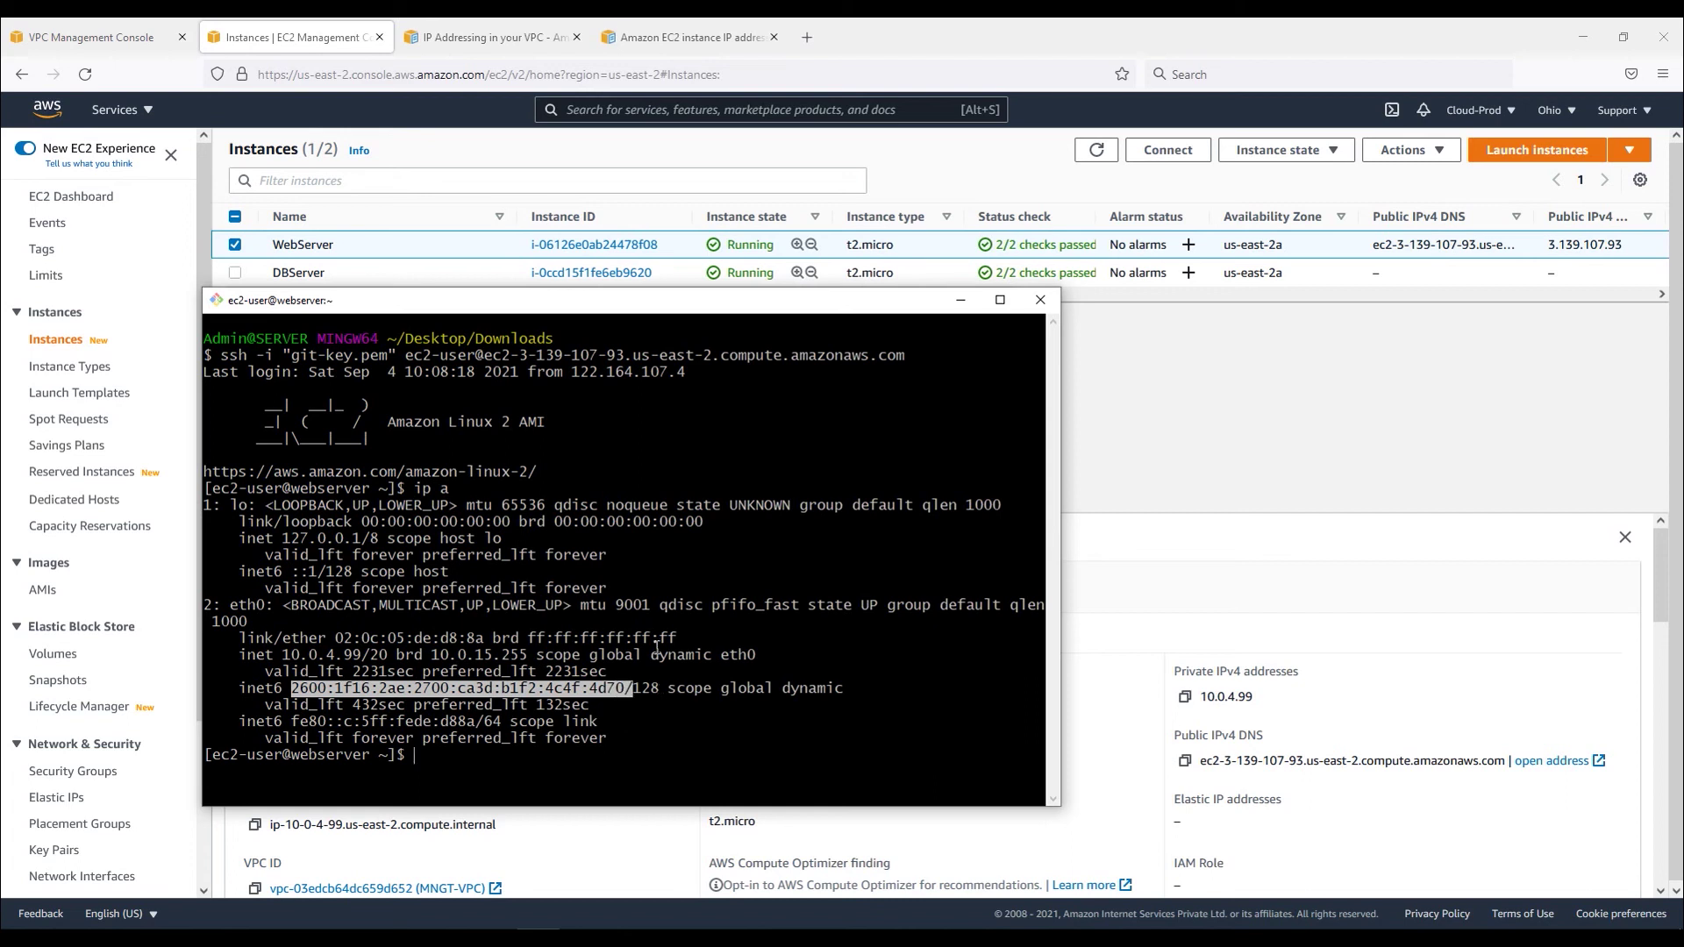
pyautogui.moveTo(690, 314); pyautogui.dragTo(1063, 338)
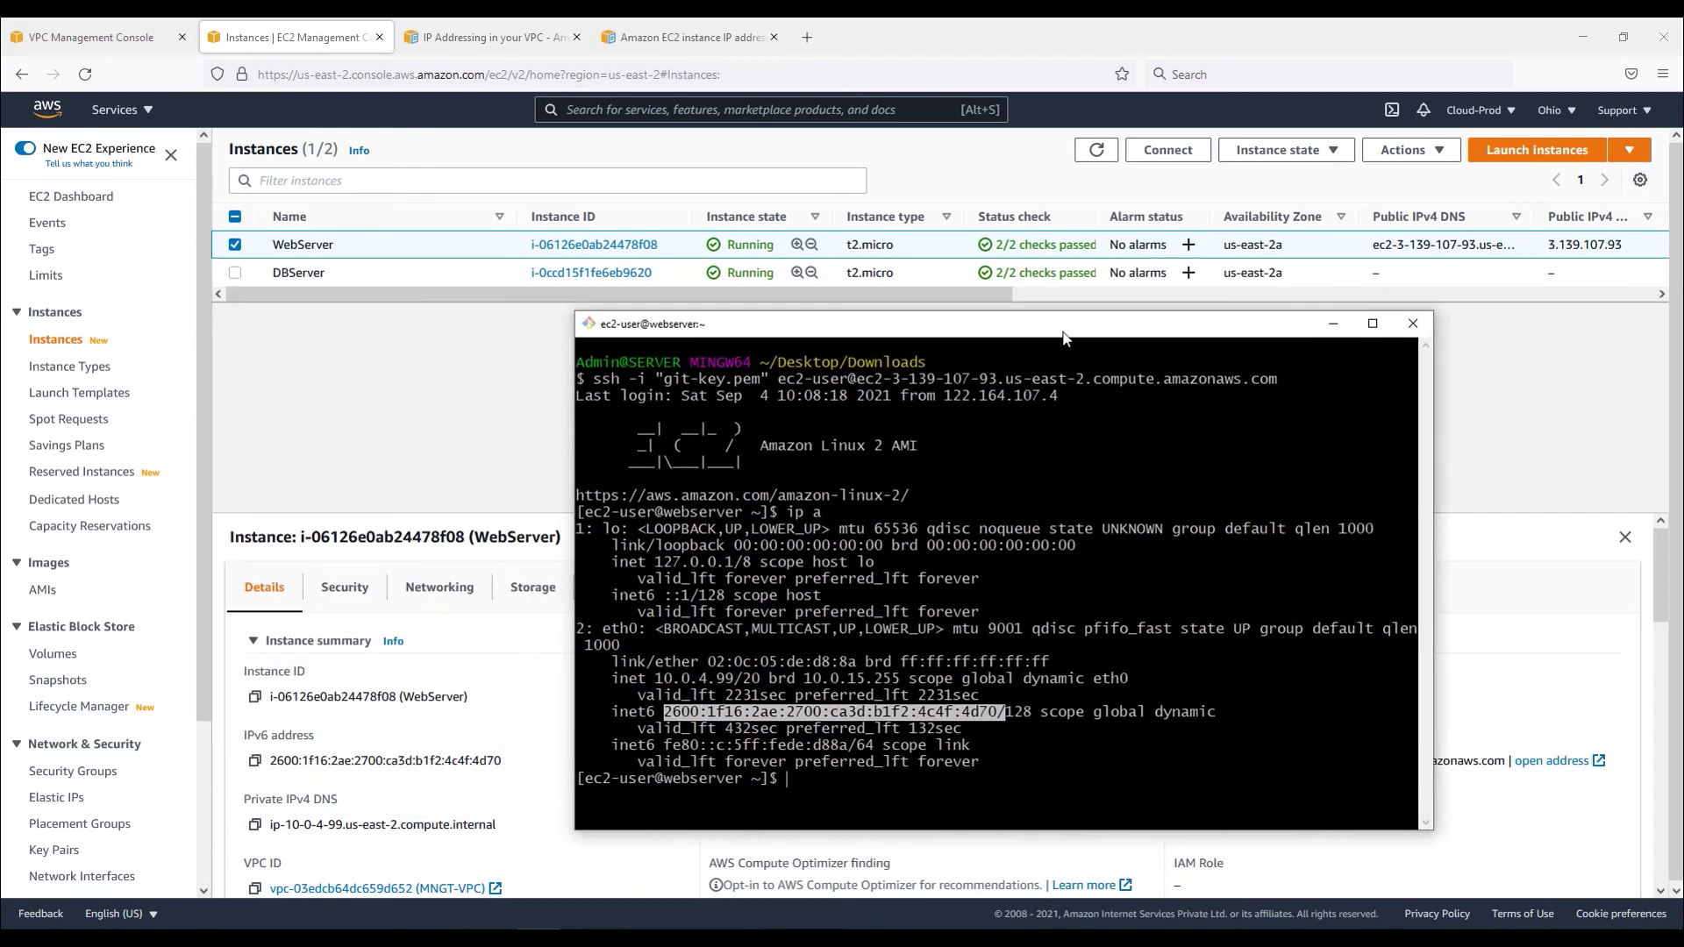
pyautogui.moveTo(998, 712); pyautogui.dragTo(831, 712)
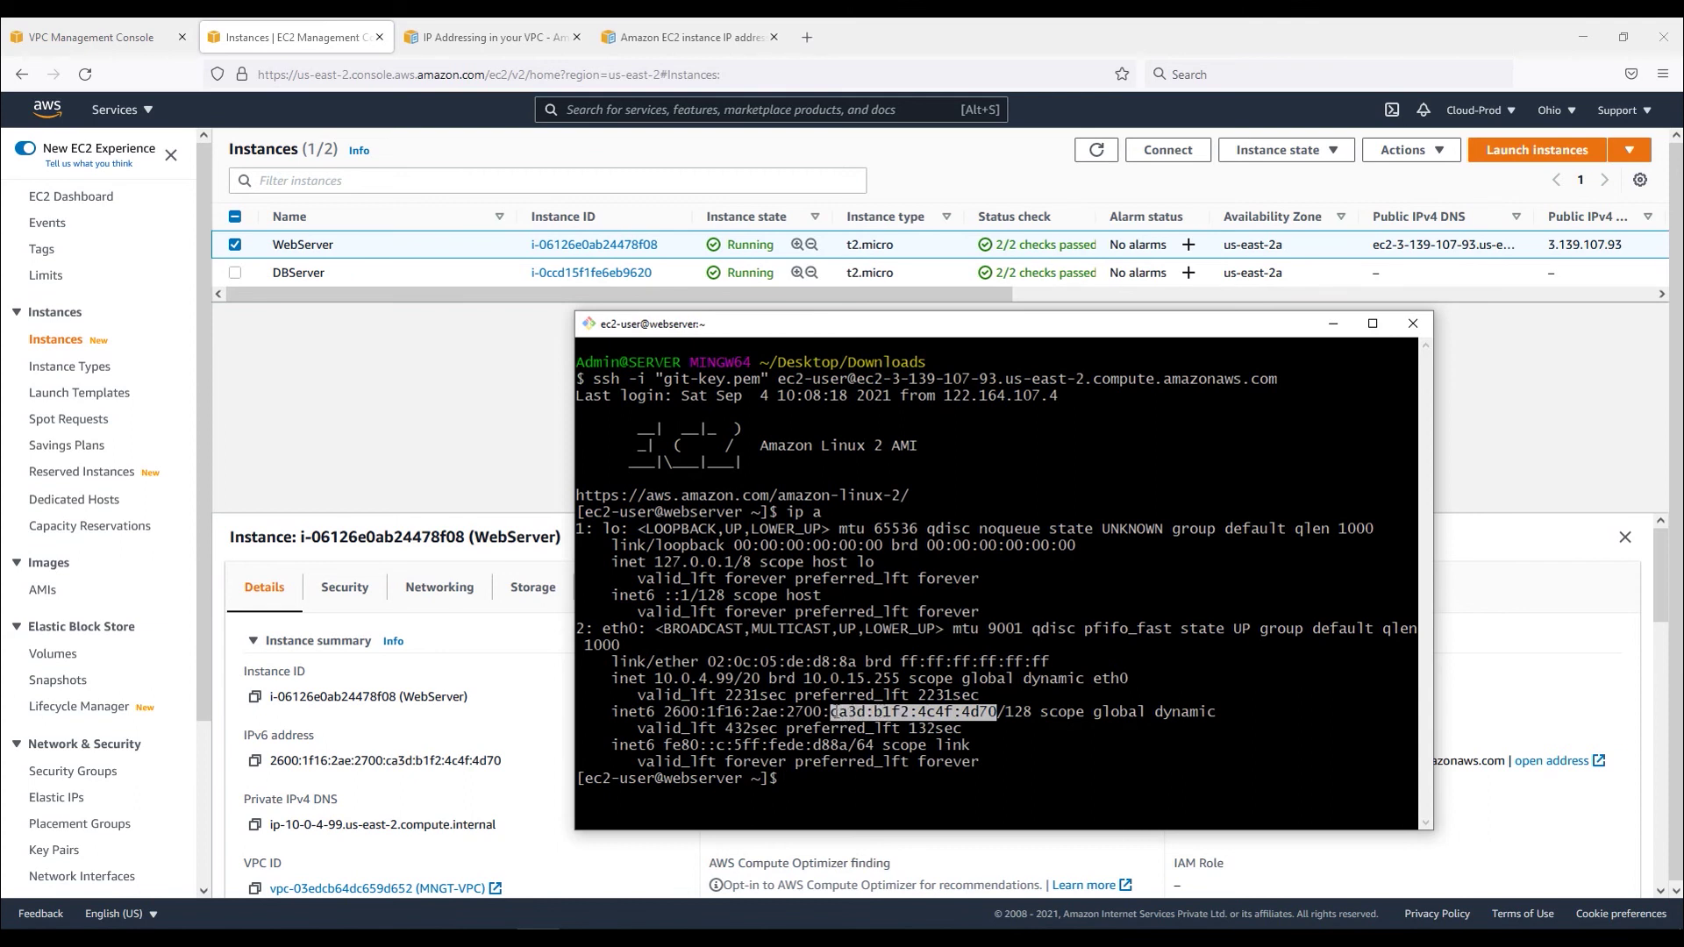
pyautogui.moveTo(829, 713); pyautogui.dragTo(676, 710)
pyautogui.click(781, 745)
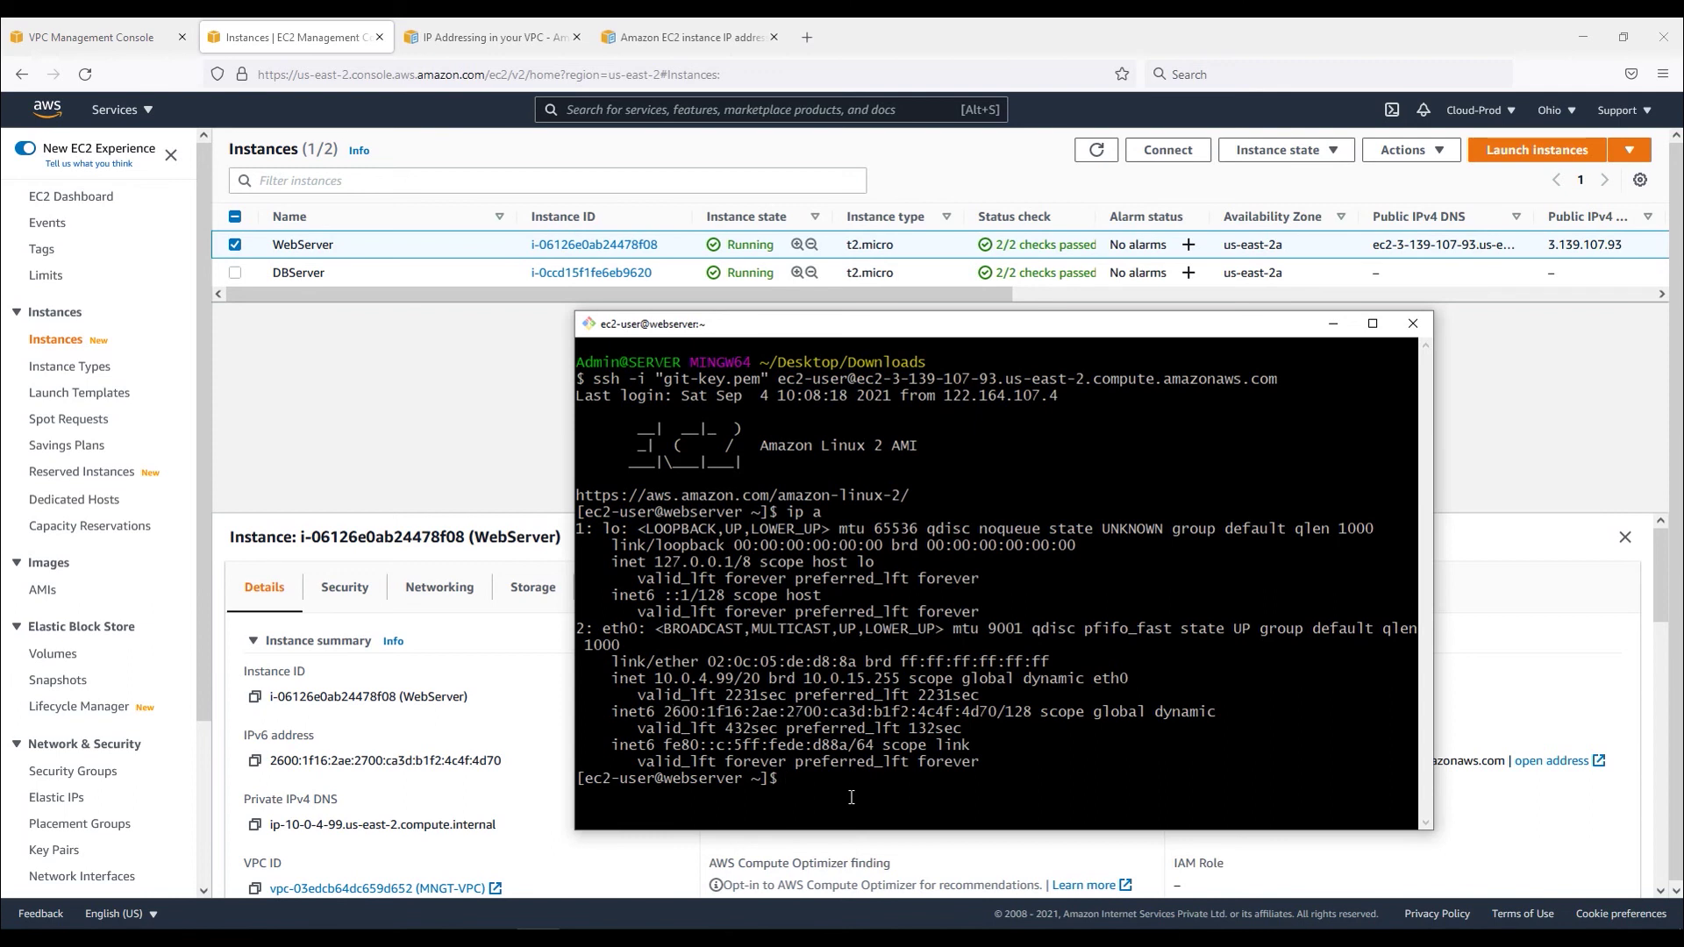
# Copy DBServer's IPv6 address, then clear the WebServer SSH session and run ping6 against the copied address.
pyautogui.click(419, 277)
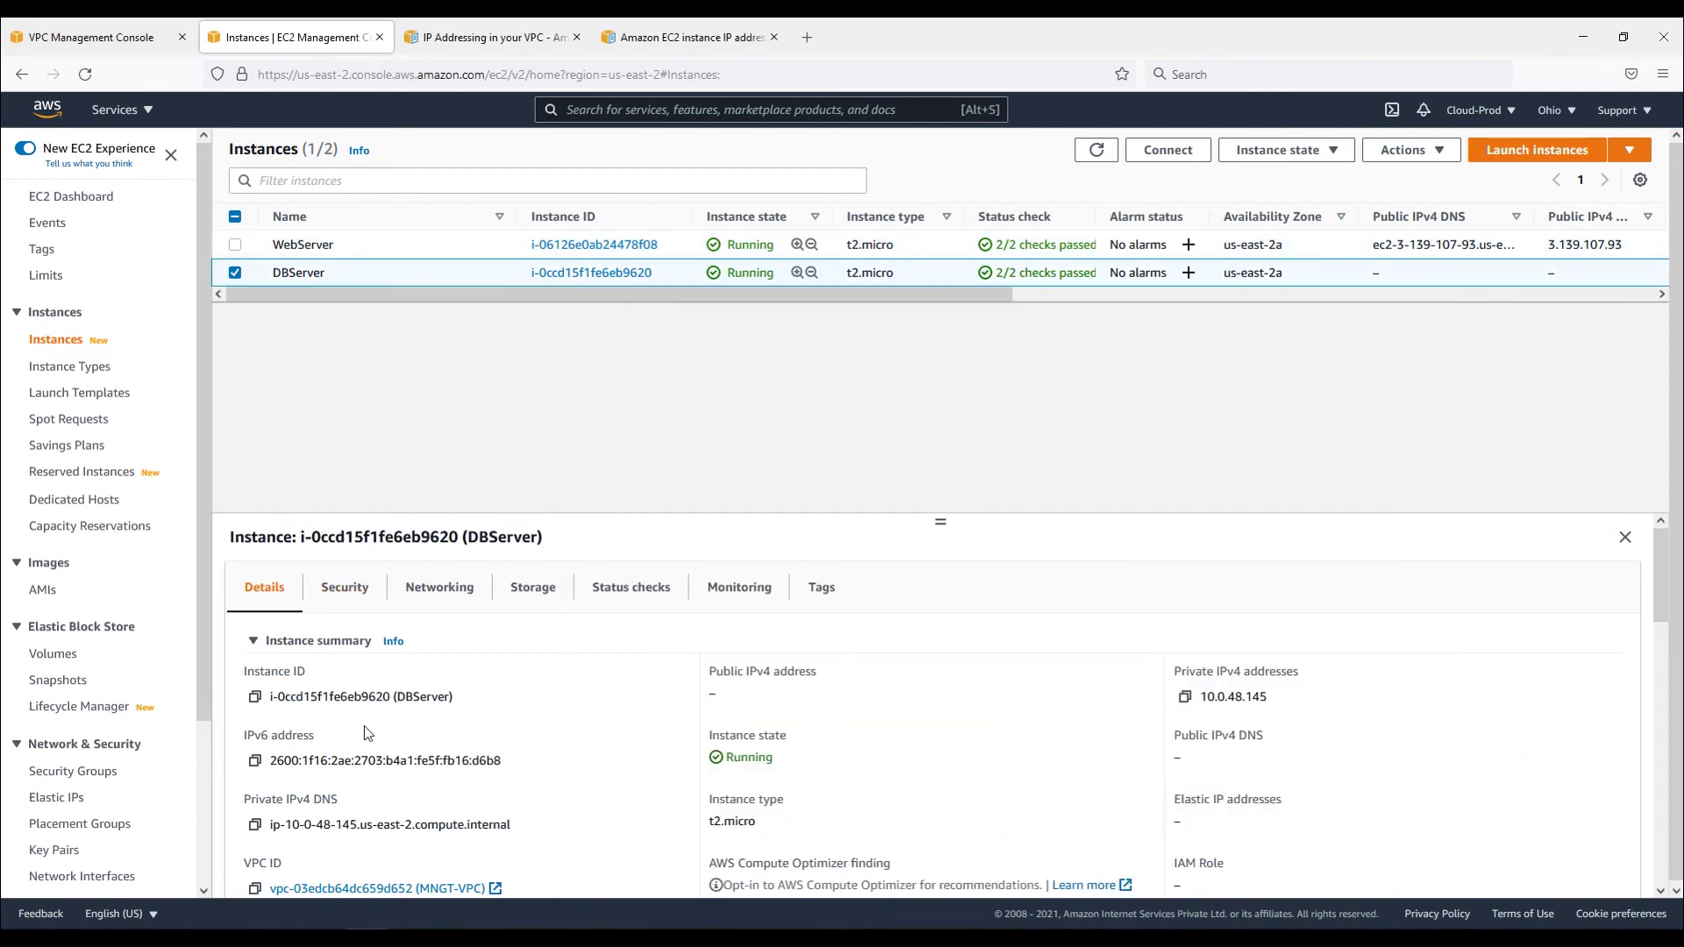
pyautogui.click(255, 762)
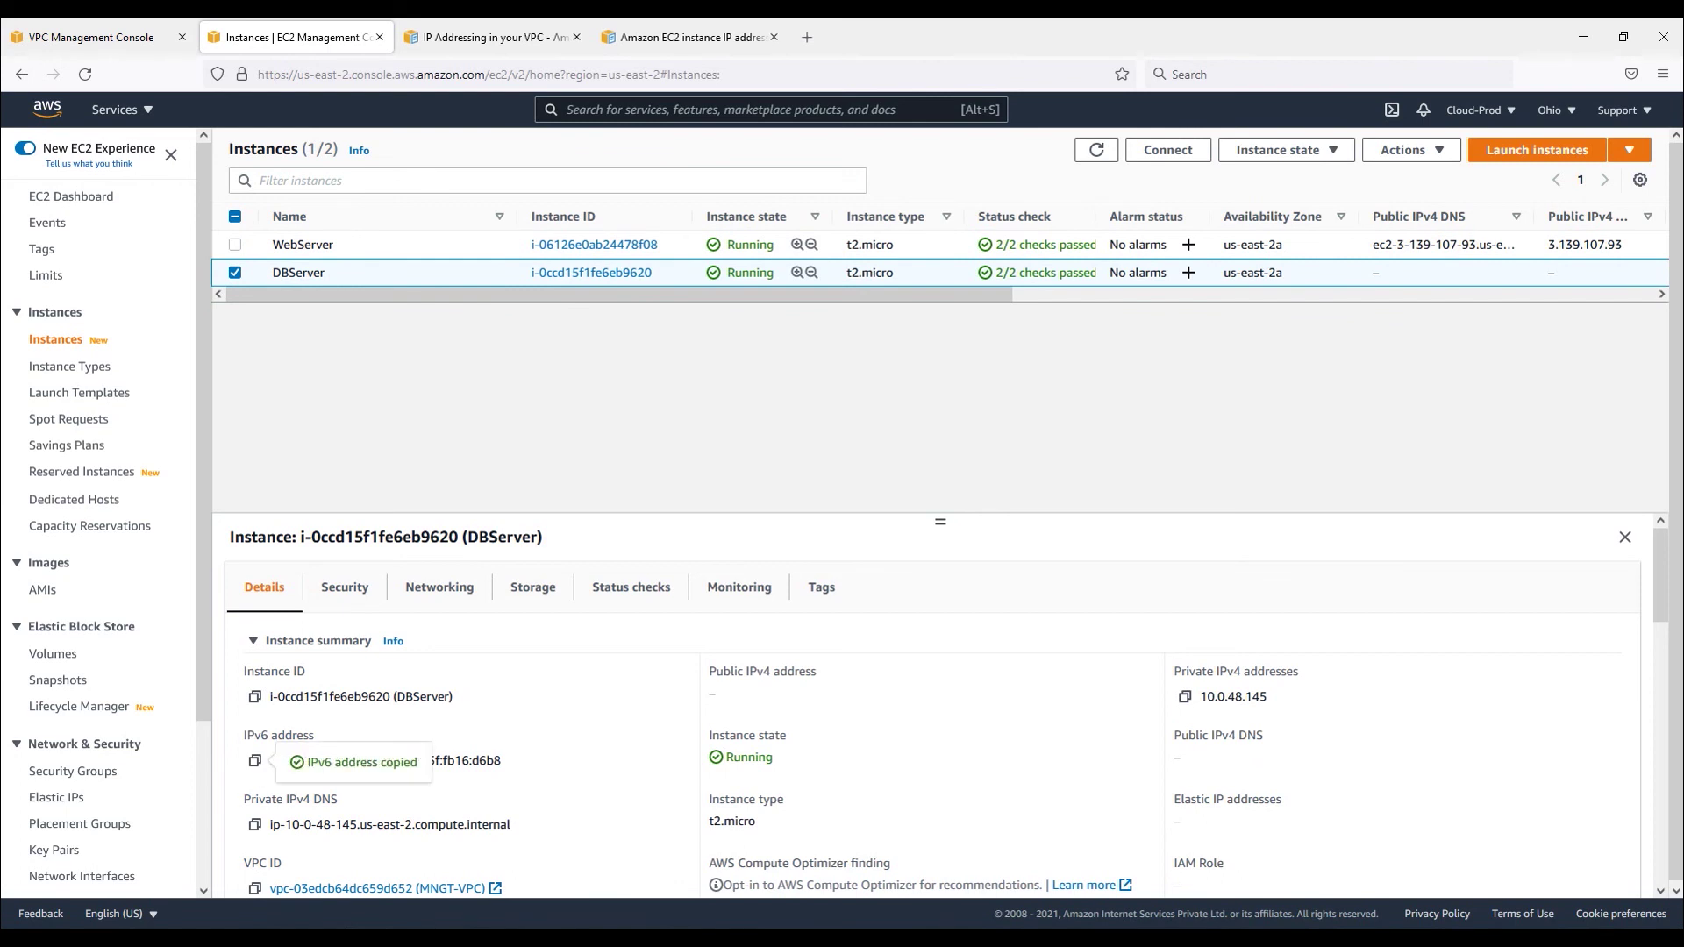
pyautogui.hotkey('alt', 'Tab')
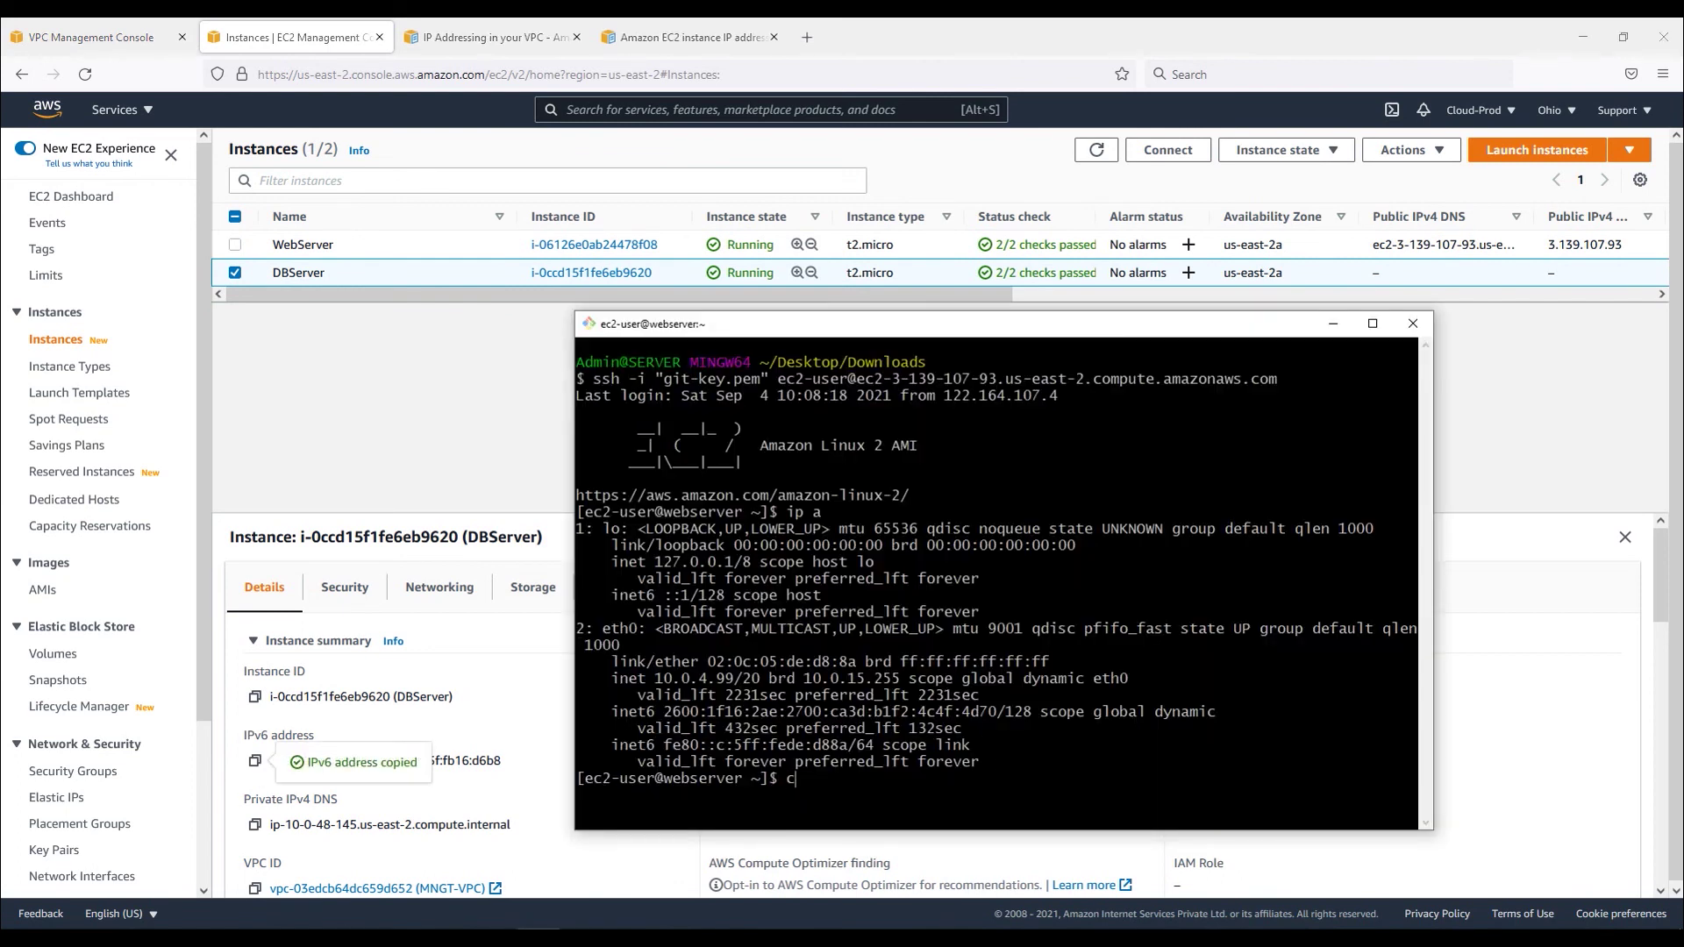
pyautogui.write('clear')
pyautogui.press('Return')
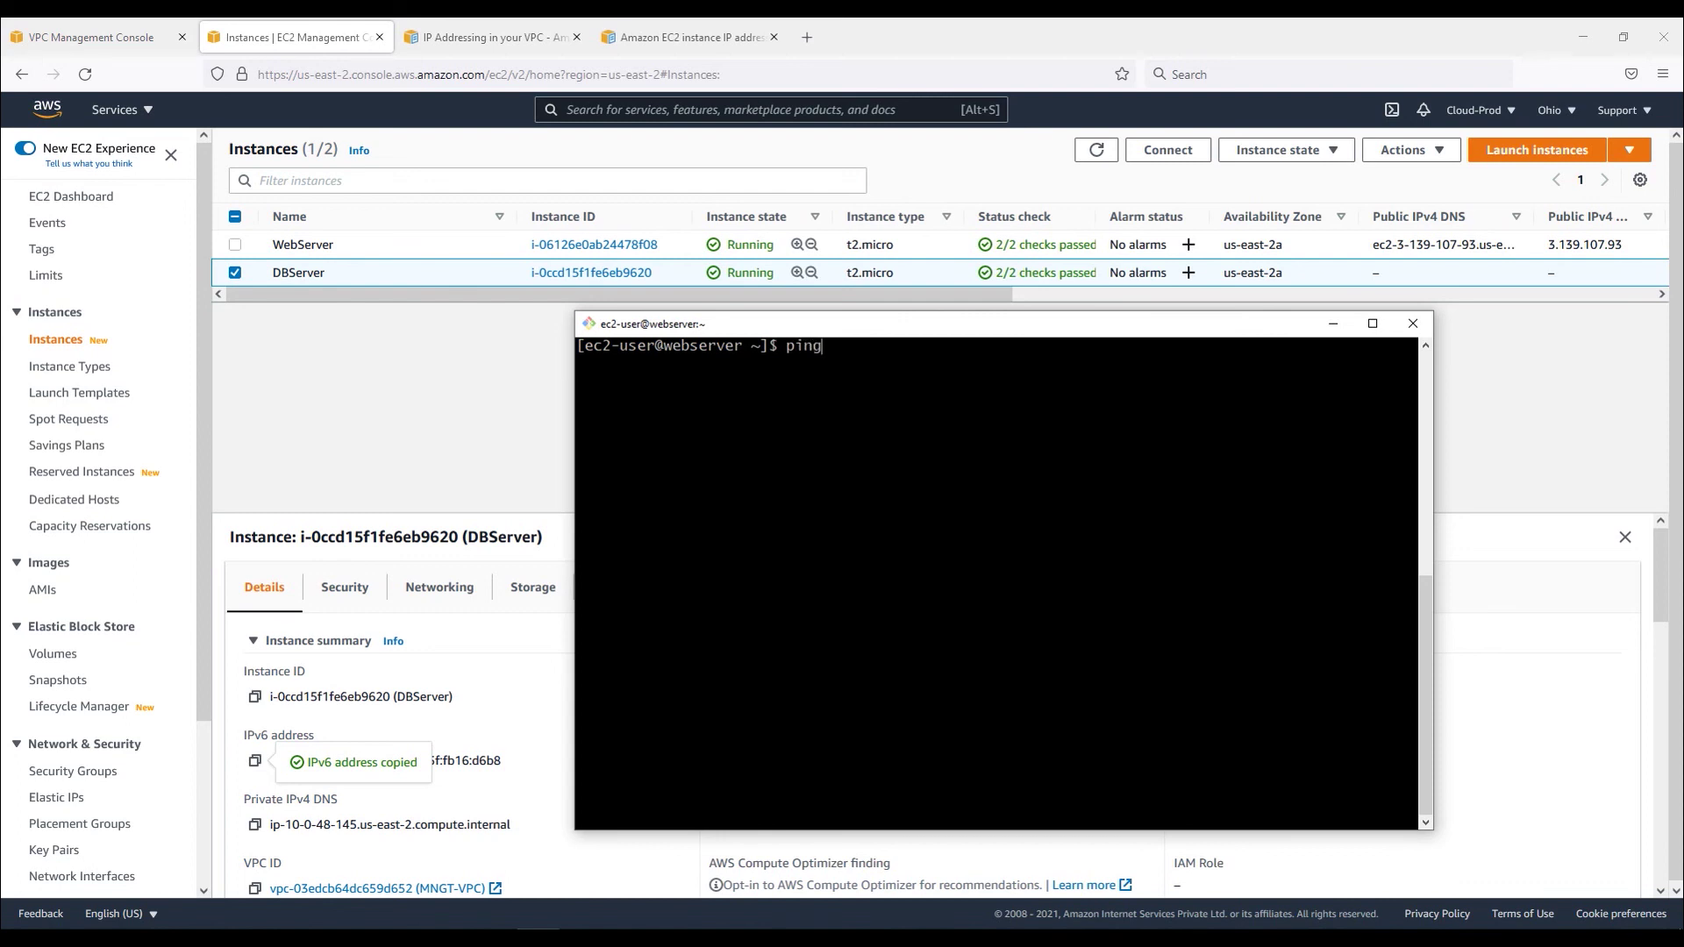
pyautogui.write('ping6')
pyautogui.rightClick(1042, 533)
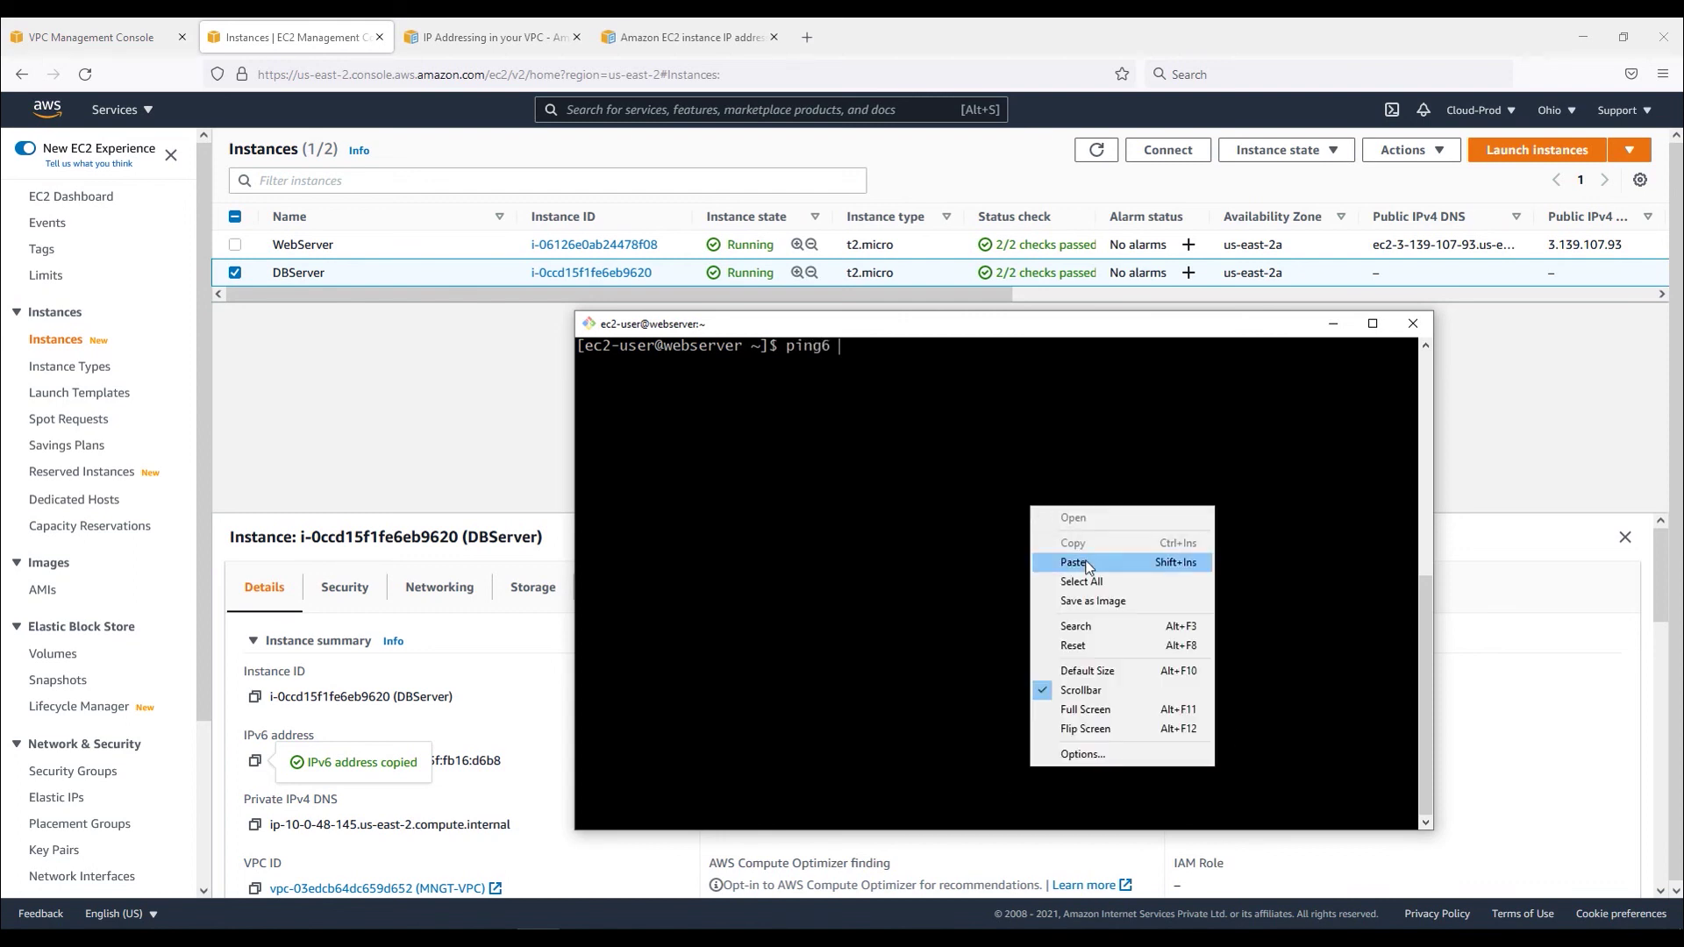
pyautogui.click(1066, 562)
pyautogui.press('Return')
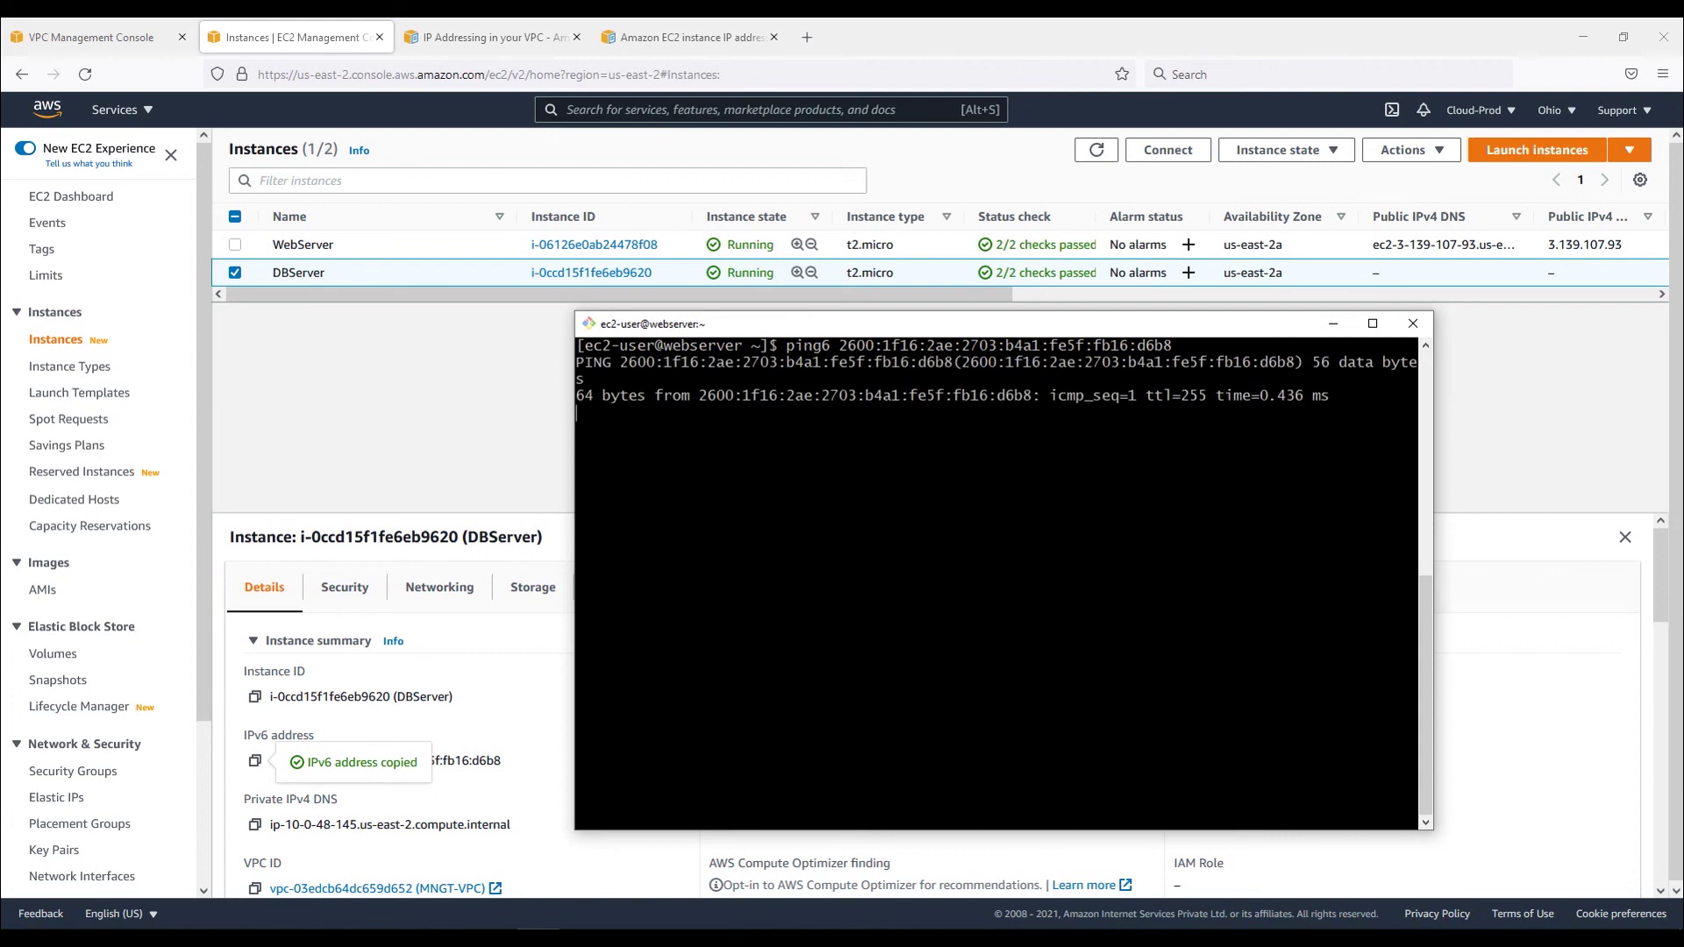
pyautogui.moveTo(647, 417); pyautogui.dragTo(1207, 429)
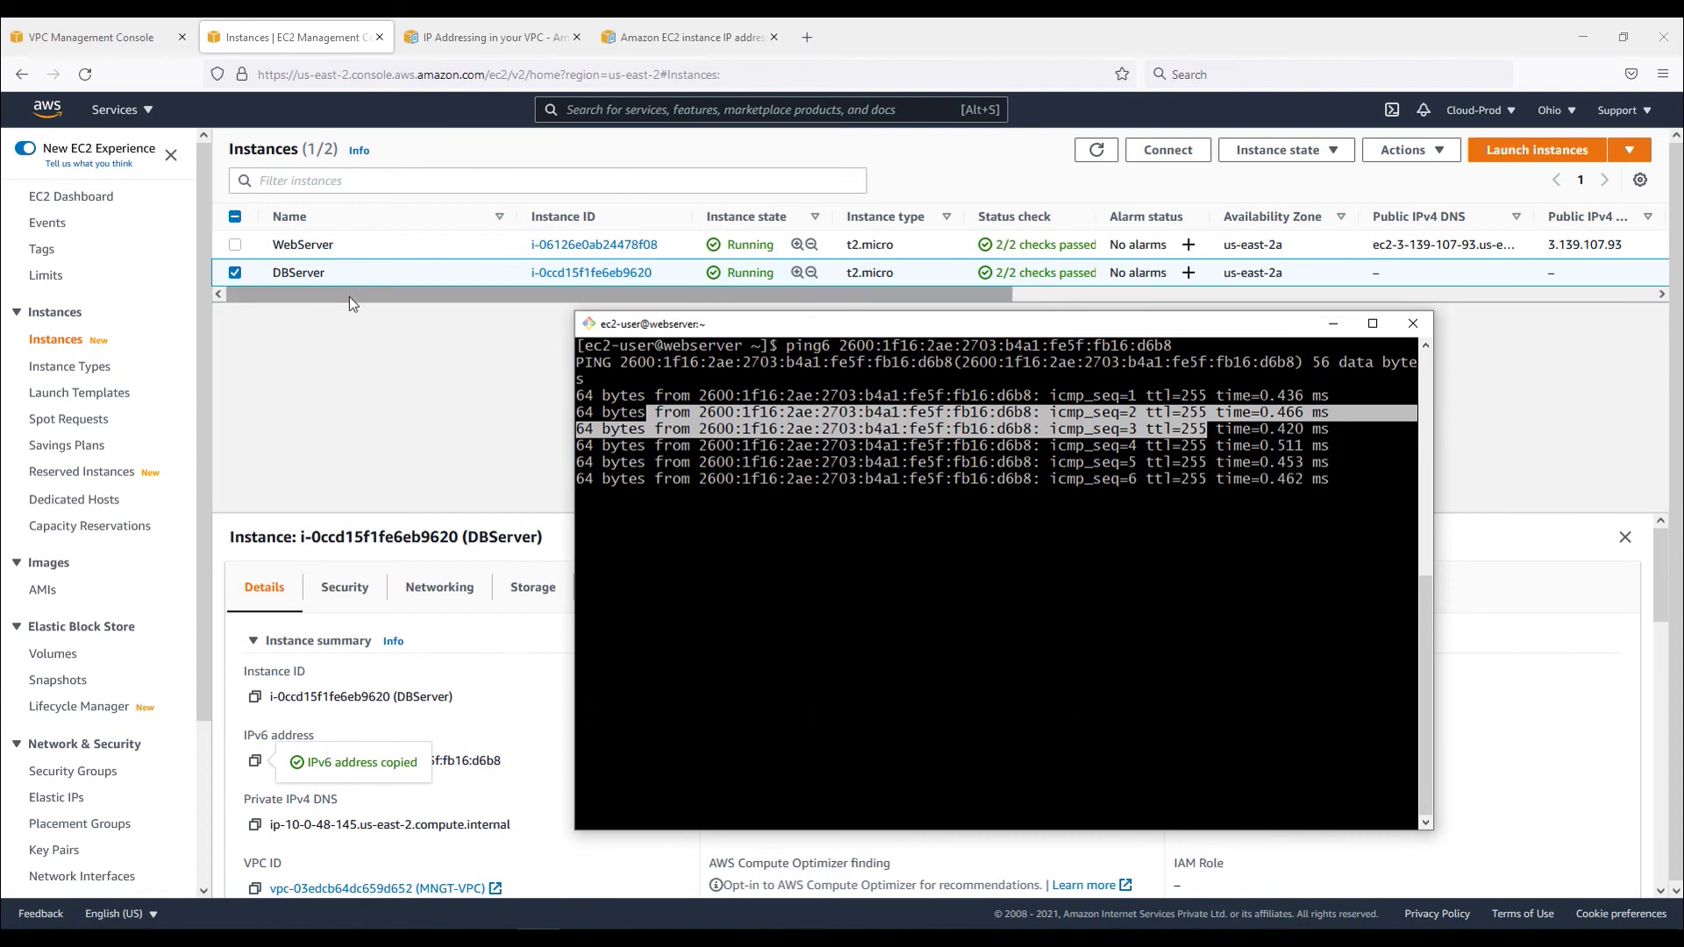
# Open DBServer's security group DBServer-SG in a new browser tab and examine its IPv6 inbound and outbound rules.
pyautogui.click(317, 398)
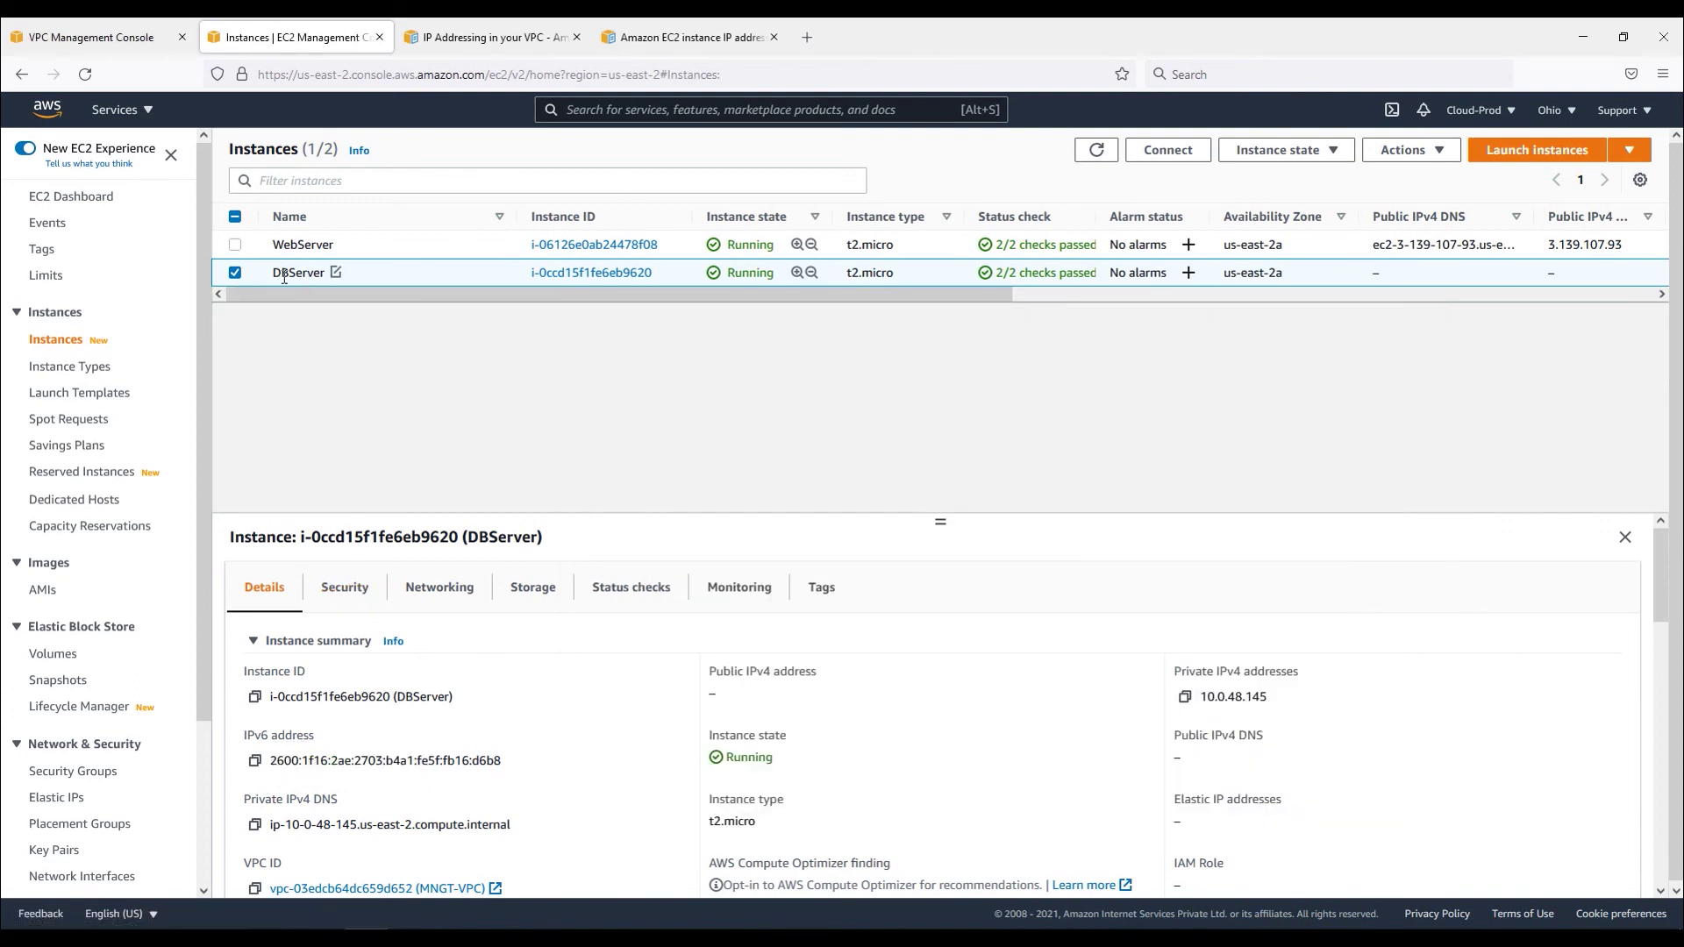
pyautogui.click(344, 587)
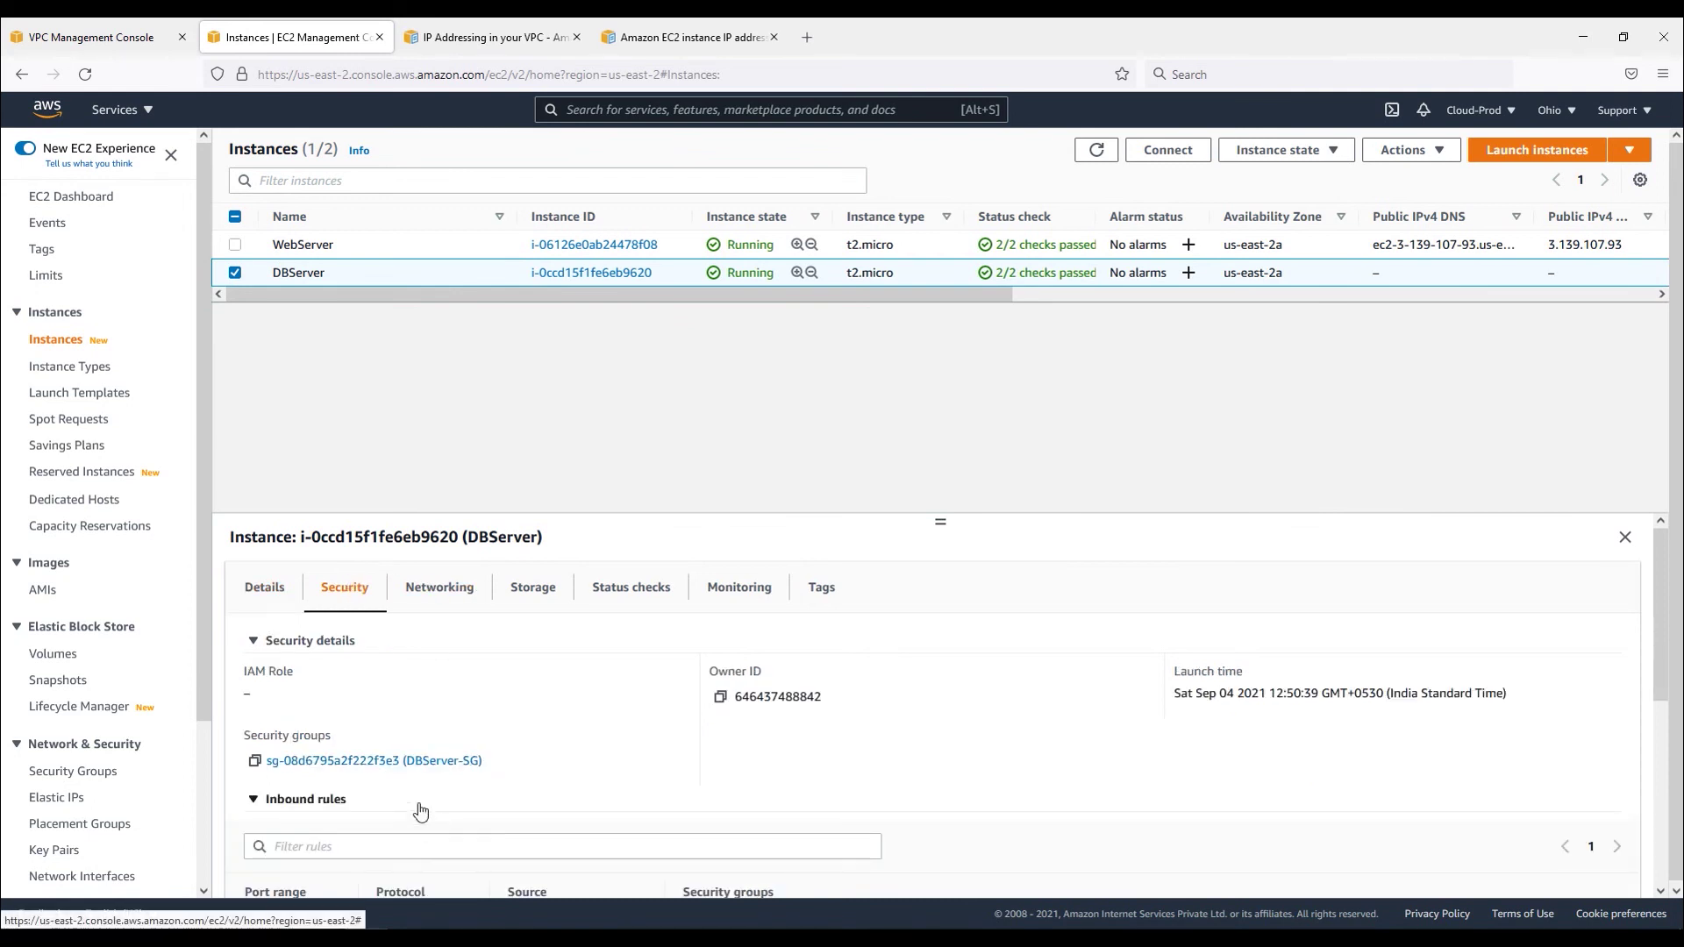
pyautogui.rightClick(415, 760)
pyautogui.click(460, 498)
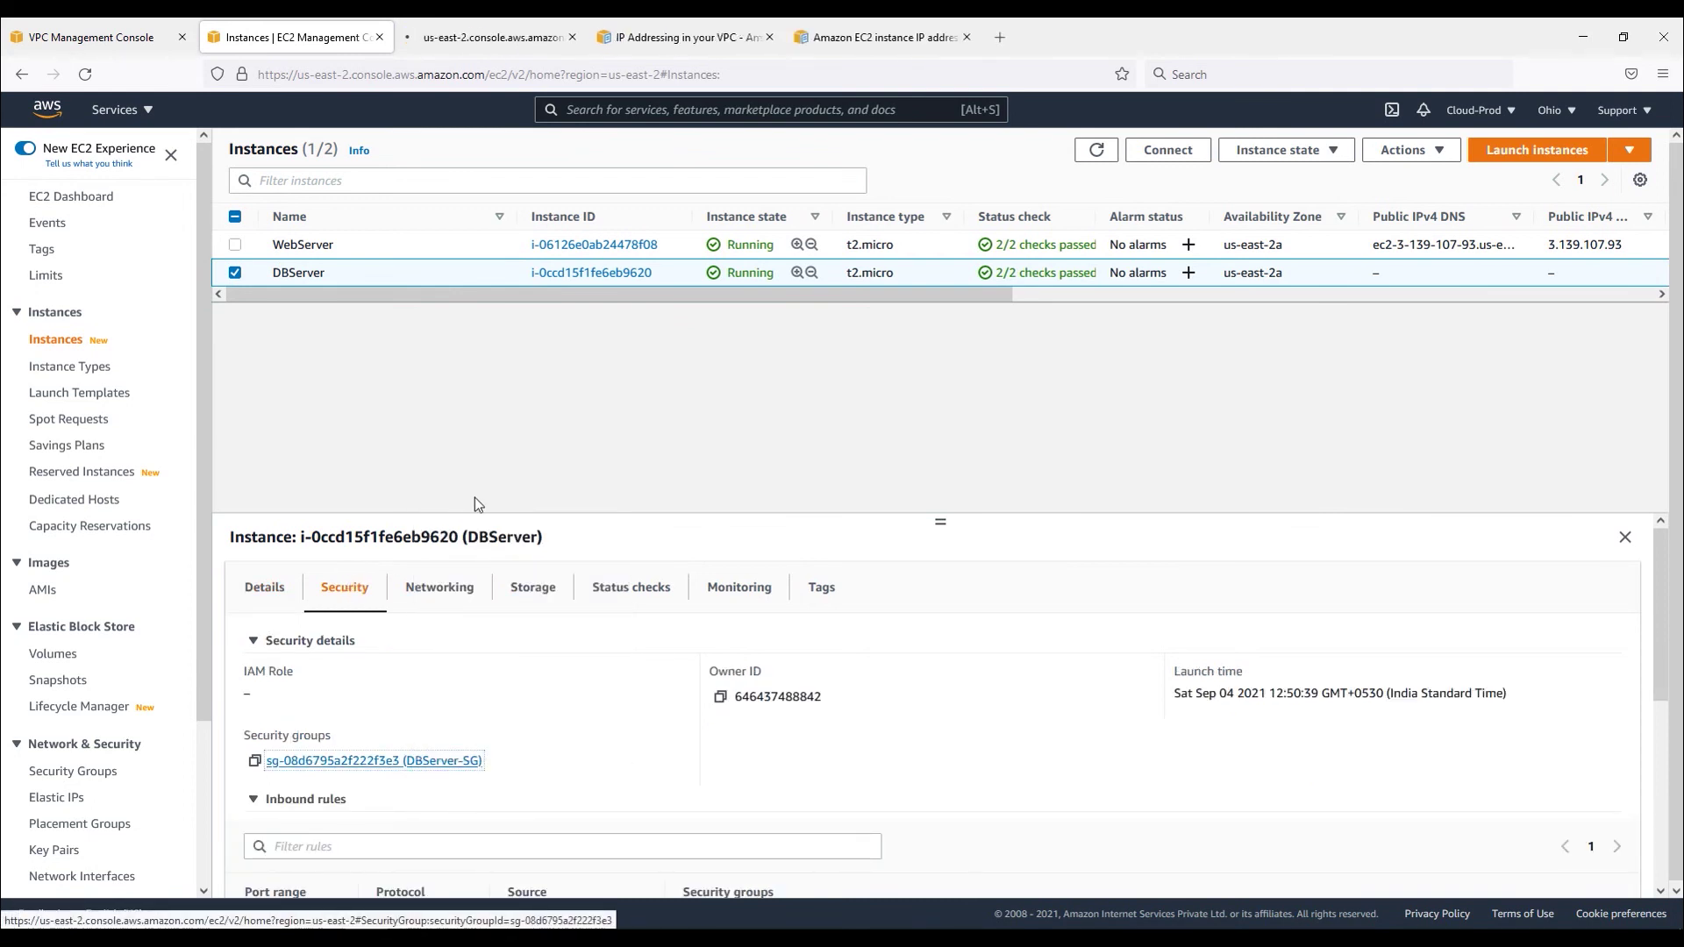
pyautogui.click(492, 21)
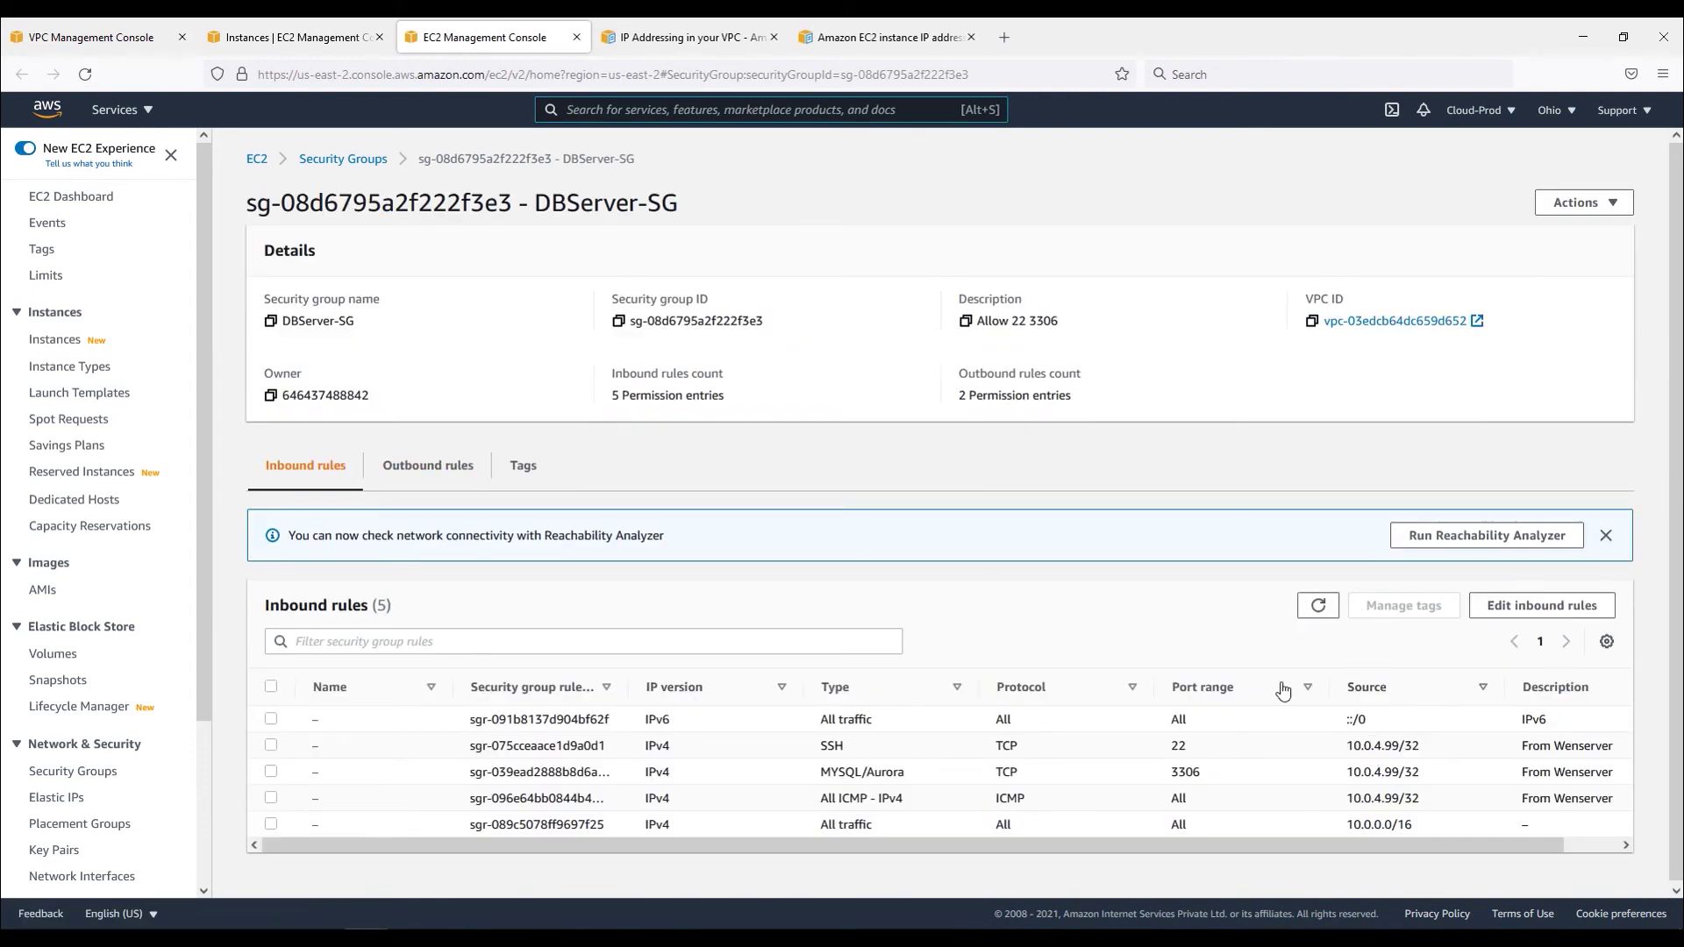
pyautogui.moveTo(818, 721); pyautogui.dragTo(1576, 726)
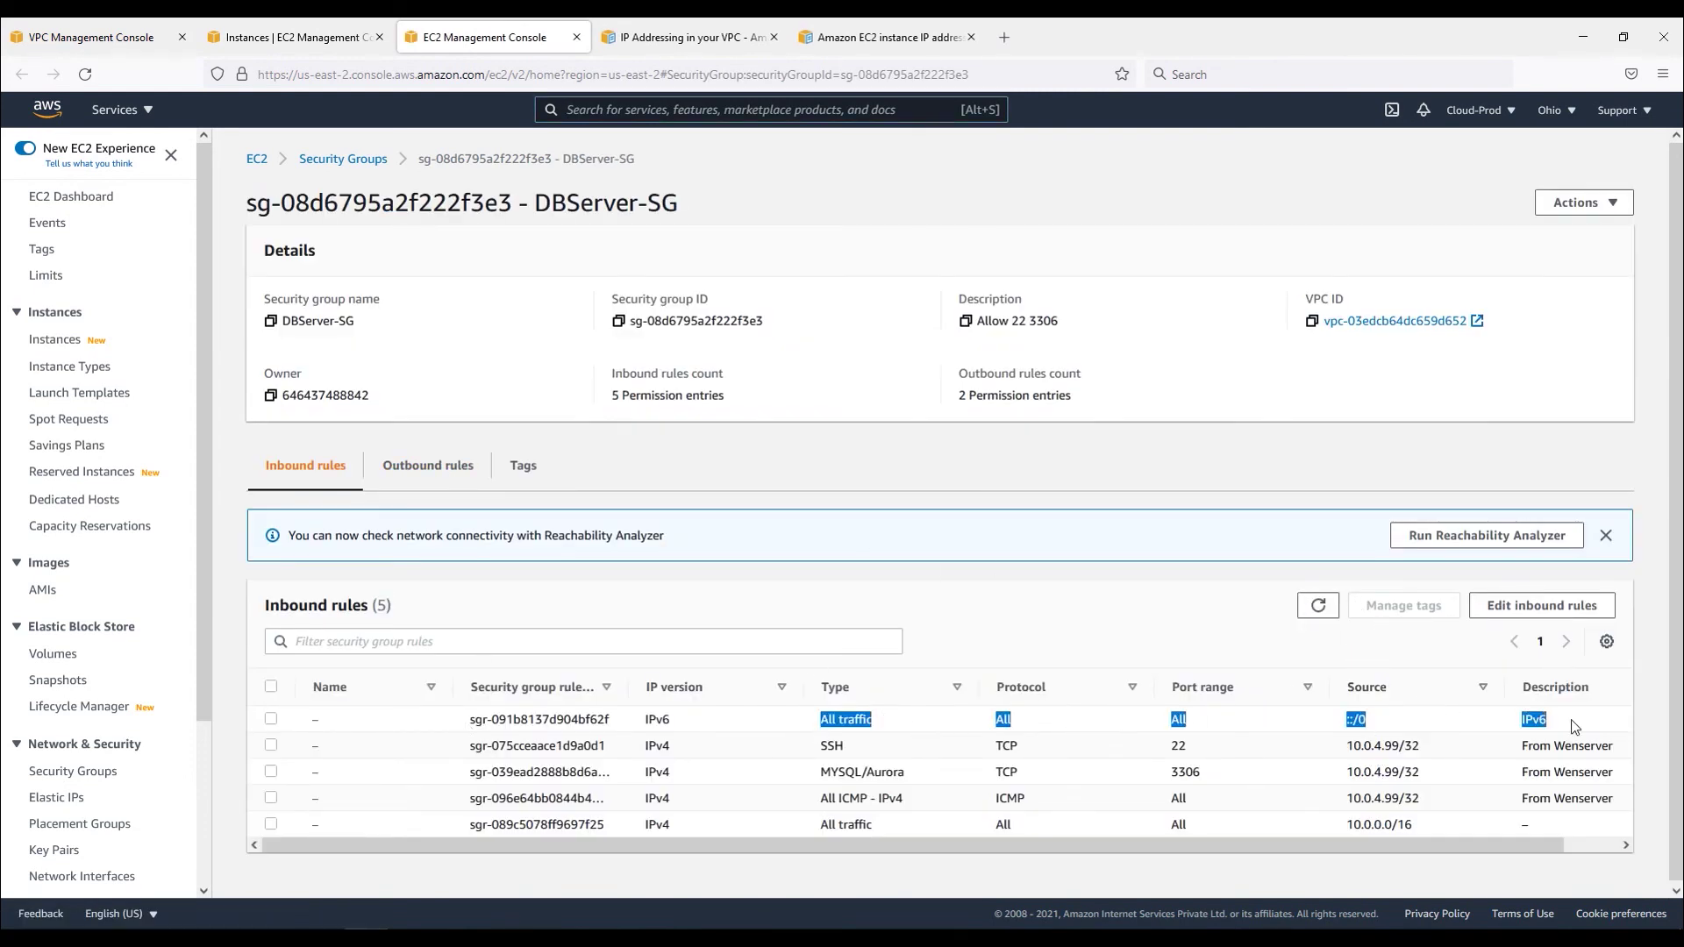
pyautogui.click(439, 468)
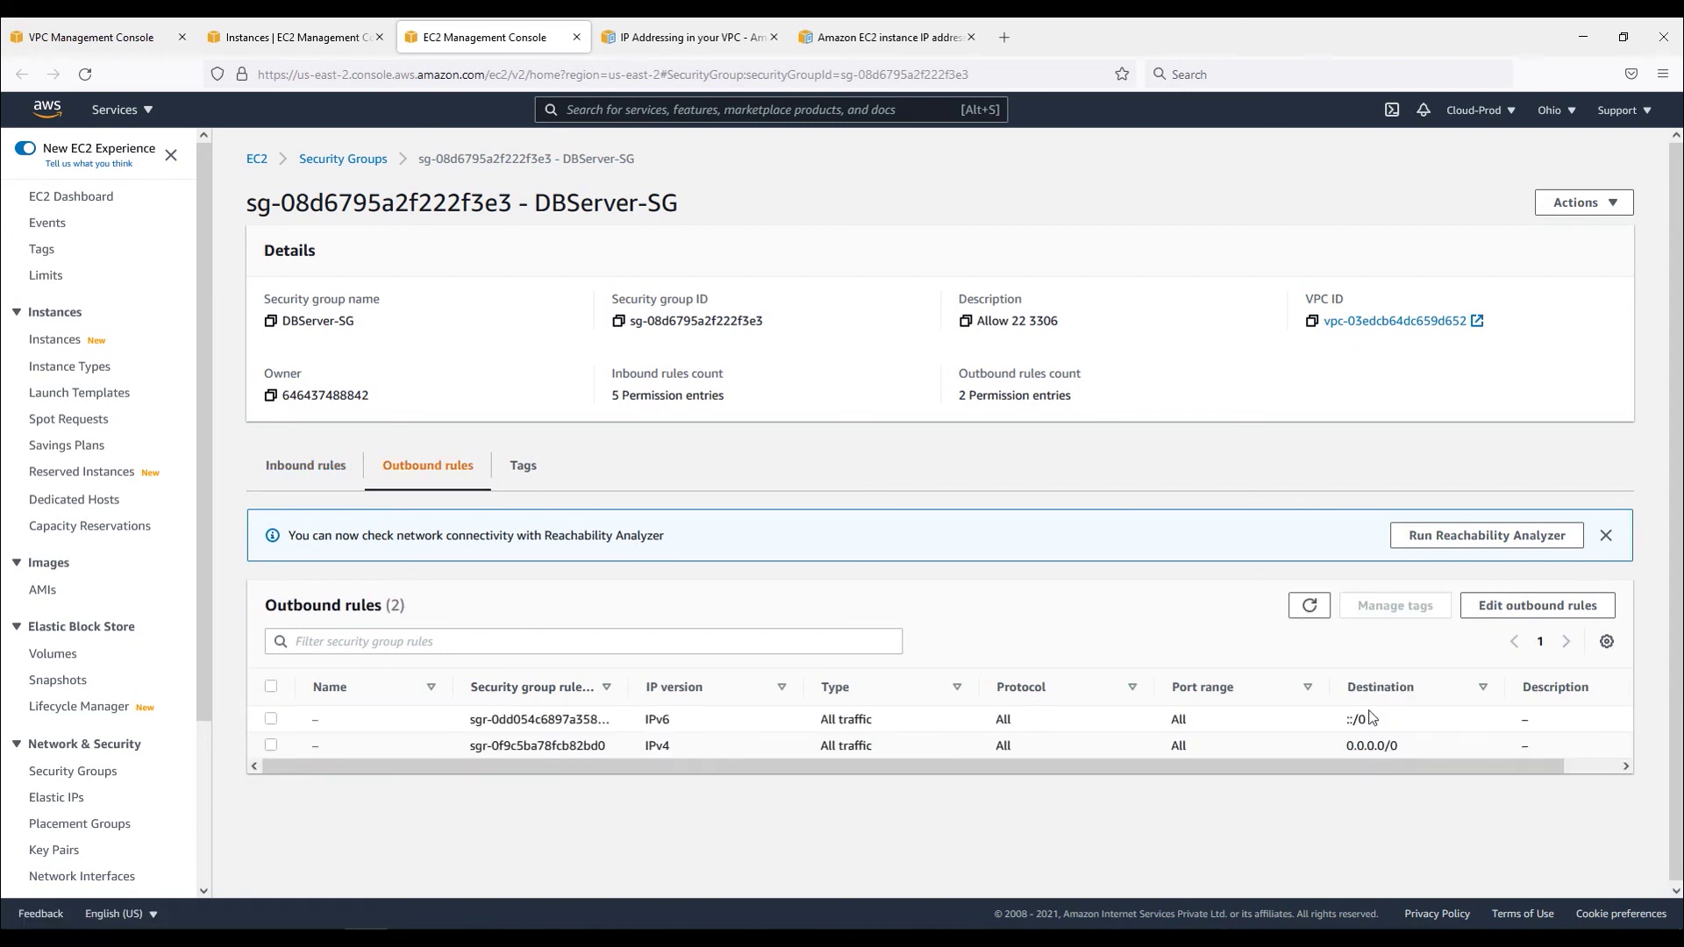
pyautogui.click(749, 730)
# Switch back to the WebServer SSH terminal and stop the running ping.
pyautogui.hotkey('alt', 'Tab')
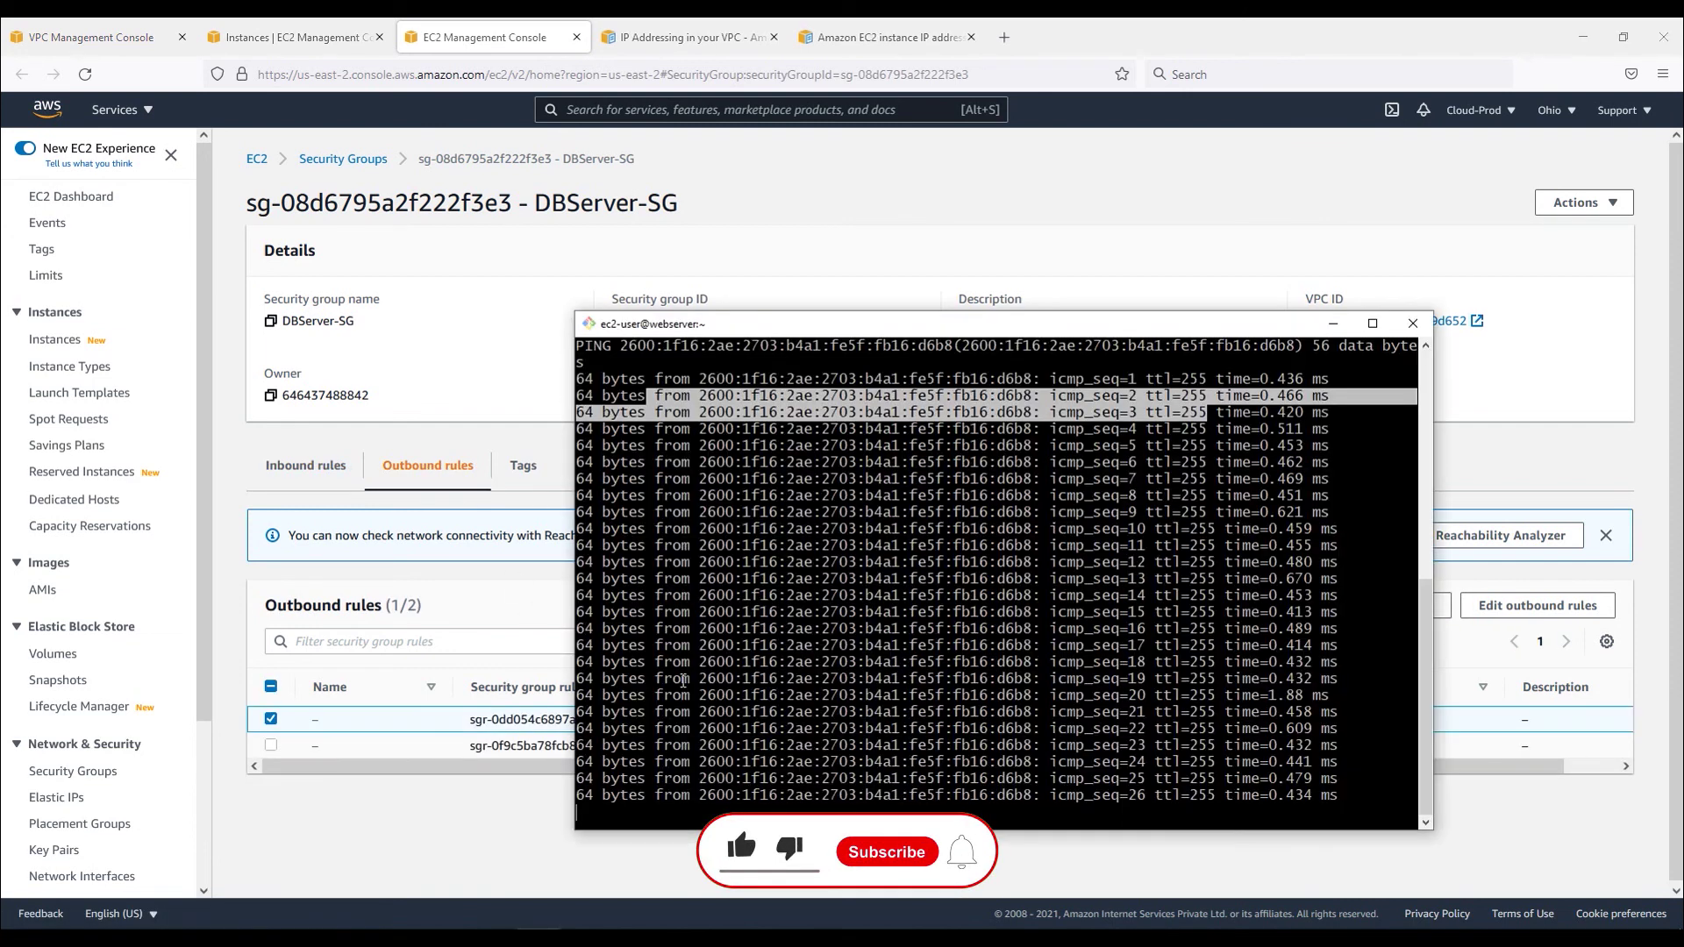
pyautogui.click(925, 660)
pyautogui.hotkey('ctrl', 'c')
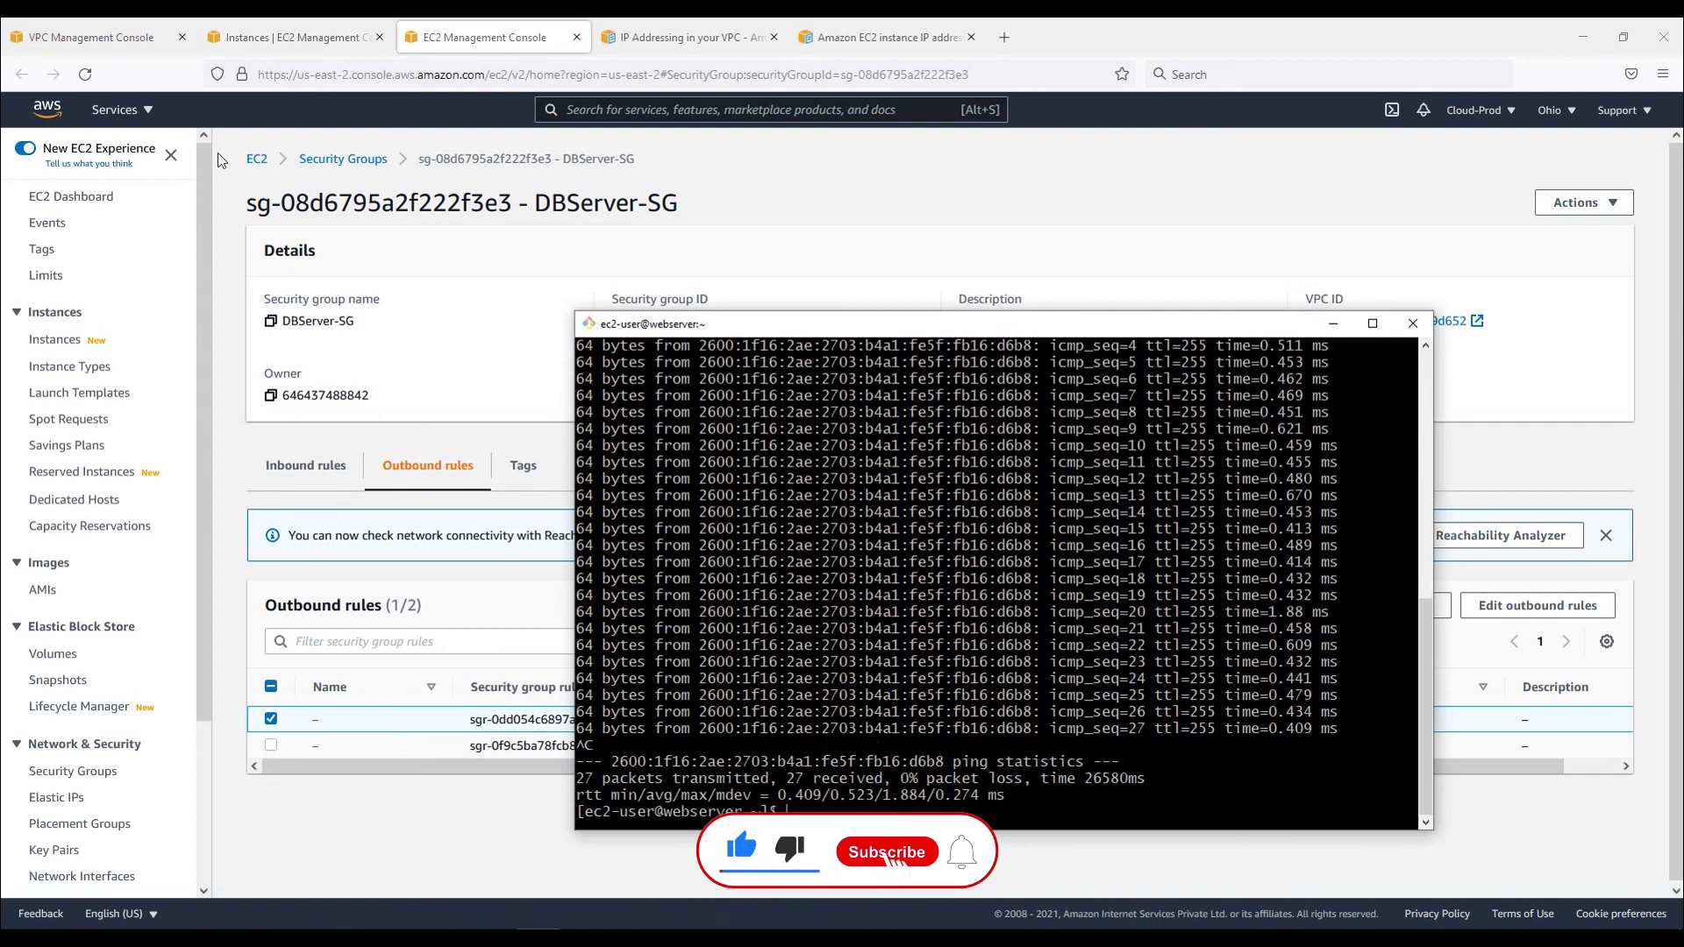
# Start launching a new instance from the instances page, proceed to the instance details, and choose MNGT-VPC as the network.
pyautogui.click(292, 37)
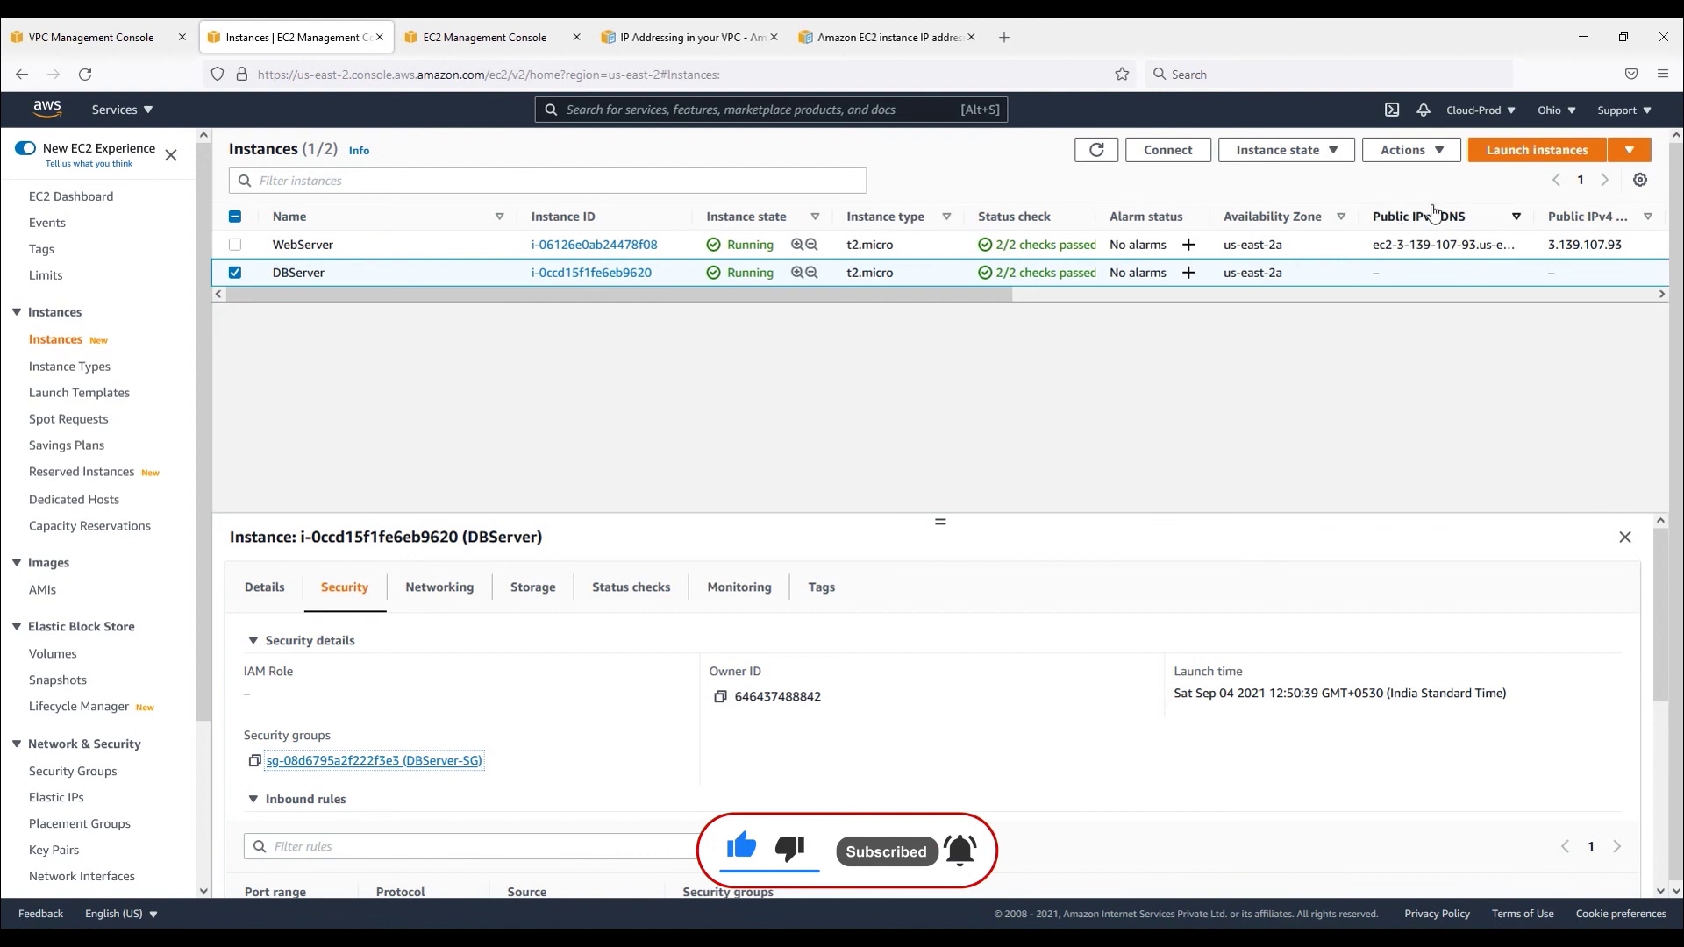
pyautogui.click(1509, 160)
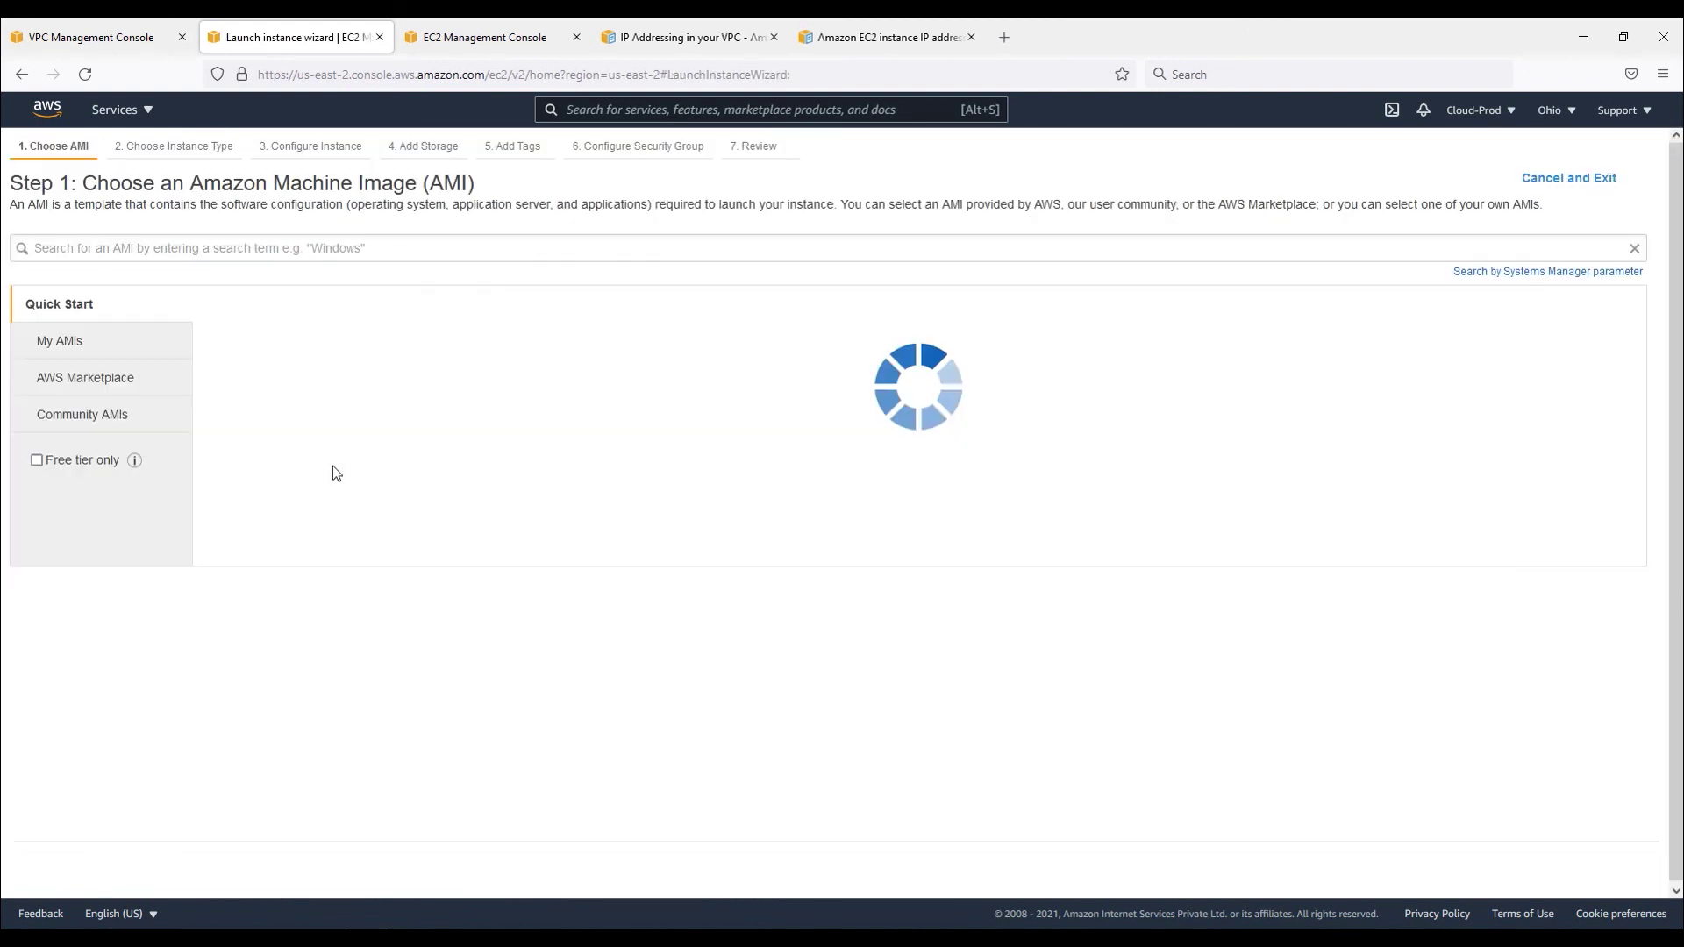
pyautogui.click(1593, 352)
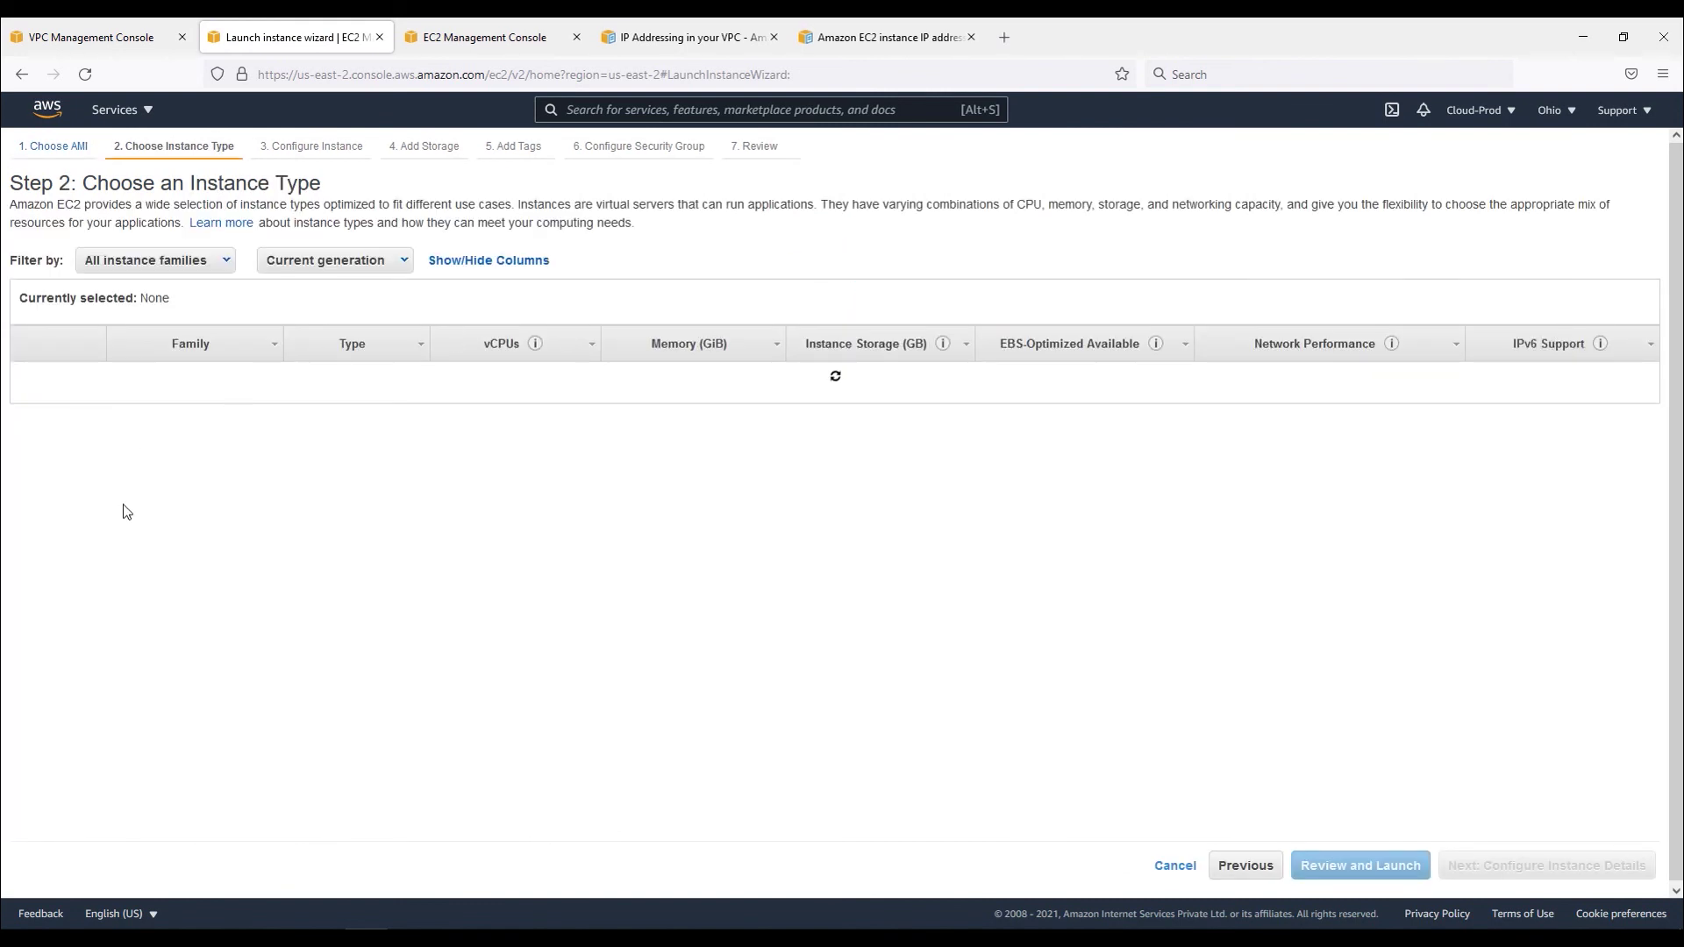
pyautogui.click(1548, 873)
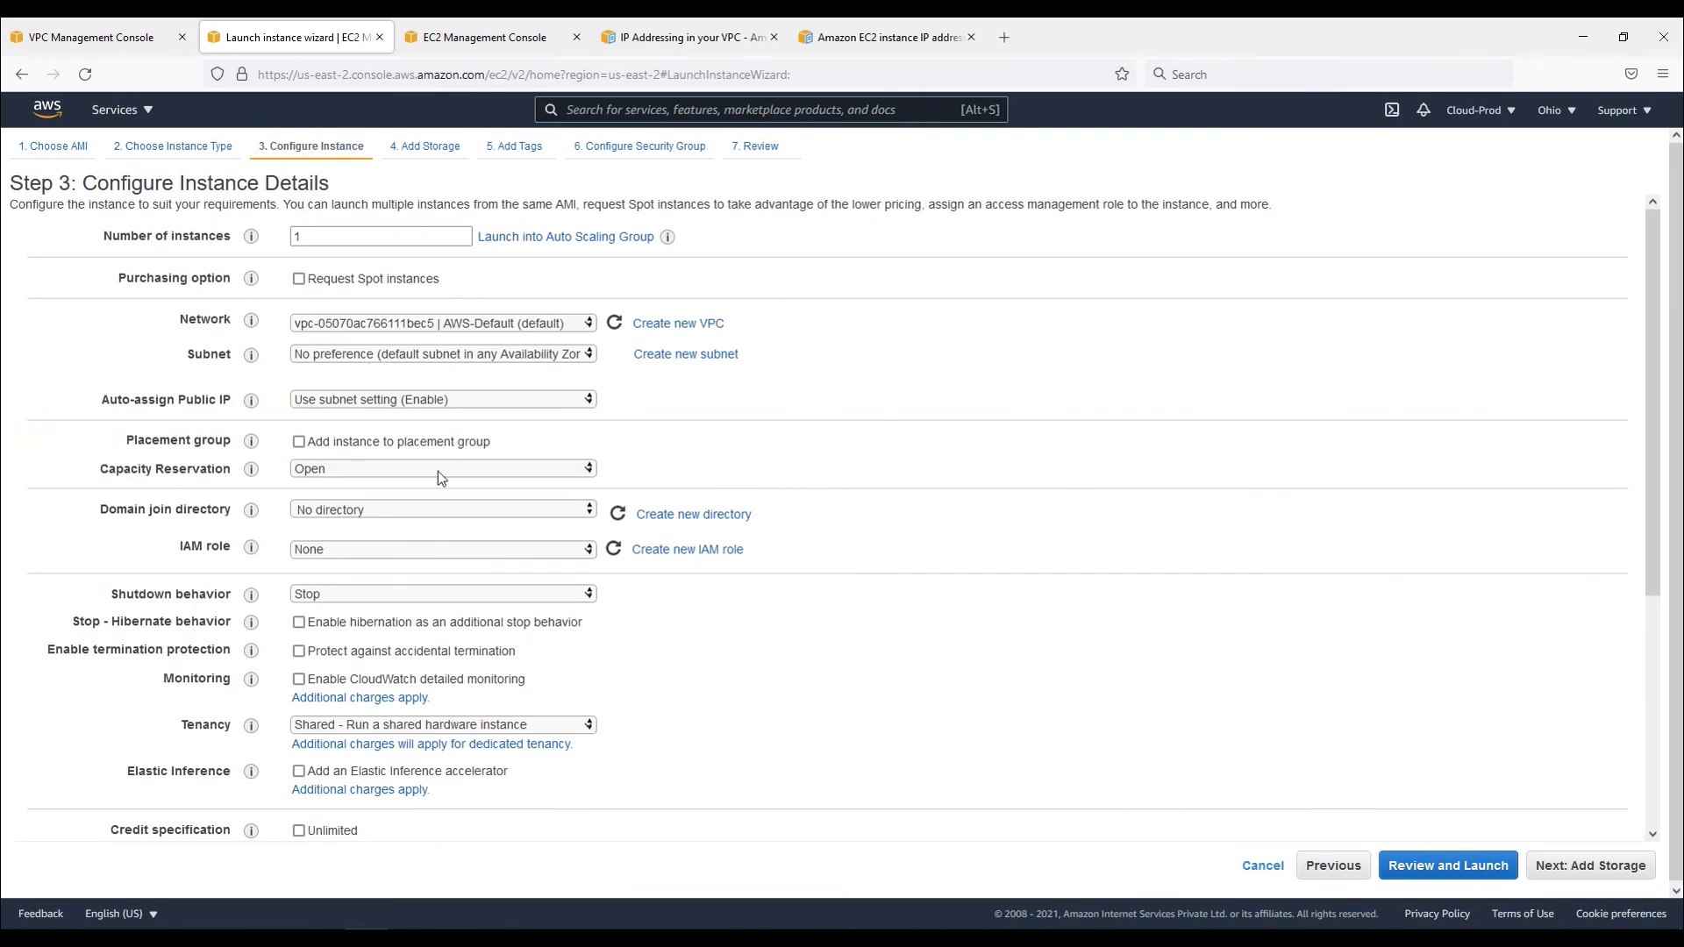
pyautogui.click(516, 327)
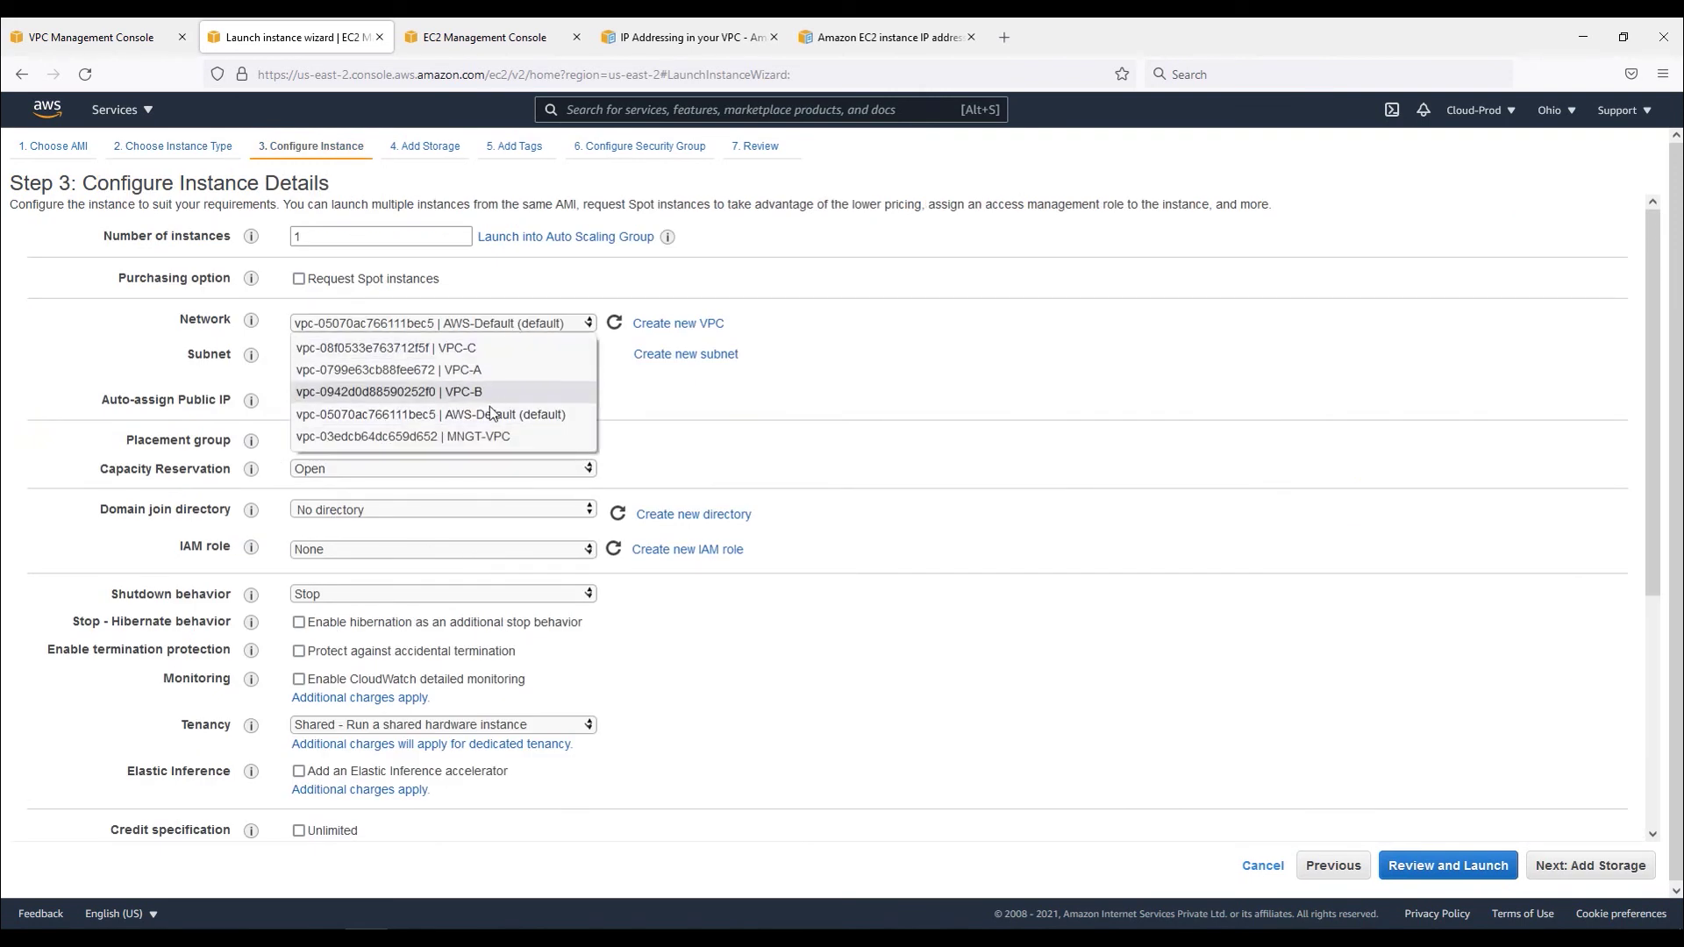
pyautogui.click(491, 422)
pyautogui.click(516, 326)
pyautogui.click(504, 436)
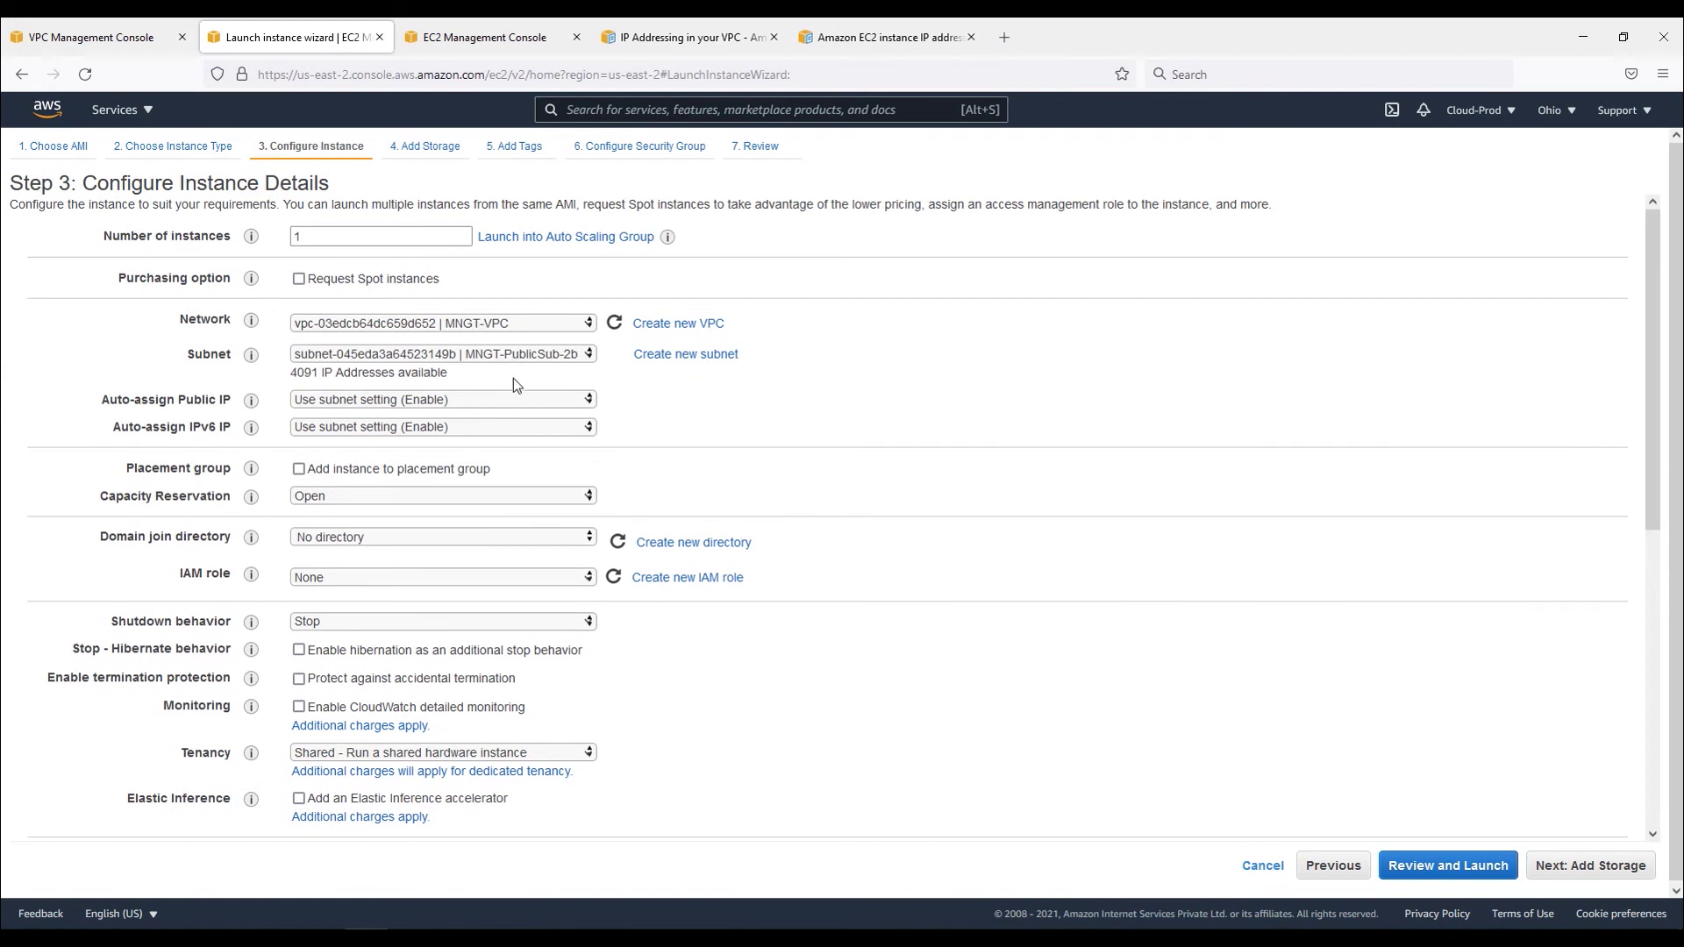
# Choose subnet MNGT-PublicSub-2b, inspect the eth0 primary IP and IPv6 assignment fields, and cancel the instance launch.
pyautogui.click(512, 356)
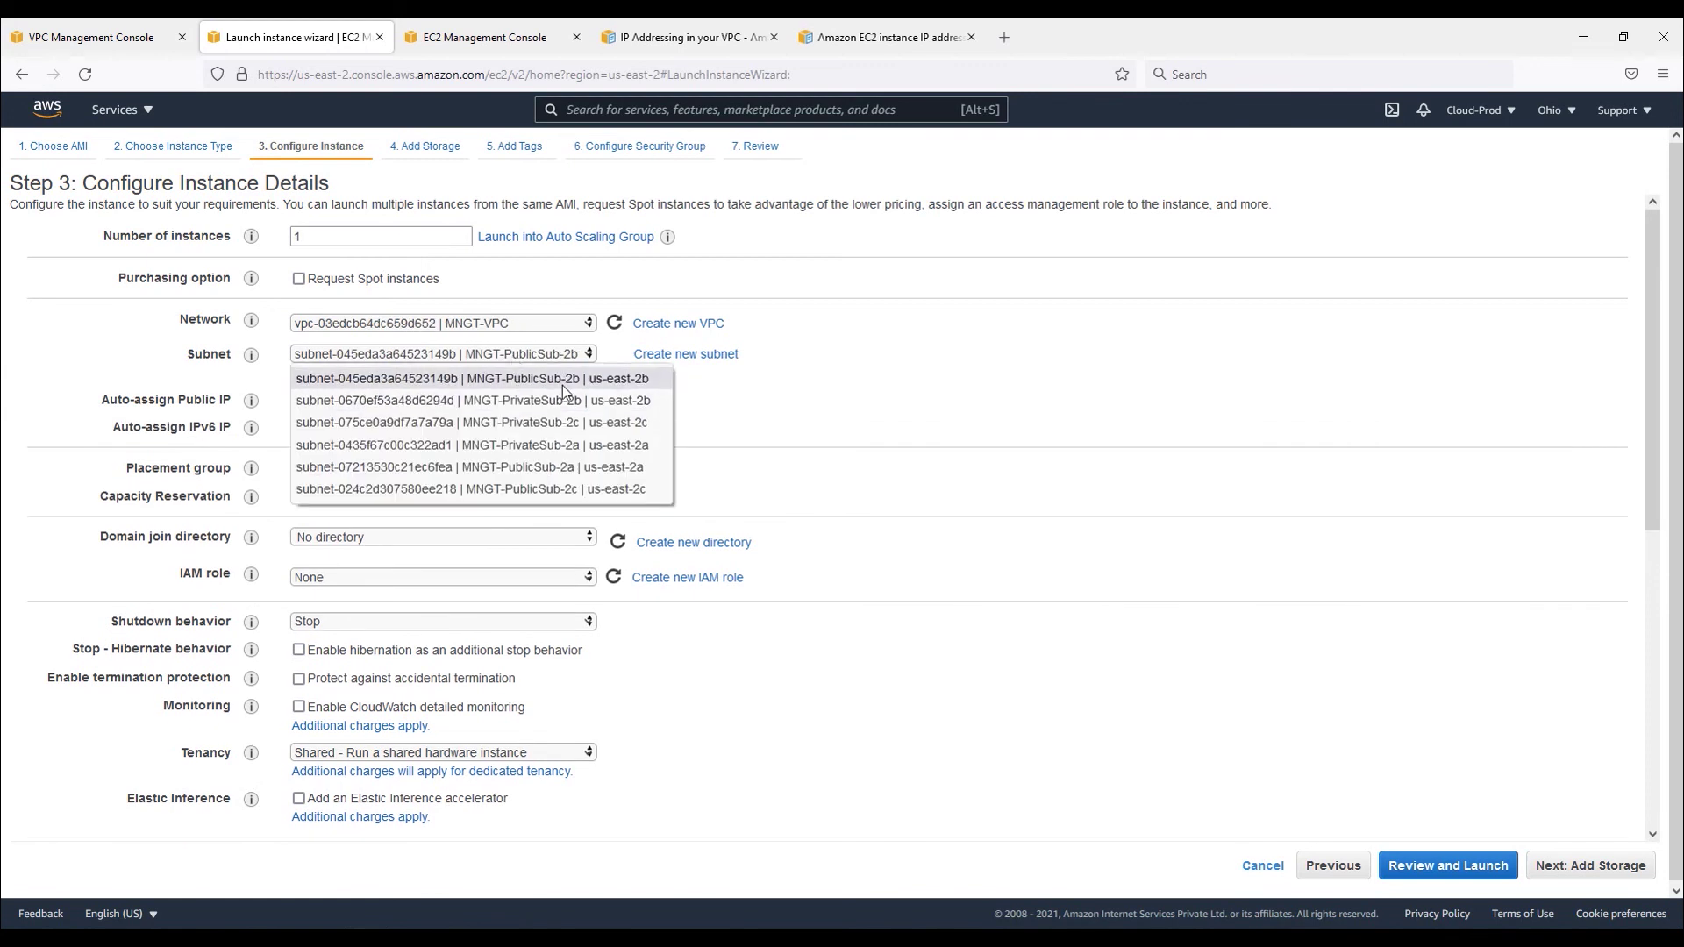
pyautogui.click(562, 386)
pyautogui.scroll(-5, 552, 530)
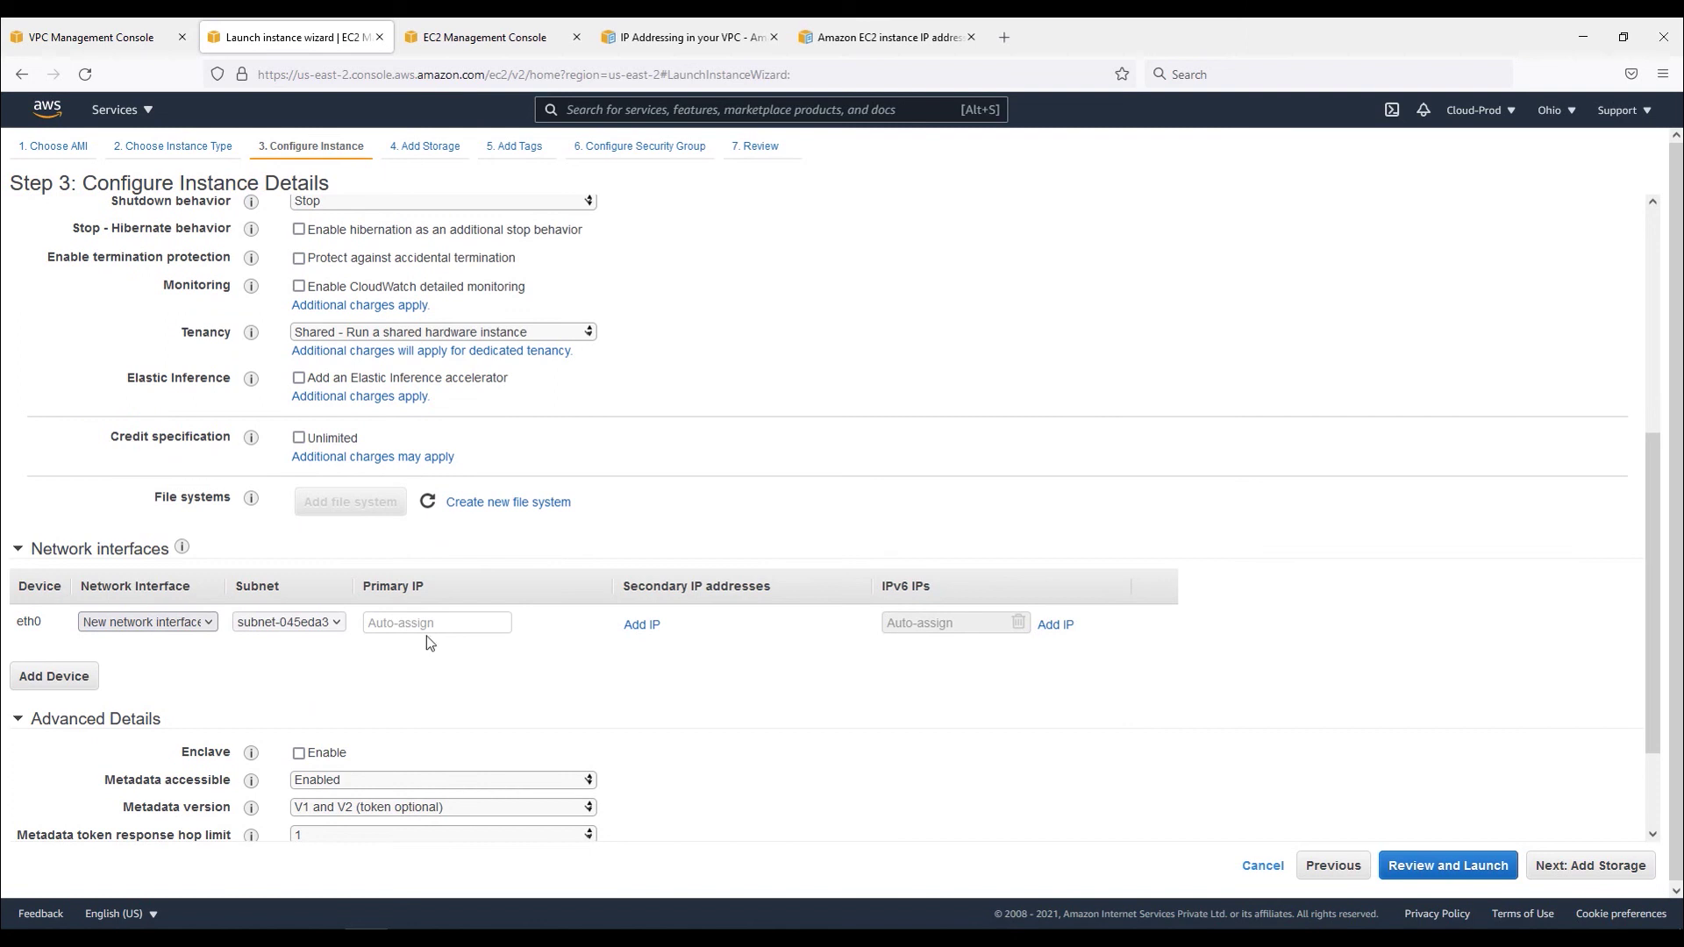
pyautogui.click(368, 624)
pyautogui.tripleClick(901, 589)
pyautogui.click(1267, 867)
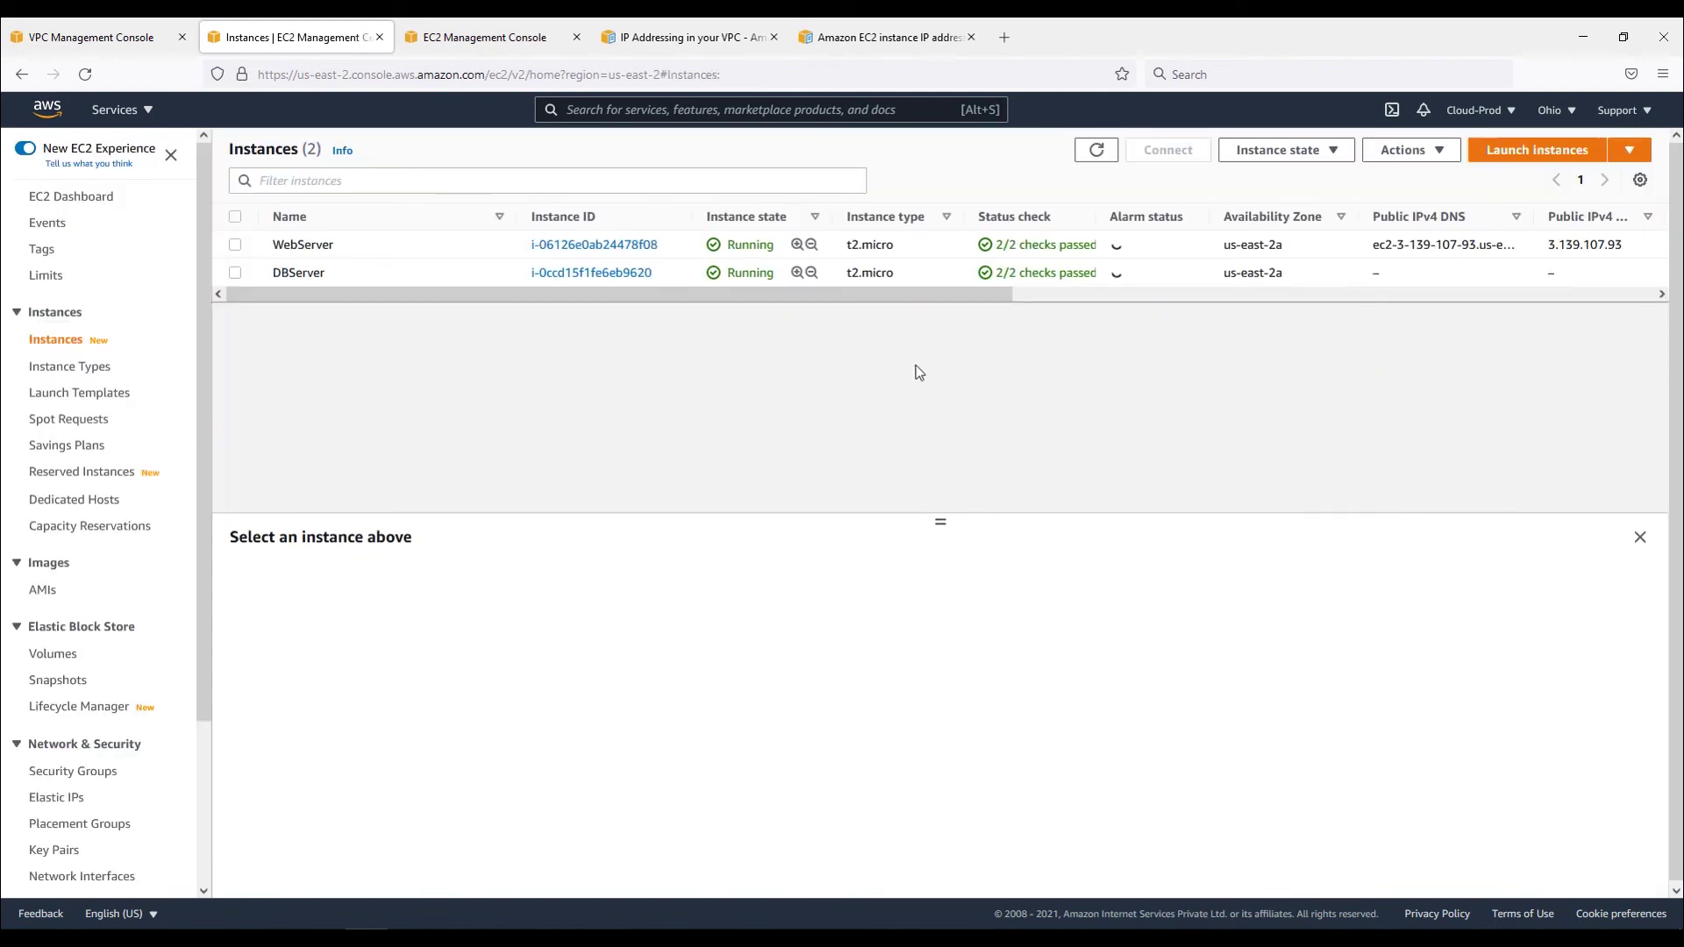
# Unassign the IPv6 address from WebServer's eth0 network interface and save the change.
pyautogui.click(306, 249)
pyautogui.click(1425, 150)
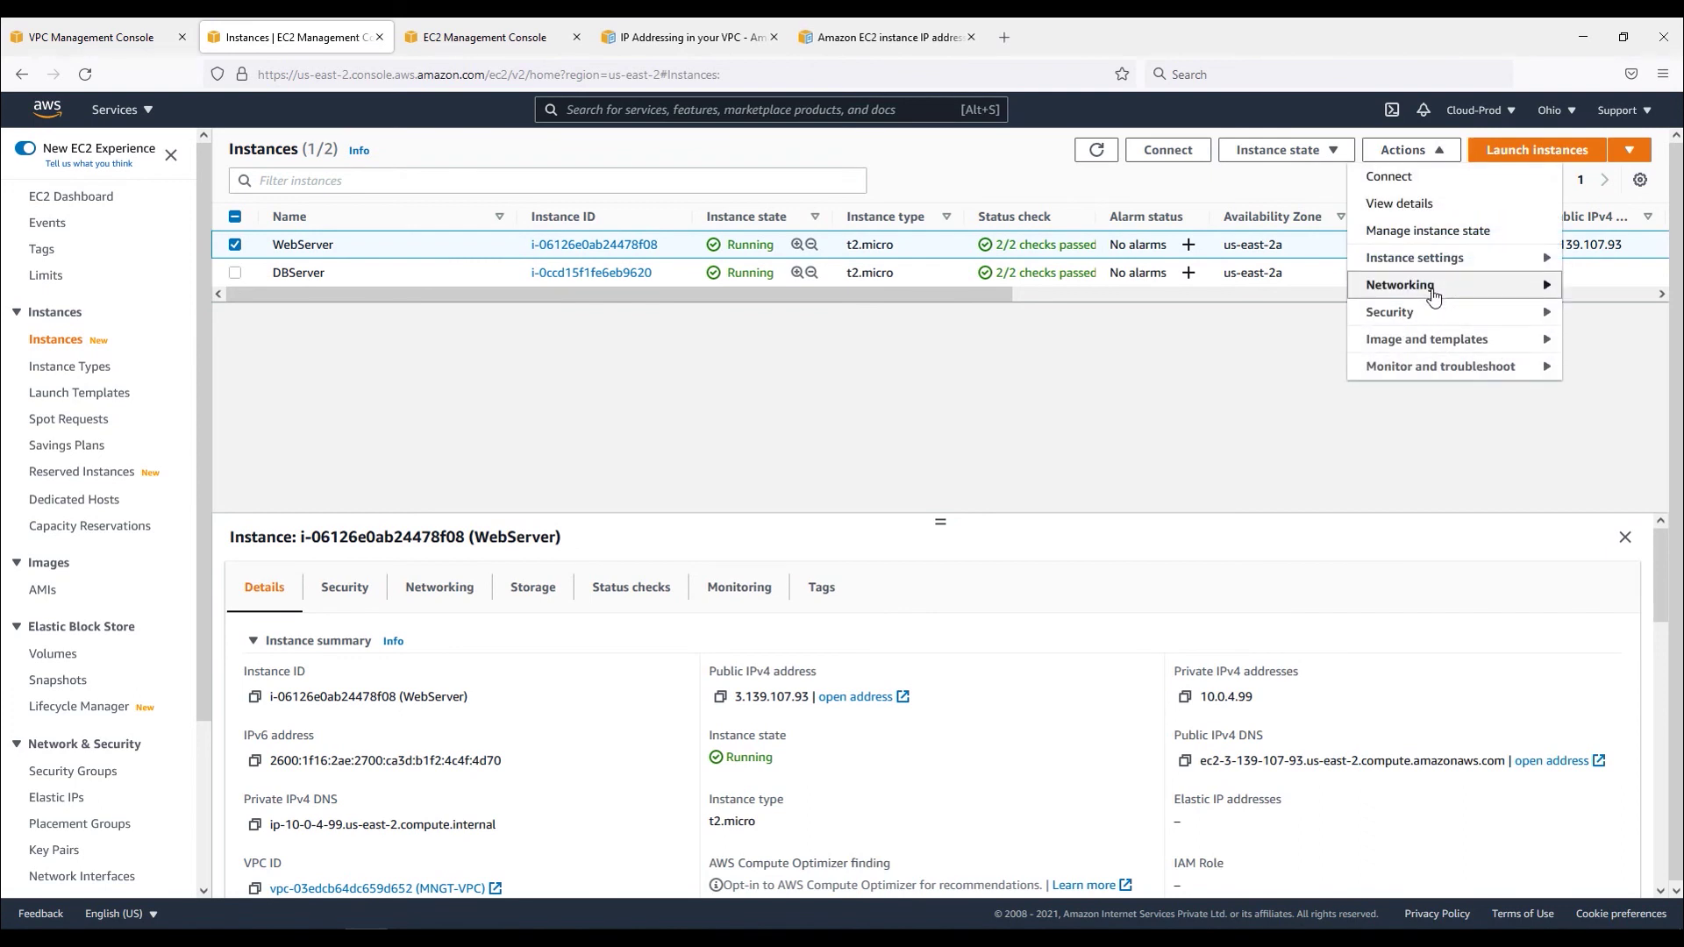
pyautogui.click(1432, 297)
pyautogui.click(1229, 395)
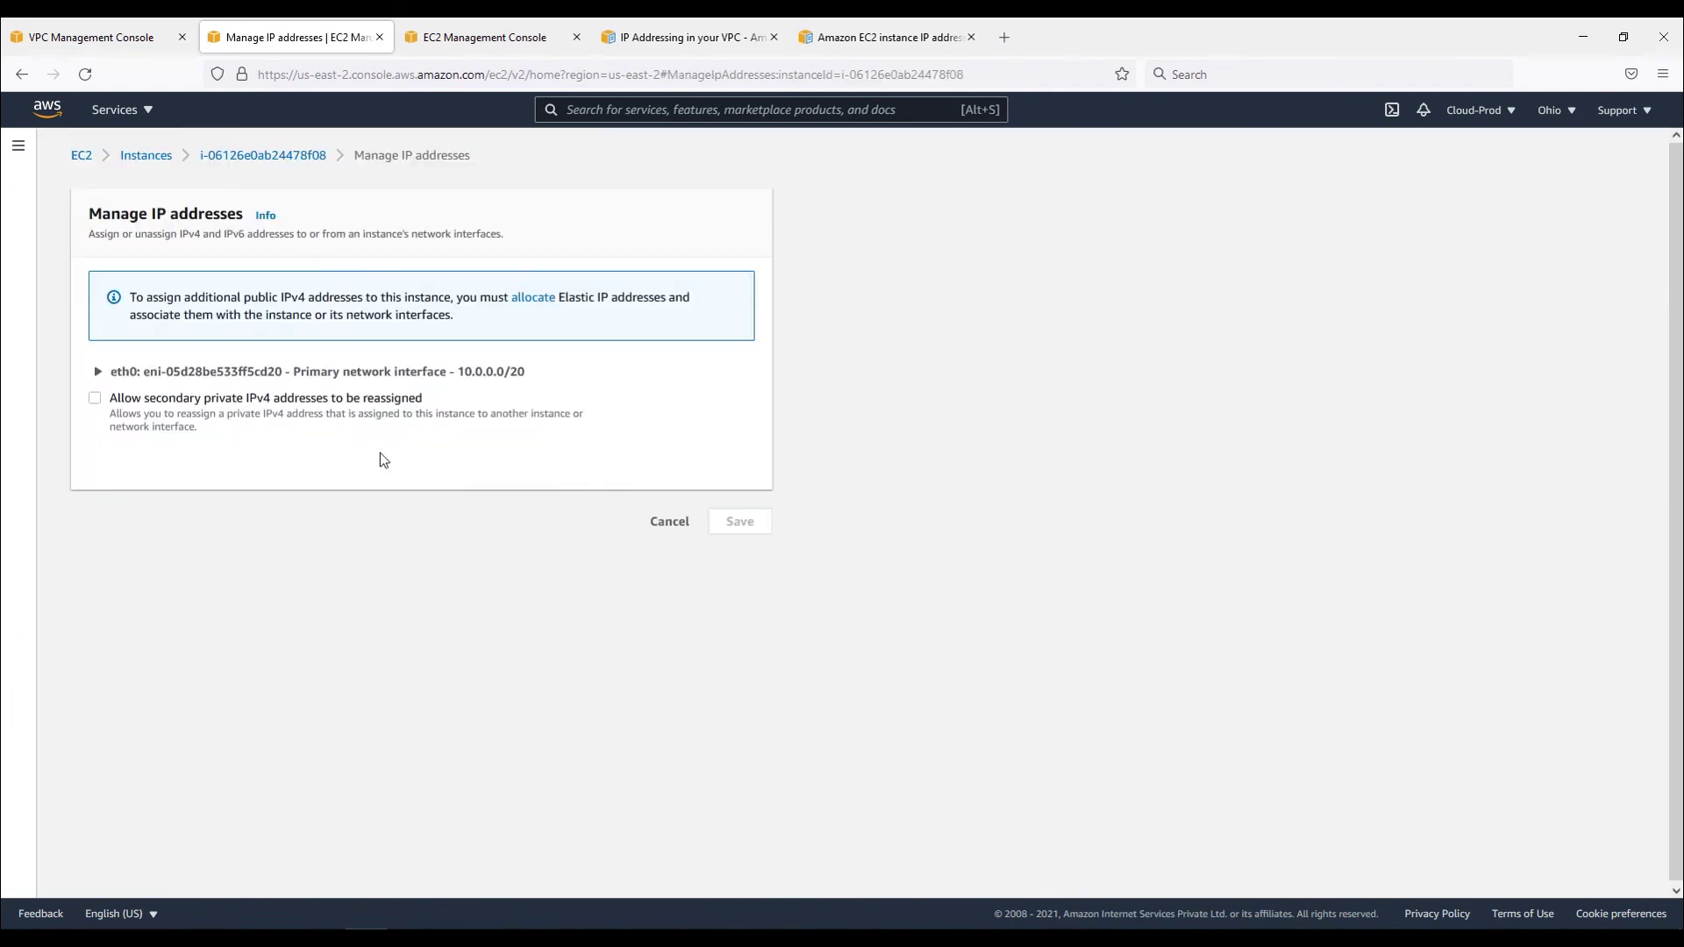
pyautogui.click(138, 373)
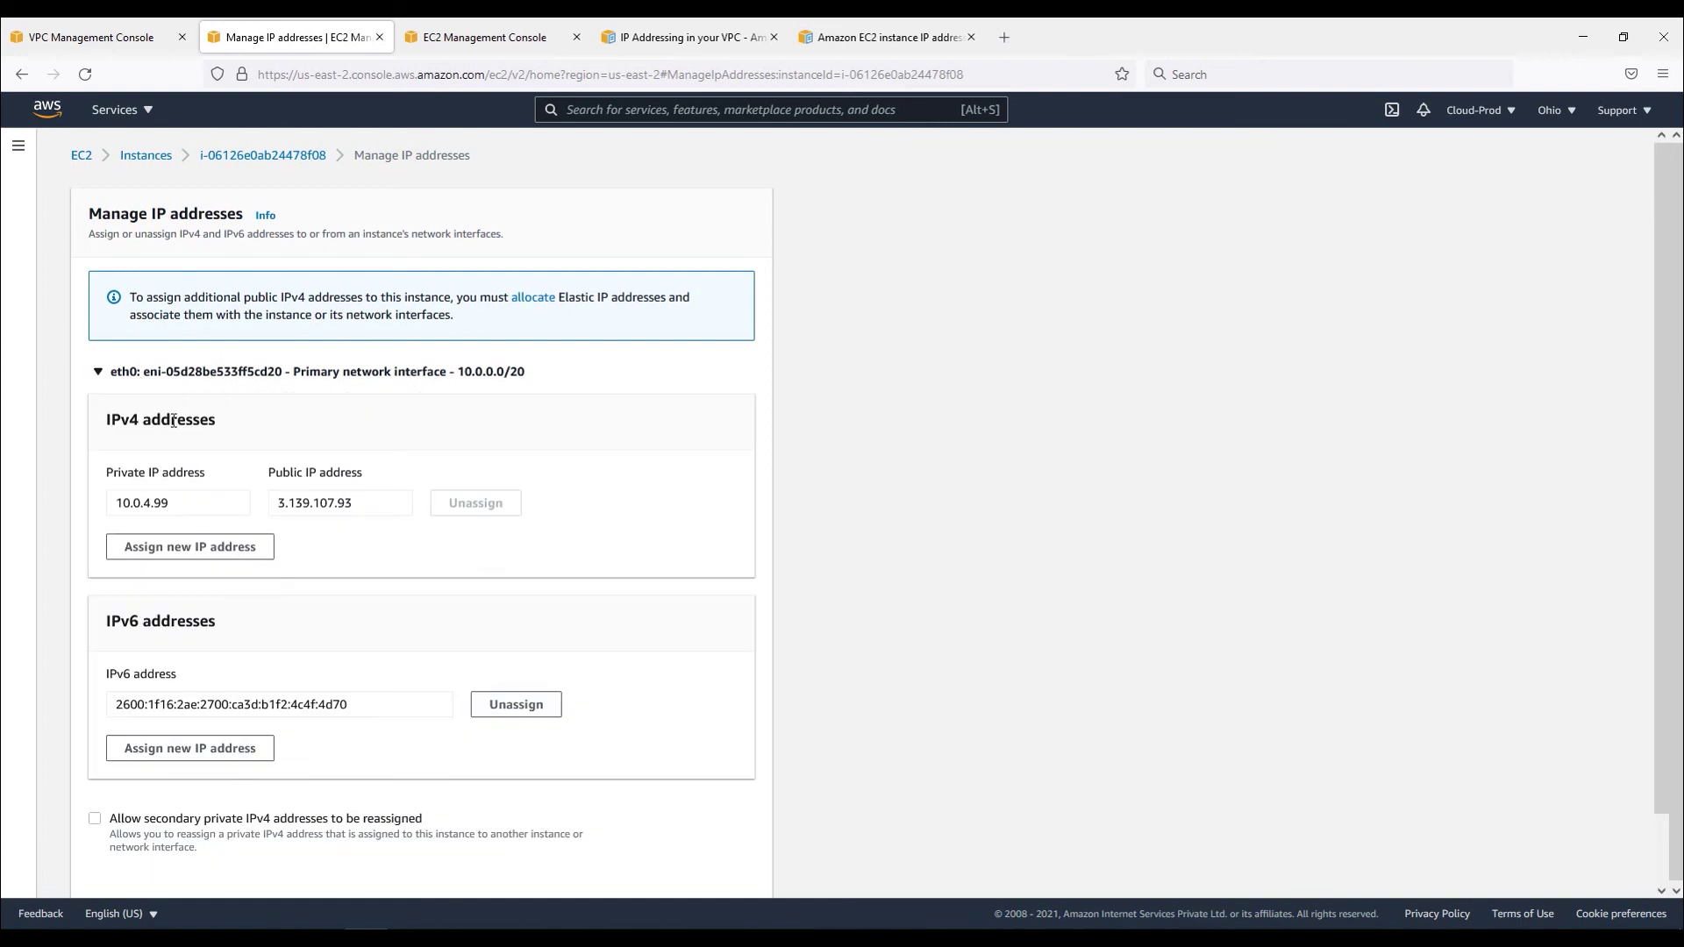
pyautogui.click(505, 712)
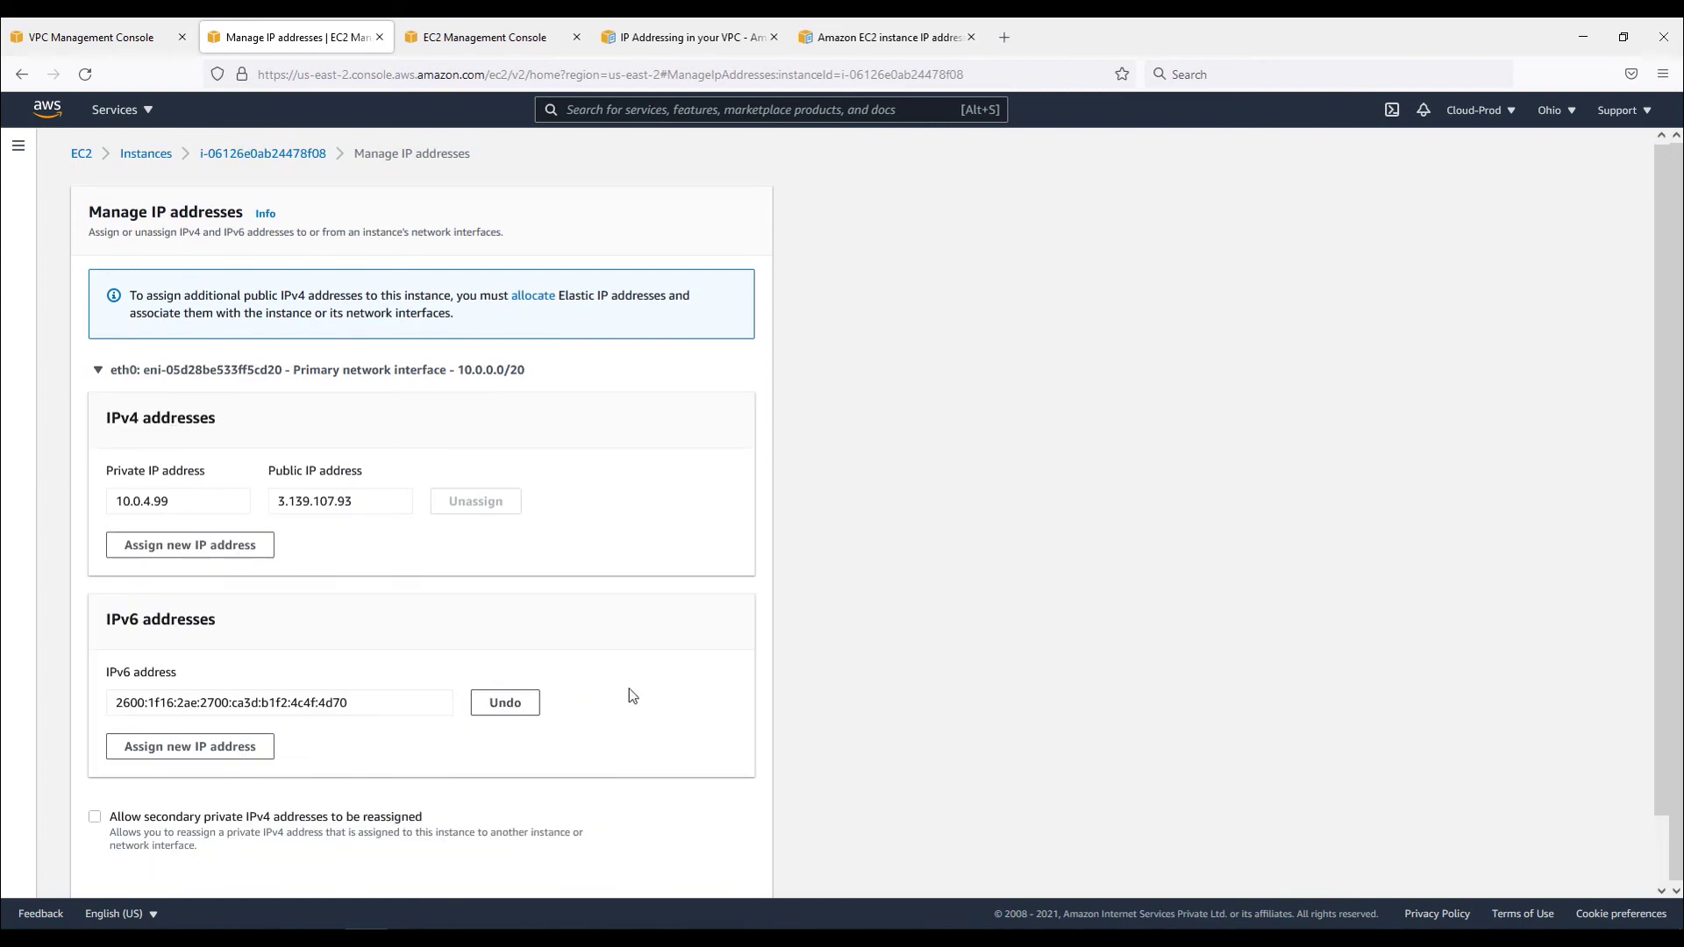
pyautogui.scroll(-2, 738, 833)
pyautogui.click(742, 867)
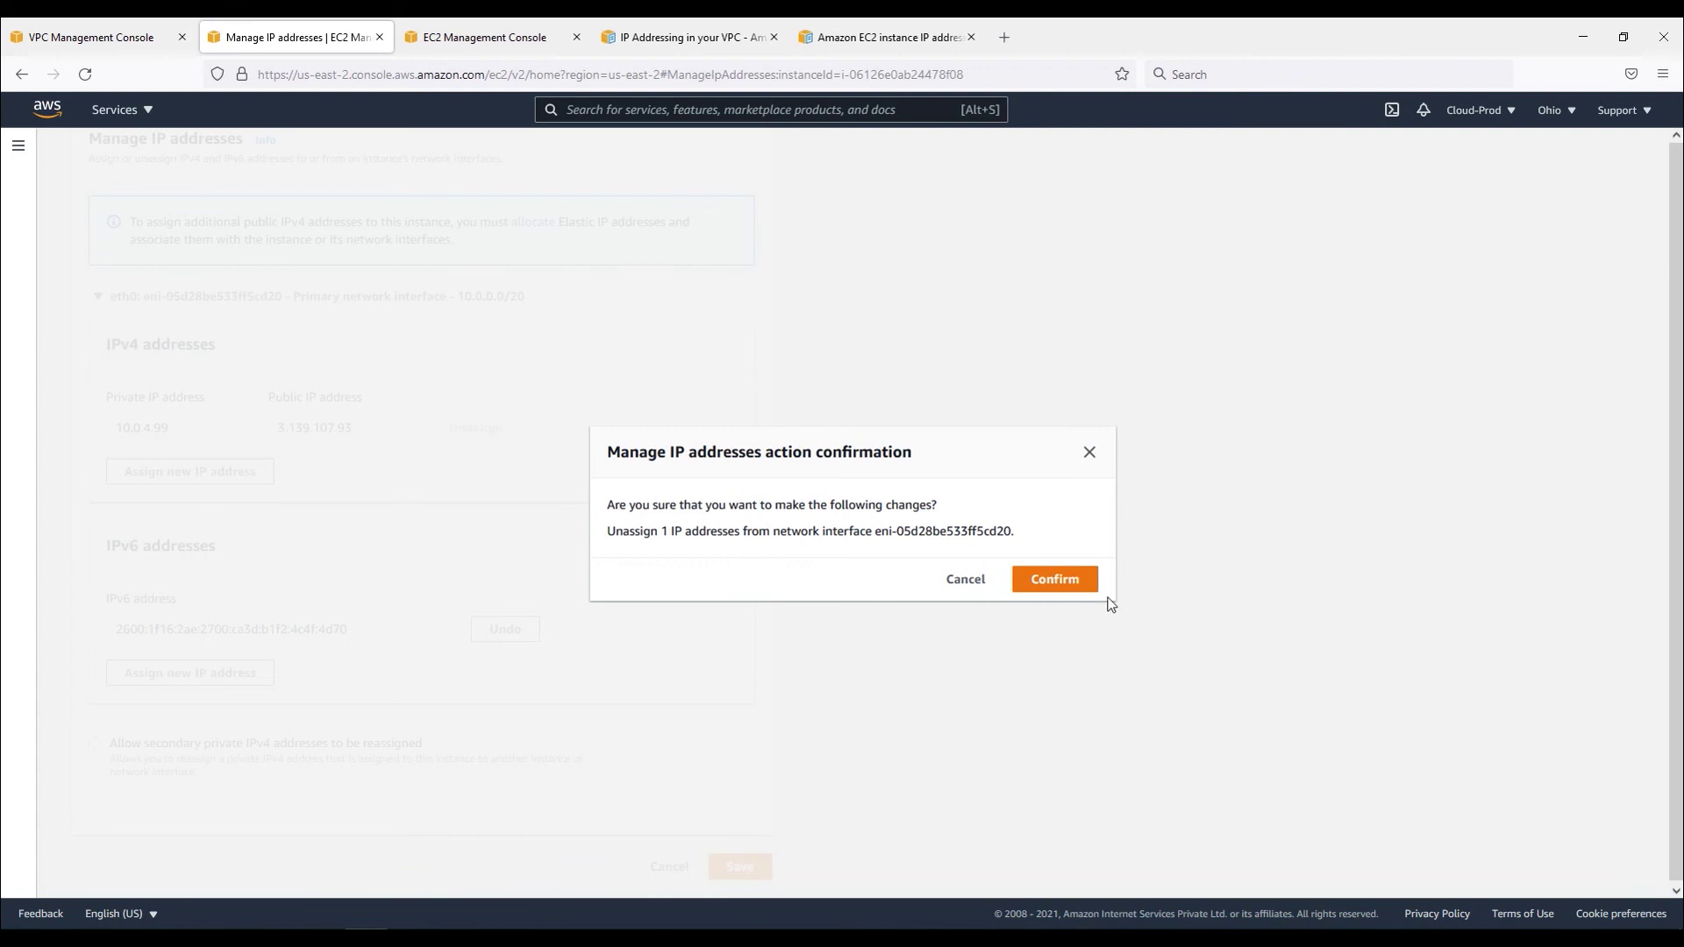
pyautogui.click(1048, 579)
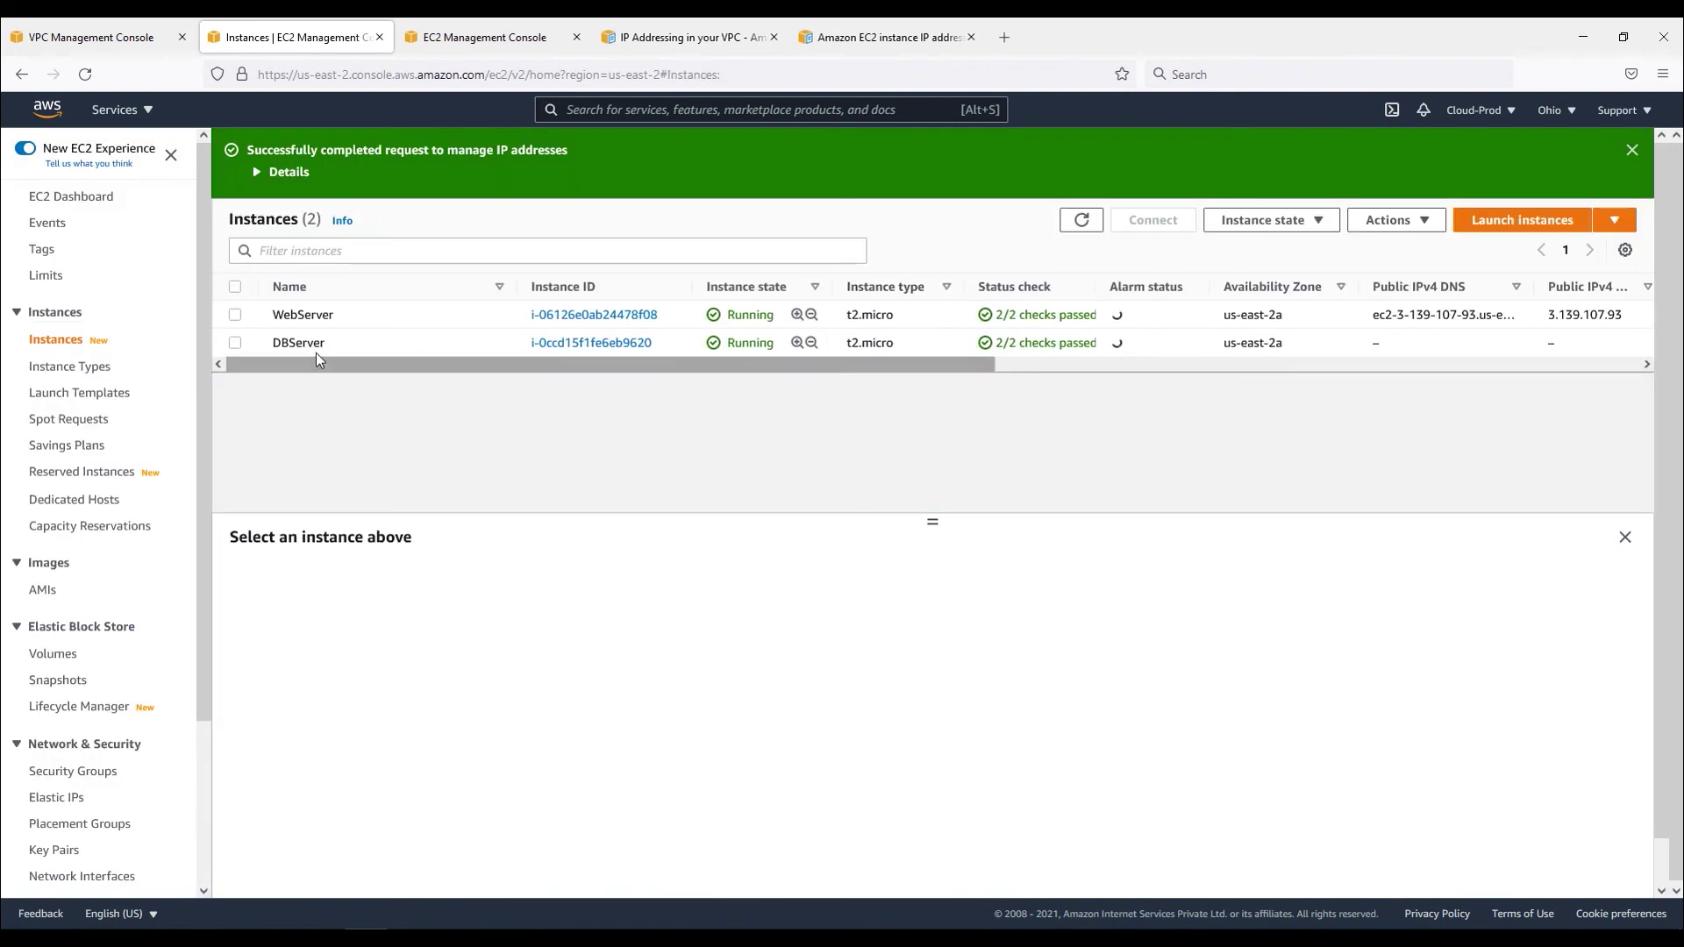
# Unassign the IPv6 address from DBServer's eth0 network interface and save the change.
pyautogui.click(1412, 220)
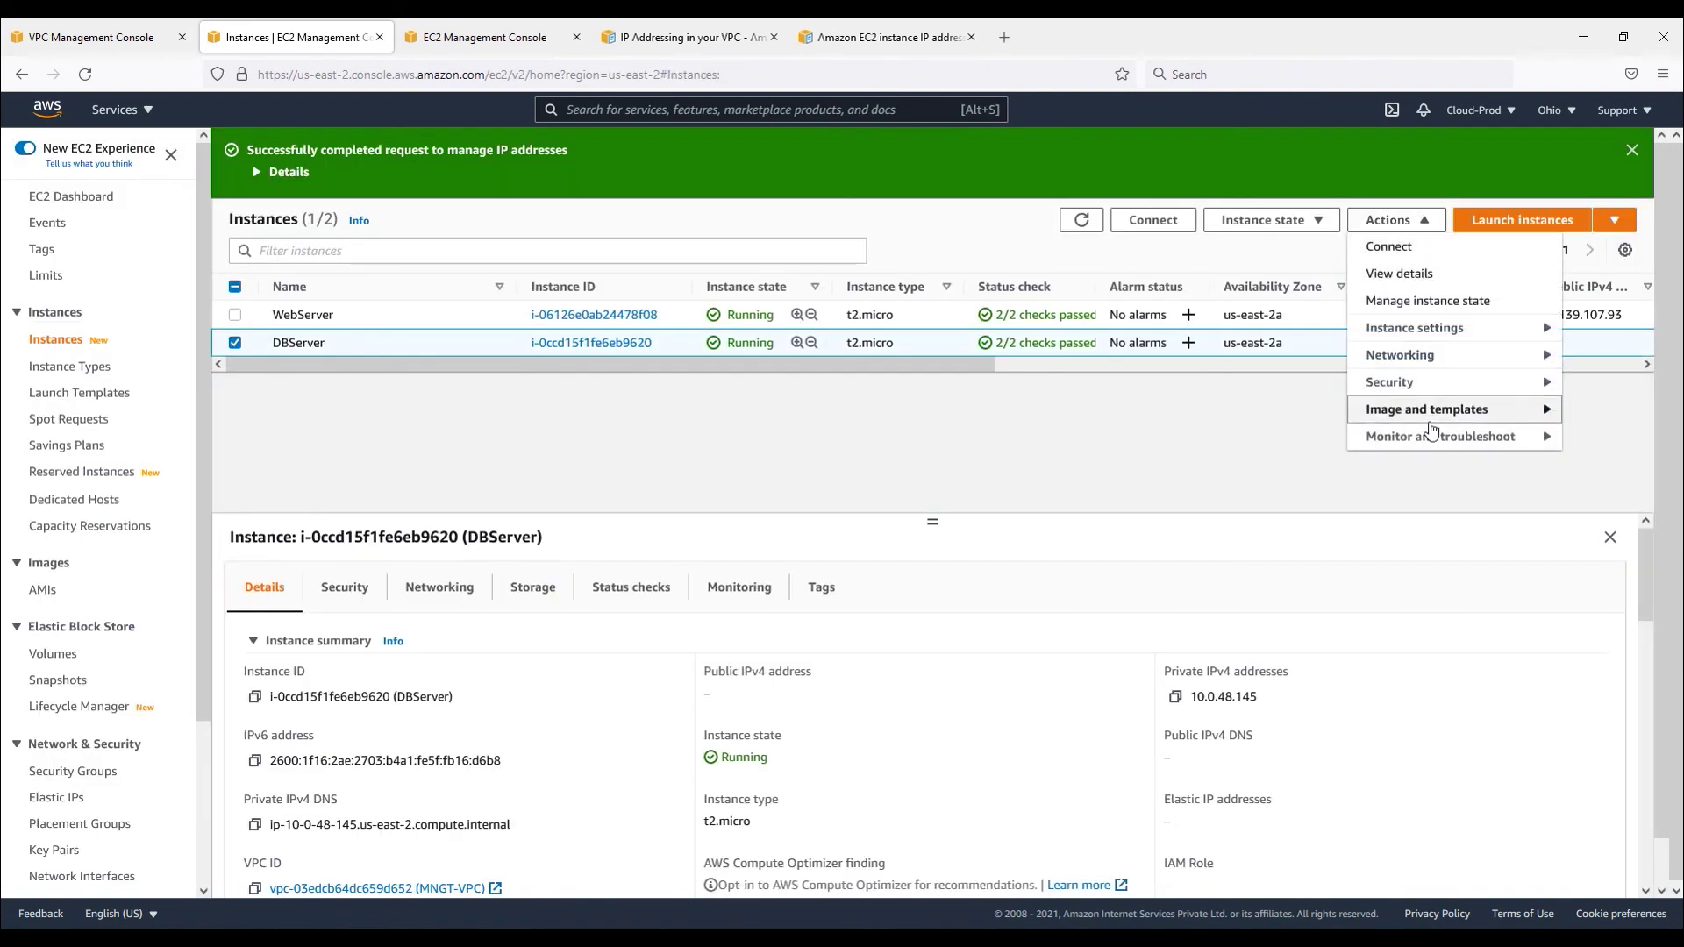
pyautogui.moveTo(1426, 358)
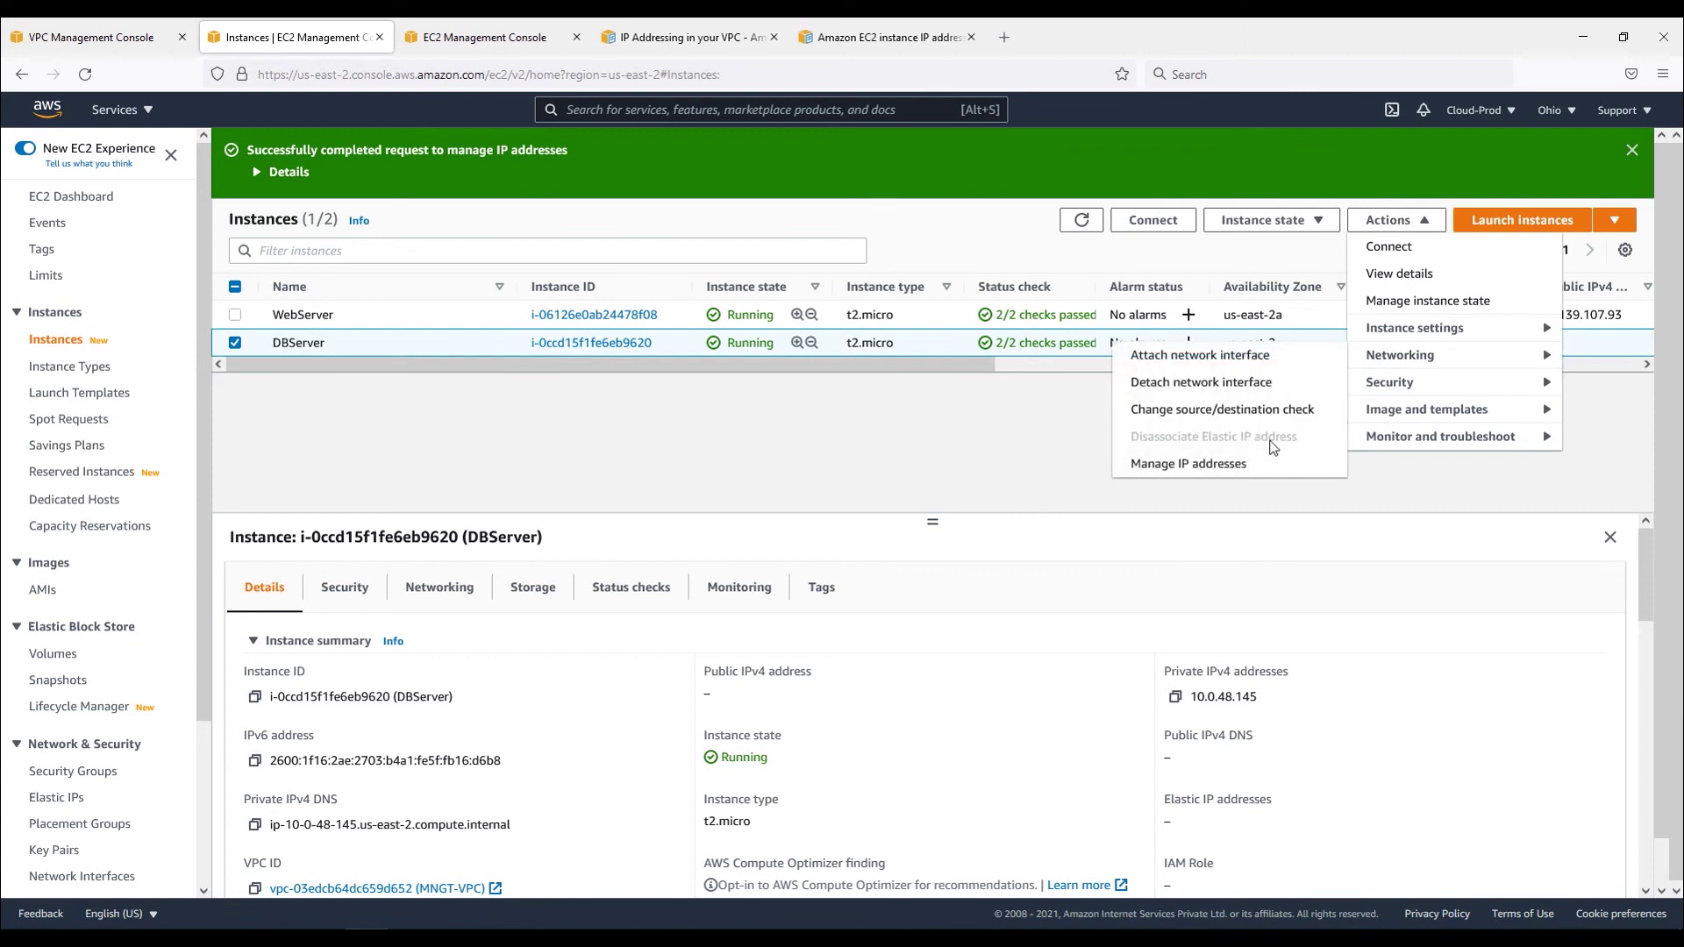
pyautogui.click(1253, 465)
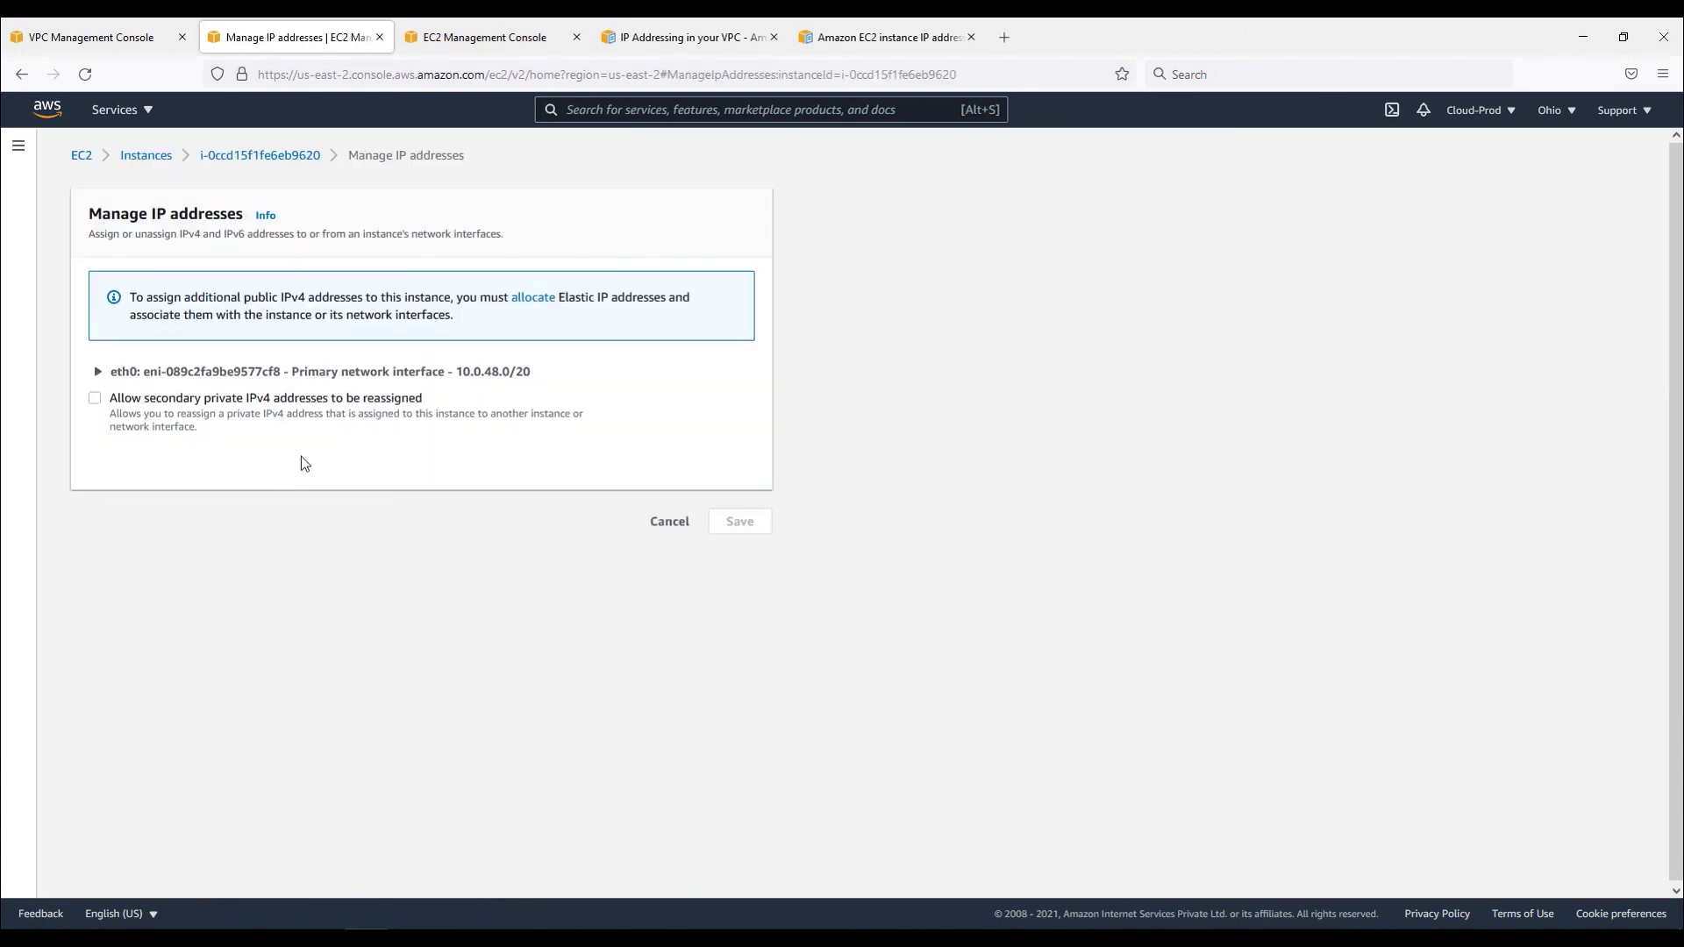
pyautogui.click(233, 373)
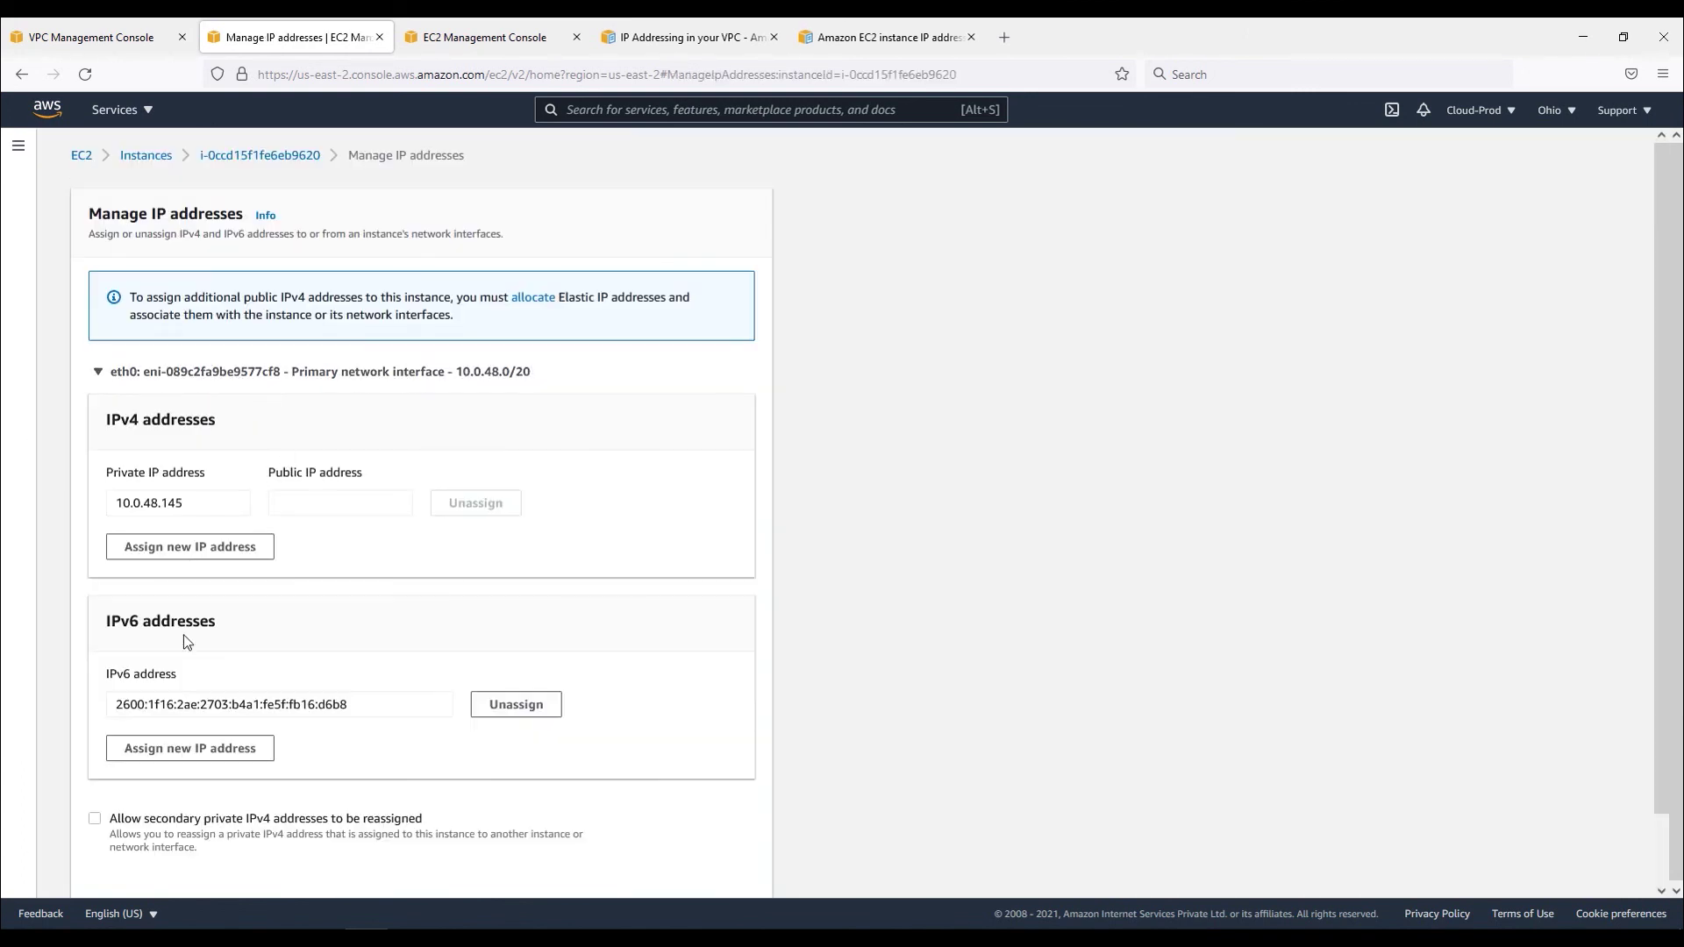
pyautogui.click(511, 706)
pyautogui.scroll(-1, 794, 781)
pyautogui.scroll(-2, 791, 776)
pyautogui.click(746, 867)
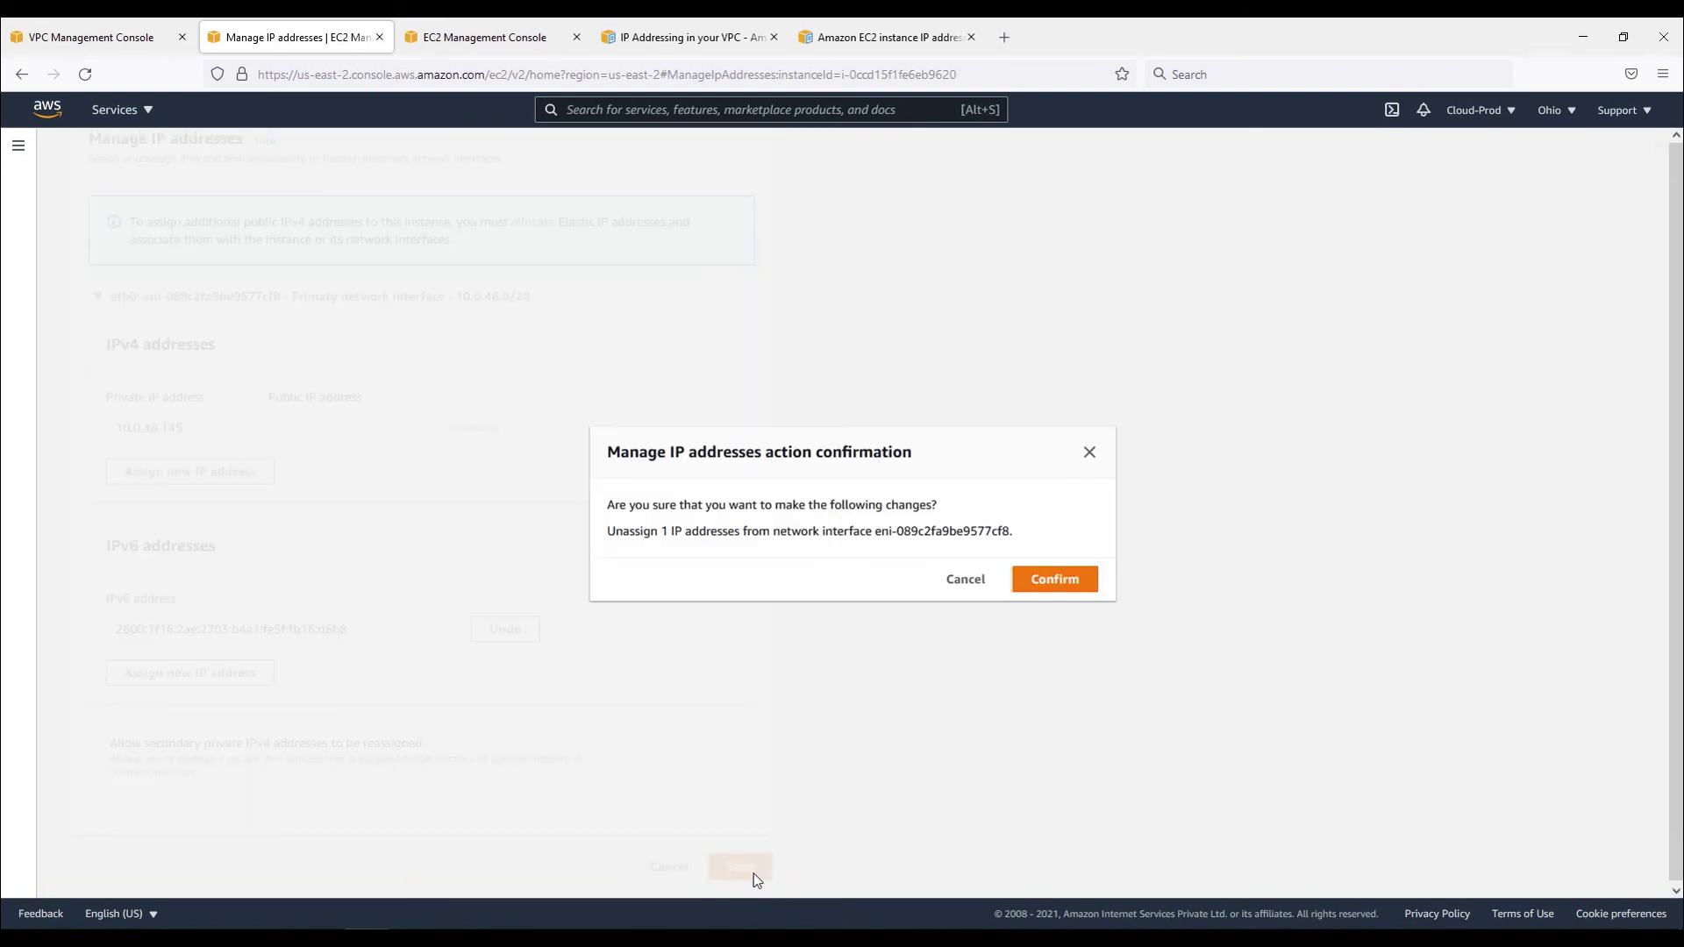
pyautogui.click(1058, 580)
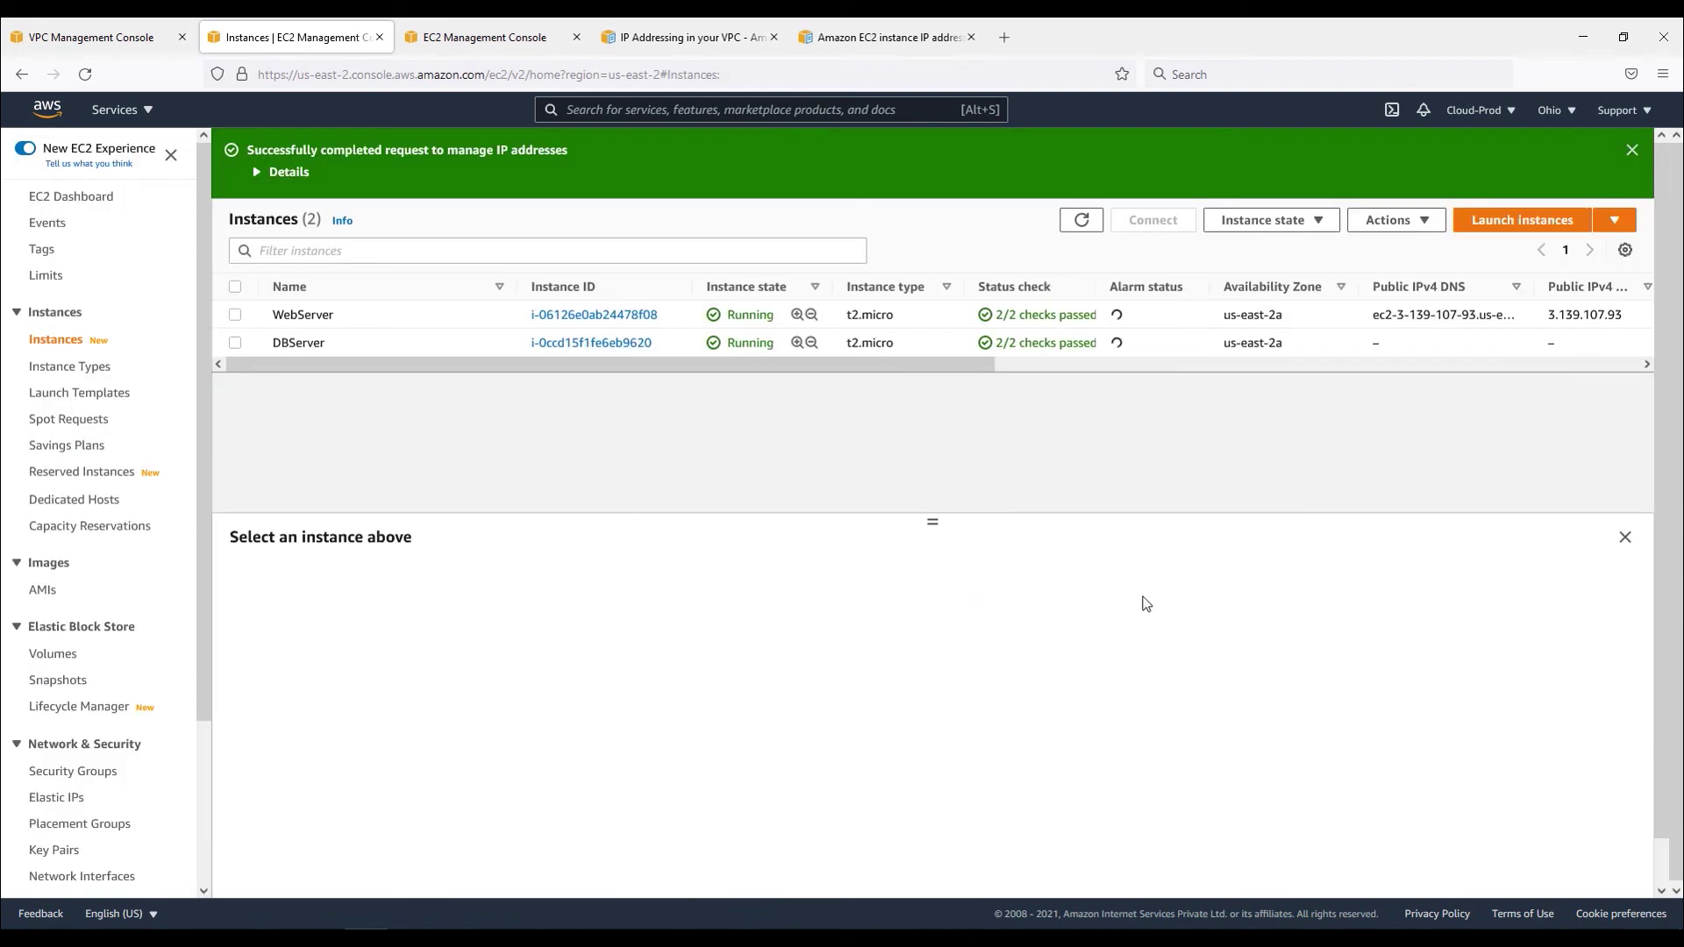